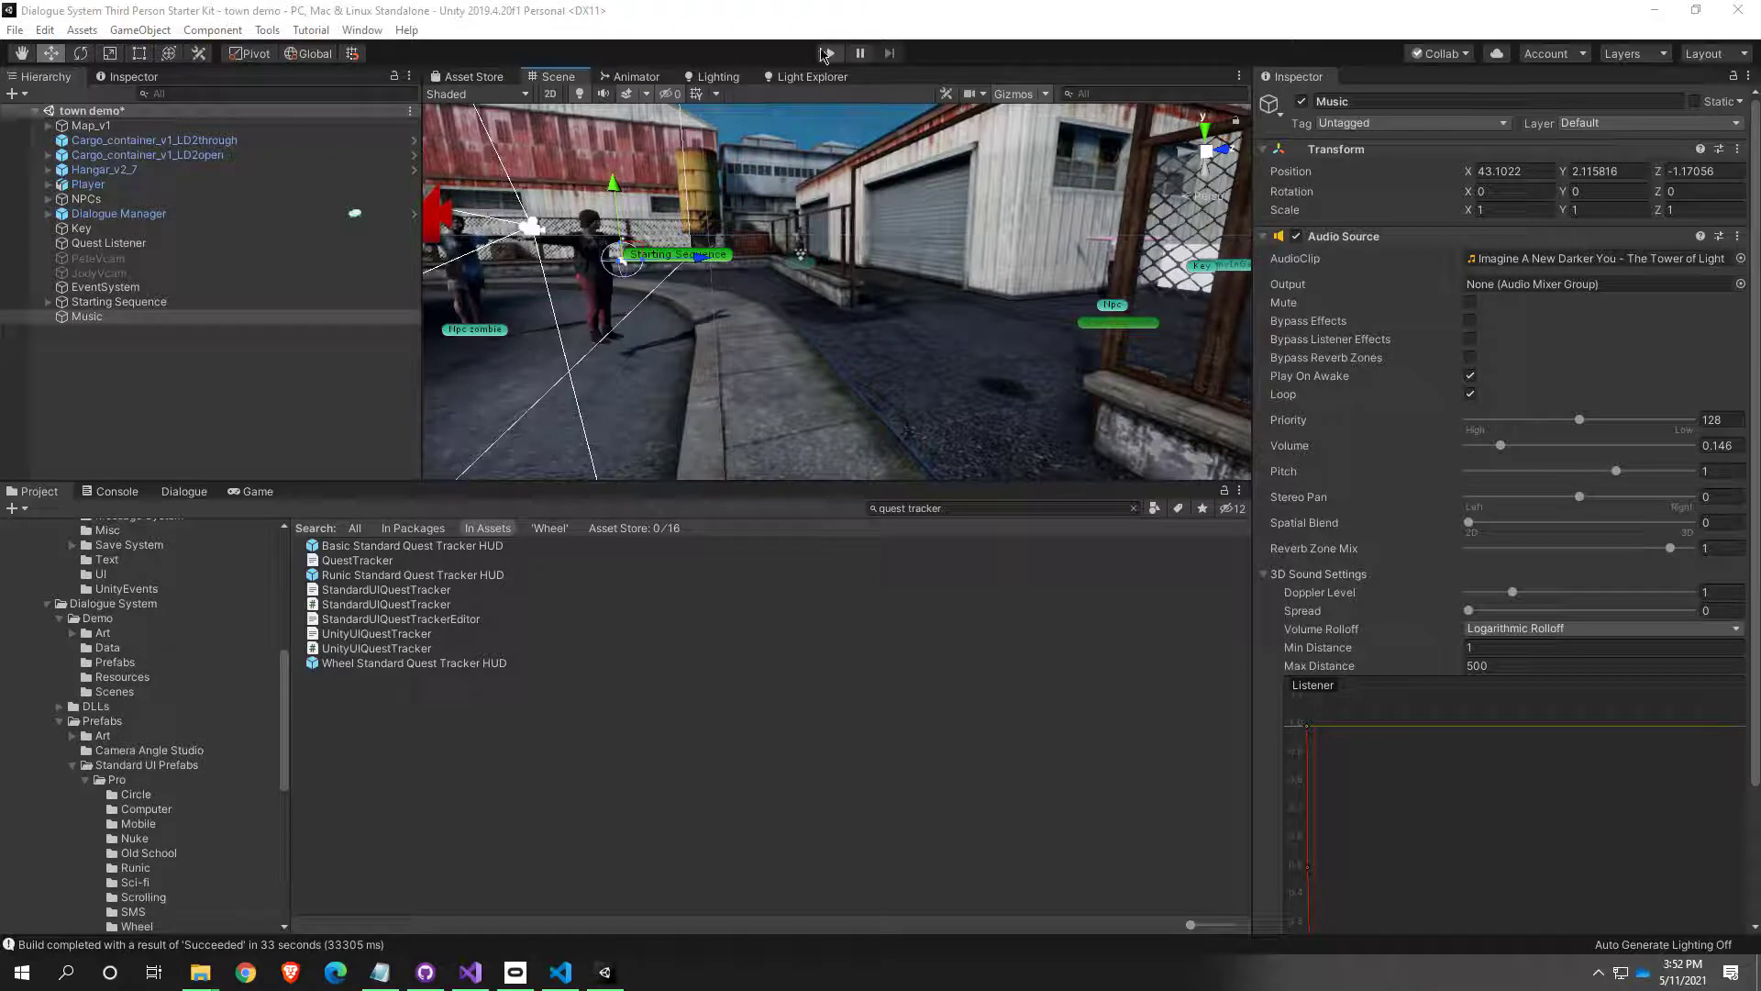
# Step: Play-test the town demo scene, view the quest tracker and Quest Journal in the game, and end the test
pyautogui.click(829, 62)
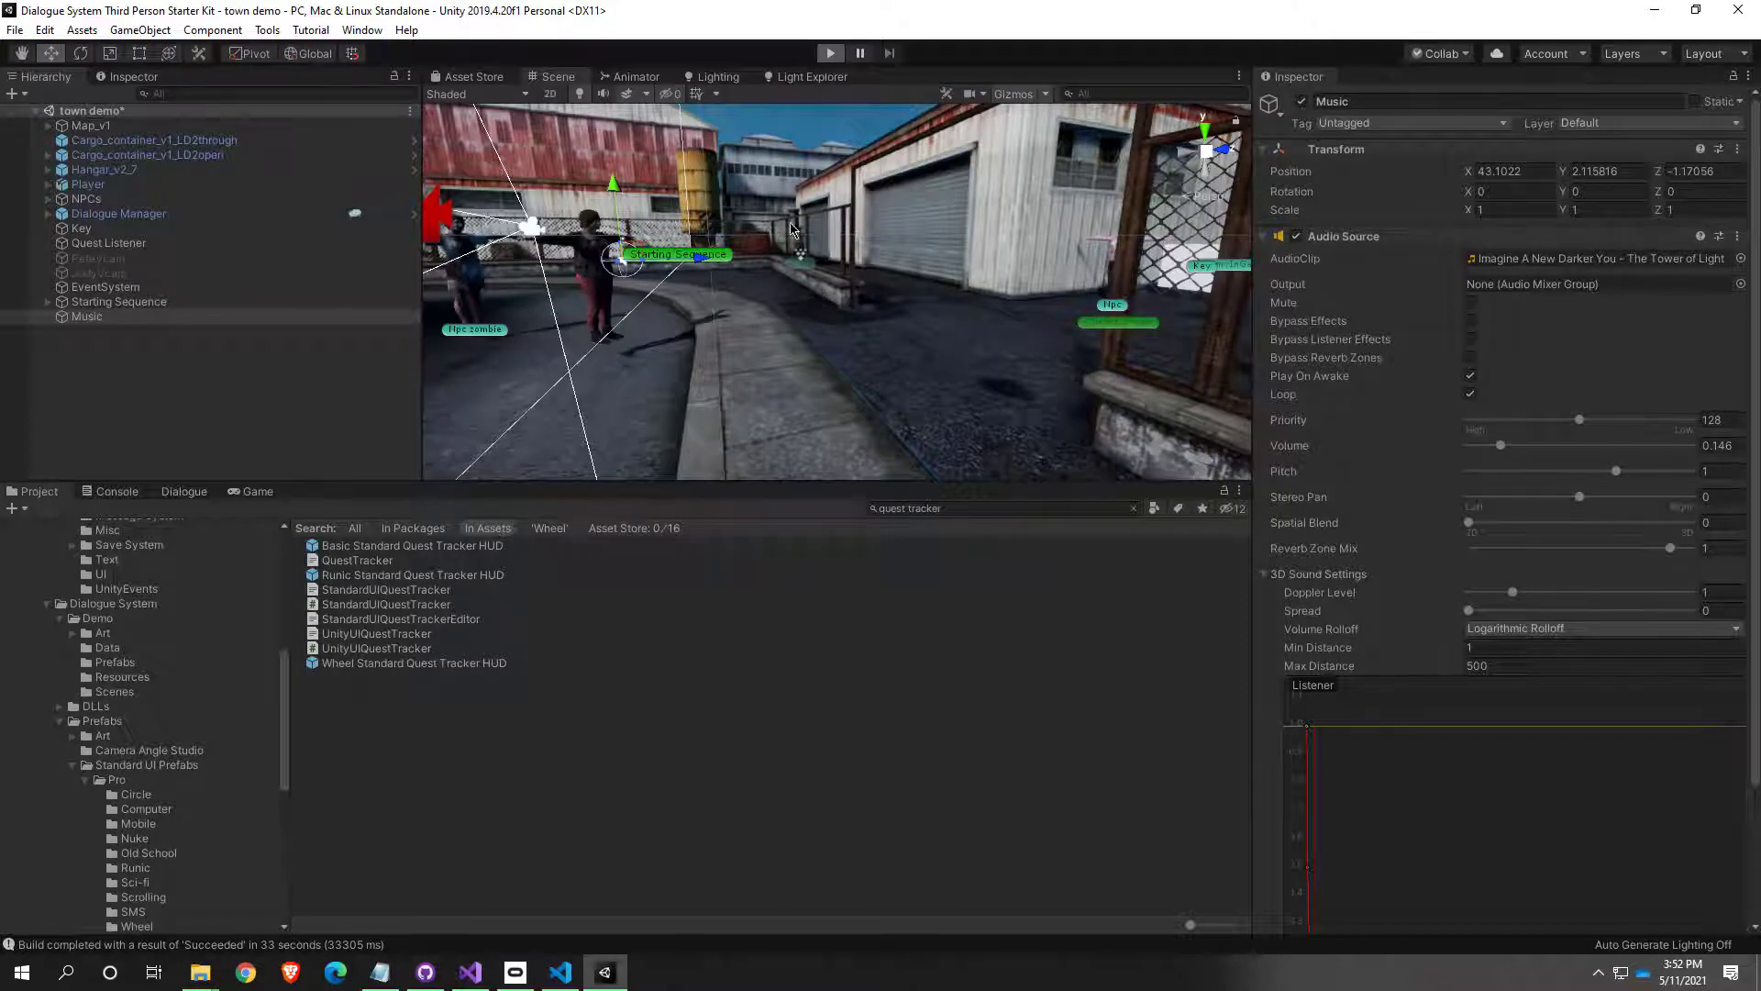
pyautogui.hotkey('ctrl', 'p')
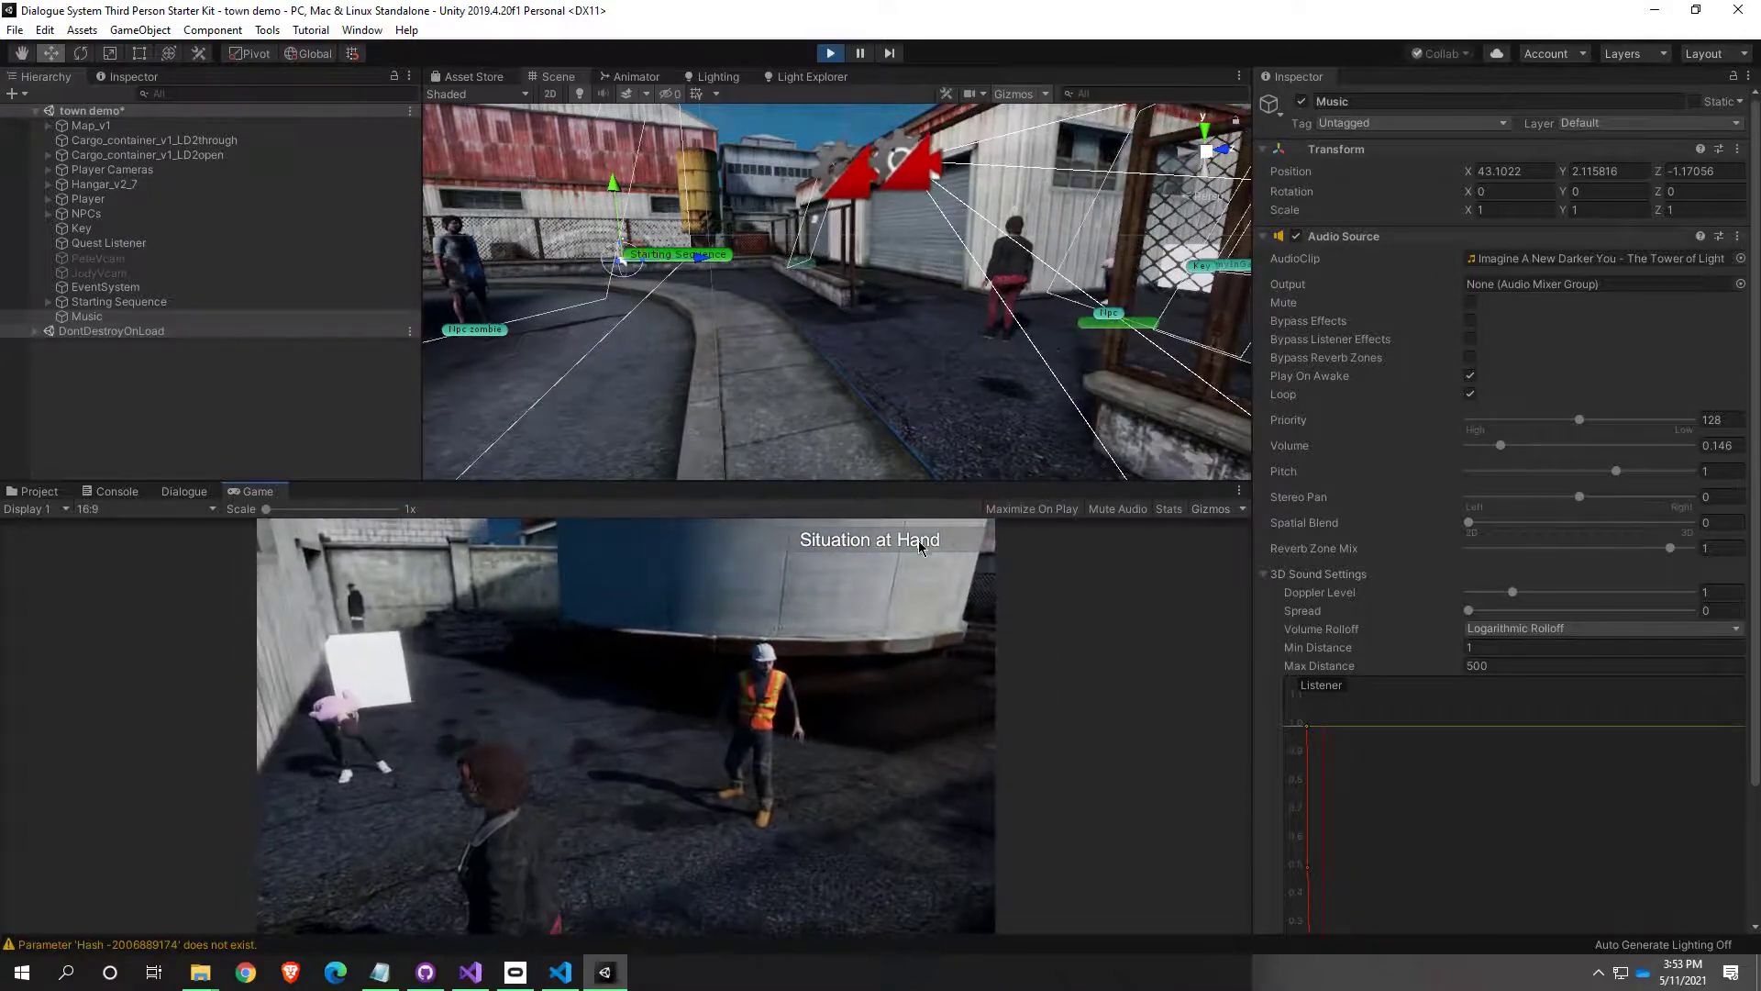
pyautogui.press('j')
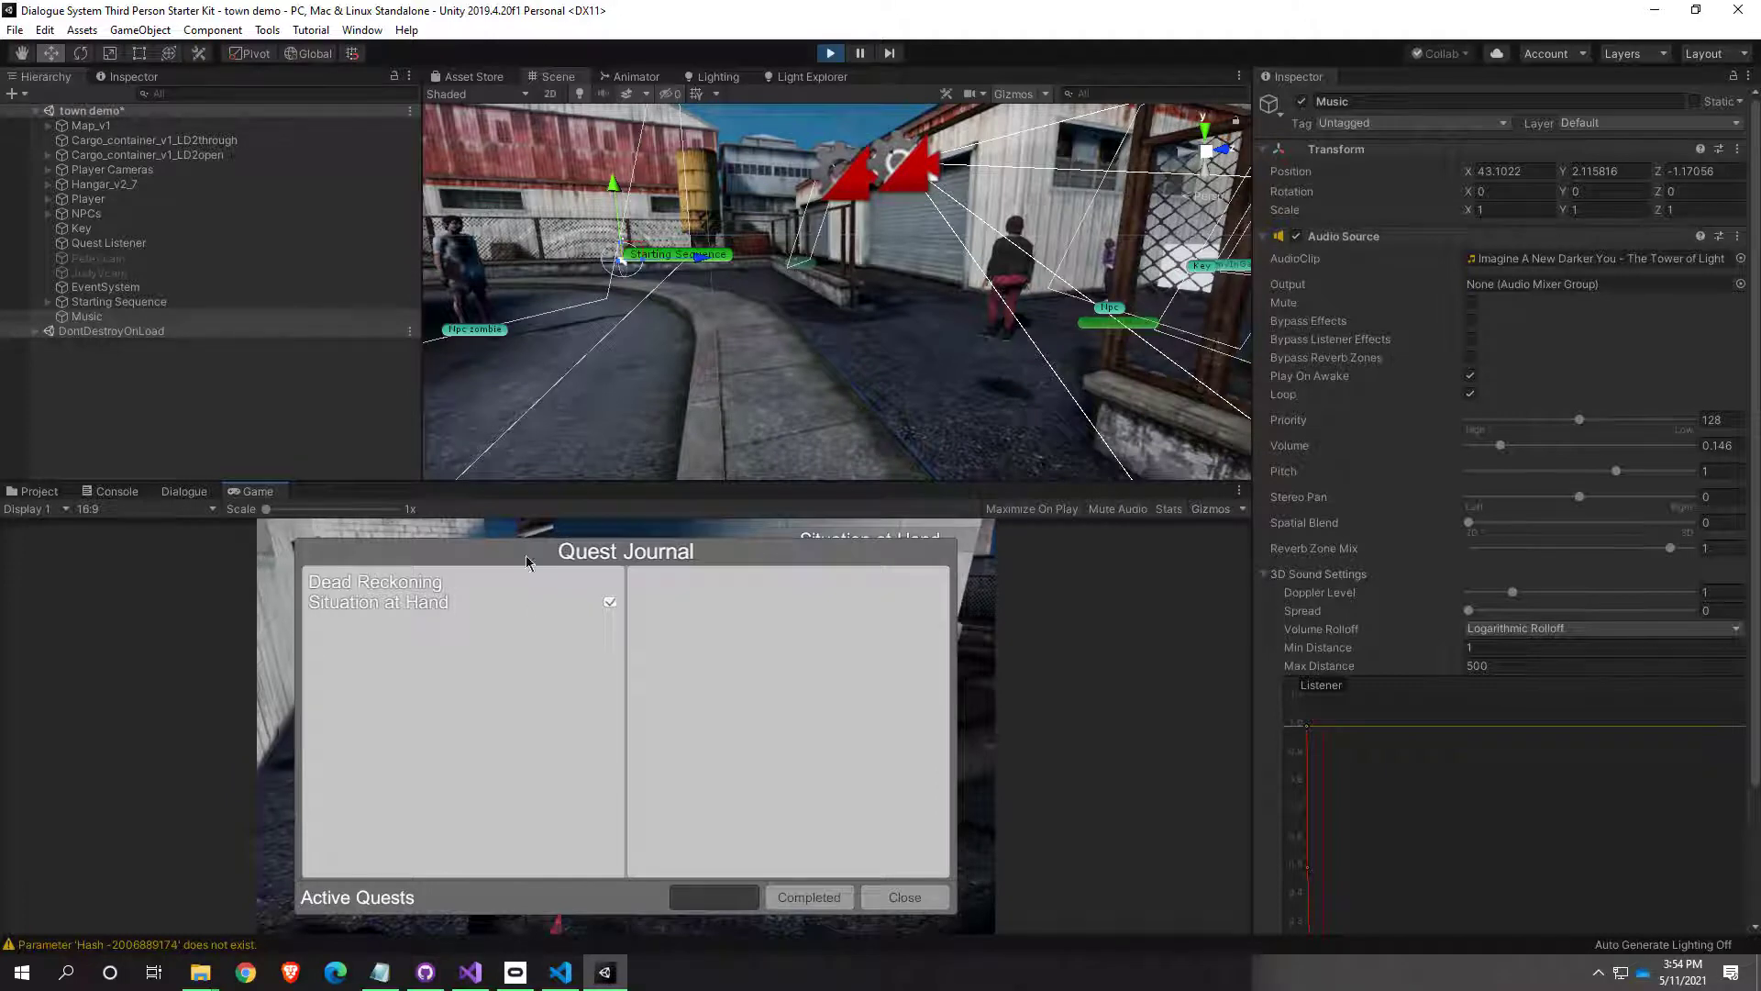
pyautogui.click(830, 55)
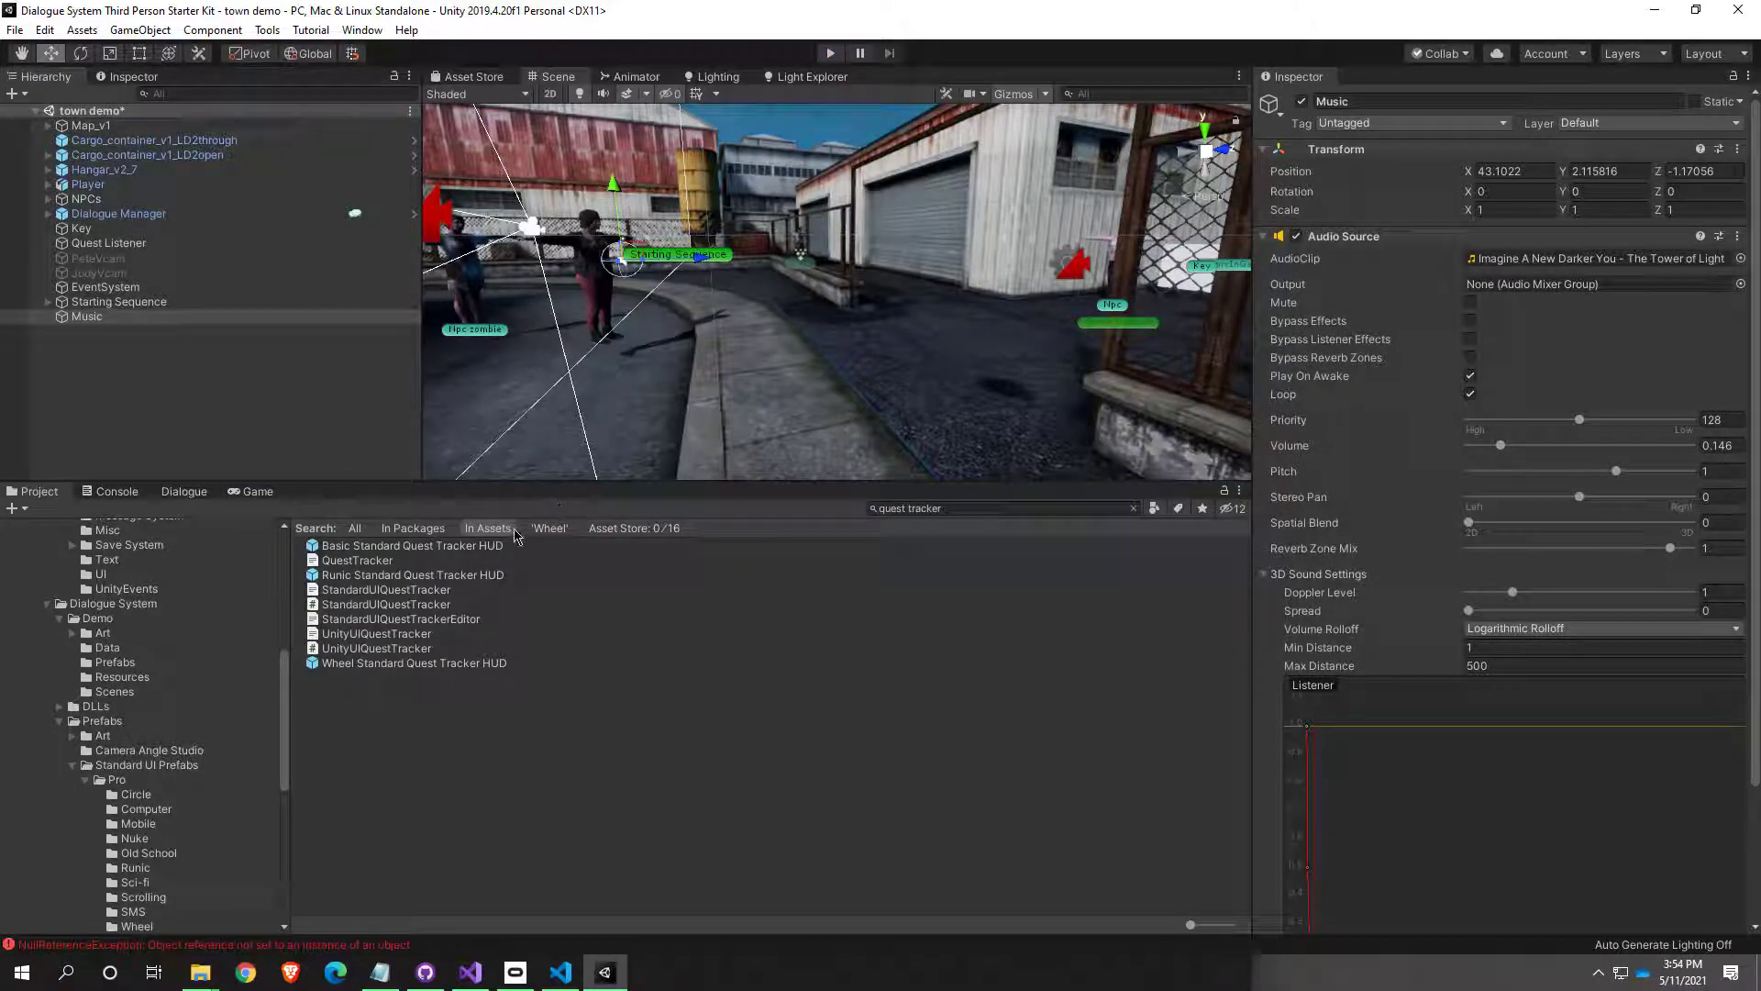
# Step: Clear the quest tracker asset search and locate the prefab assigned as the Dialogue Manager's Dialogue UI in the project
pyautogui.click(1033, 507)
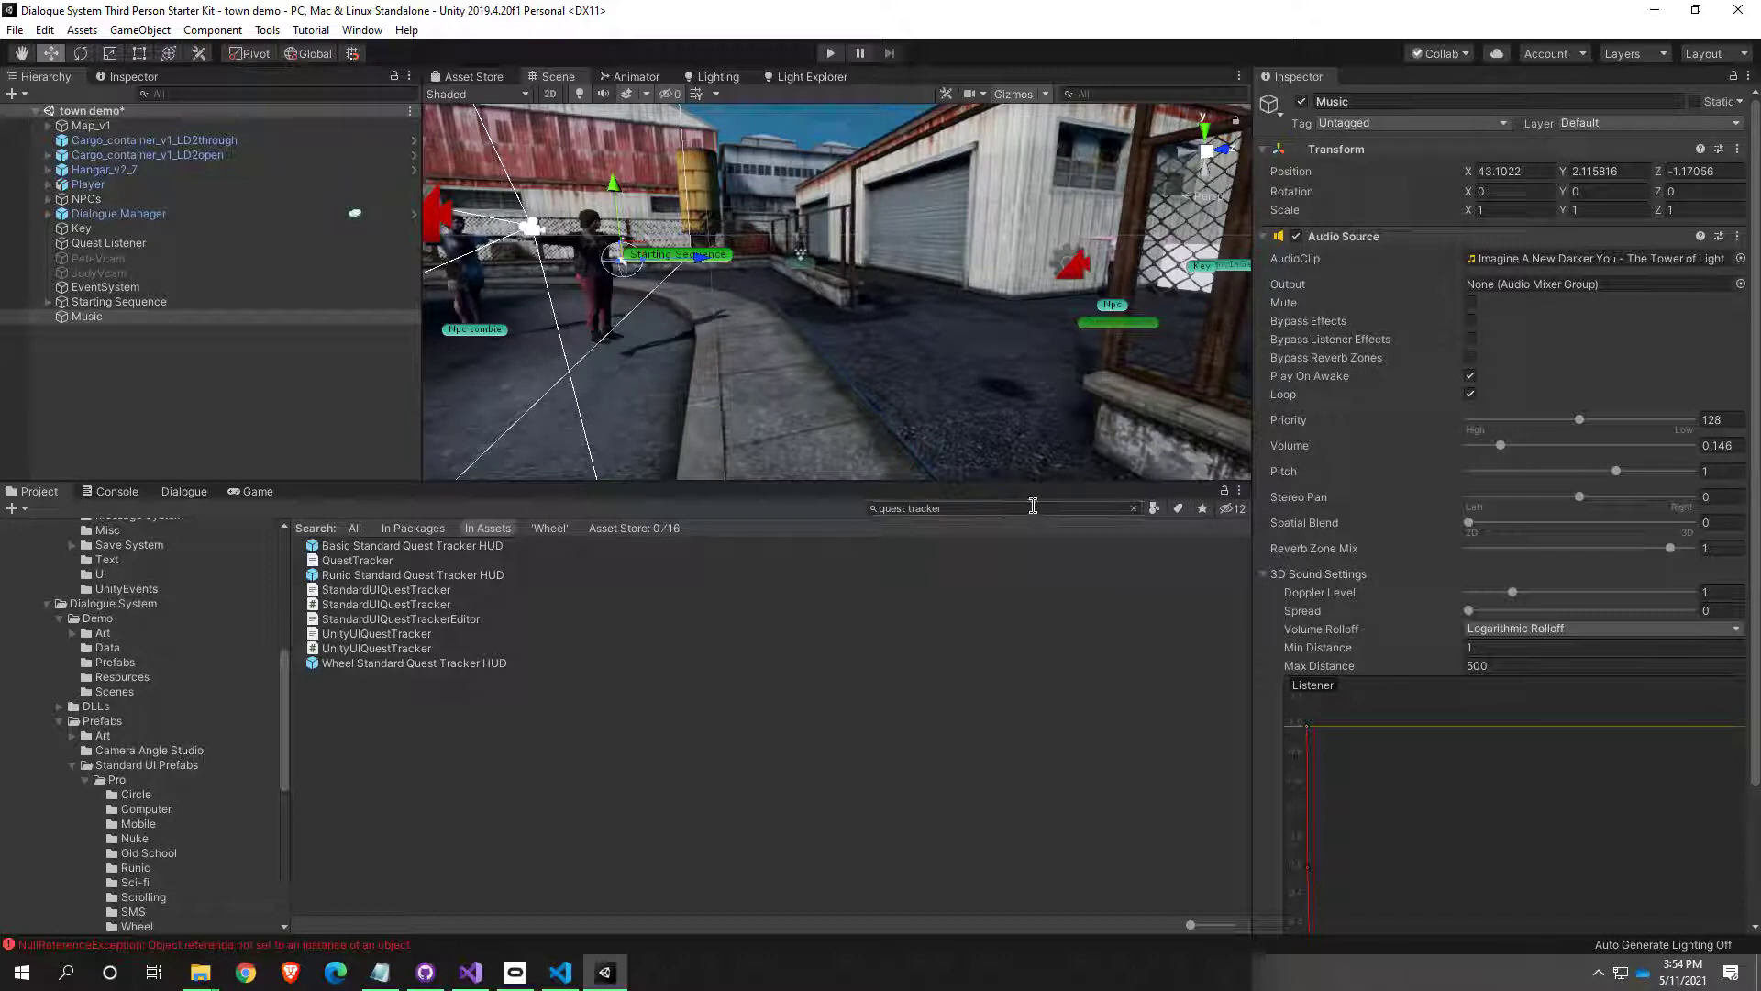
pyautogui.click(1136, 511)
pyautogui.click(130, 214)
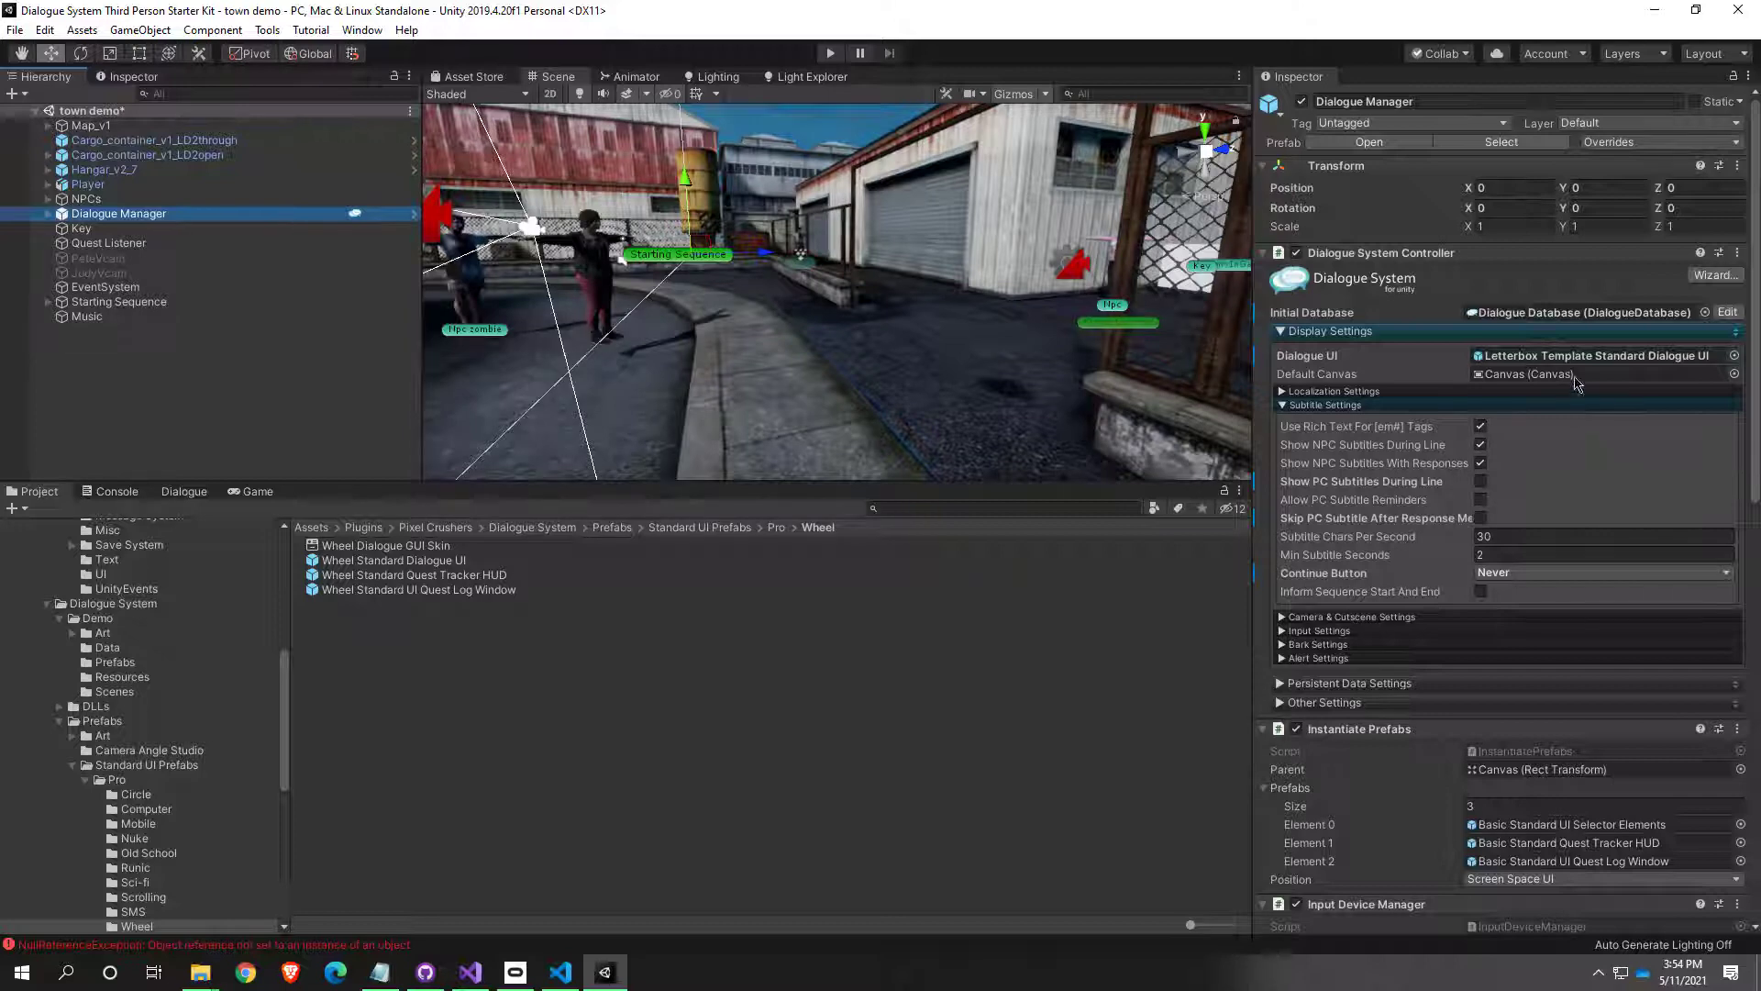
pyautogui.click(1486, 356)
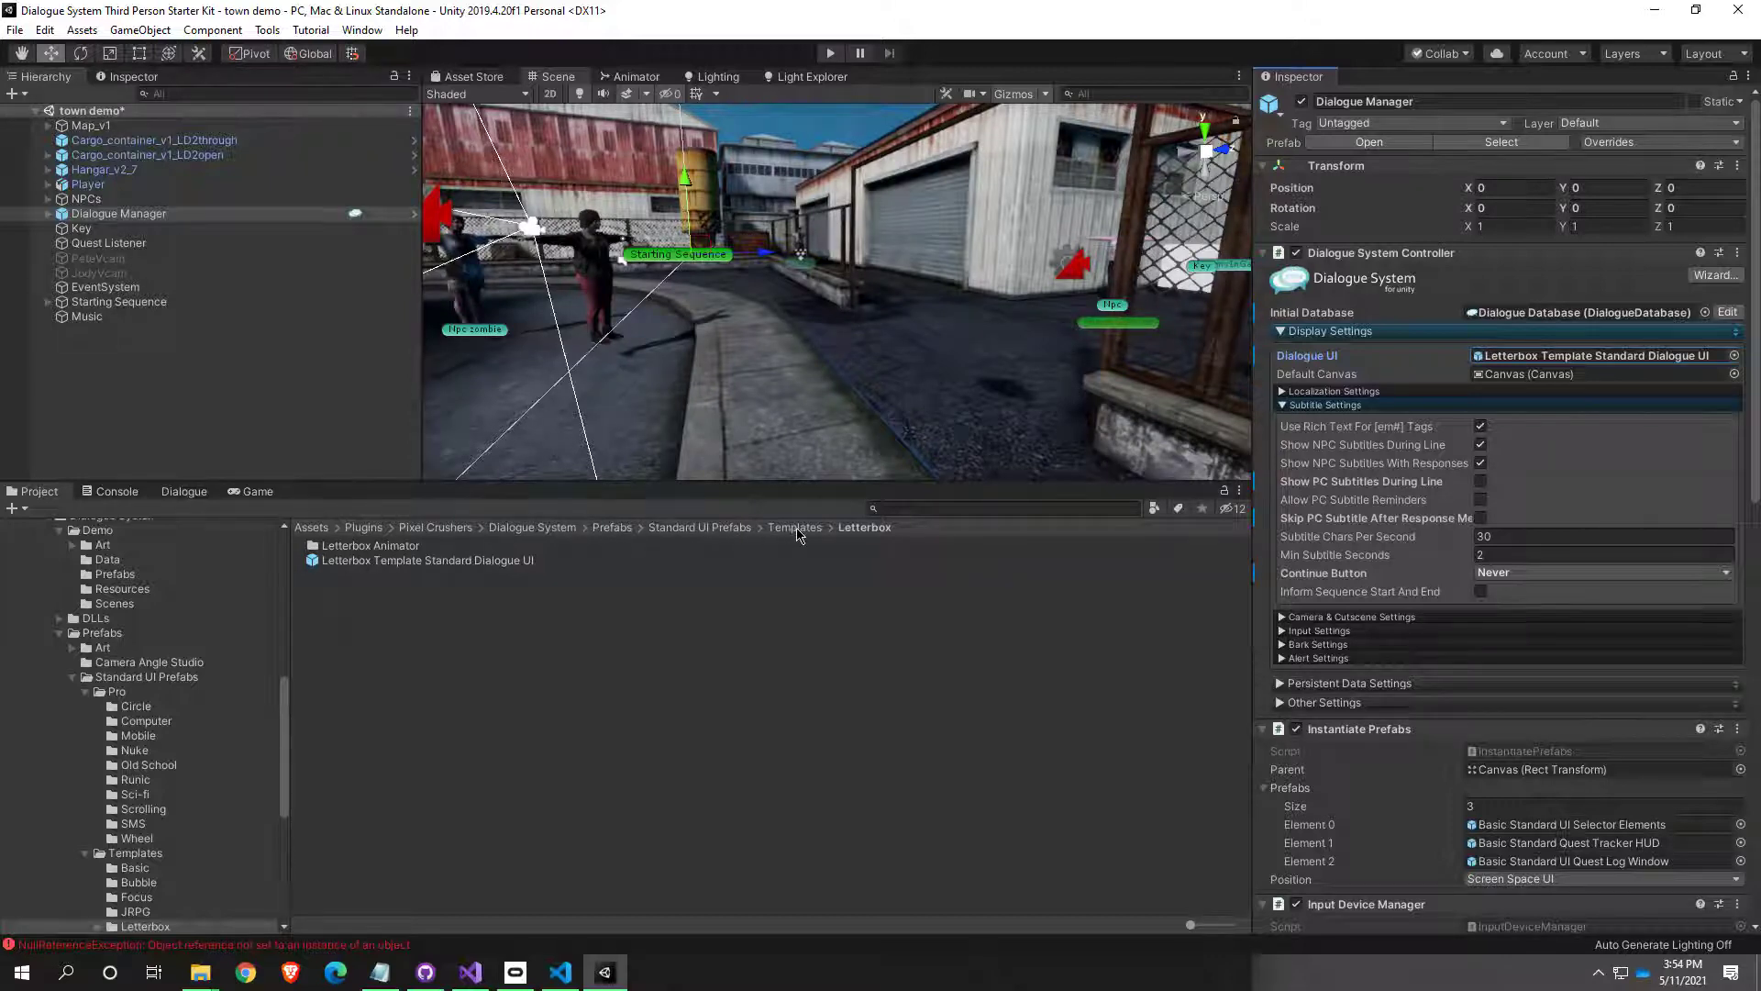
# Step: Browse the Runic, Nuke and Wheel folders under Standard UI Prefabs > Pro to see which UI prefabs each theme offers
pyautogui.click(717, 529)
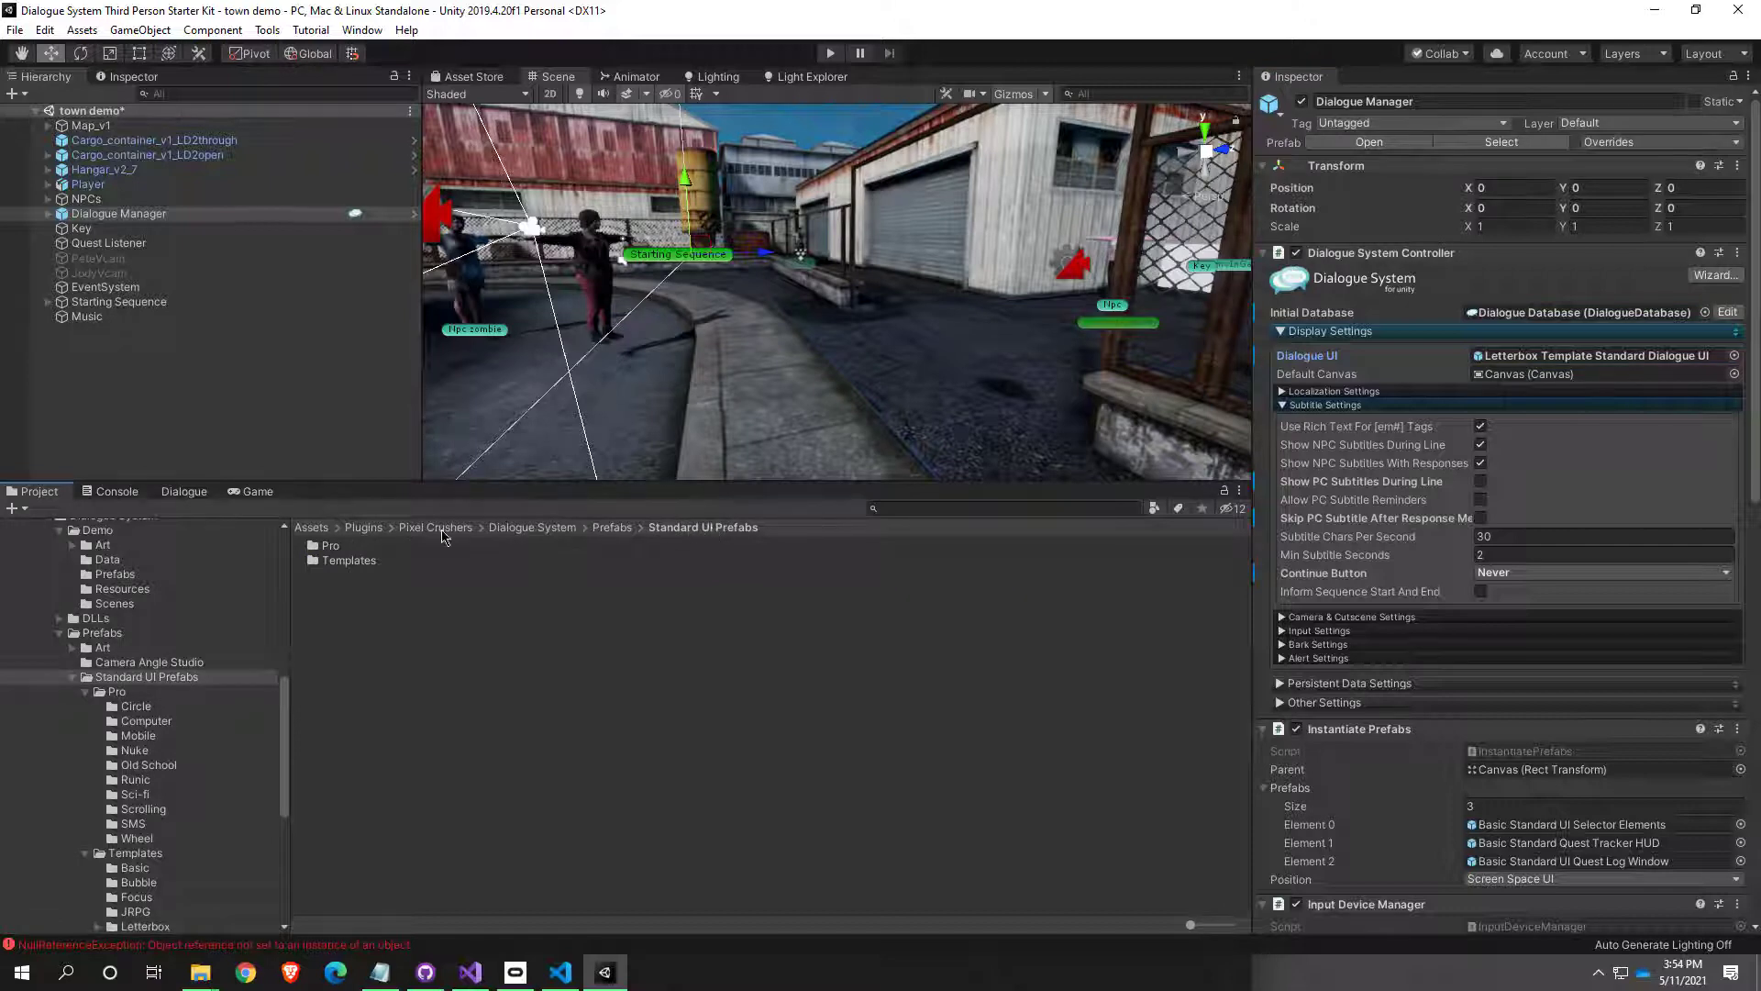
pyautogui.doubleClick(342, 547)
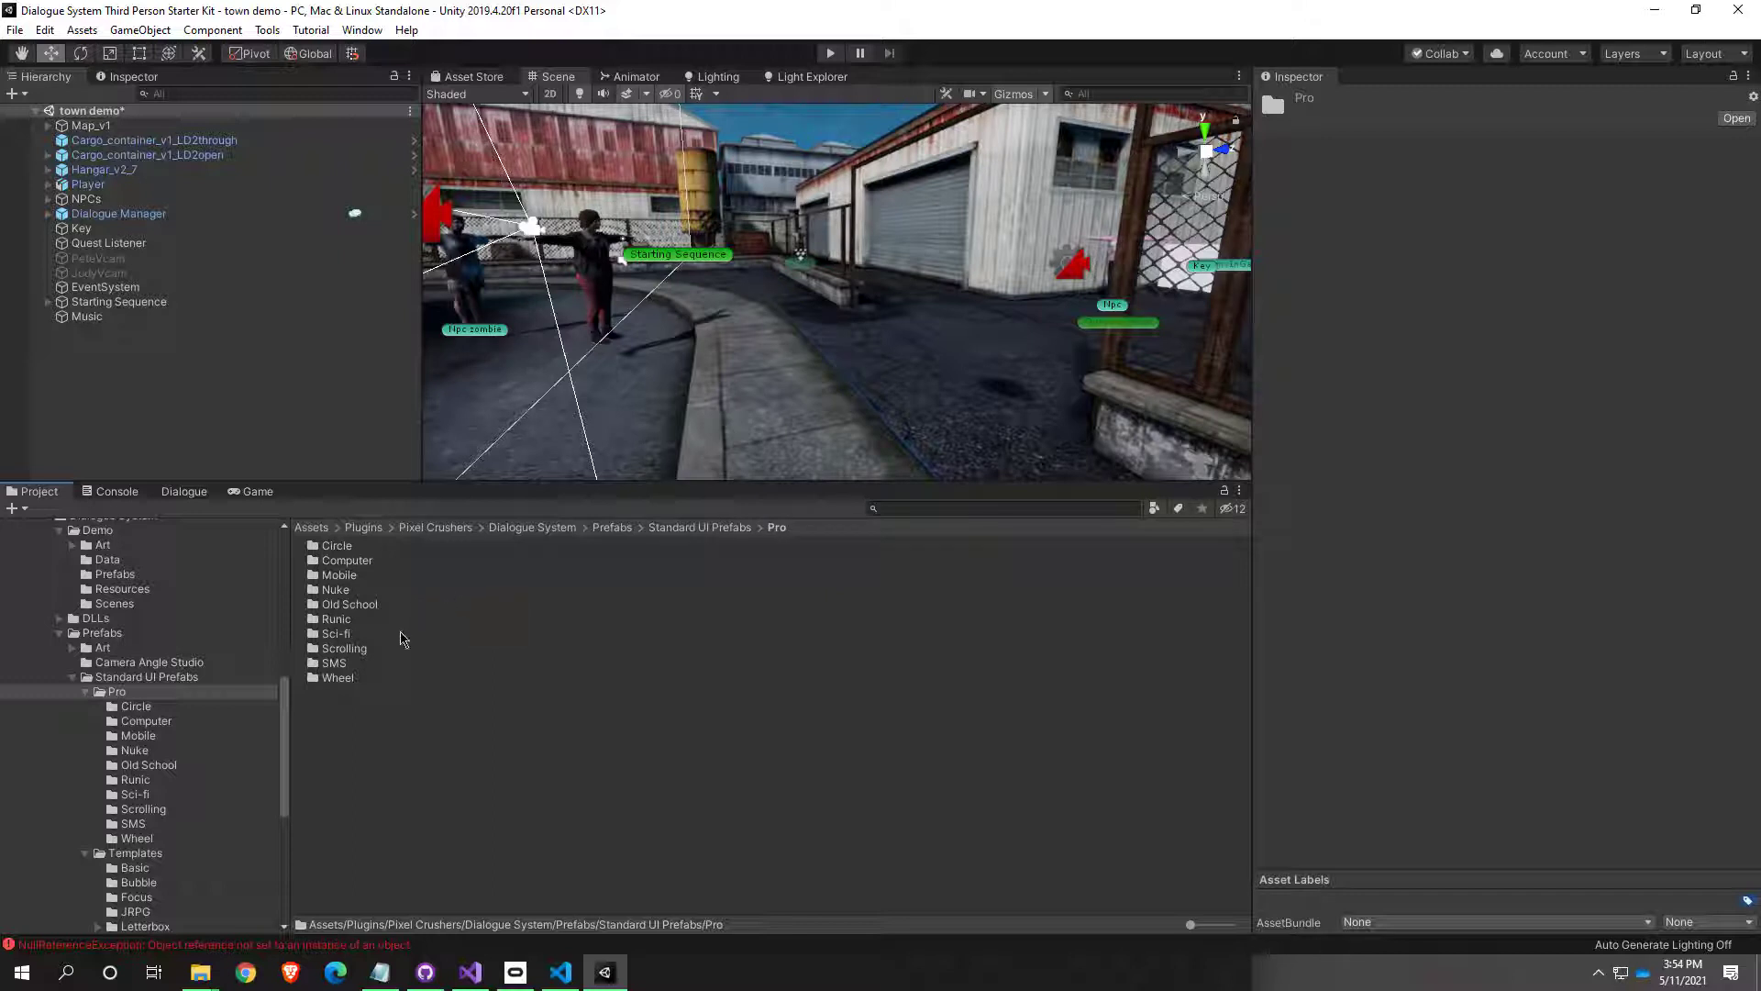
pyautogui.doubleClick(338, 619)
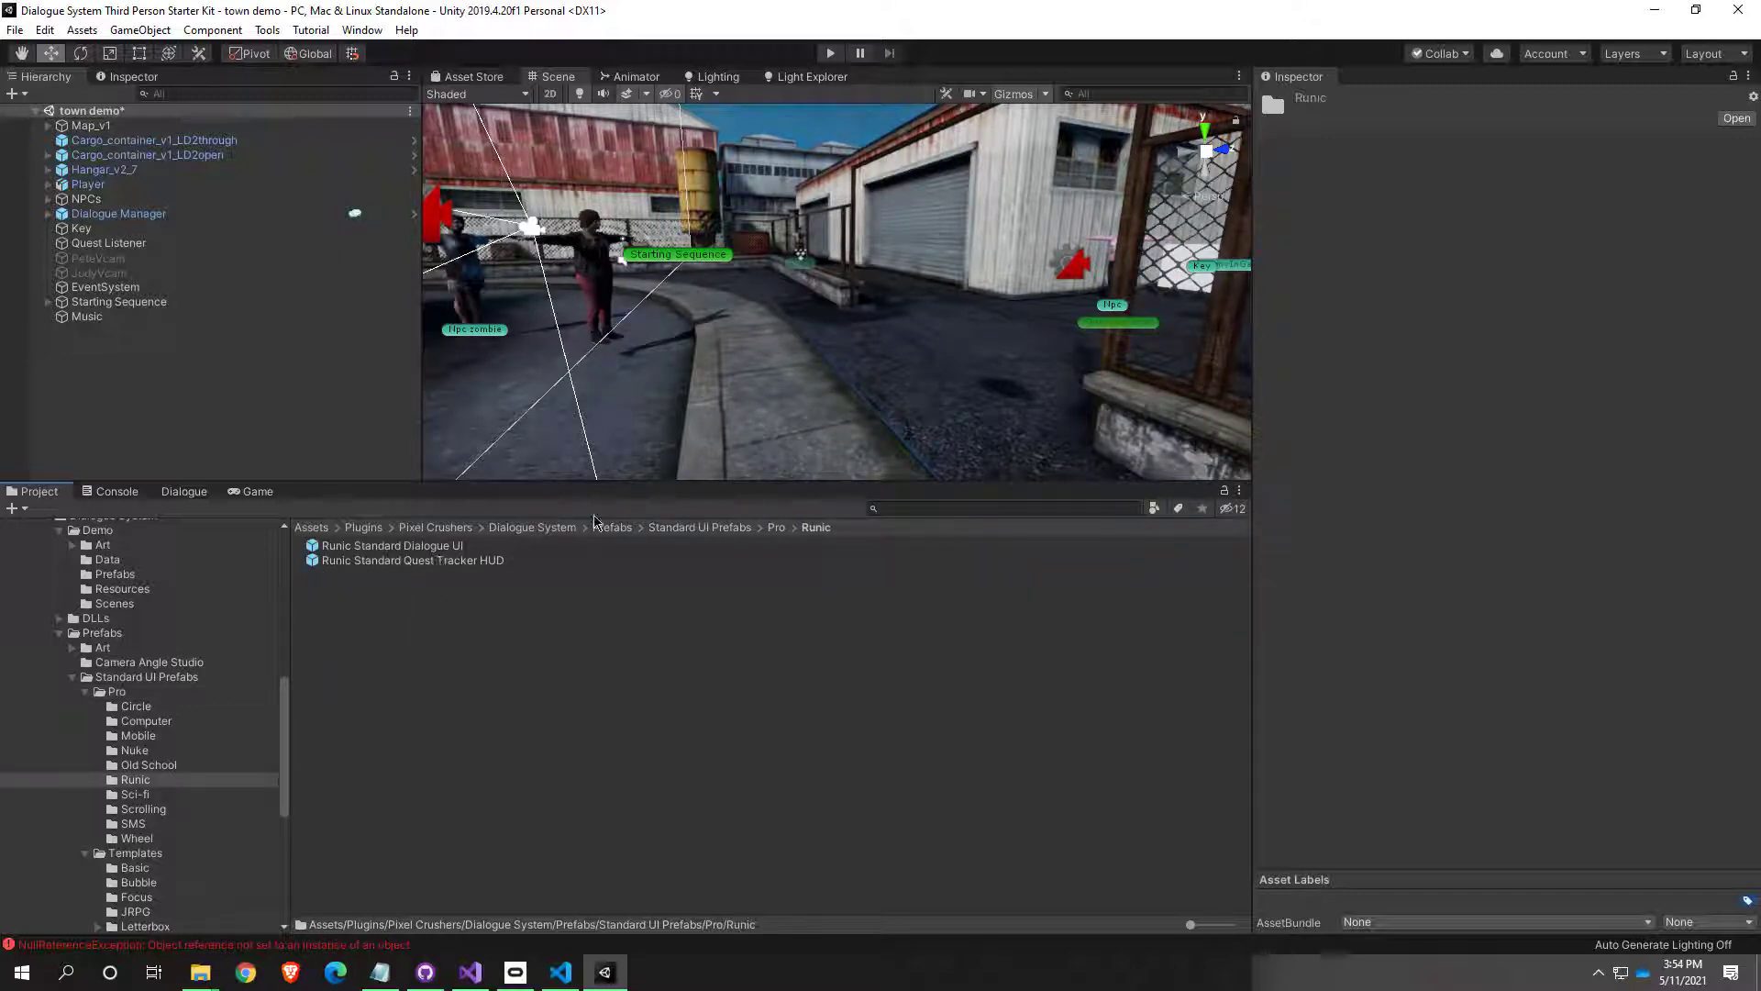
pyautogui.click(705, 528)
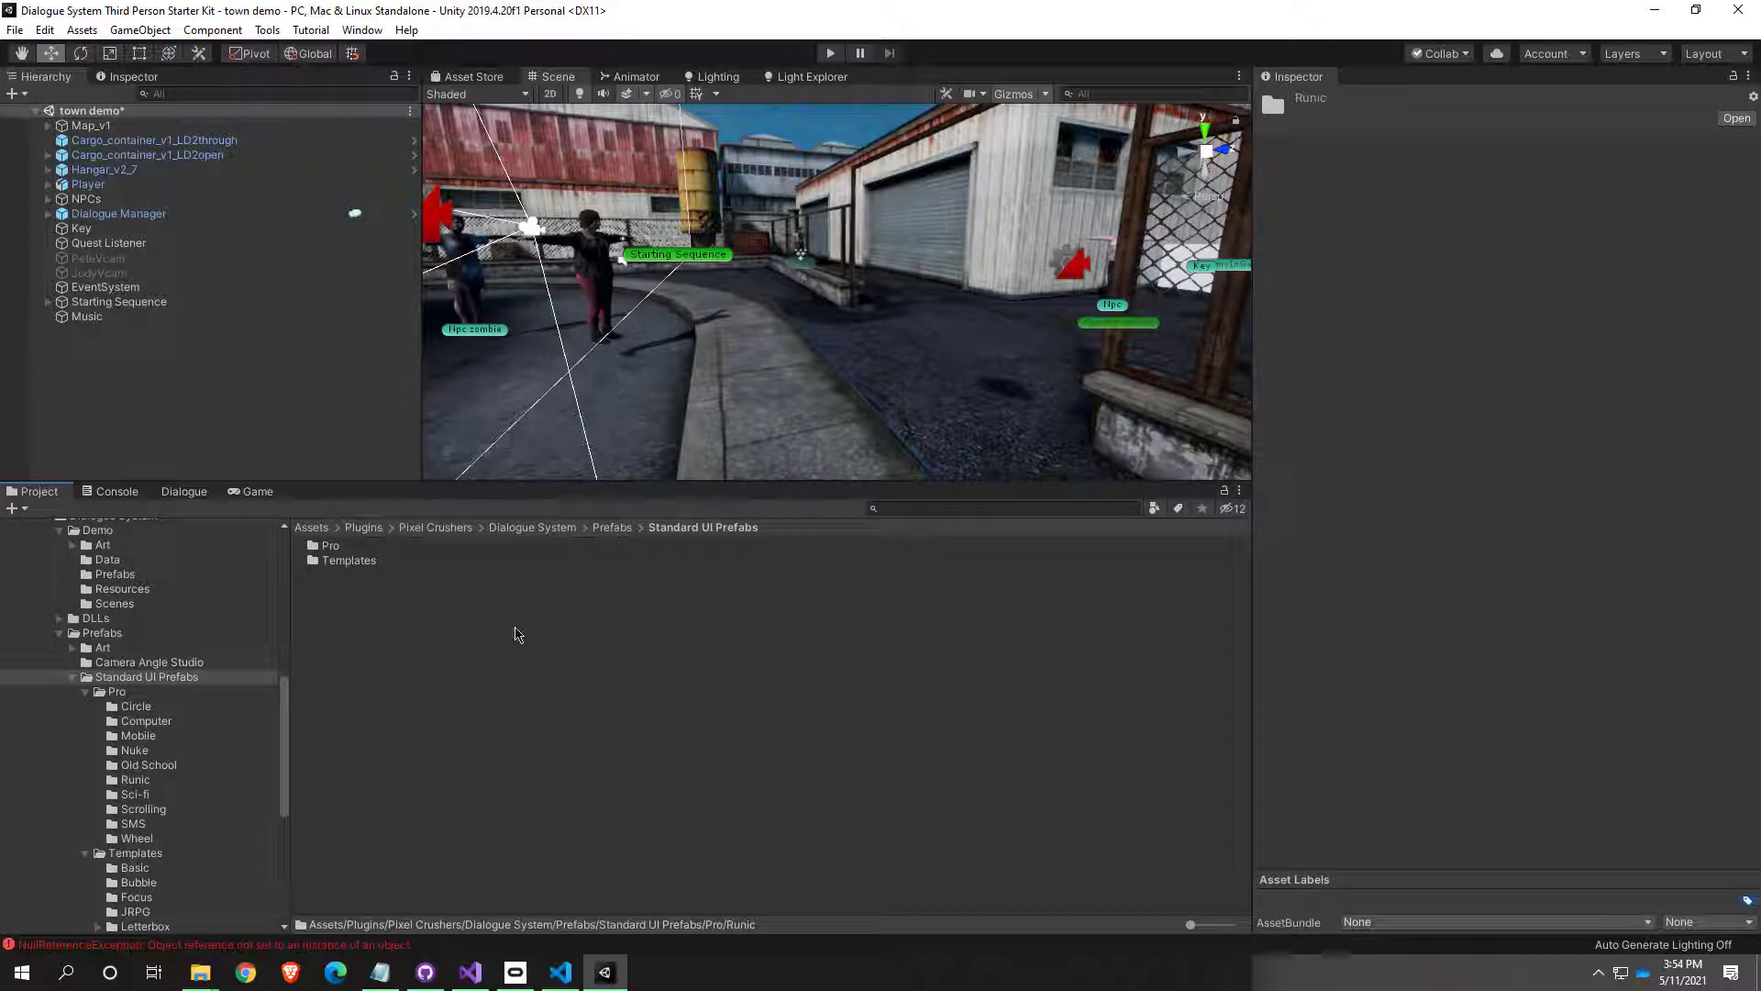
pyautogui.doubleClick(331, 546)
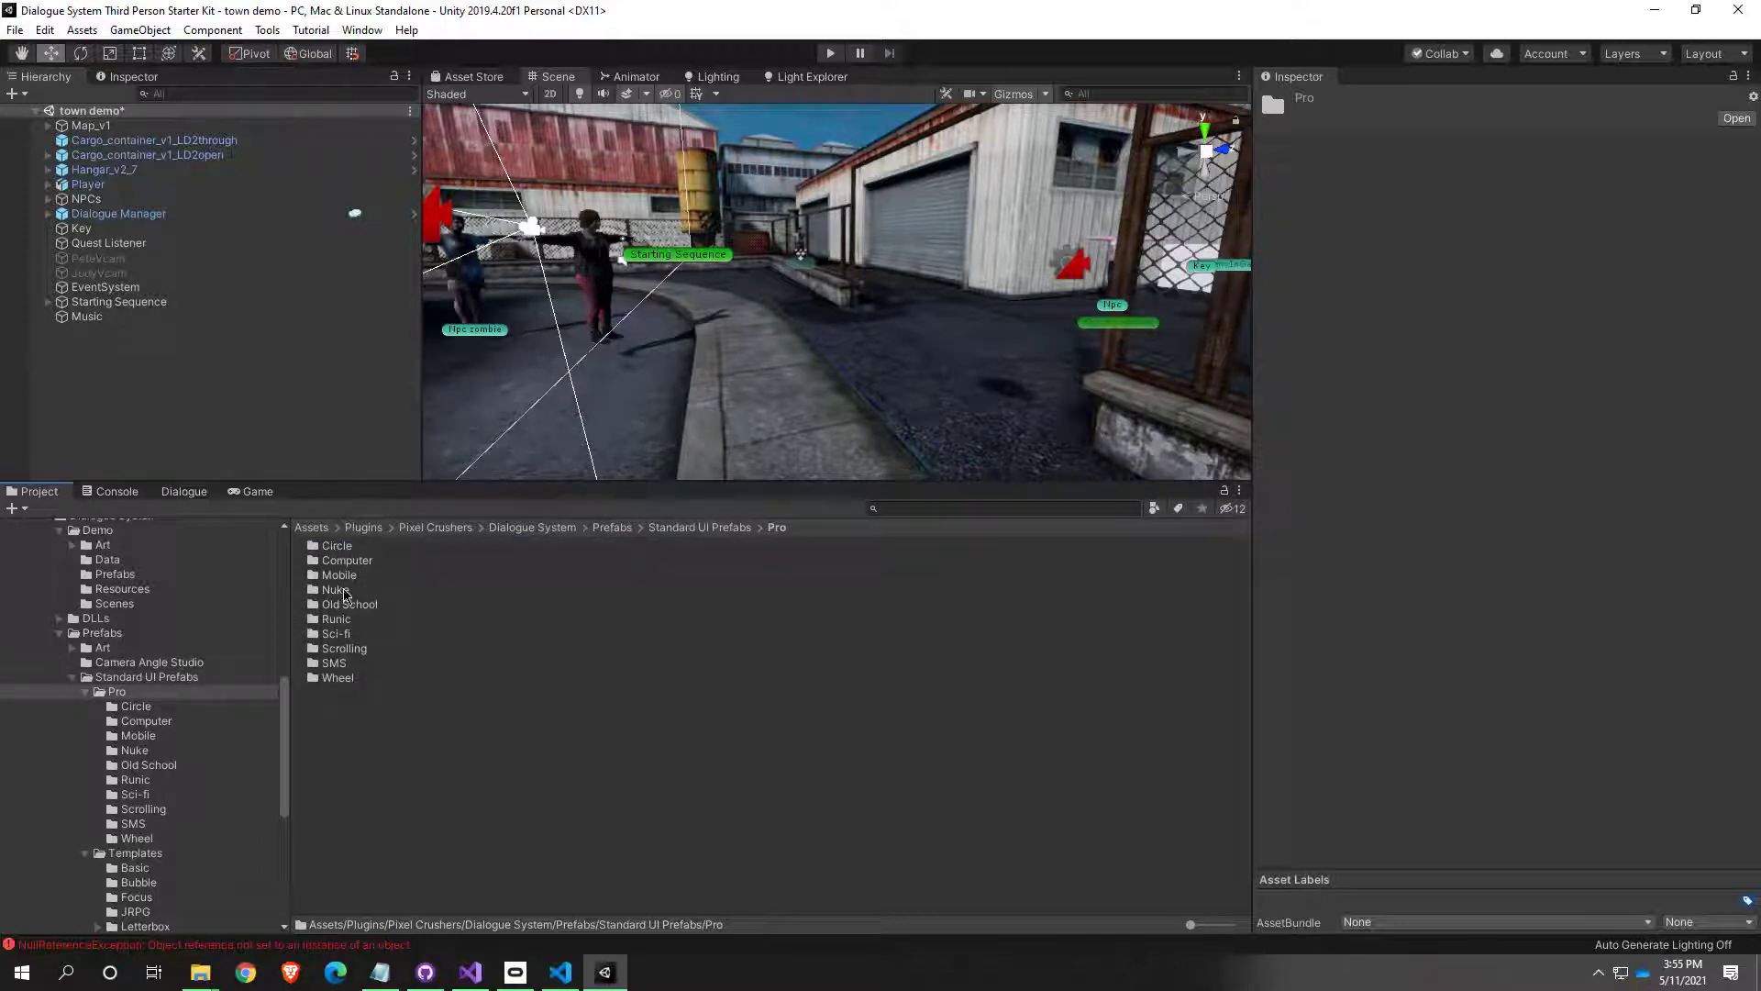
pyautogui.doubleClick(336, 590)
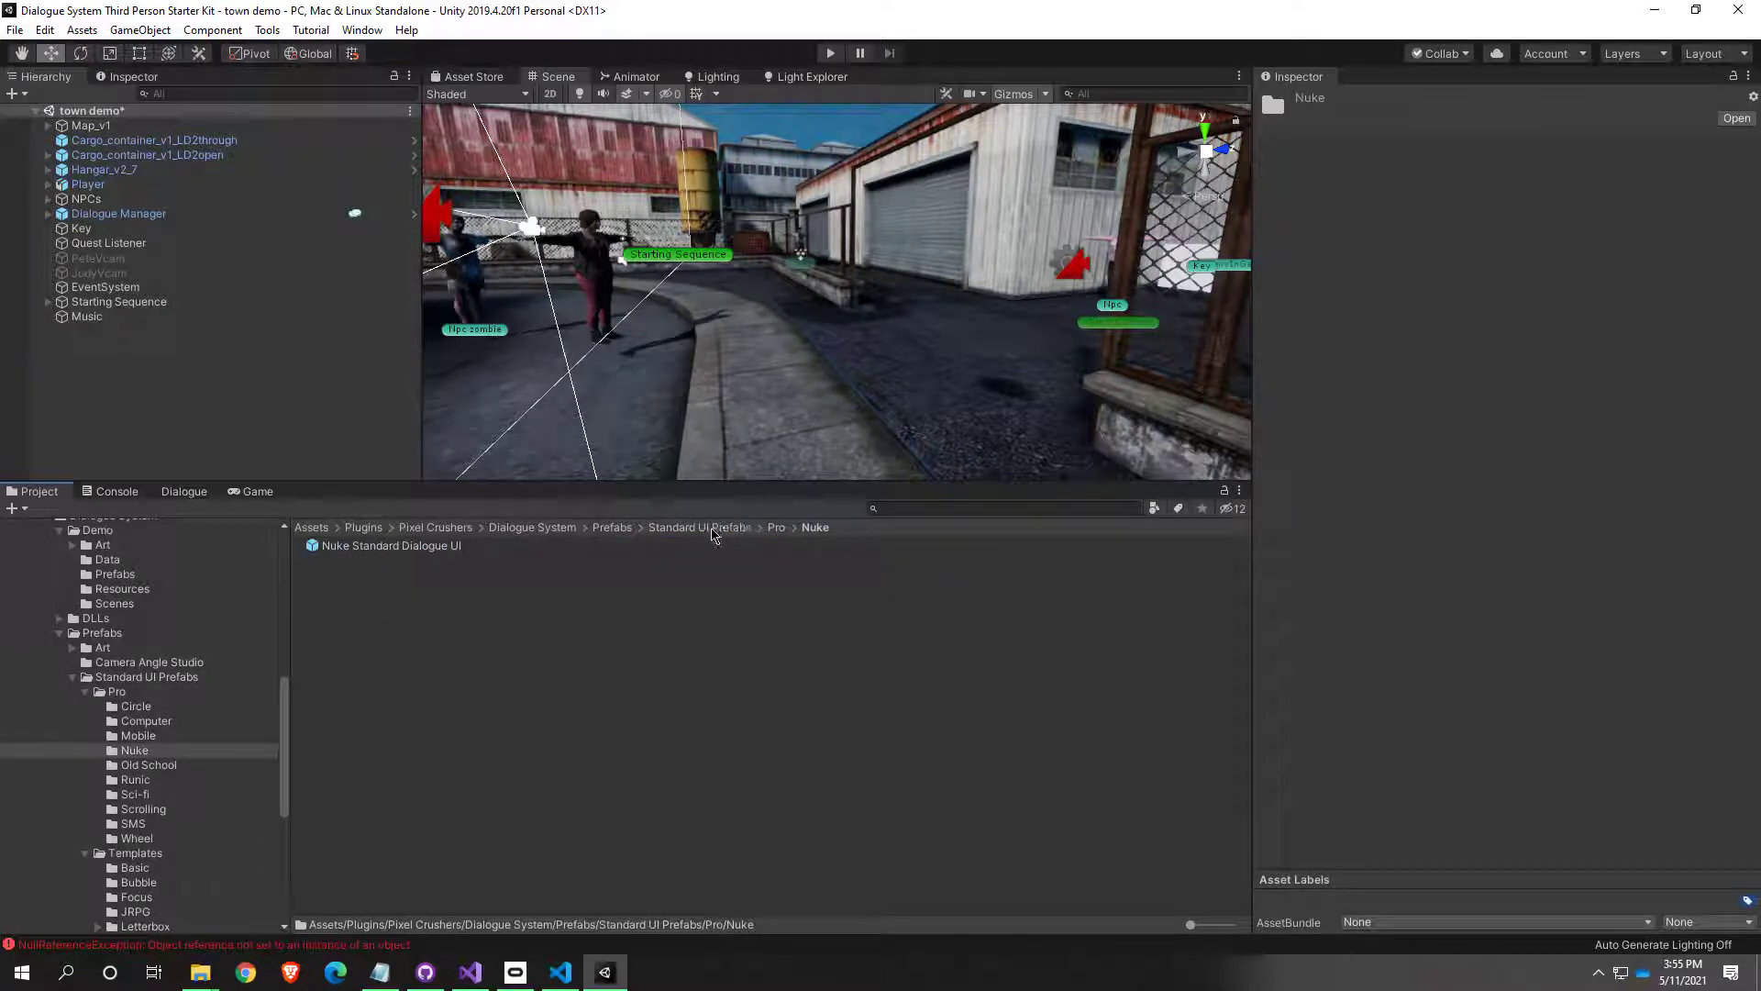
pyautogui.click(780, 531)
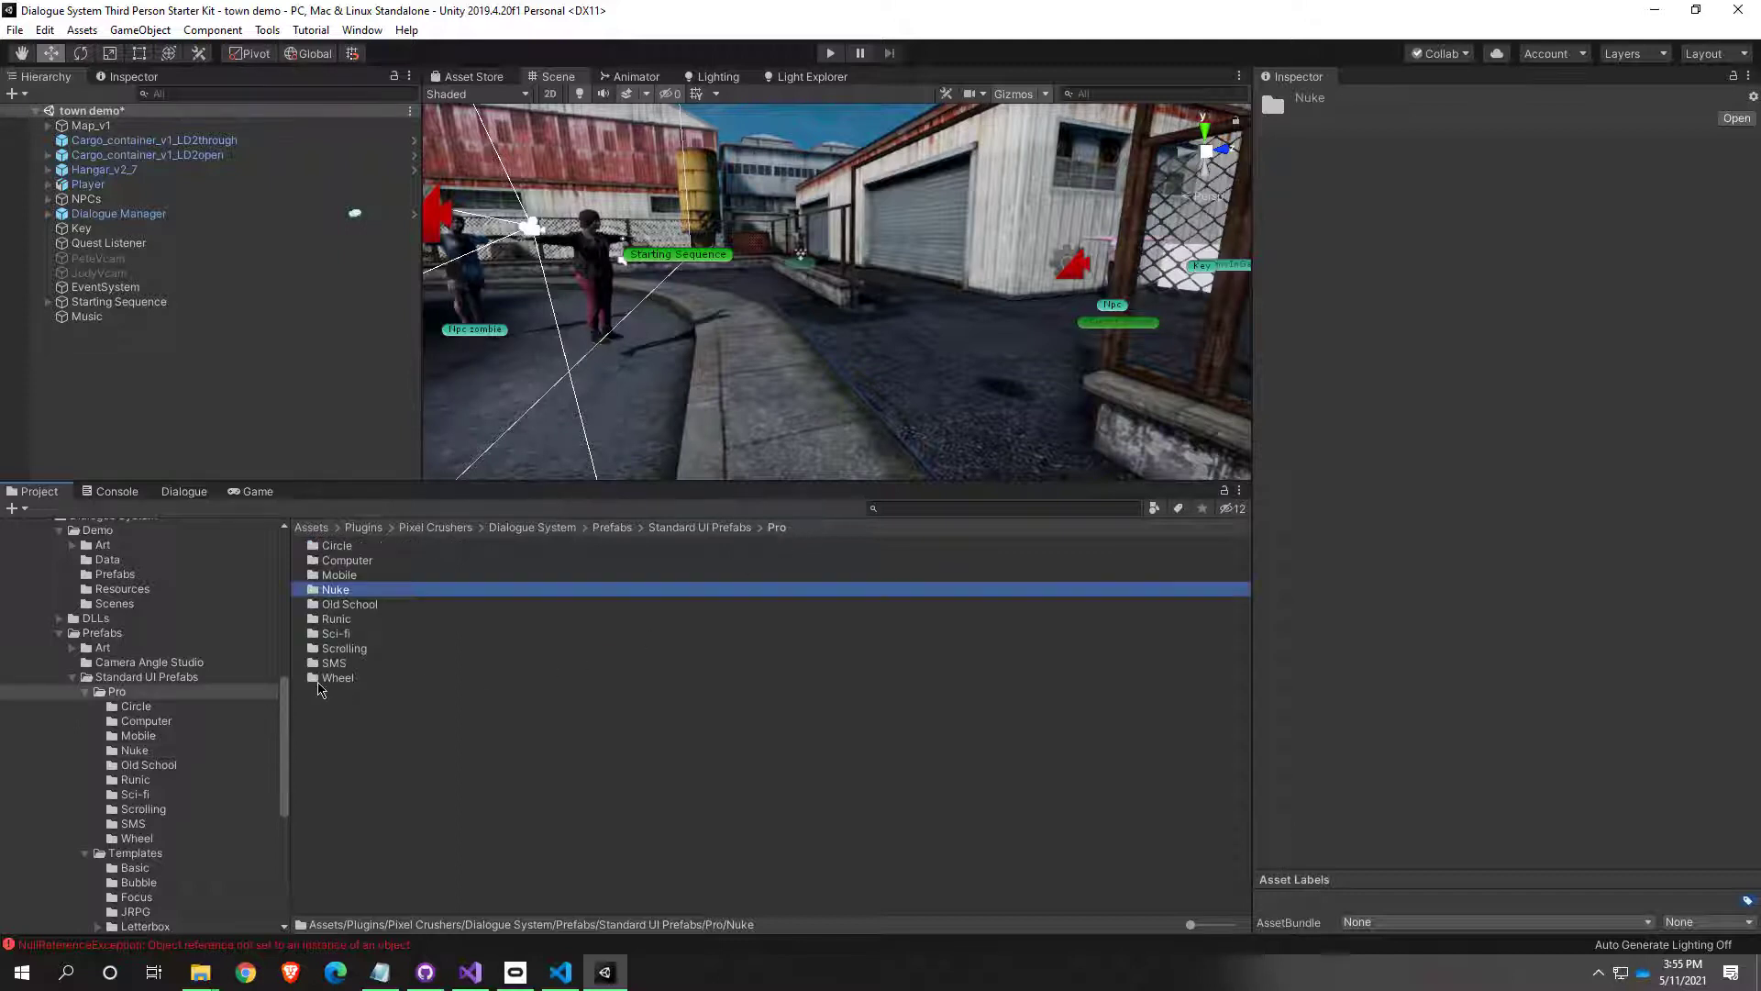
pyautogui.doubleClick(339, 683)
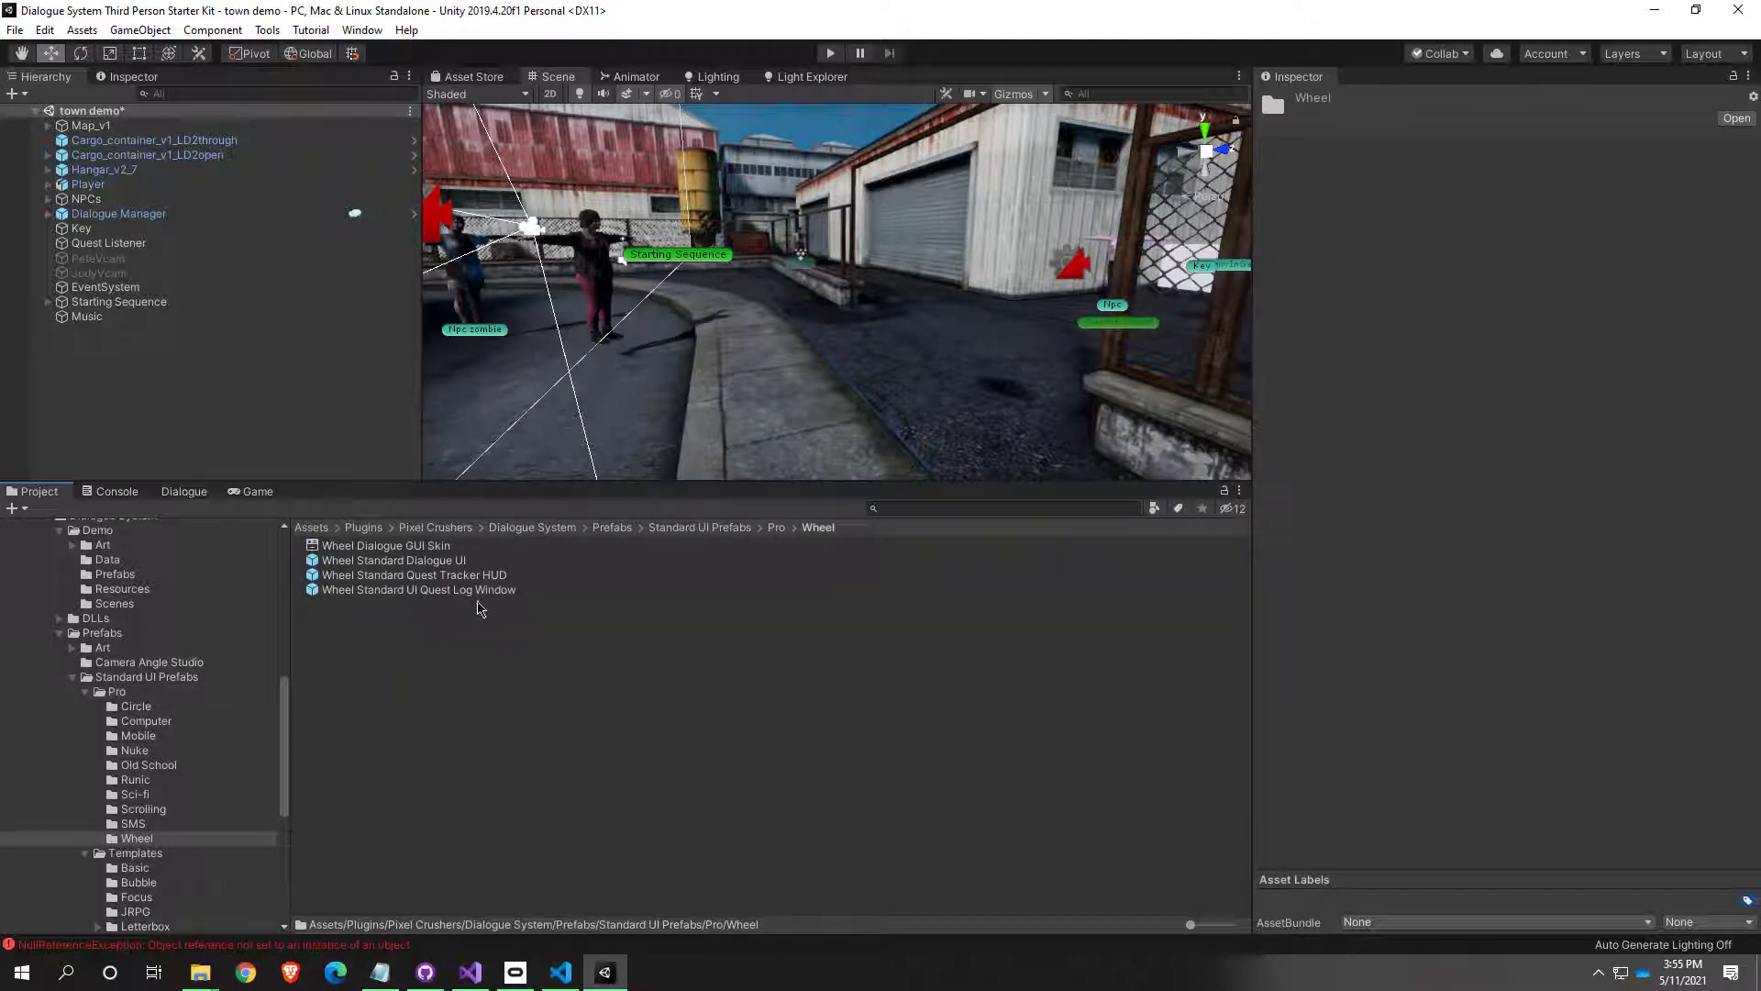
# Step: Inspect the Wheel theme's Standard Dialogue UI, Quest Tracker HUD and Quest Log Window prefabs
pyautogui.click(431, 560)
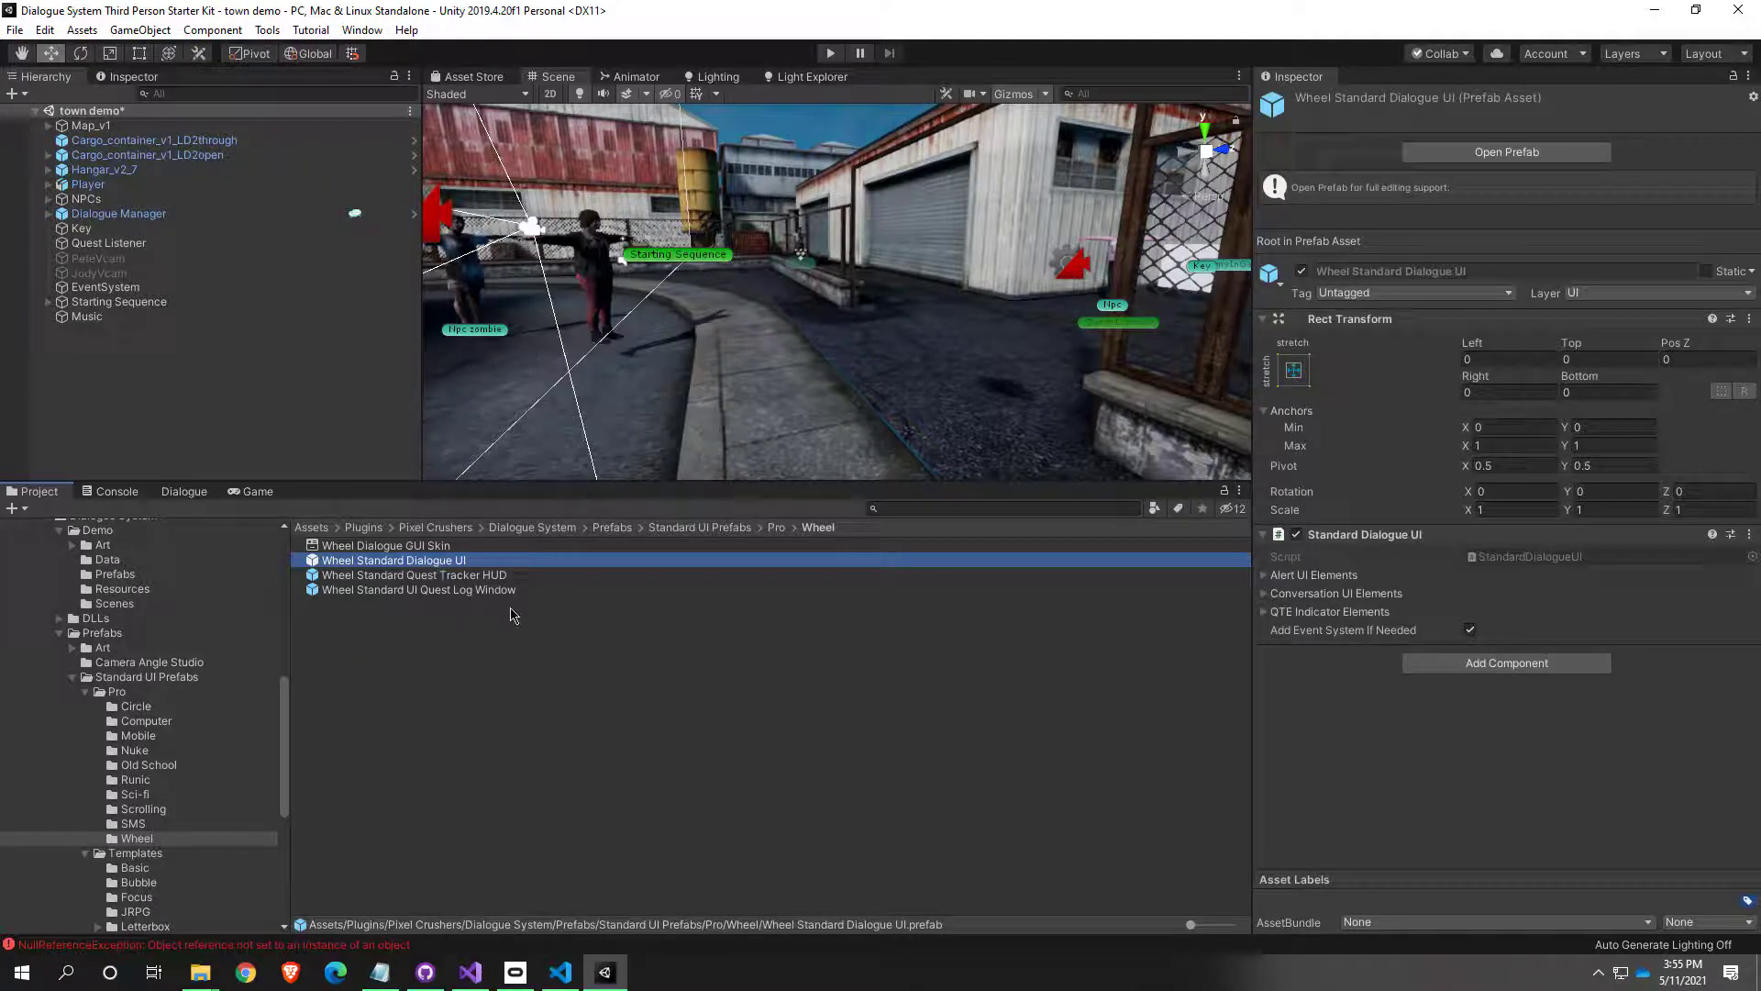
pyautogui.click(483, 575)
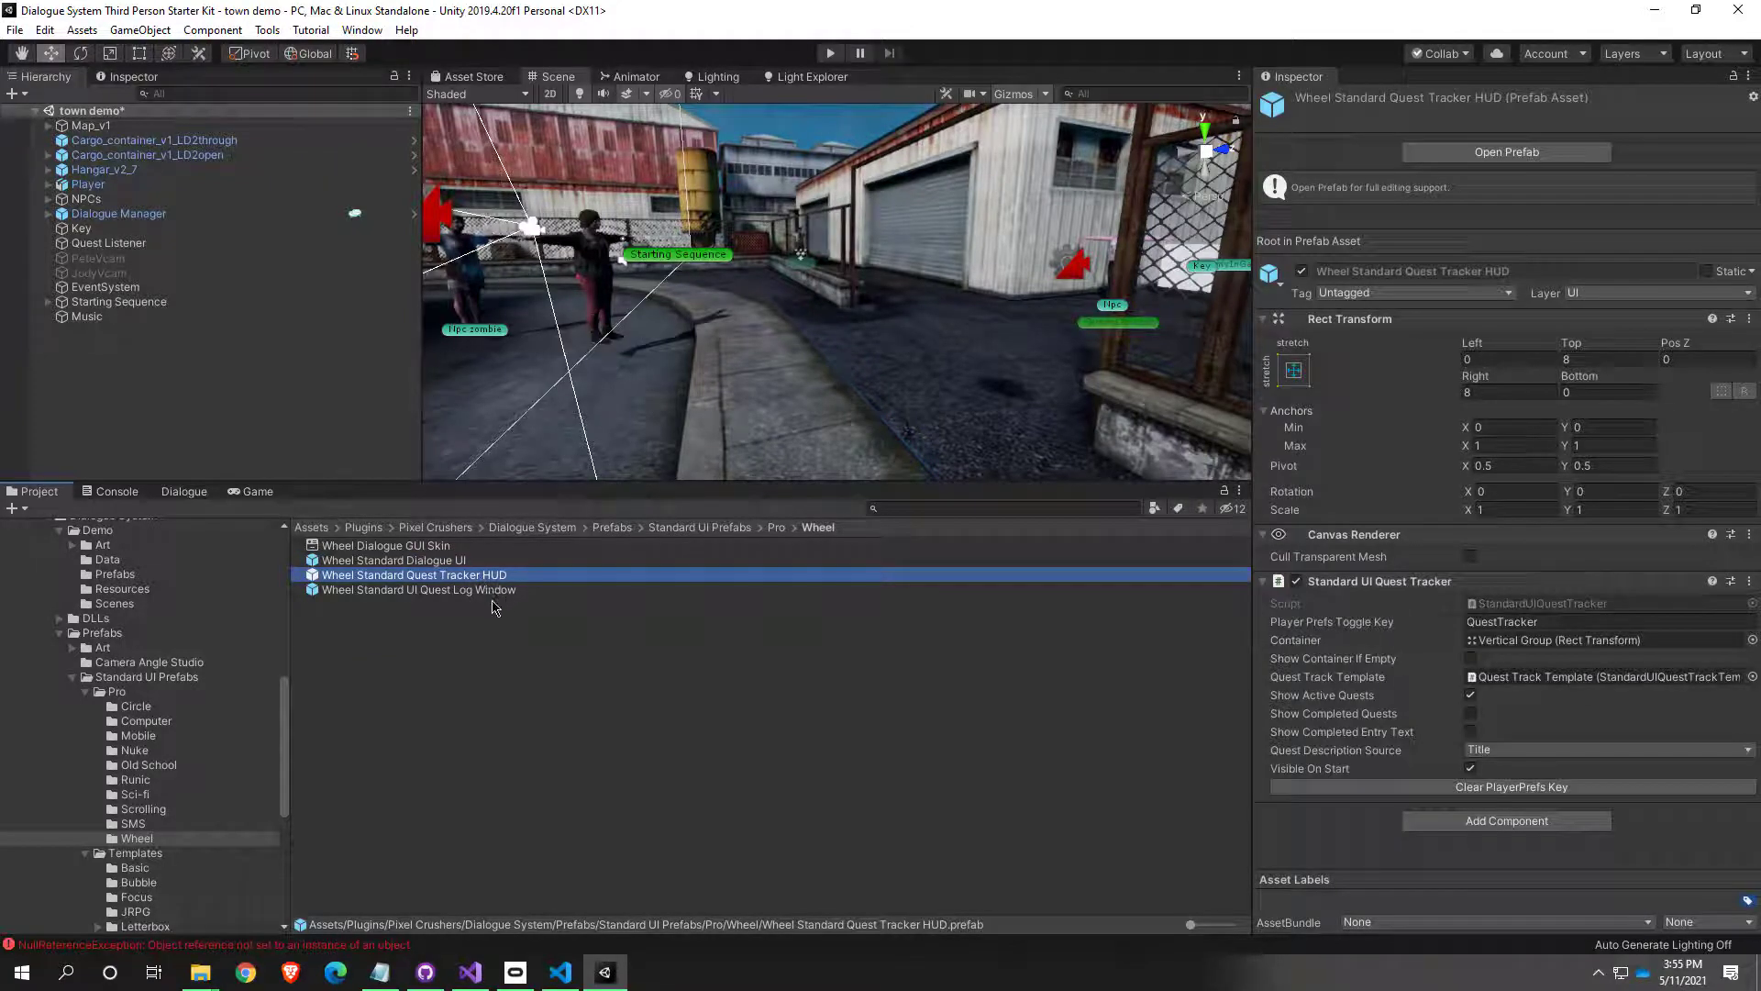
pyautogui.click(457, 591)
pyautogui.click(474, 592)
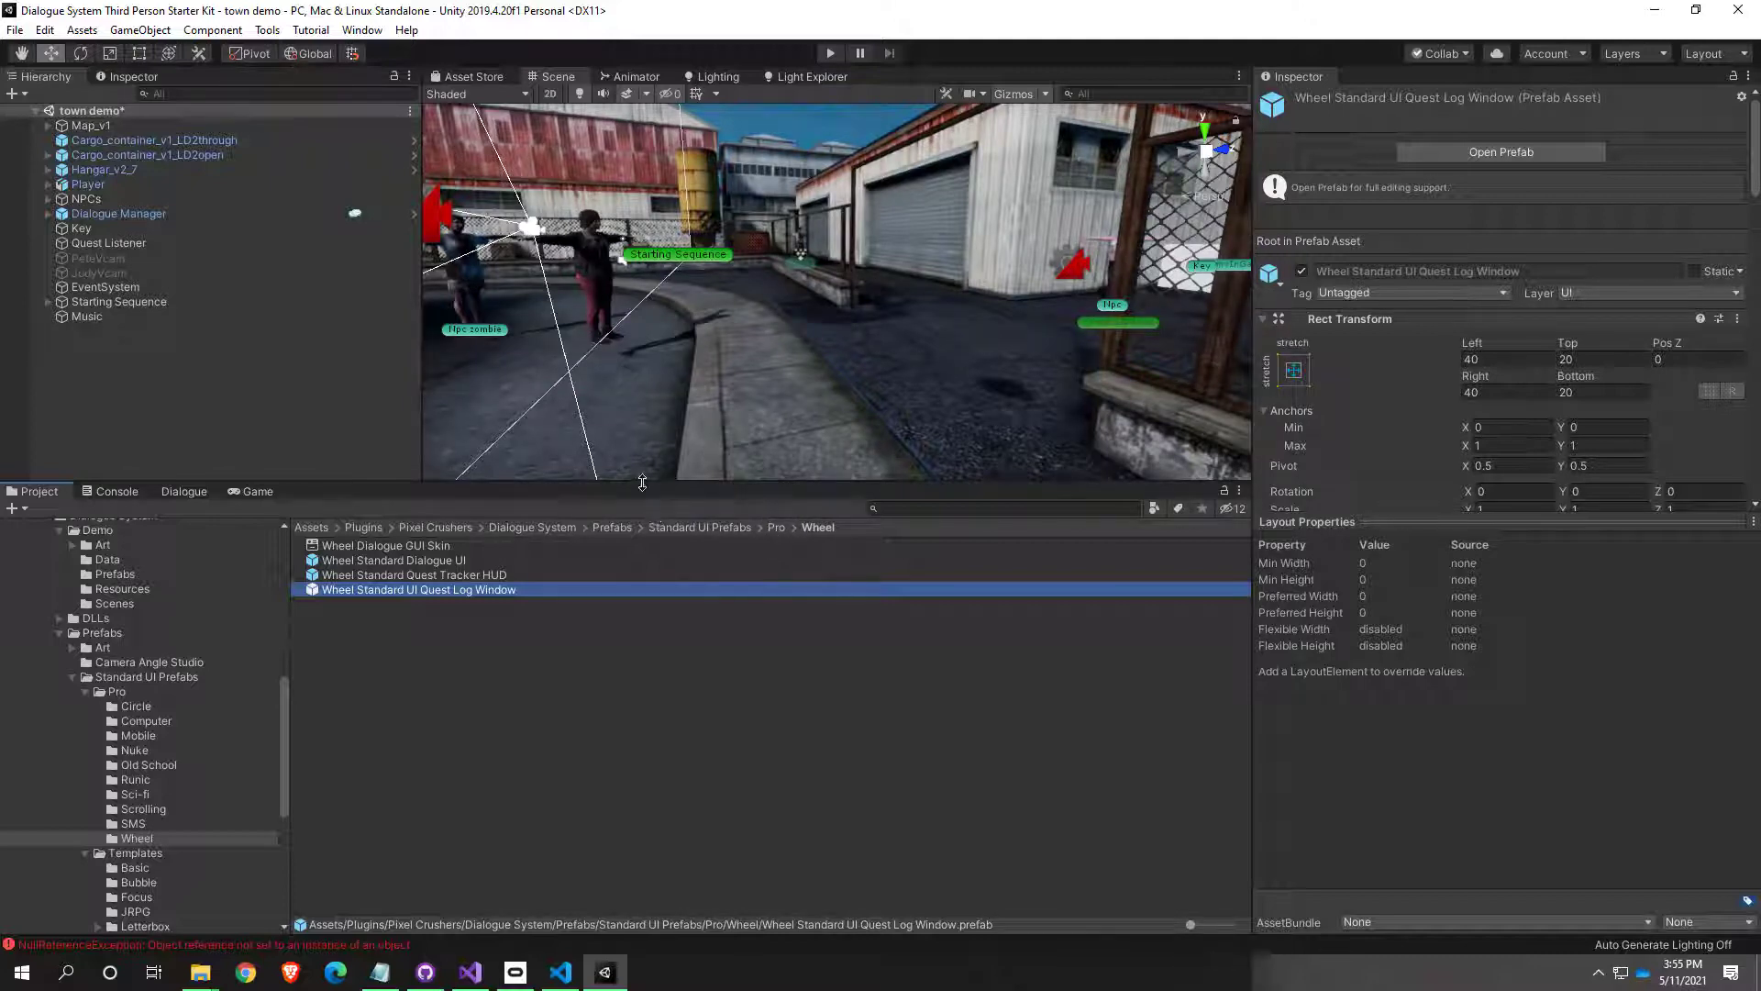
# Step: Locate the project prefabs assigned to the Dialogue Manager's Dialogue UI and to Element 0 of Instantiate Prefabs
pyautogui.click(120, 217)
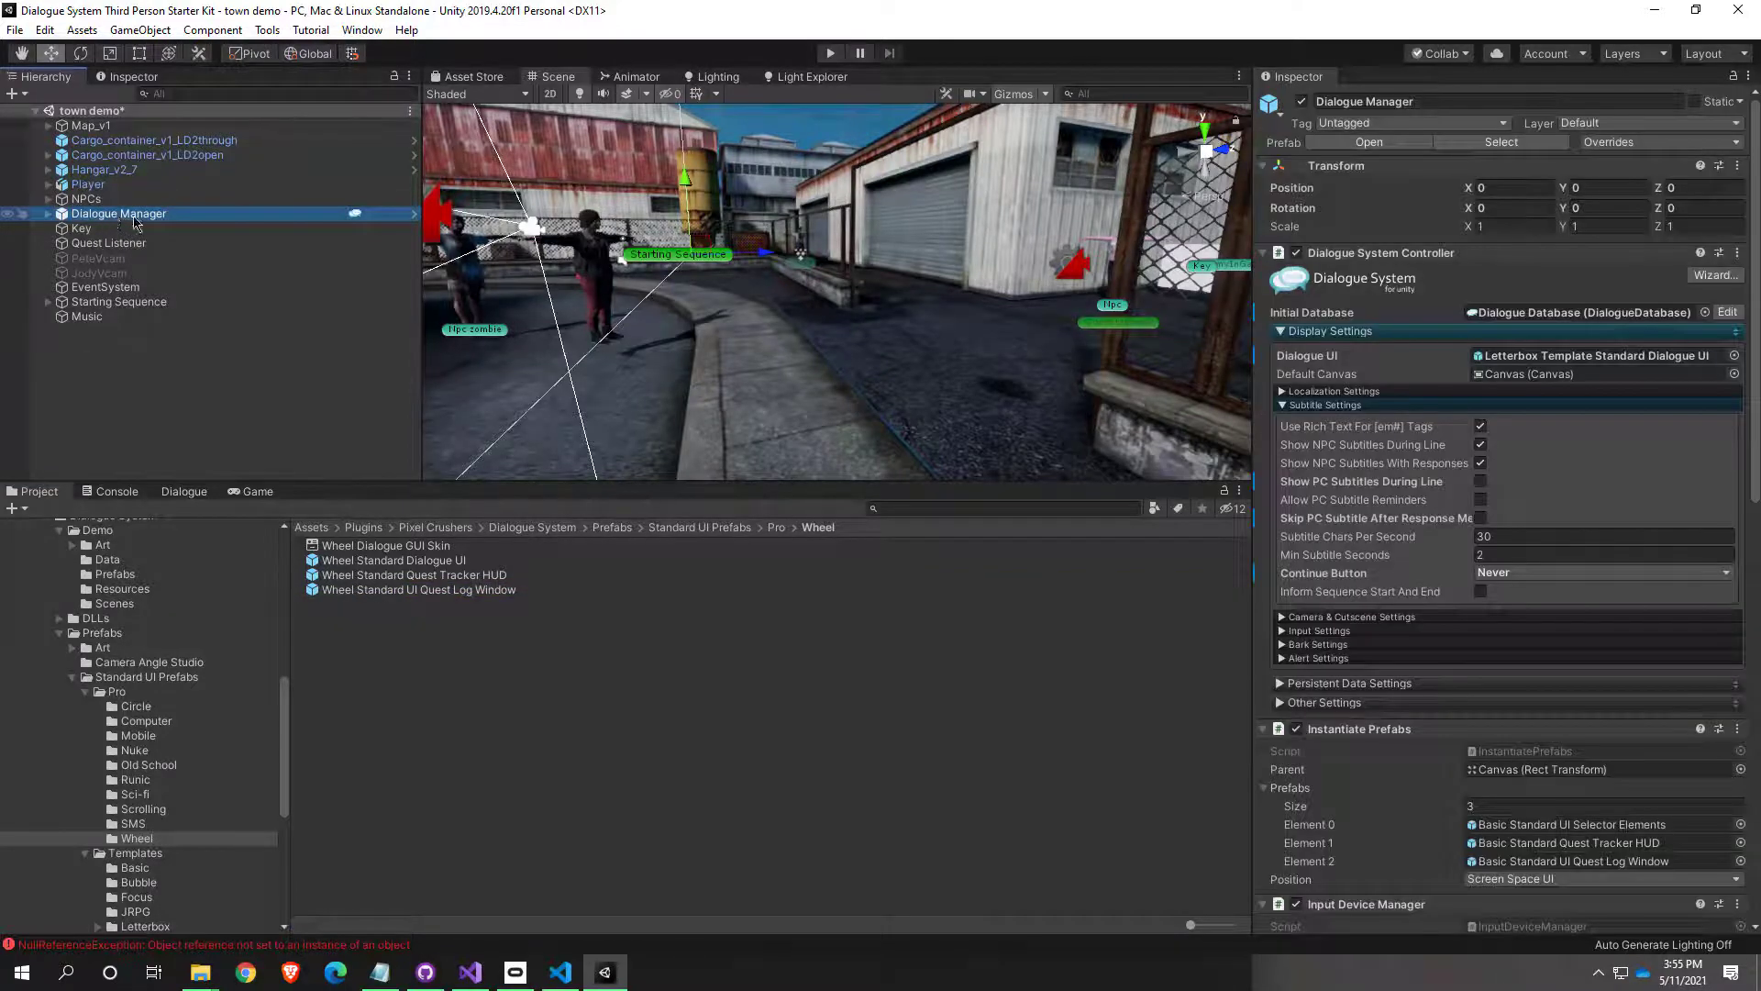
pyautogui.click(1564, 357)
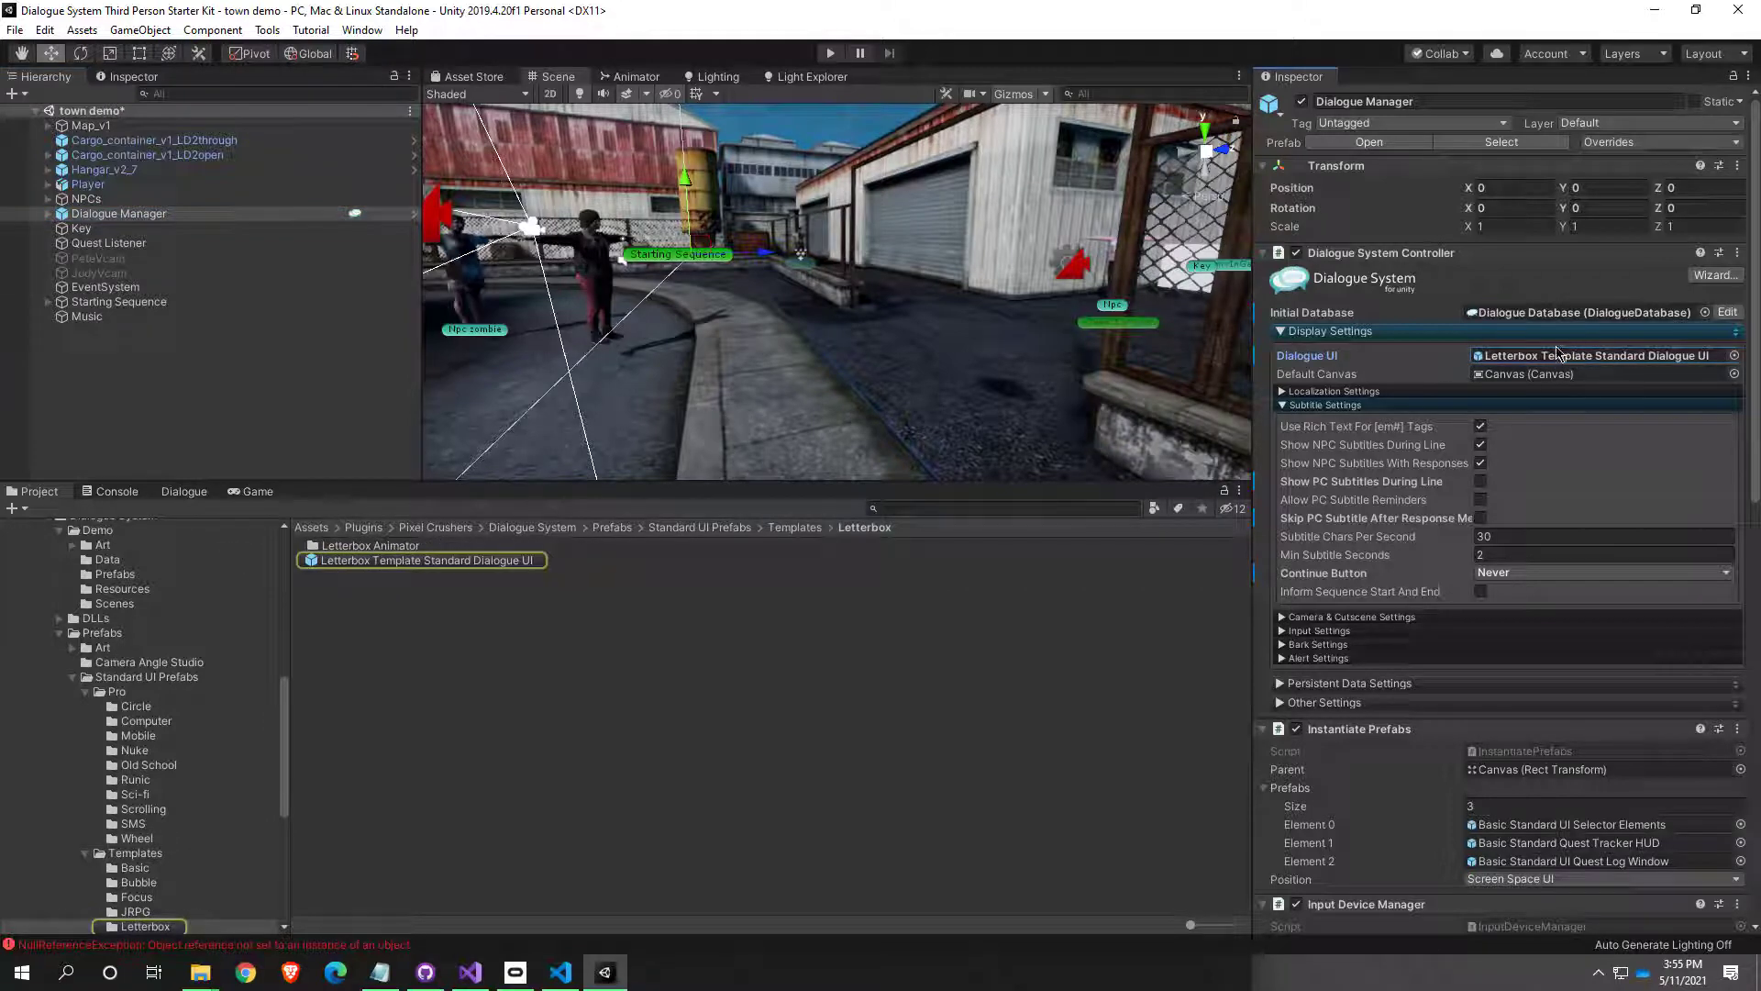
pyautogui.scroll(-3, 1550, 390)
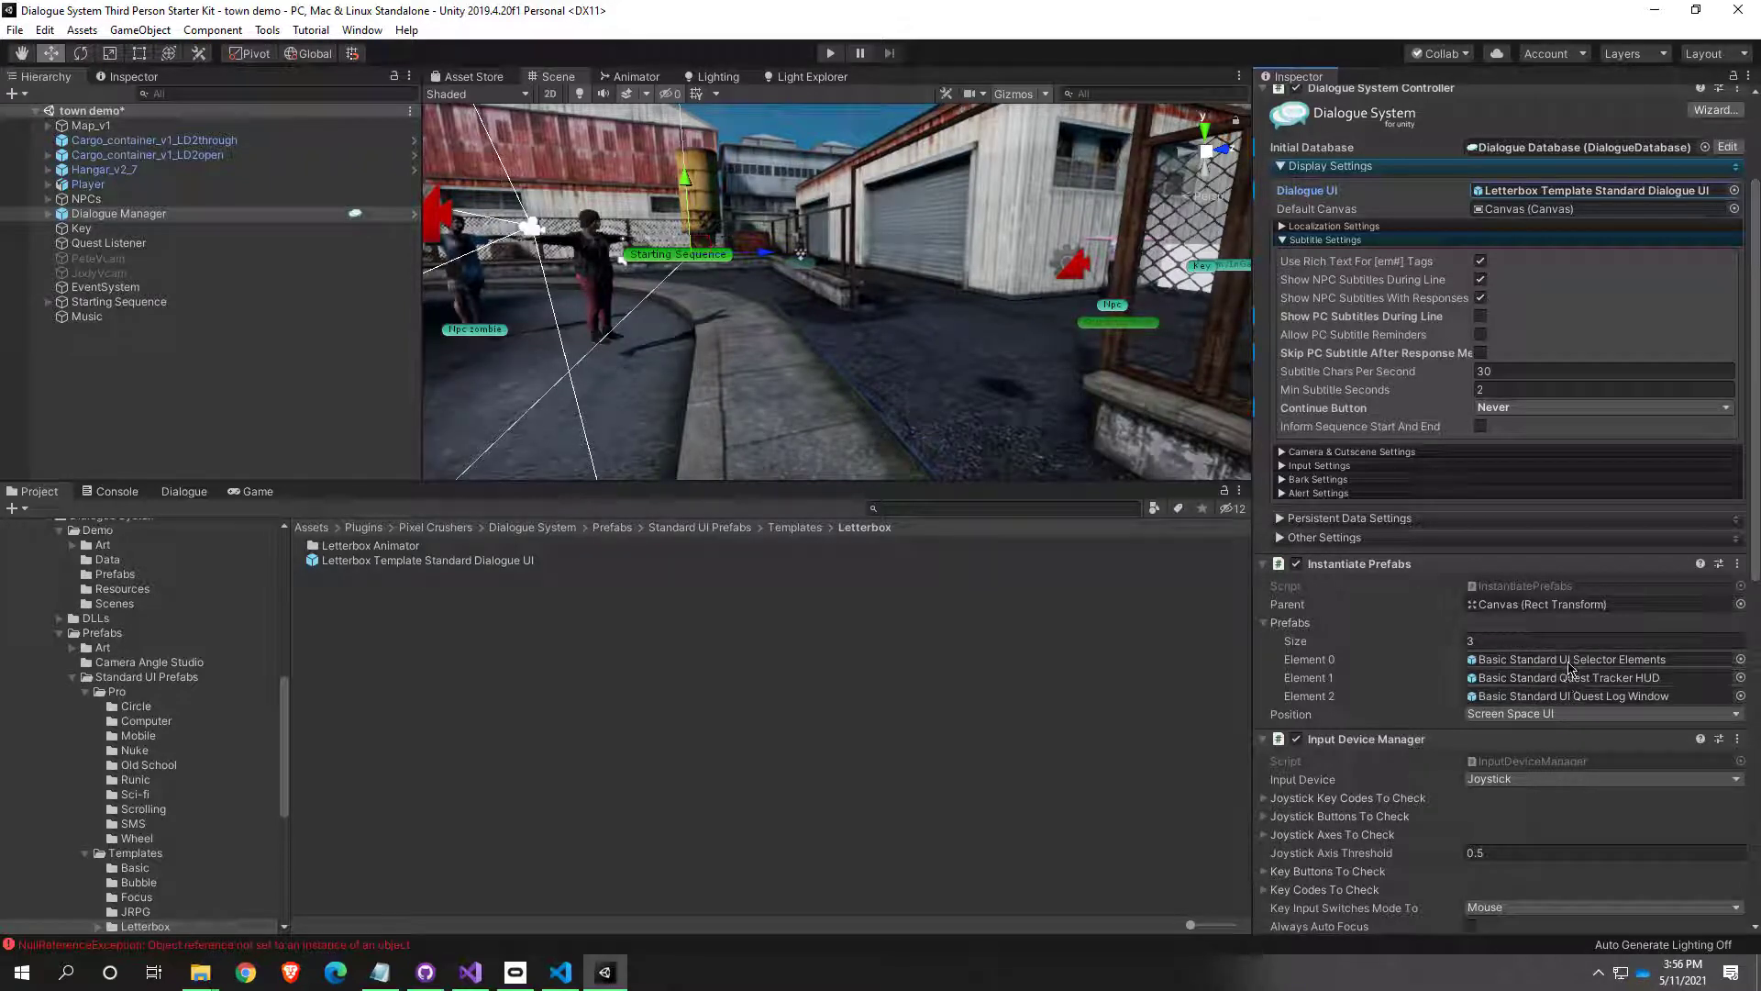
pyautogui.click(1577, 668)
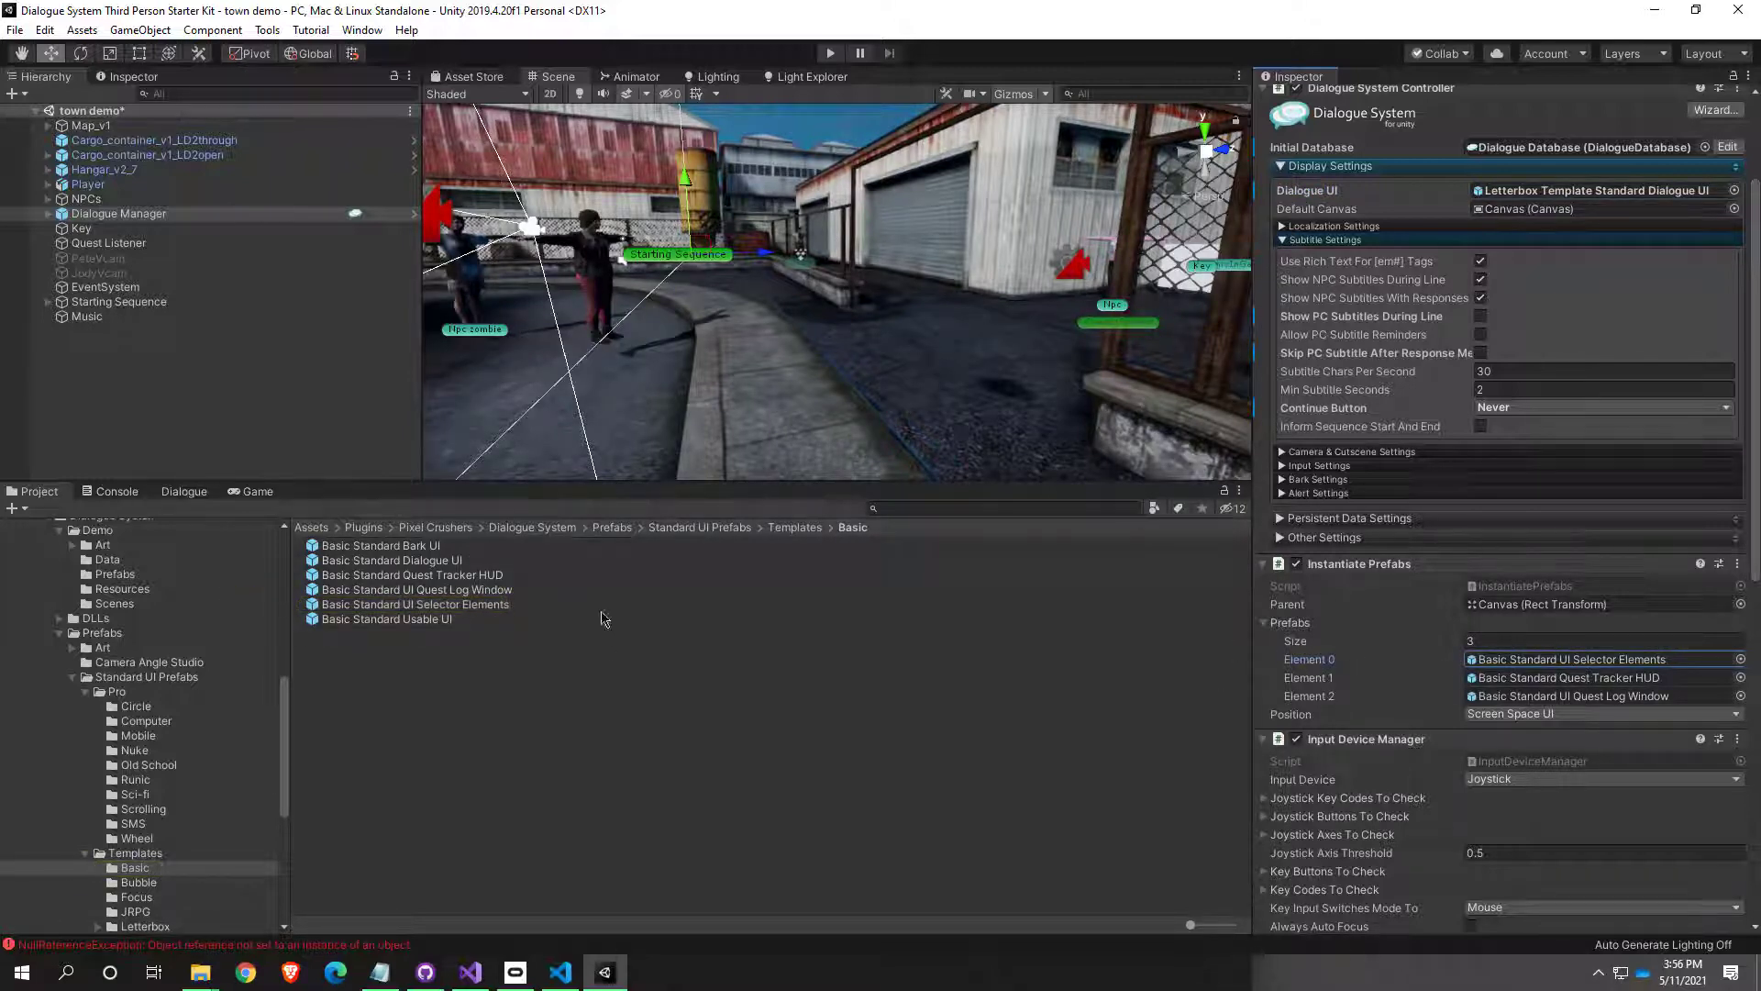
# Step: Open the Basic Standard UI Selector Elements prefab for editing, inspect its root object, and return to the scene
pyautogui.doubleClick(483, 605)
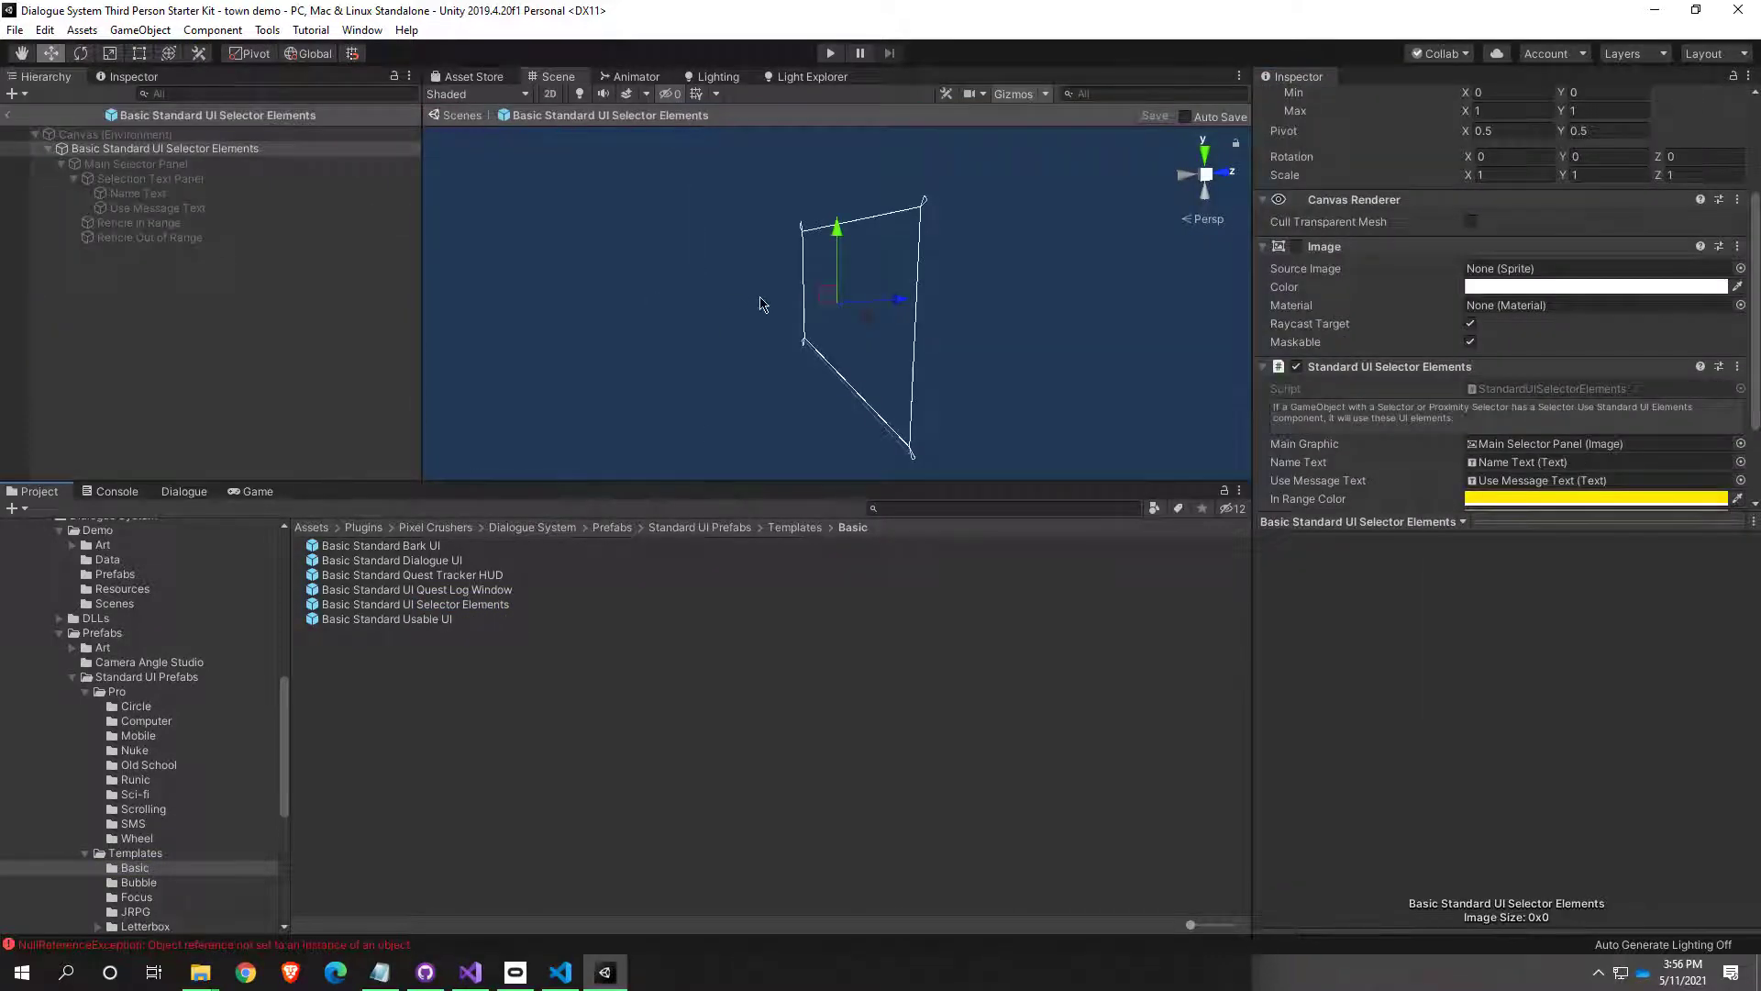
pyautogui.moveTo(760, 304); pyautogui.dragTo(860, 321, button='right')
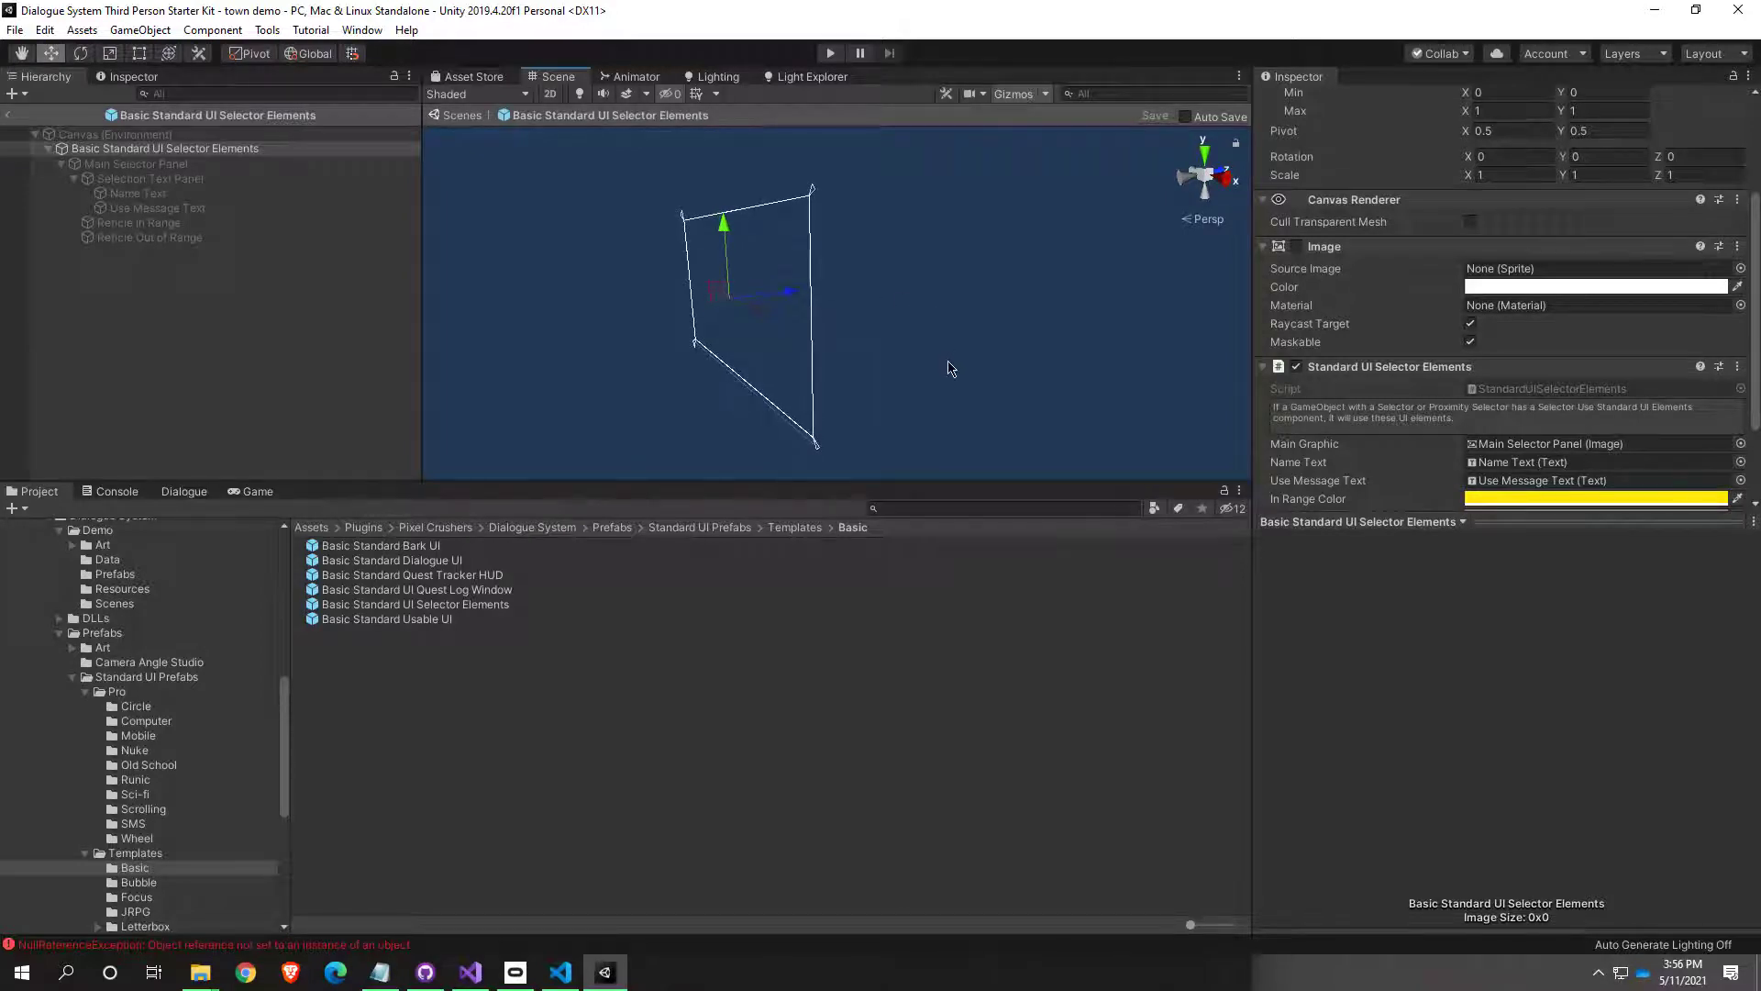
pyautogui.moveTo(948, 363); pyautogui.dragTo(776, 477, button='right')
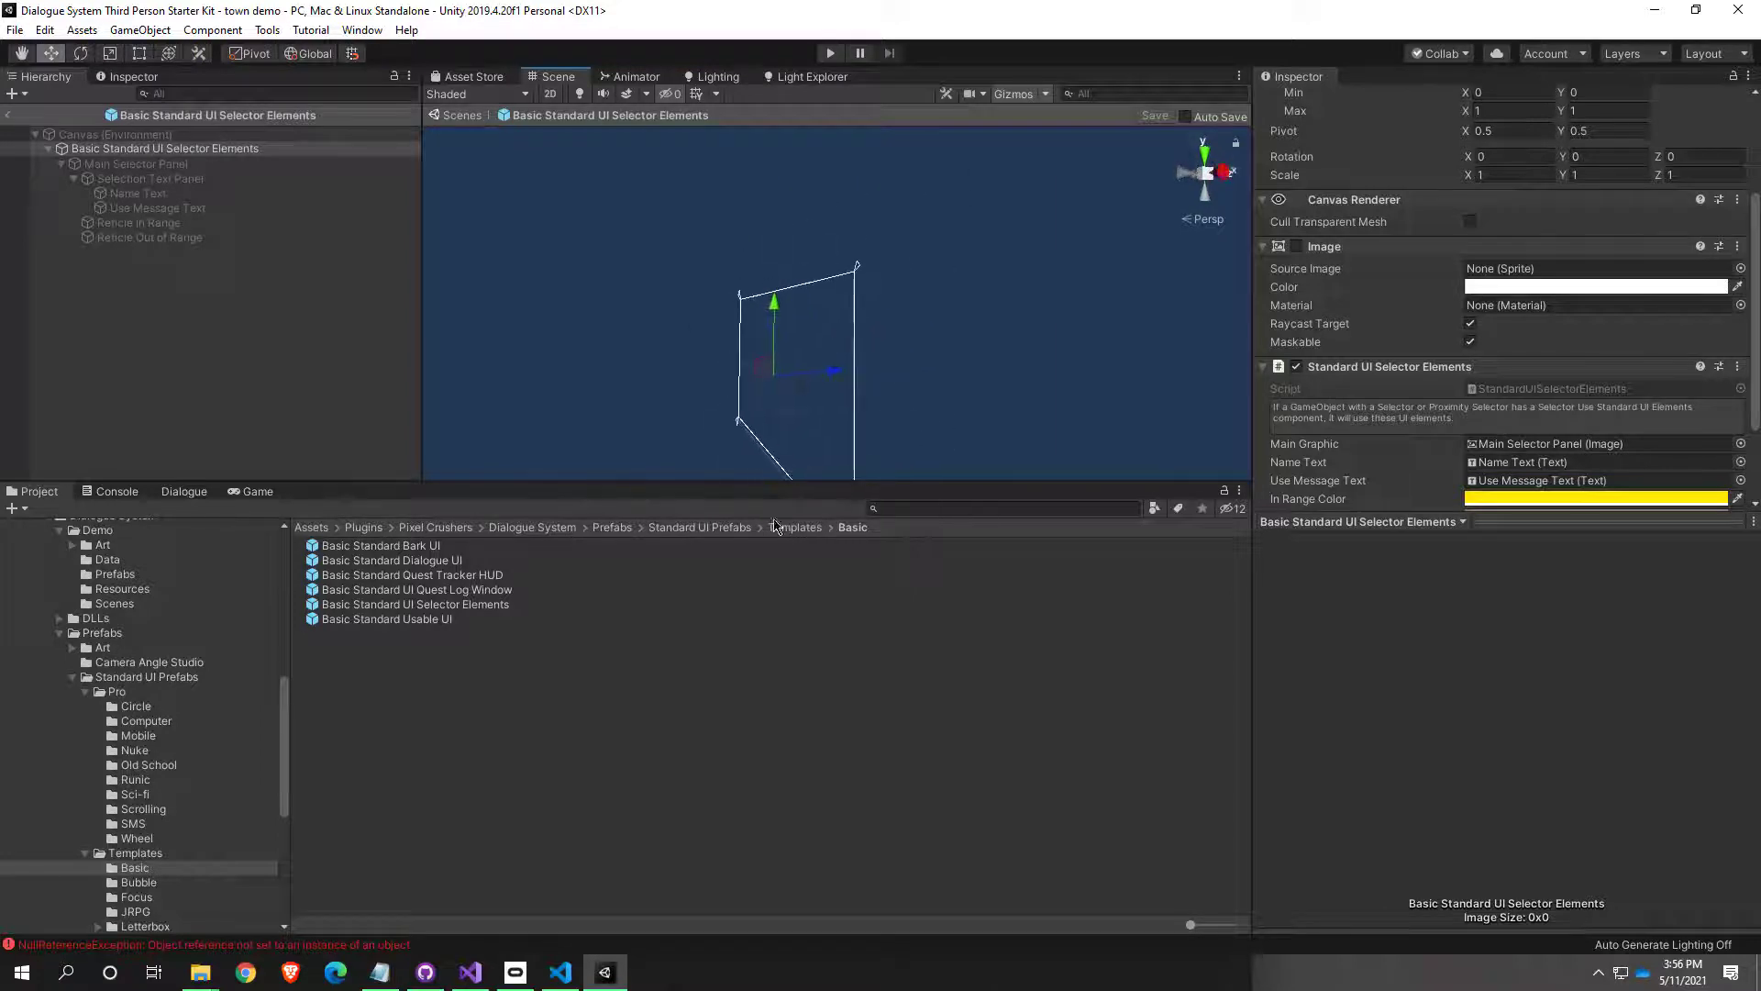
pyautogui.moveTo(743, 246); pyautogui.dragTo(827, 413, button='right')
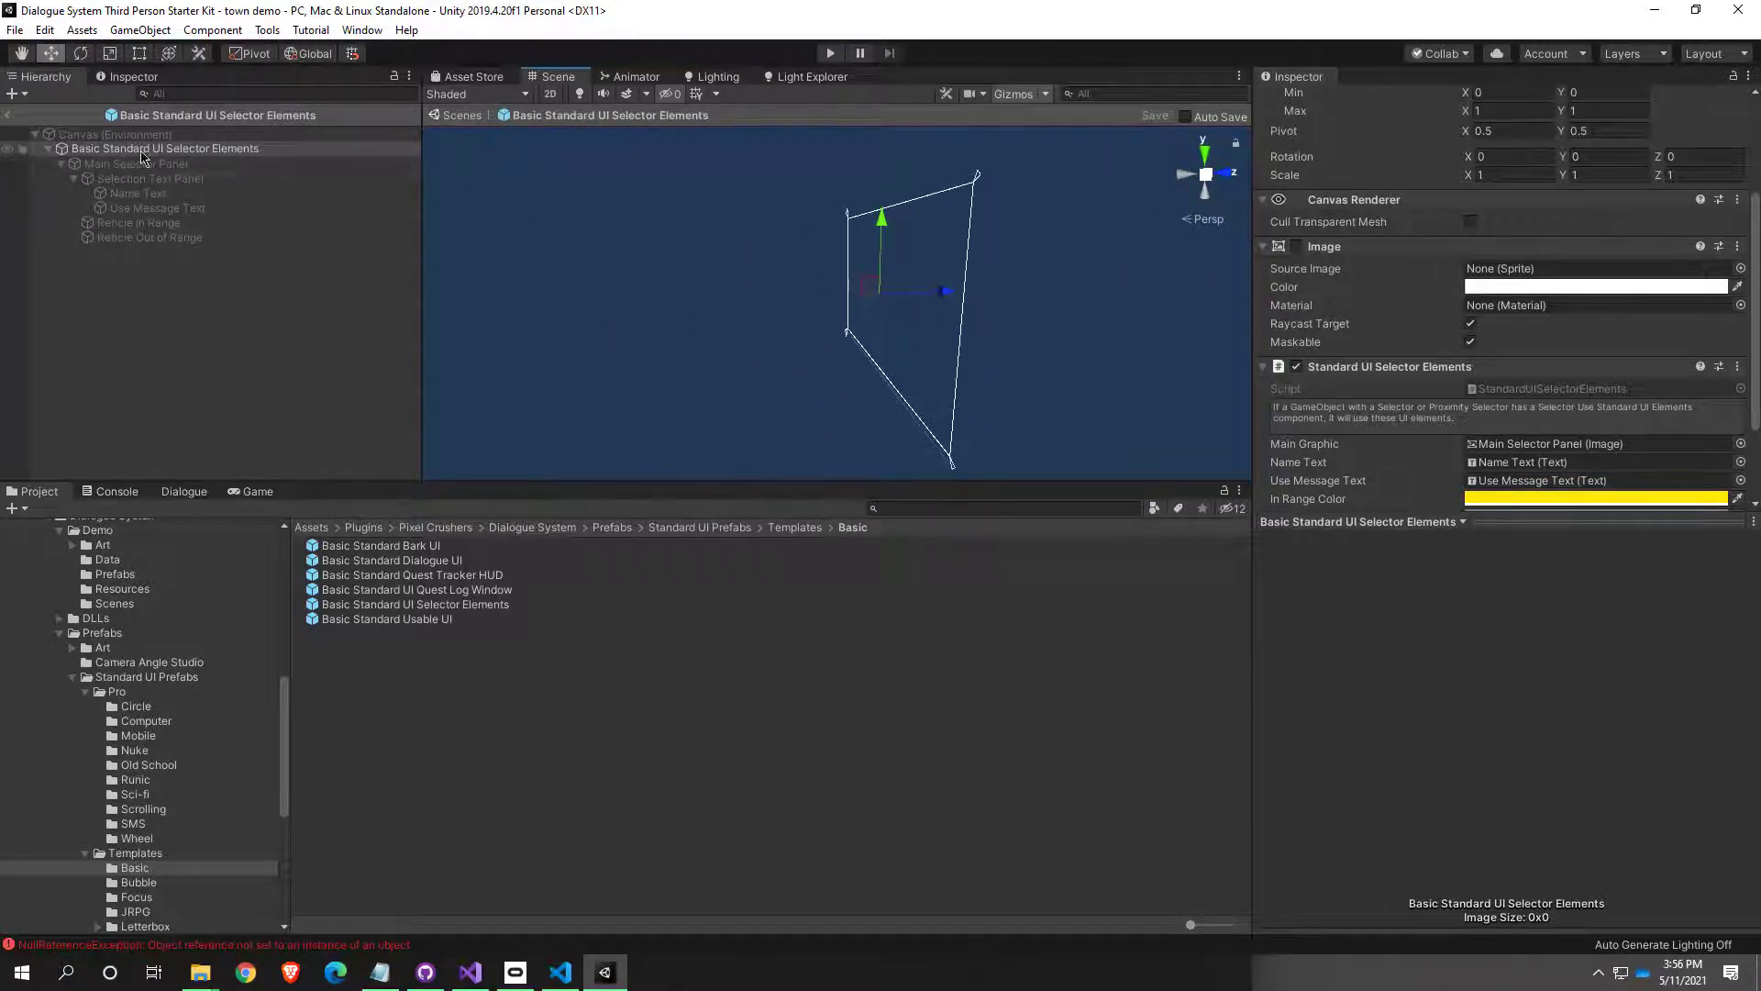
pyautogui.click(175, 135)
pyautogui.click(190, 149)
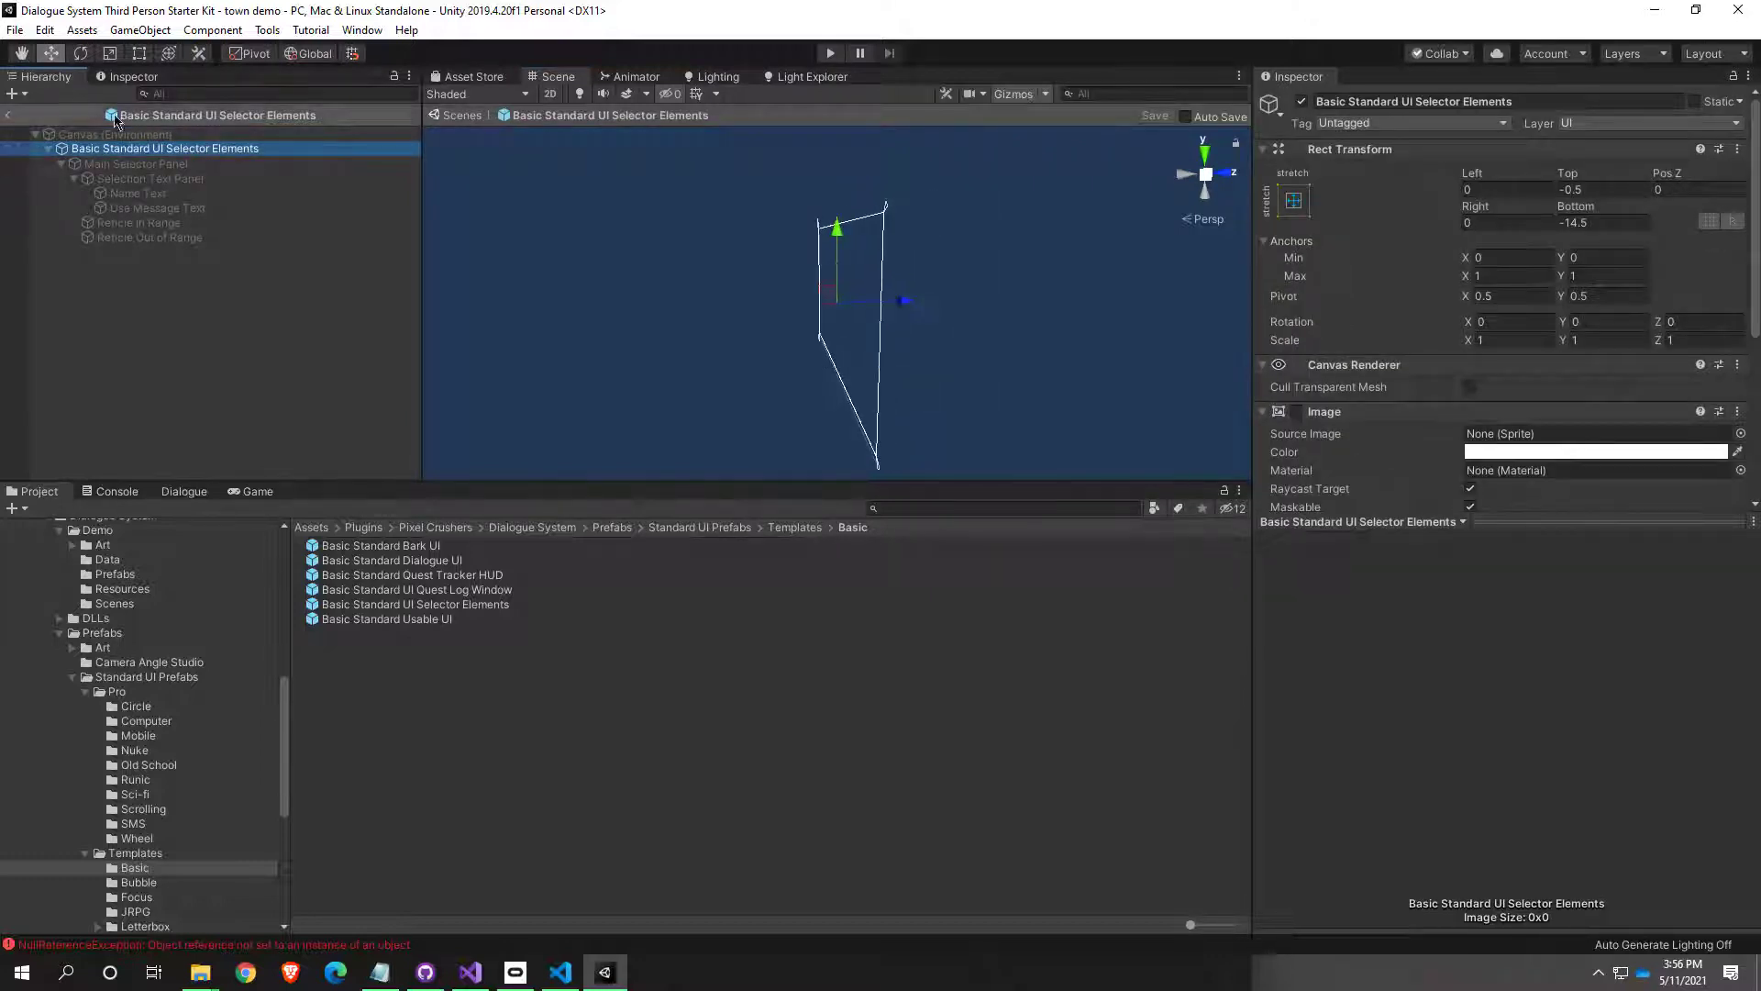
pyautogui.click(8, 117)
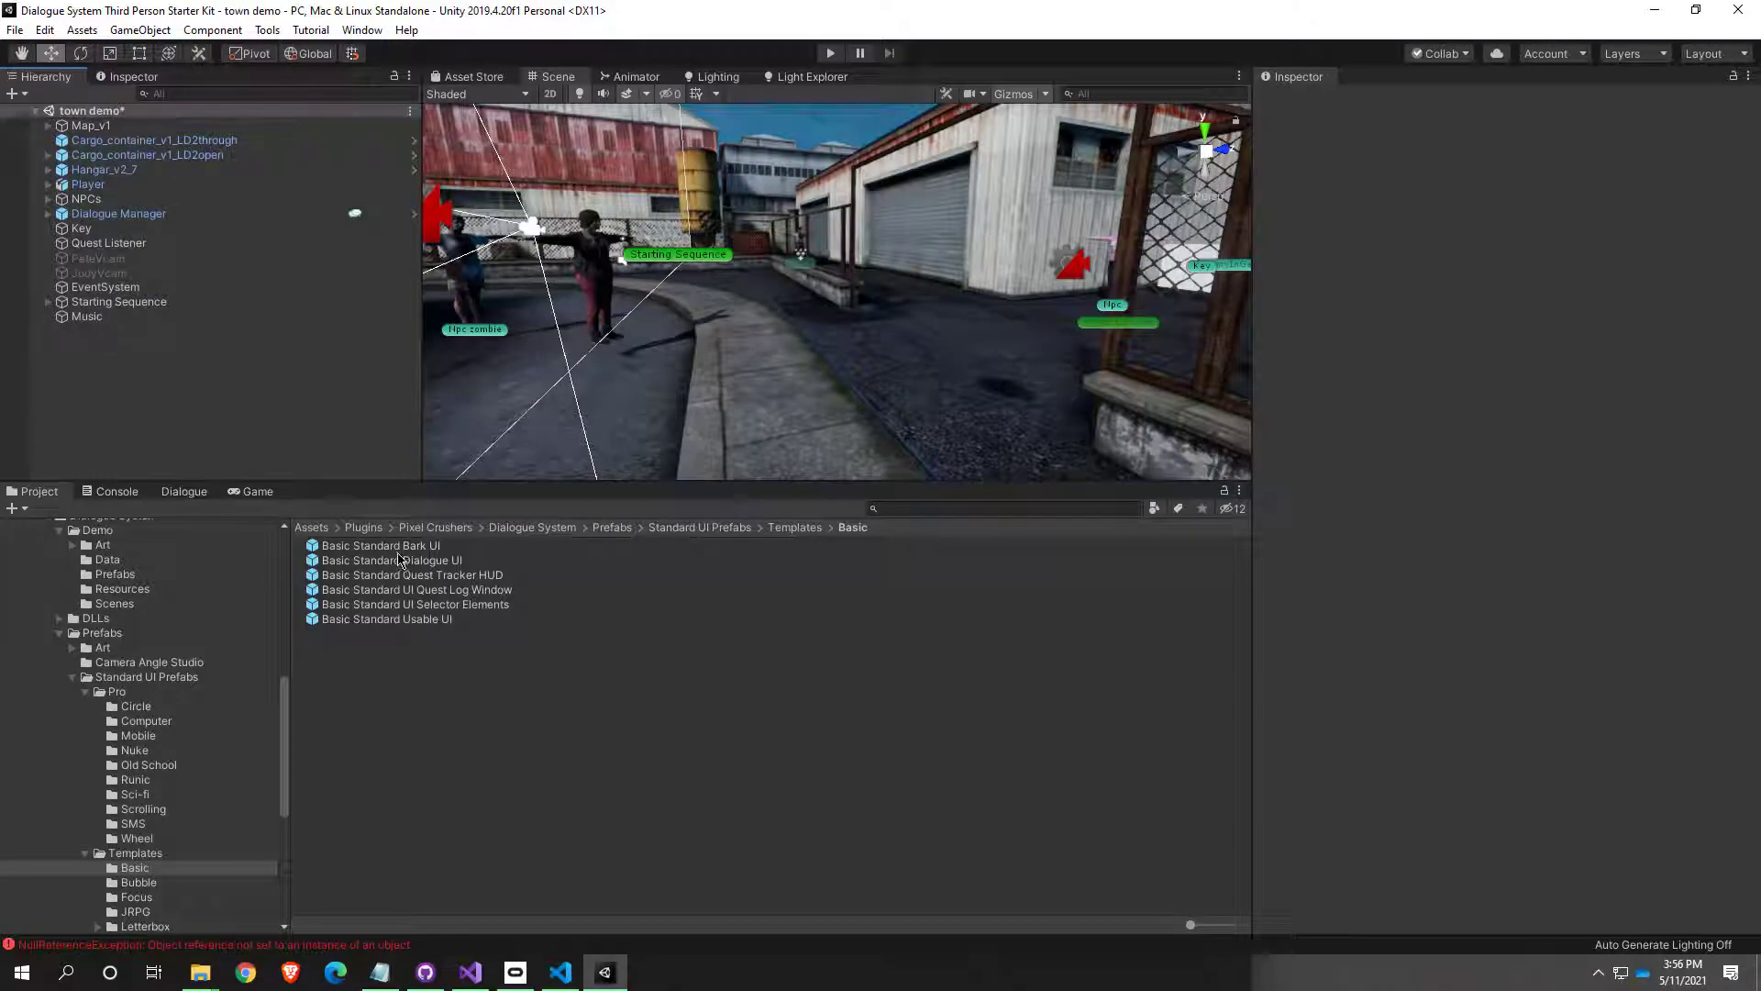
# Step: Try previewing the Basic Standard Dialogue UI prefab by placing it in the town demo scene, and delete that instance
pyautogui.moveTo(413, 562); pyautogui.dragTo(137, 405)
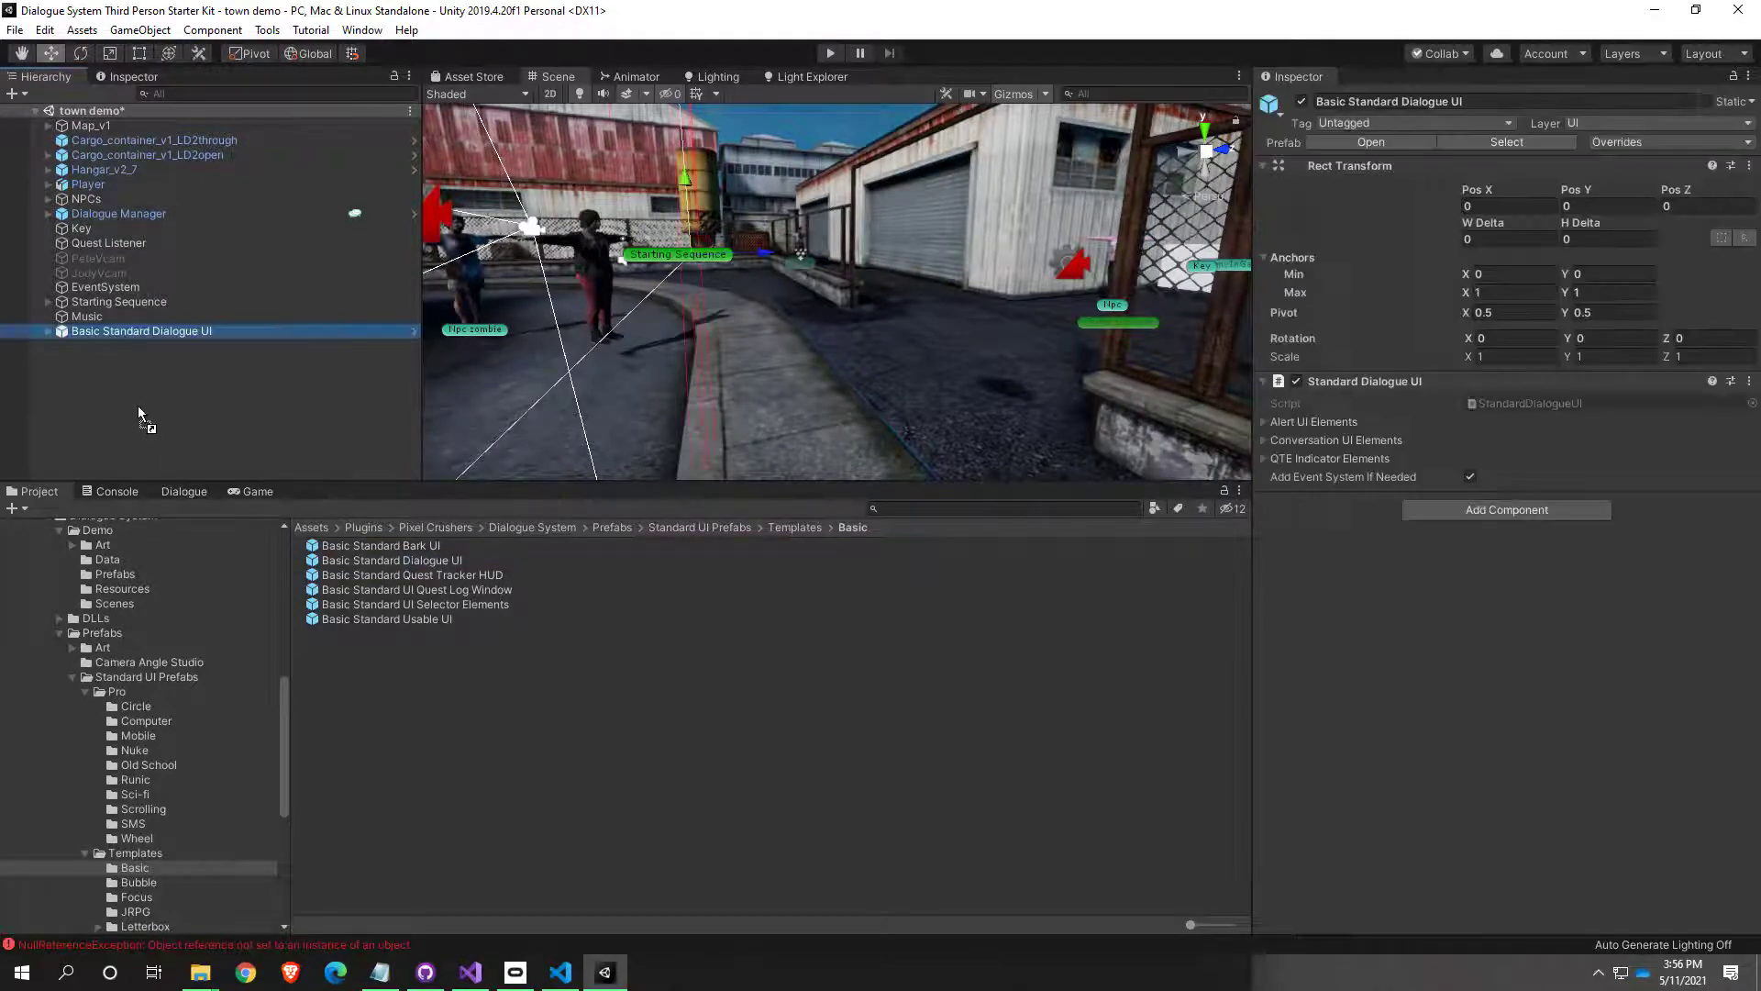
pyautogui.moveTo(665, 350); pyautogui.dragTo(523, 296, button='right')
pyautogui.doubleClick(175, 331)
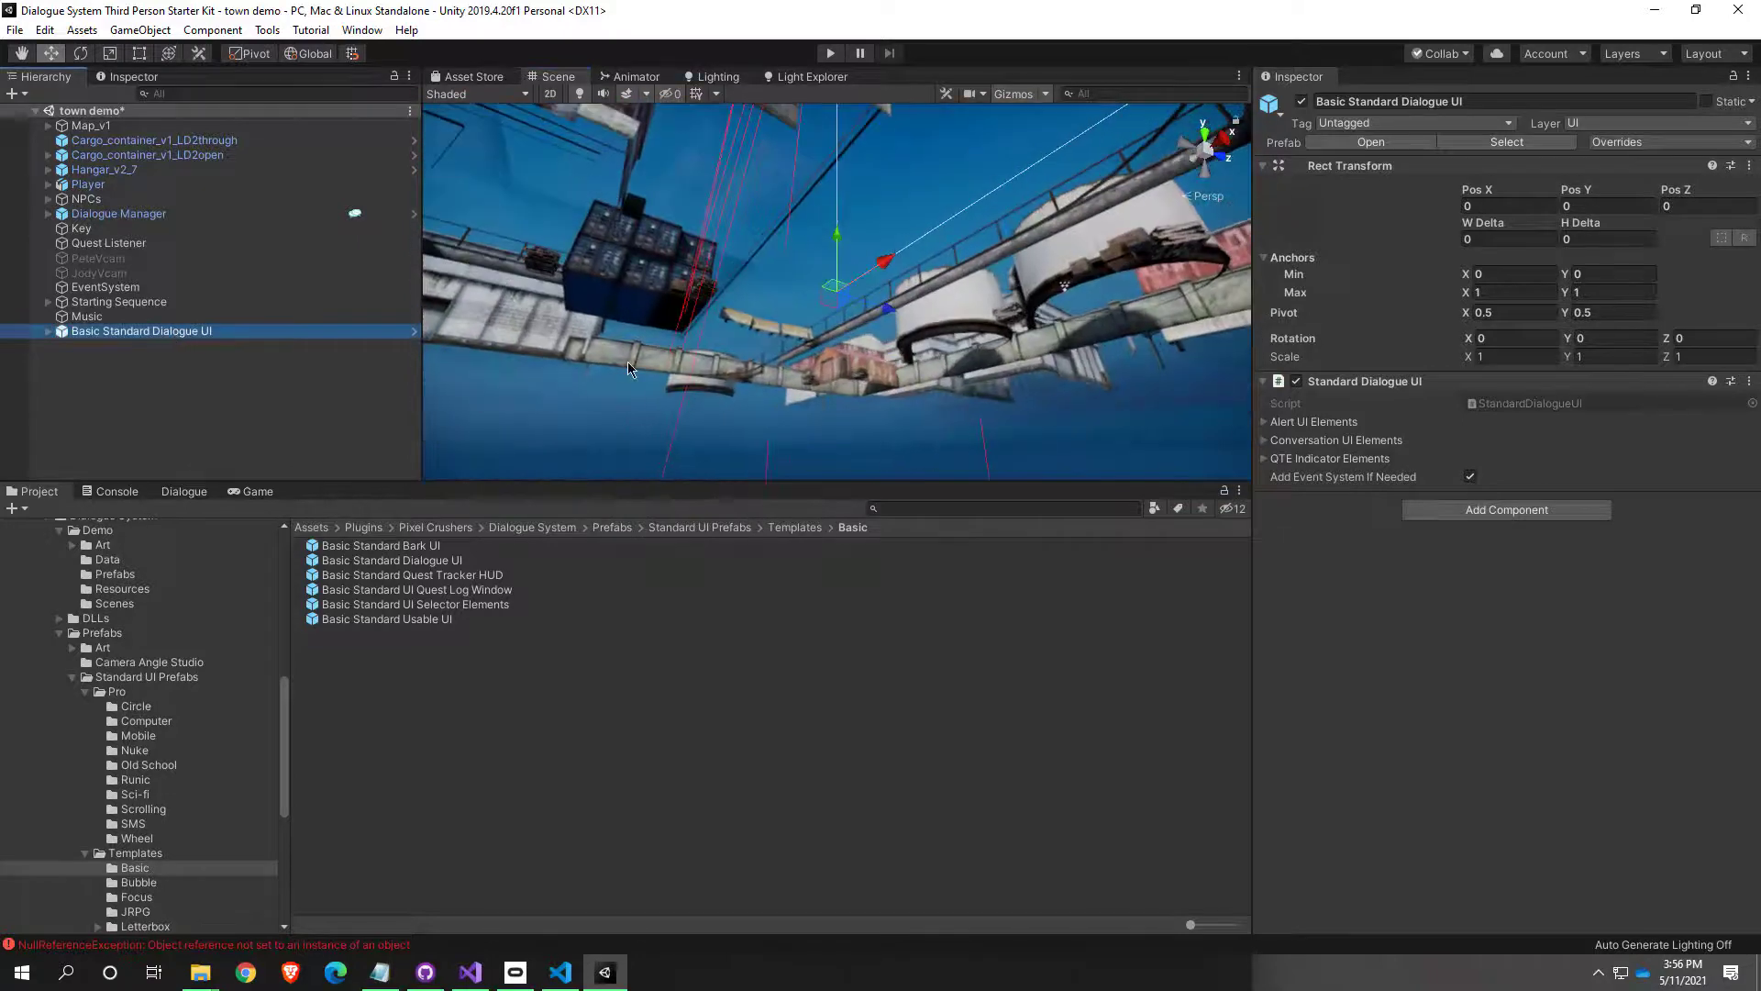
pyautogui.moveTo(628, 362); pyautogui.dragTo(817, 188, button='right')
pyautogui.click(200, 333)
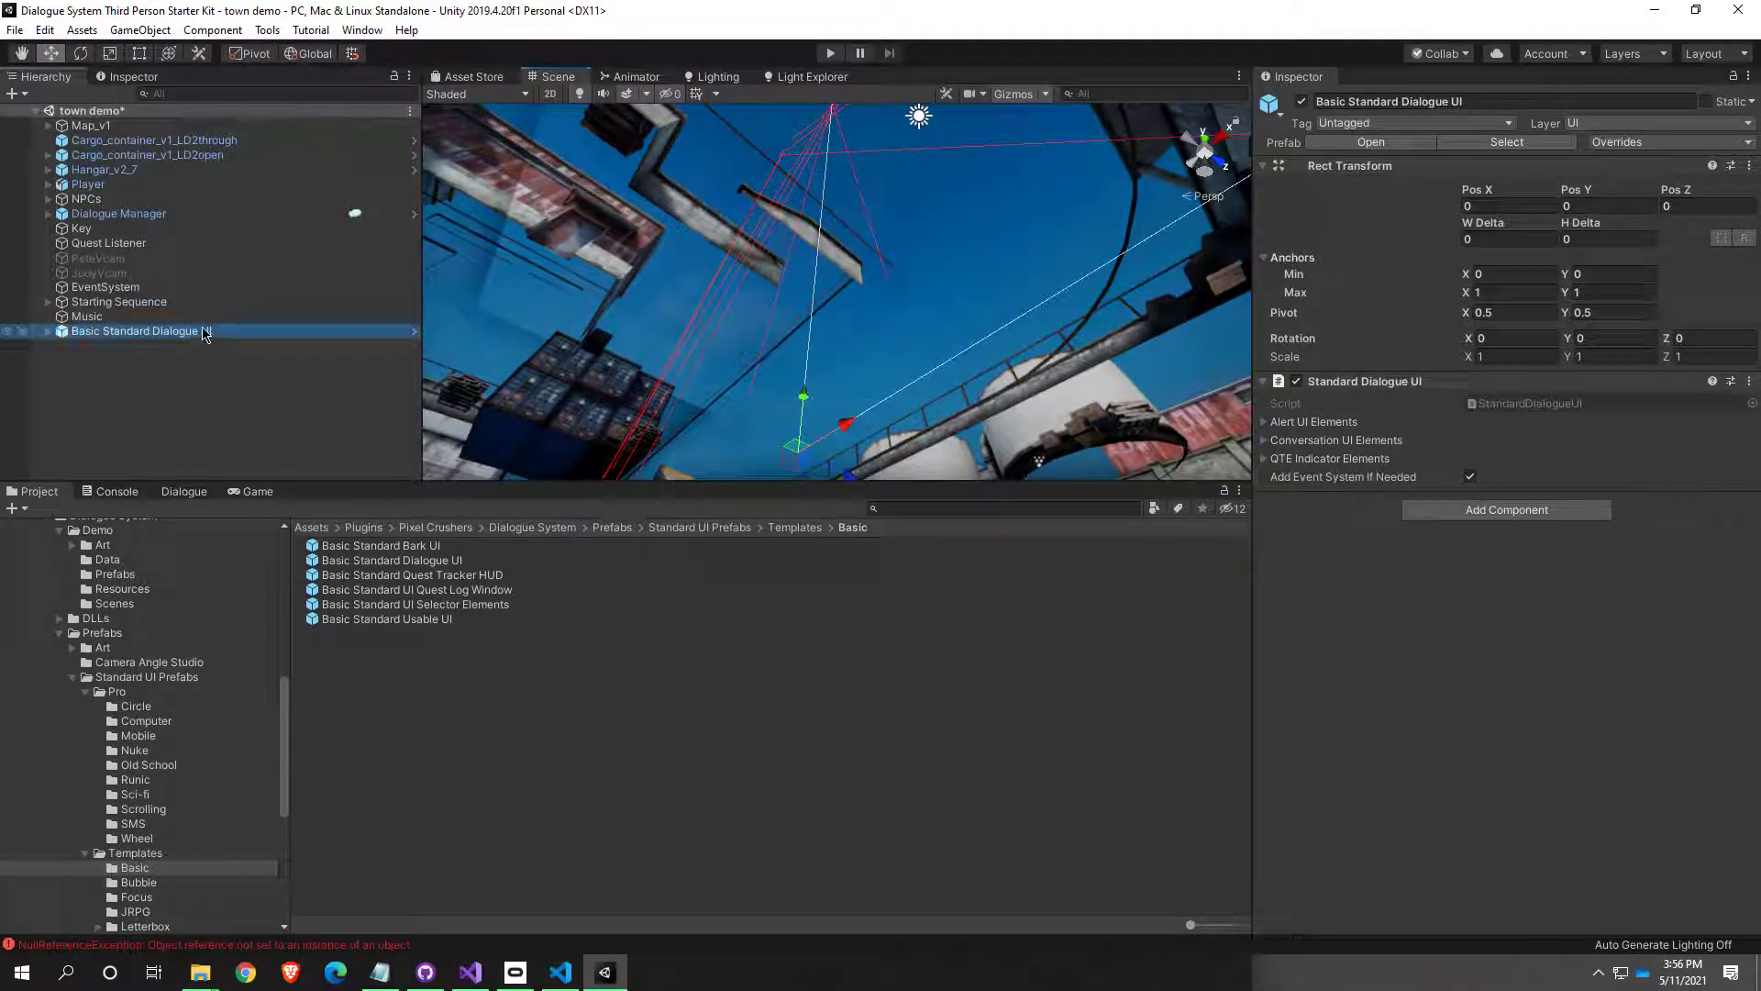
pyautogui.press('Delete')
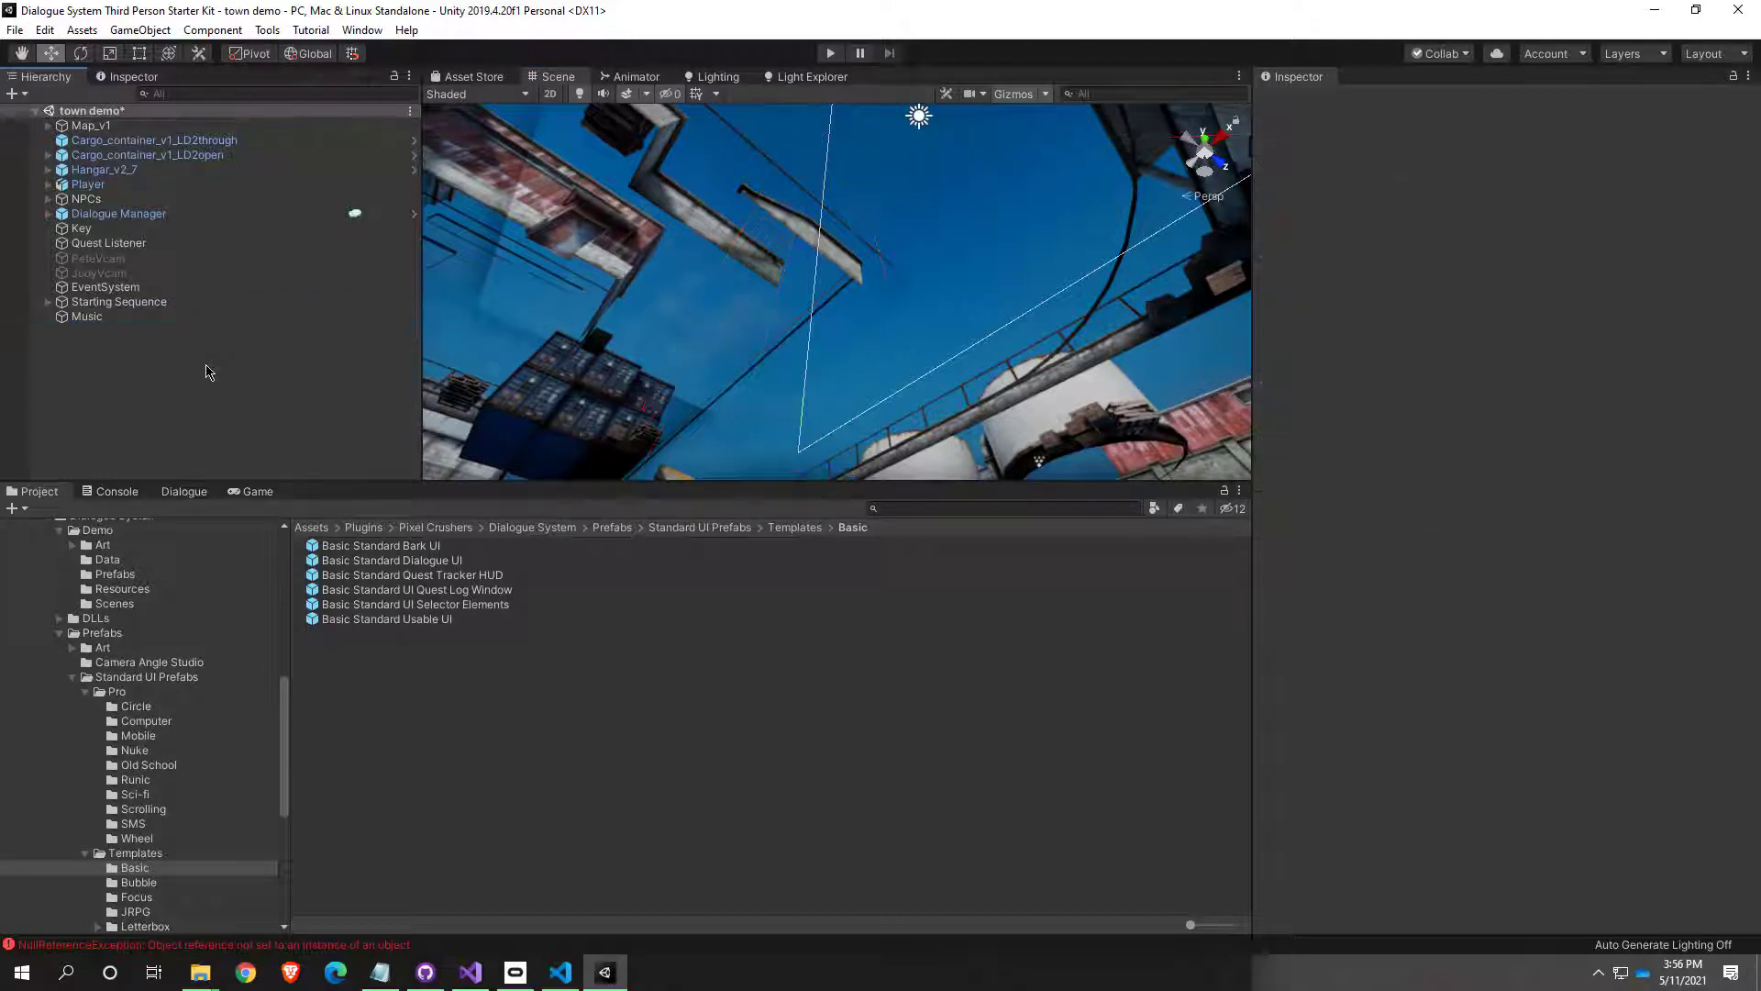
# Step: Open the Basic Standard Usable UI prefab for editing and inspect its Canvas (Environment) object
pyautogui.click(435, 621)
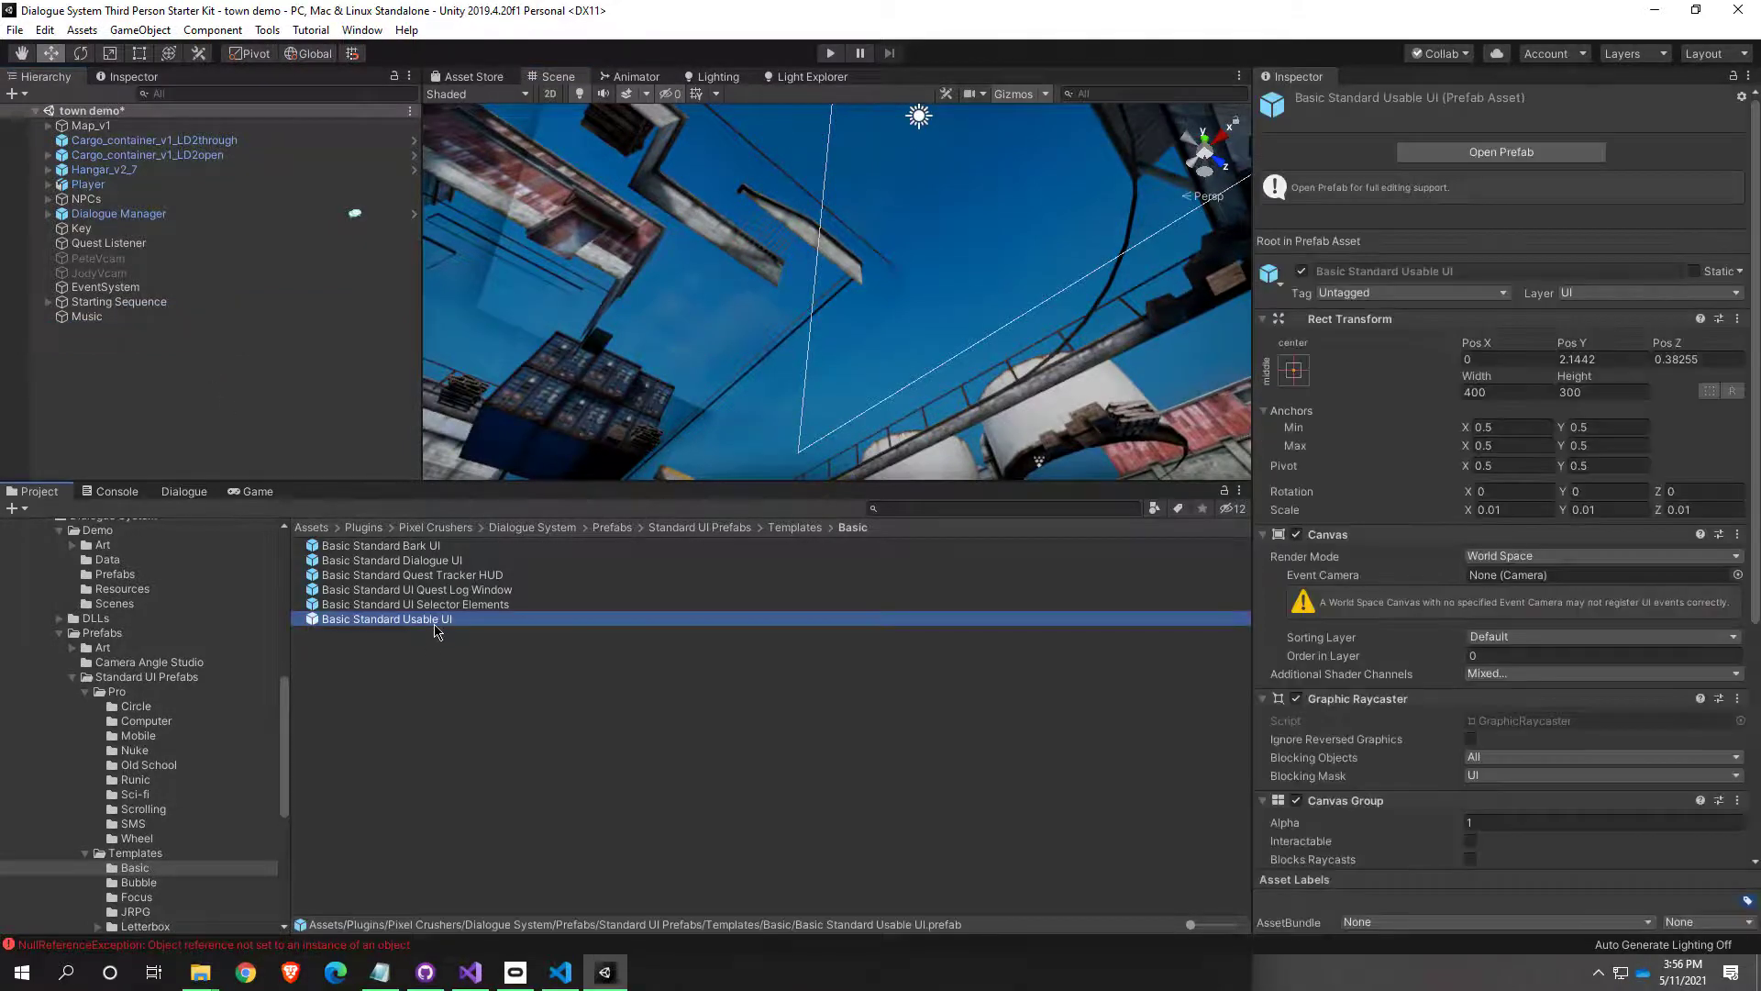
pyautogui.doubleClick(437, 623)
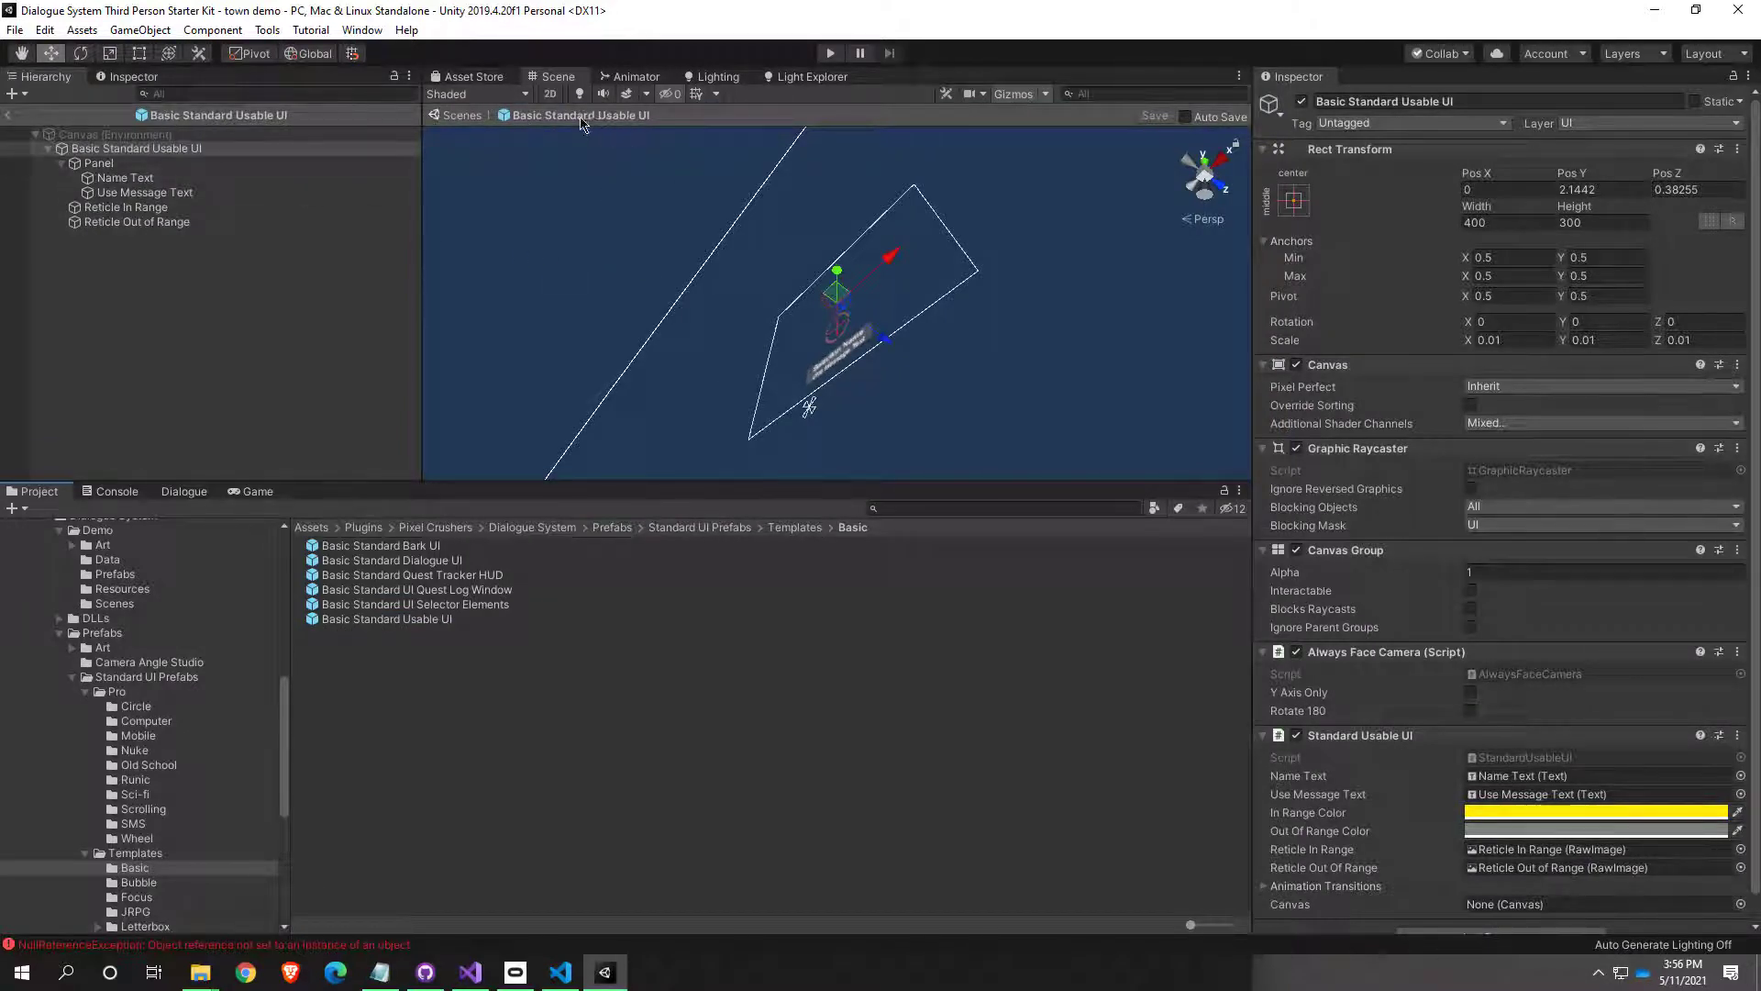
pyautogui.click(79, 137)
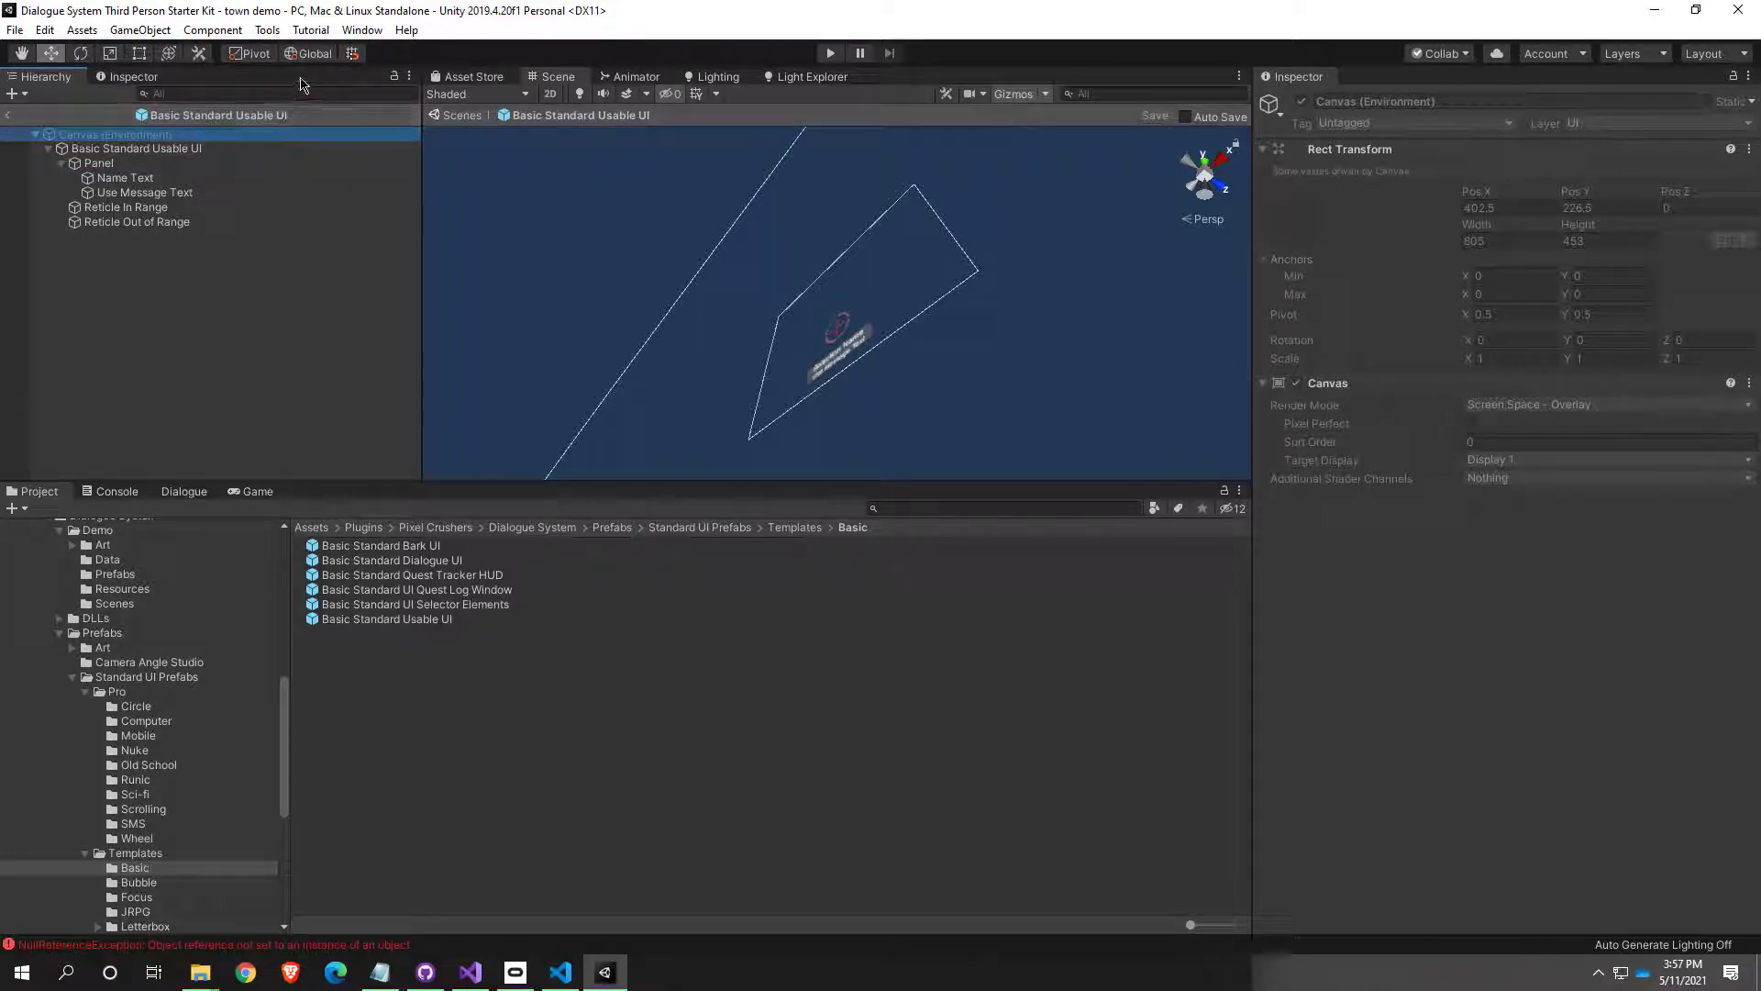
# Step: Examine the Basic Standard Usable UI prefab's reticle and message text in 2D view, and return to the town demo scene
pyautogui.moveTo(766, 204); pyautogui.dragTo(800, 272, button='right')
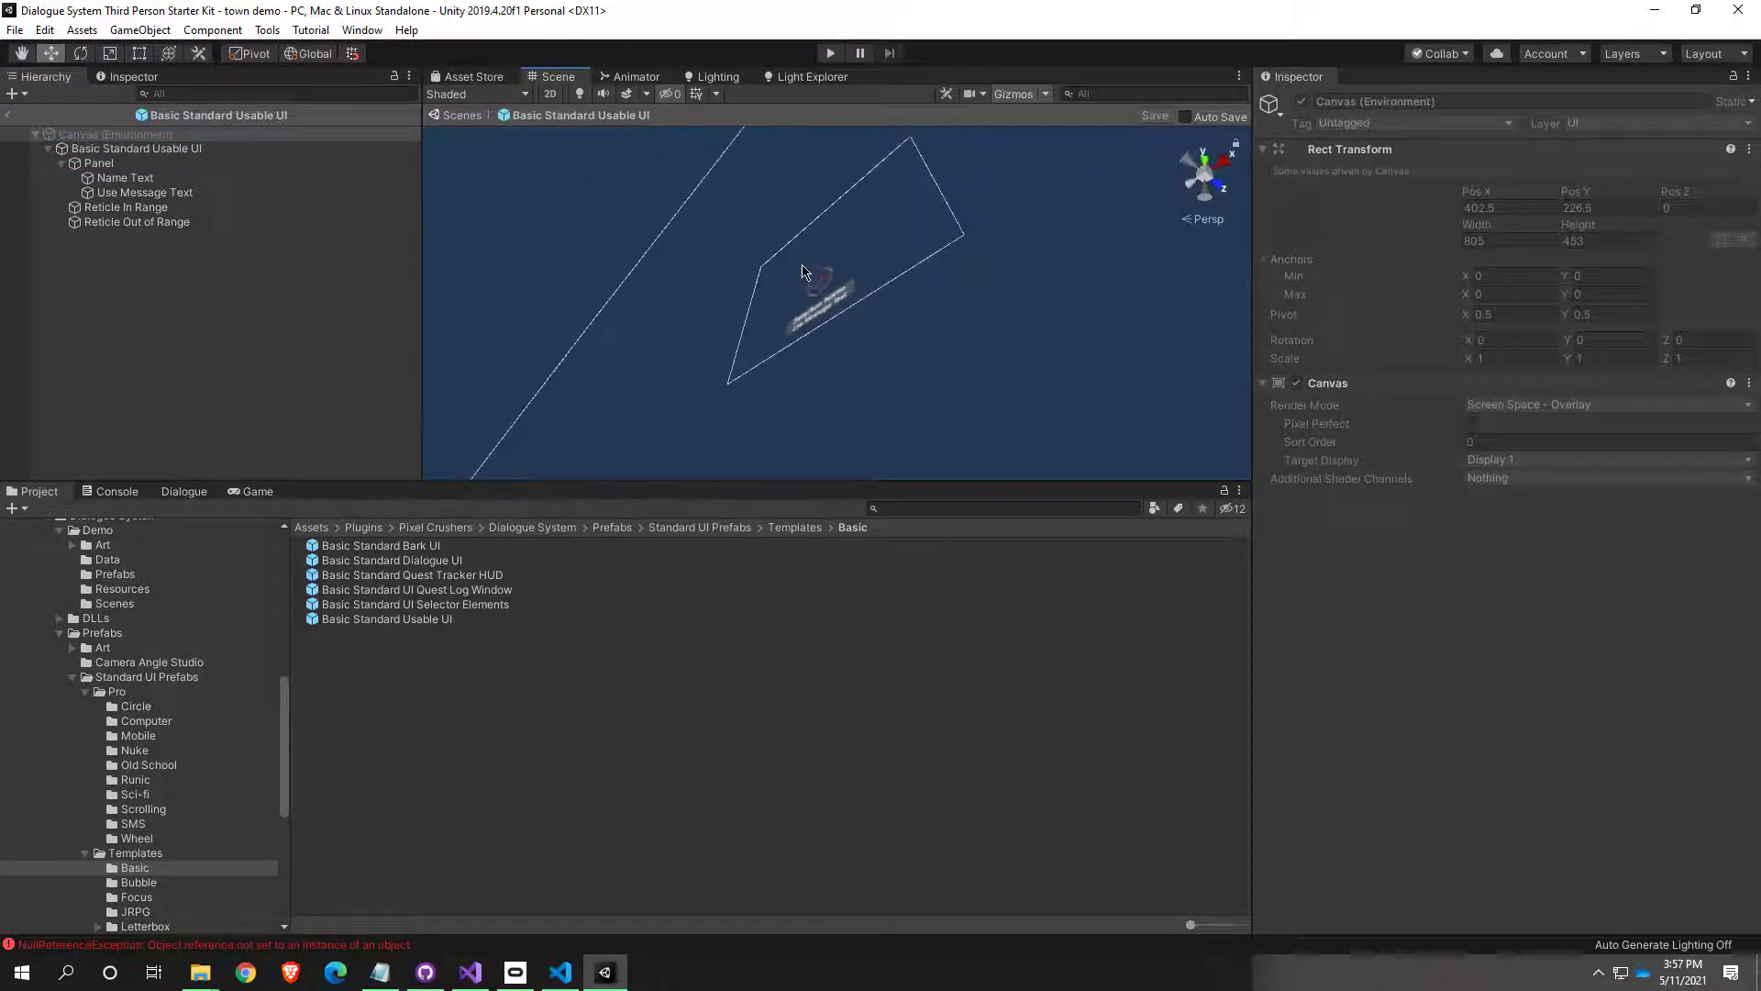
pyautogui.click(551, 95)
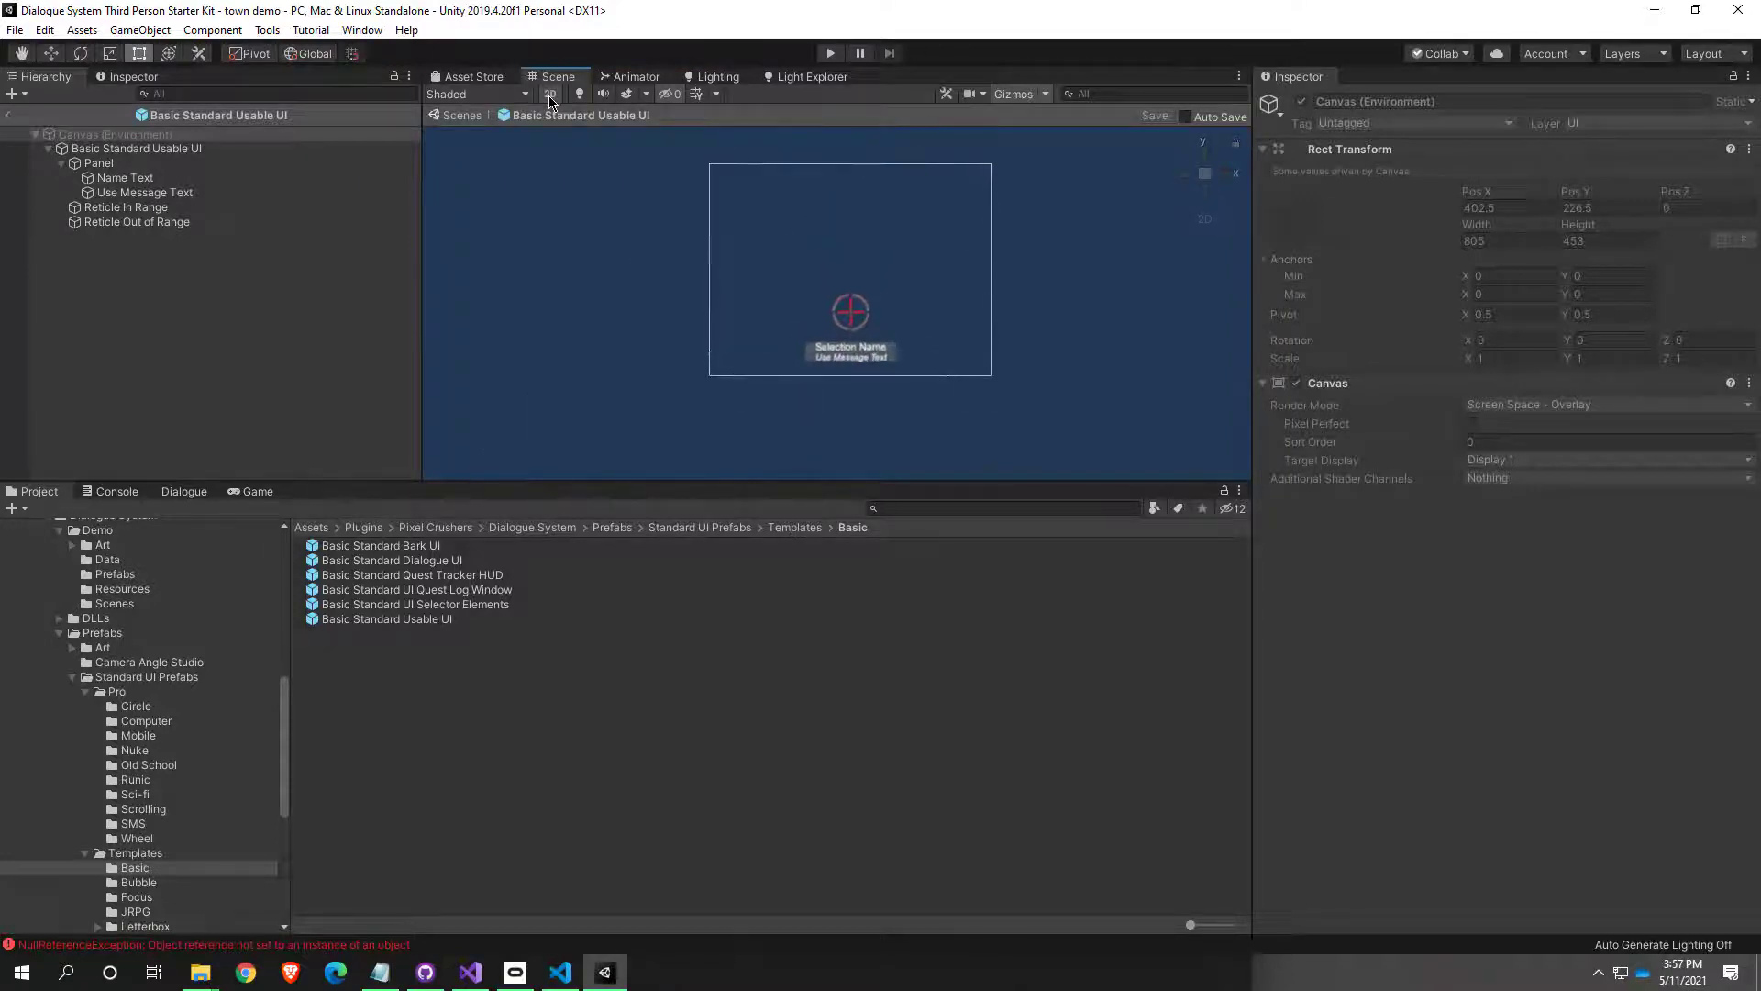
pyautogui.scroll(4, 896, 319)
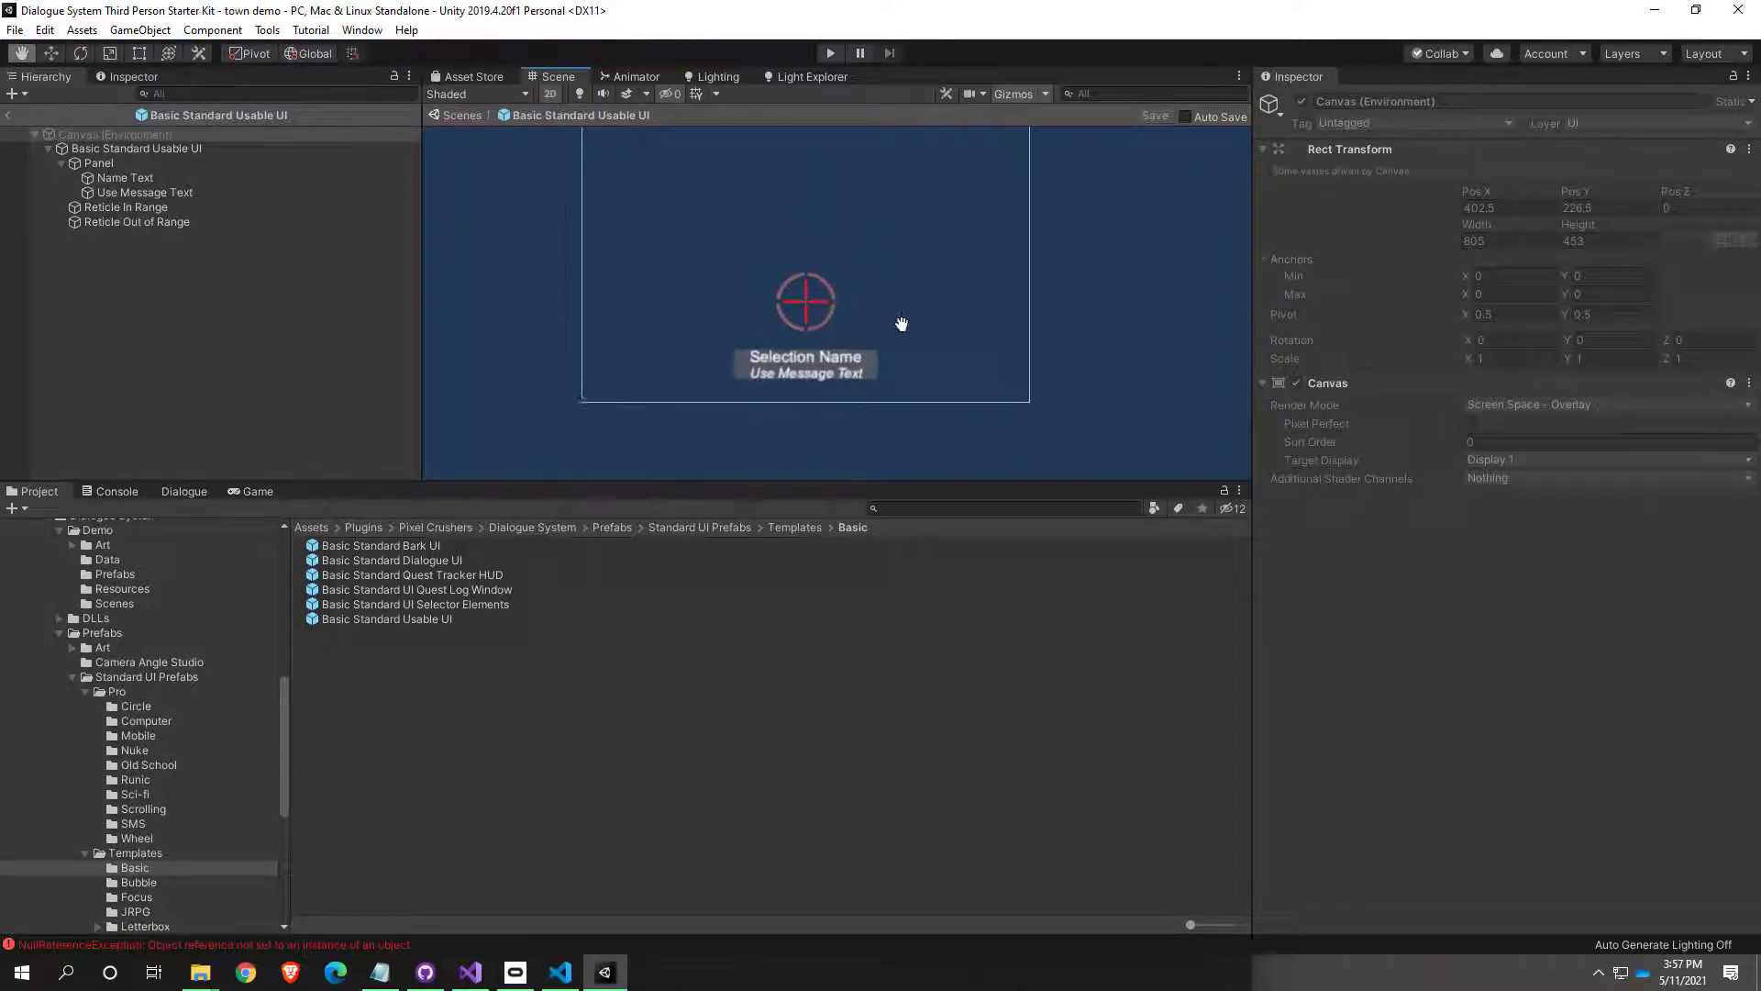
pyautogui.scroll(-1, 908, 398)
pyautogui.moveTo(907, 398); pyautogui.dragTo(749, 265, button='middle')
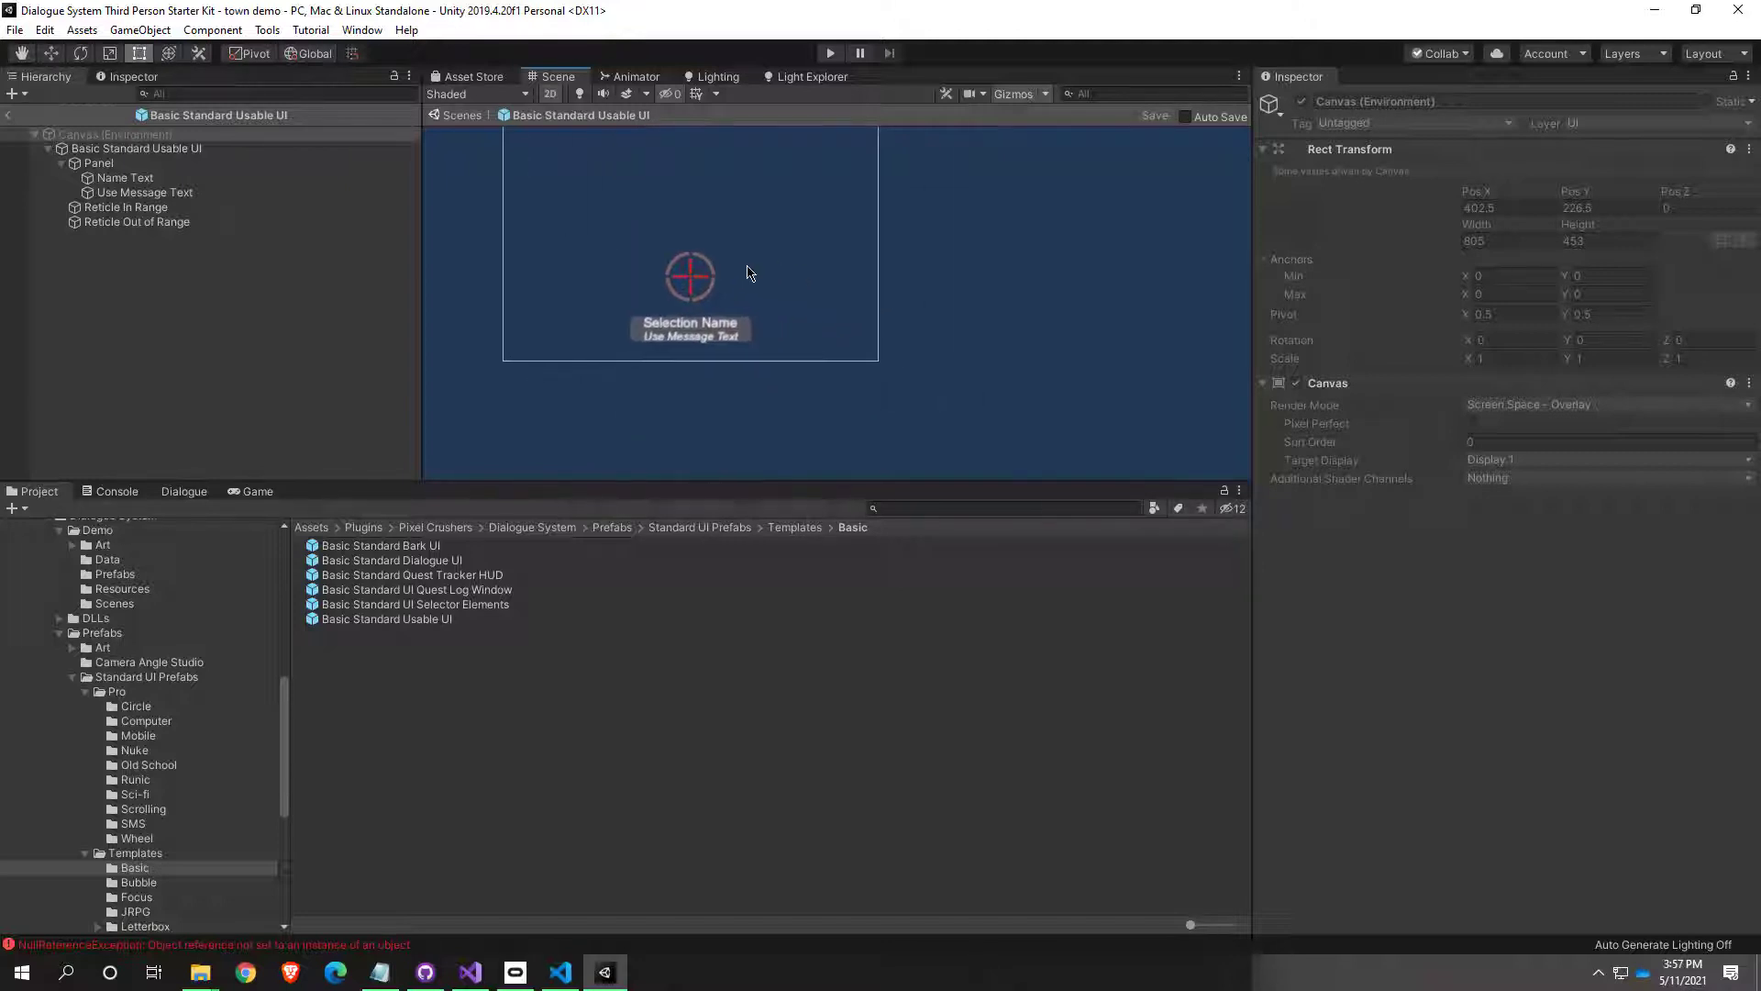
pyautogui.scroll(6, 739, 277)
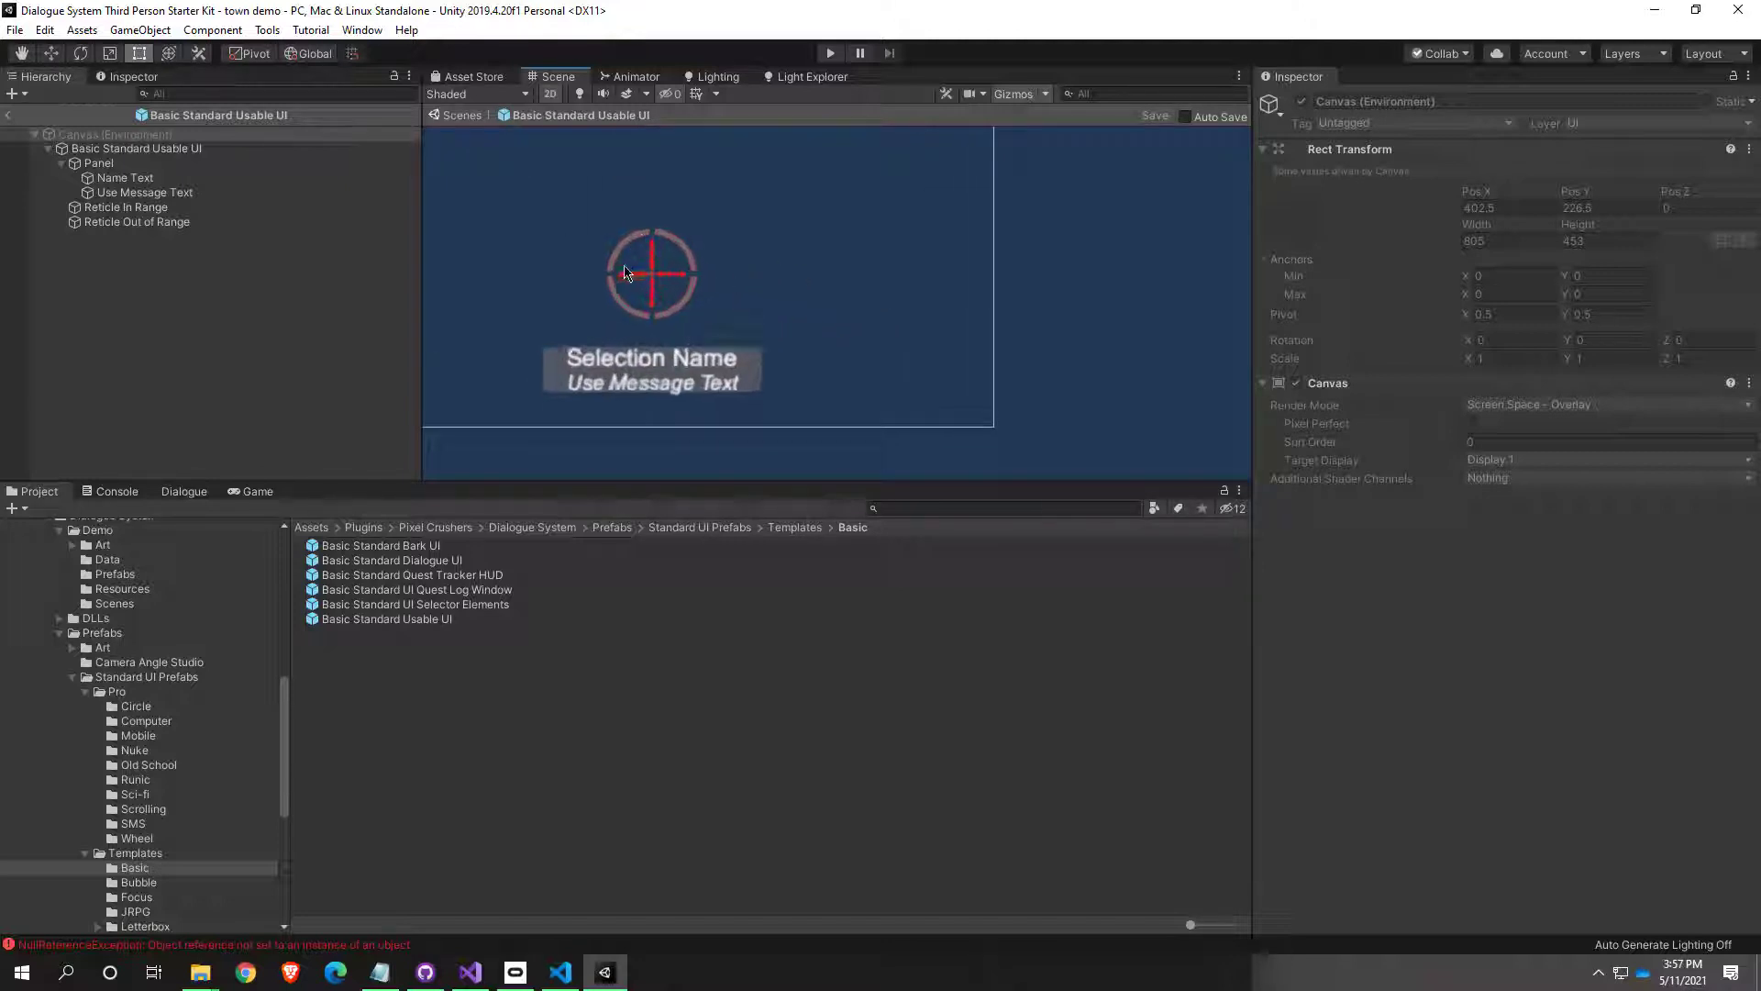
pyautogui.scroll(-5, 653, 280)
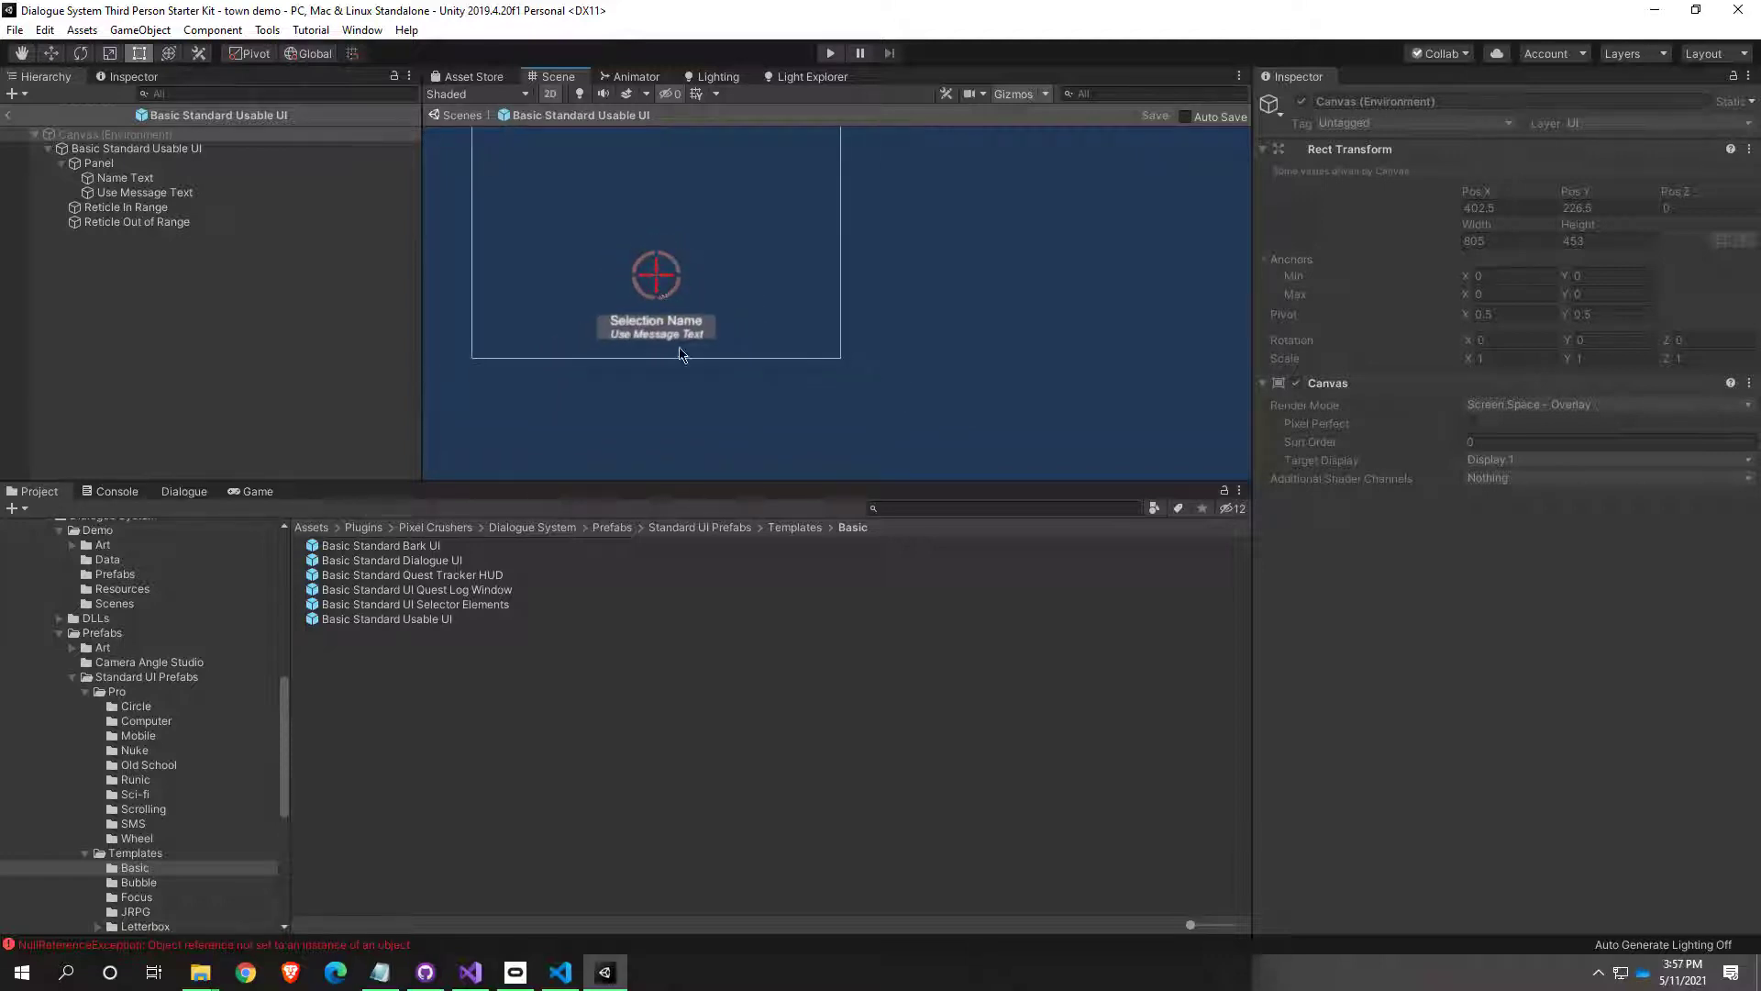
pyautogui.click(14, 119)
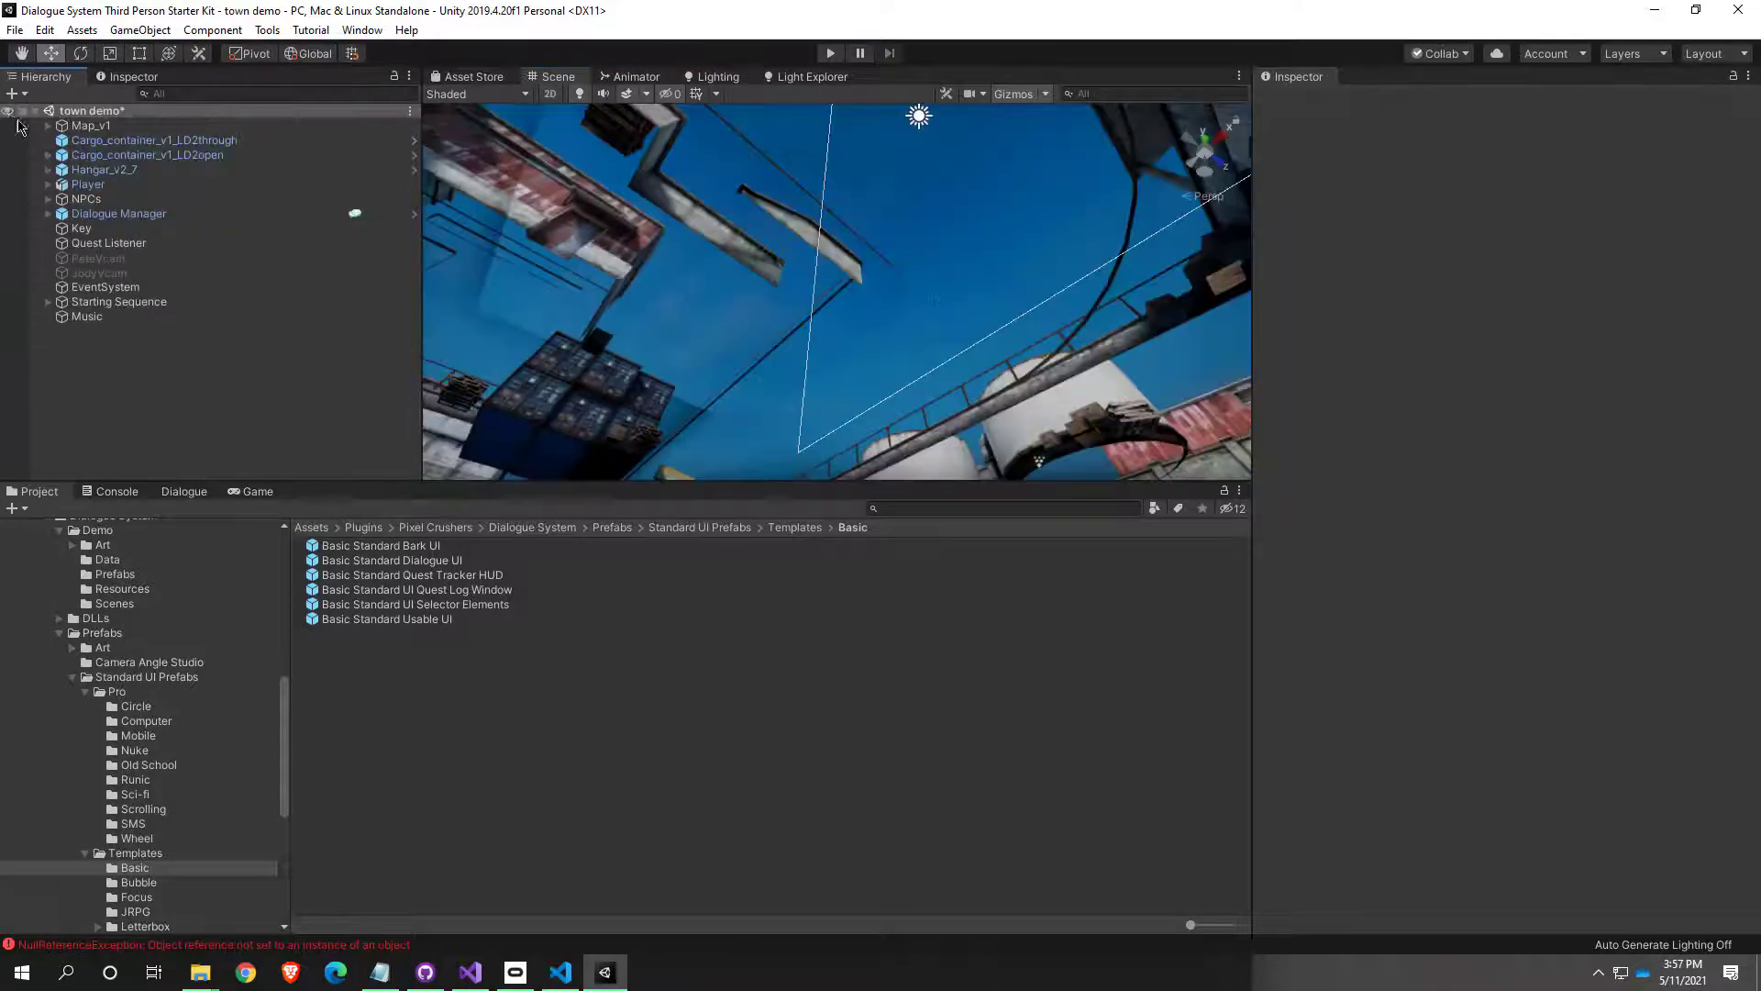
# Step: Locate the Dialogue Manager's Element 0 prefab under Instantiate Prefabs, and open Basic Standard UI Selector Elements for editing in 2D view
pyautogui.click(131, 215)
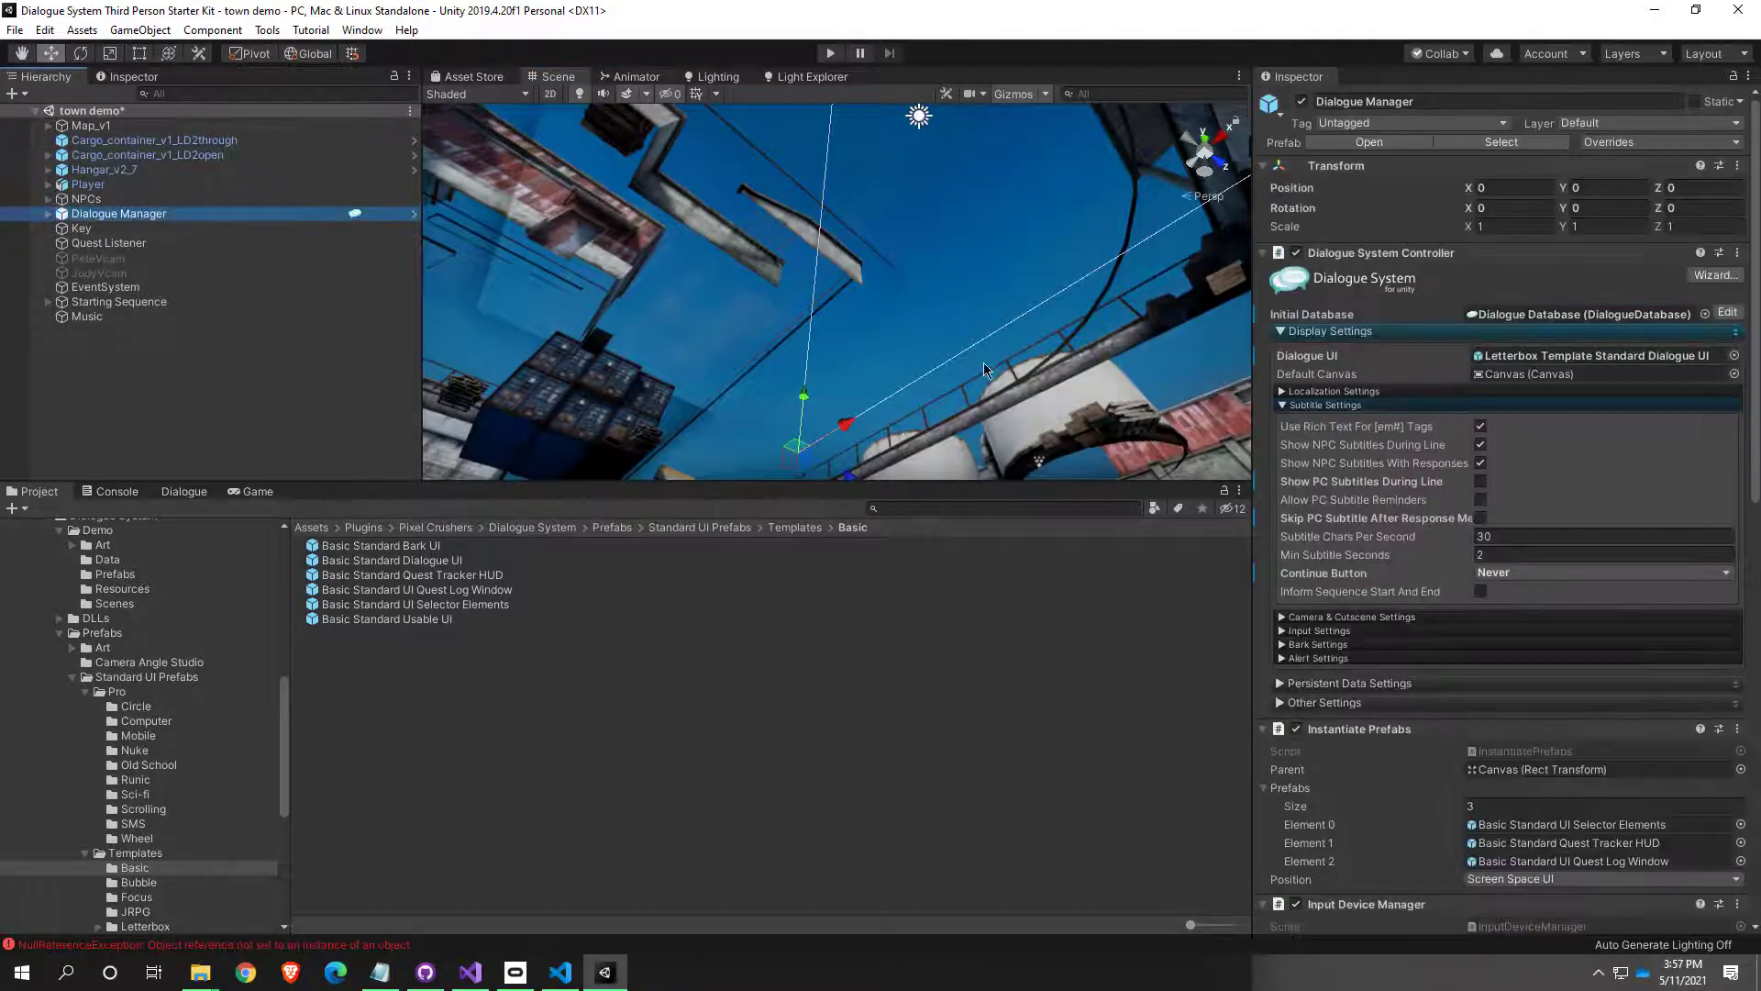
pyautogui.scroll(-5, 1461, 566)
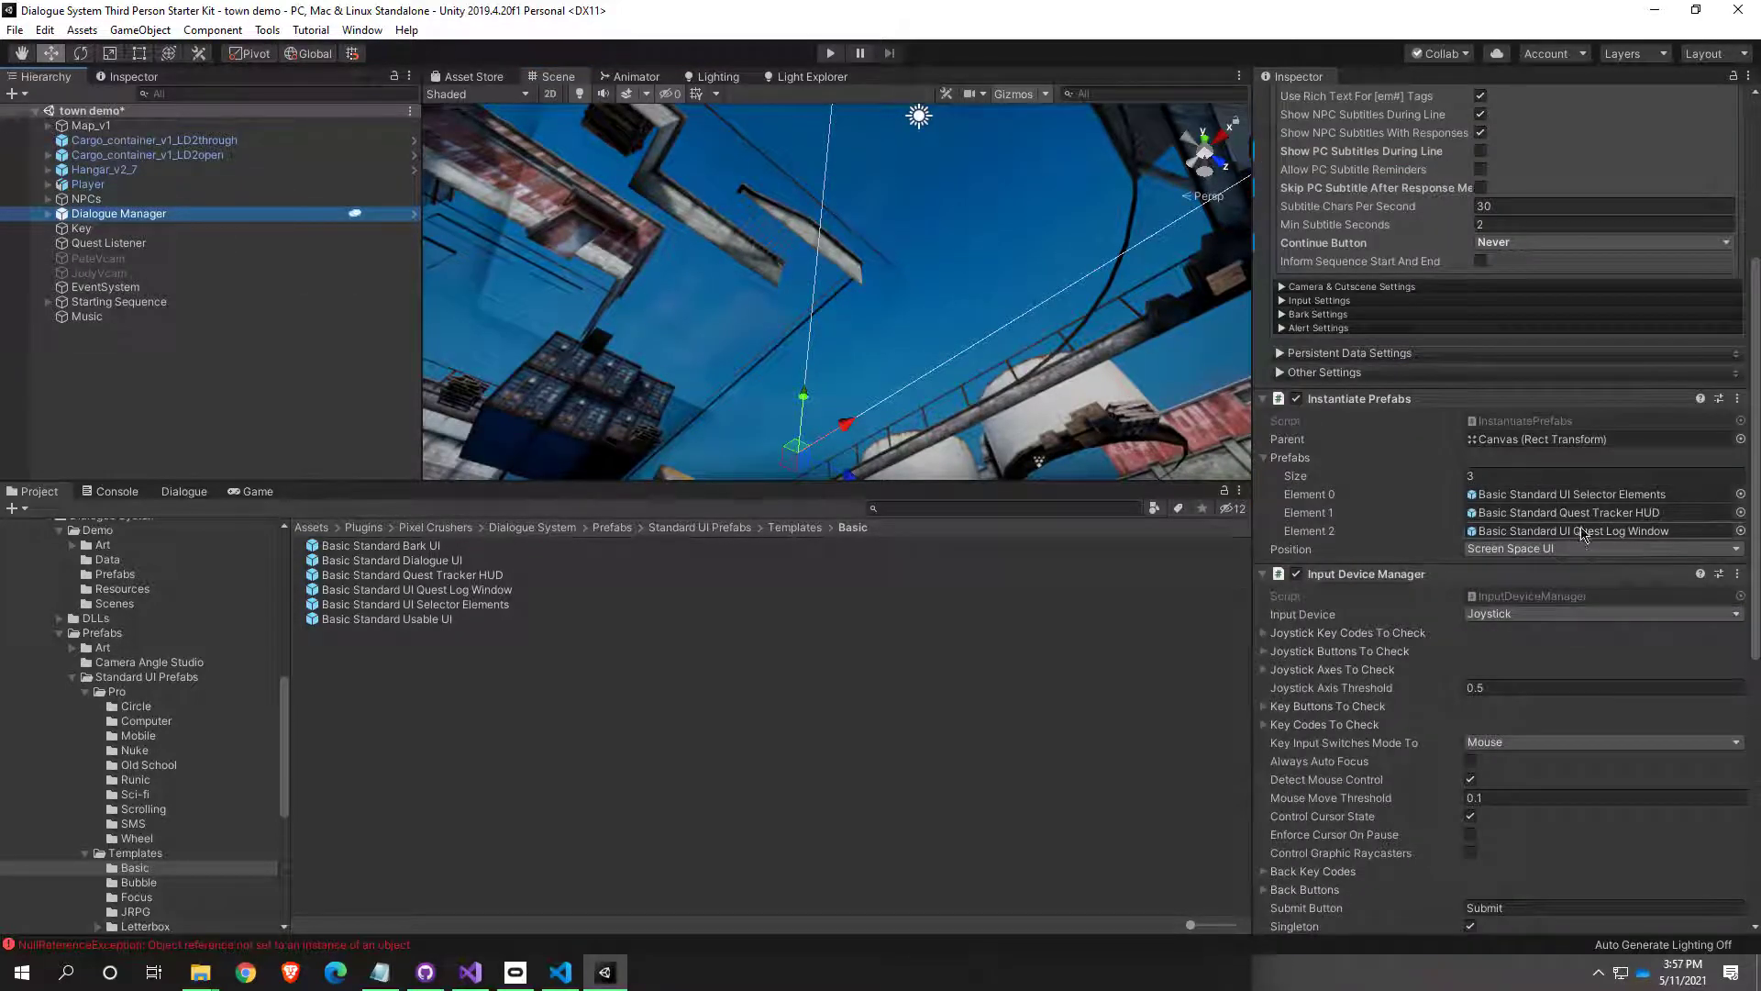
pyautogui.click(1590, 496)
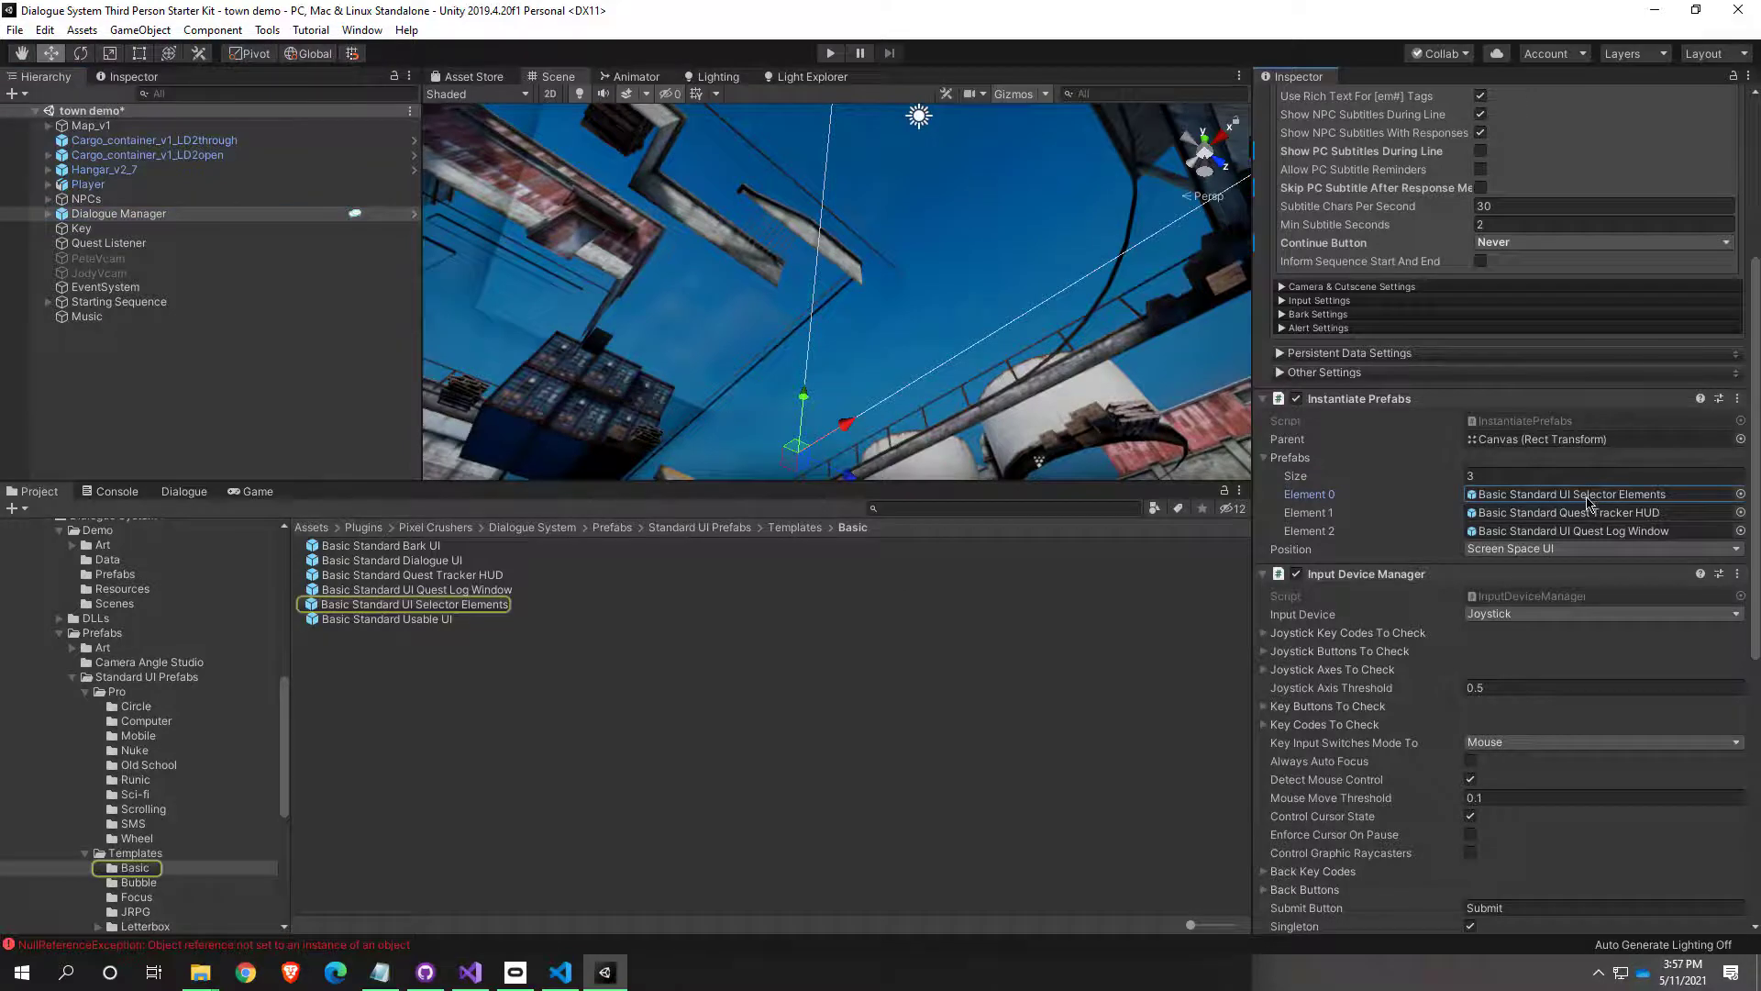
pyautogui.doubleClick(437, 606)
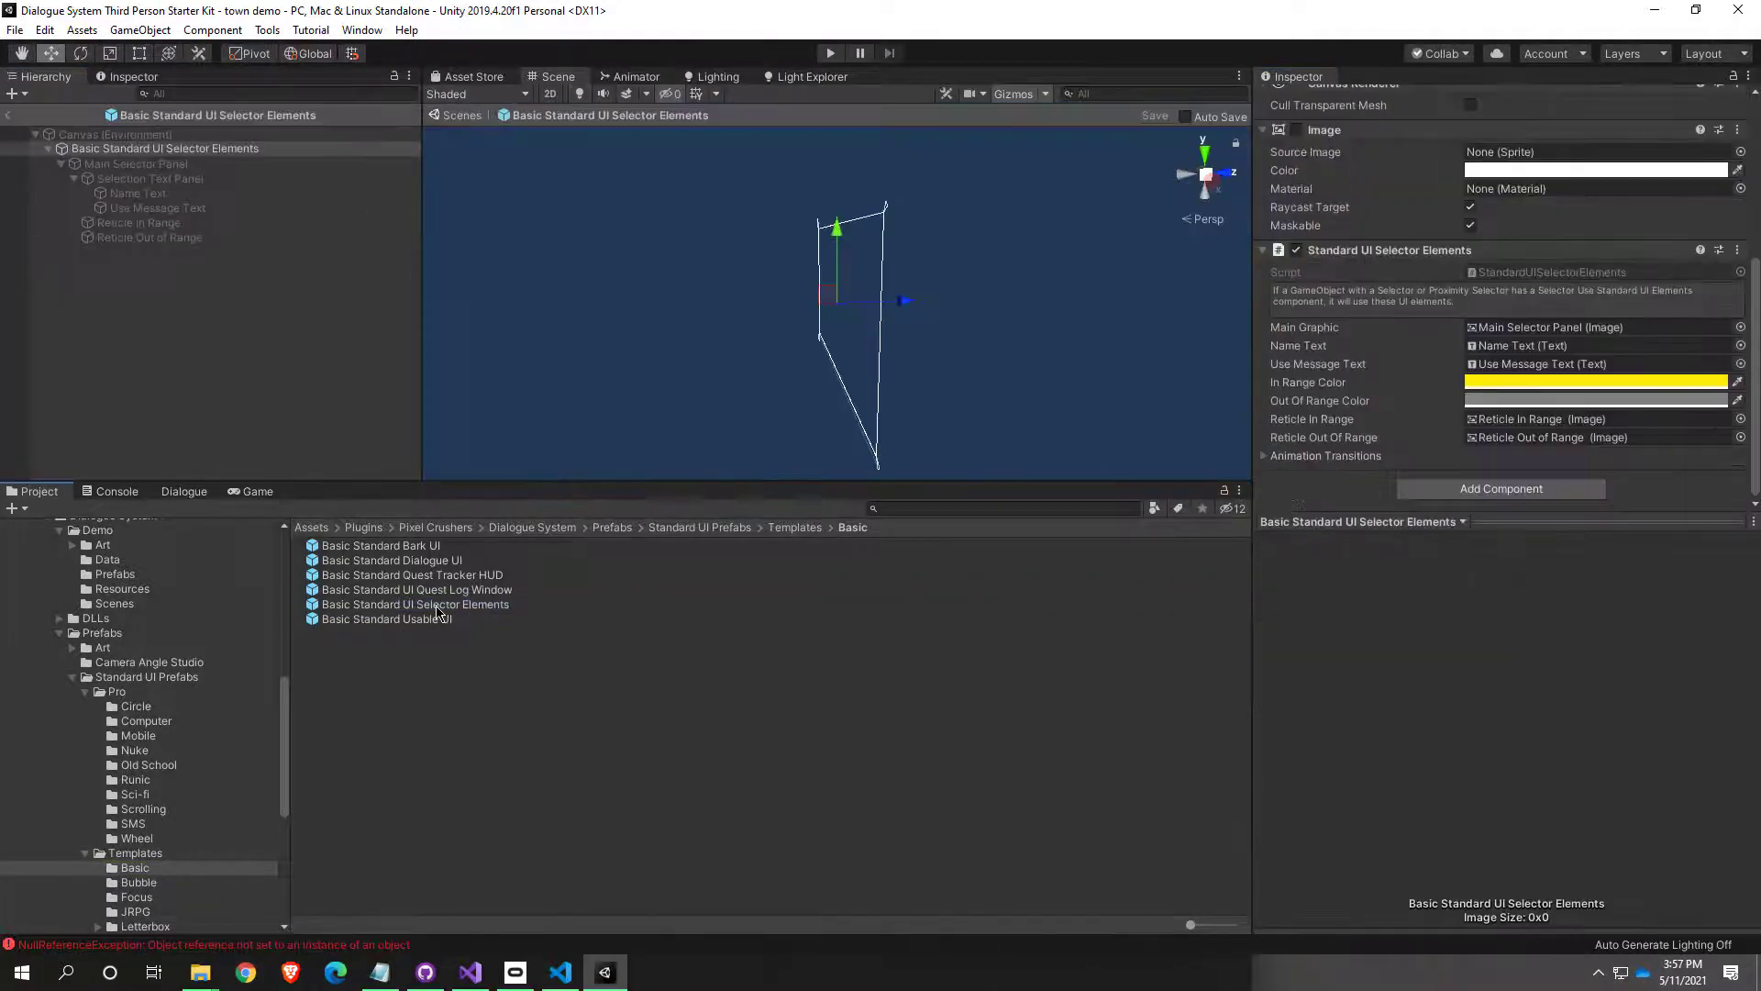
pyautogui.click(549, 94)
pyautogui.press('t')
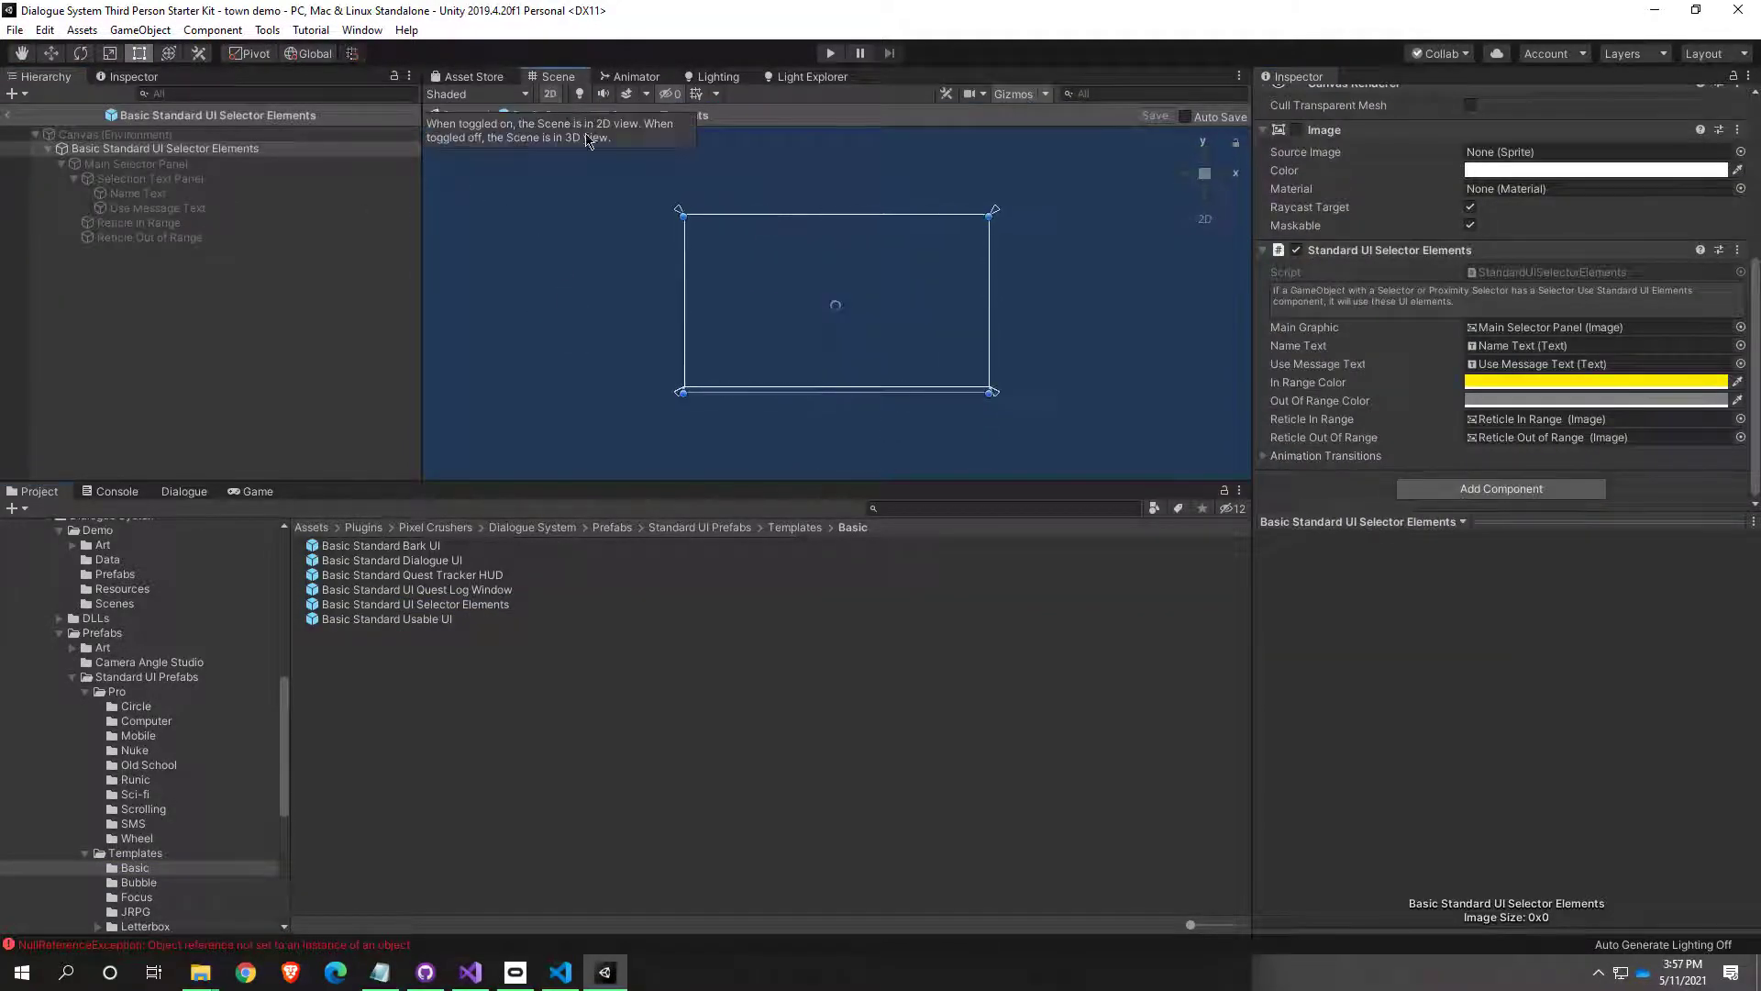
pyautogui.scroll(9, 806, 313)
# Step: Activate the Main Selector Panel object in the Basic Standard UI Selector Elements prefab
pyautogui.click(283, 275)
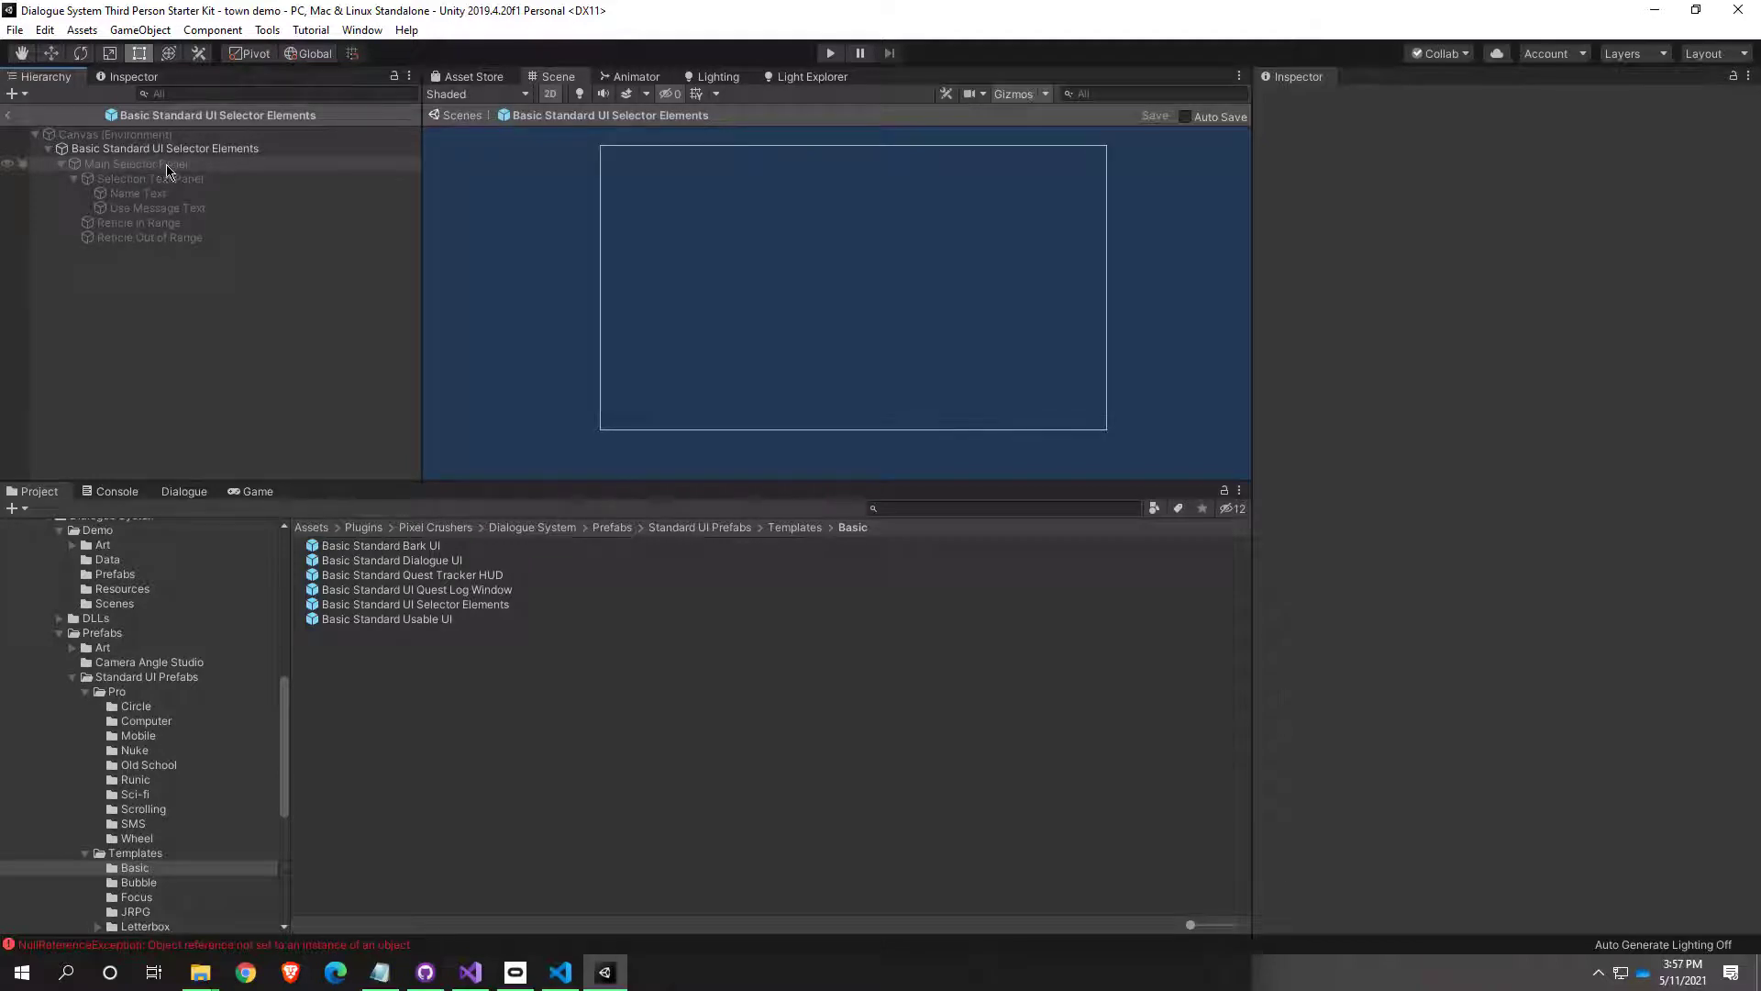
pyautogui.click(167, 165)
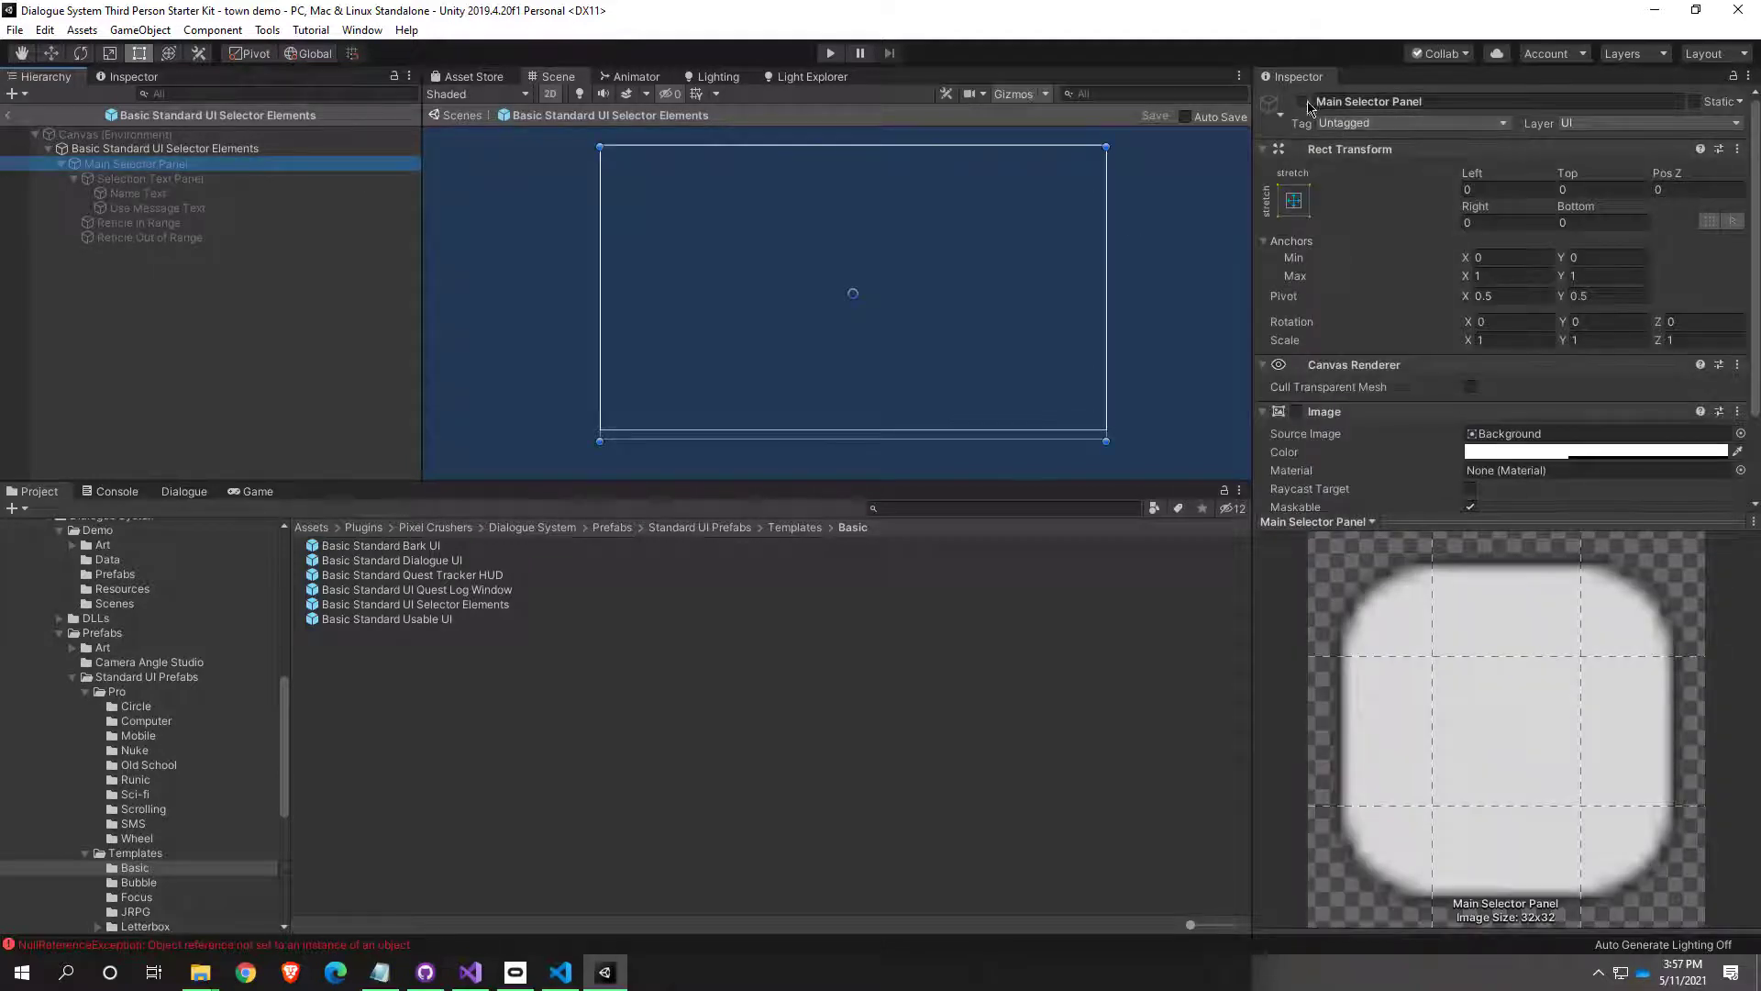
pyautogui.click(1304, 102)
pyautogui.click(1304, 102)
pyautogui.click(1303, 102)
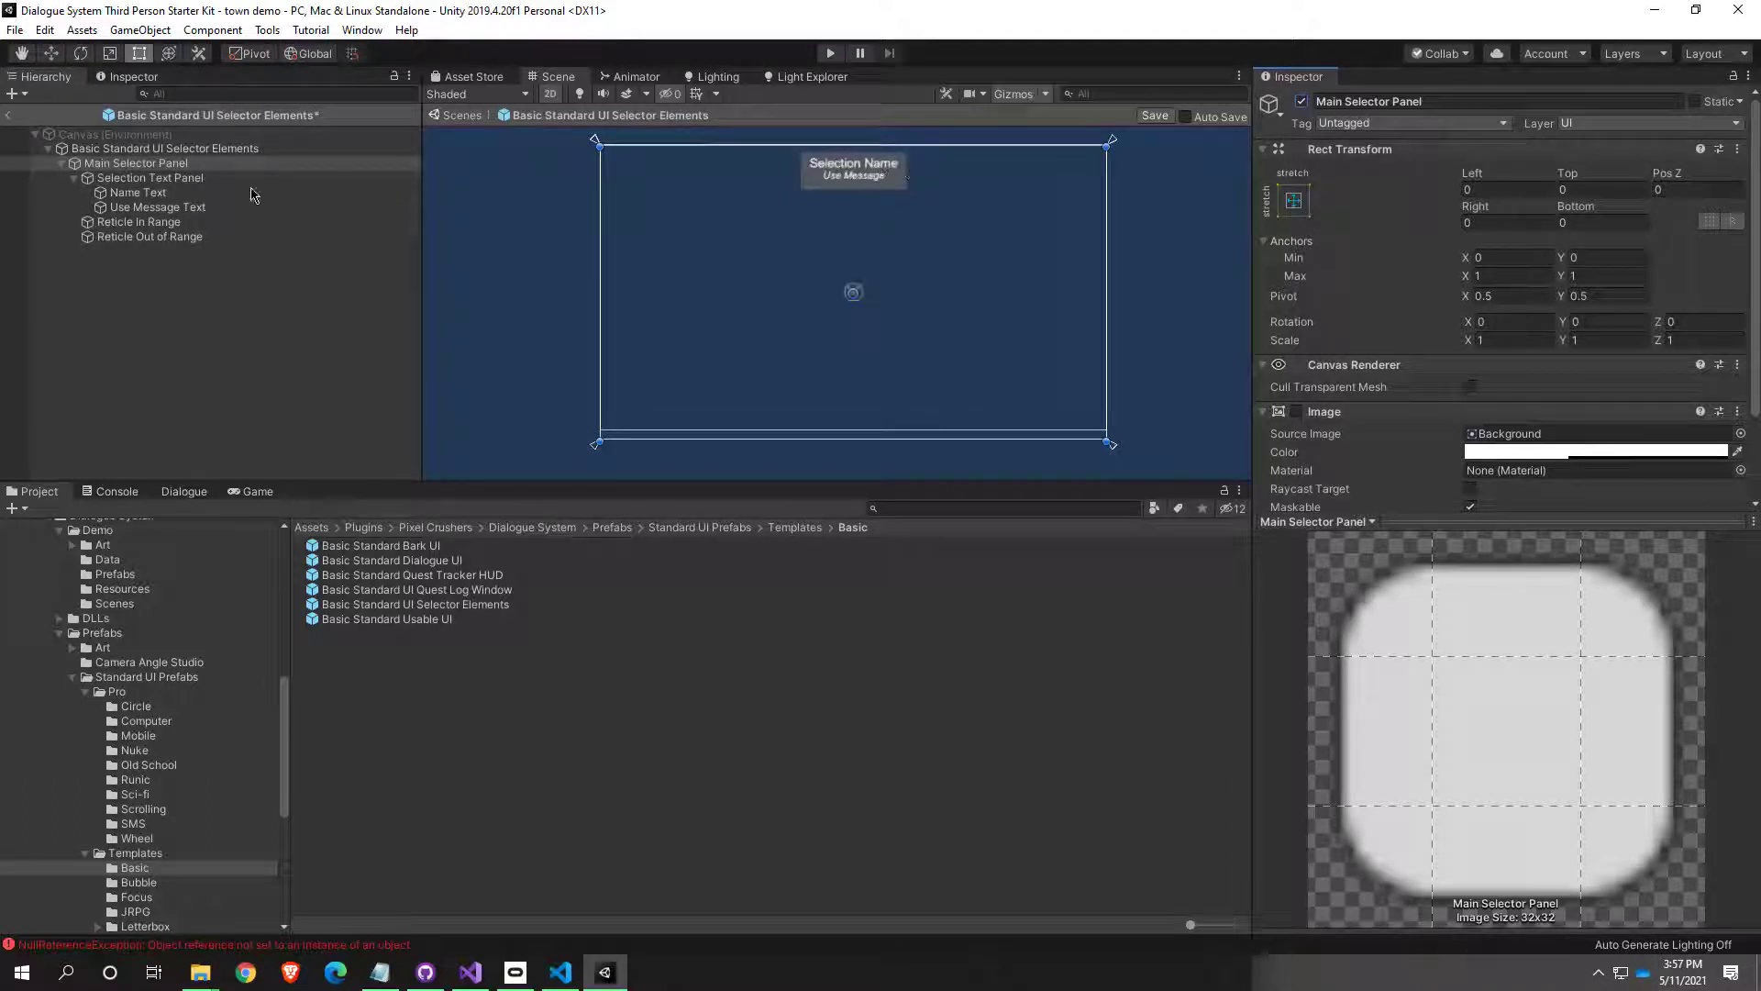
# Step: Inspect the Reticle In Range and Reticle Out of Range objects and their source images
pyautogui.click(149, 223)
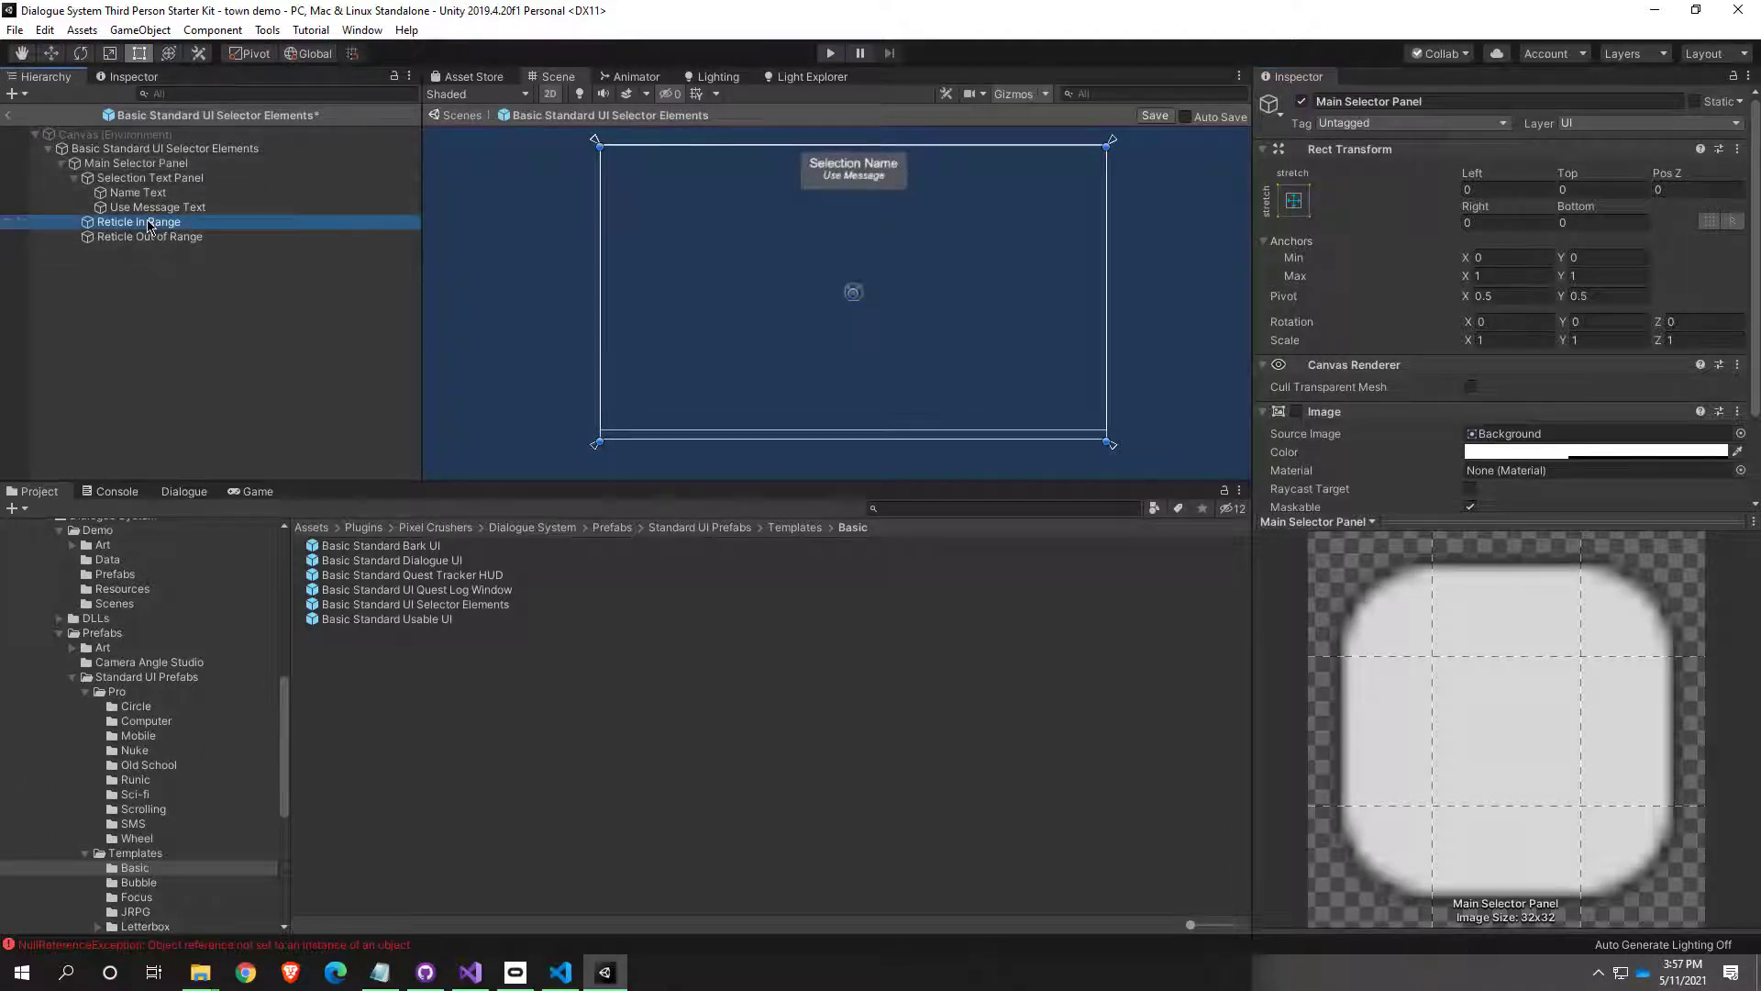
pyautogui.scroll(4, 845, 369)
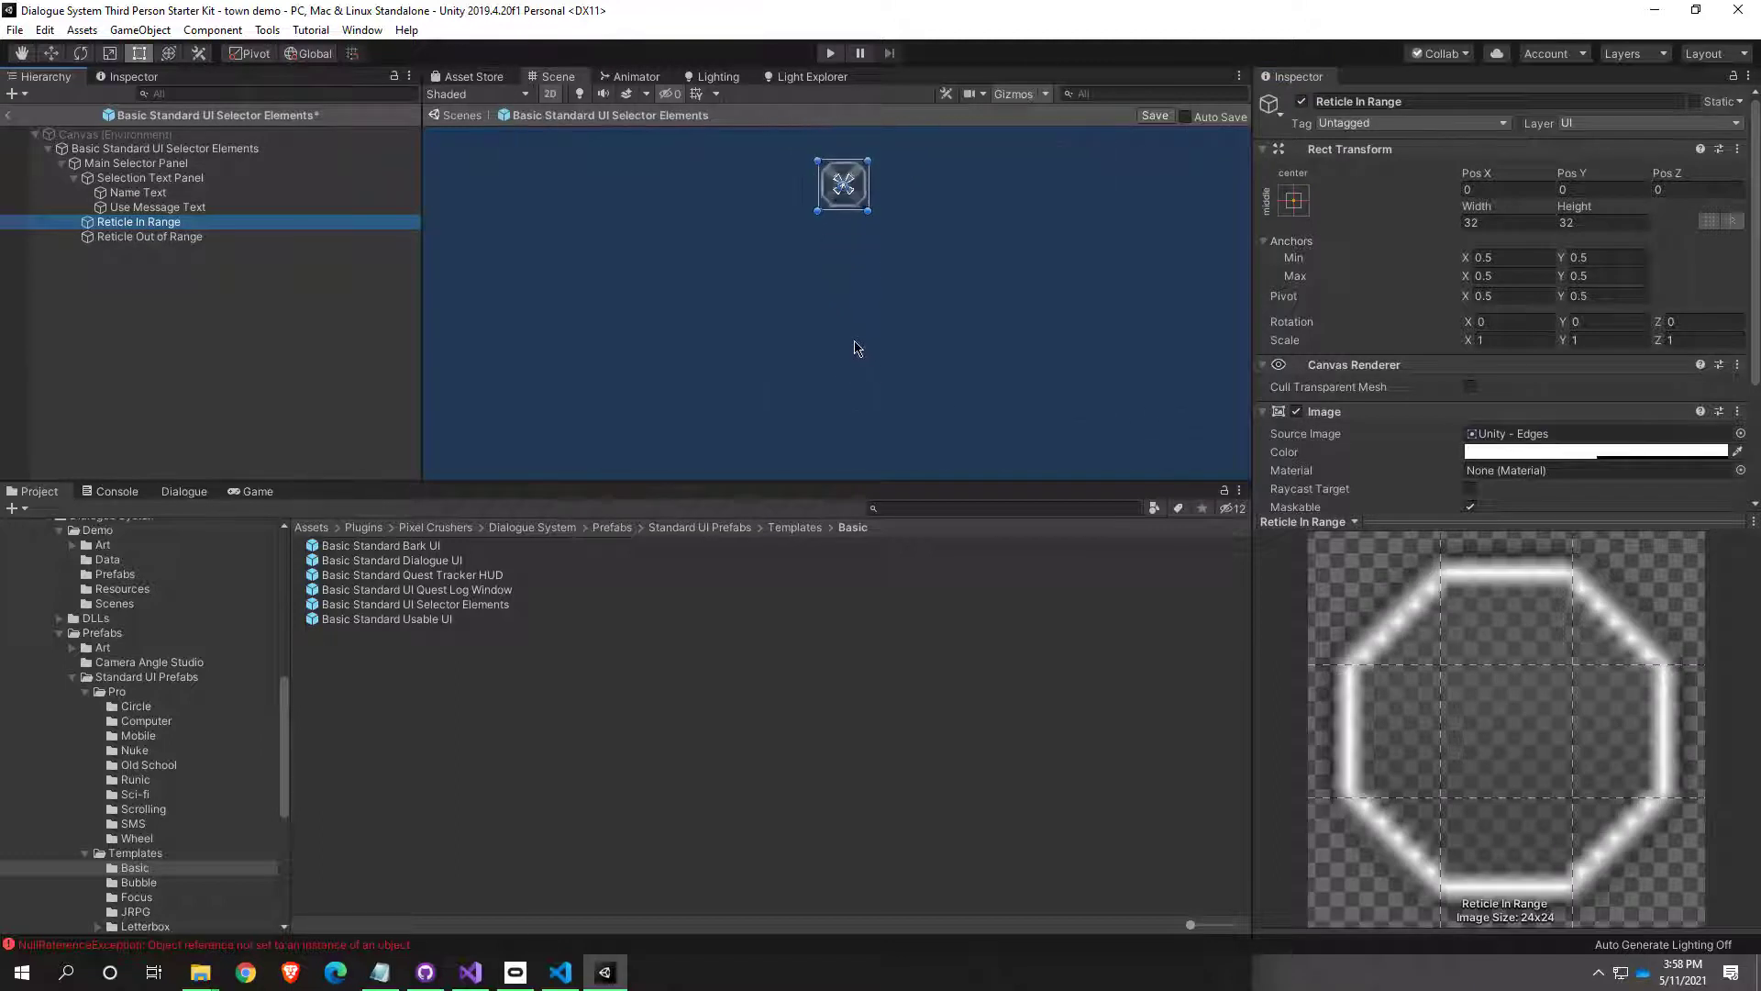
pyautogui.moveTo(877, 358); pyautogui.dragTo(829, 441, button='middle')
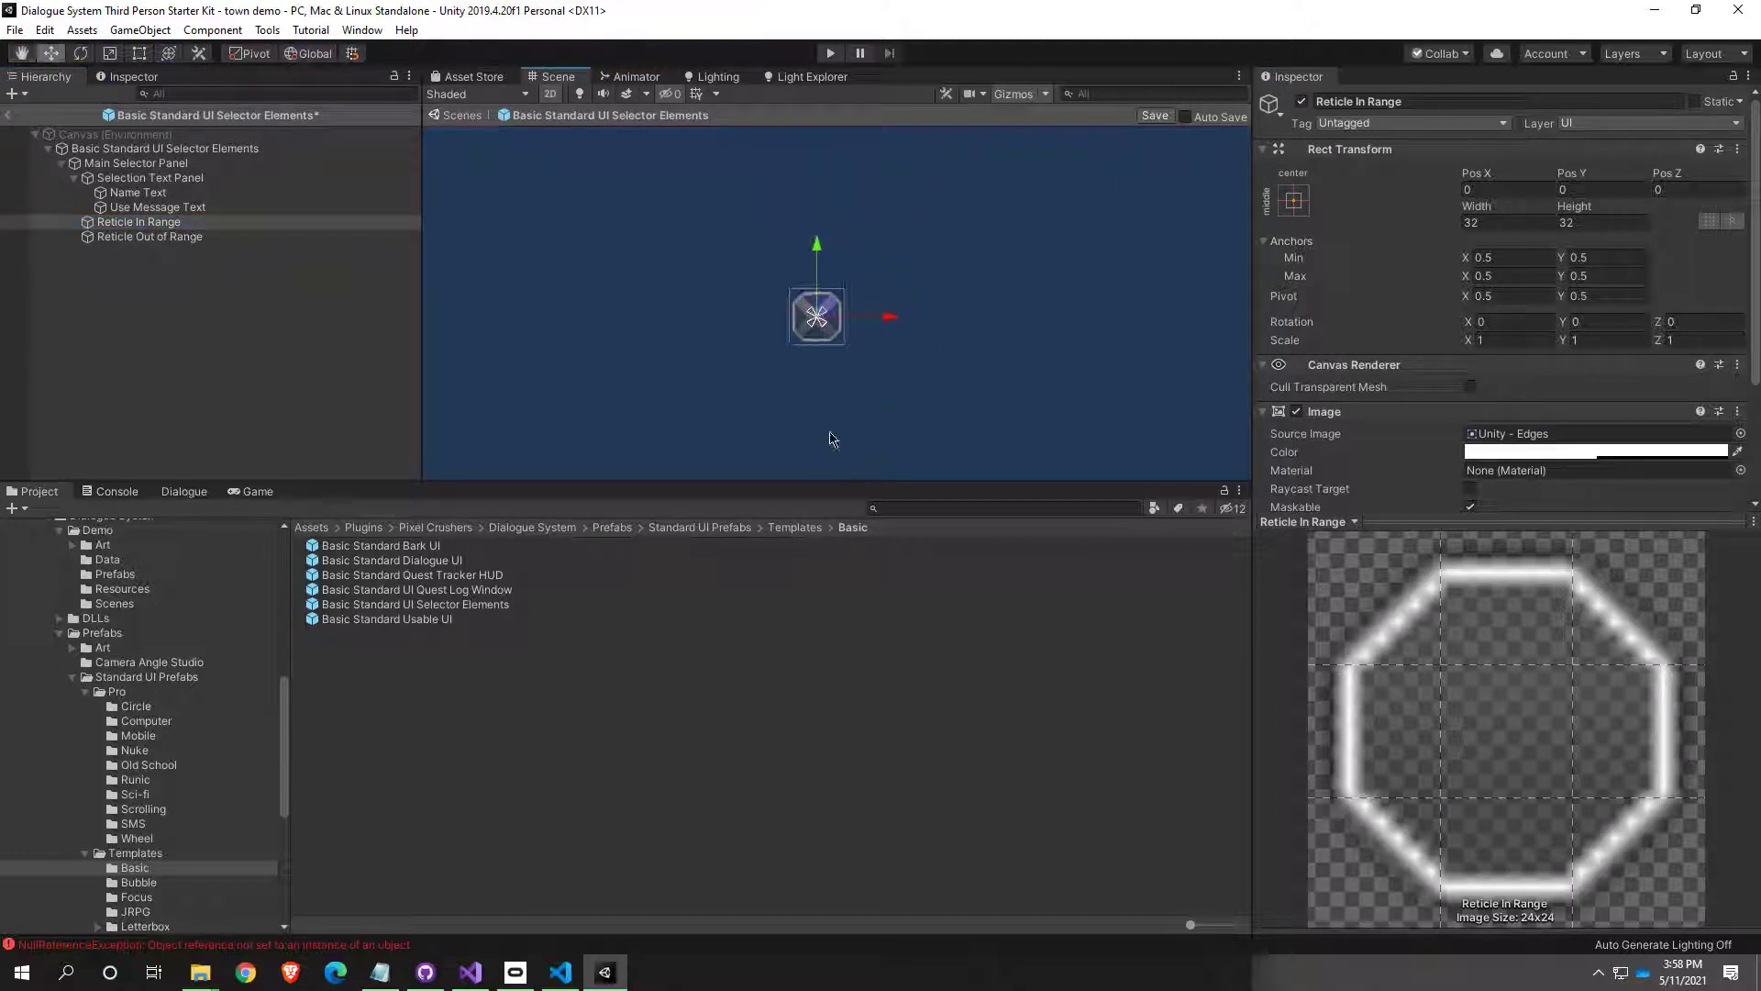
pyautogui.click(194, 238)
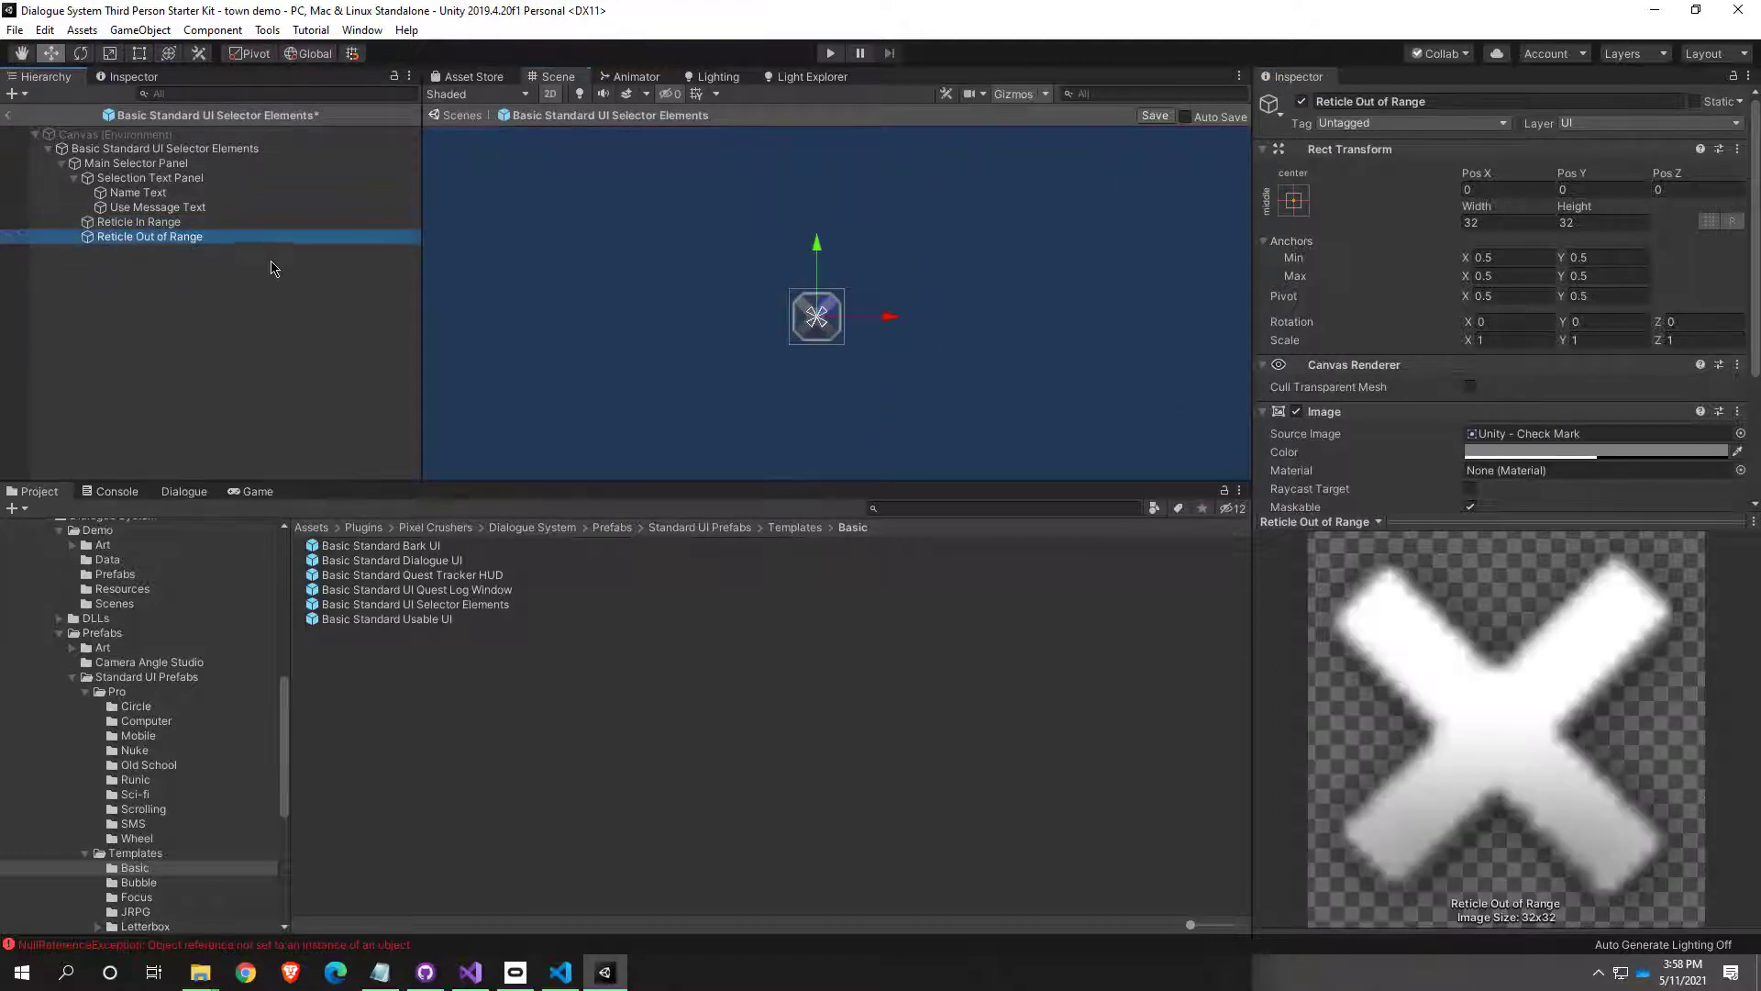
pyautogui.click(142, 225)
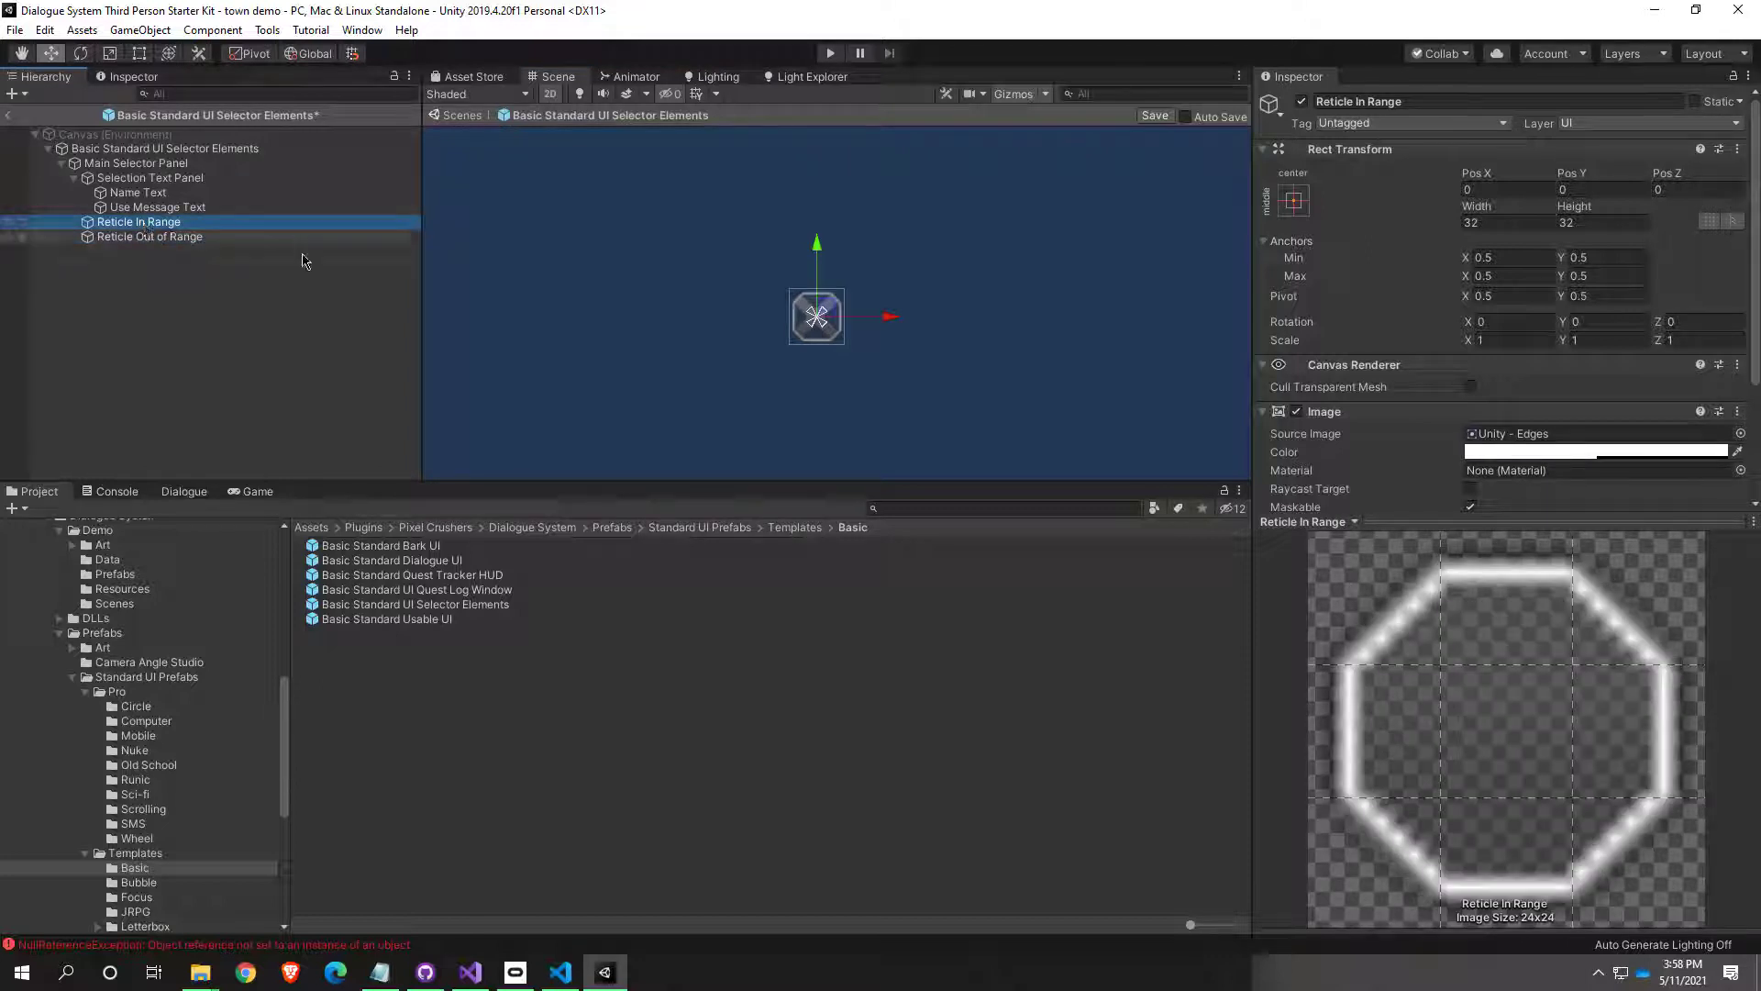
pyautogui.scroll(3, 771, 296)
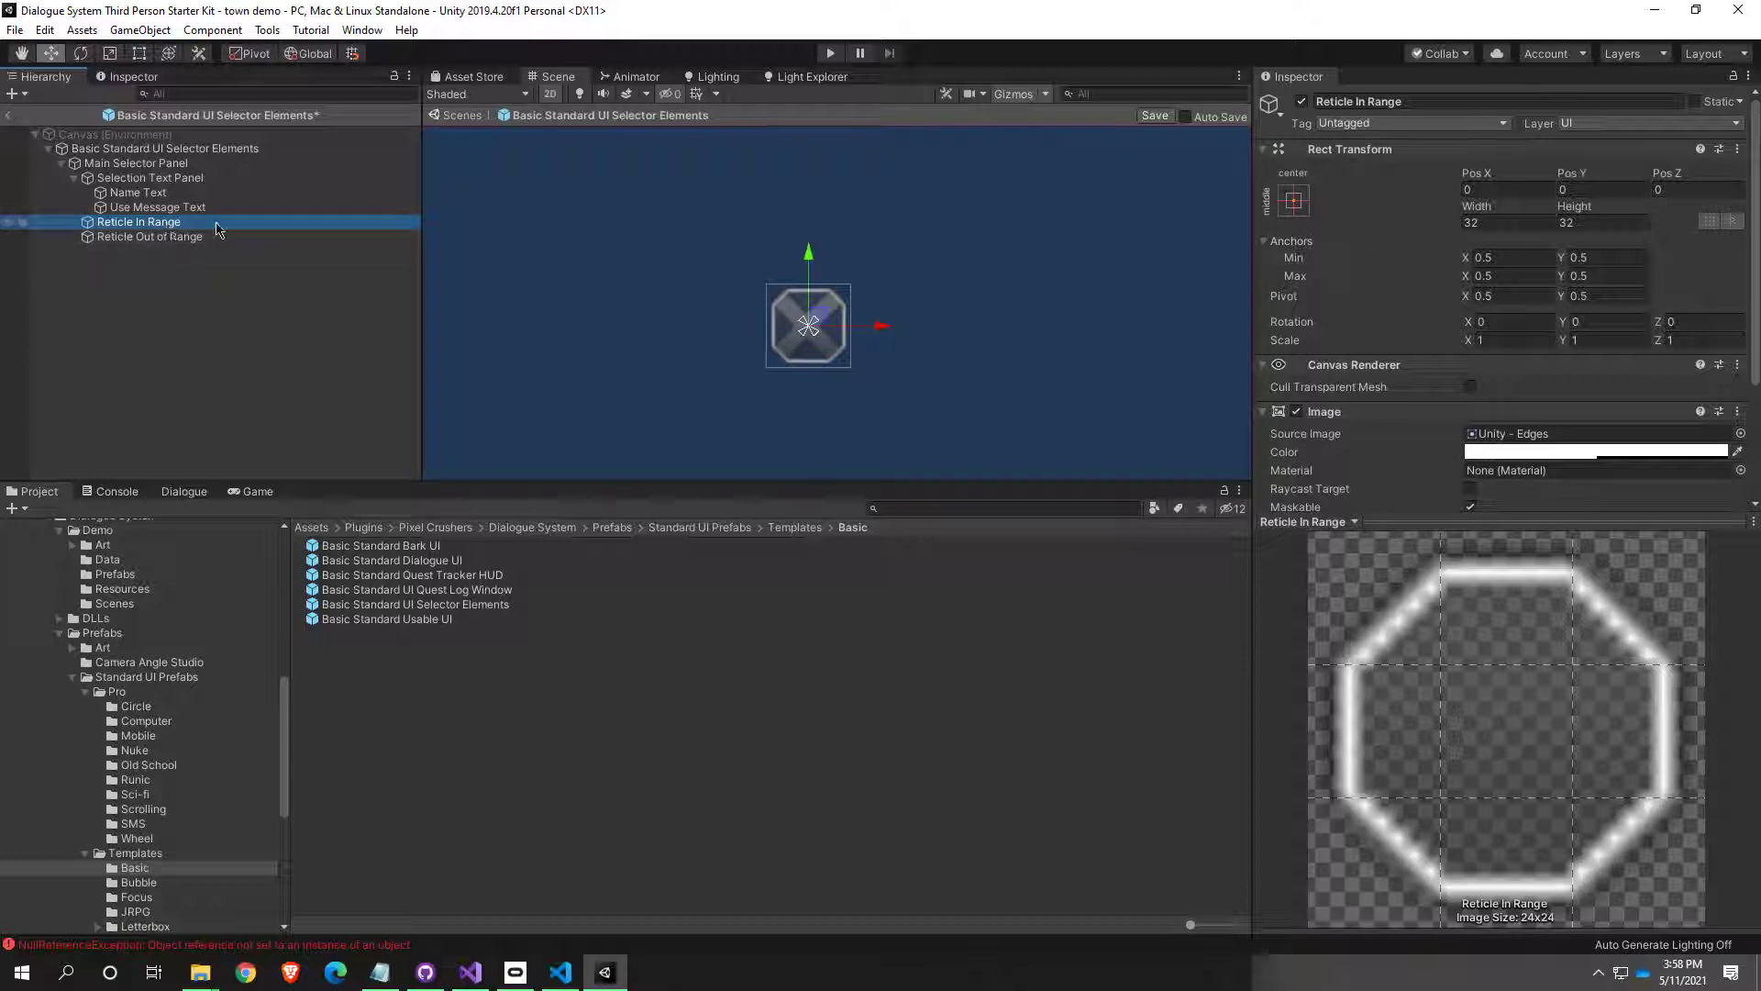
# Step: Toggle Reticle In Range and Reticle Out of Range off and back on to compare them, and return to the town demo scene
pyautogui.click(1302, 102)
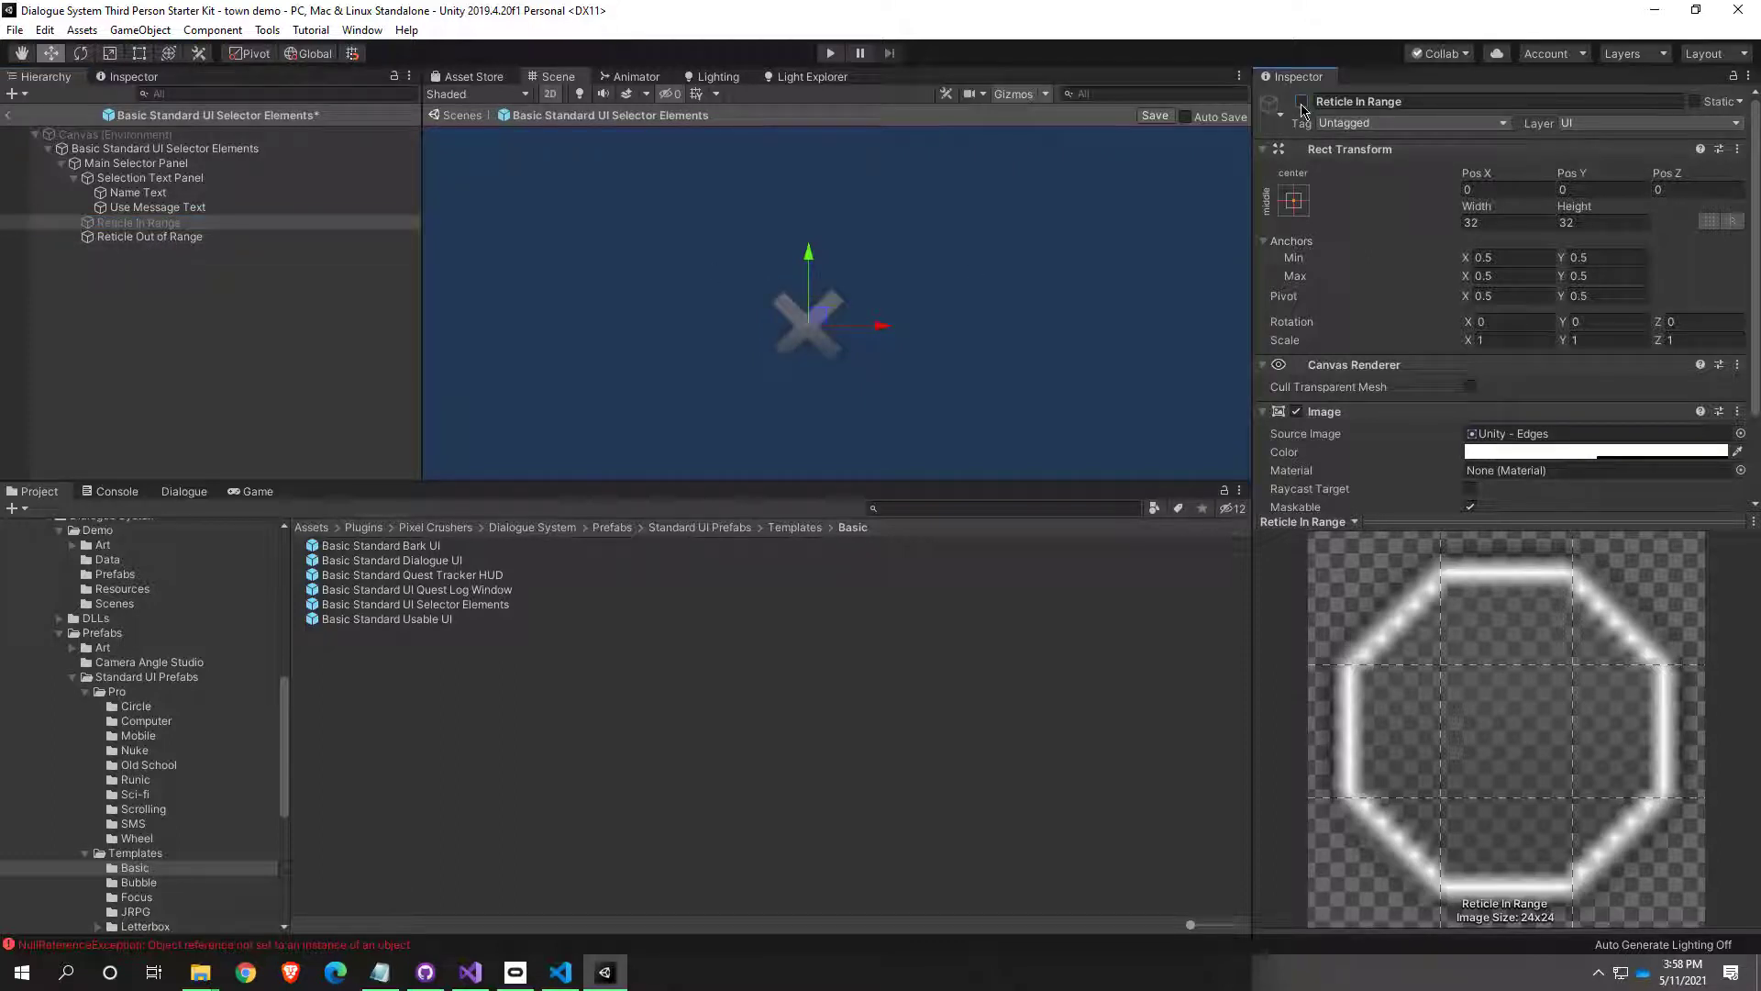
pyautogui.click(1302, 104)
pyautogui.click(209, 238)
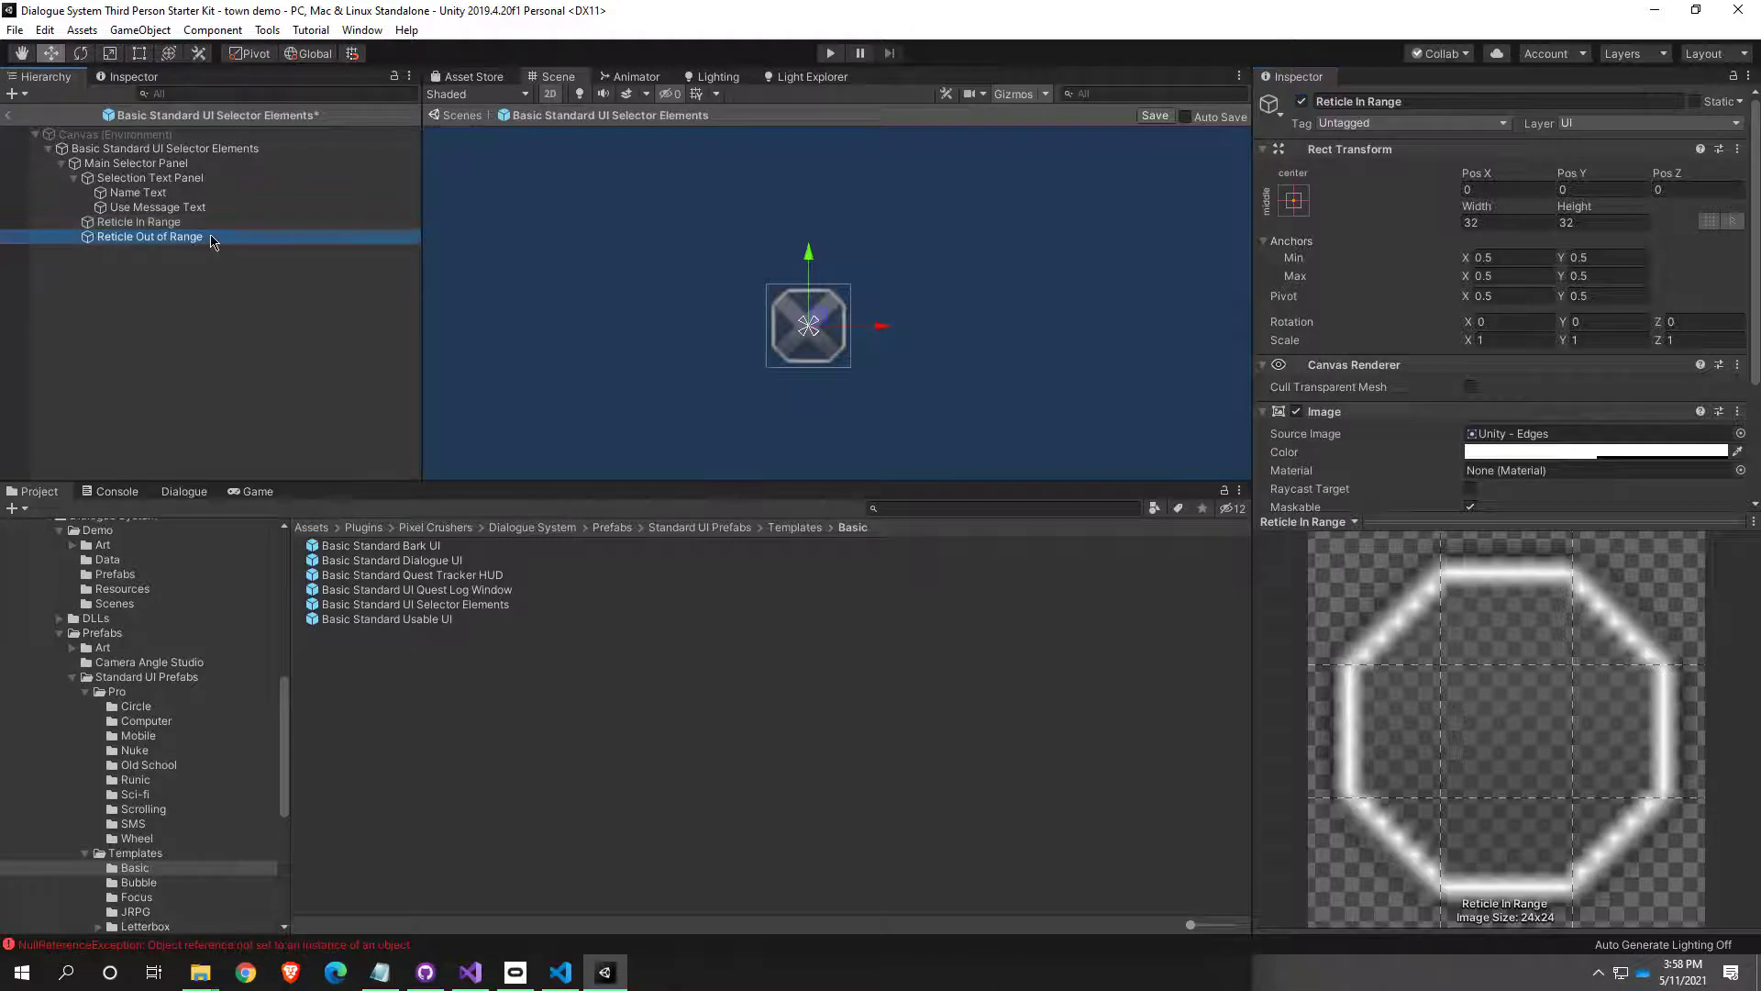
pyautogui.click(1302, 103)
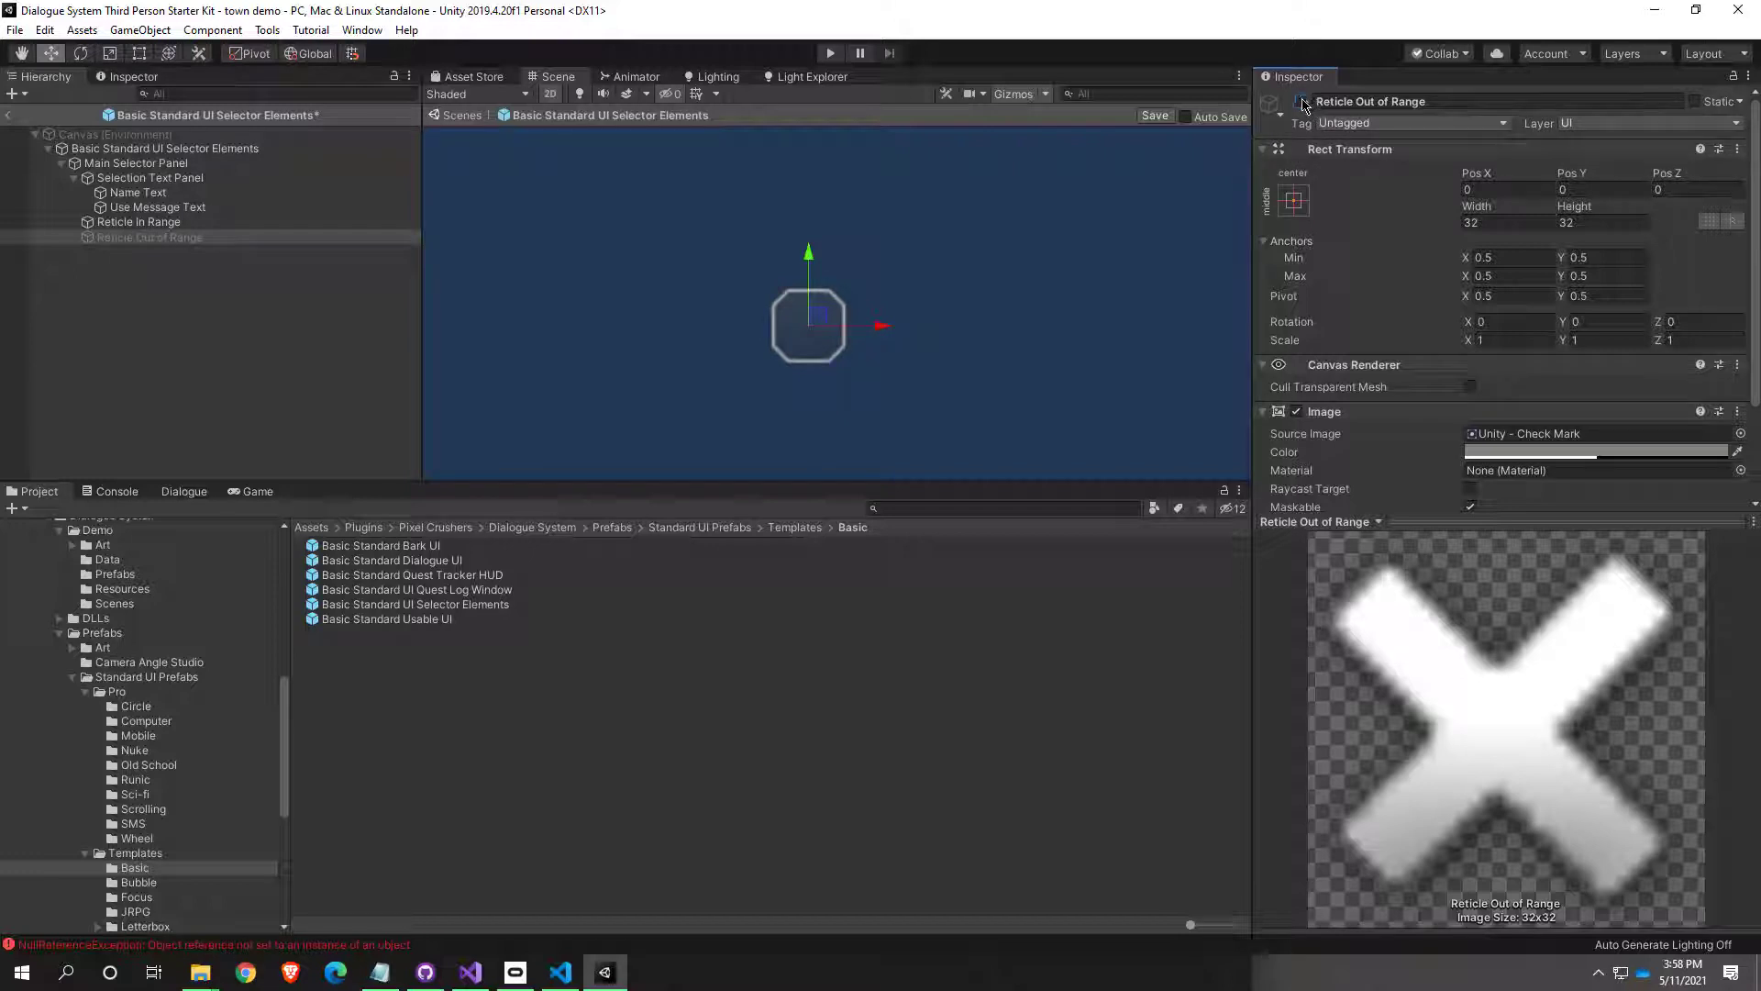
pyautogui.click(1303, 103)
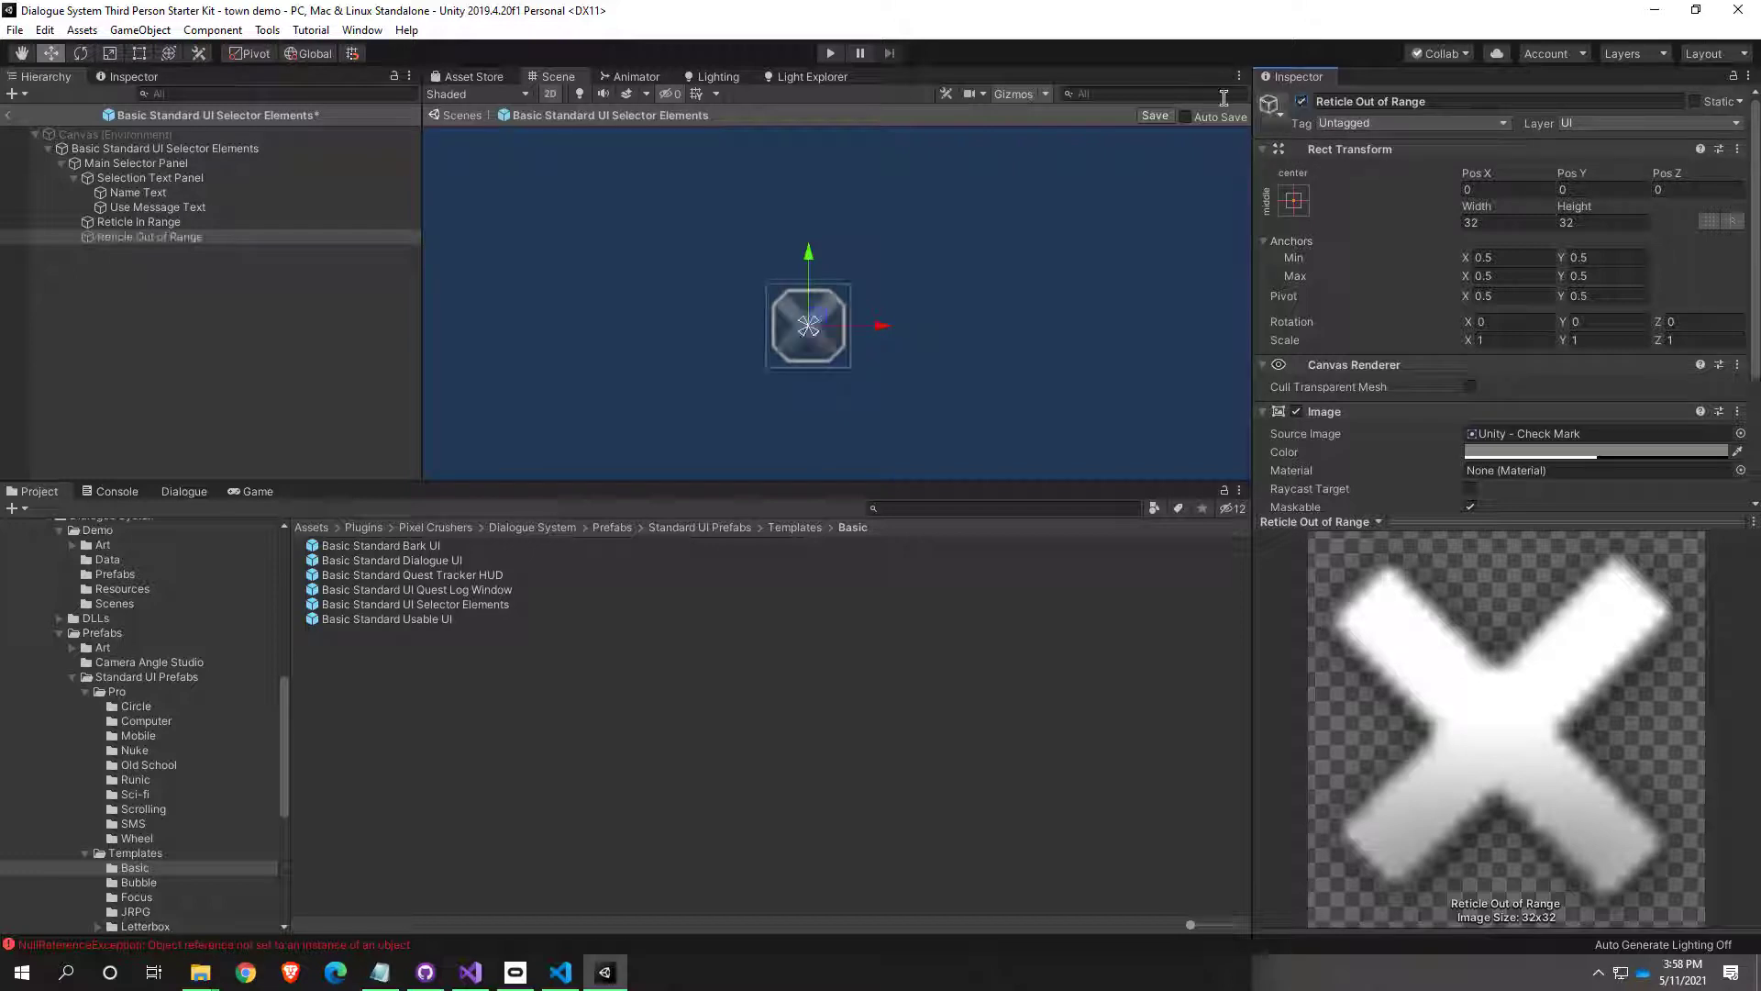
pyautogui.scroll(-5, 945, 290)
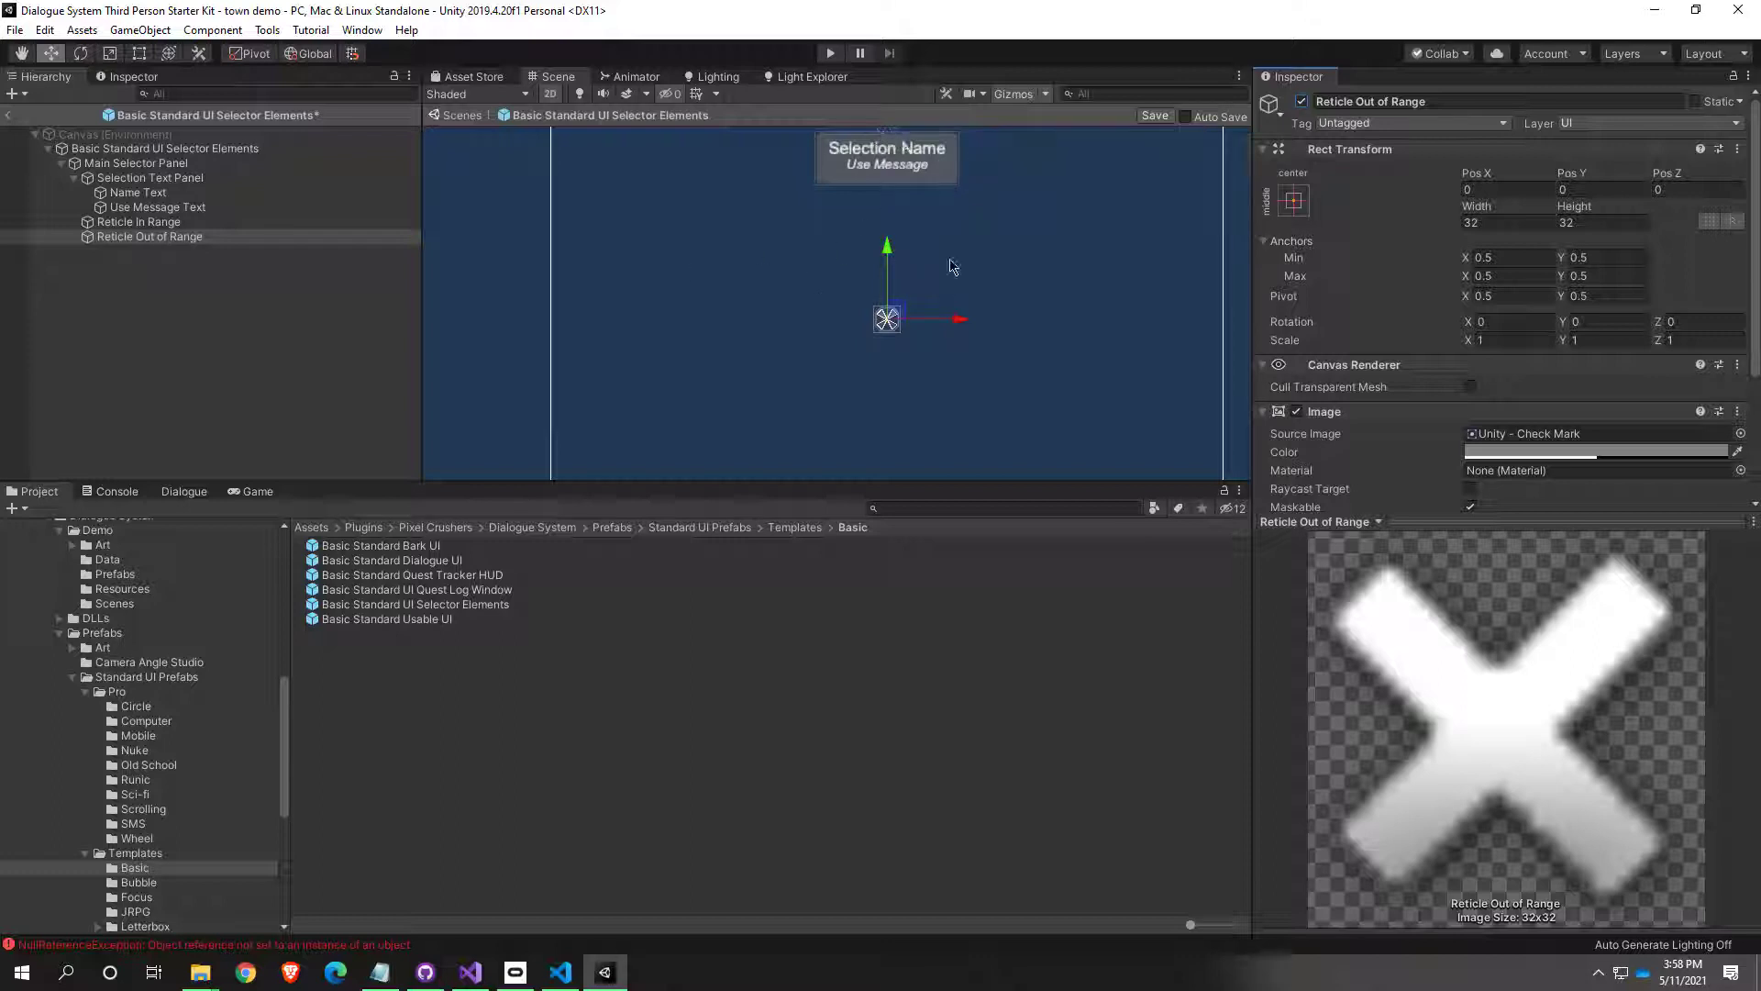
pyautogui.click(10, 120)
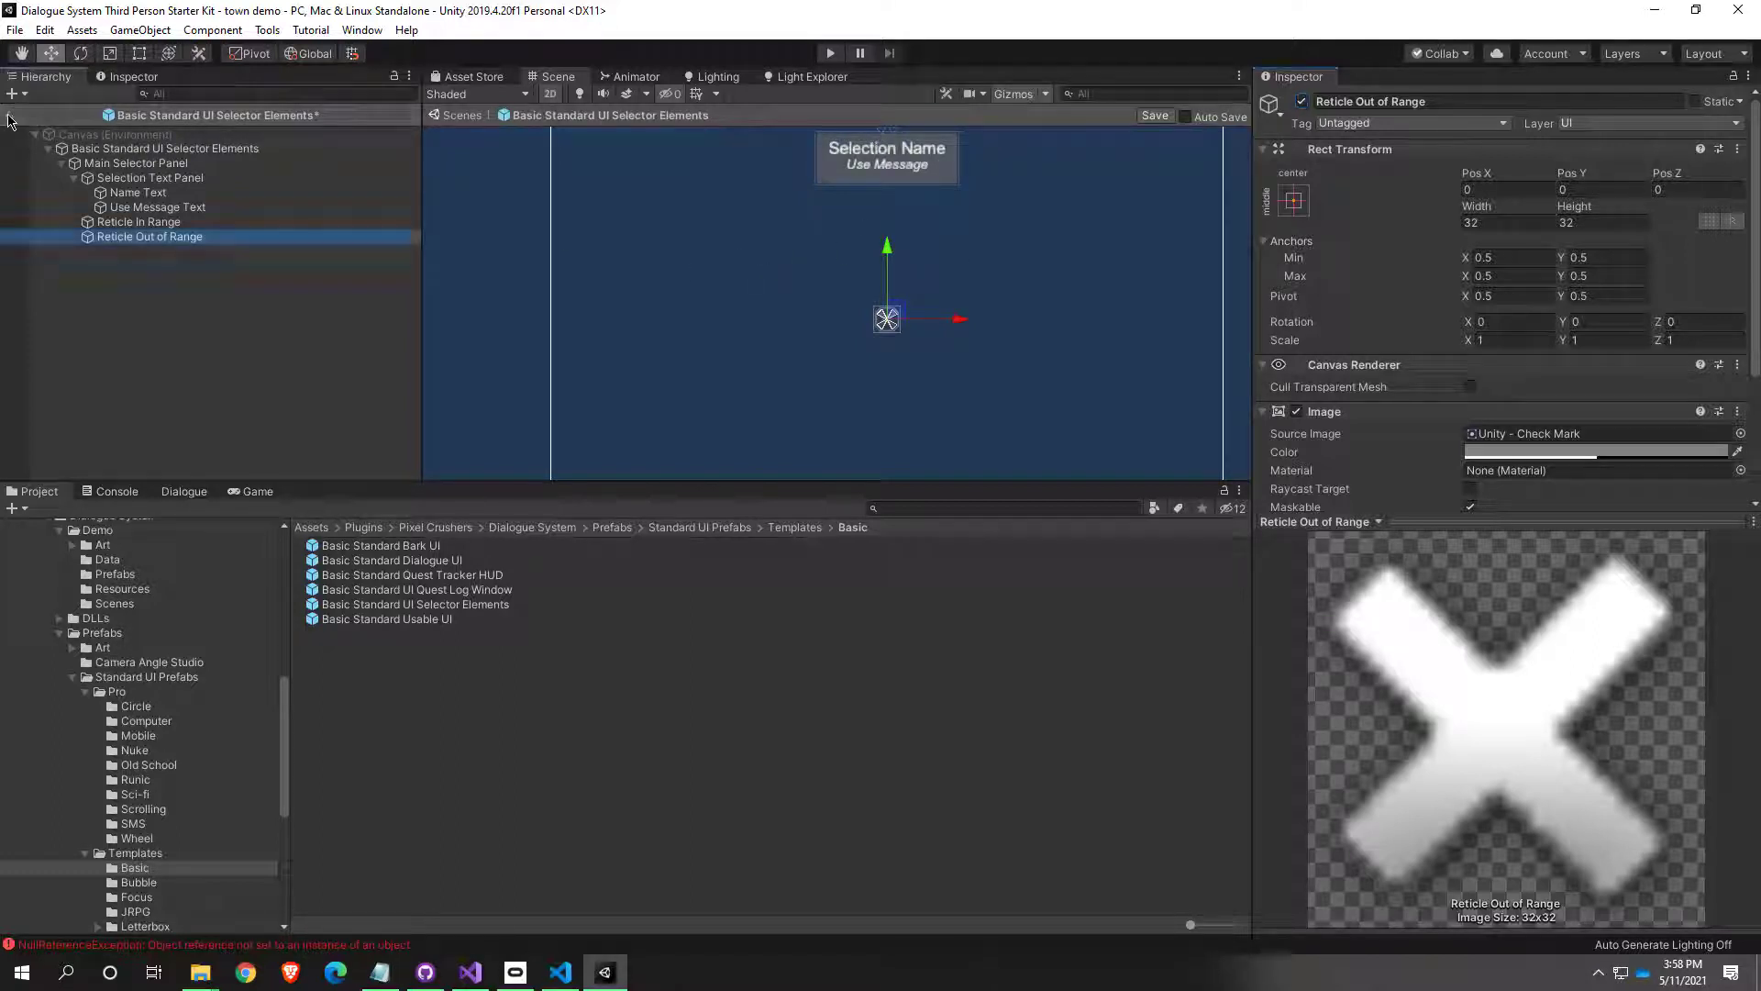
pyautogui.click(924, 522)
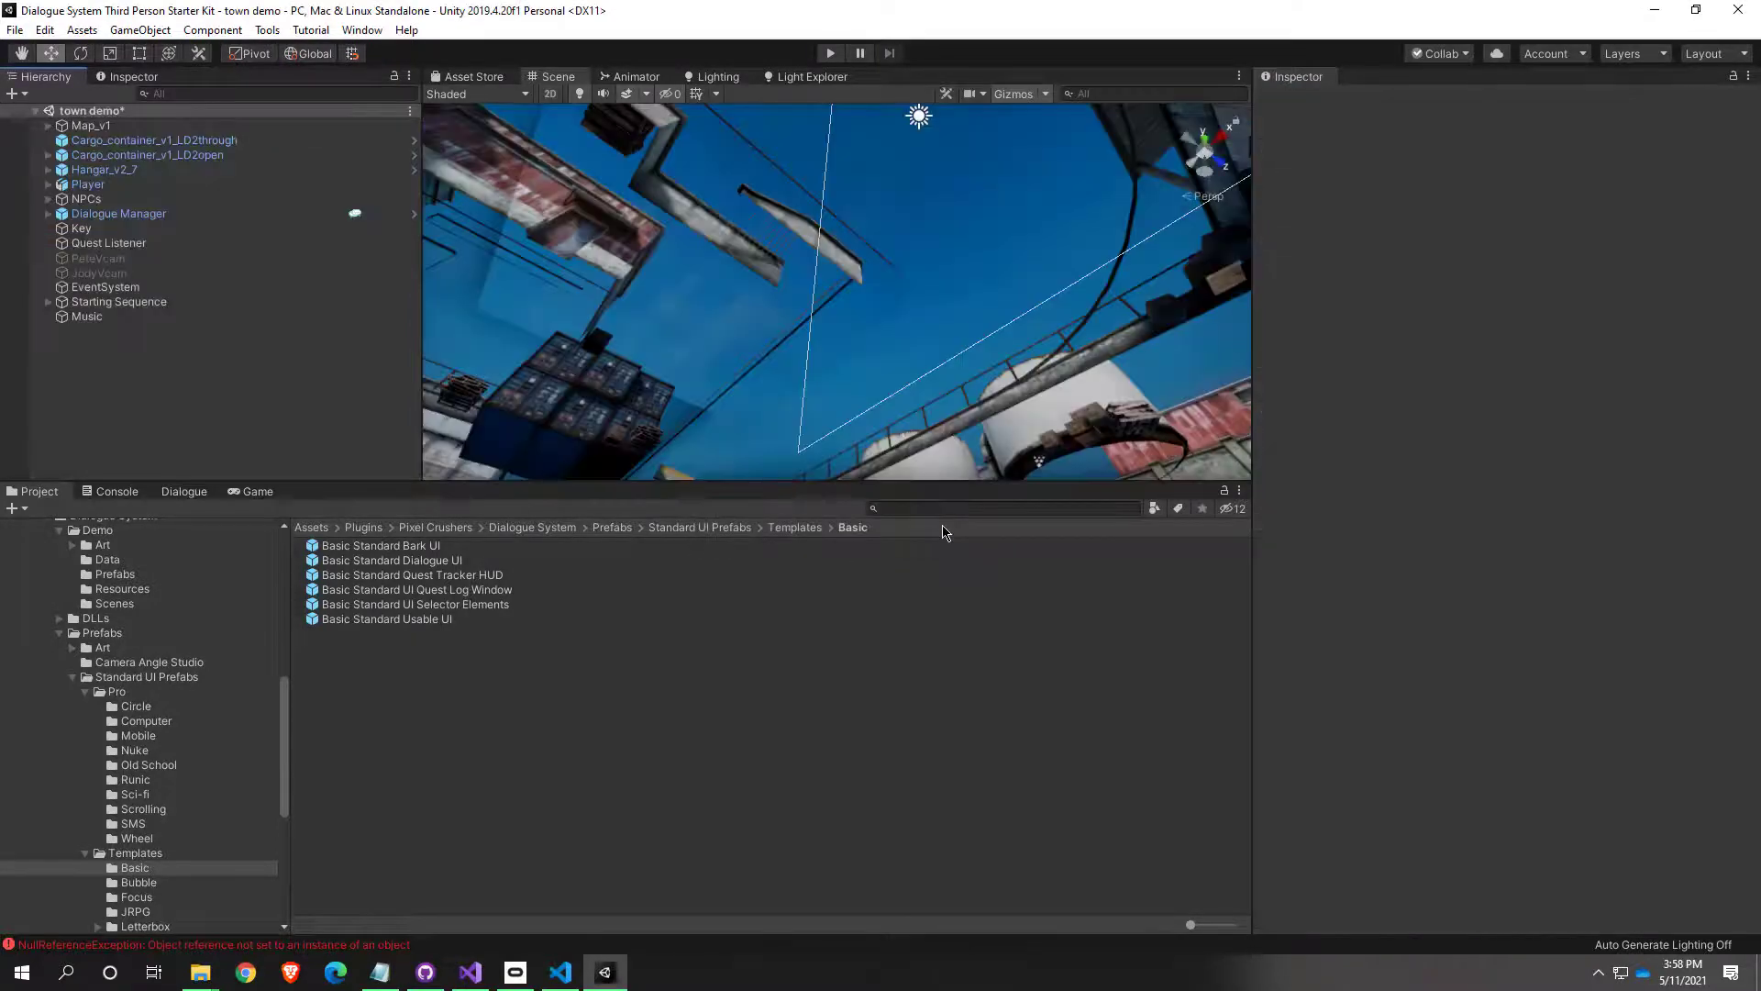
# Step: Deactivate the Starting Sequence object in the town demo scene
pyautogui.moveTo(833, 215)
pyautogui.keyDown('alt'); pyautogui.mouseDown()
pyautogui.moveTo(903, 609)
pyautogui.moveTo(840, 196)
pyautogui.mouseUp(); pyautogui.keyUp('alt')
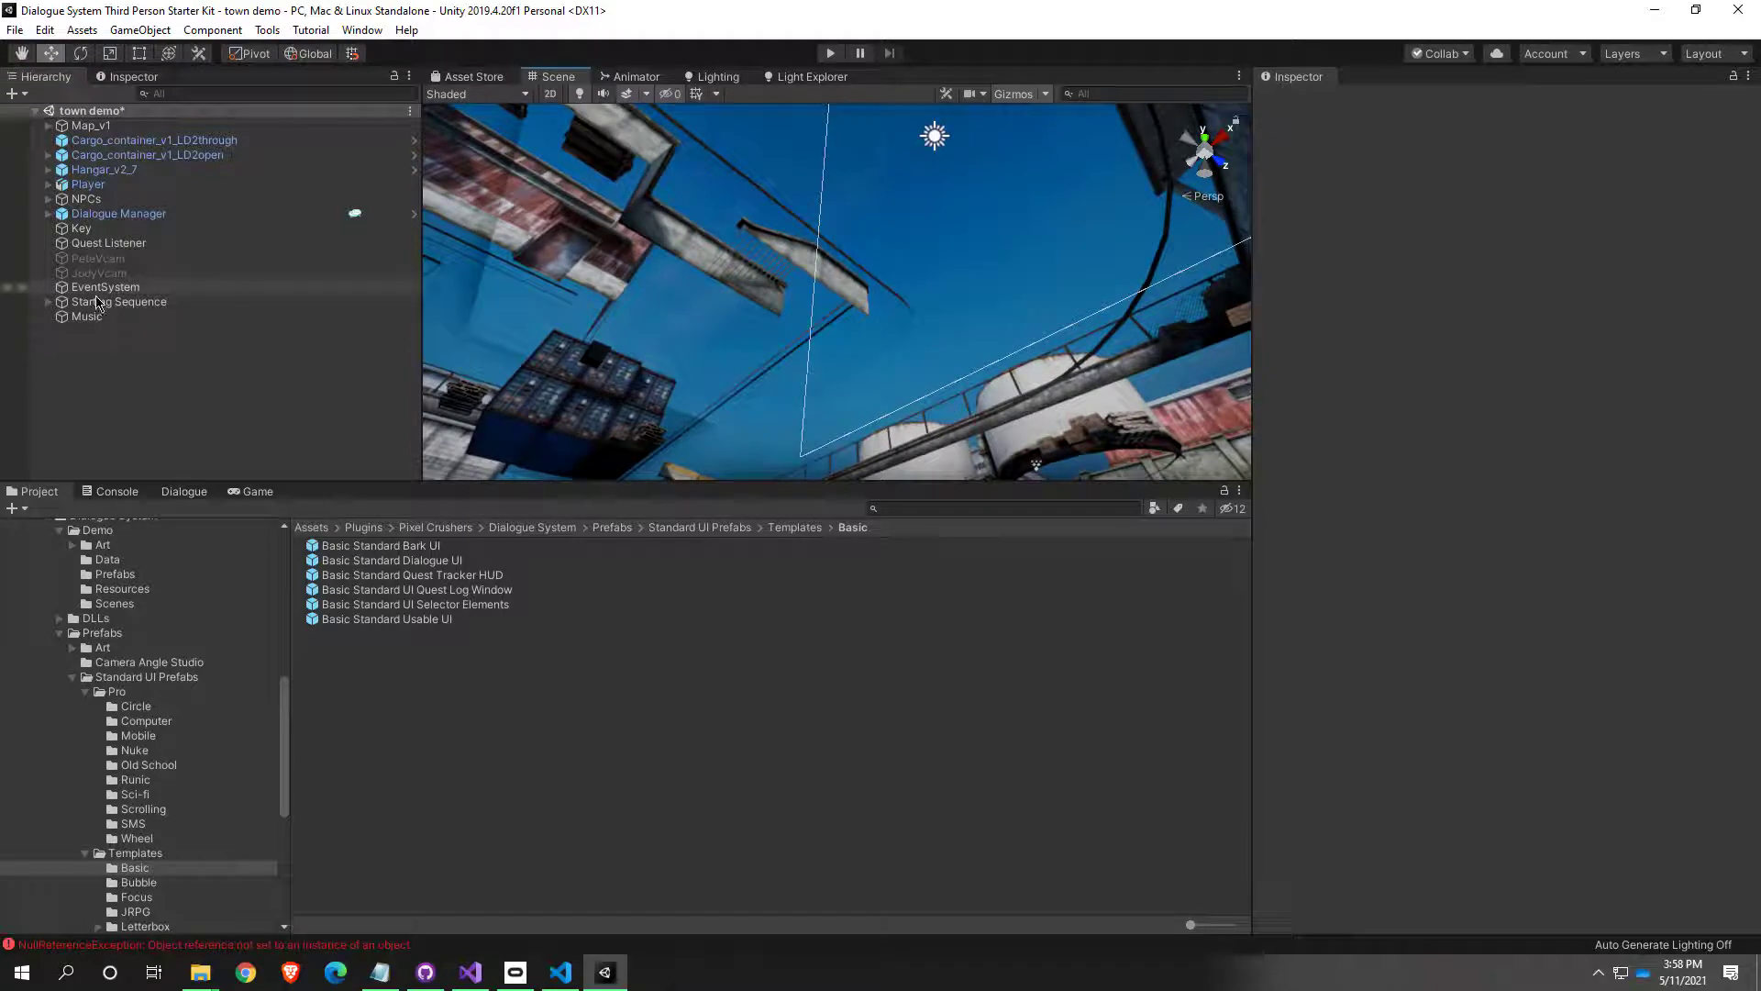
pyautogui.click(119, 301)
pyautogui.click(1301, 101)
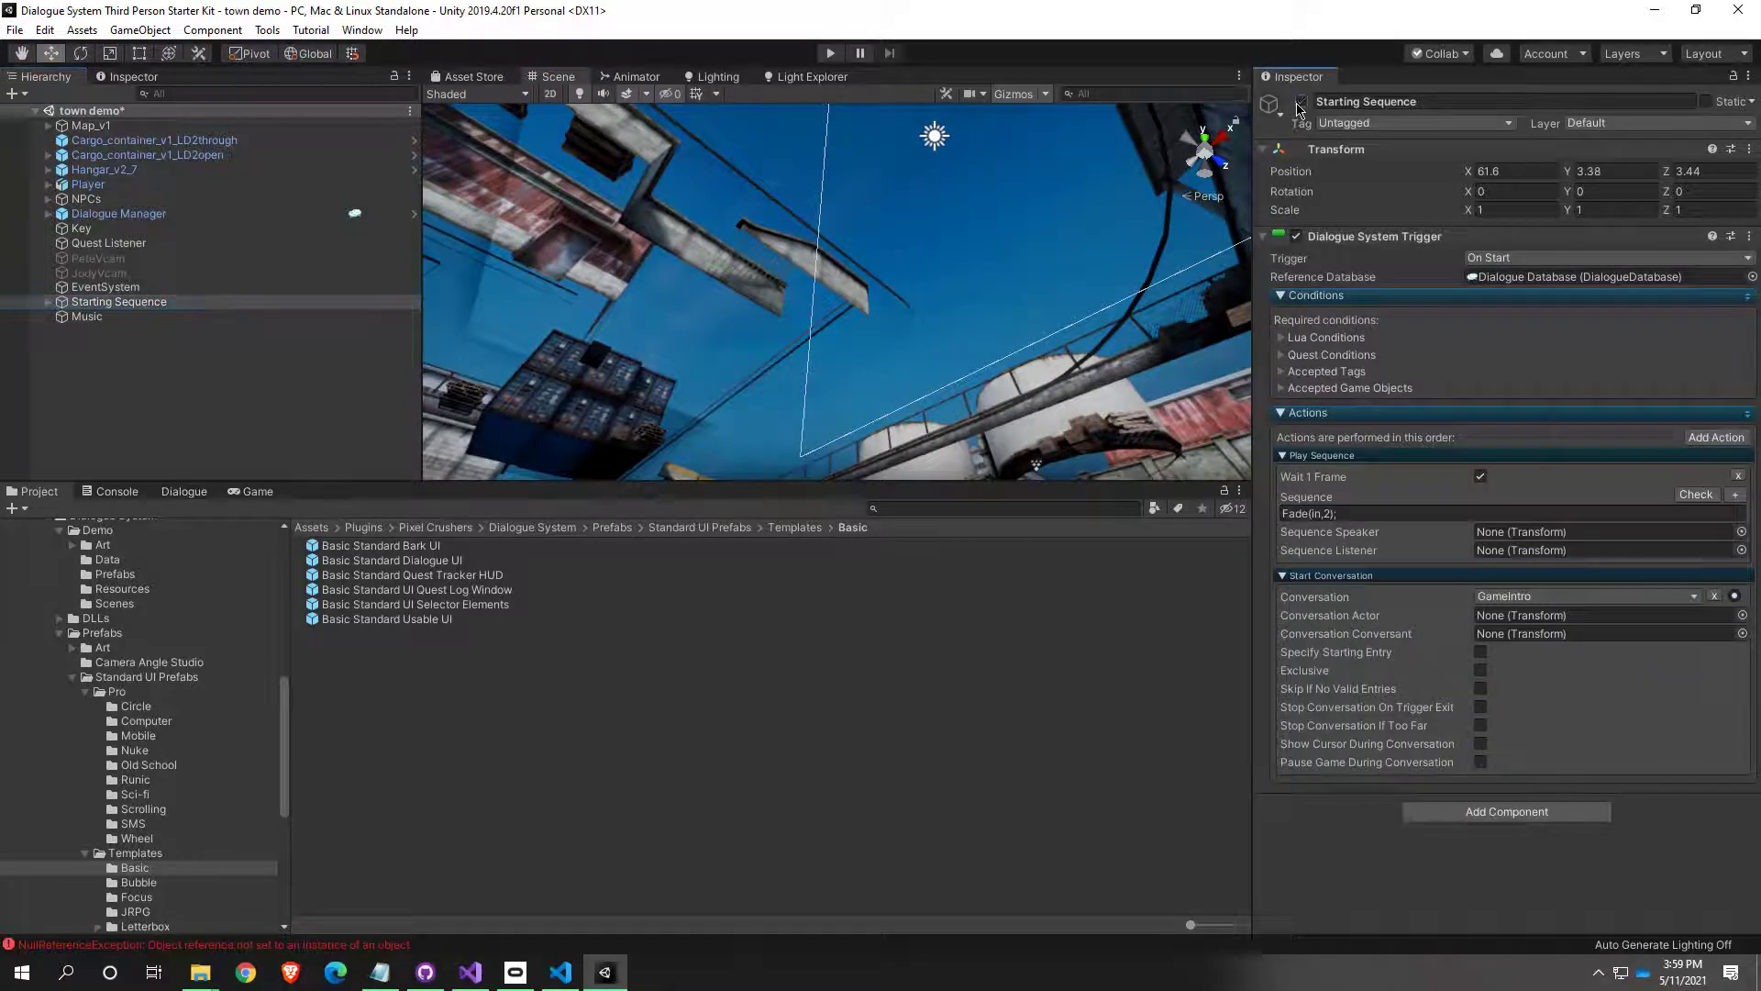
# Step: Play the scene, walk up to the construction-worker NPC to check the selector prompt and reticle, and stop playing
pyautogui.click(827, 54)
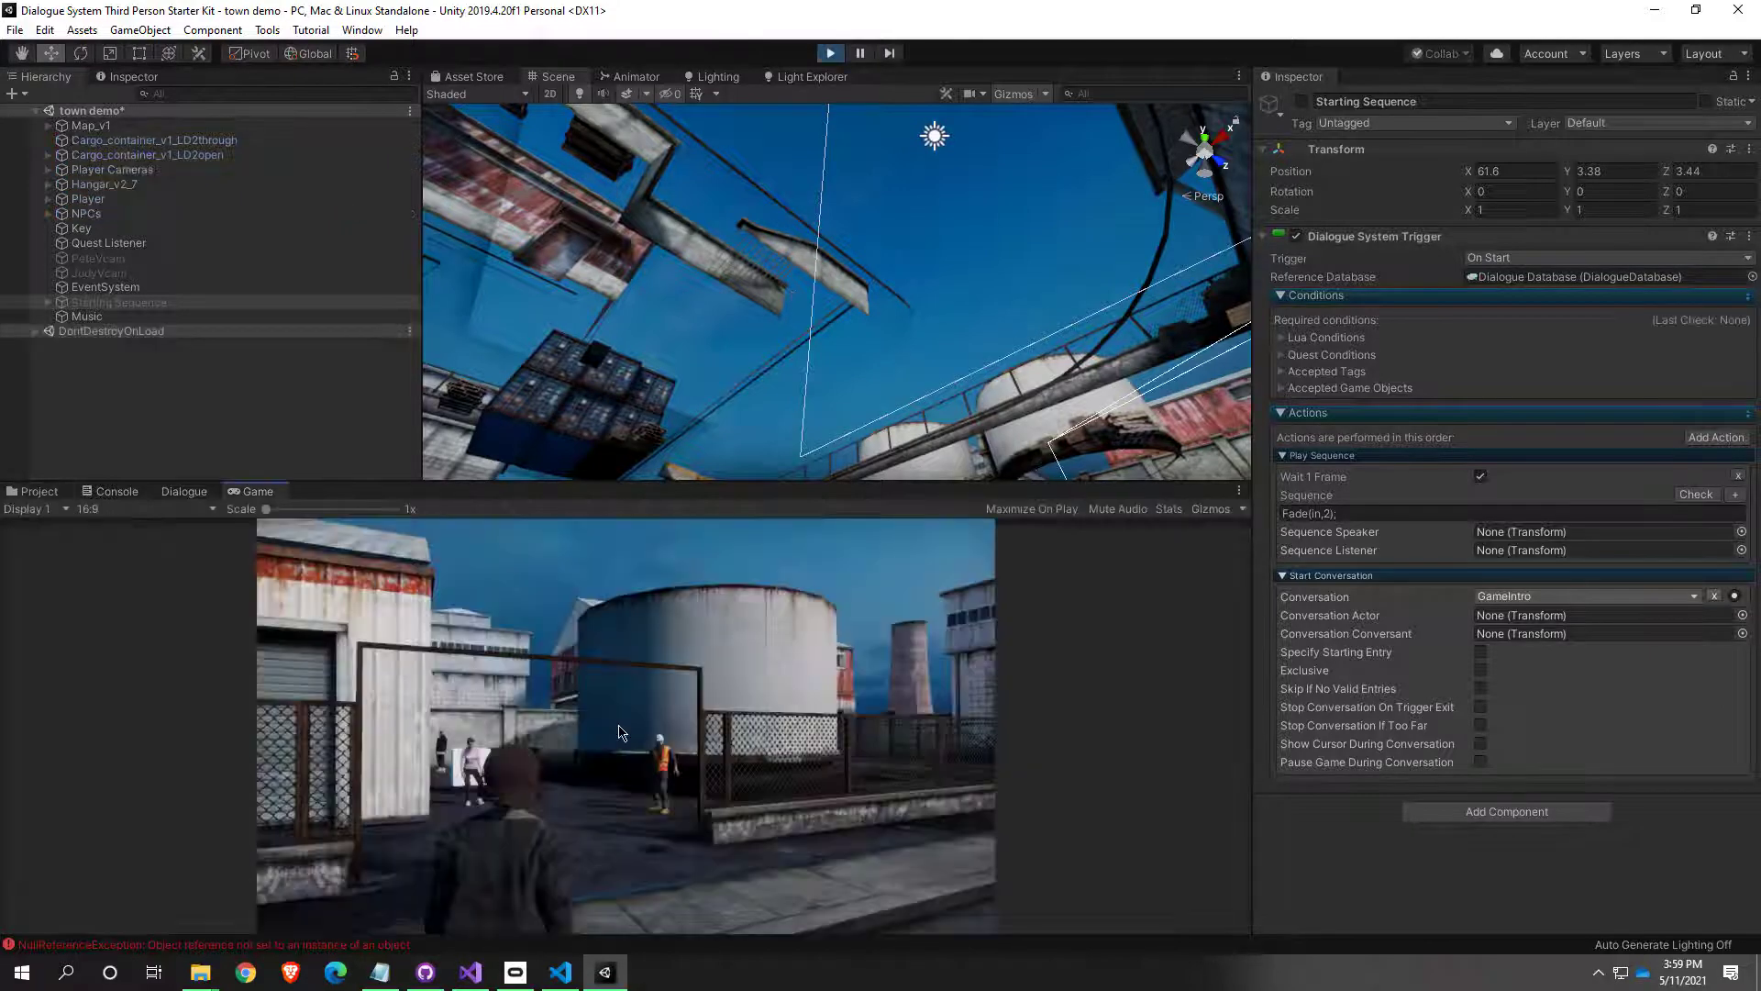
pyautogui.press('w')
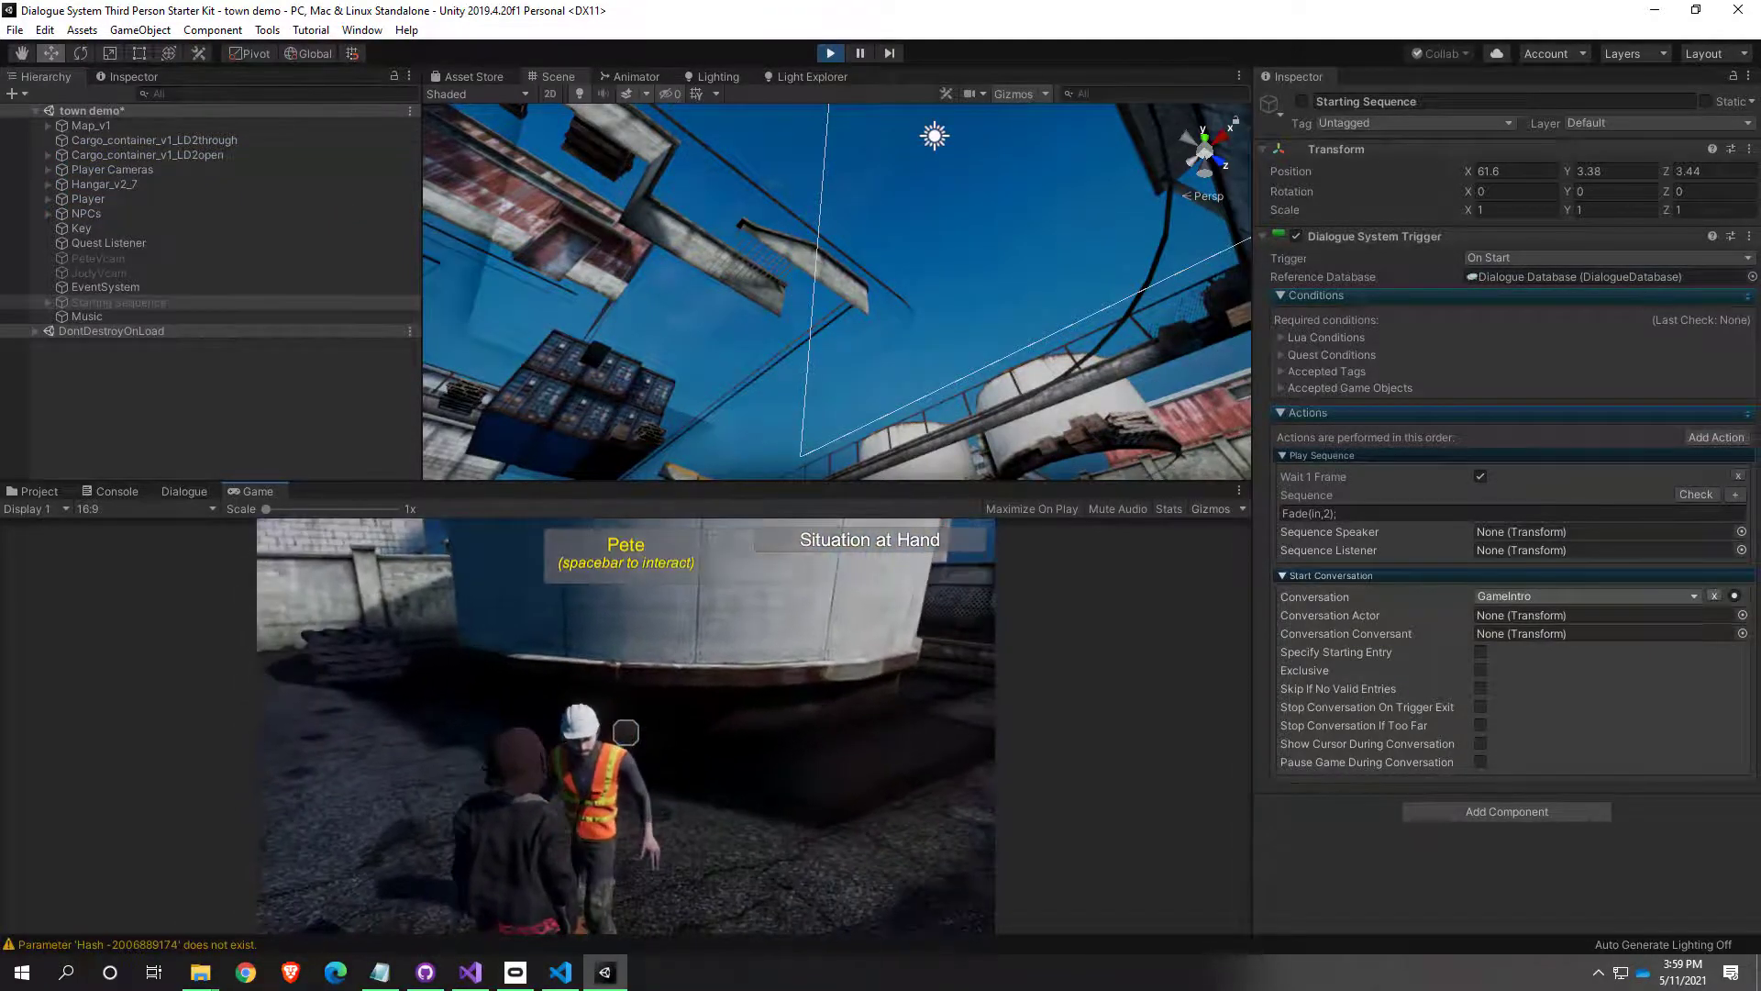
pyautogui.press('Escape')
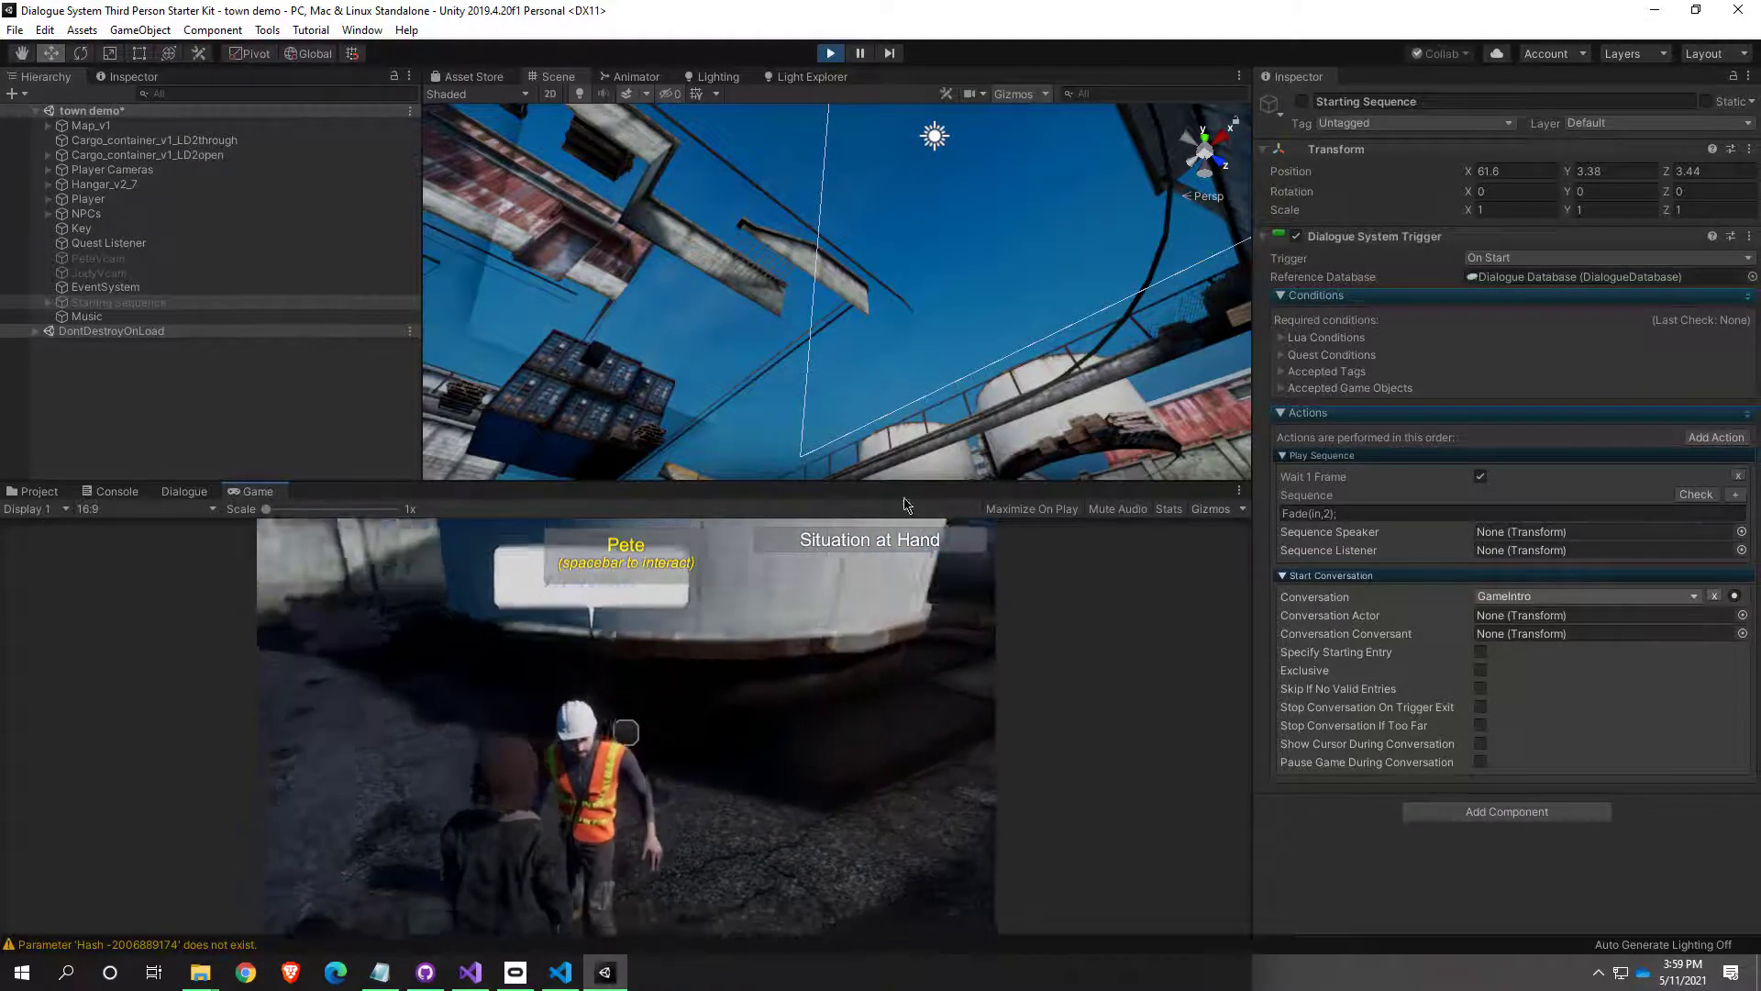
pyautogui.click(831, 53)
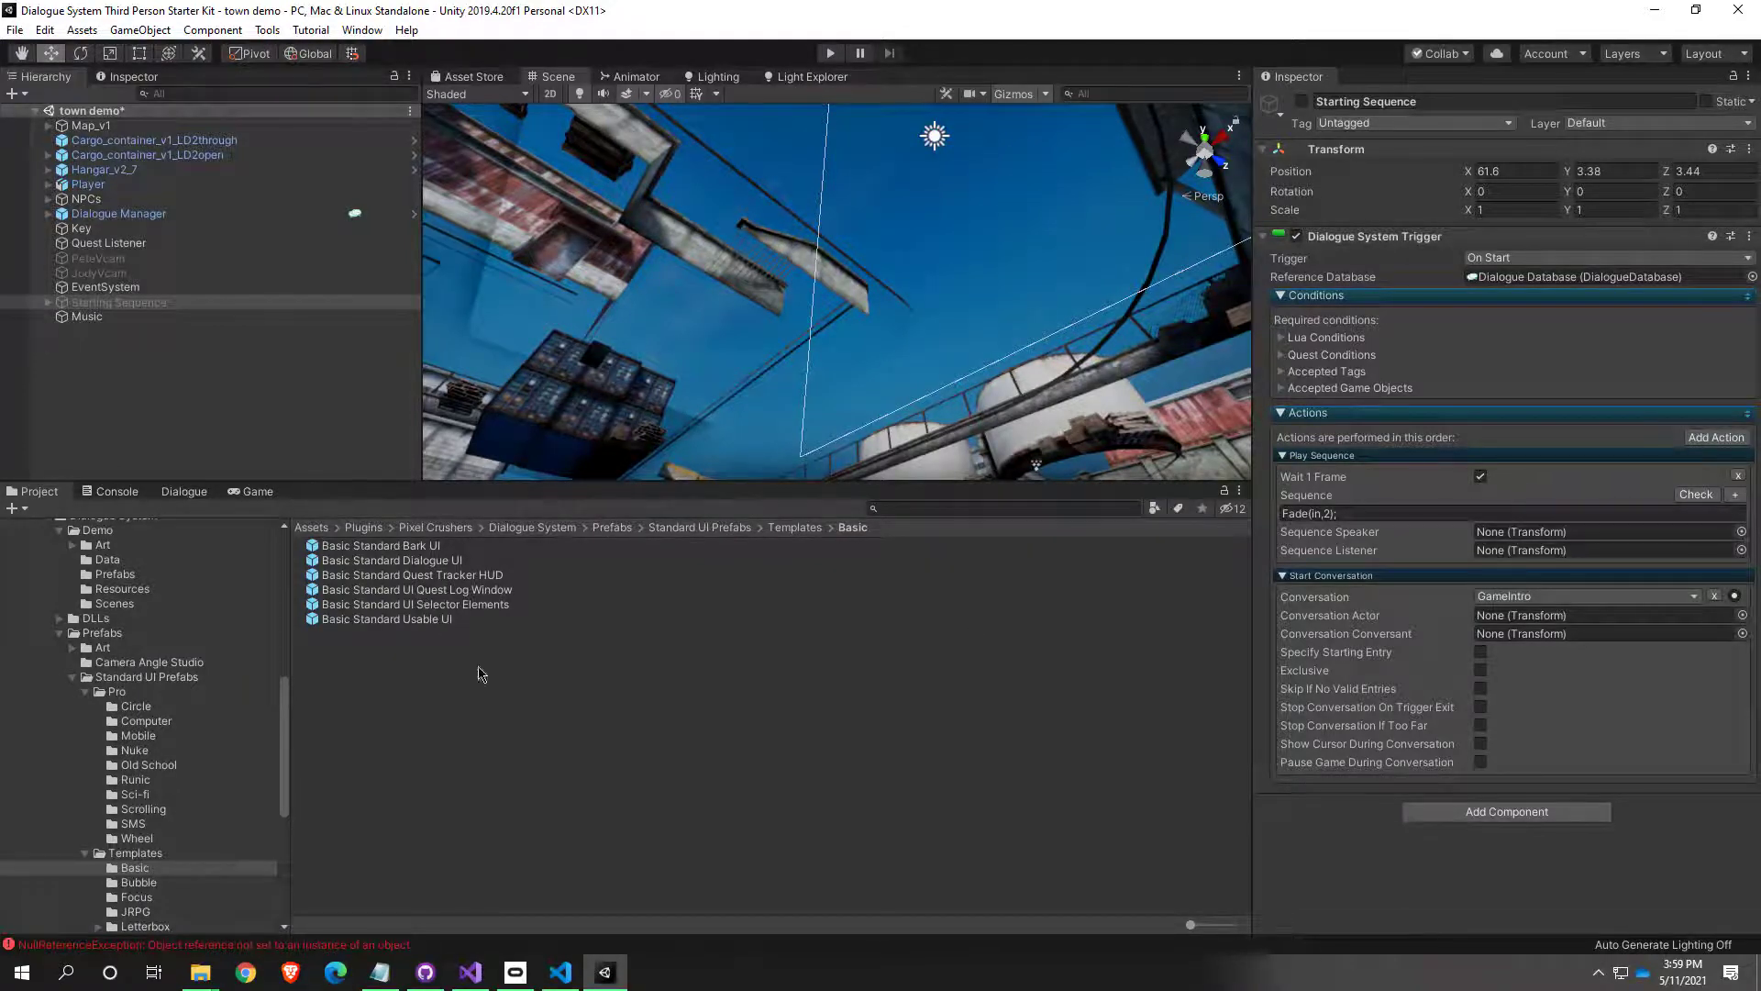
# Step: Open the Basic Standard UI Selector Elements prefab for editing and select its Reticle In Range object
pyautogui.click(486, 605)
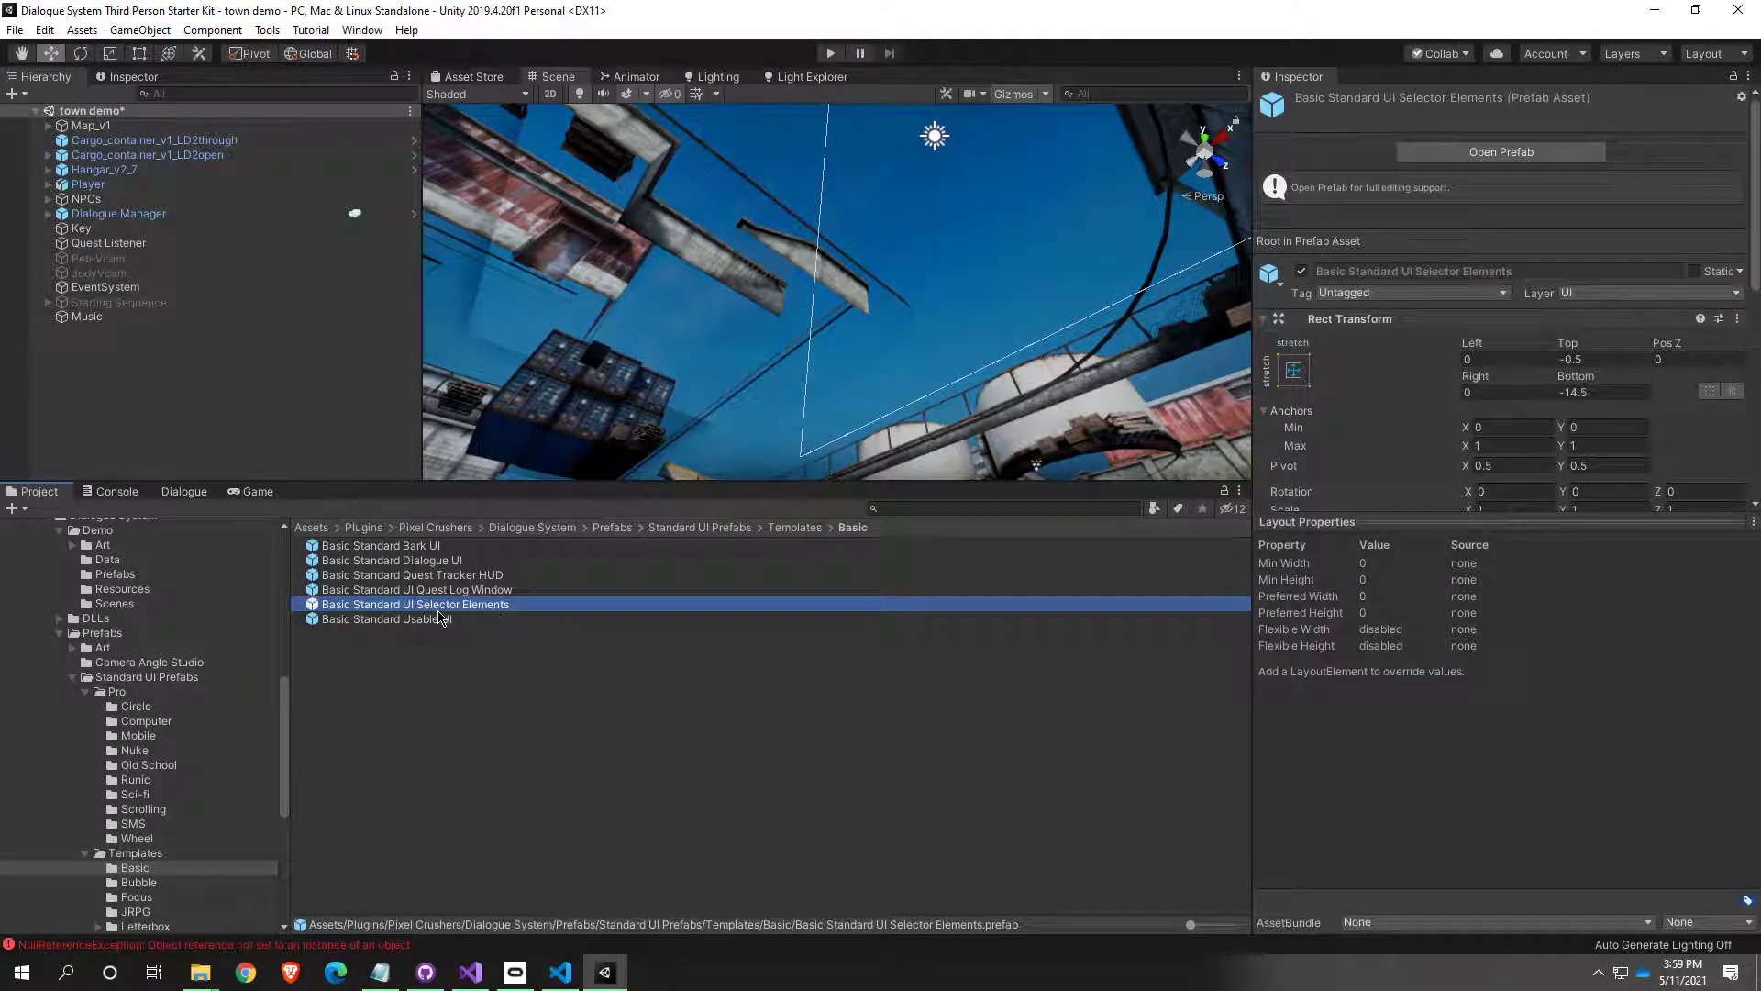
pyautogui.doubleClick(446, 609)
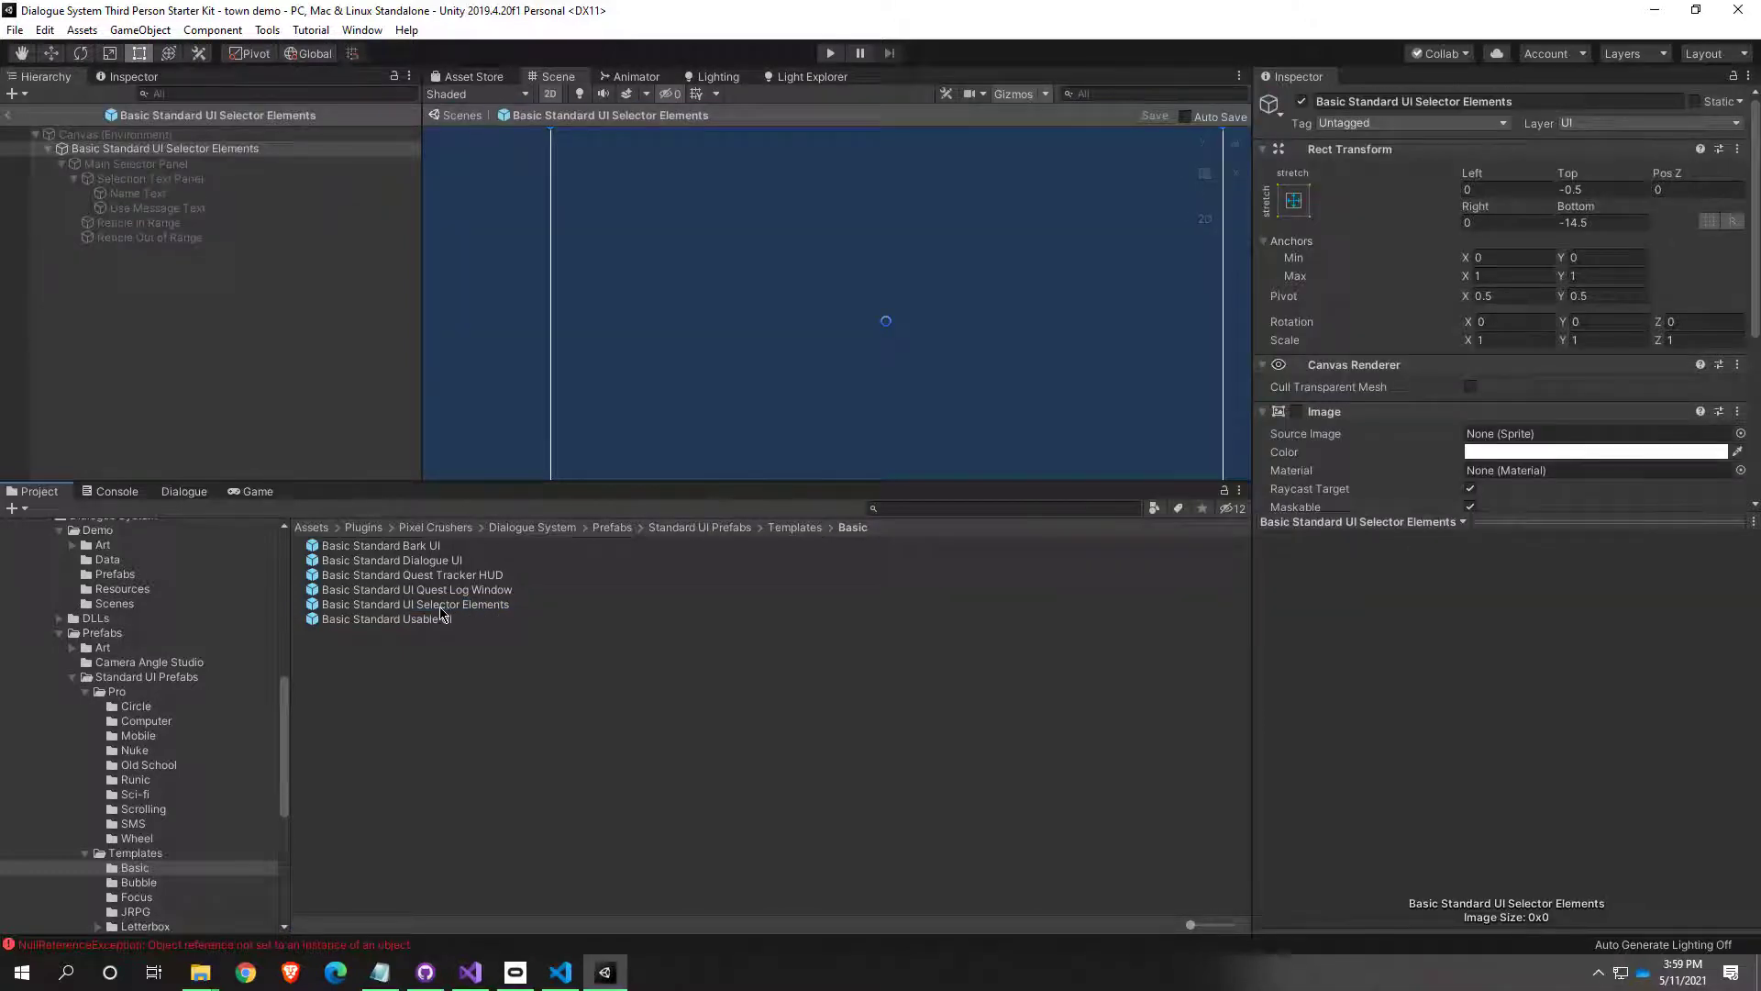
pyautogui.click(146, 224)
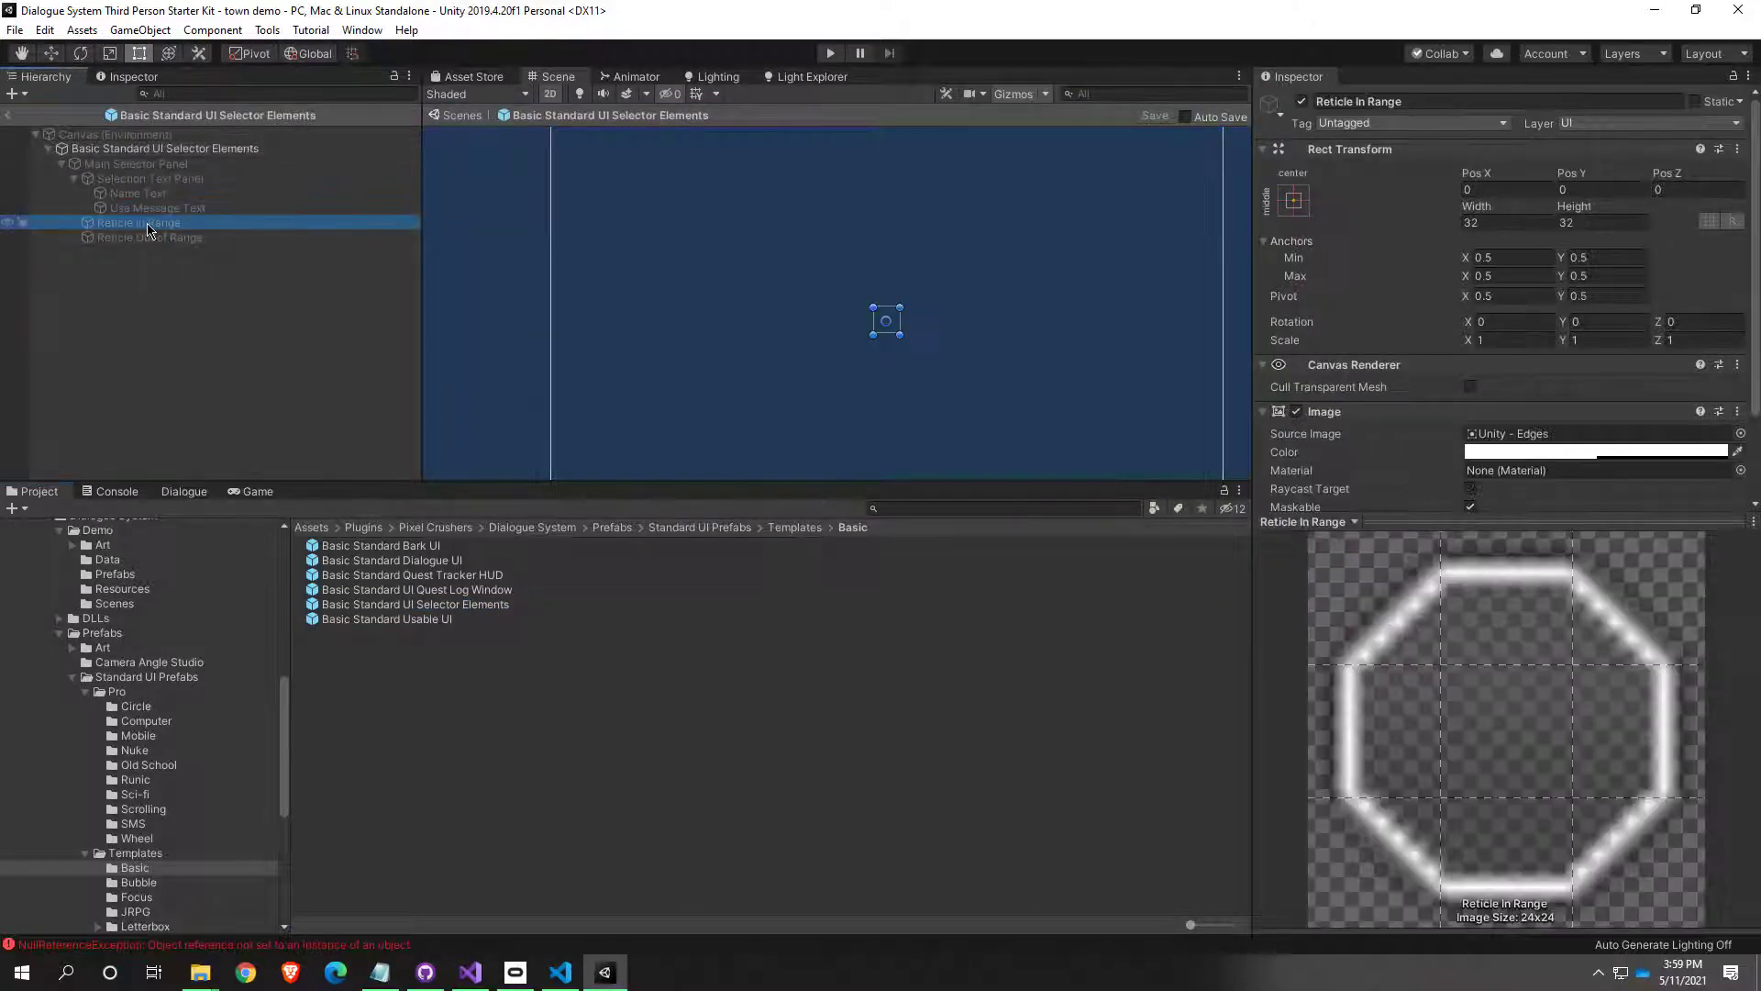
# Step: Save the prefab as a copy named Basic Standard UI Selector Elements Copy.prefab in the project's Assets/Prefabs folder
pyautogui.click(14, 30)
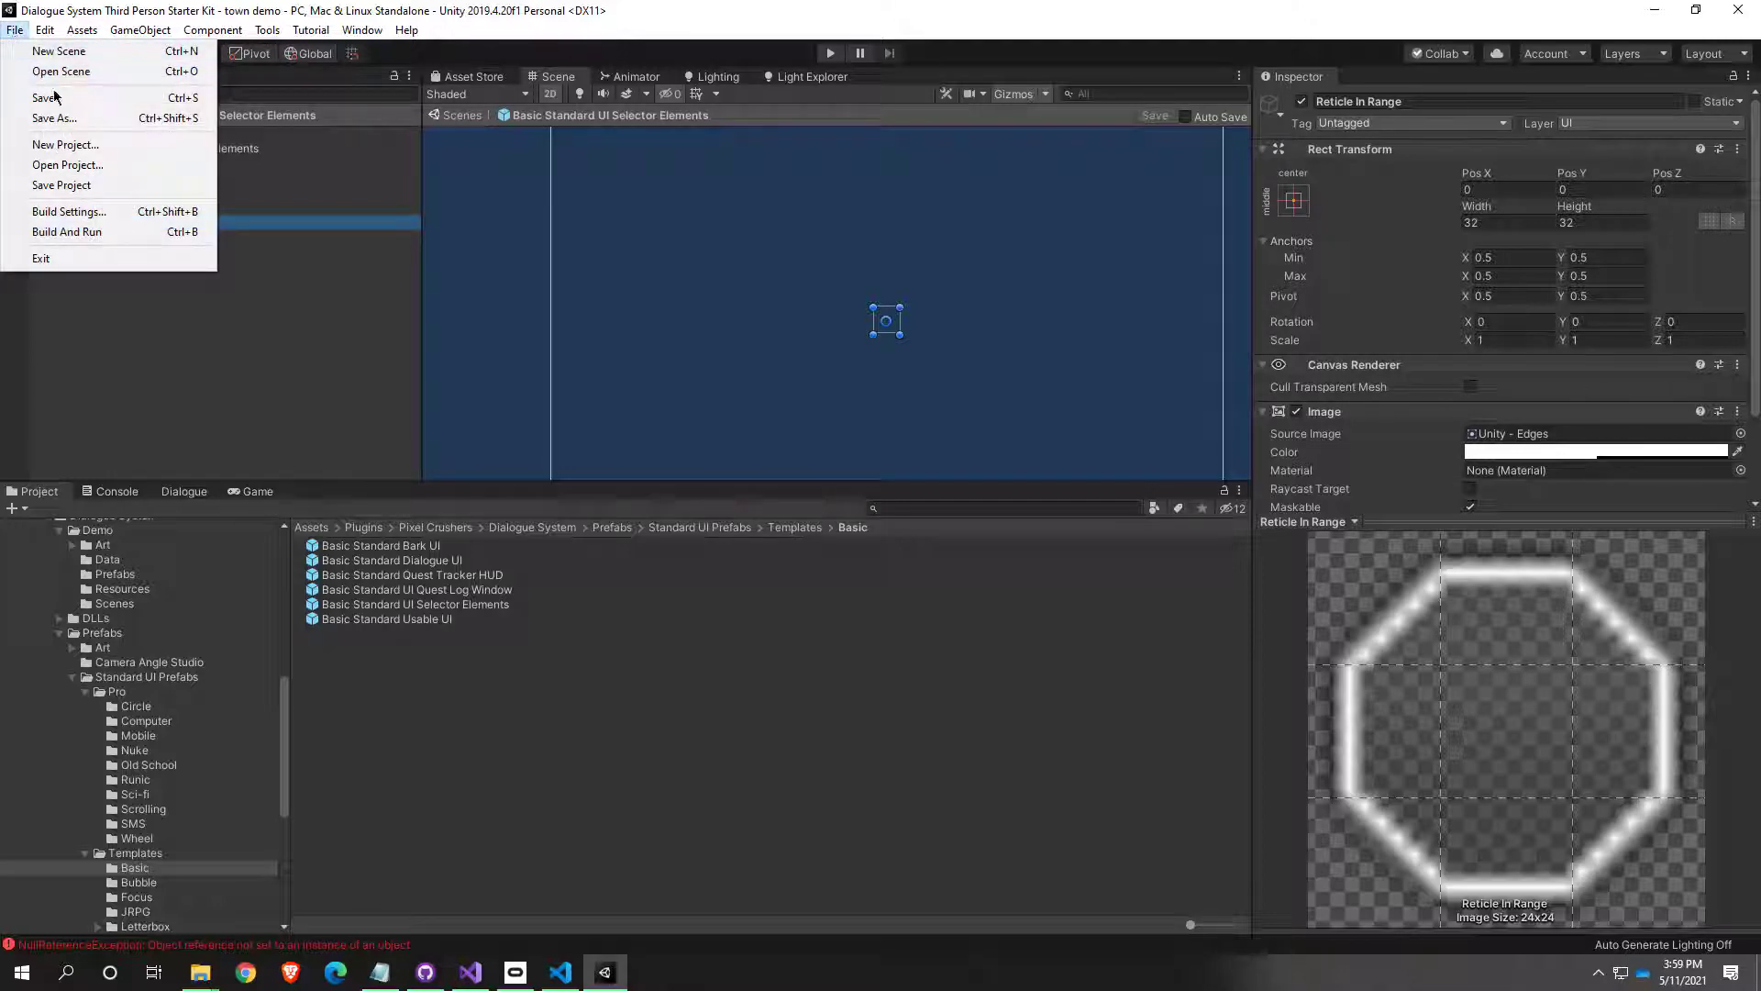
pyautogui.click(68, 120)
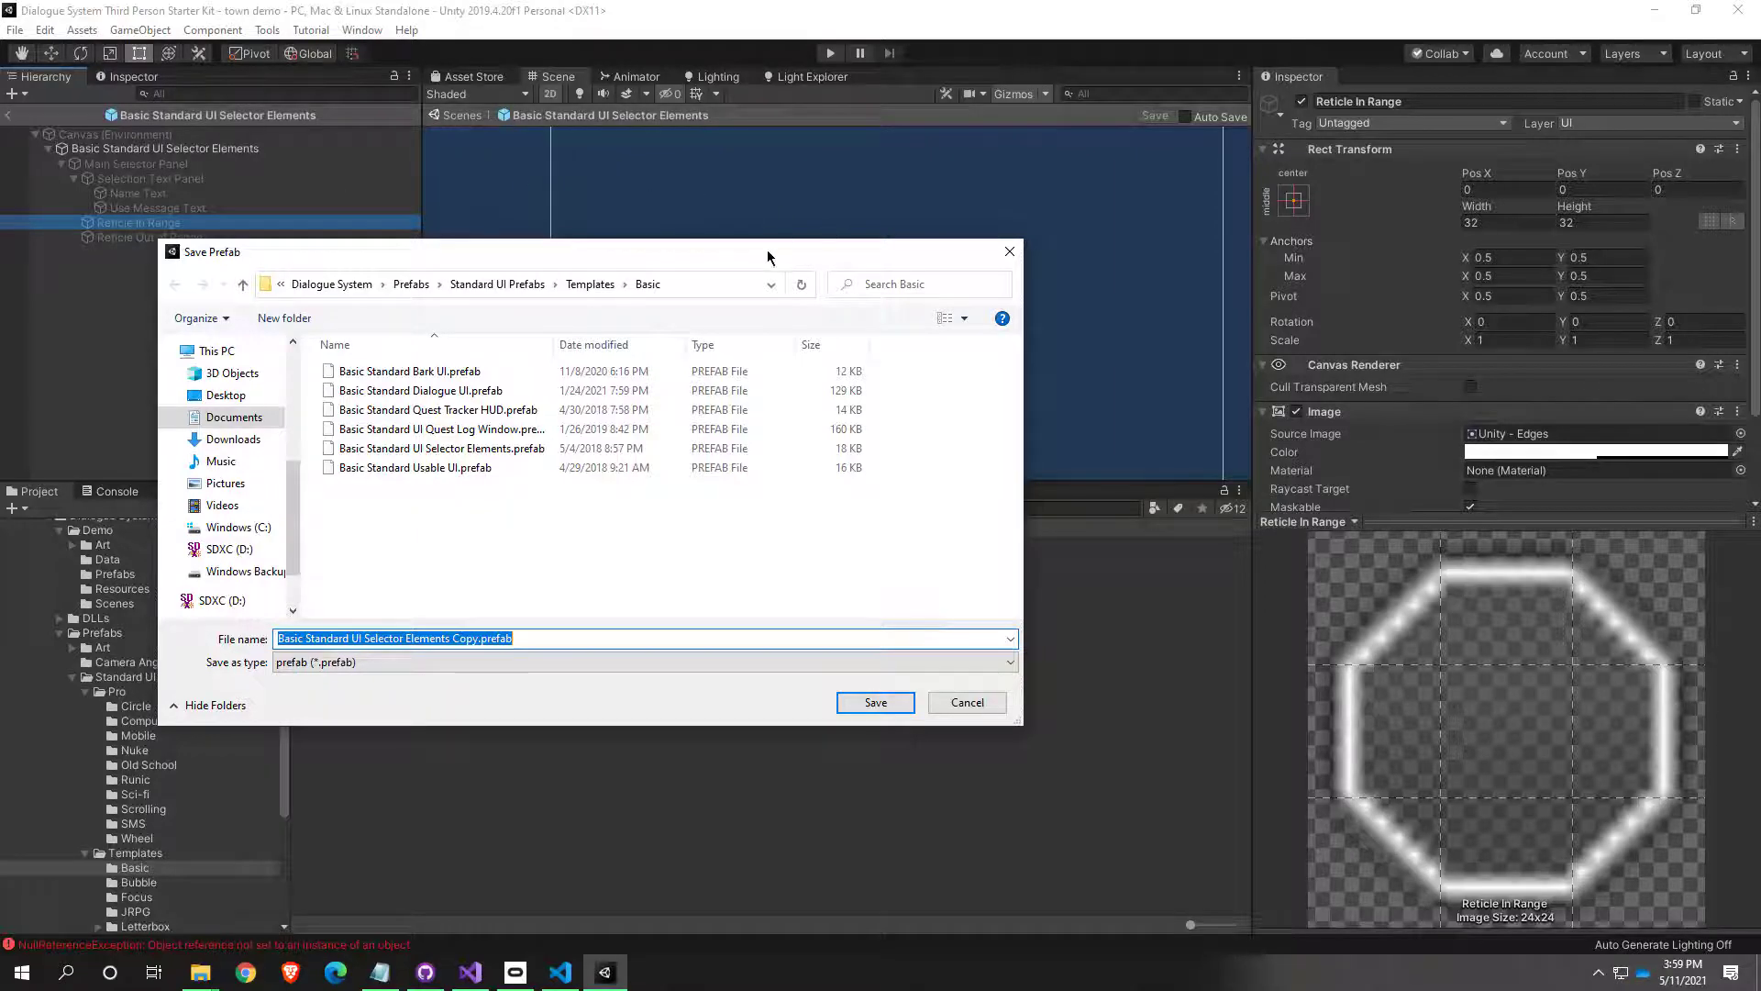
pyautogui.moveTo(765, 249); pyautogui.dragTo(589, 467)
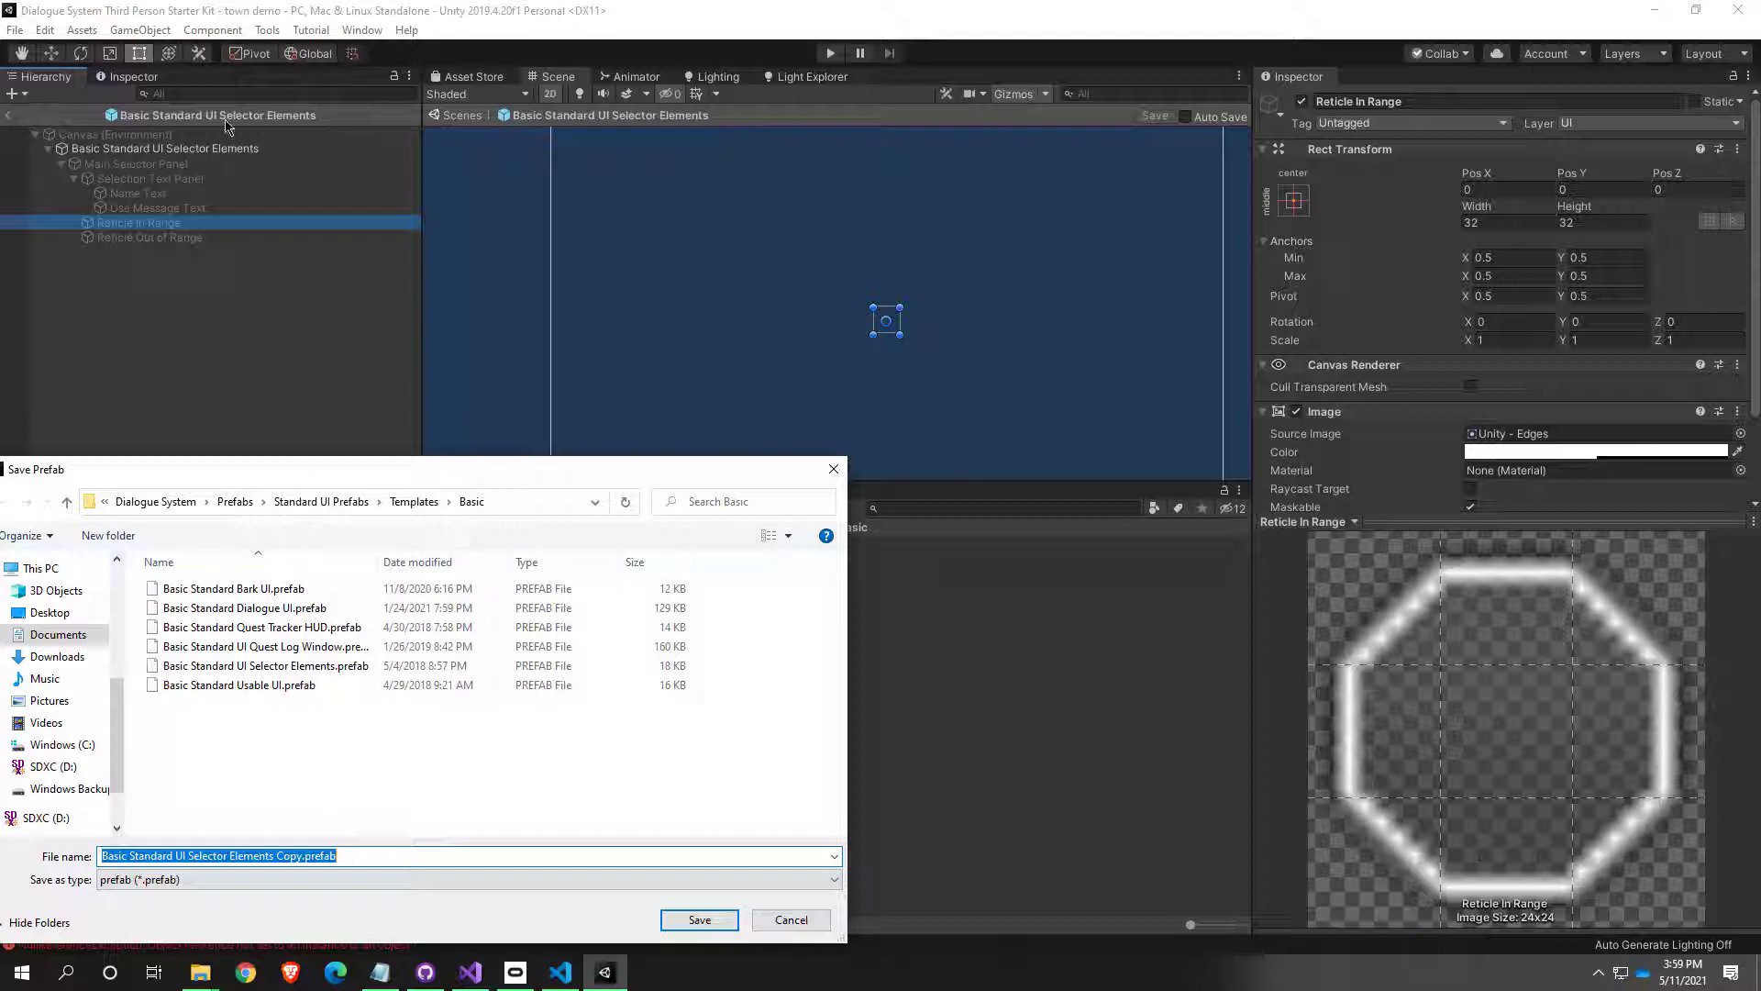
pyautogui.moveTo(492, 477); pyautogui.dragTo(550, 316)
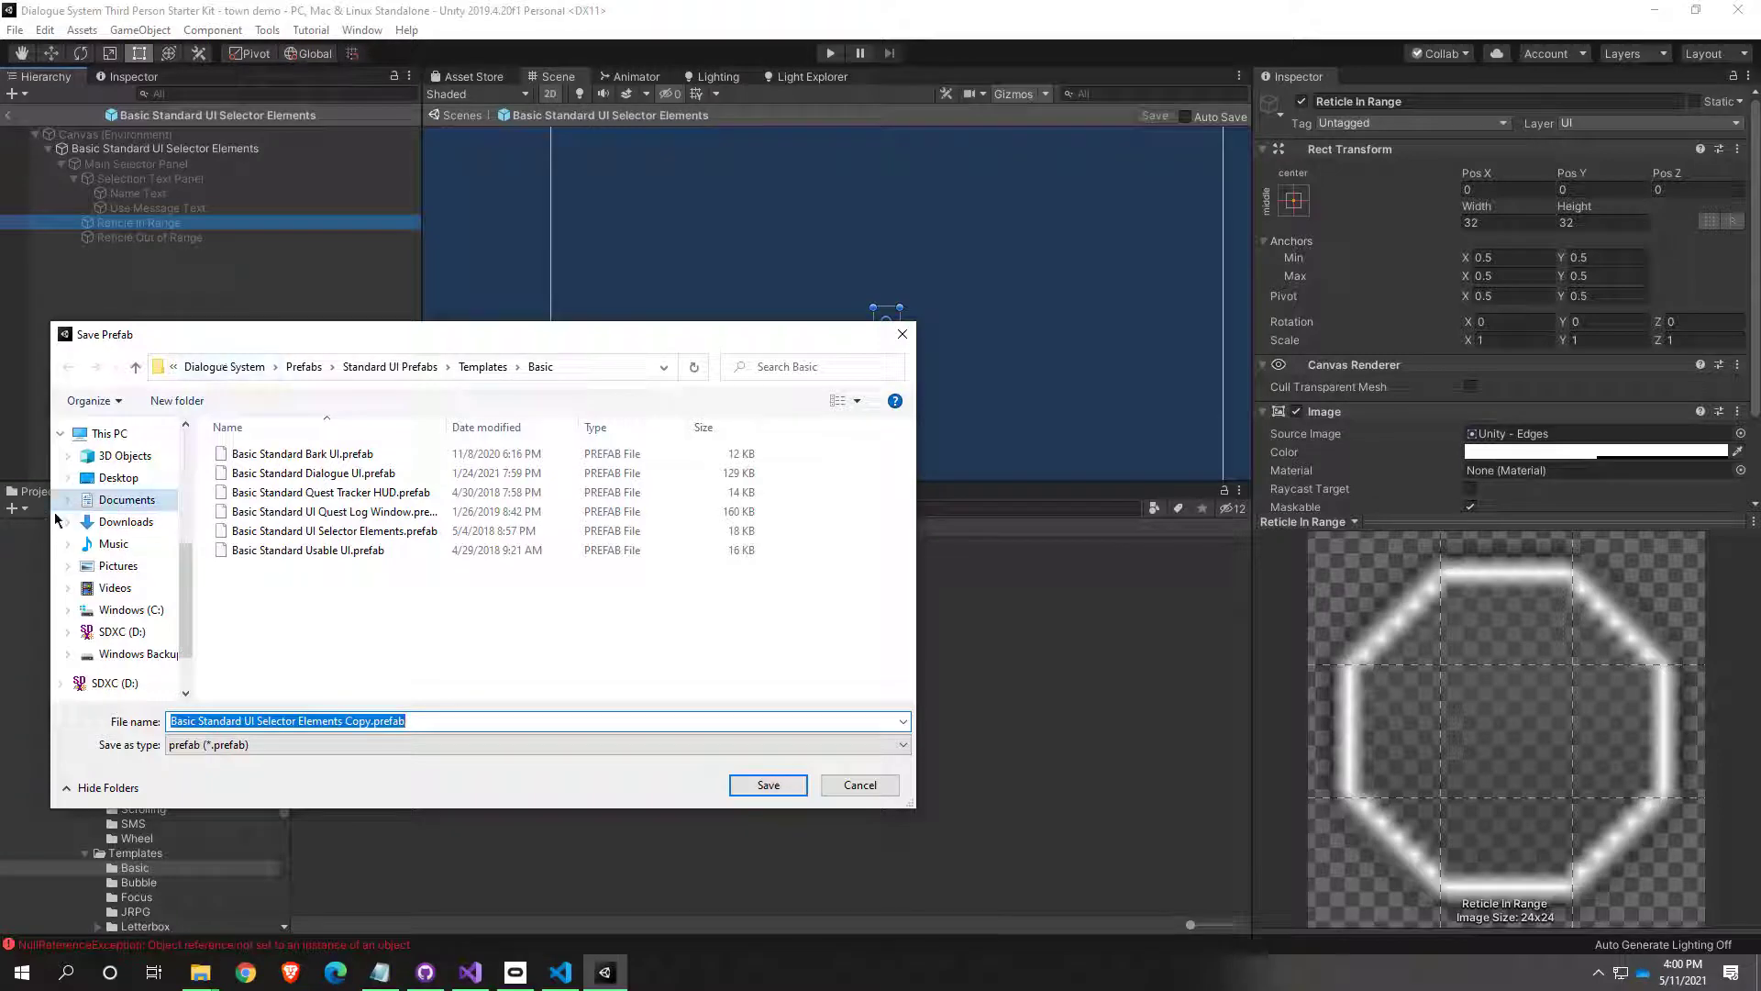
pyautogui.click(226, 368)
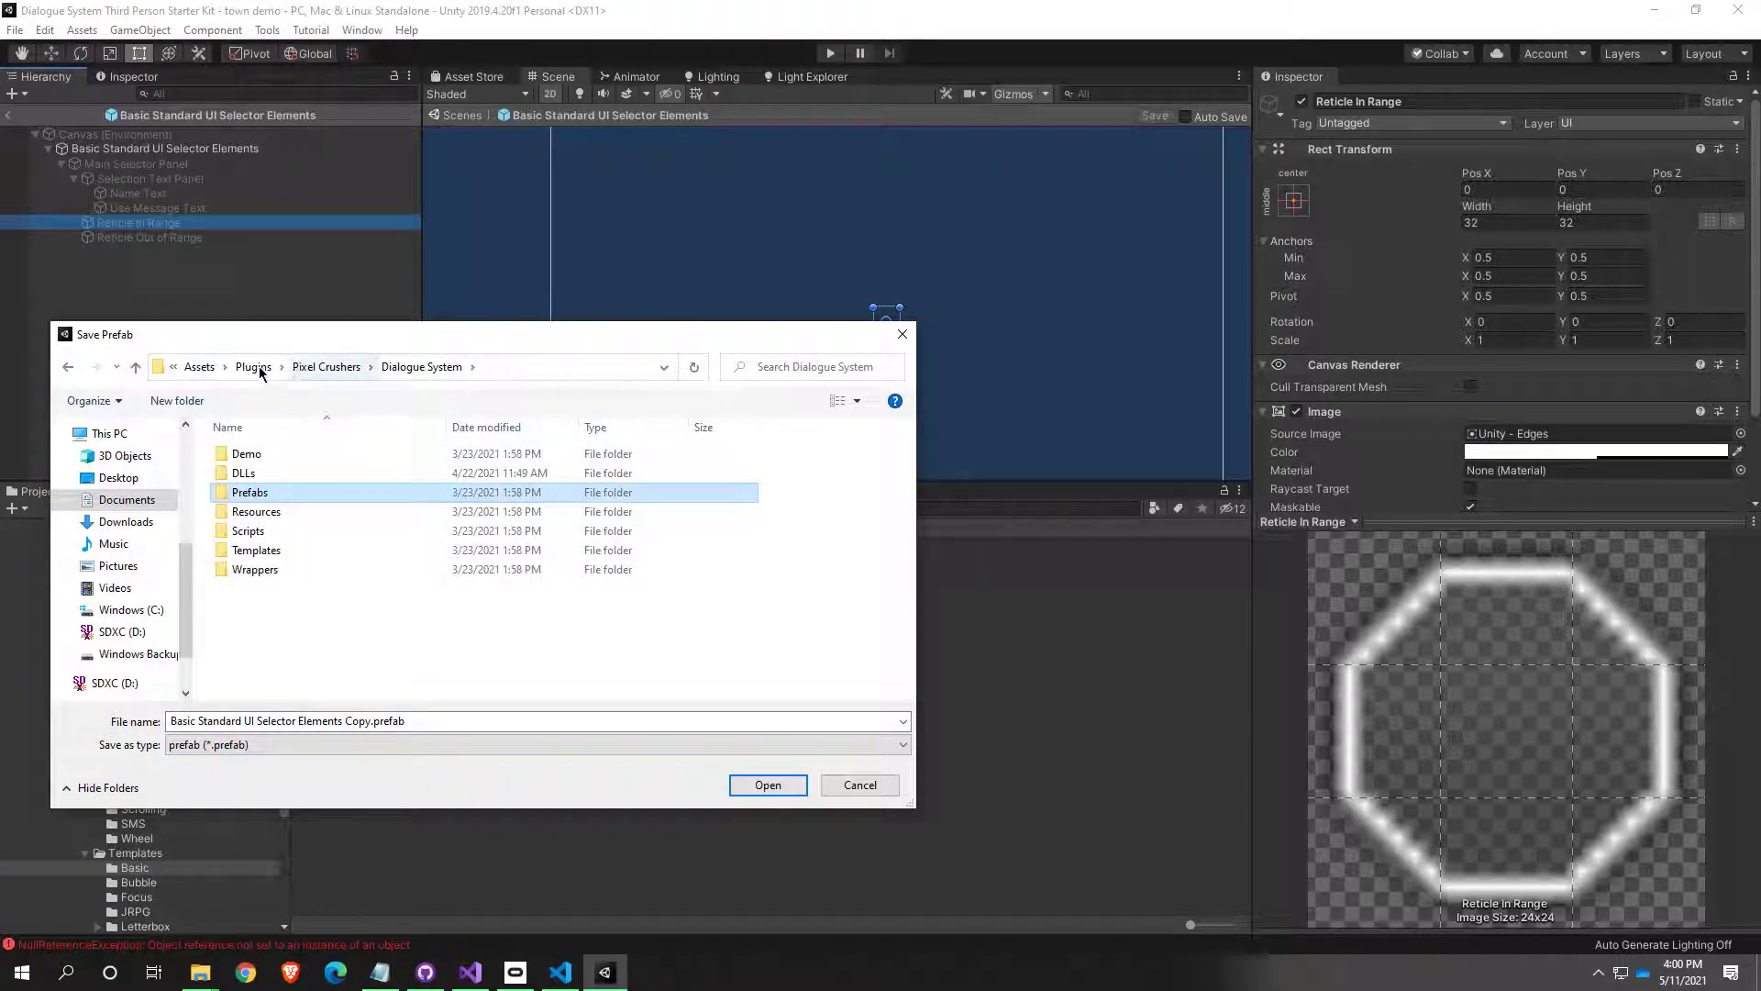
pyautogui.click(199, 367)
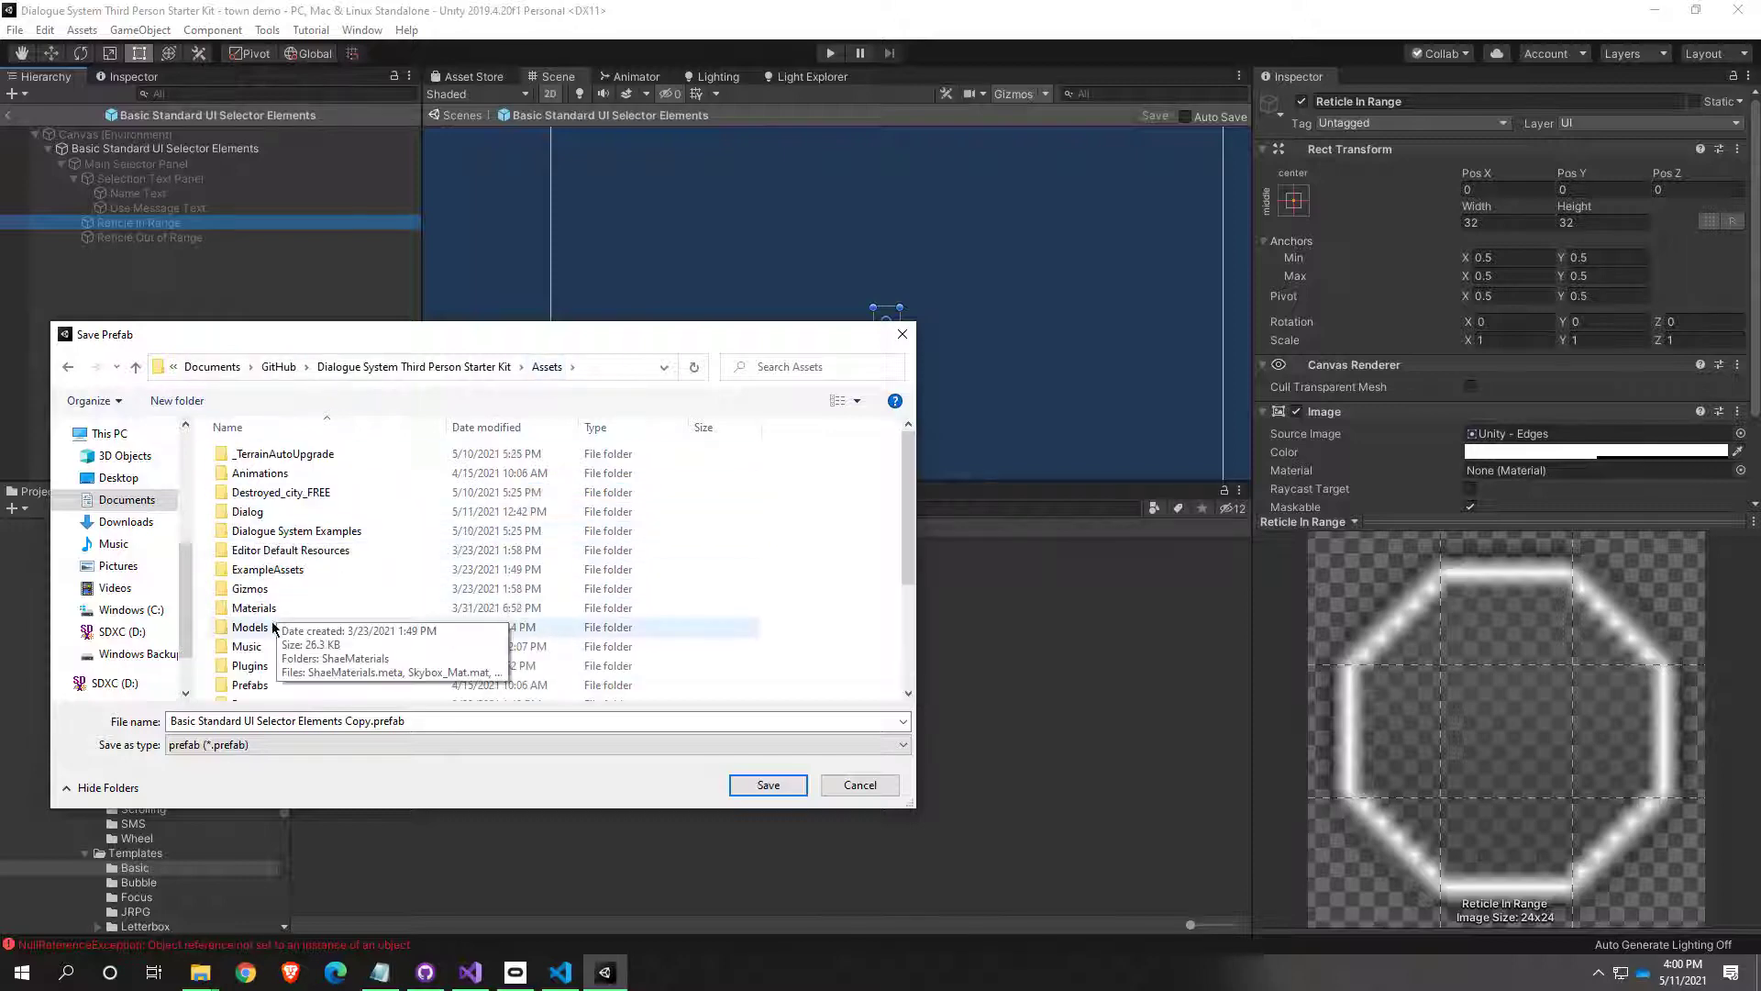
pyautogui.doubleClick(266, 683)
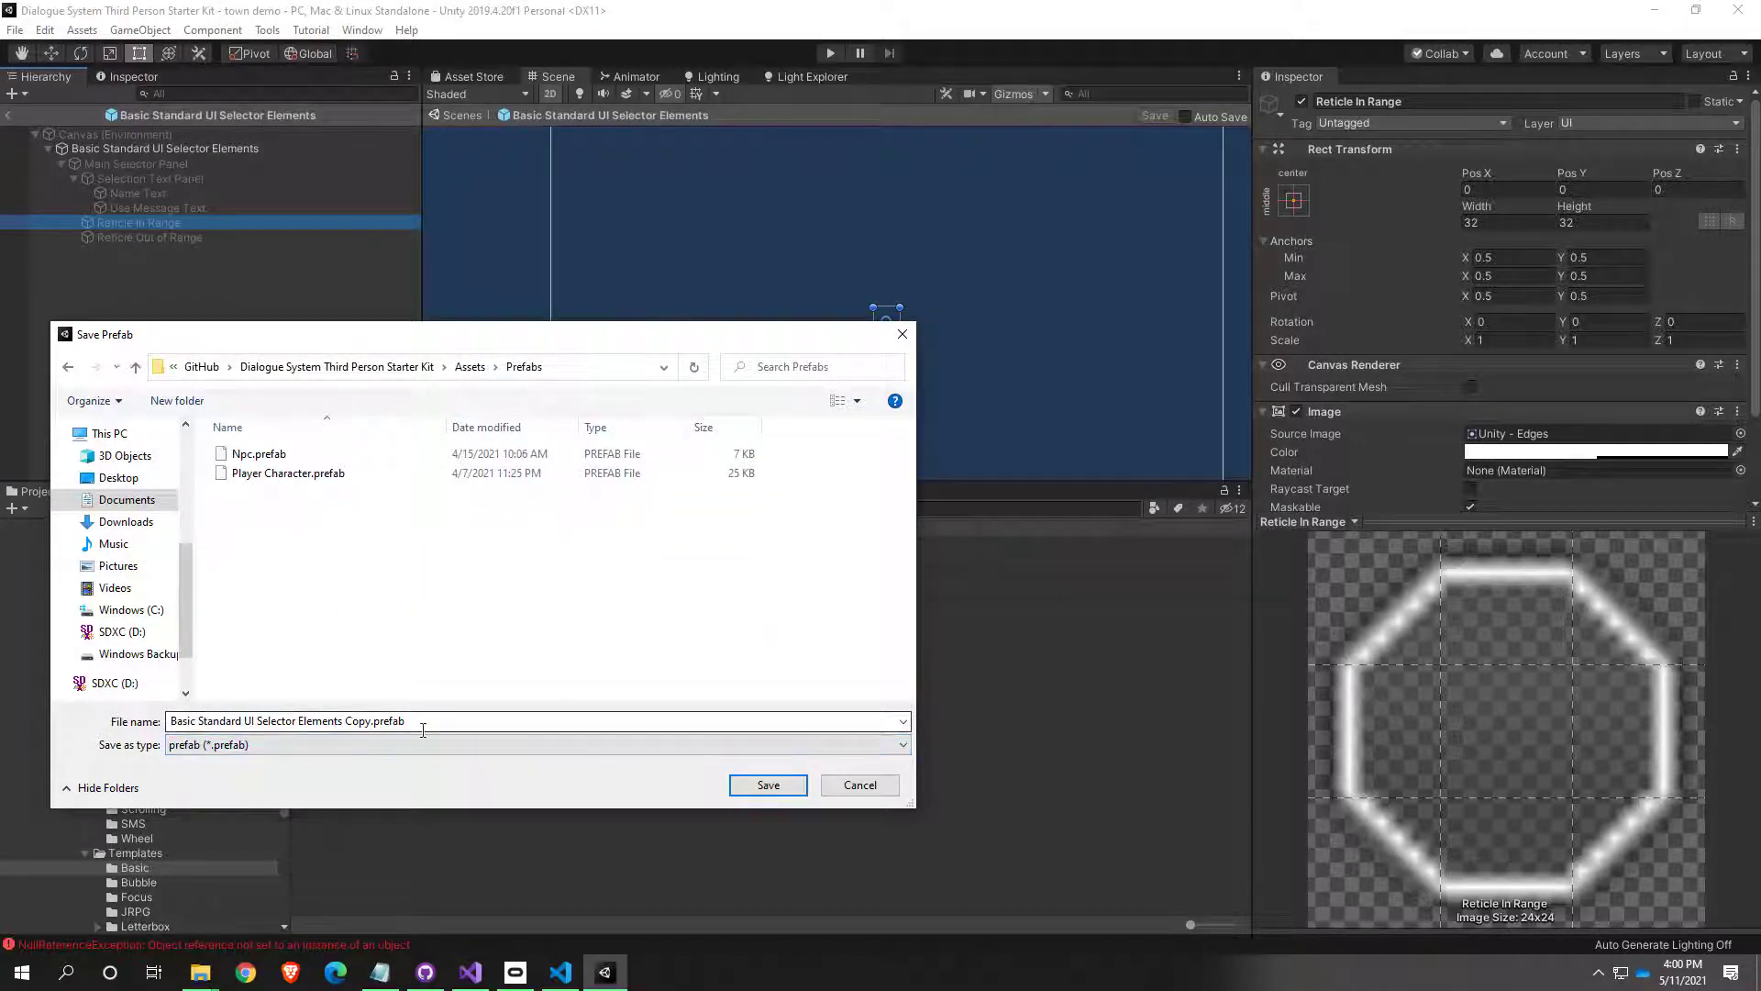
pyautogui.click(363, 722)
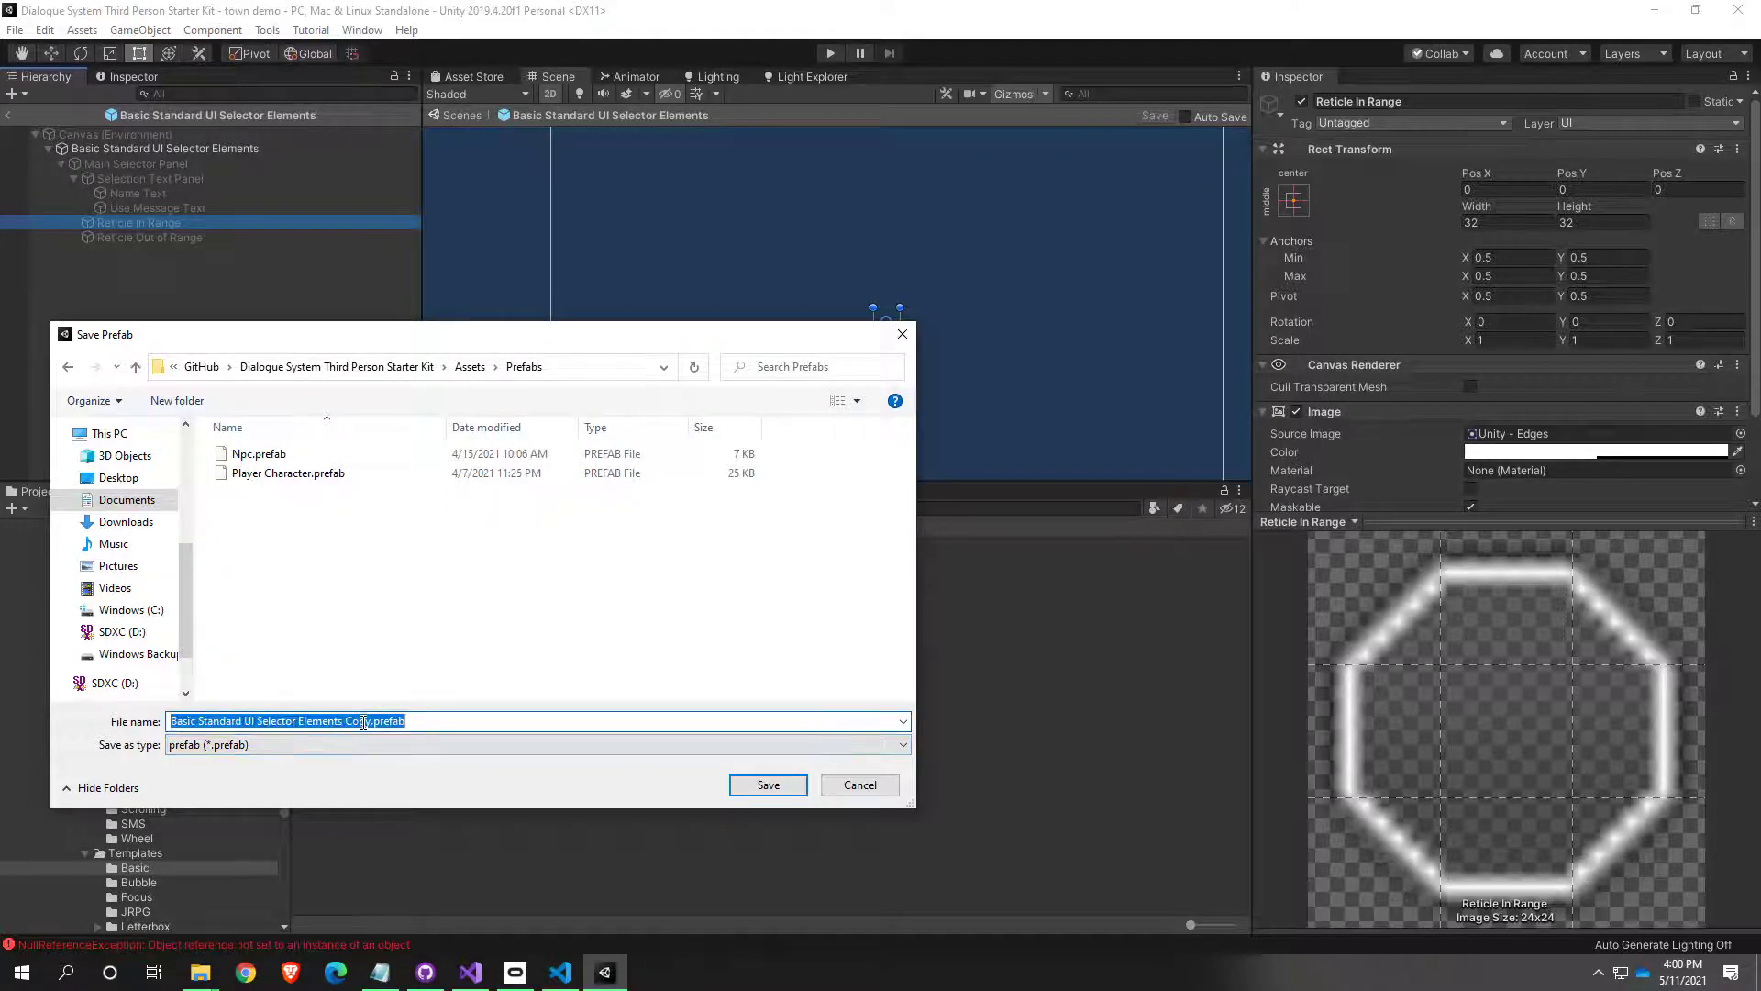
pyautogui.doubleClick(363, 722)
pyautogui.click(364, 722)
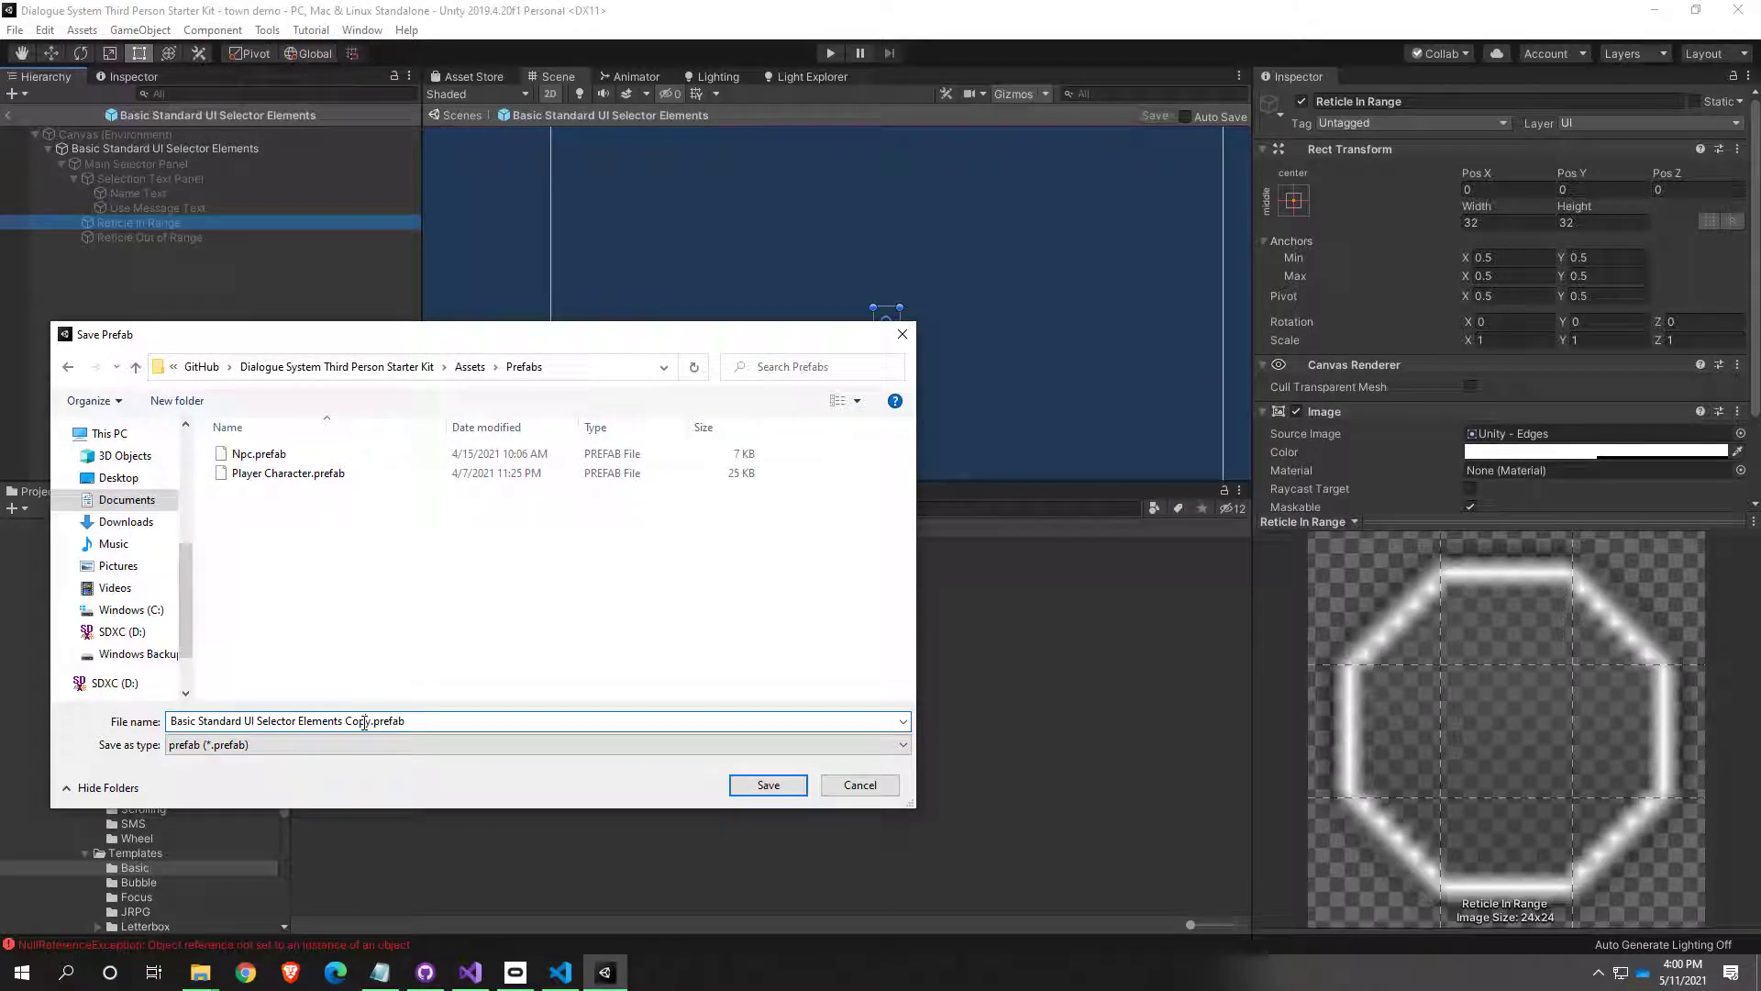
pyautogui.click(766, 786)
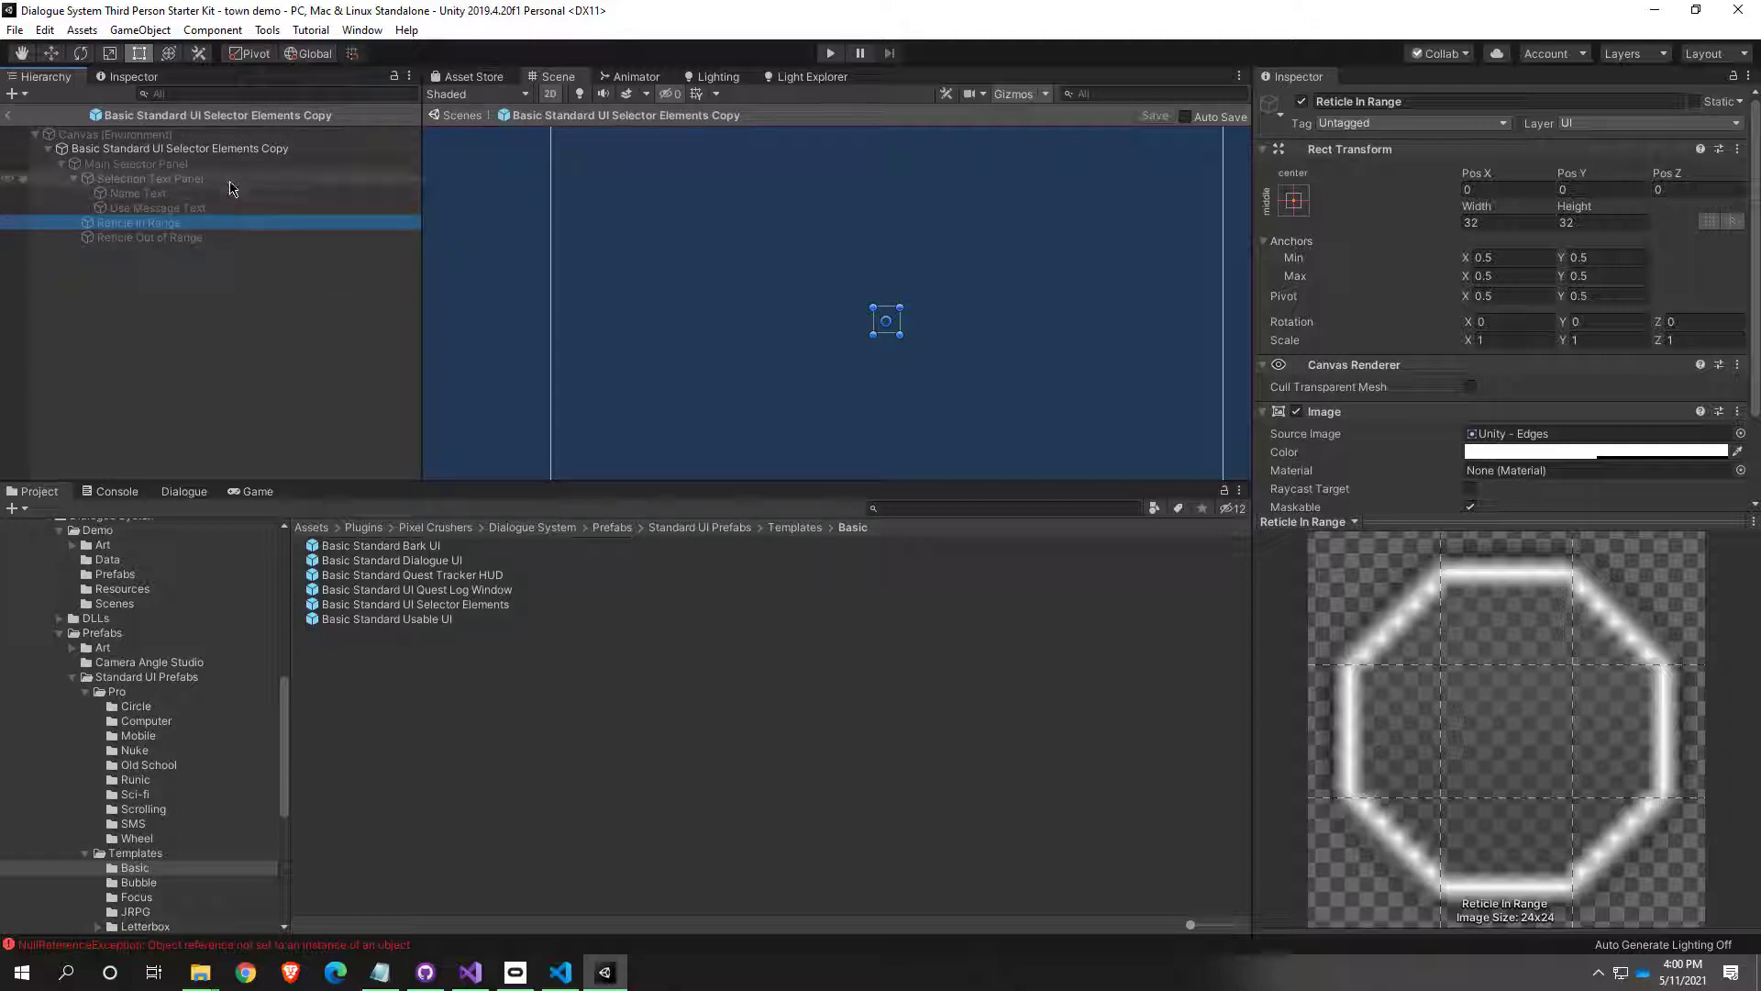
# Step: Disable the Image component of Reticle In Range in the copied prefab, save it, and return to the town demo scene
pyautogui.click(168, 241)
pyautogui.click(157, 227)
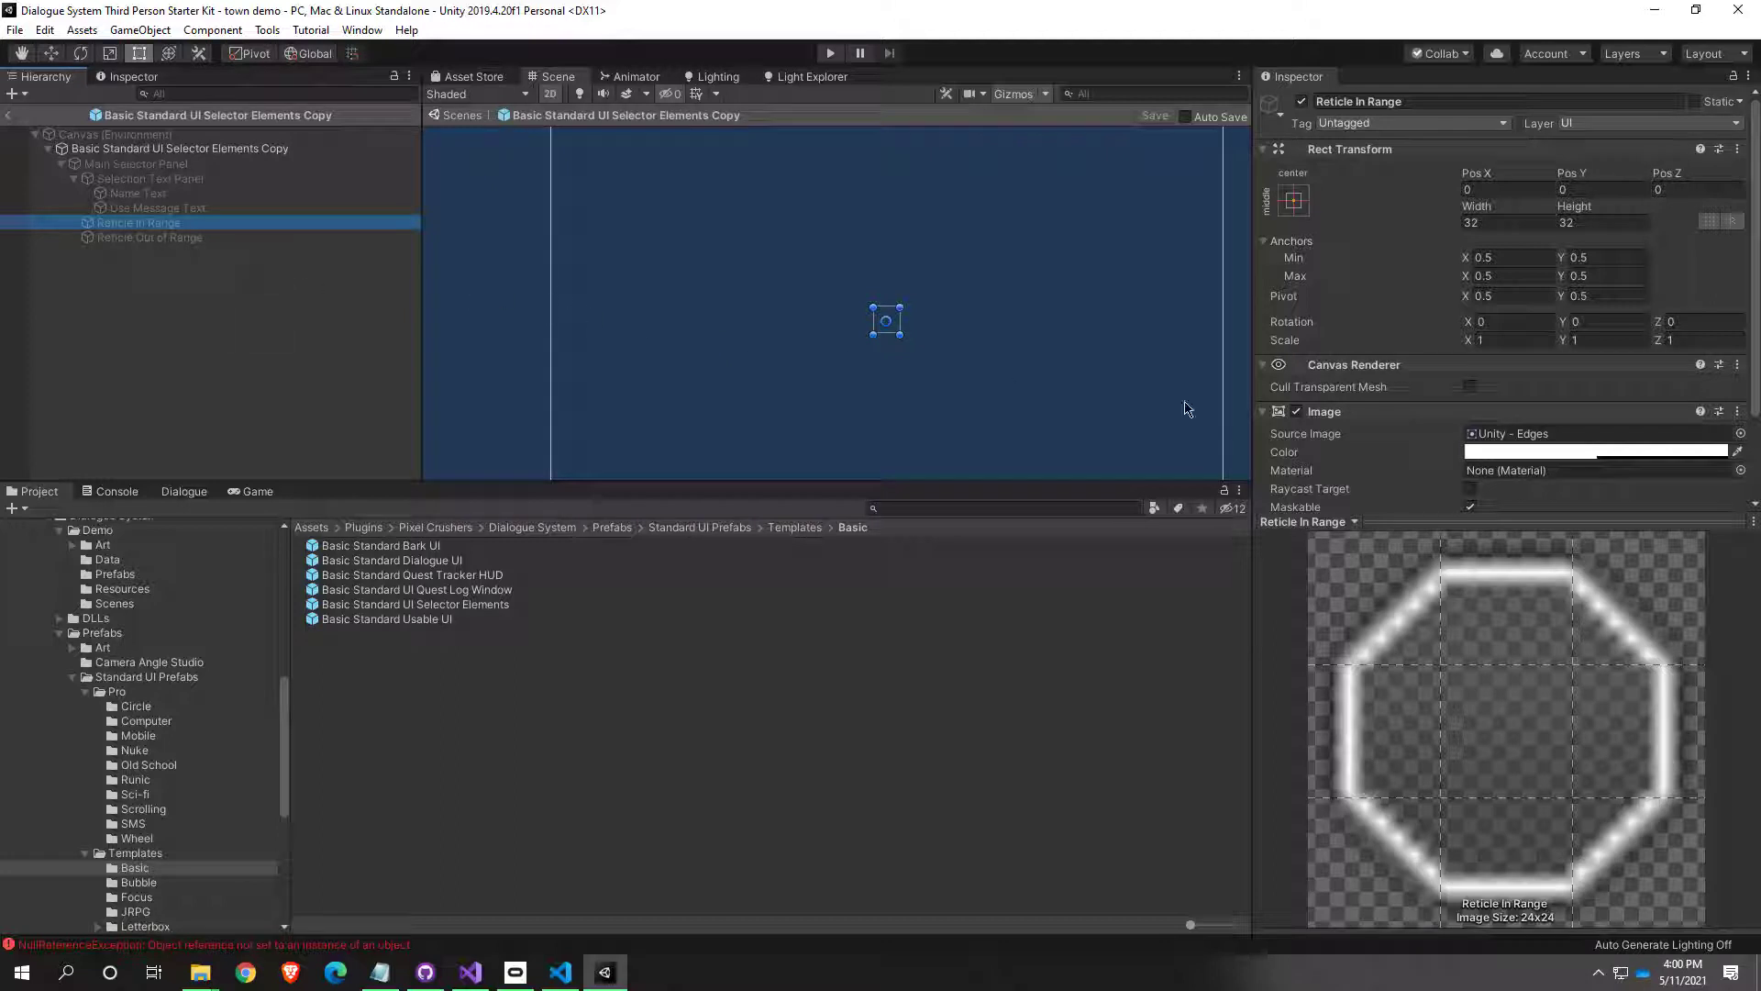
pyautogui.click(1298, 411)
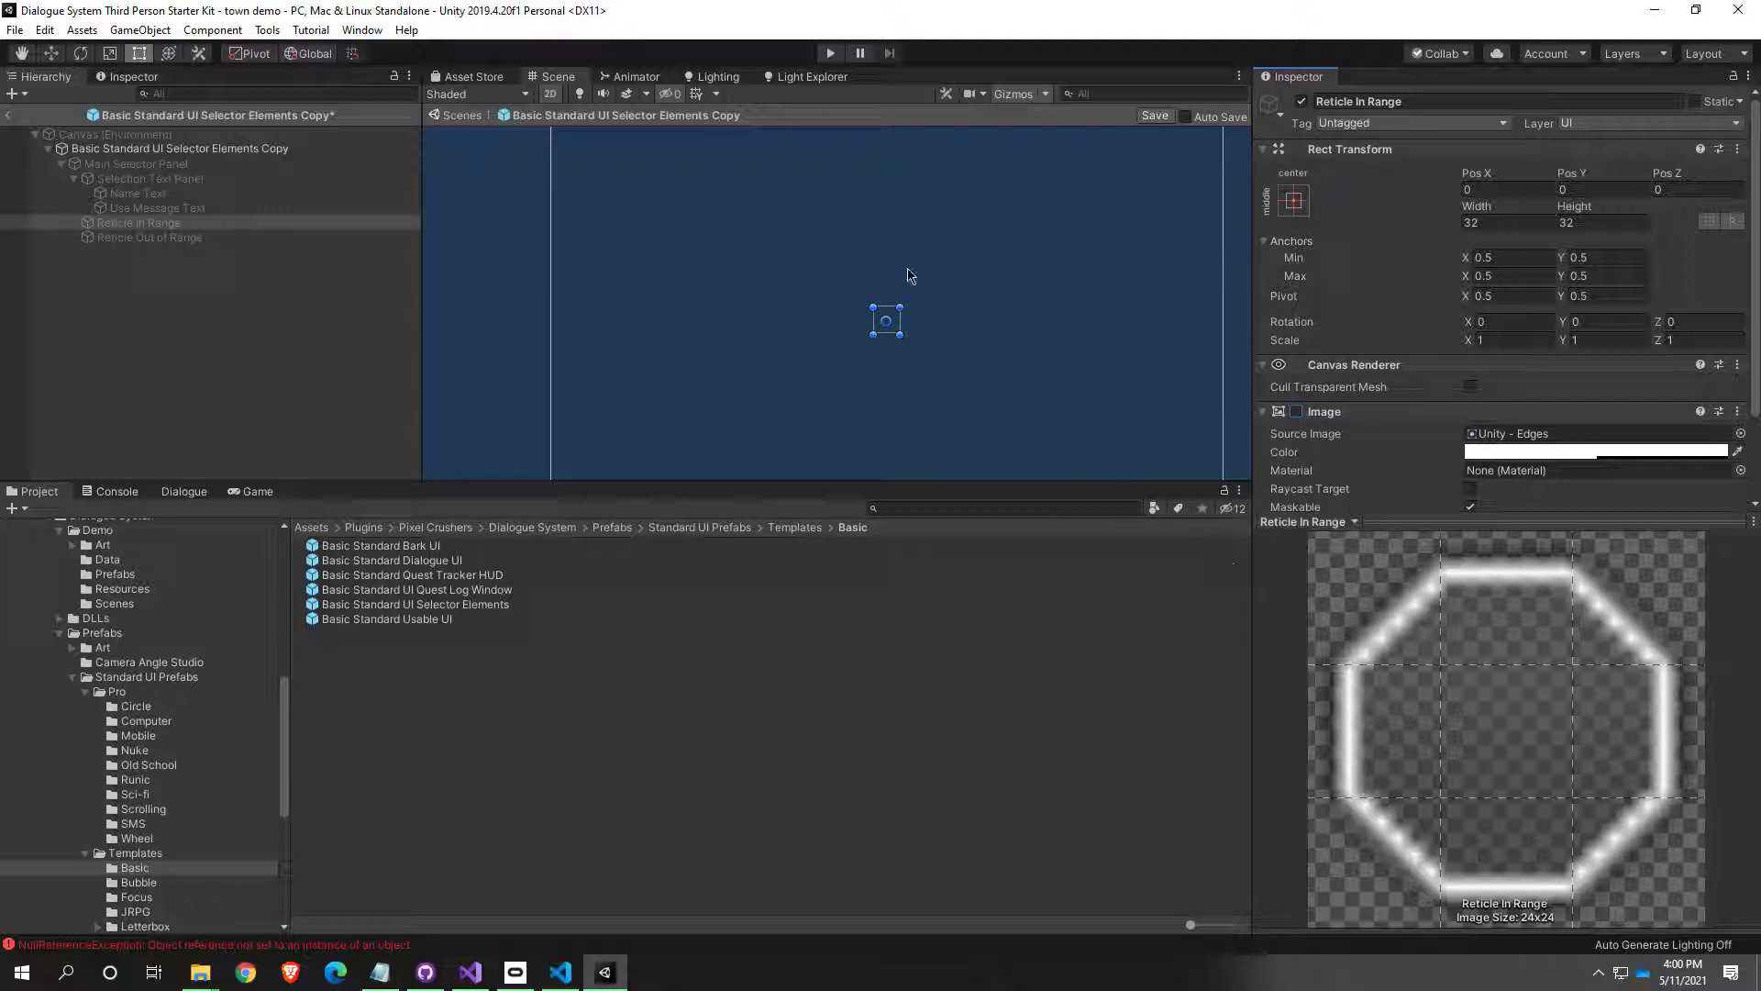
pyautogui.hotkey('ctrl', 's')
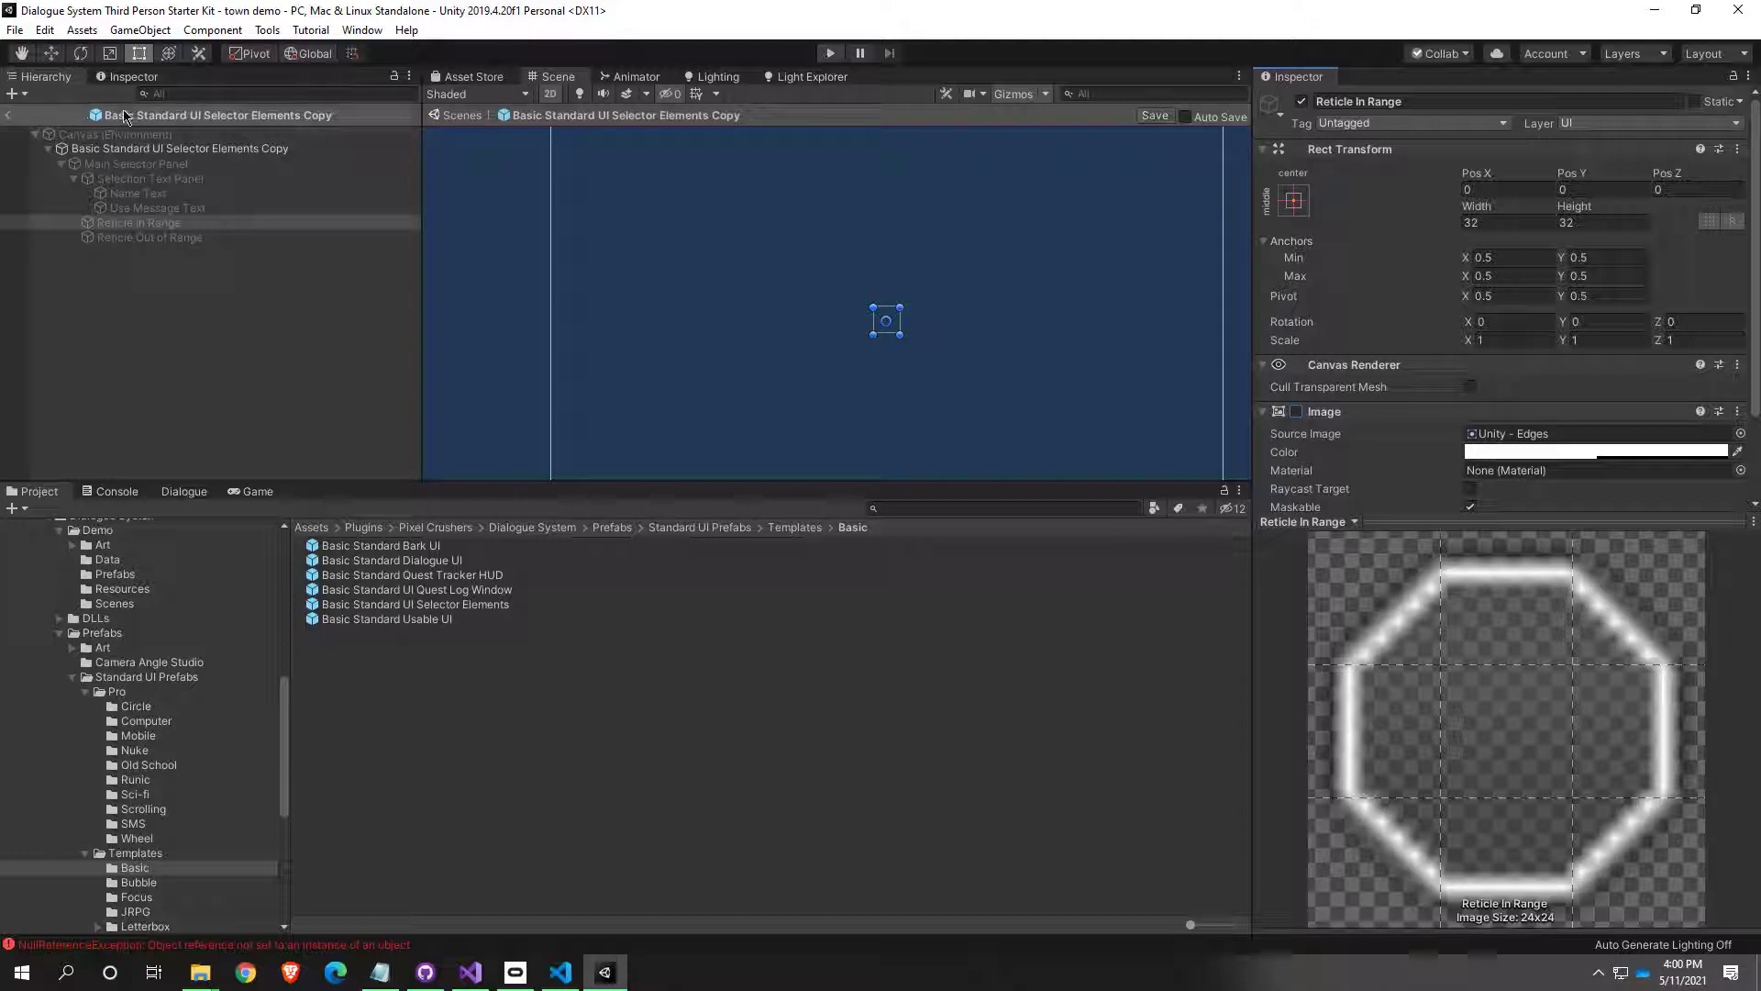
pyautogui.click(6, 119)
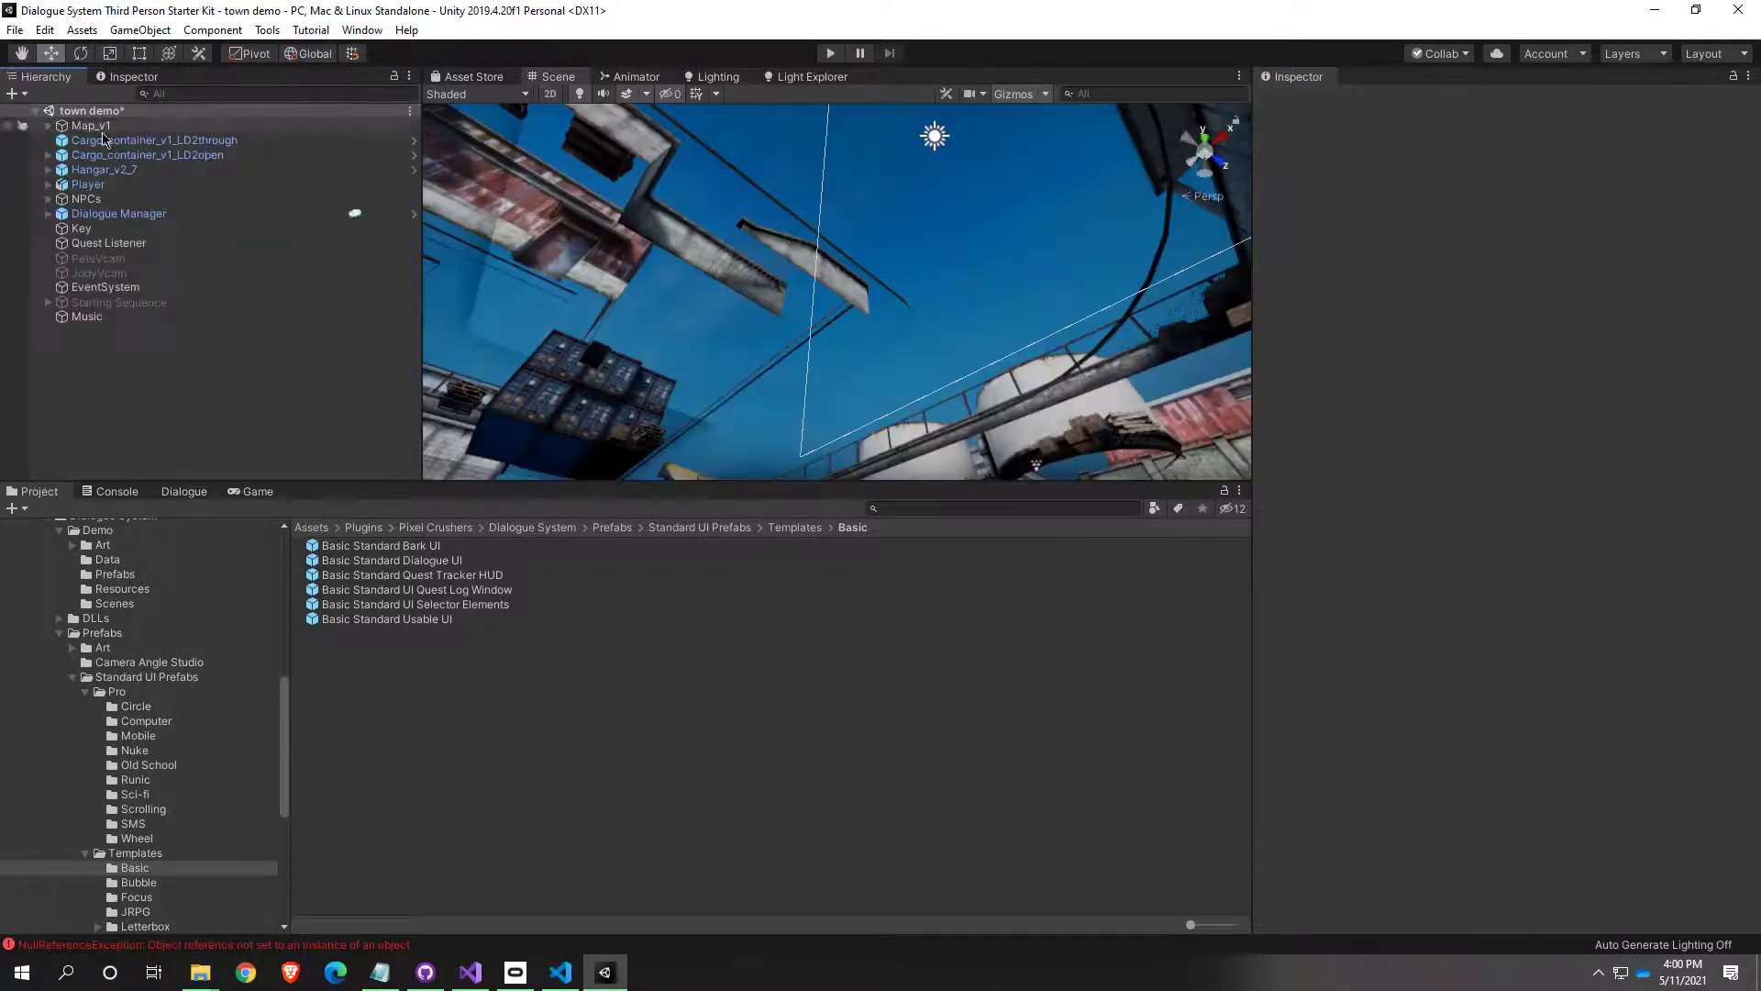
# Step: Play the scene, approach the construction-worker NPC to check whether the in-range reticle is displayed, and stop playing
pyautogui.moveTo(858, 228); pyautogui.dragTo(857, 365, button='right')
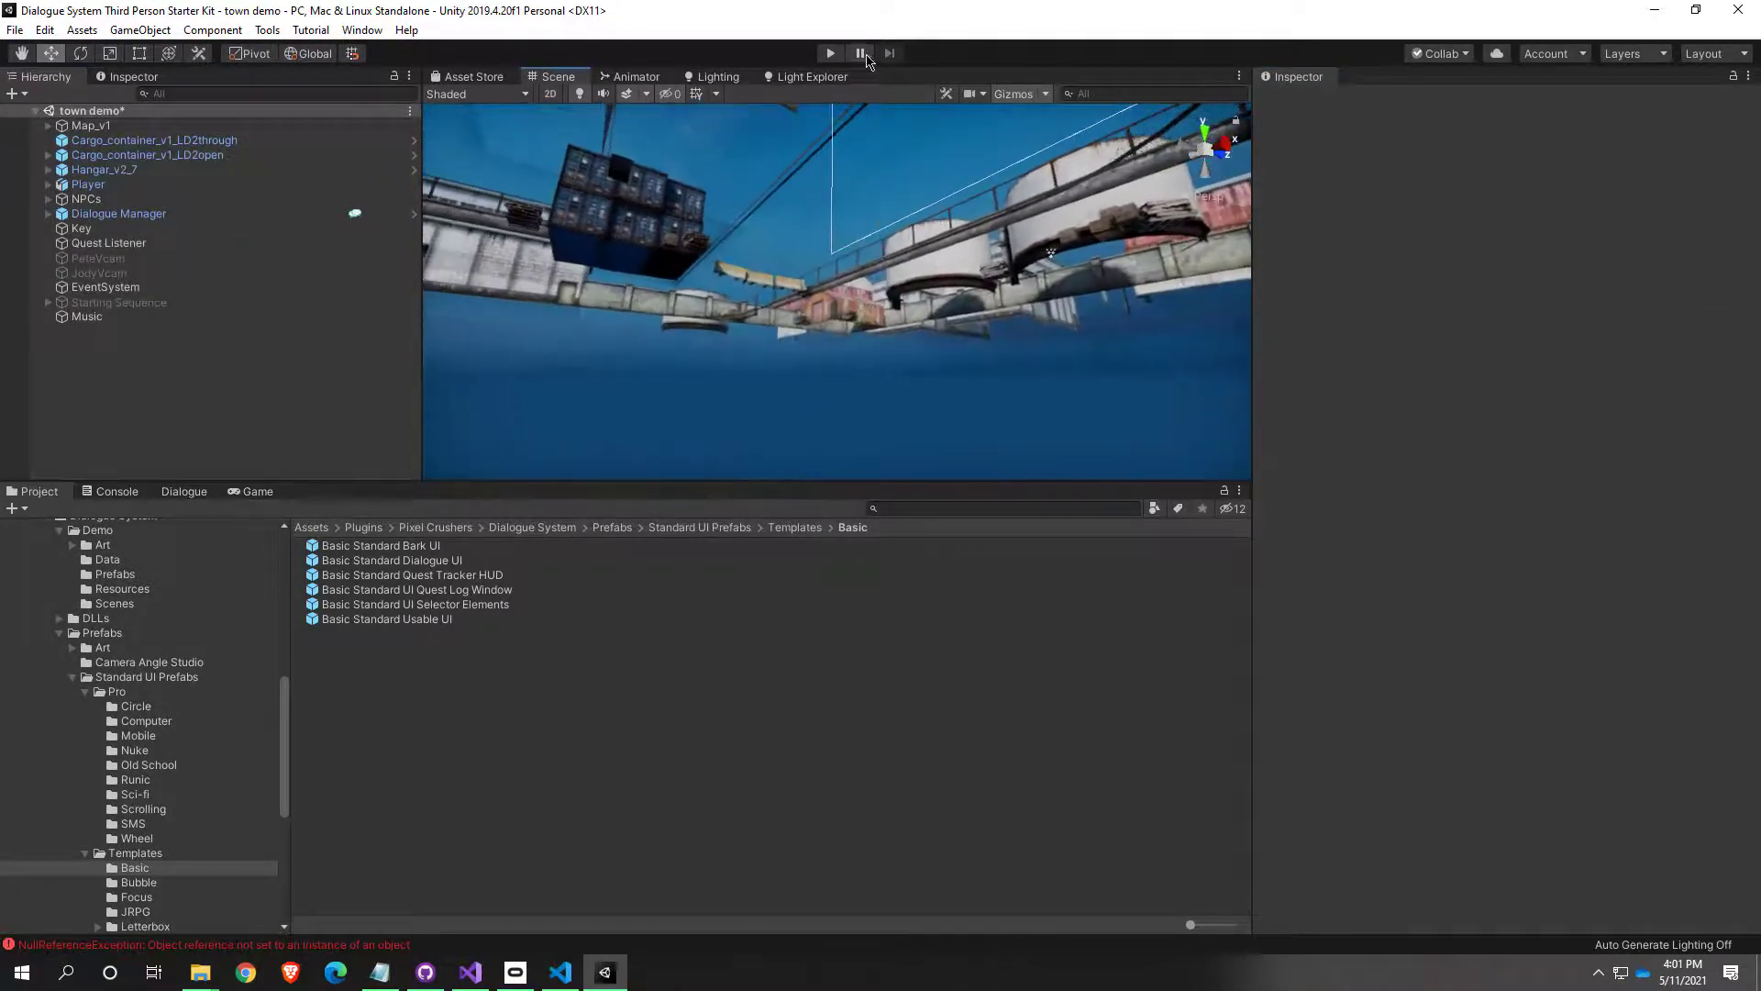
pyautogui.click(830, 52)
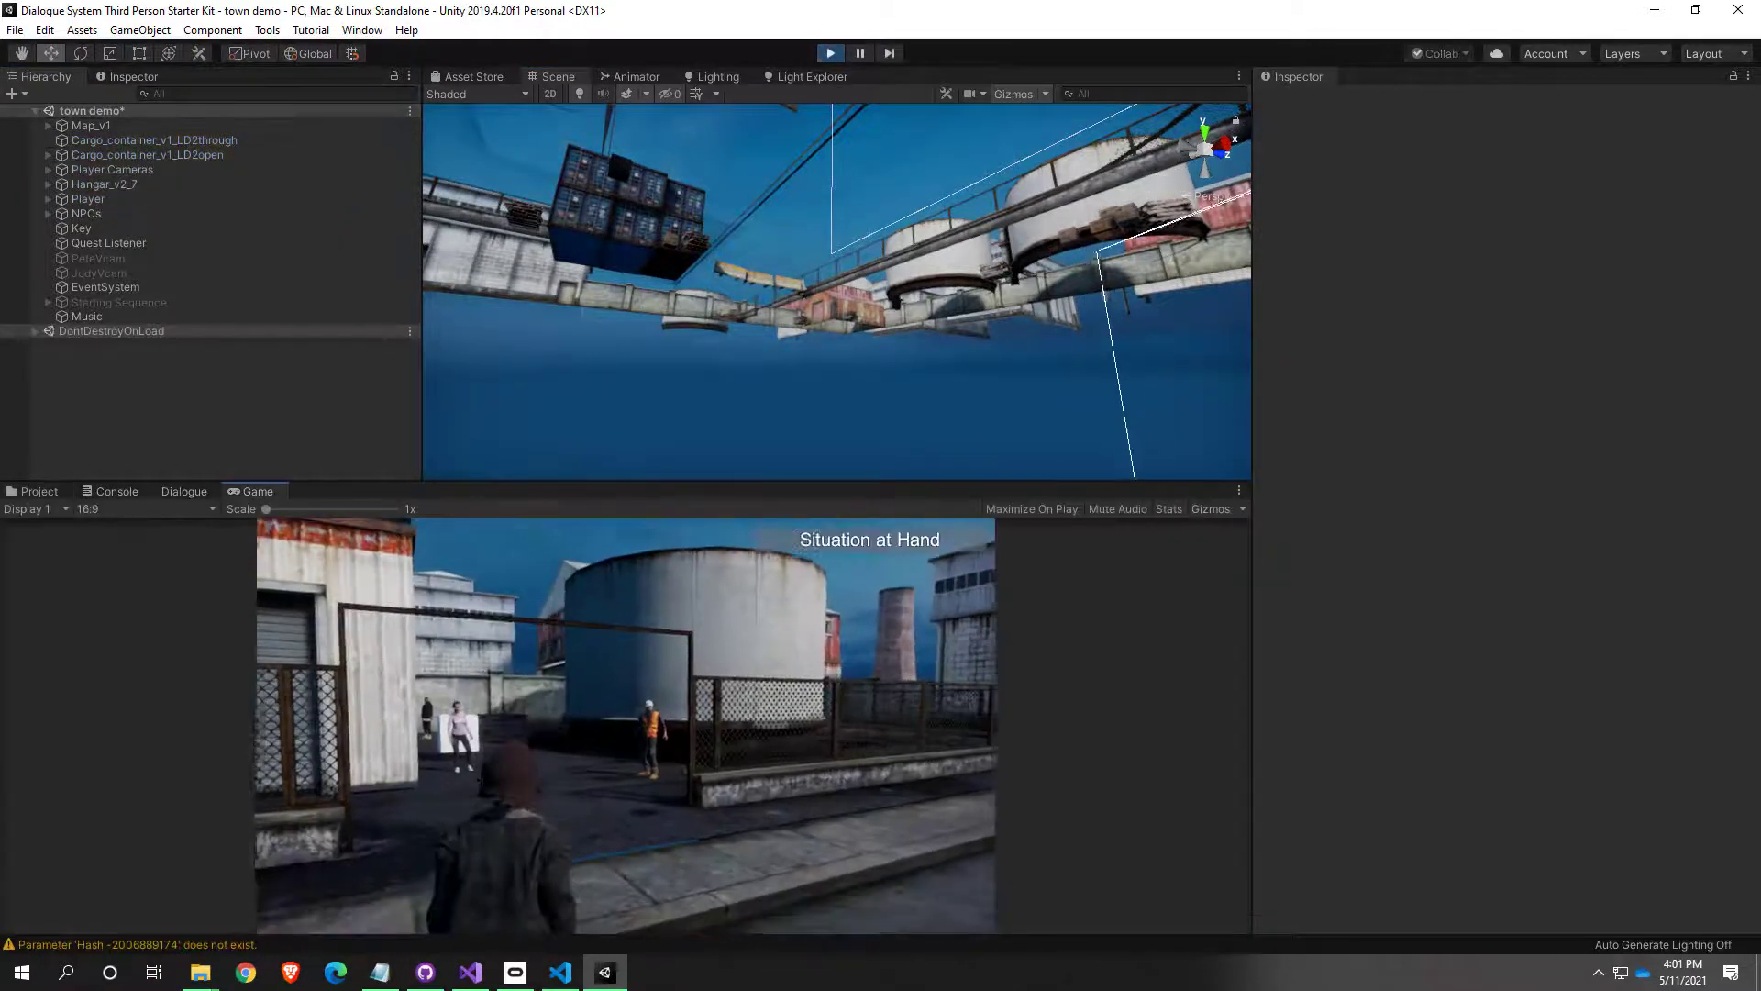
pyautogui.press('w')
pyautogui.press('w')
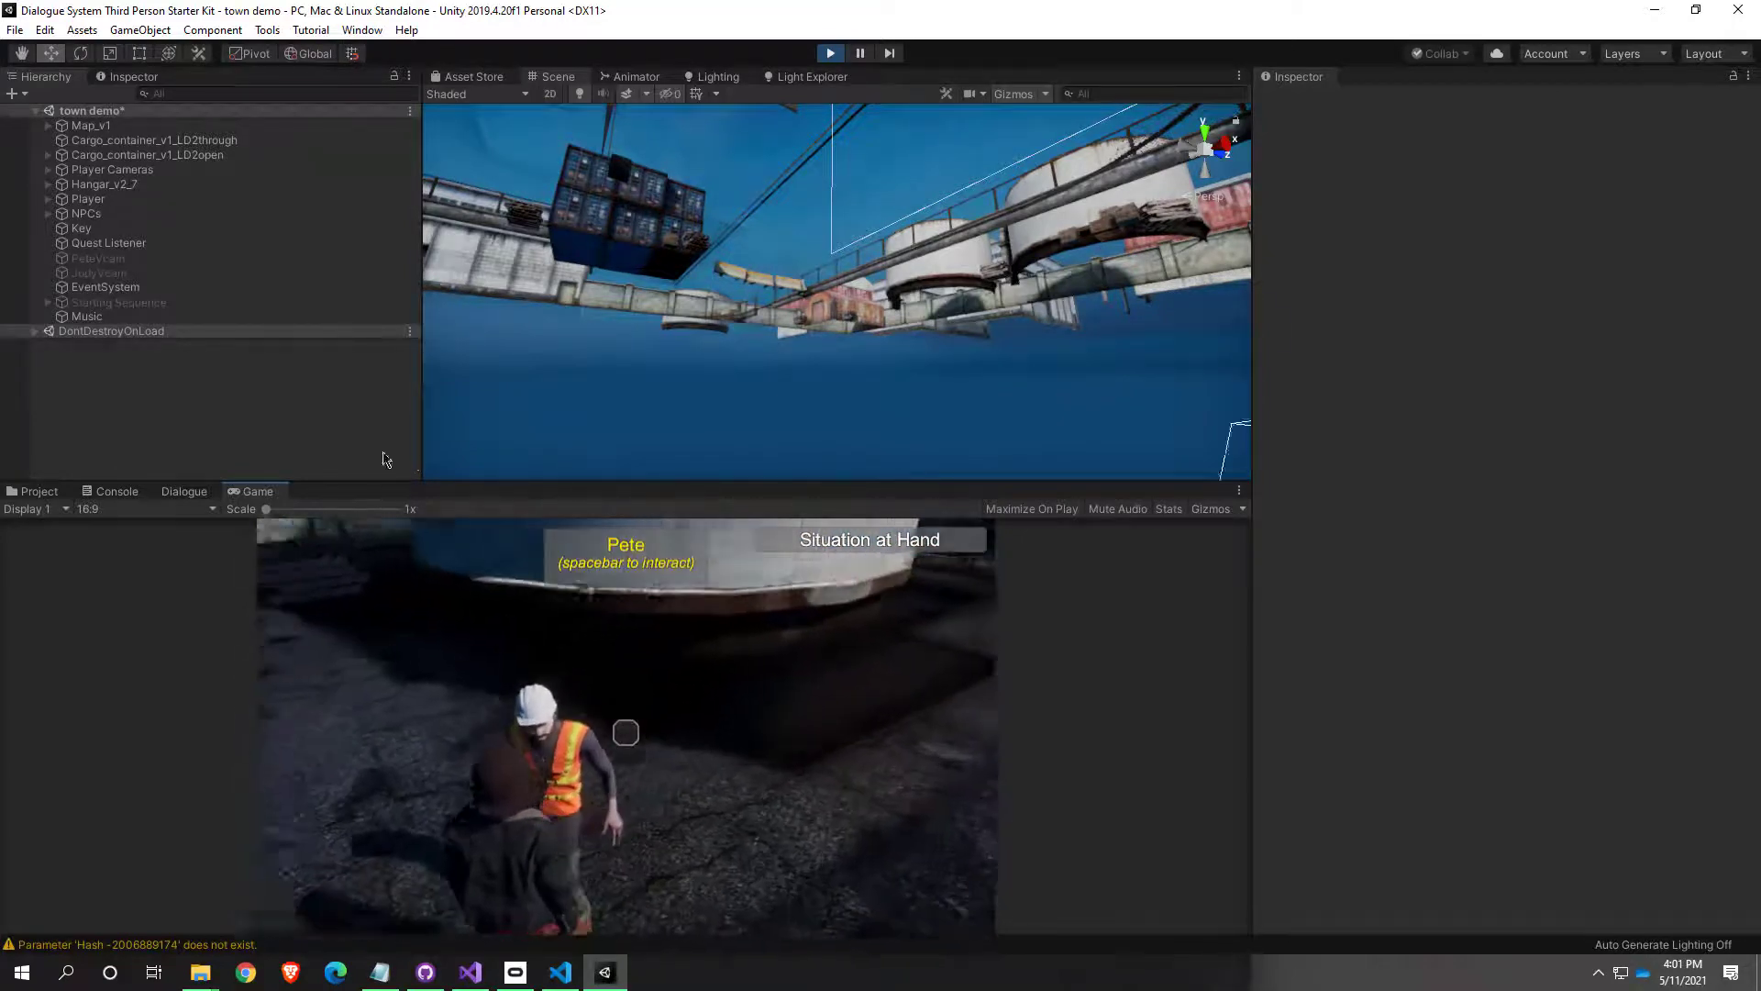
pyautogui.click(830, 55)
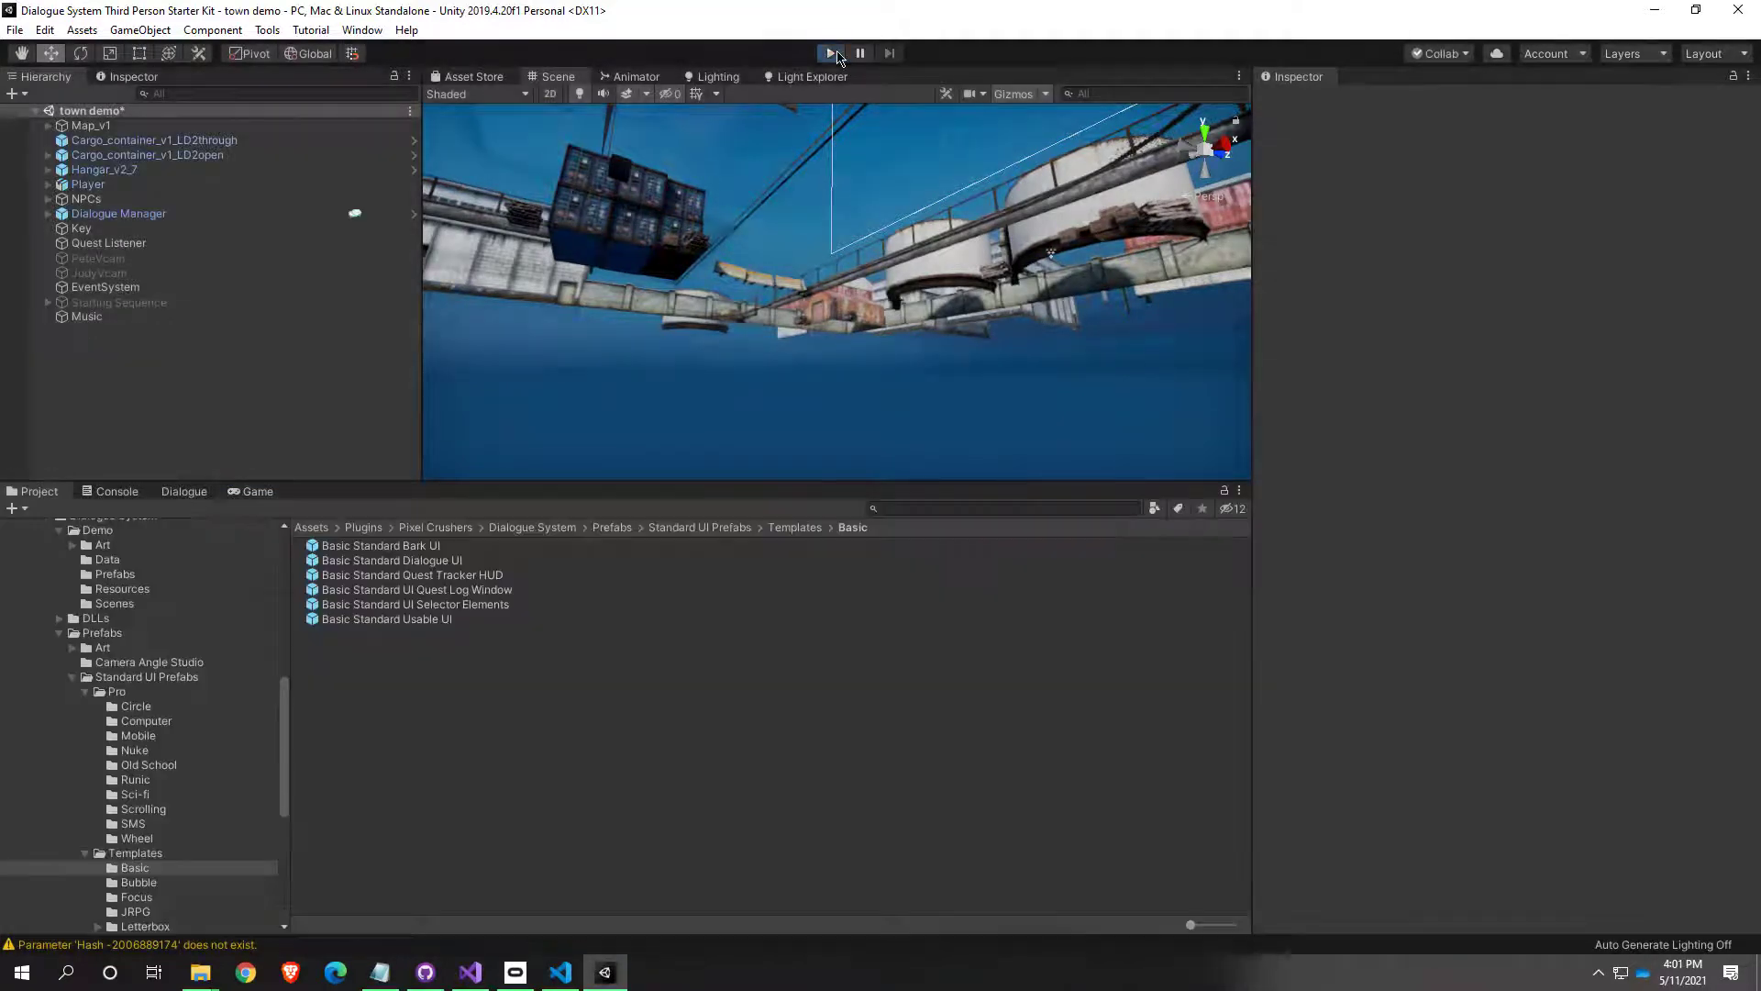
# Step: Inspect the Dialogue Manager's Instantiate Prefabs list and locate the source asset of Element 0
pyautogui.click(102, 214)
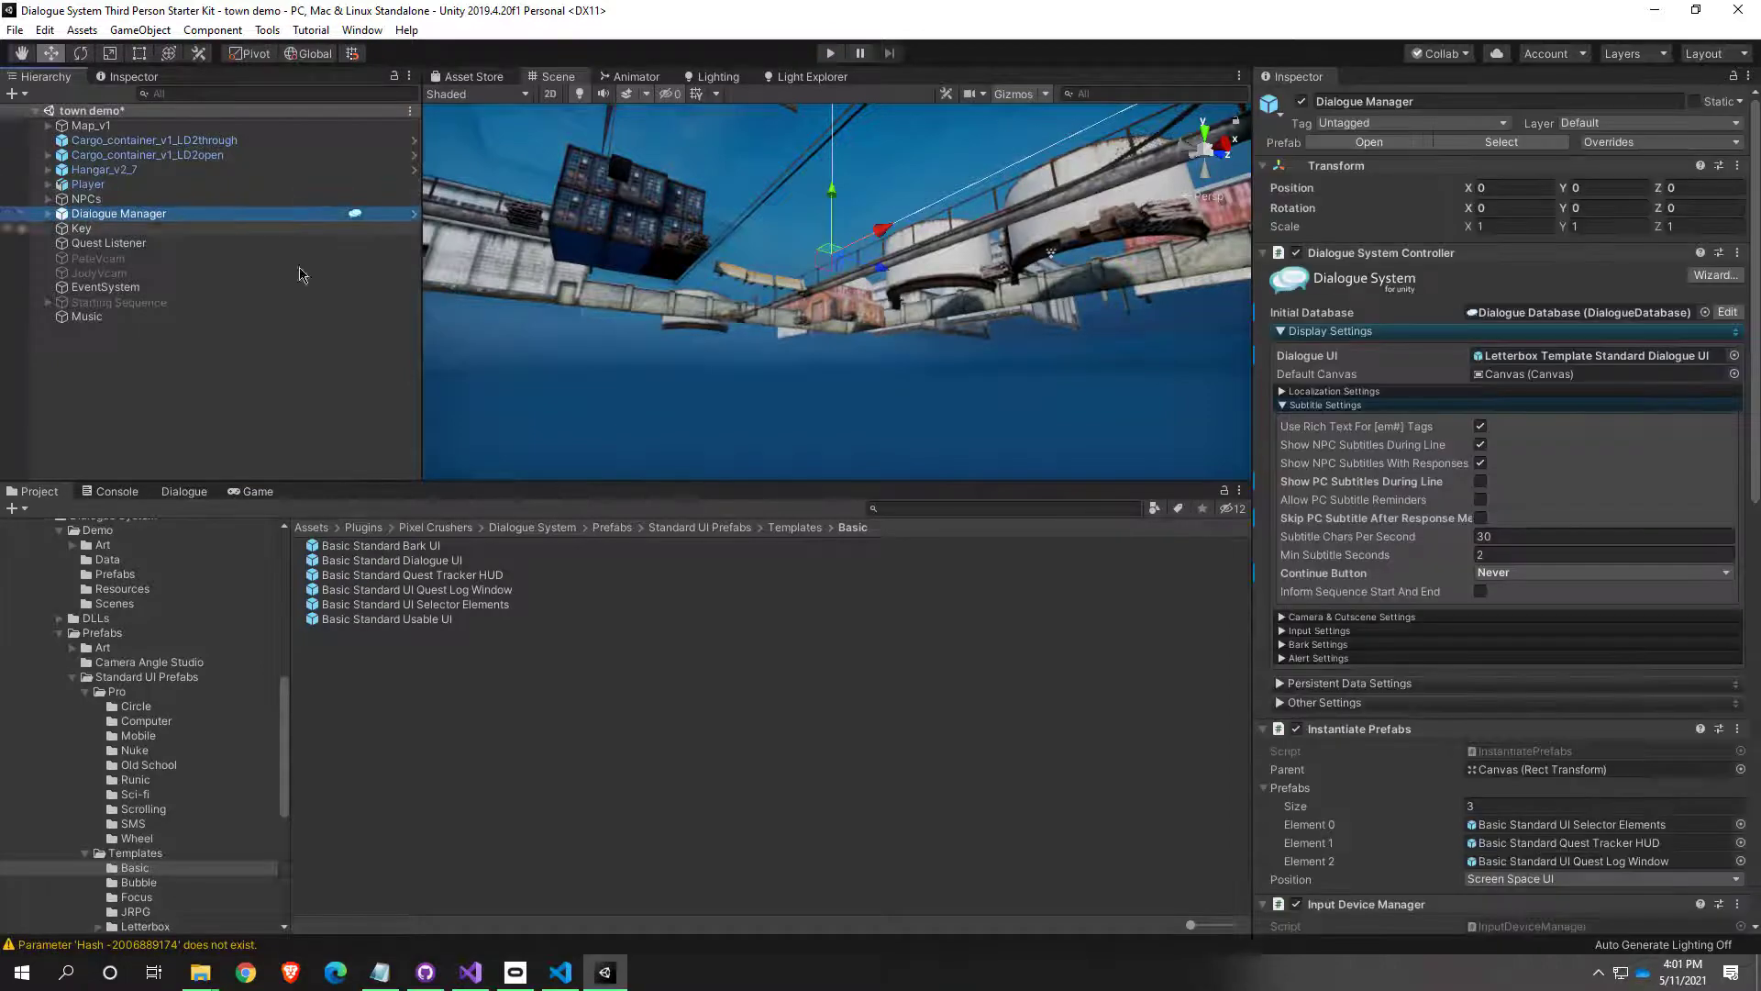
pyautogui.scroll(-5, 1598, 535)
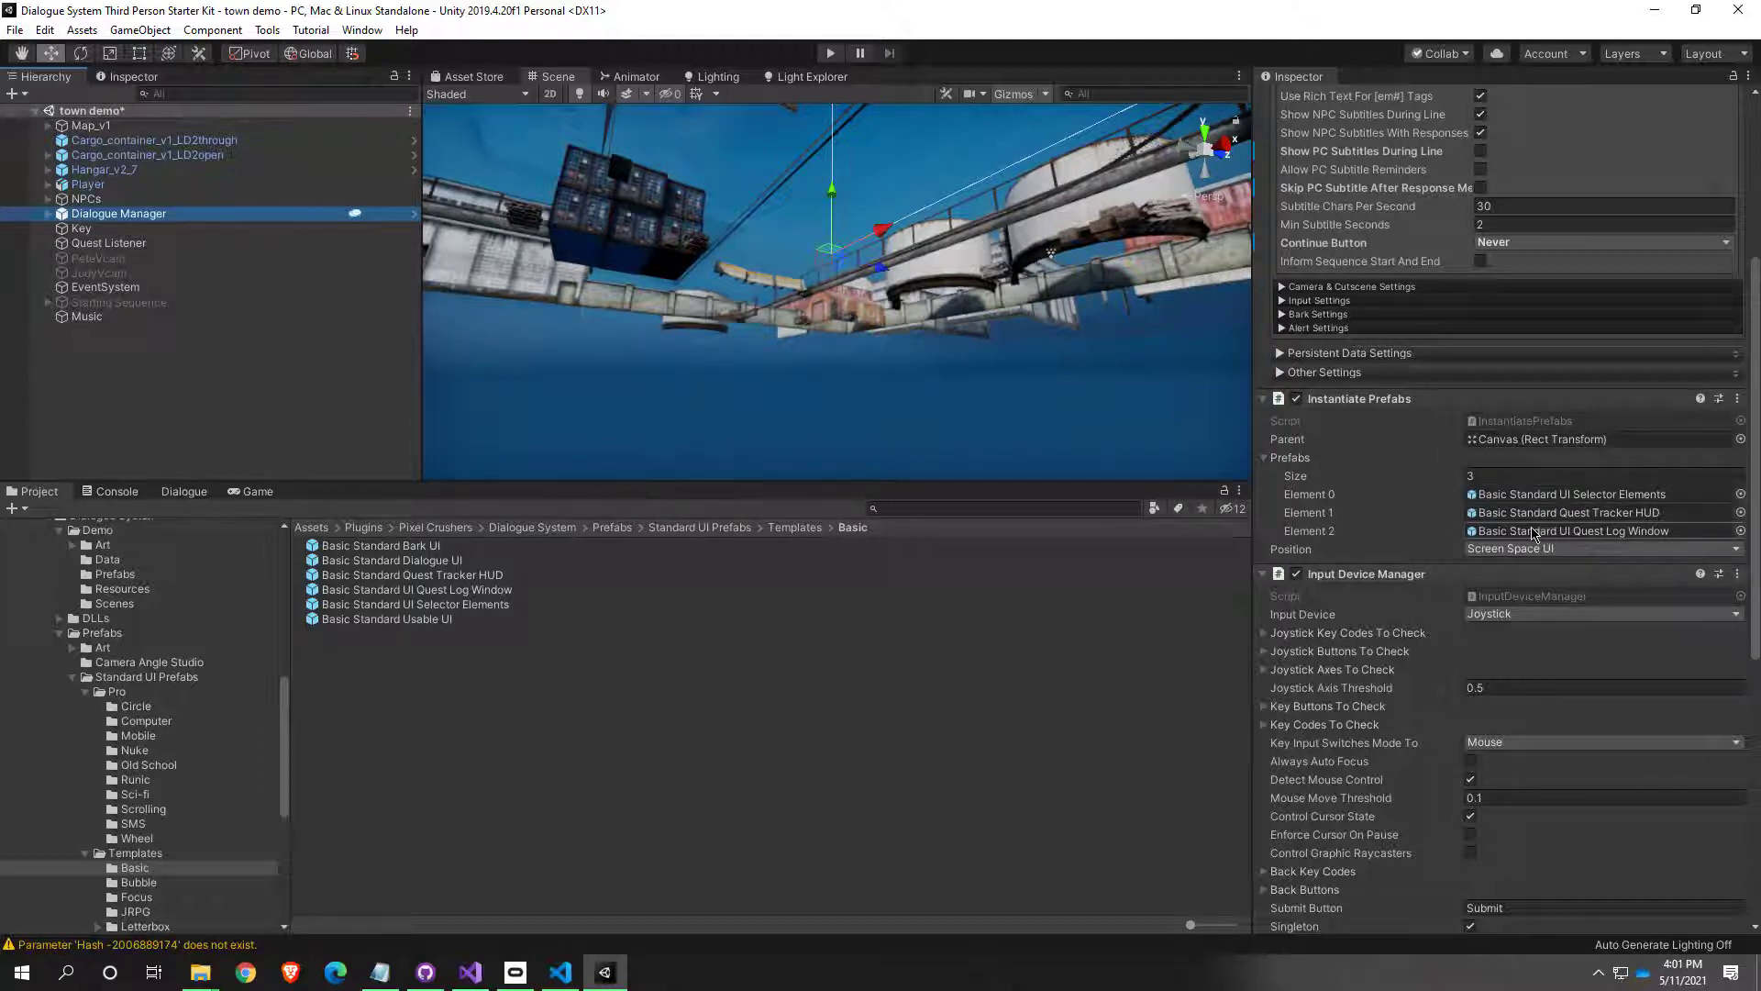
pyautogui.click(1559, 496)
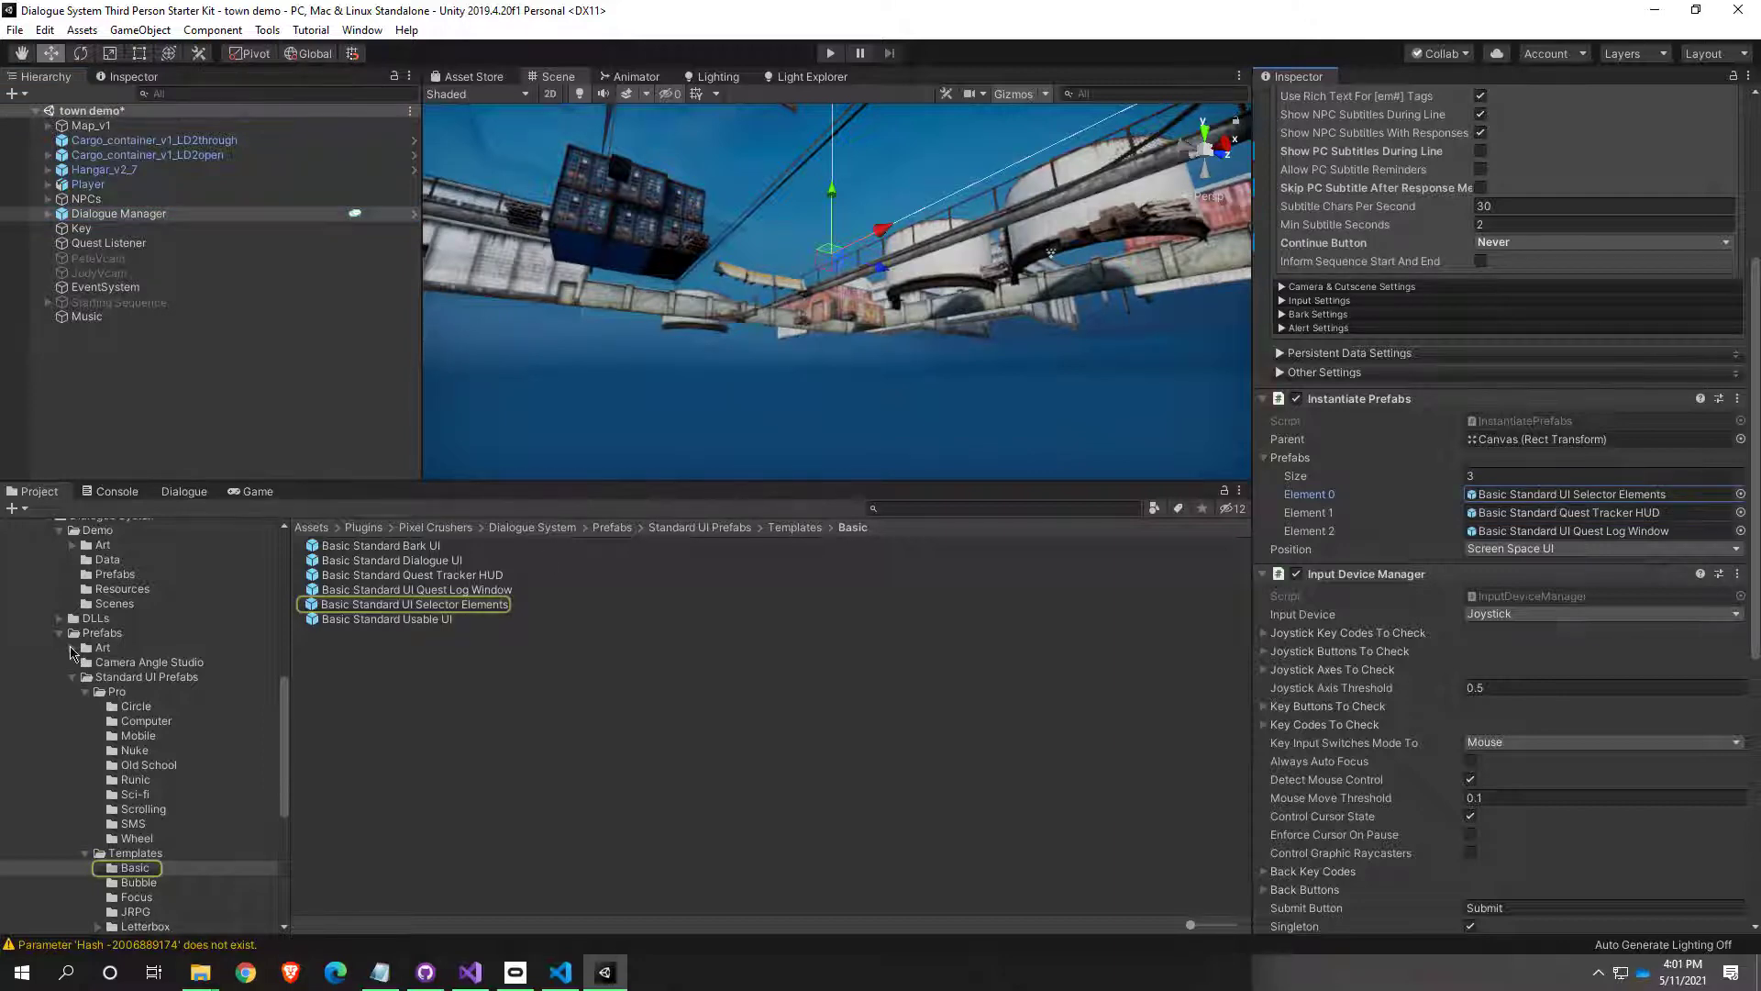
# Step: Assign Basic Standard UI Selector Elements Copy from Assets/Prefabs to Element 0 of the Dialogue Manager's Instantiate Prefabs list
pyautogui.scroll(10, 95, 624)
pyautogui.click(51, 559)
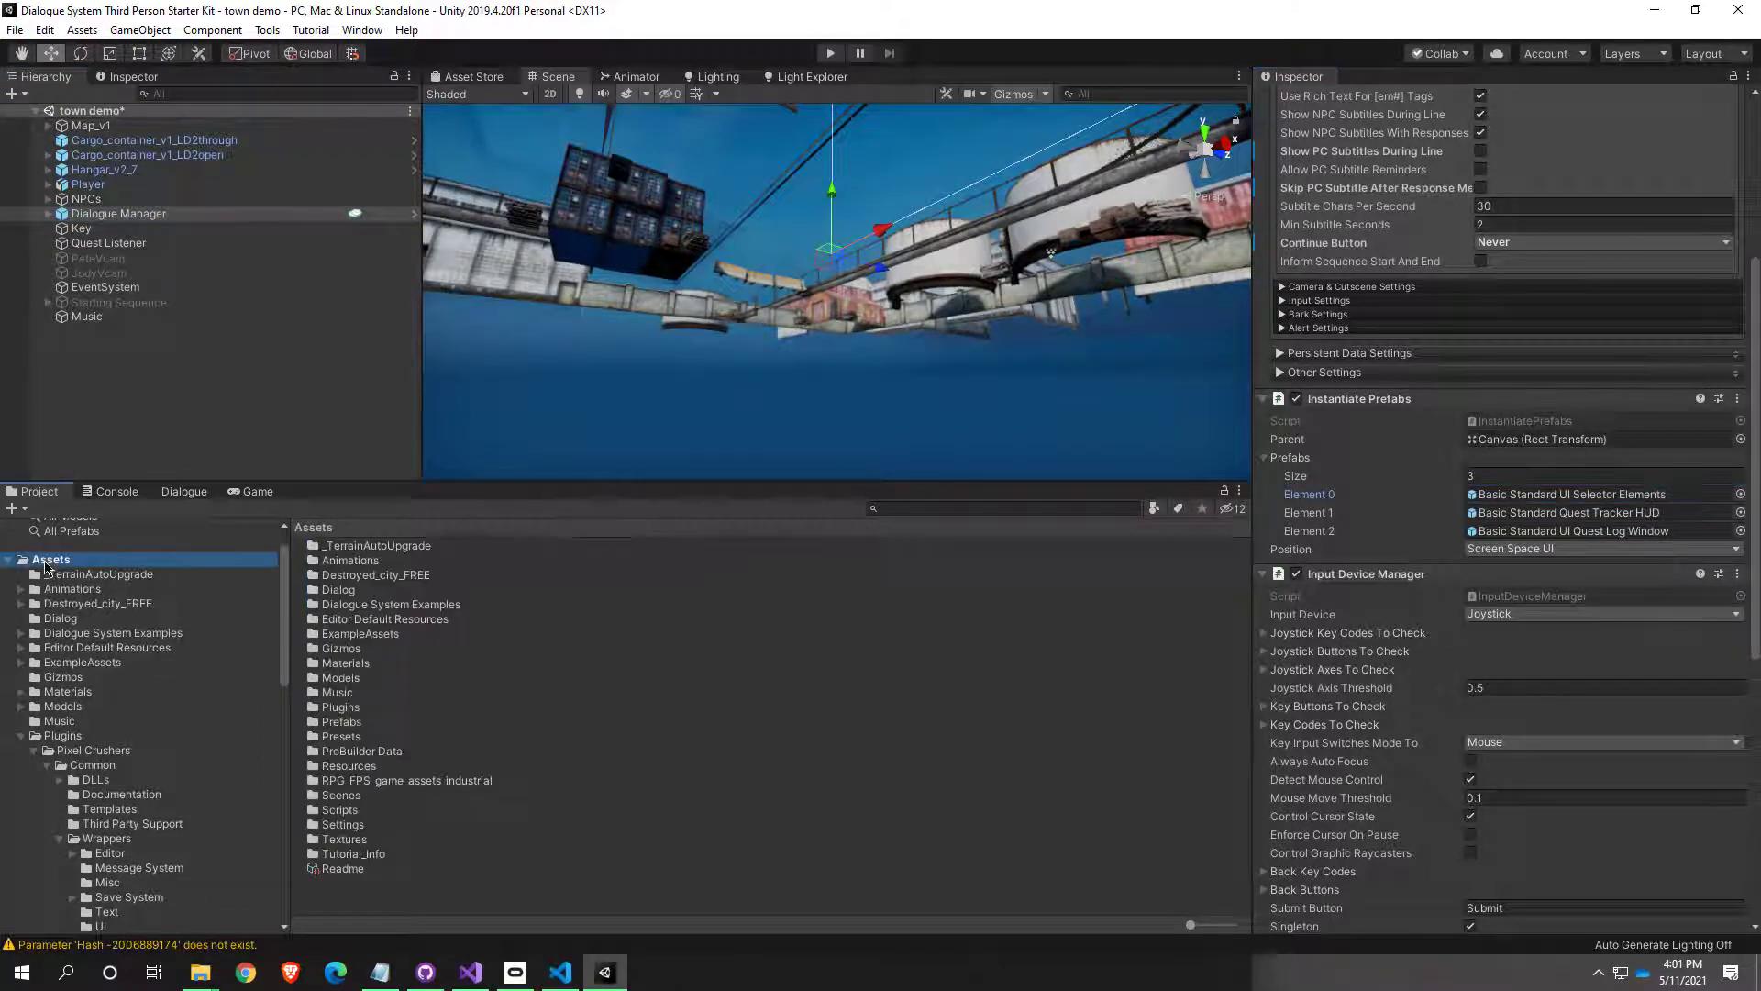
pyautogui.doubleClick(353, 723)
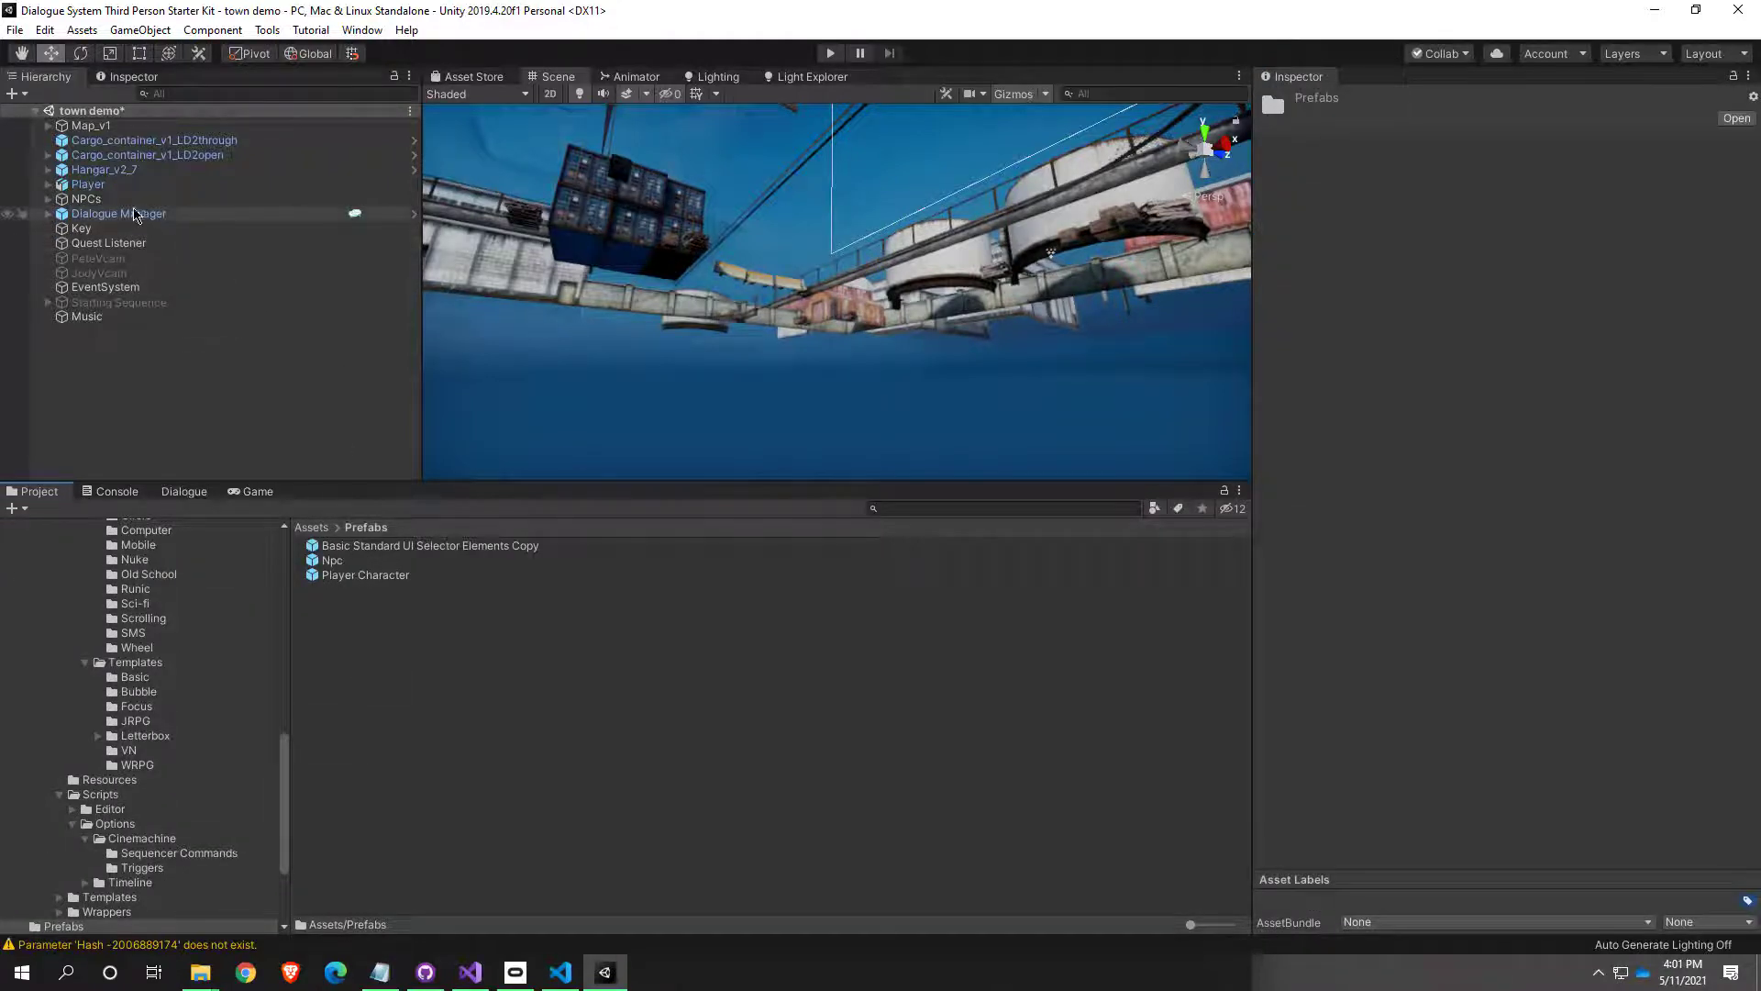
pyautogui.click(128, 214)
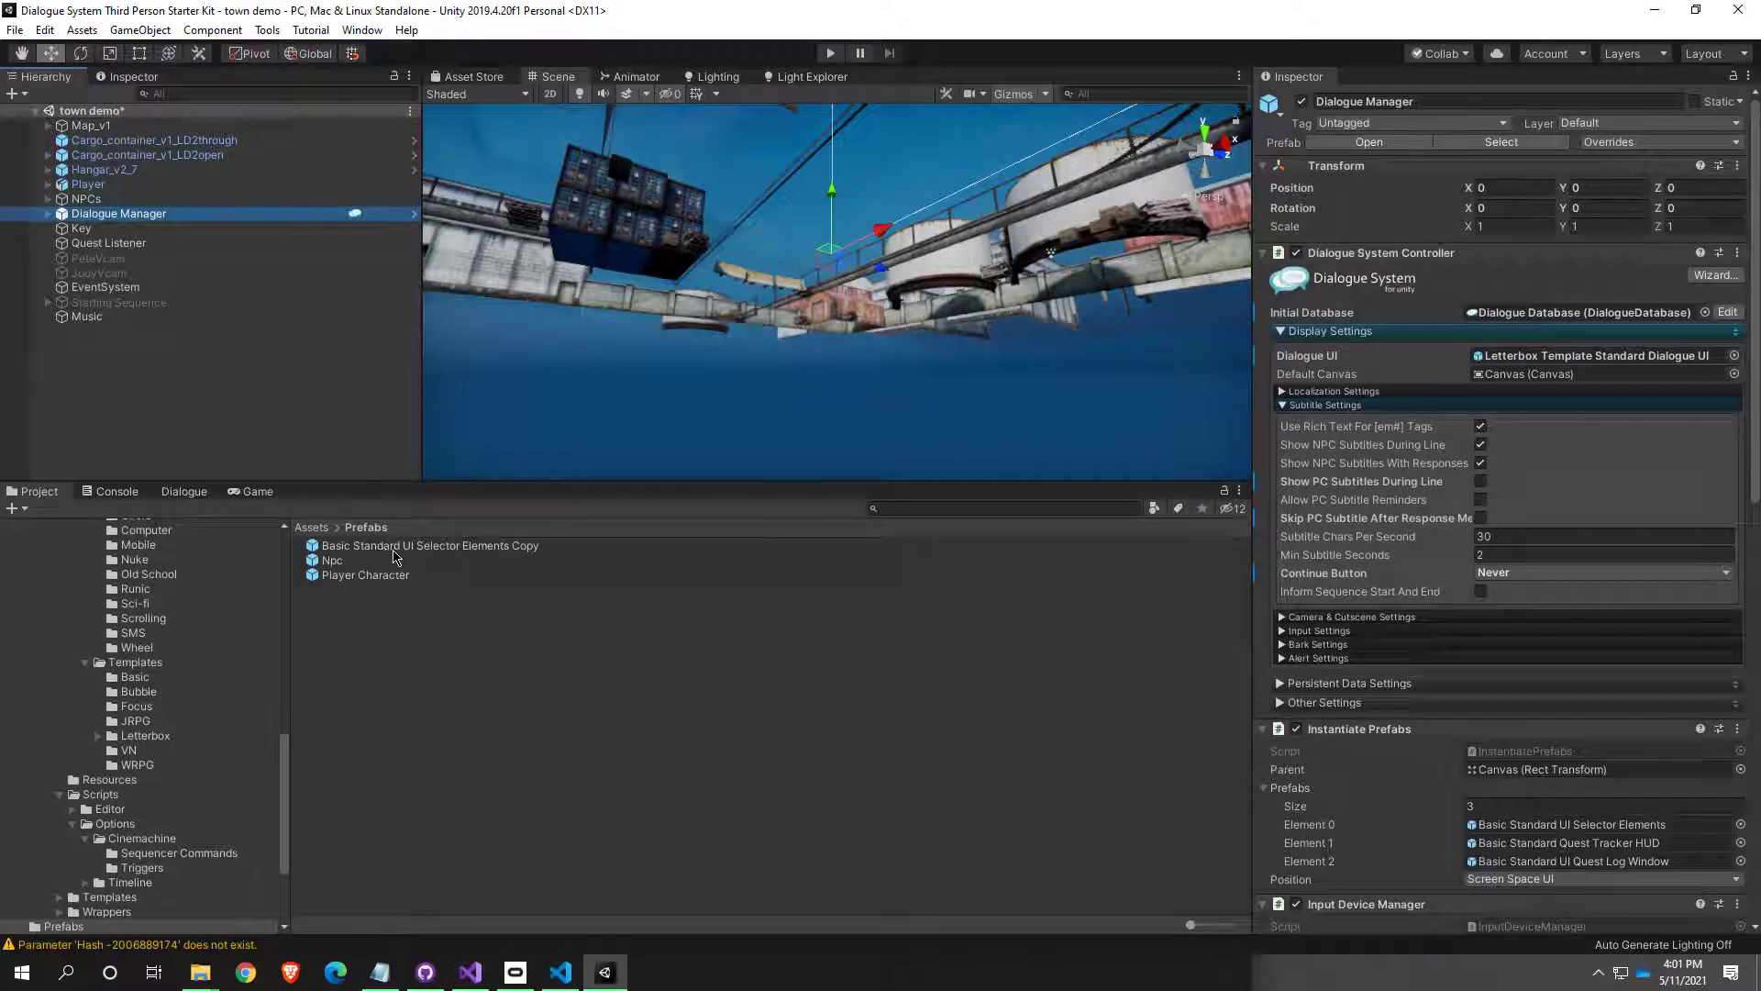
pyautogui.click(427, 546)
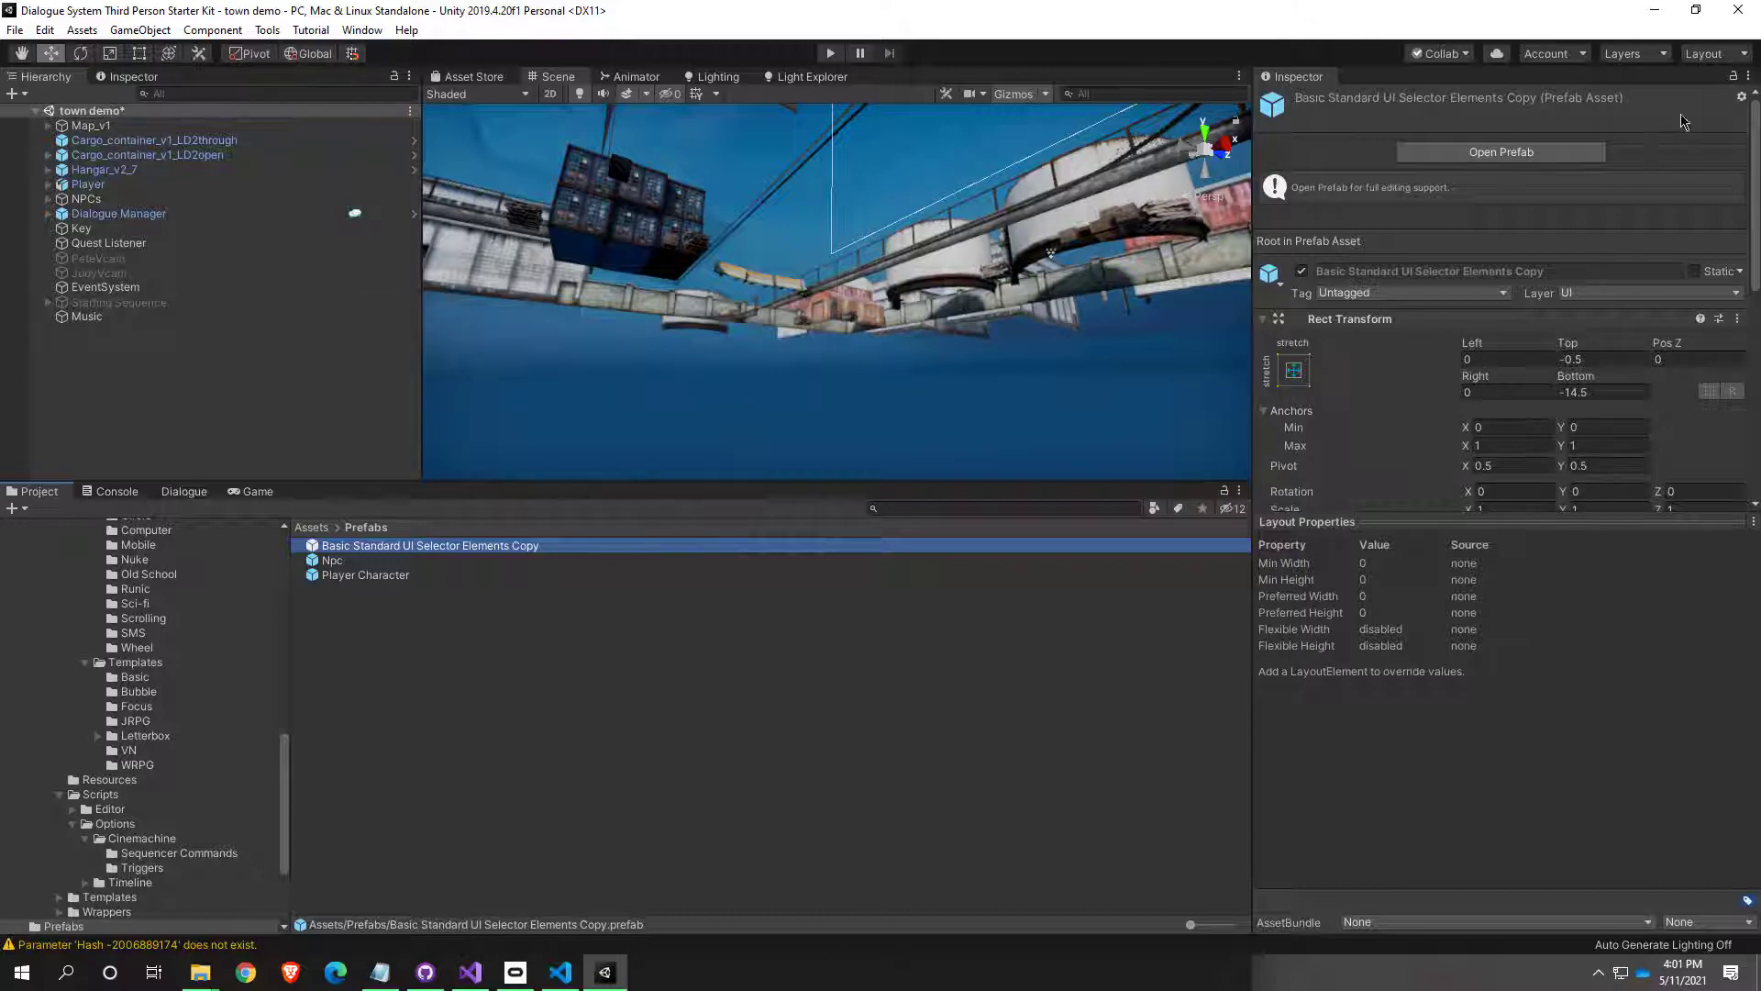
pyautogui.click(119, 214)
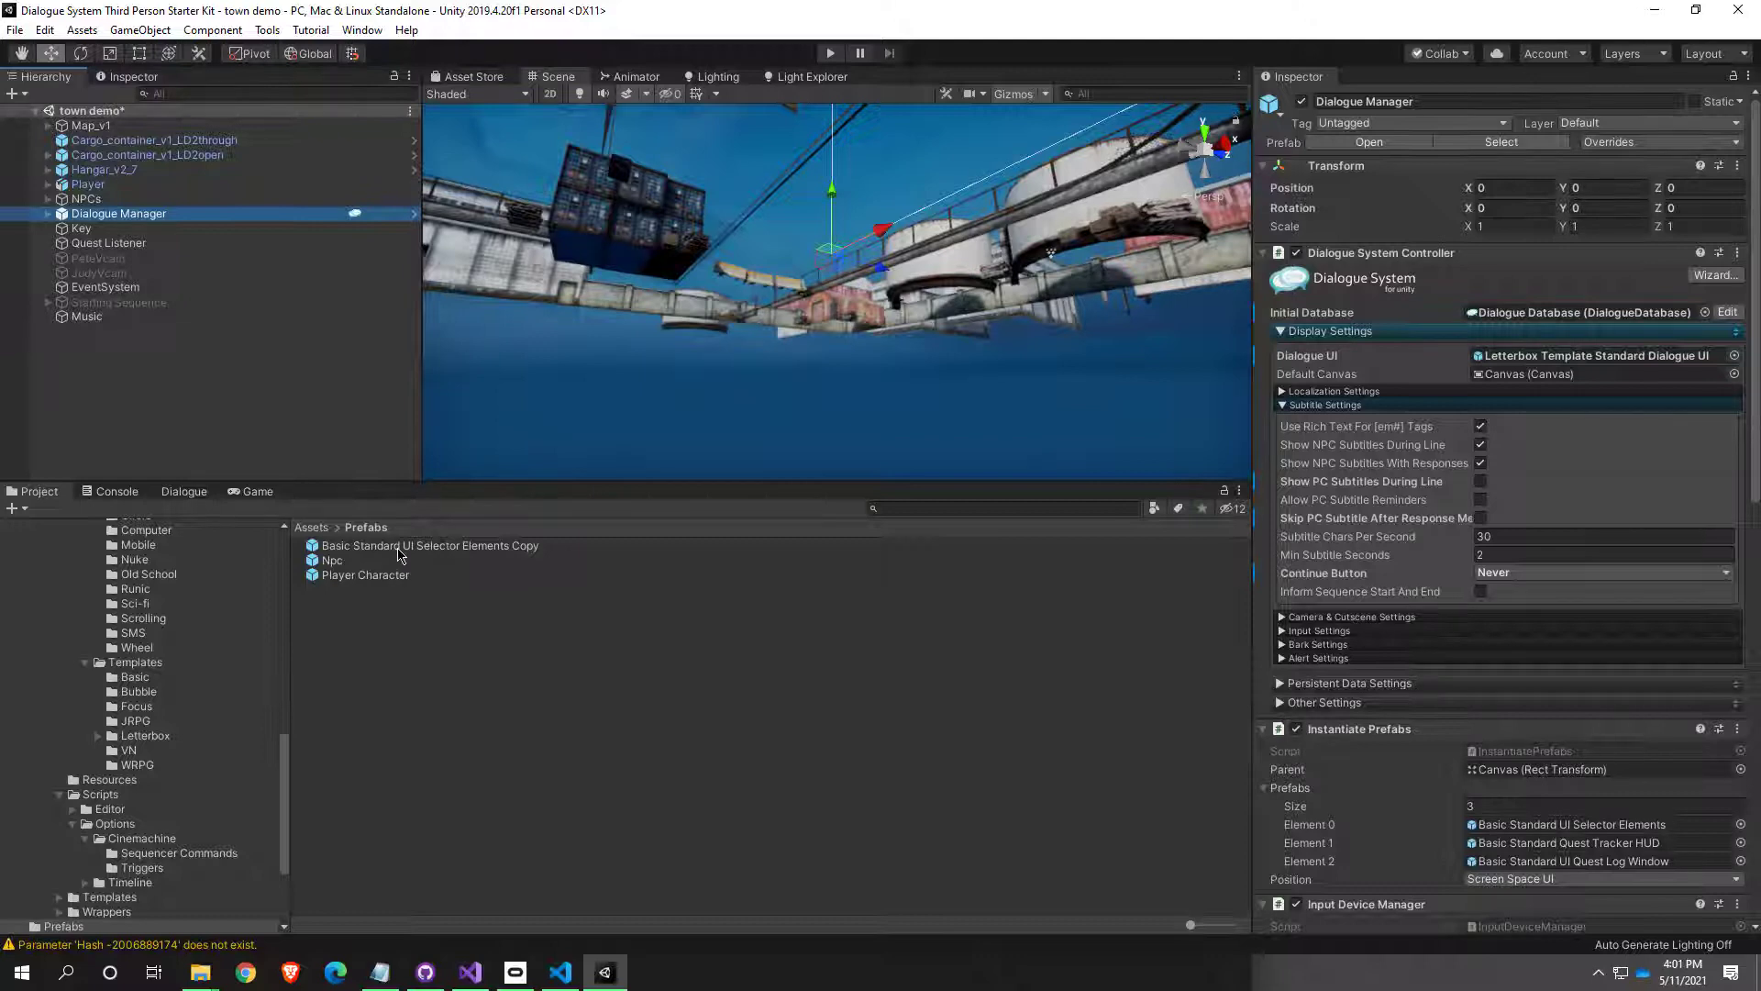
pyautogui.moveTo(400, 554); pyautogui.dragTo(1605, 389)
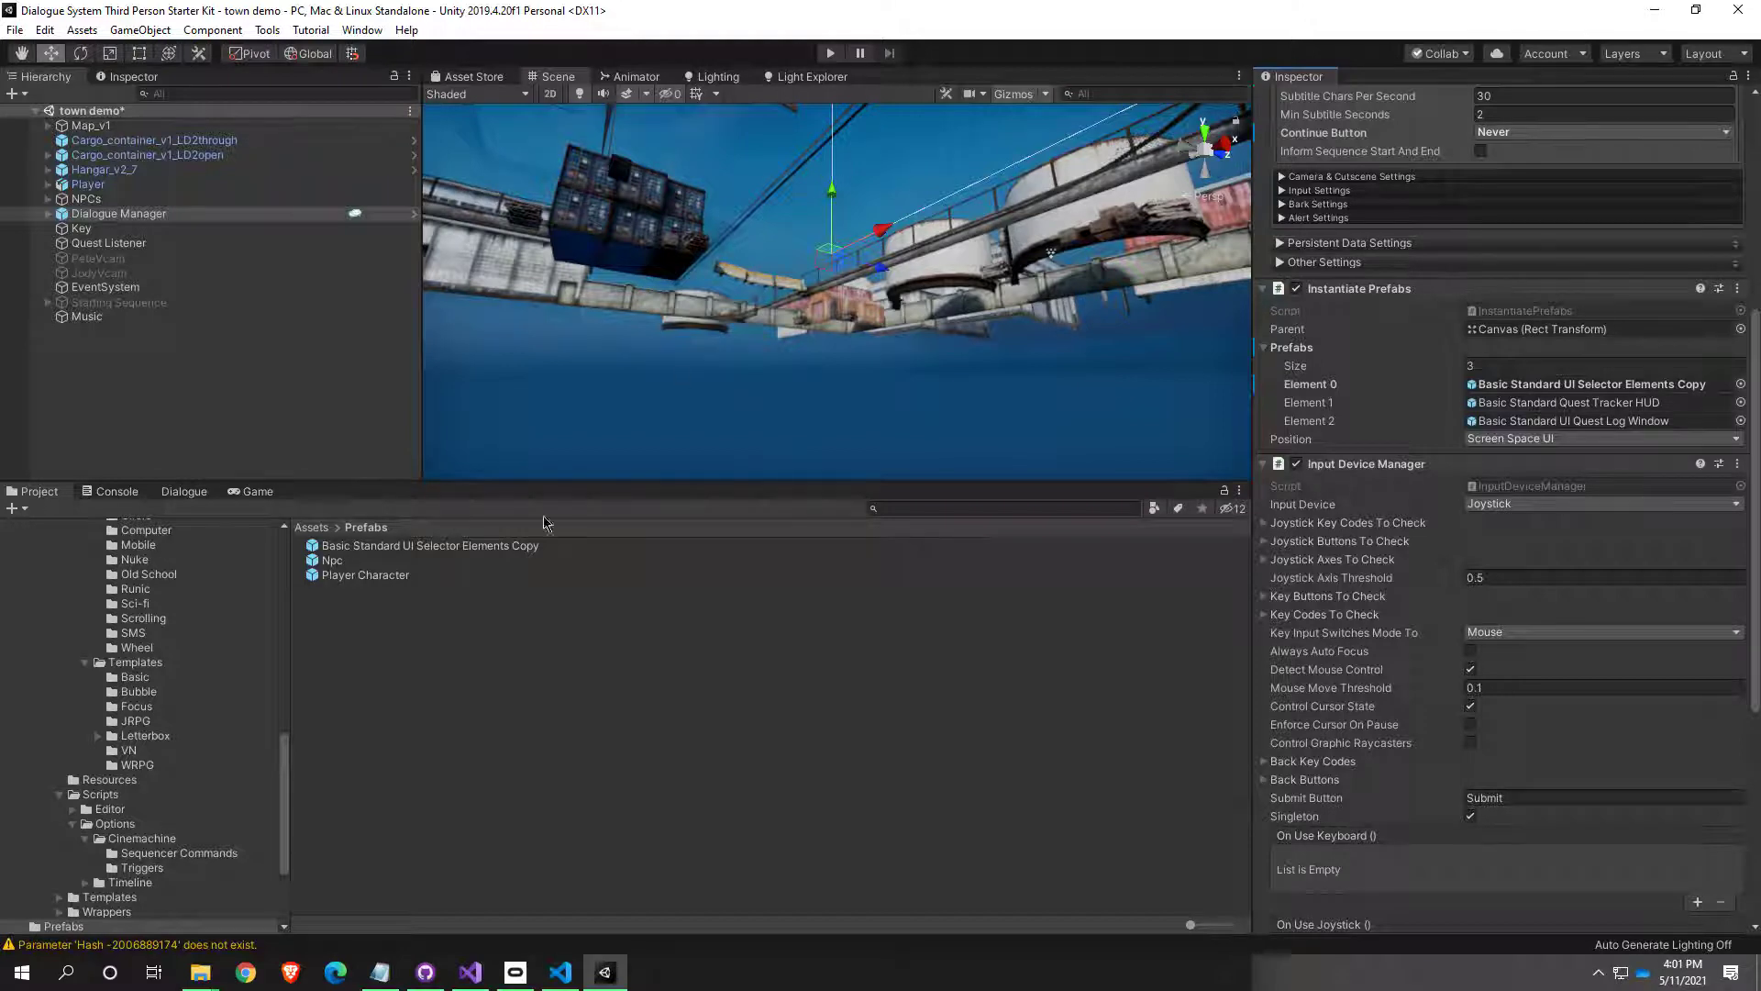
# Step: Test the copied selector prefab in play mode by walking up to the construction-worker NPC, and stop playing
pyautogui.click(830, 53)
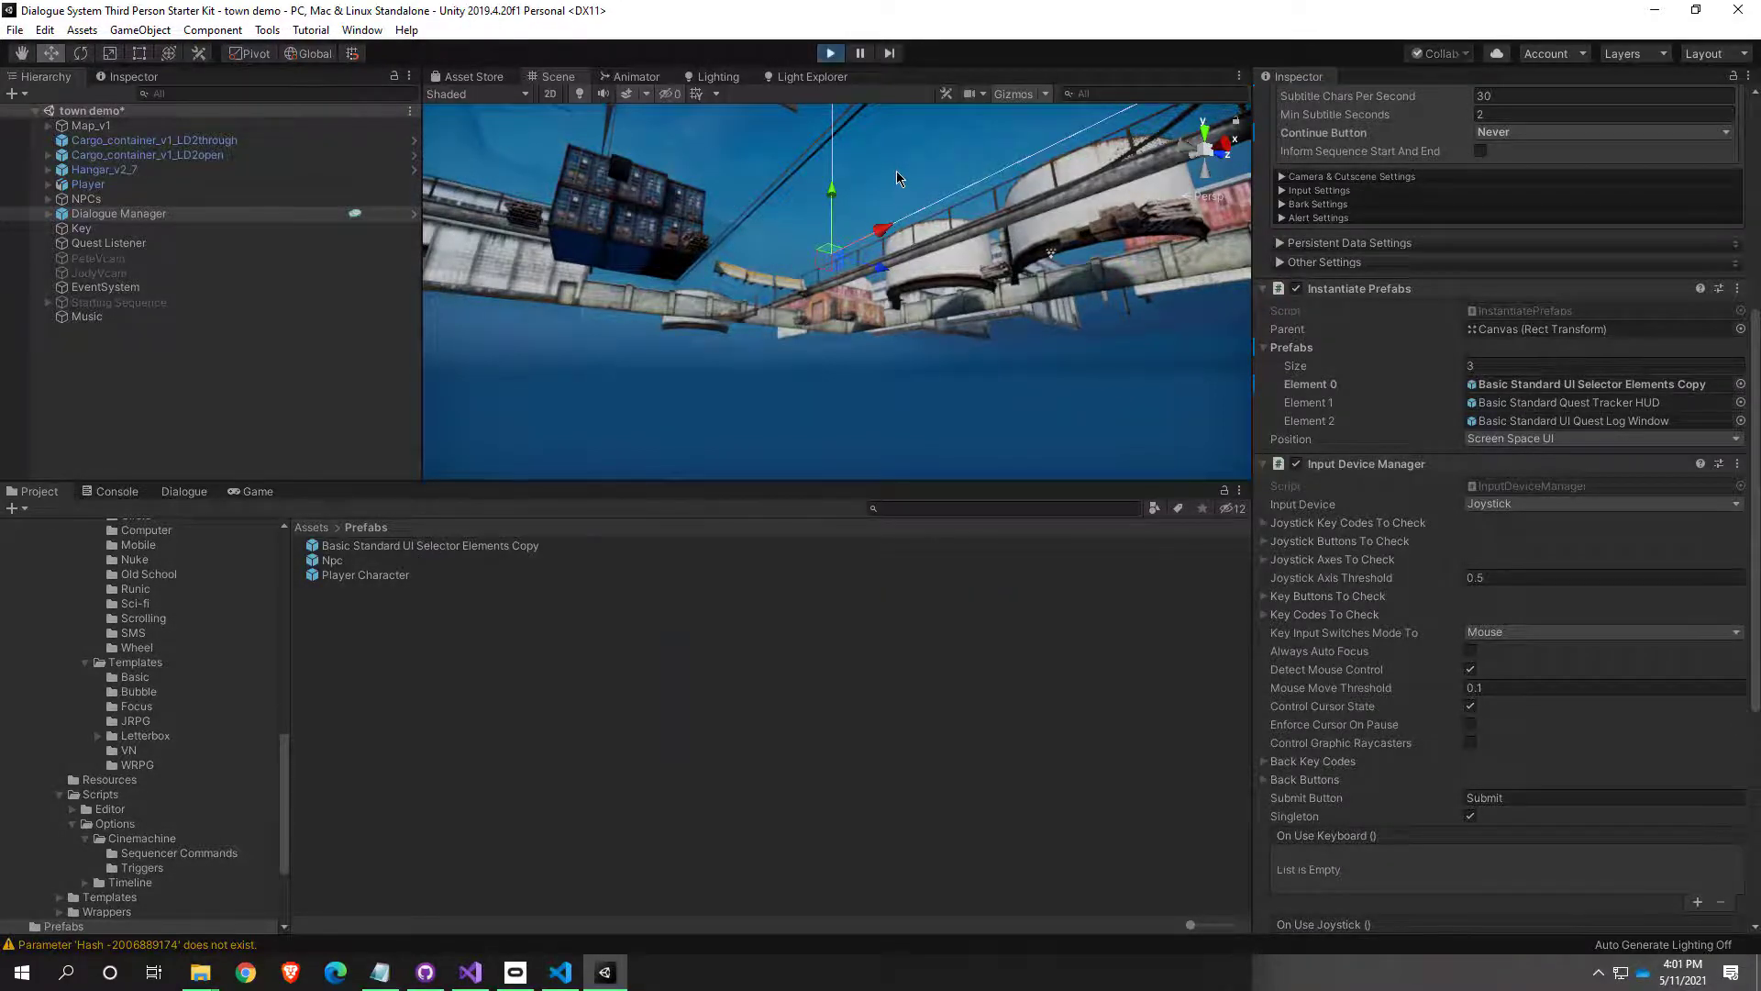
pyautogui.press('w')
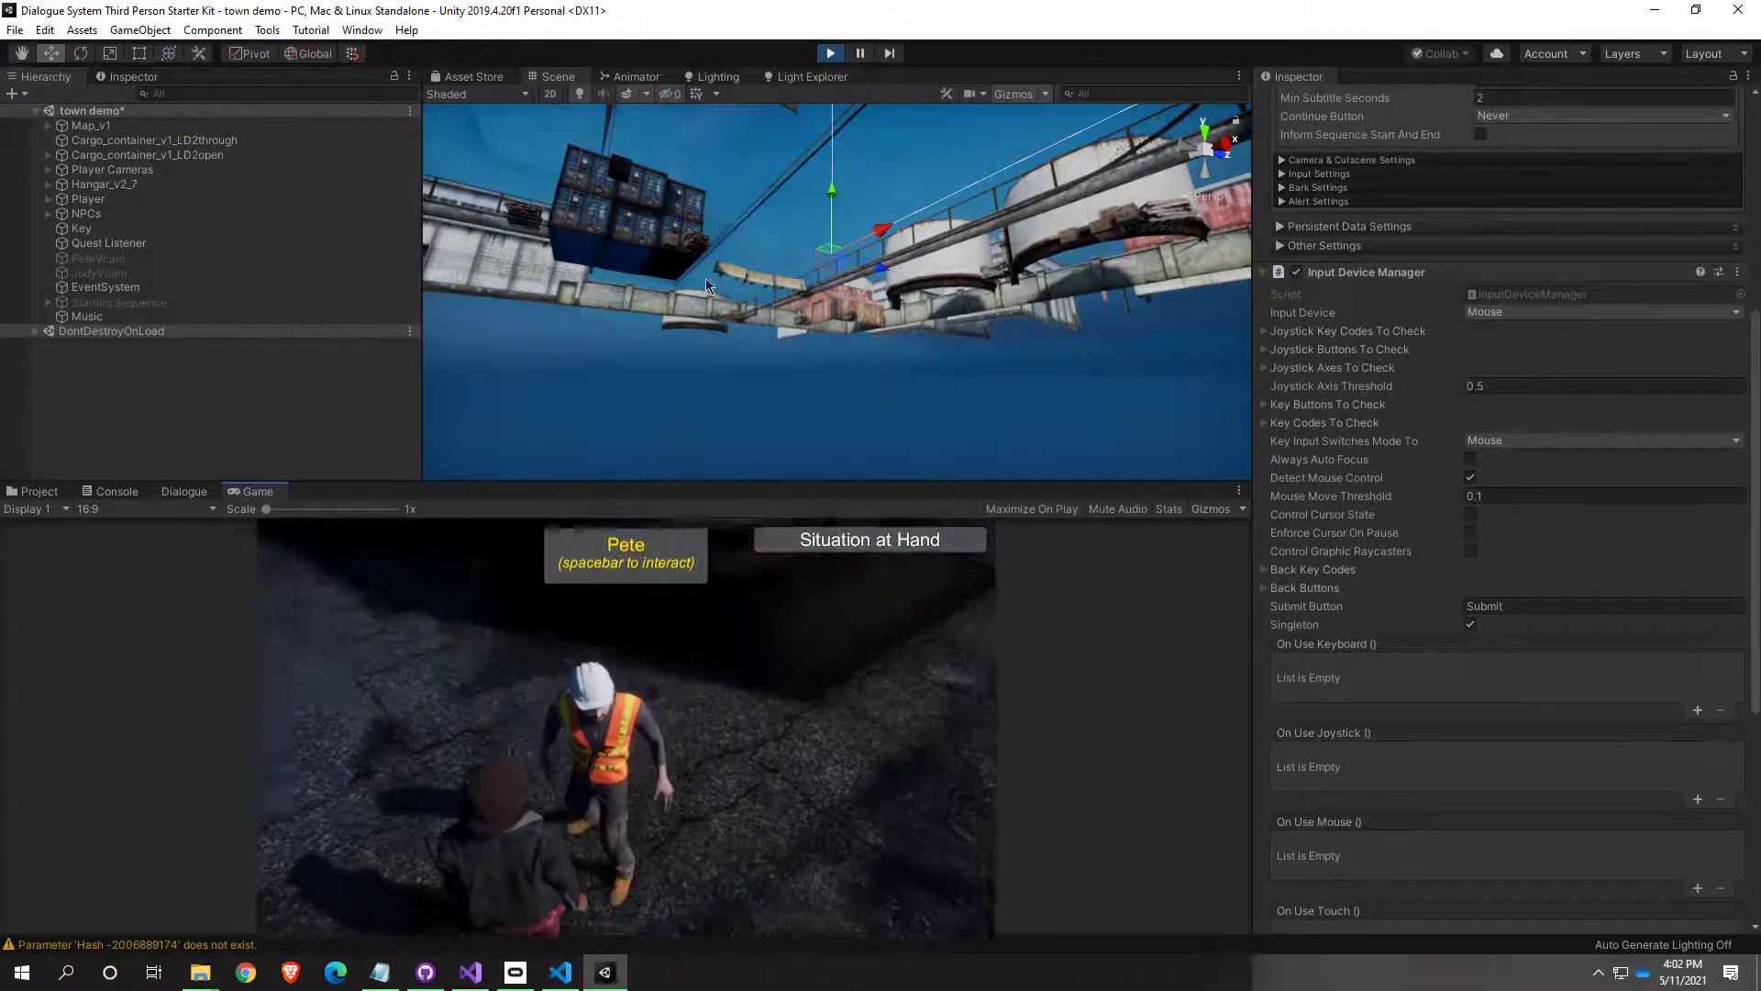
pyautogui.click(830, 53)
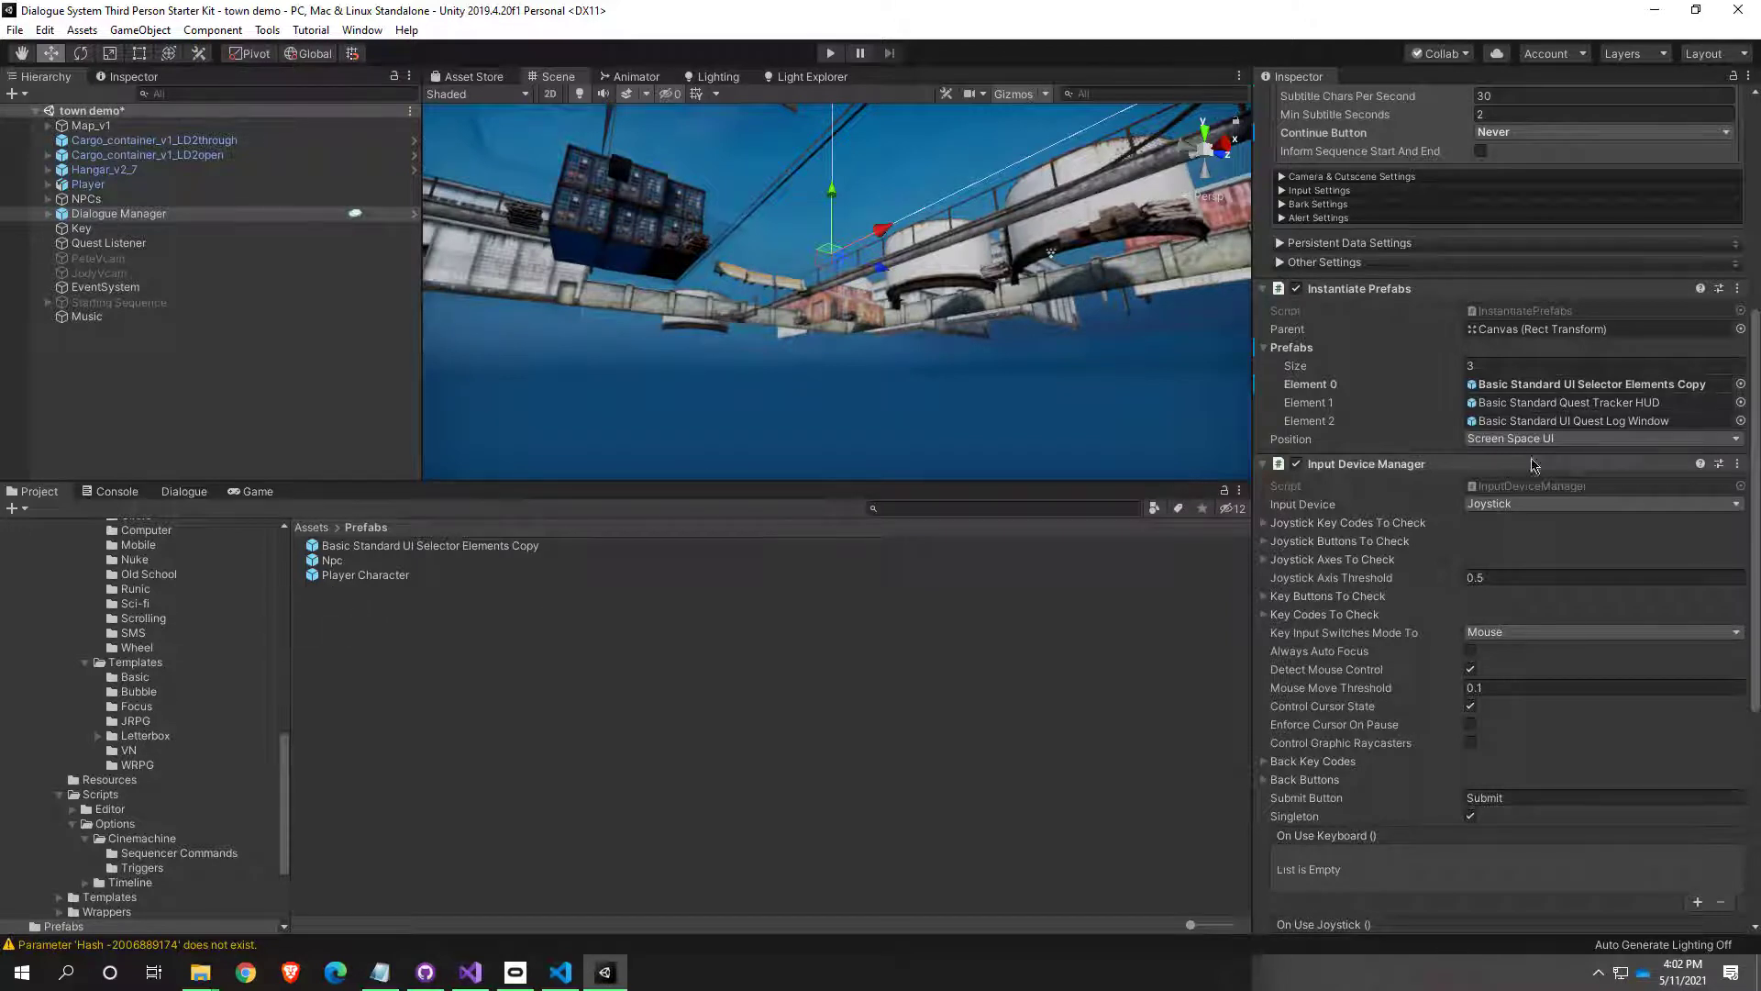
# Step: Locate the source asset of Element 1 in the Instantiate Prefabs list and browse the objects available for it
pyautogui.click(1584, 404)
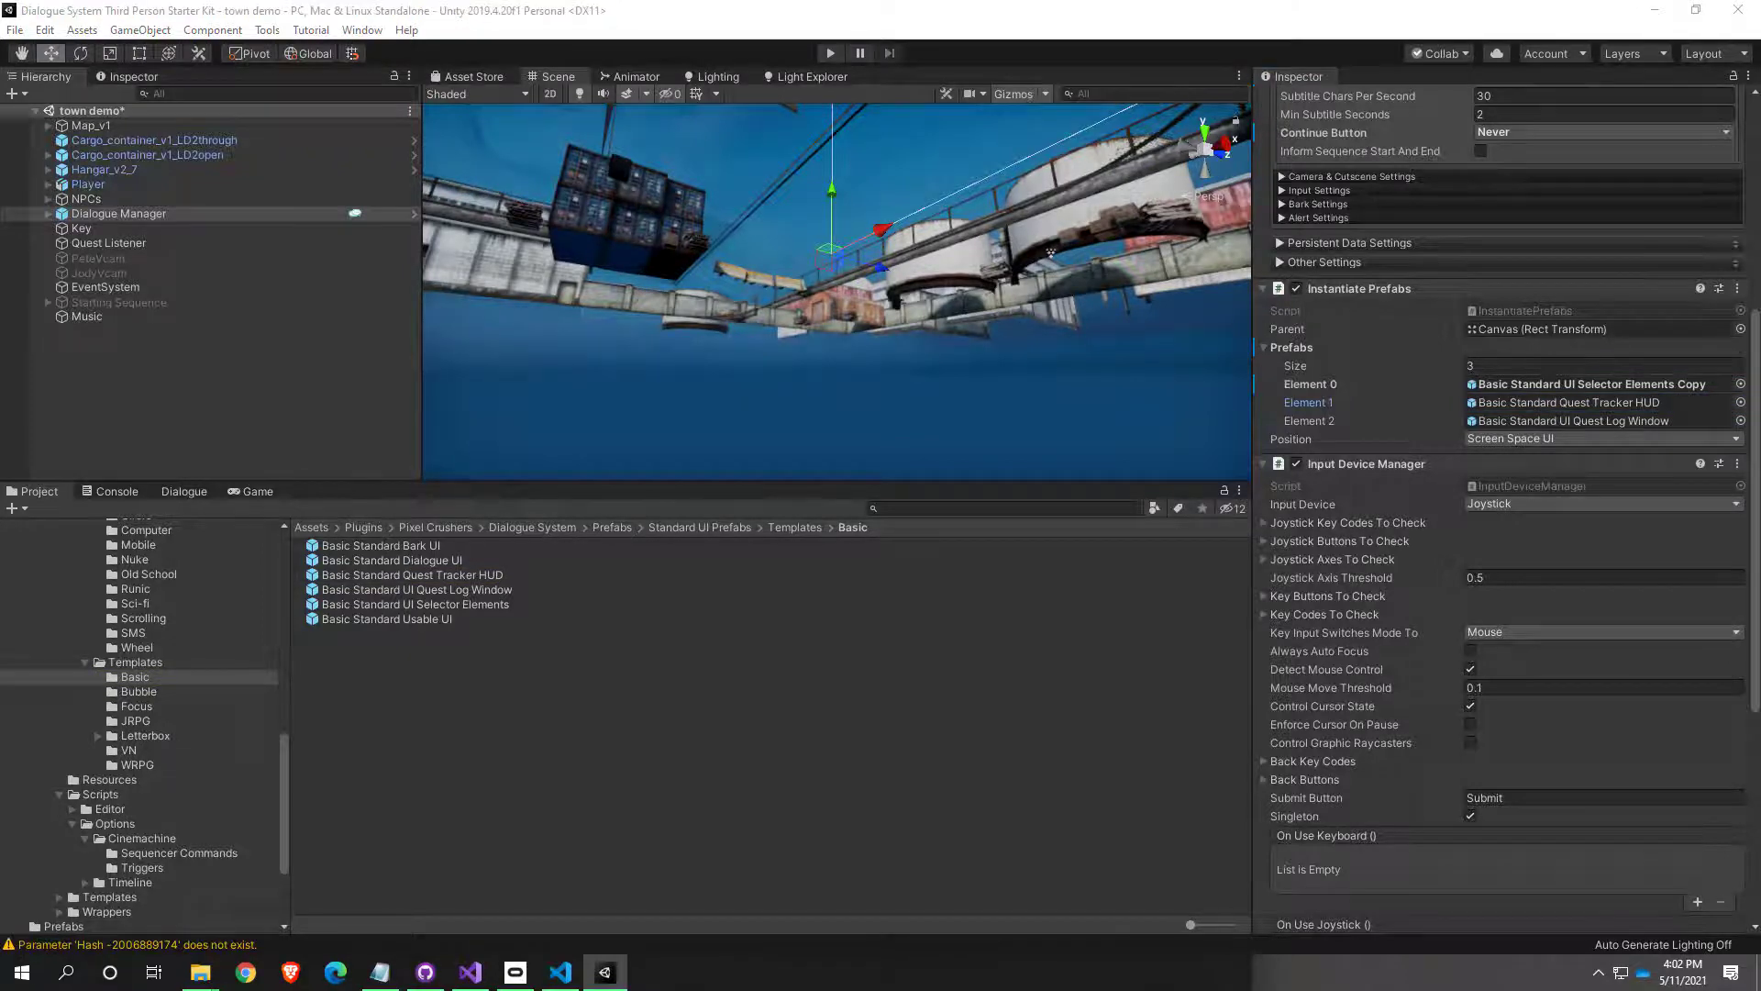
pyautogui.click(1740, 402)
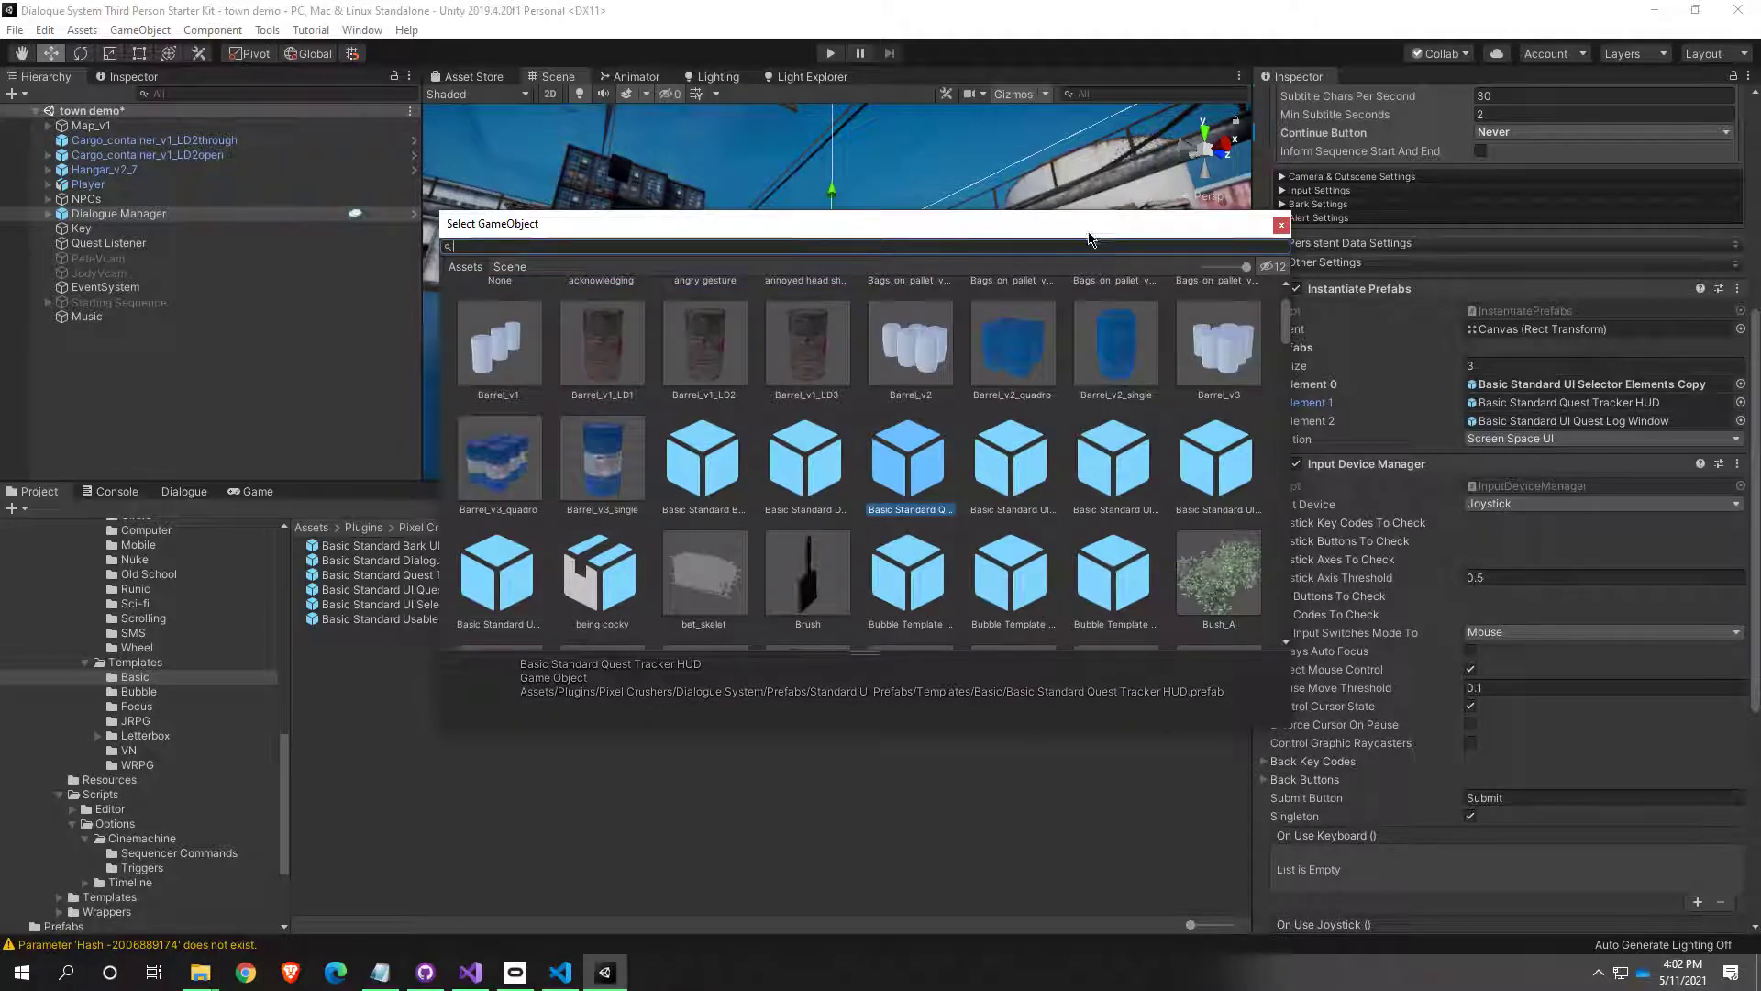
pyautogui.moveTo(1090, 239); pyautogui.dragTo(1065, 252)
pyautogui.moveTo(1221, 279); pyautogui.dragTo(1171, 287)
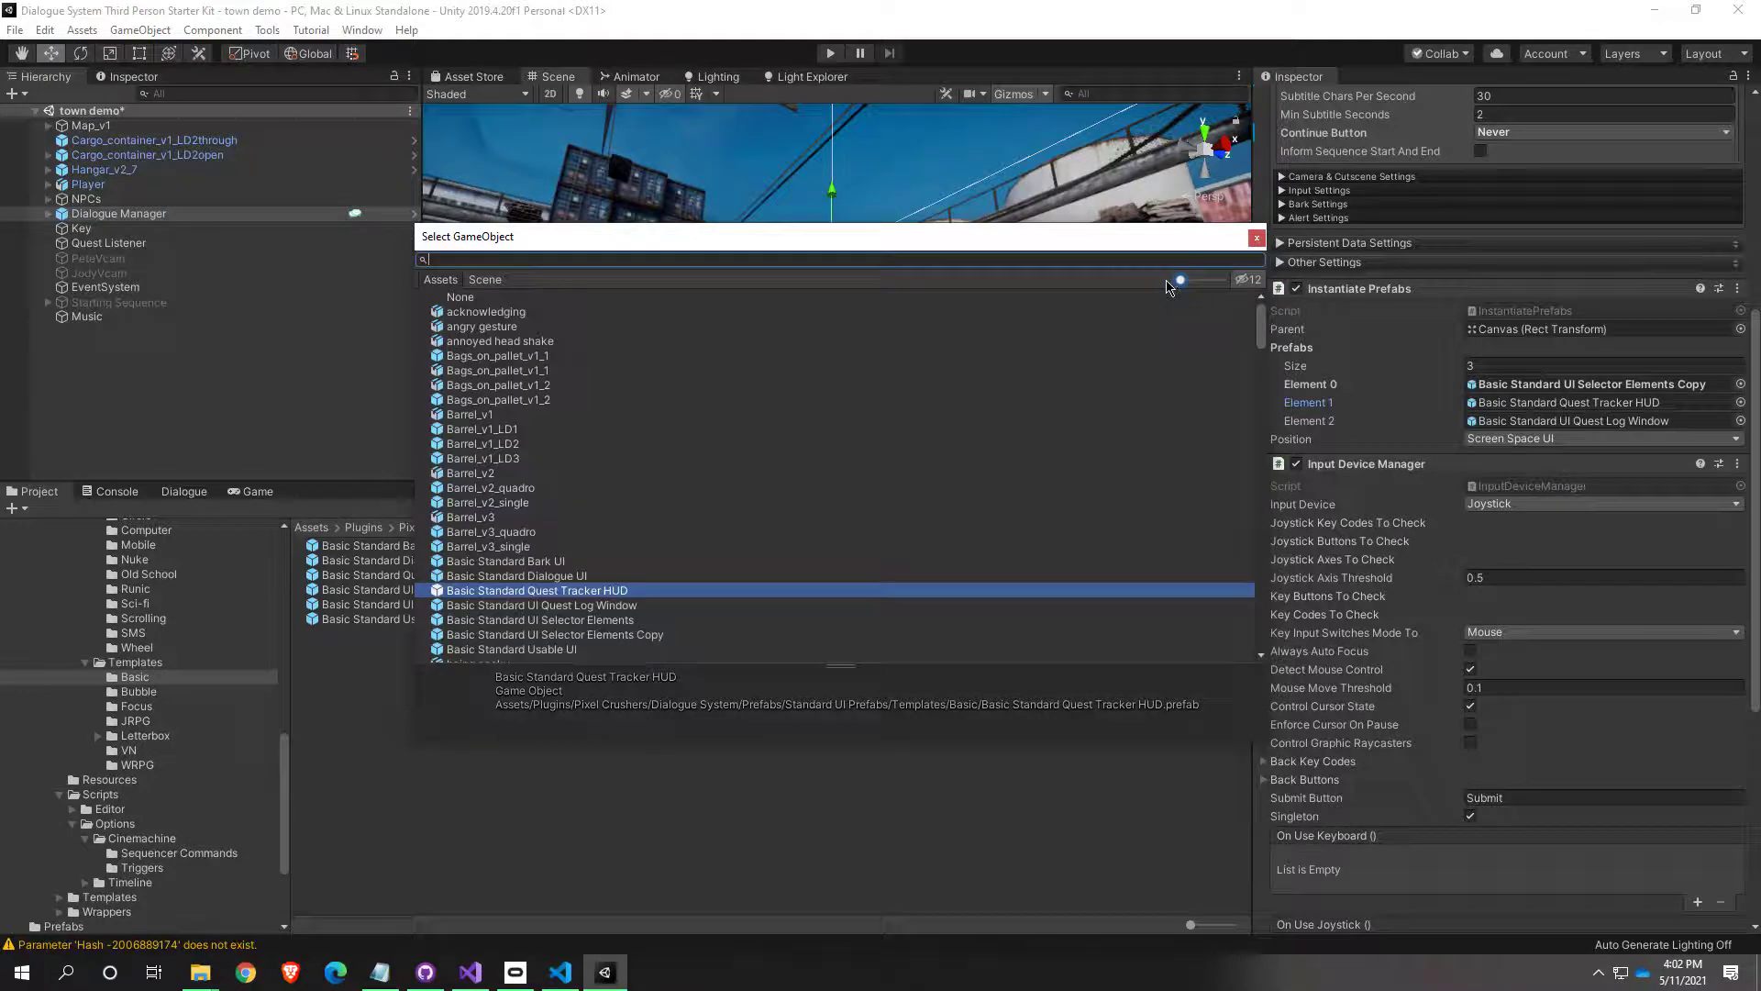
pyautogui.scroll(-5, 1057, 409)
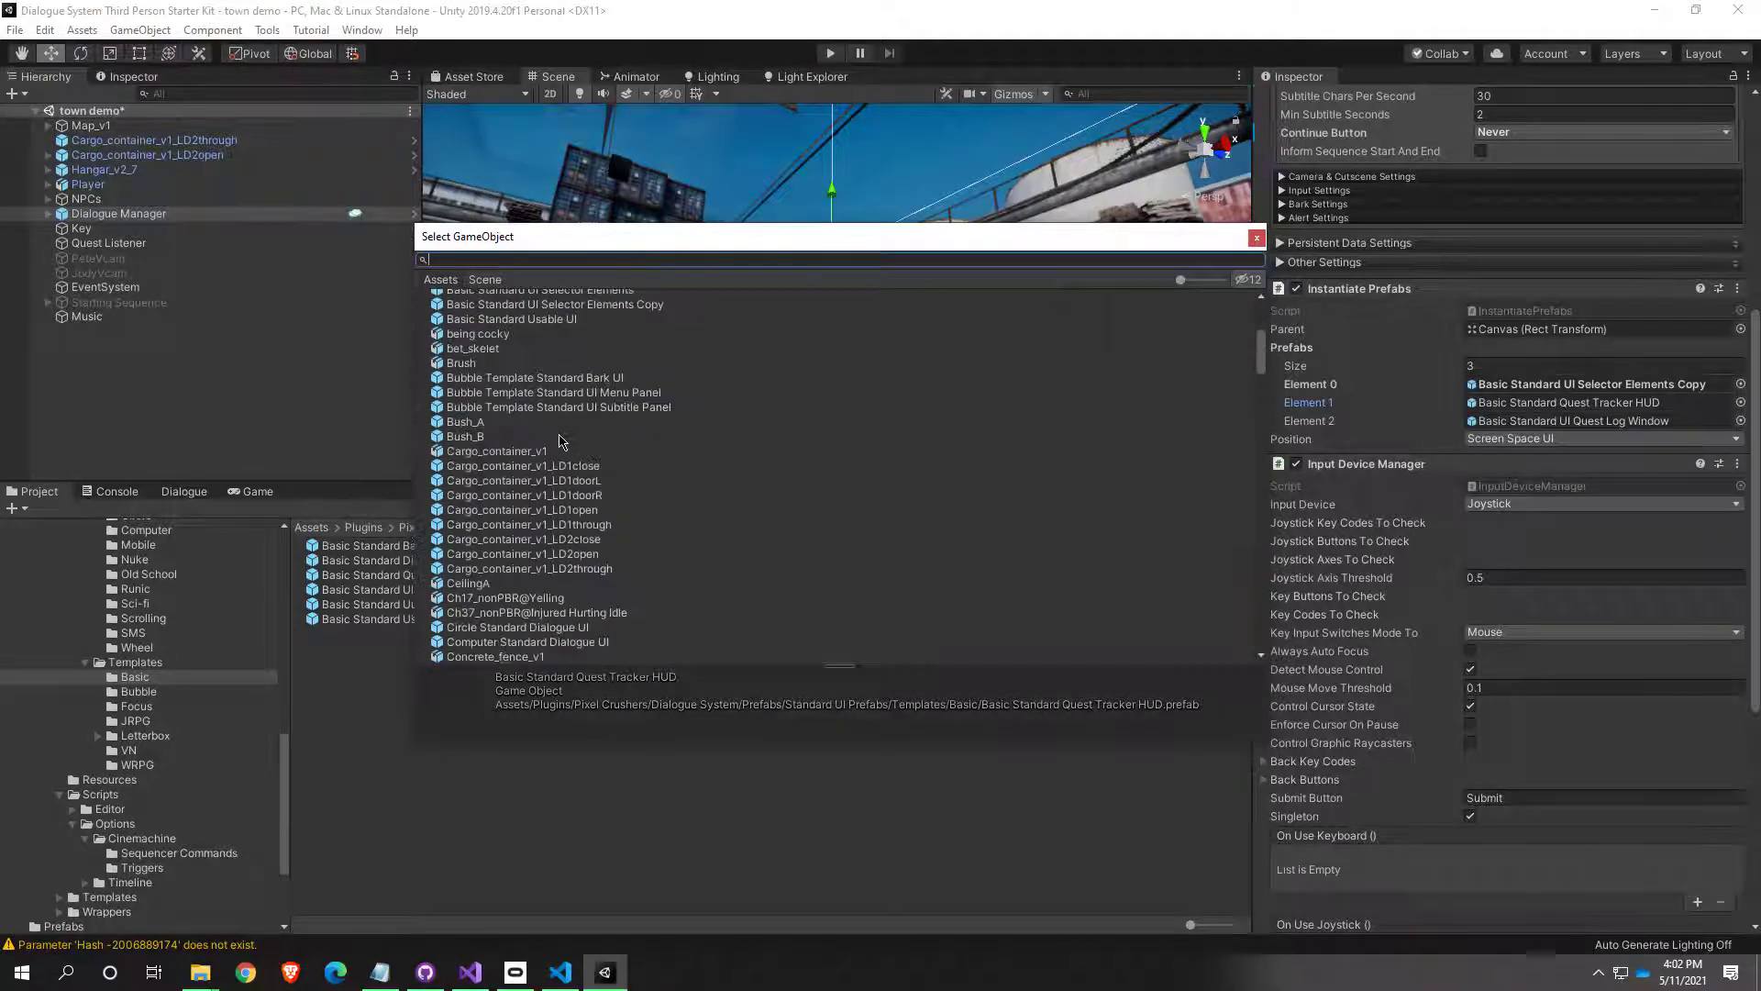
pyautogui.scroll(5, 1057, 409)
pyautogui.moveTo(1181, 280); pyautogui.dragTo(1232, 290)
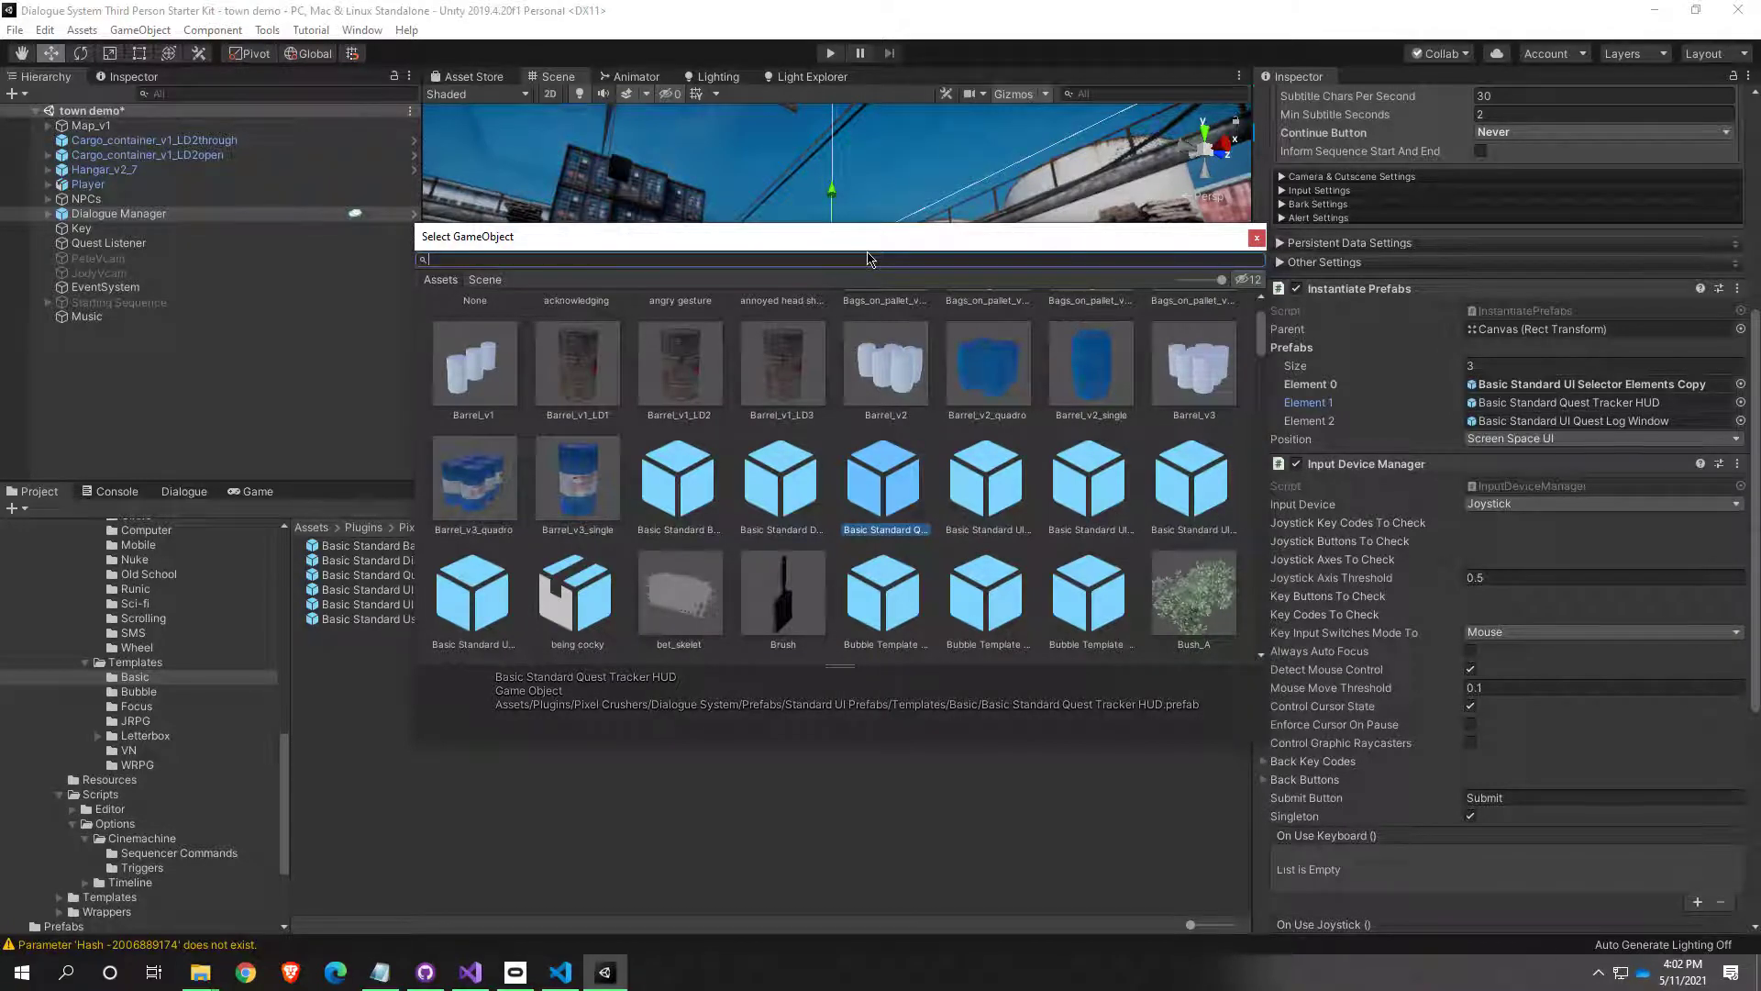
# Step: Search the available objects for "quest tracker" and assign Runic Standard Quest Tracker HUD to Element 1 of Instantiate Prefabs
pyautogui.write('quest tracker')
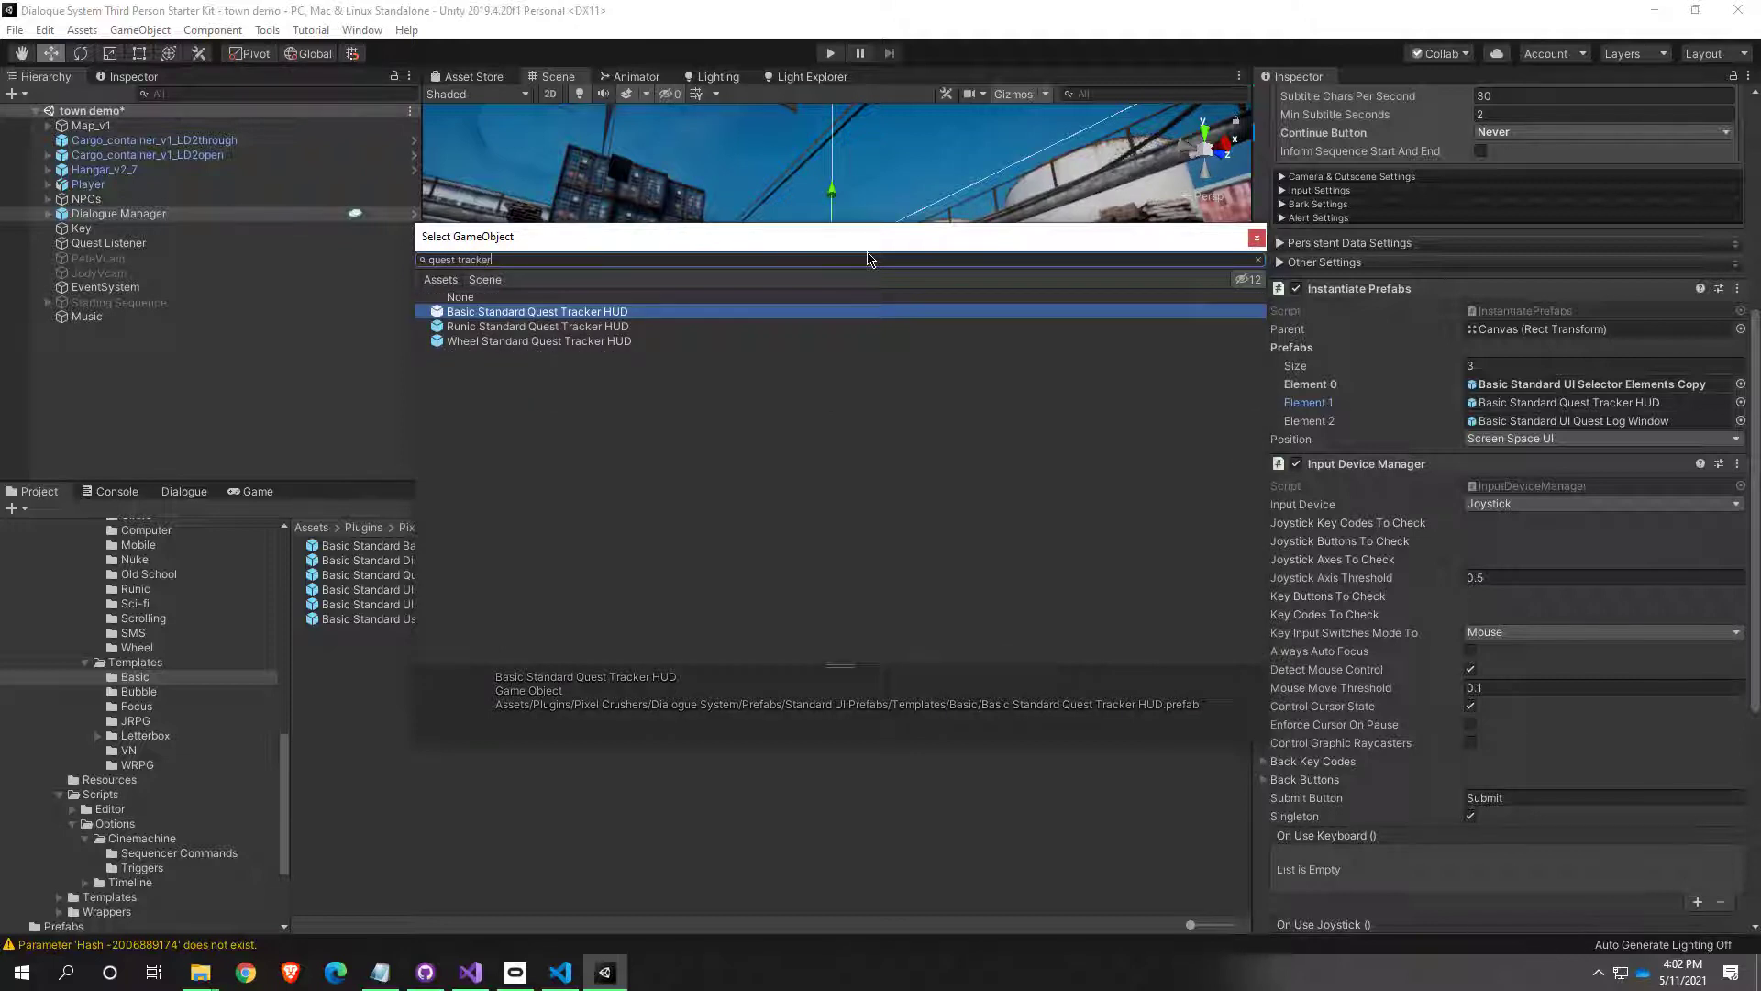
pyautogui.click(576, 341)
pyautogui.click(567, 315)
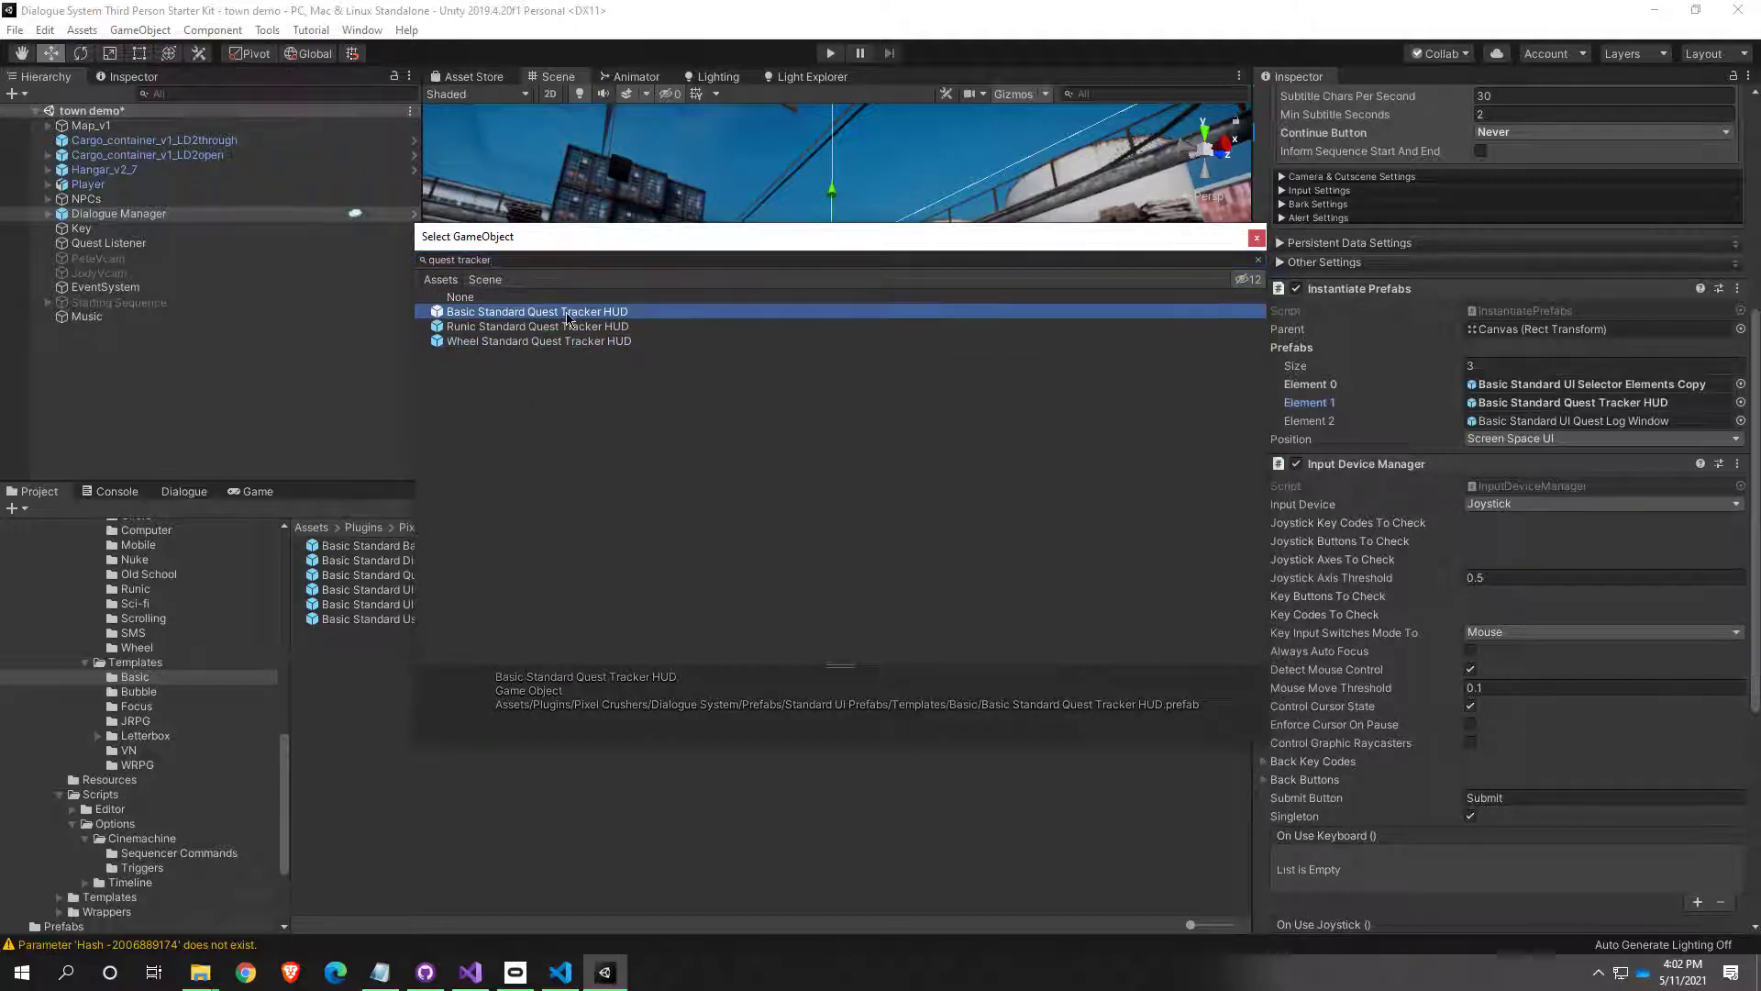
pyautogui.click(560, 326)
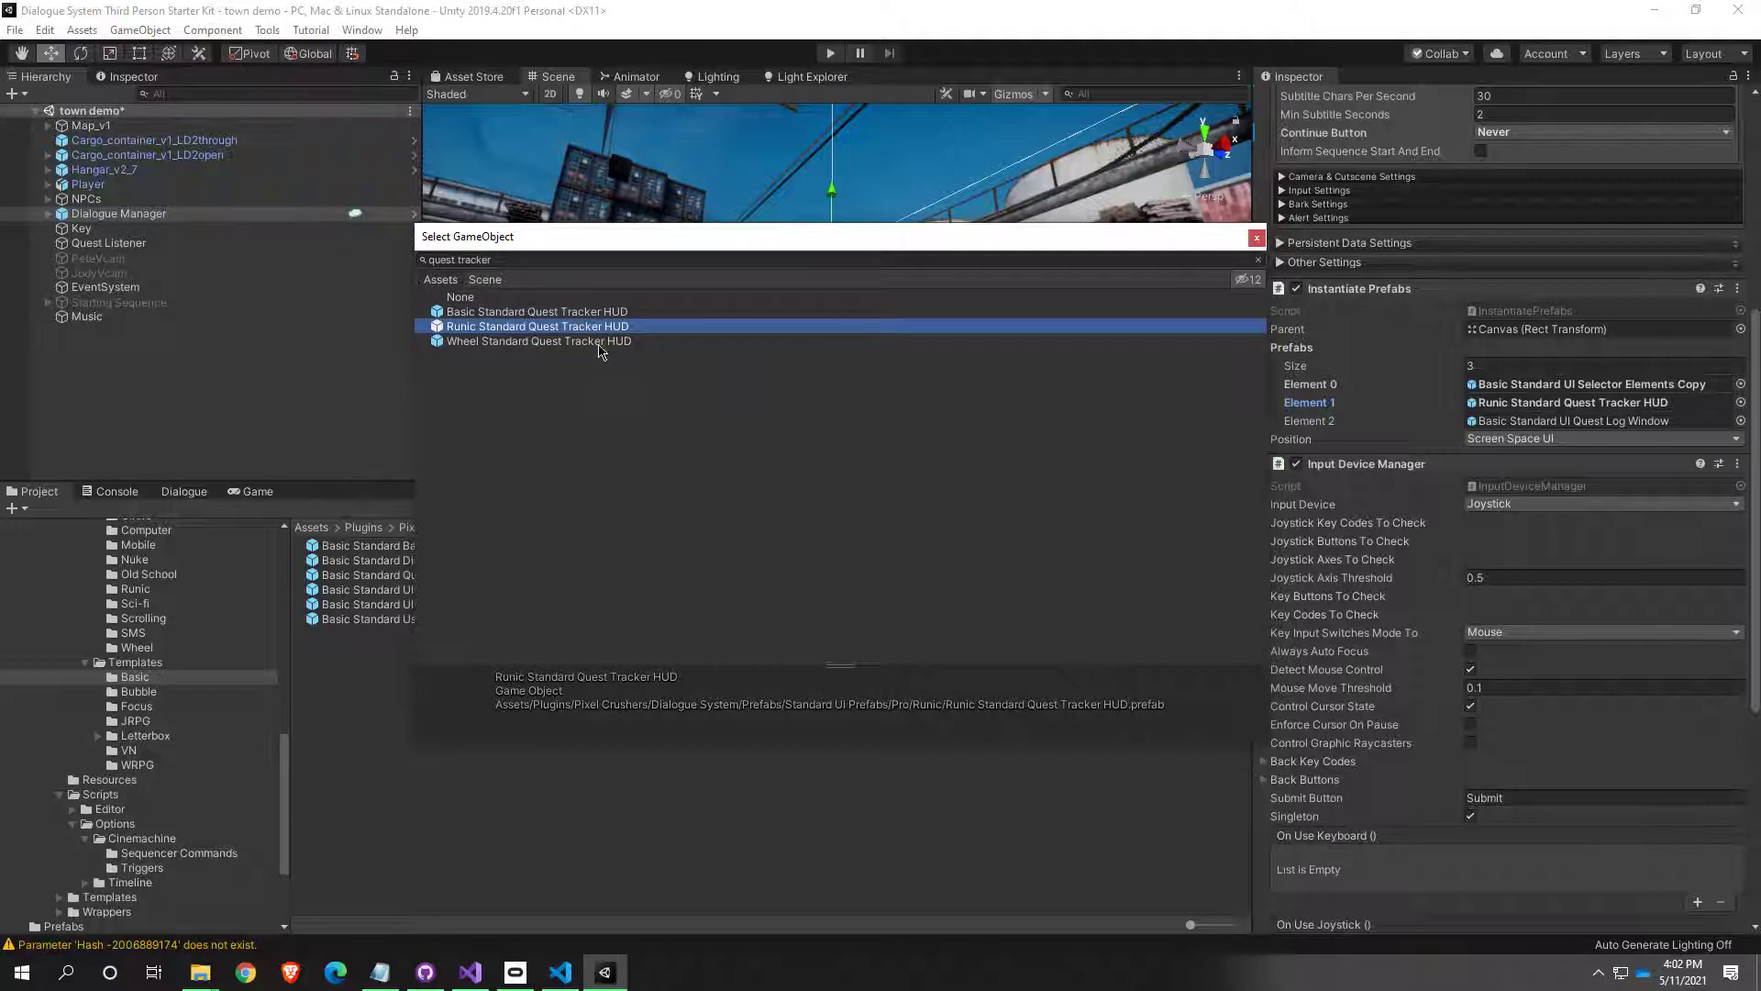
pyautogui.click(588, 342)
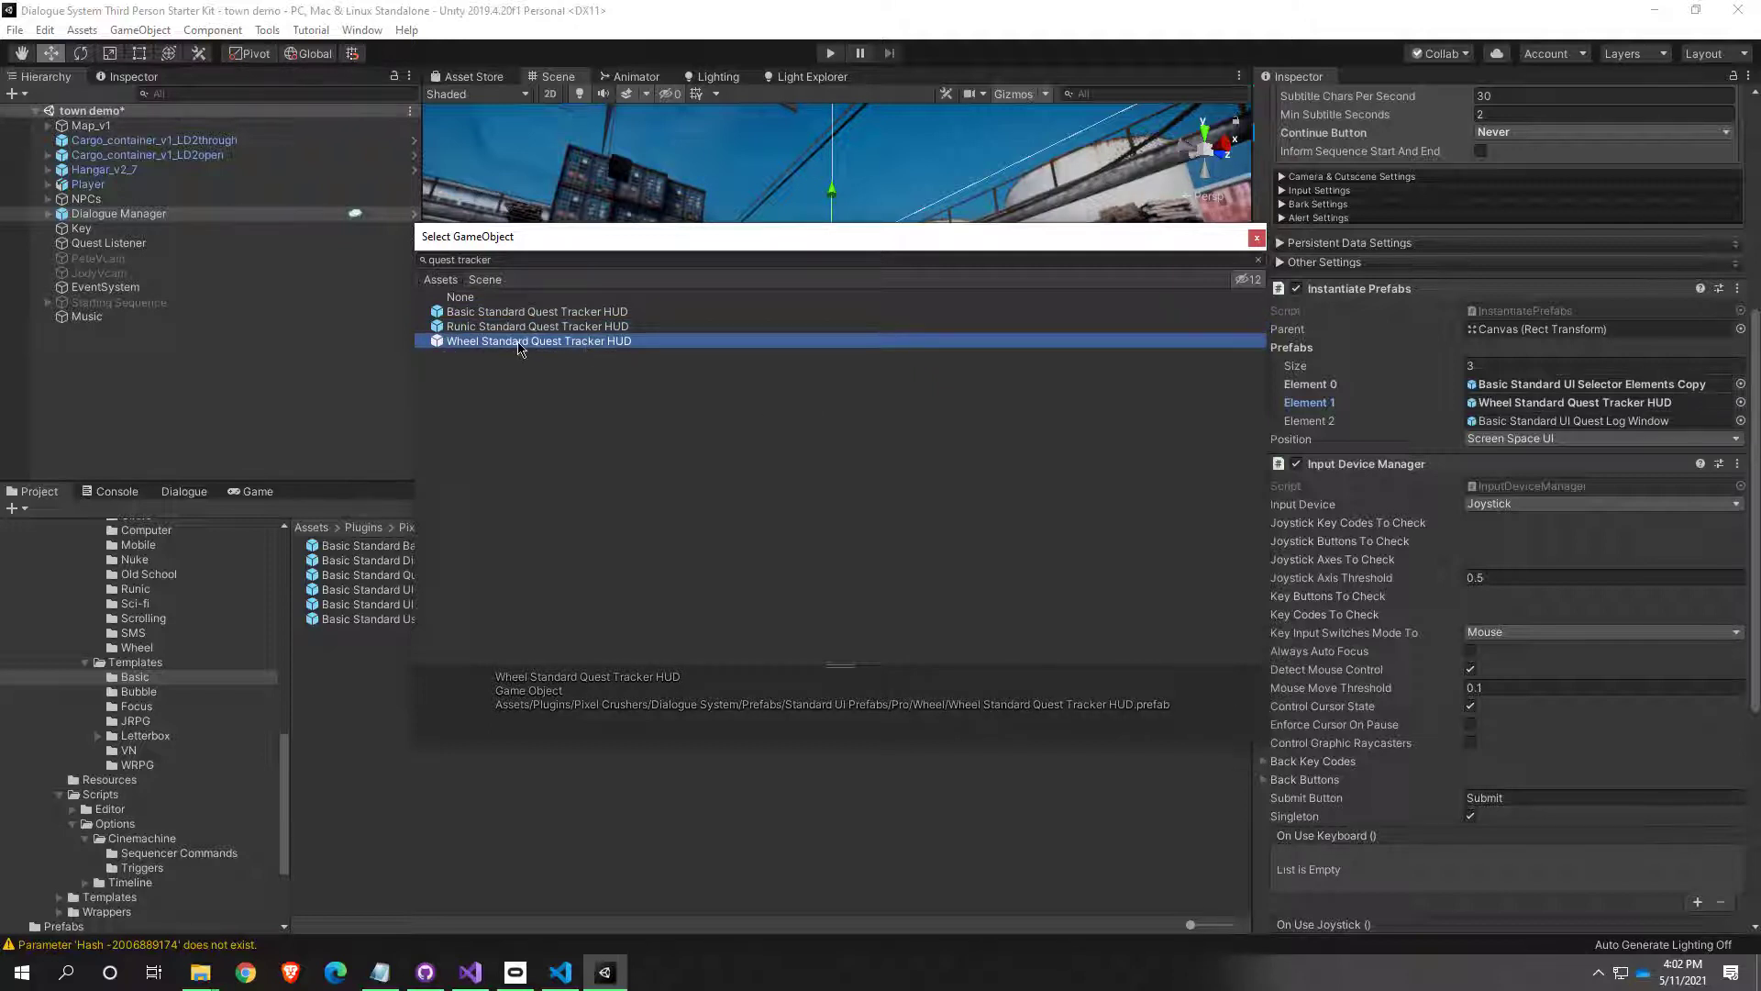
pyautogui.click(511, 329)
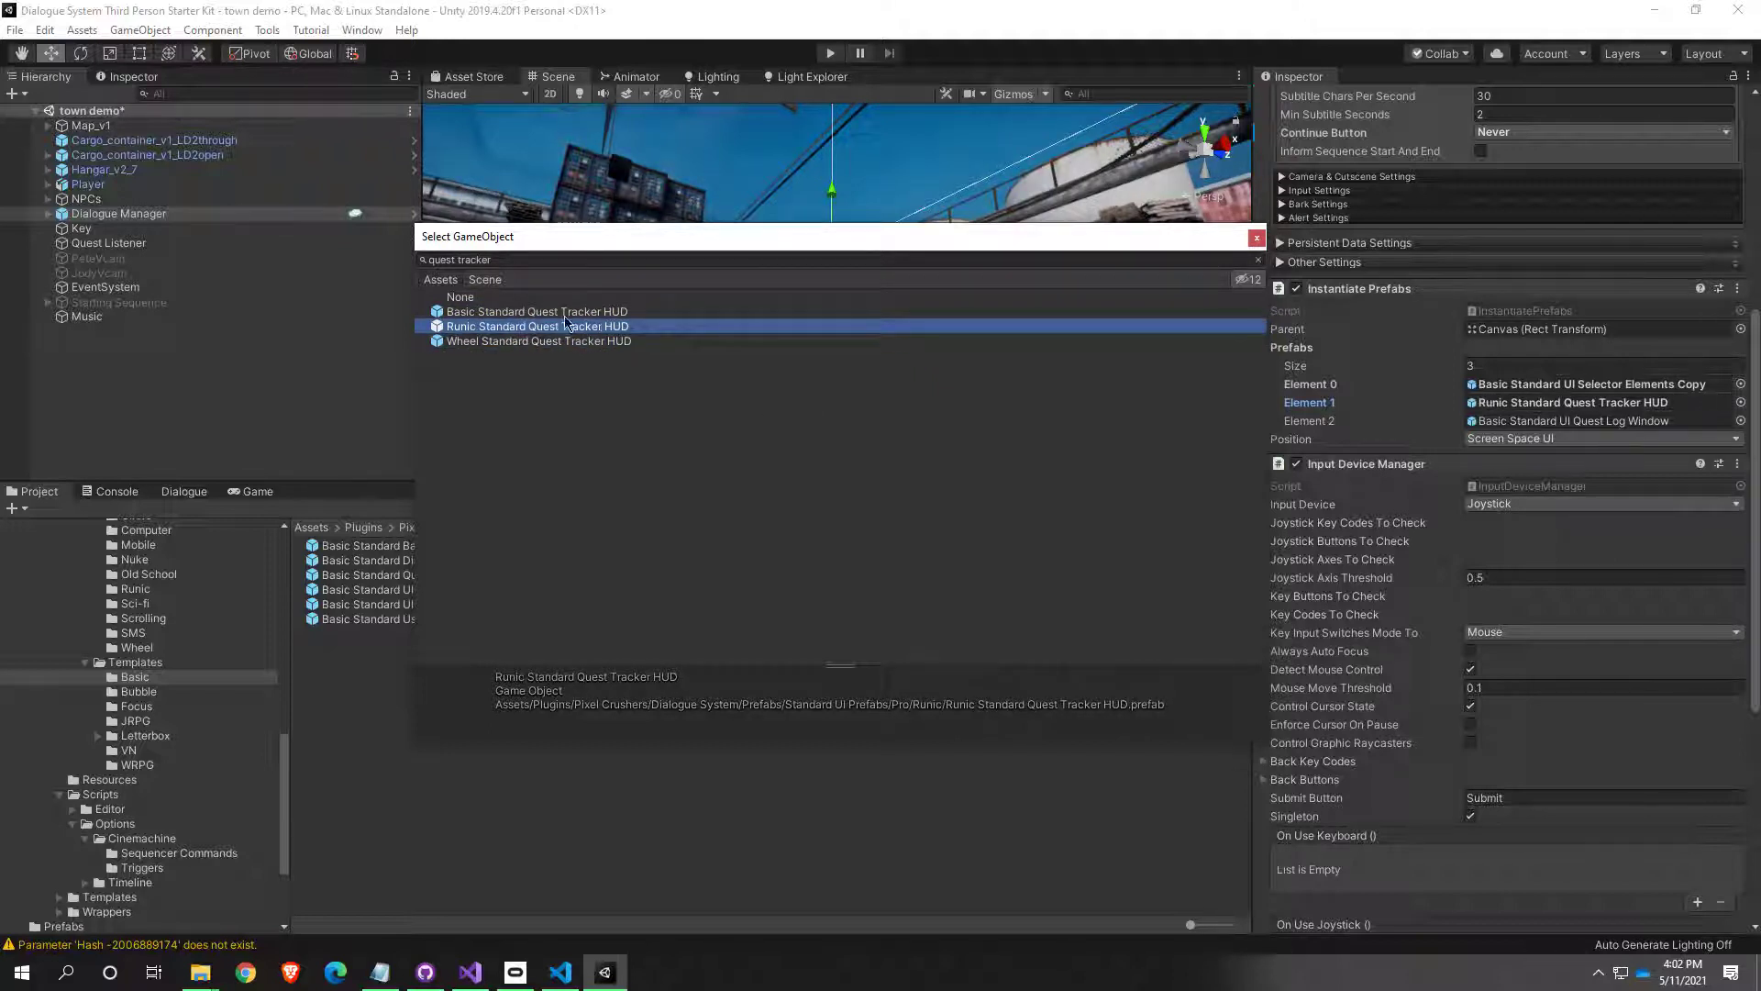
pyautogui.doubleClick(519, 334)
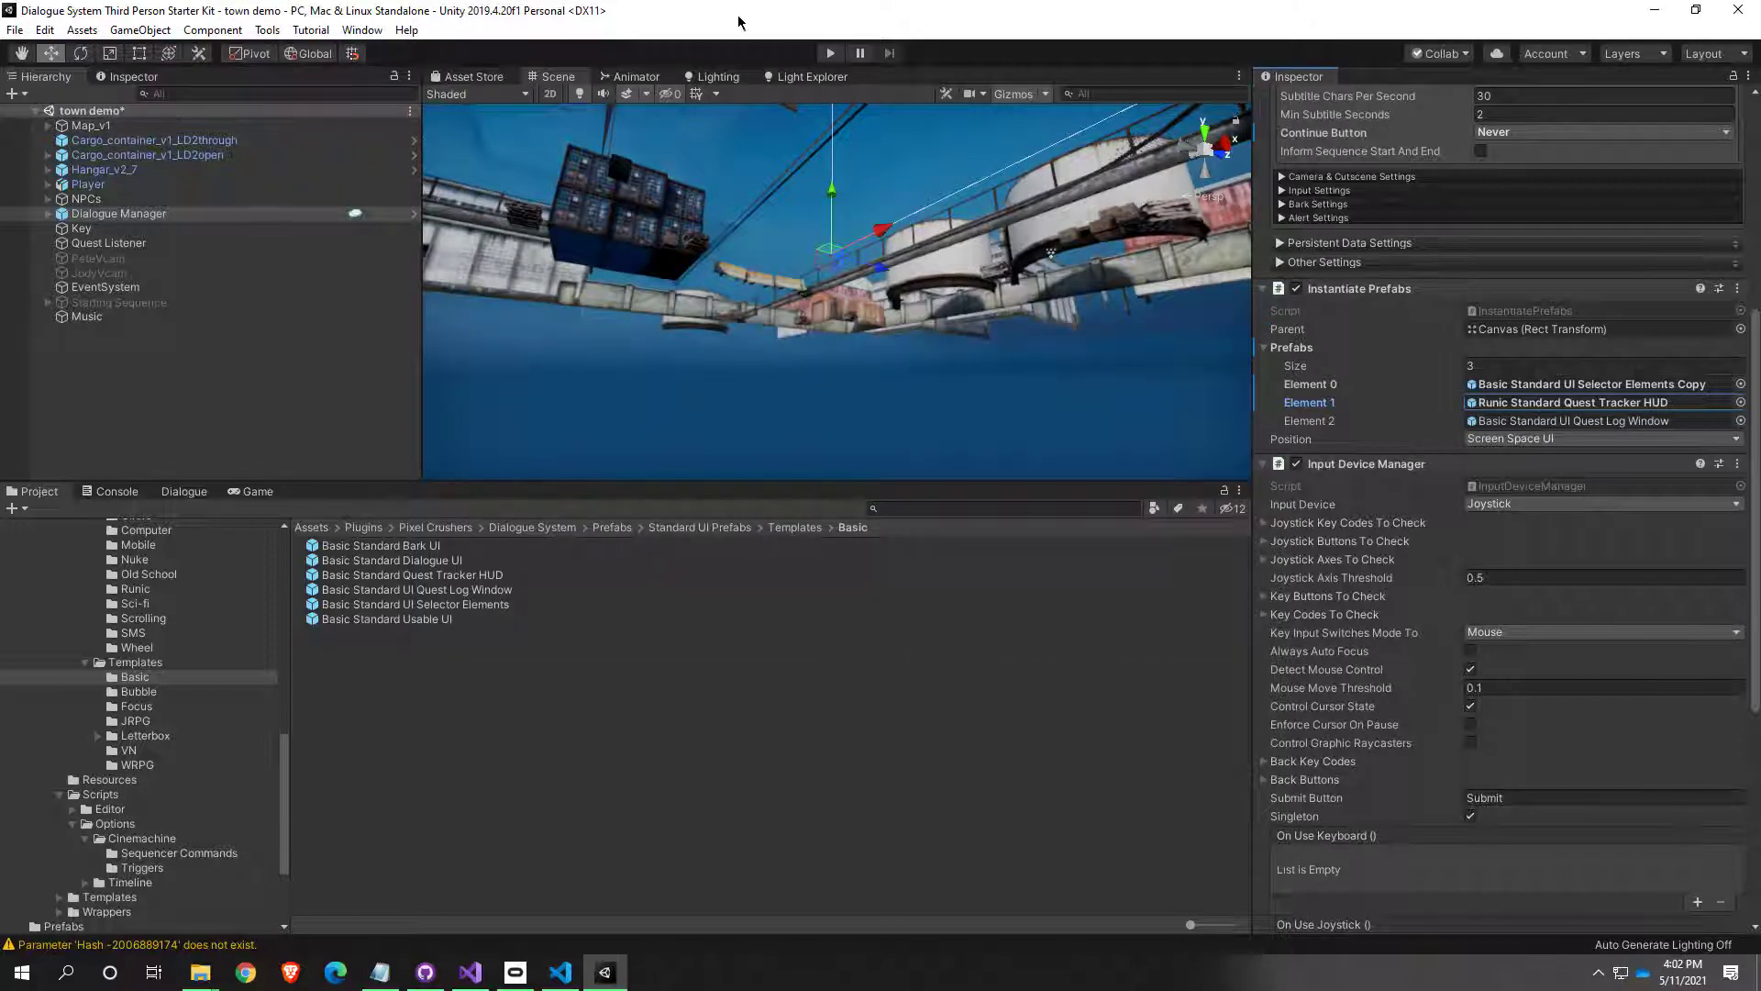
# Step: Play the scene, walk forward to check the look of the quest tracker HUD, and stop playing
pyautogui.click(827, 53)
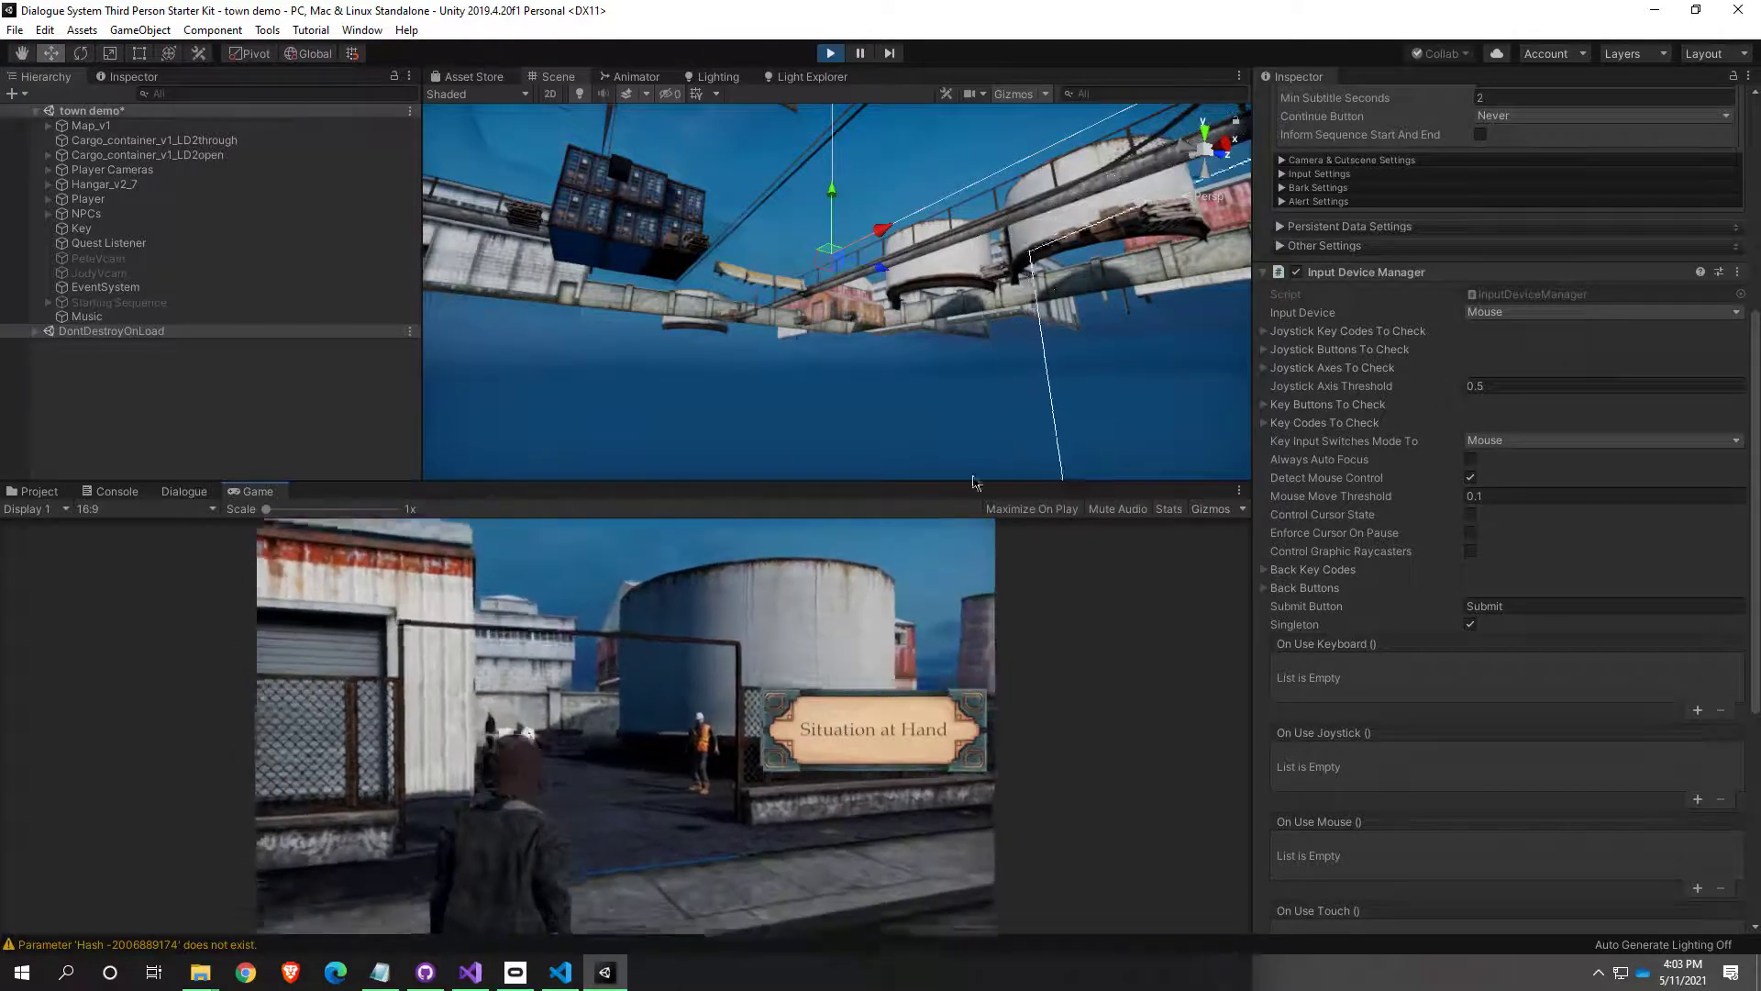
pyautogui.press('w')
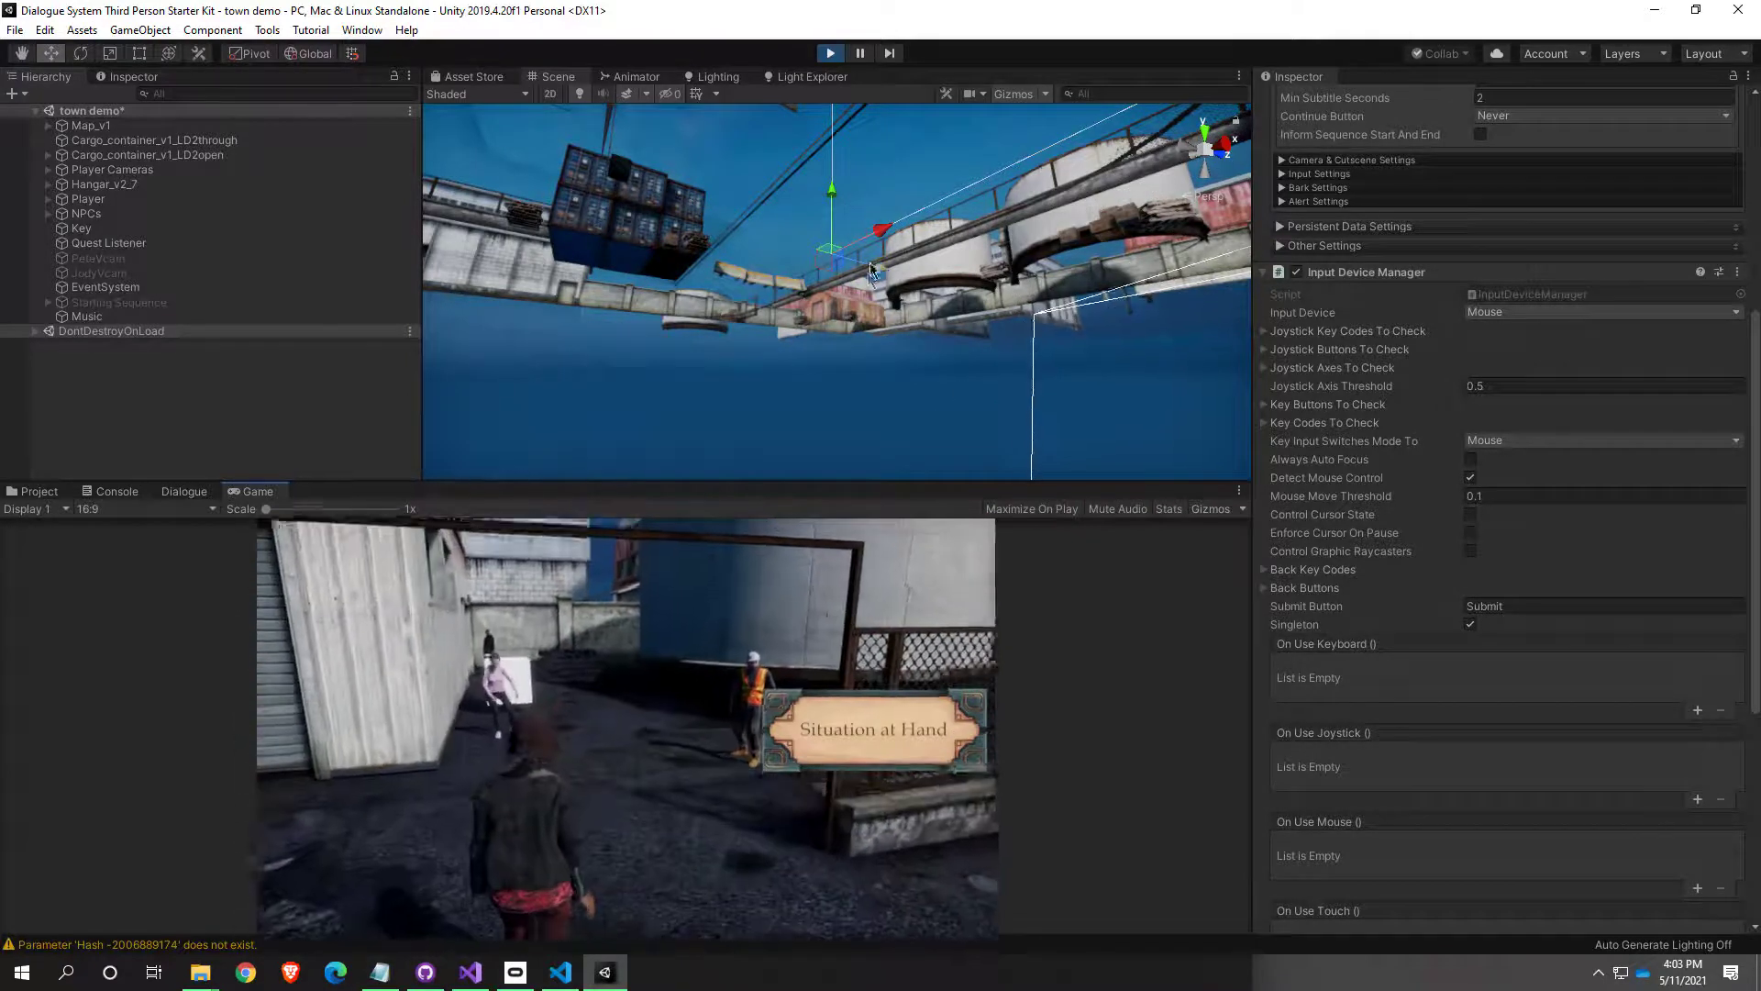
pyautogui.click(829, 53)
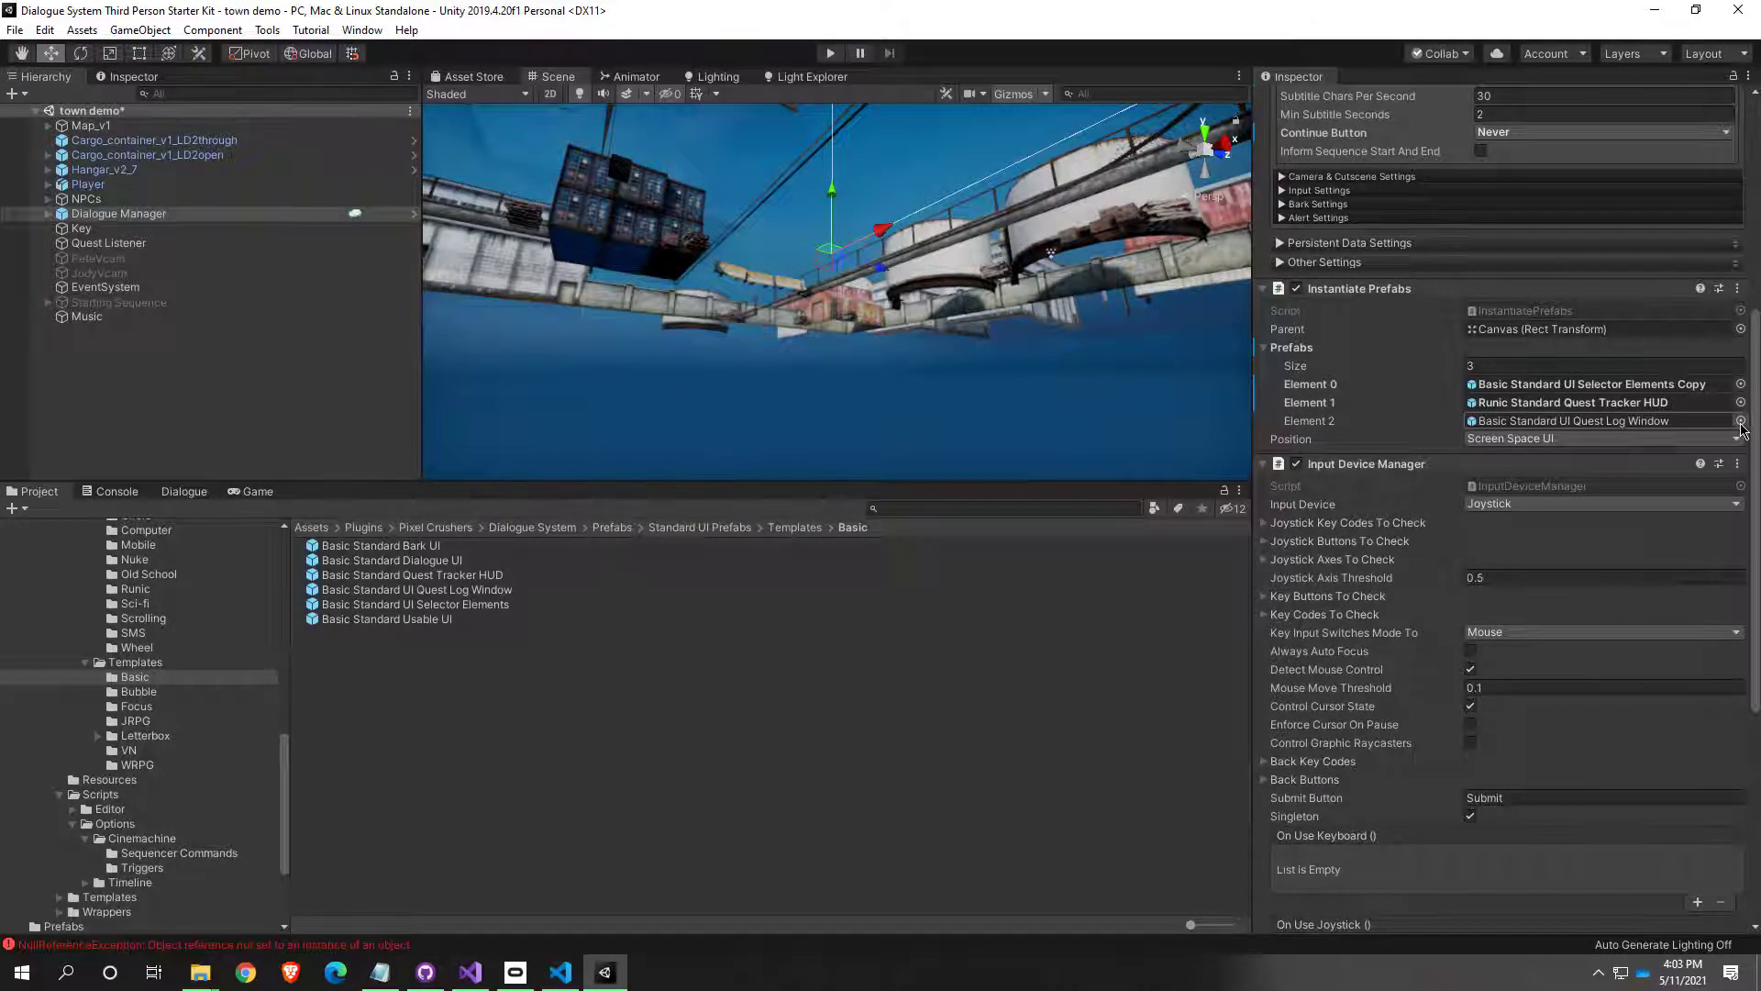
# Step: Search the available objects for "quest log" and assign Wheel Standard UI Quest Log Window to Element 2 of Instantiate Prefabs
pyautogui.click(1740, 421)
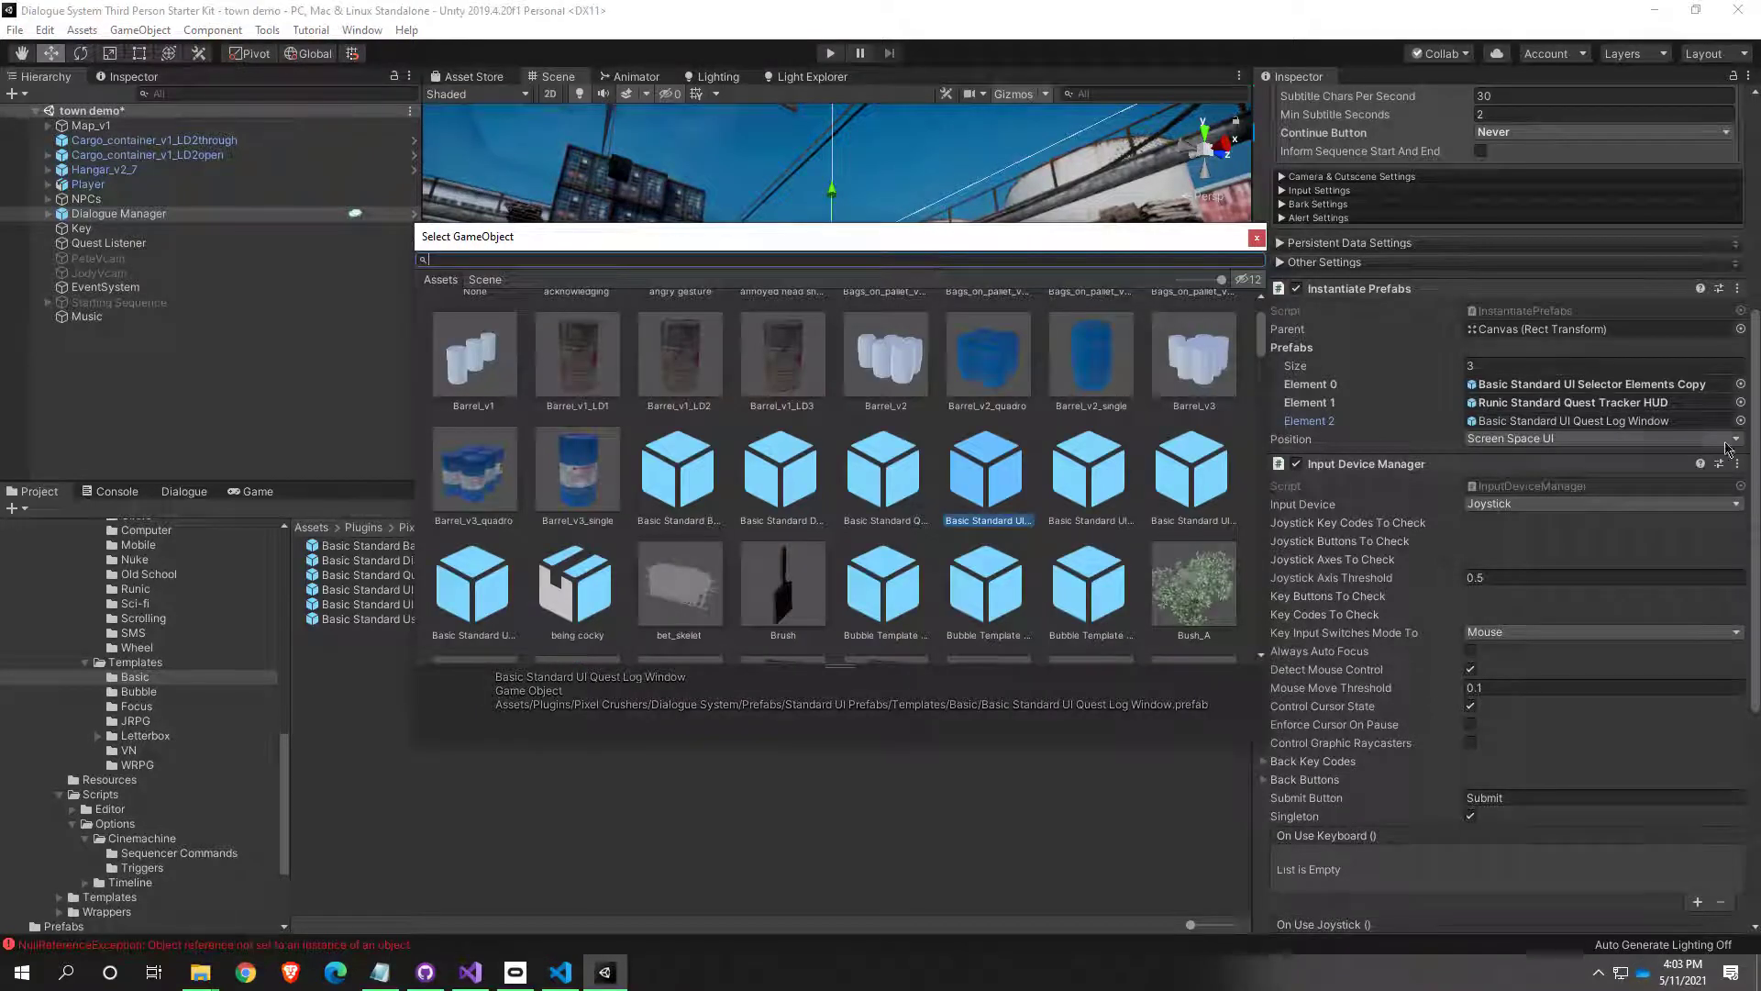
pyautogui.write('quest log')
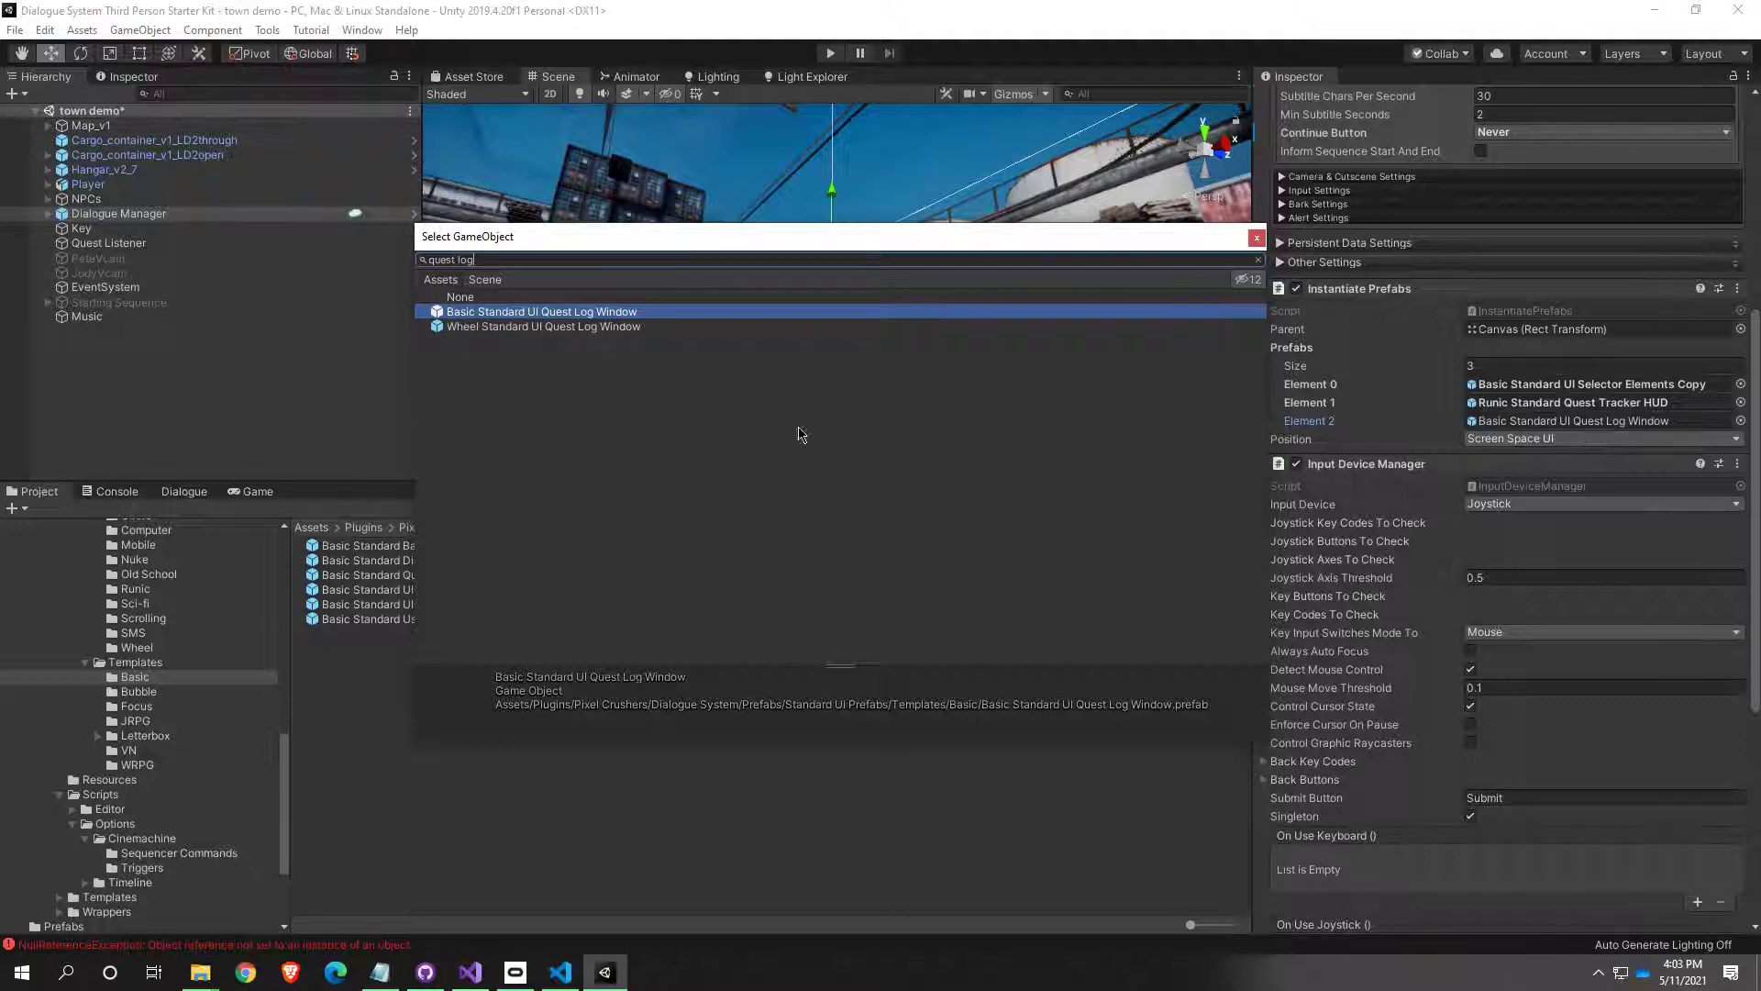
pyautogui.doubleClick(520, 324)
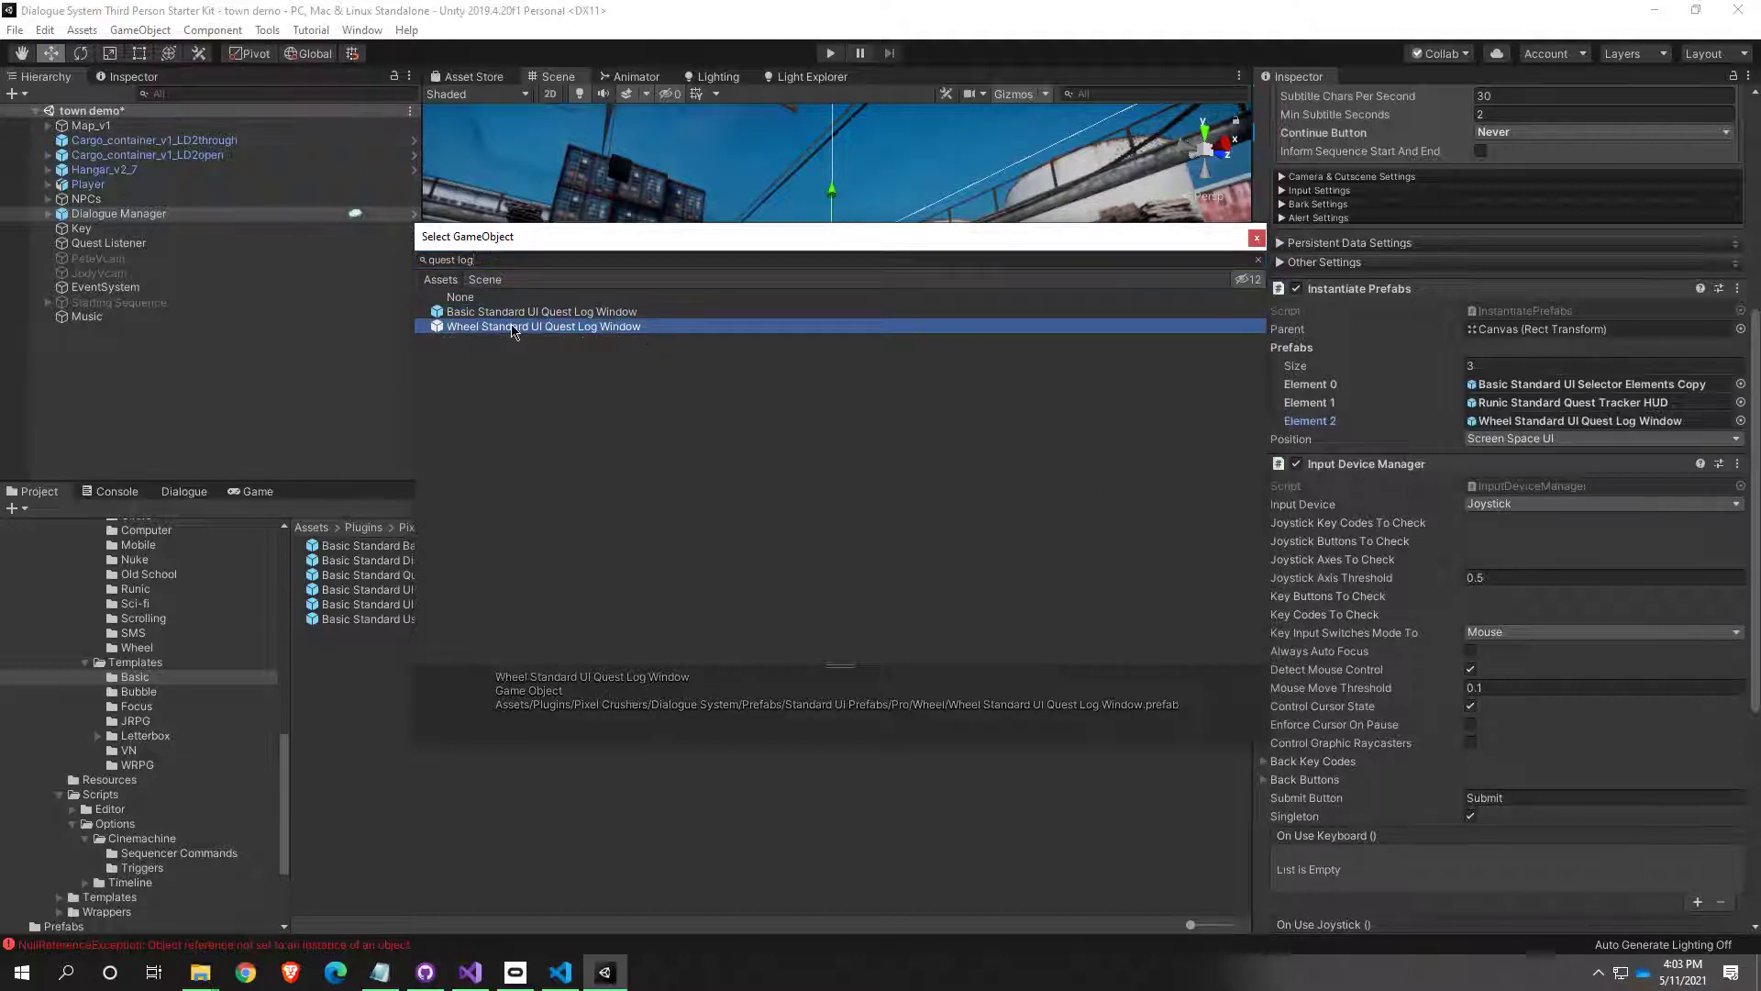
pyautogui.click(510, 323)
# Step: Play the scene, open and close the quest journal several times to check its design and animation, and stop playing
pyautogui.click(829, 54)
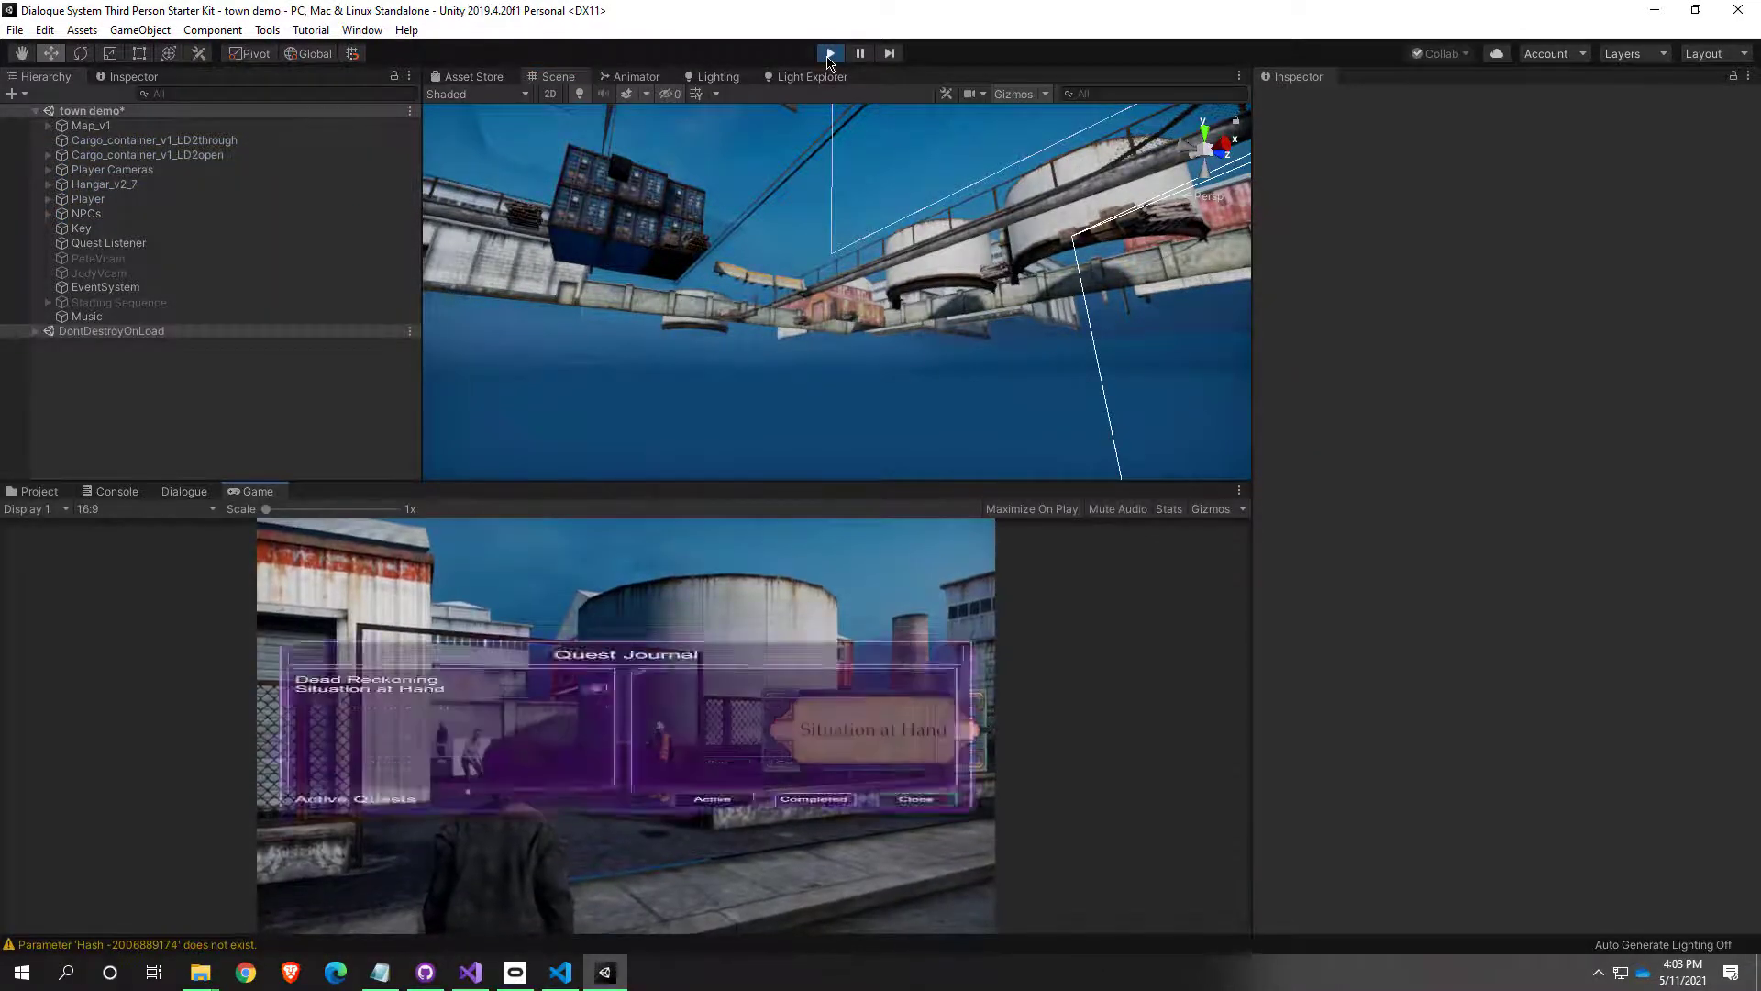
pyautogui.press('j')
pyautogui.press('j')
pyautogui.press('j')
pyautogui.press('j')
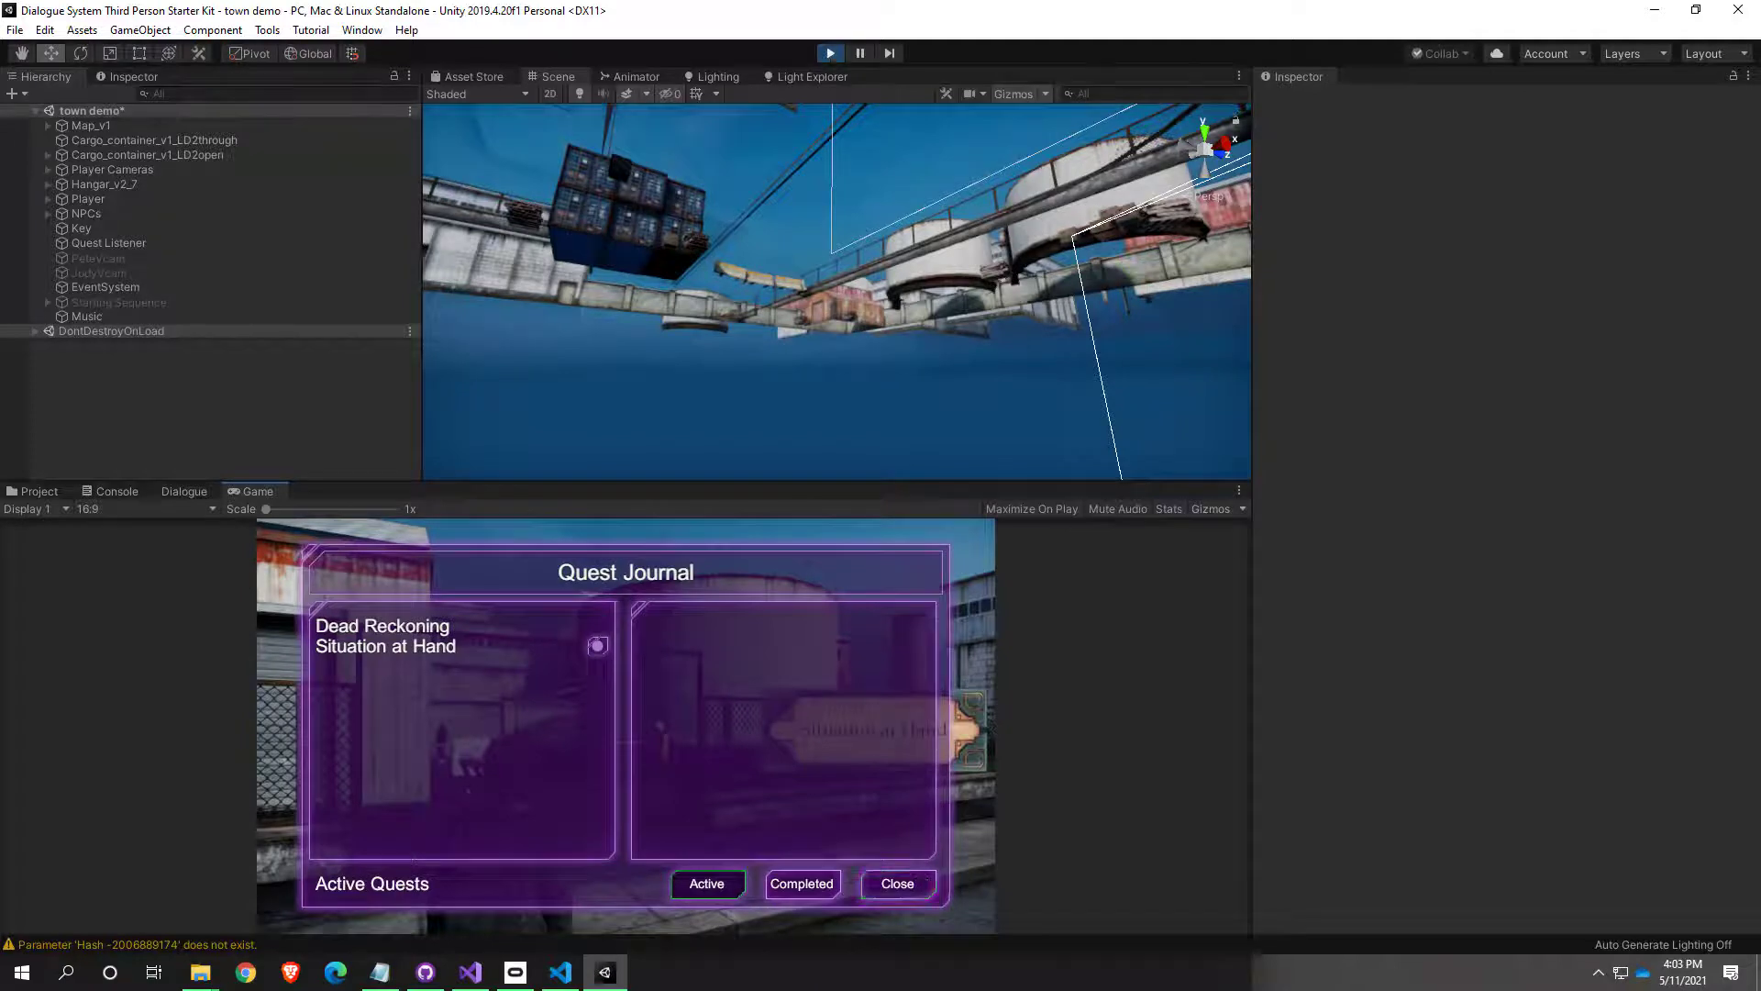
pyautogui.press('j')
pyautogui.press('j')
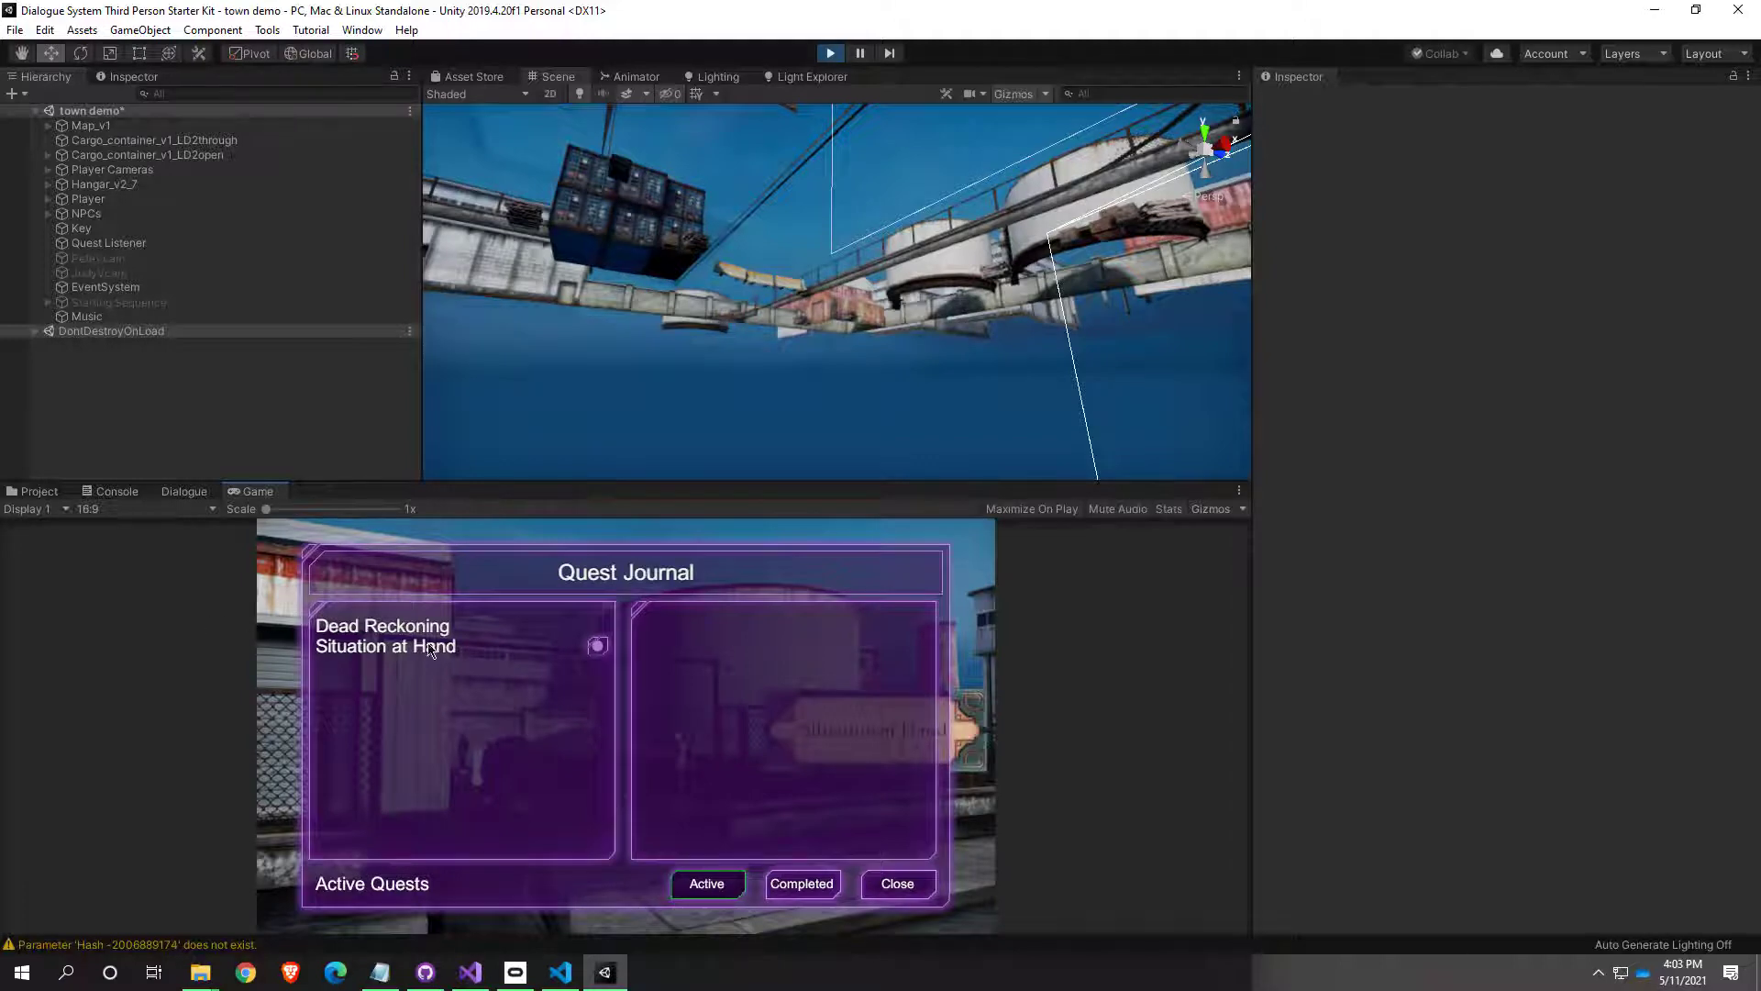
pyautogui.press('j')
pyautogui.press('j')
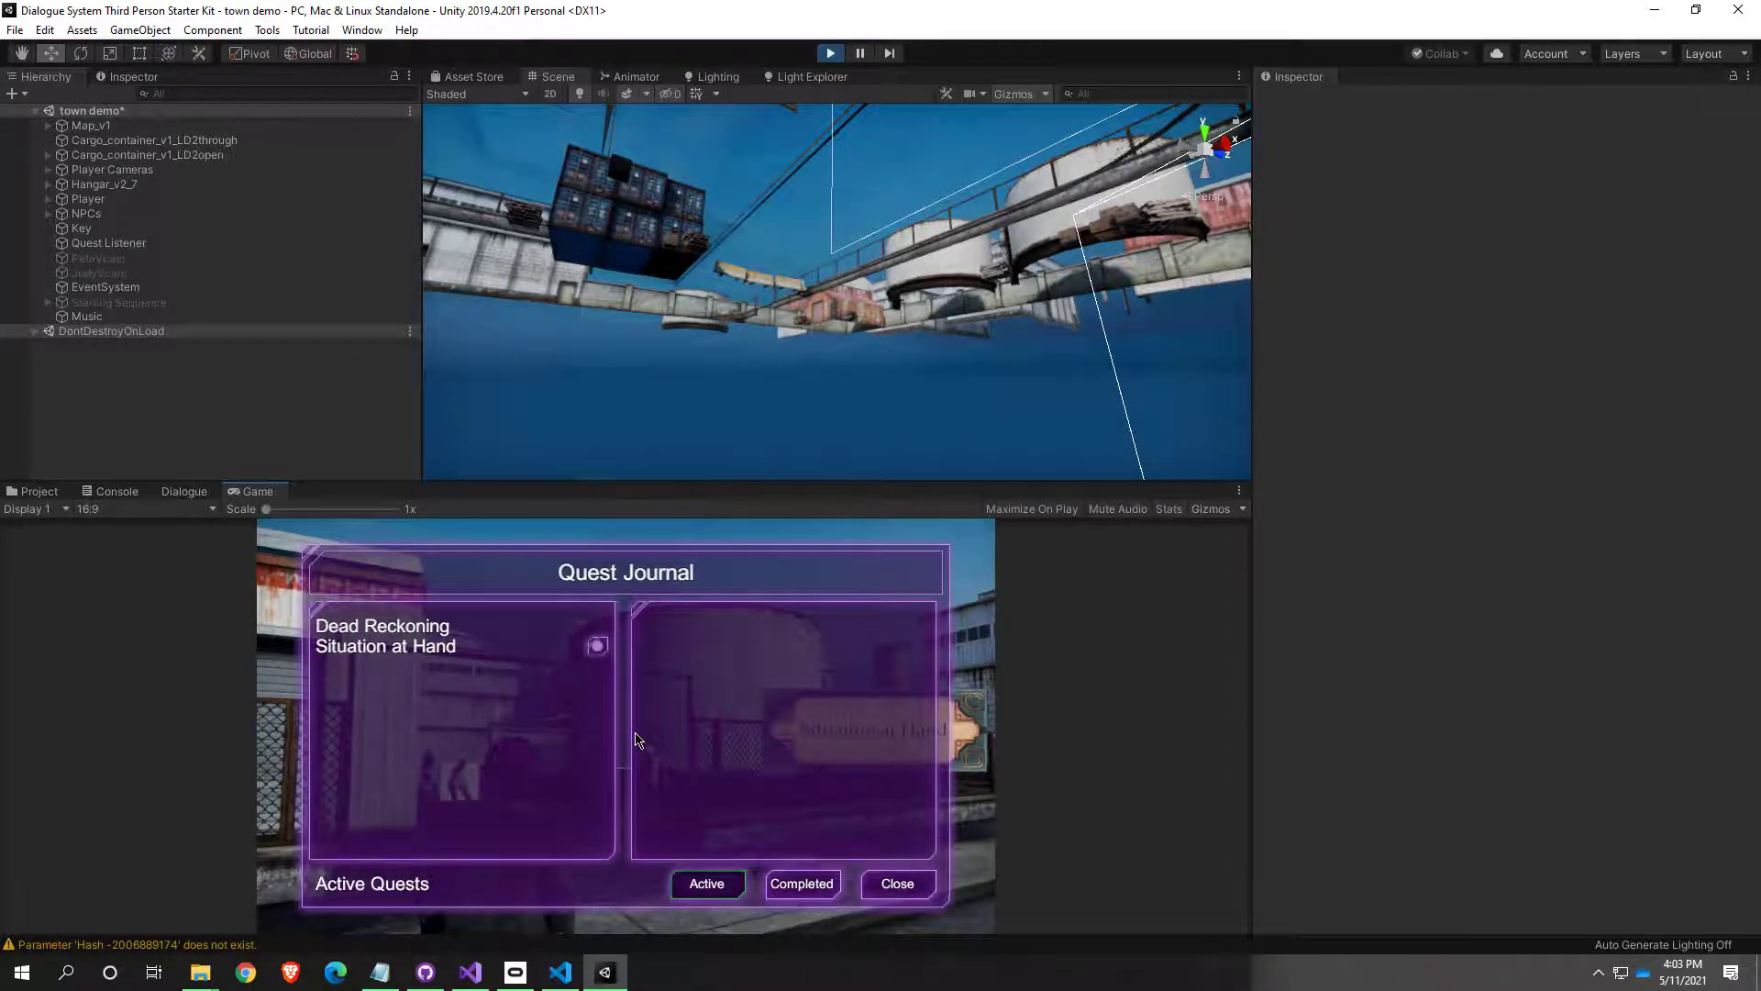
pyautogui.press('j')
pyautogui.press('j')
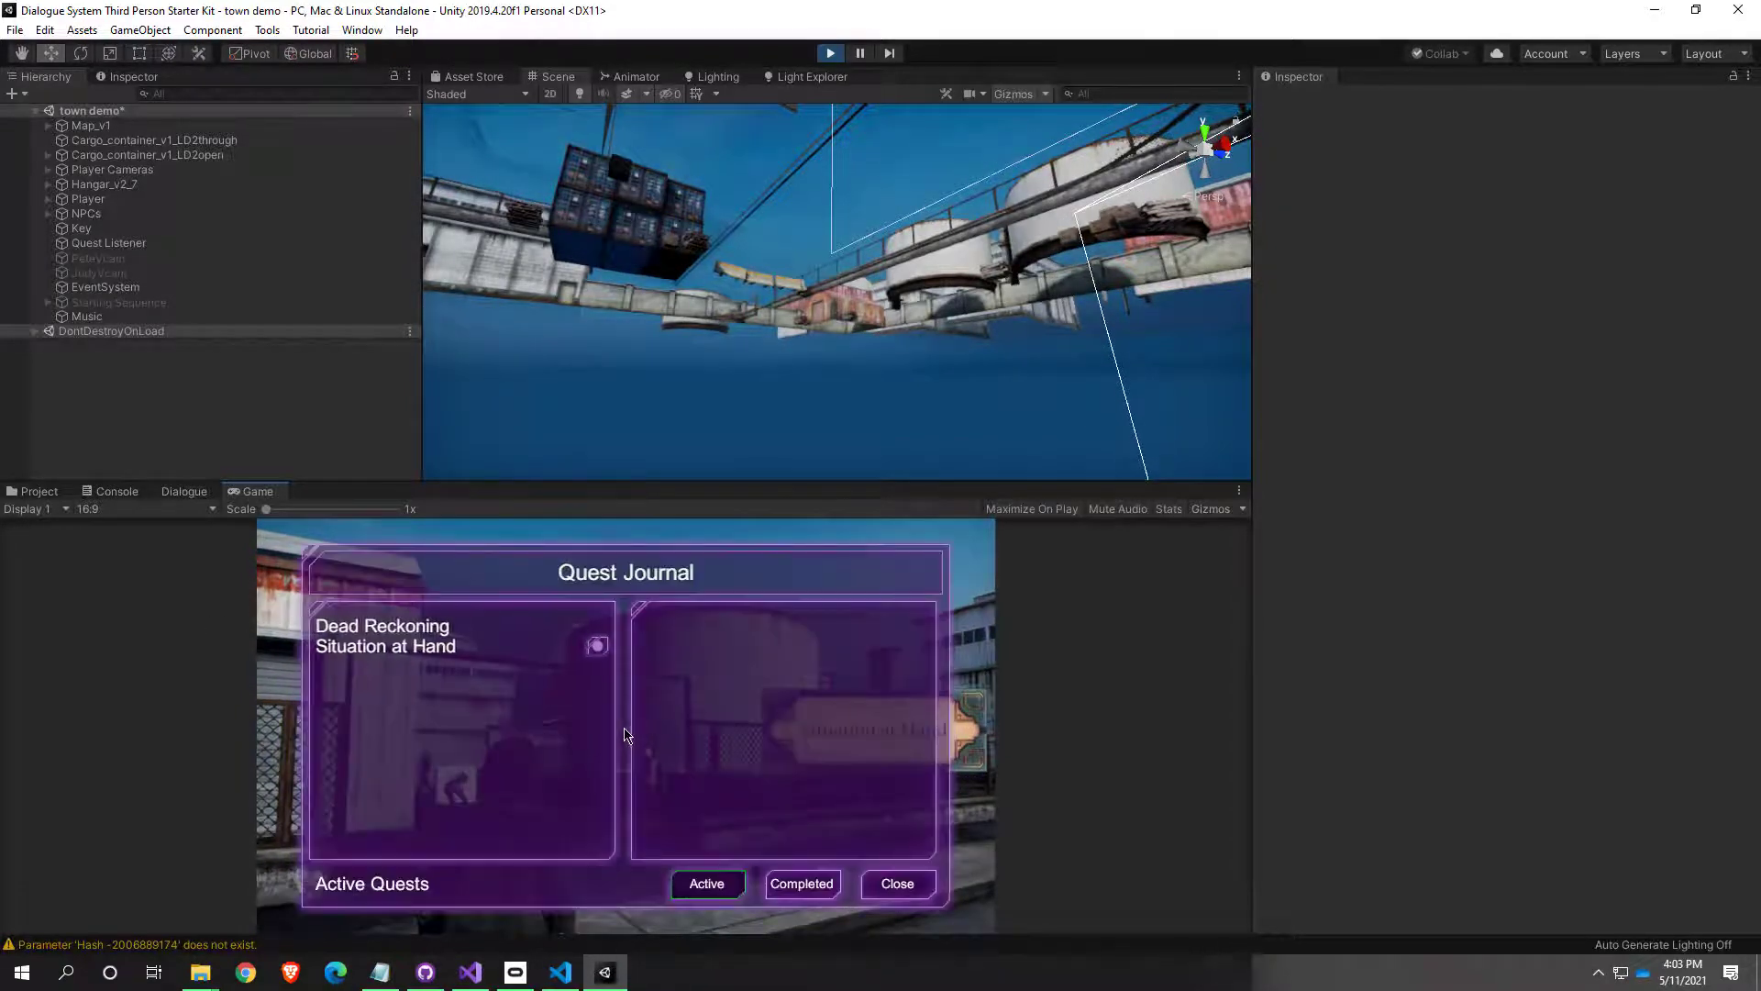
pyautogui.press('j')
pyautogui.press('j')
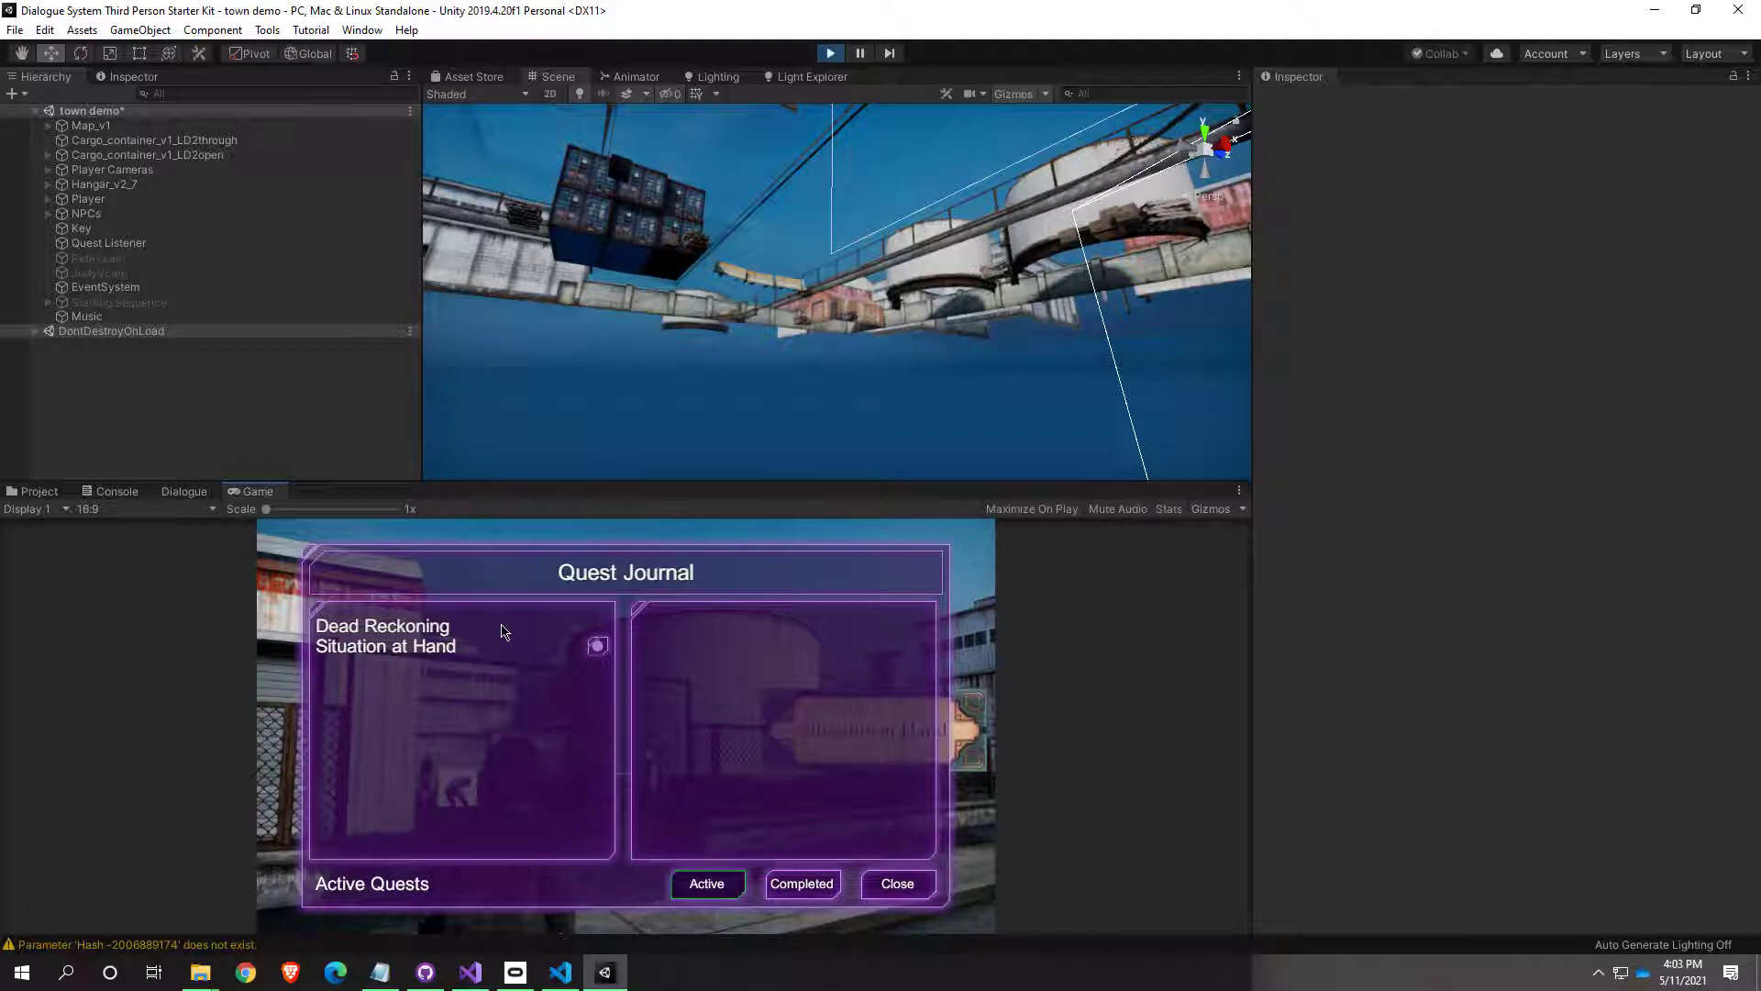
pyautogui.press('j')
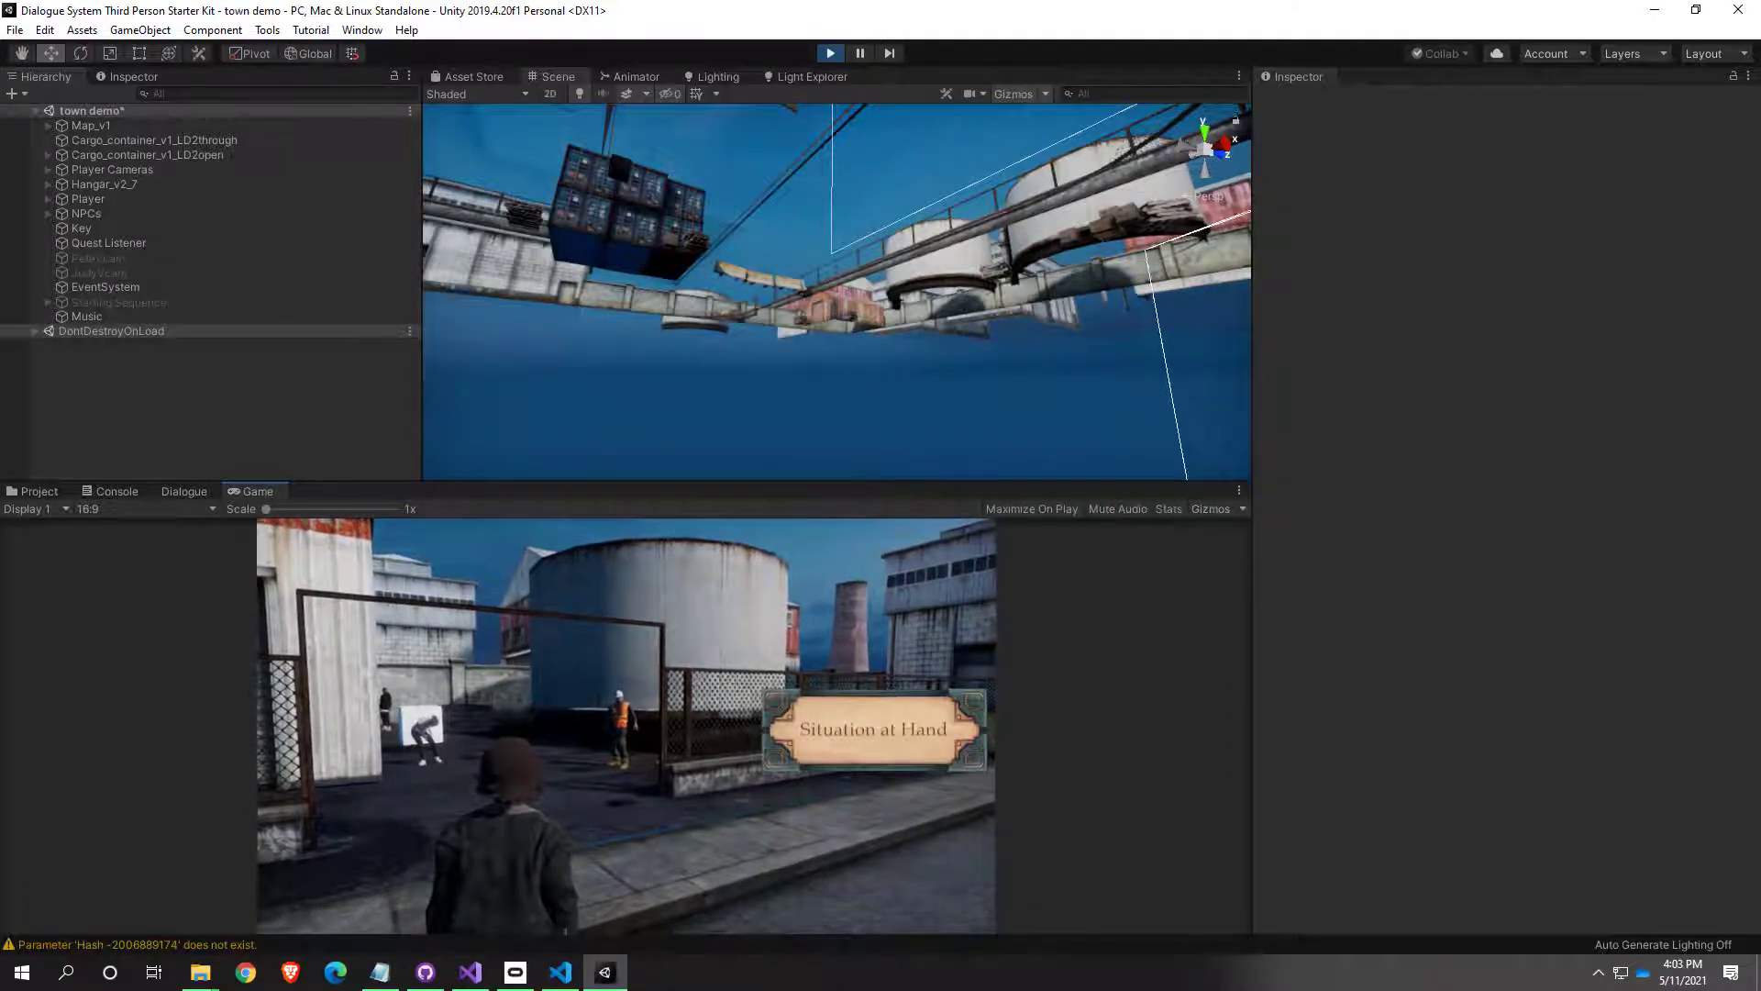
pyautogui.press('Escape')
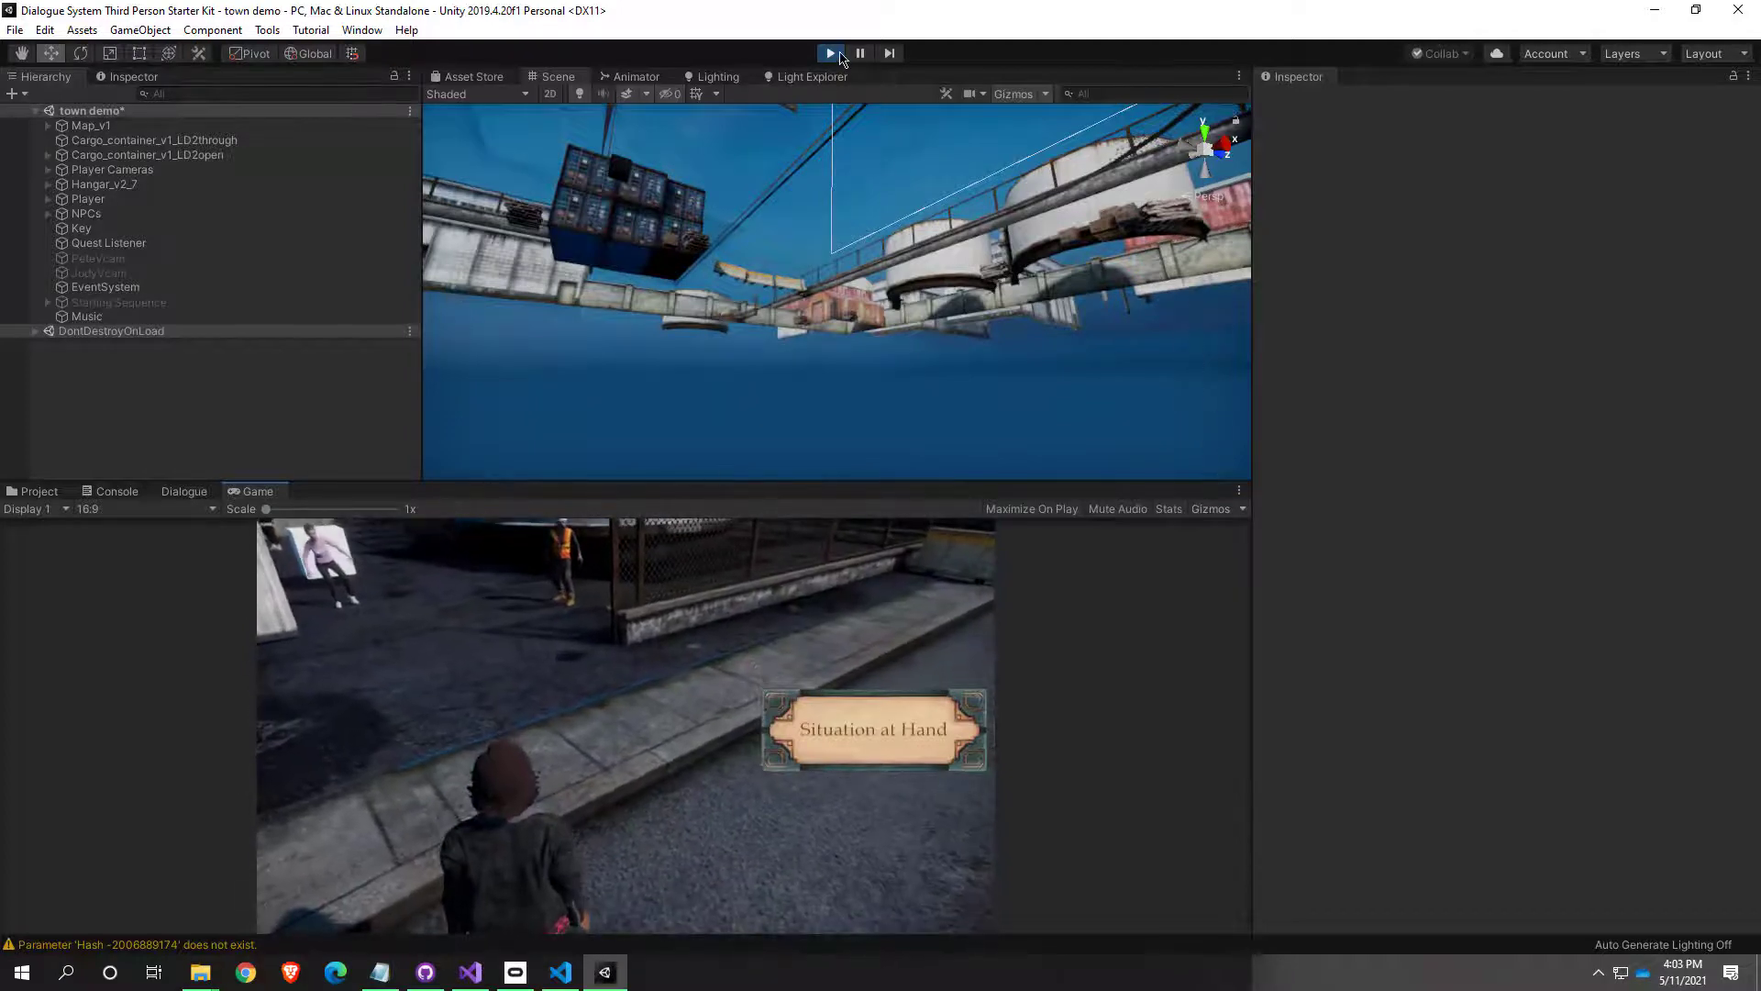
pyautogui.click(830, 52)
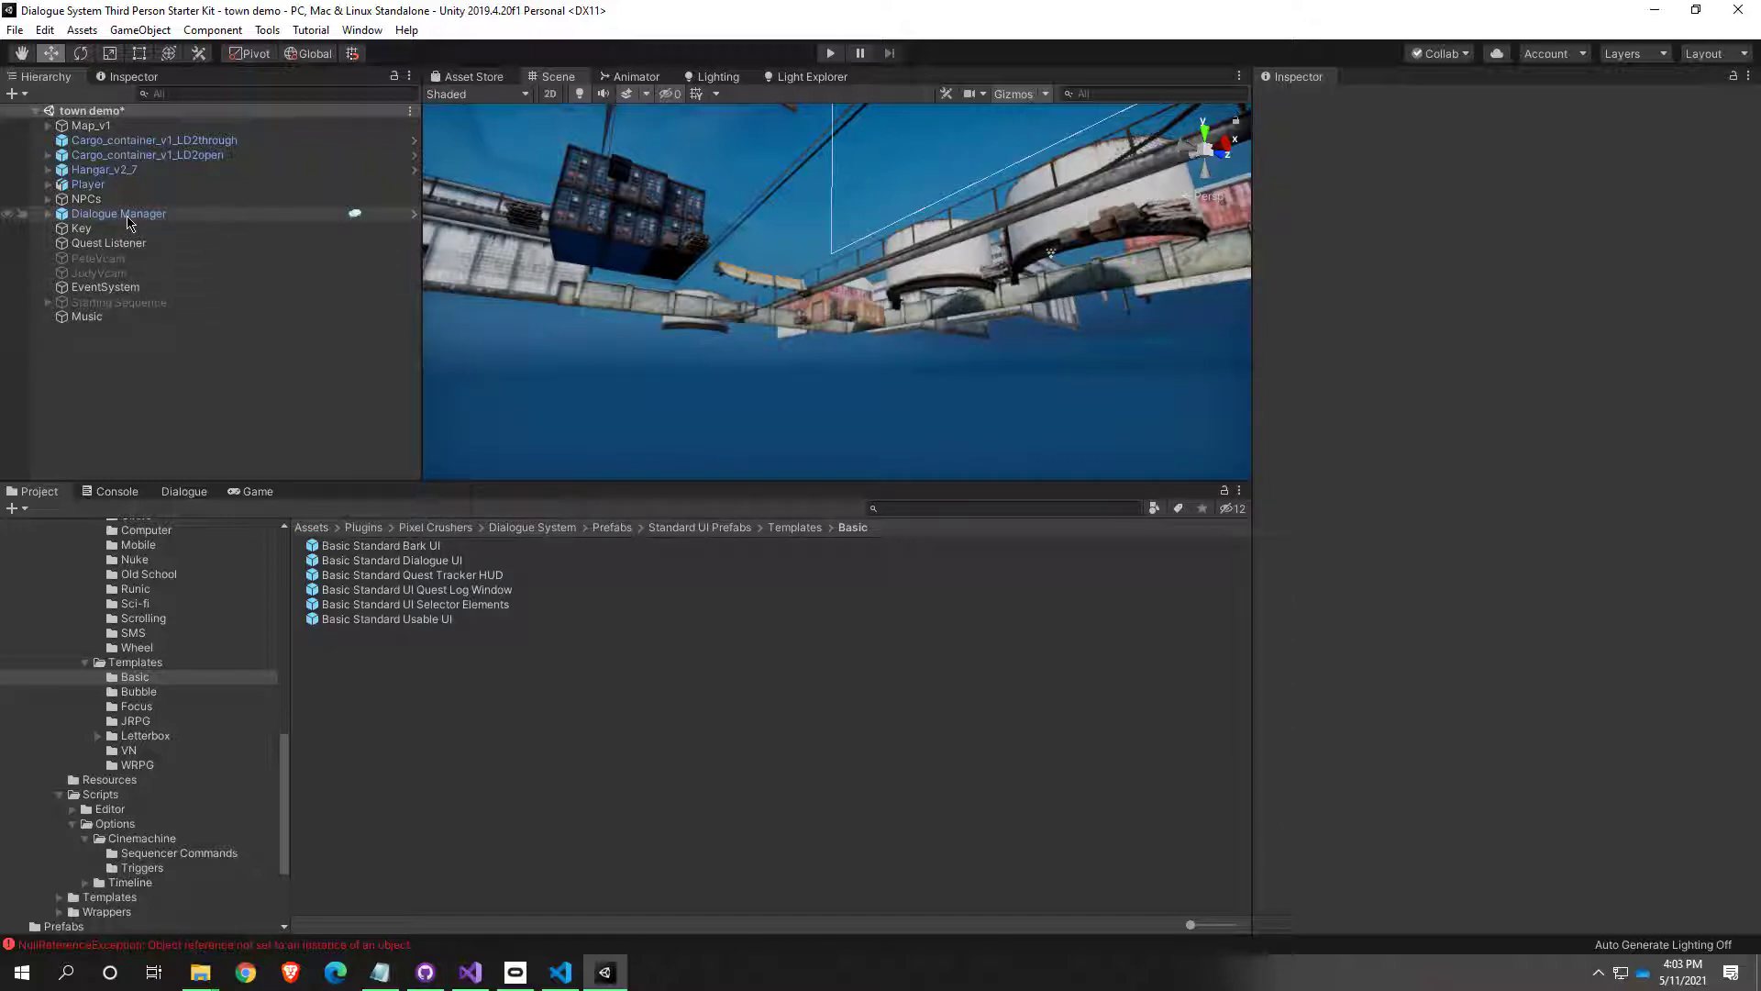
# Step: Locate the prefab assigned to Element 0 of the Dialogue Manager's Instantiate Prefabs list and open that copy for editing
pyautogui.moveTo(878, 300); pyautogui.dragTo(1478, 361, button='right')
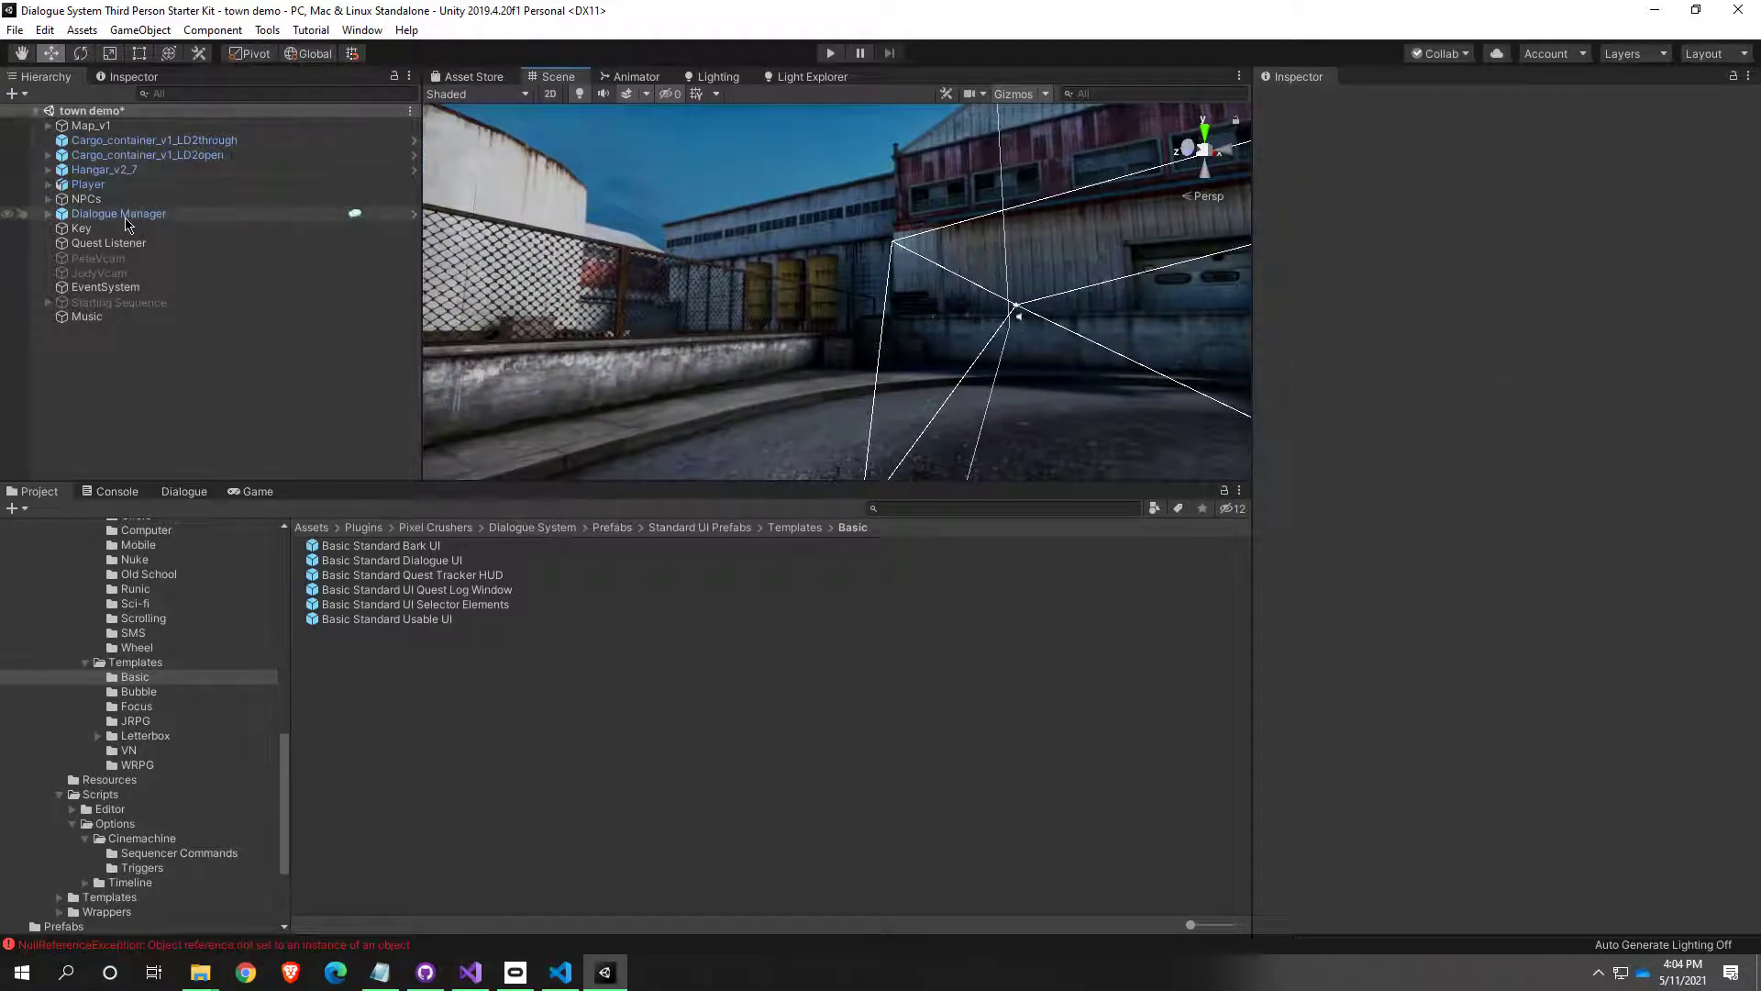
pyautogui.click(129, 215)
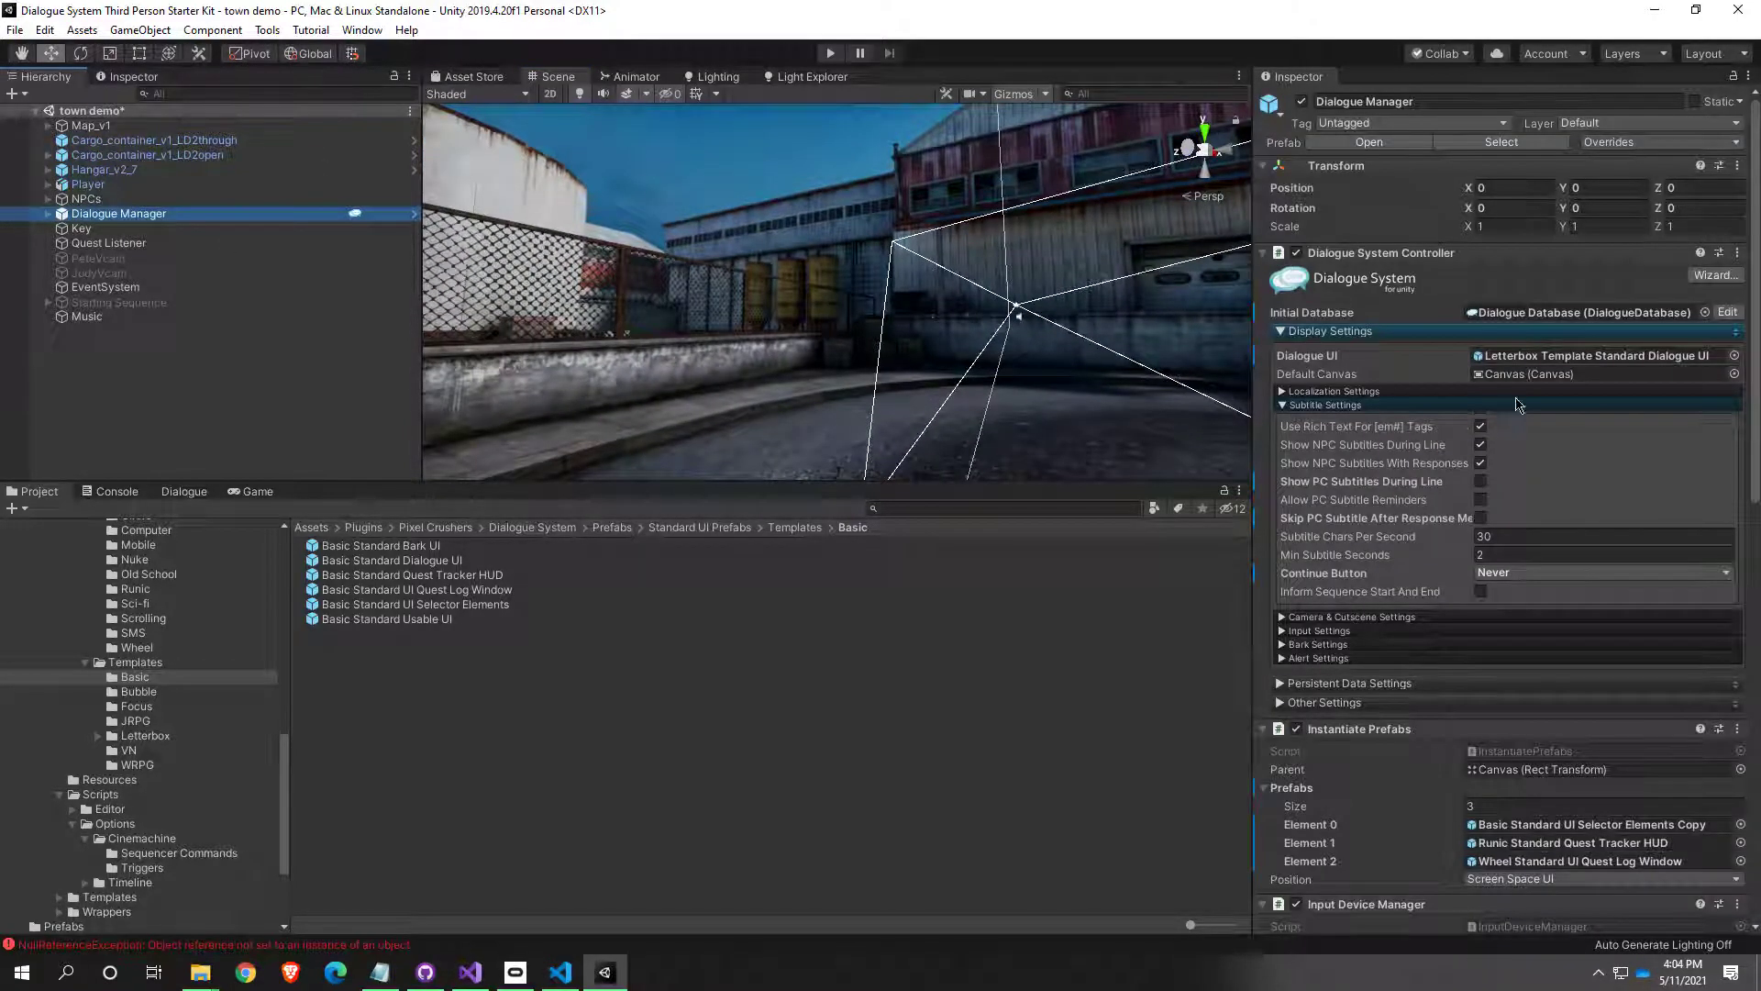
pyautogui.scroll(-3, 1513, 418)
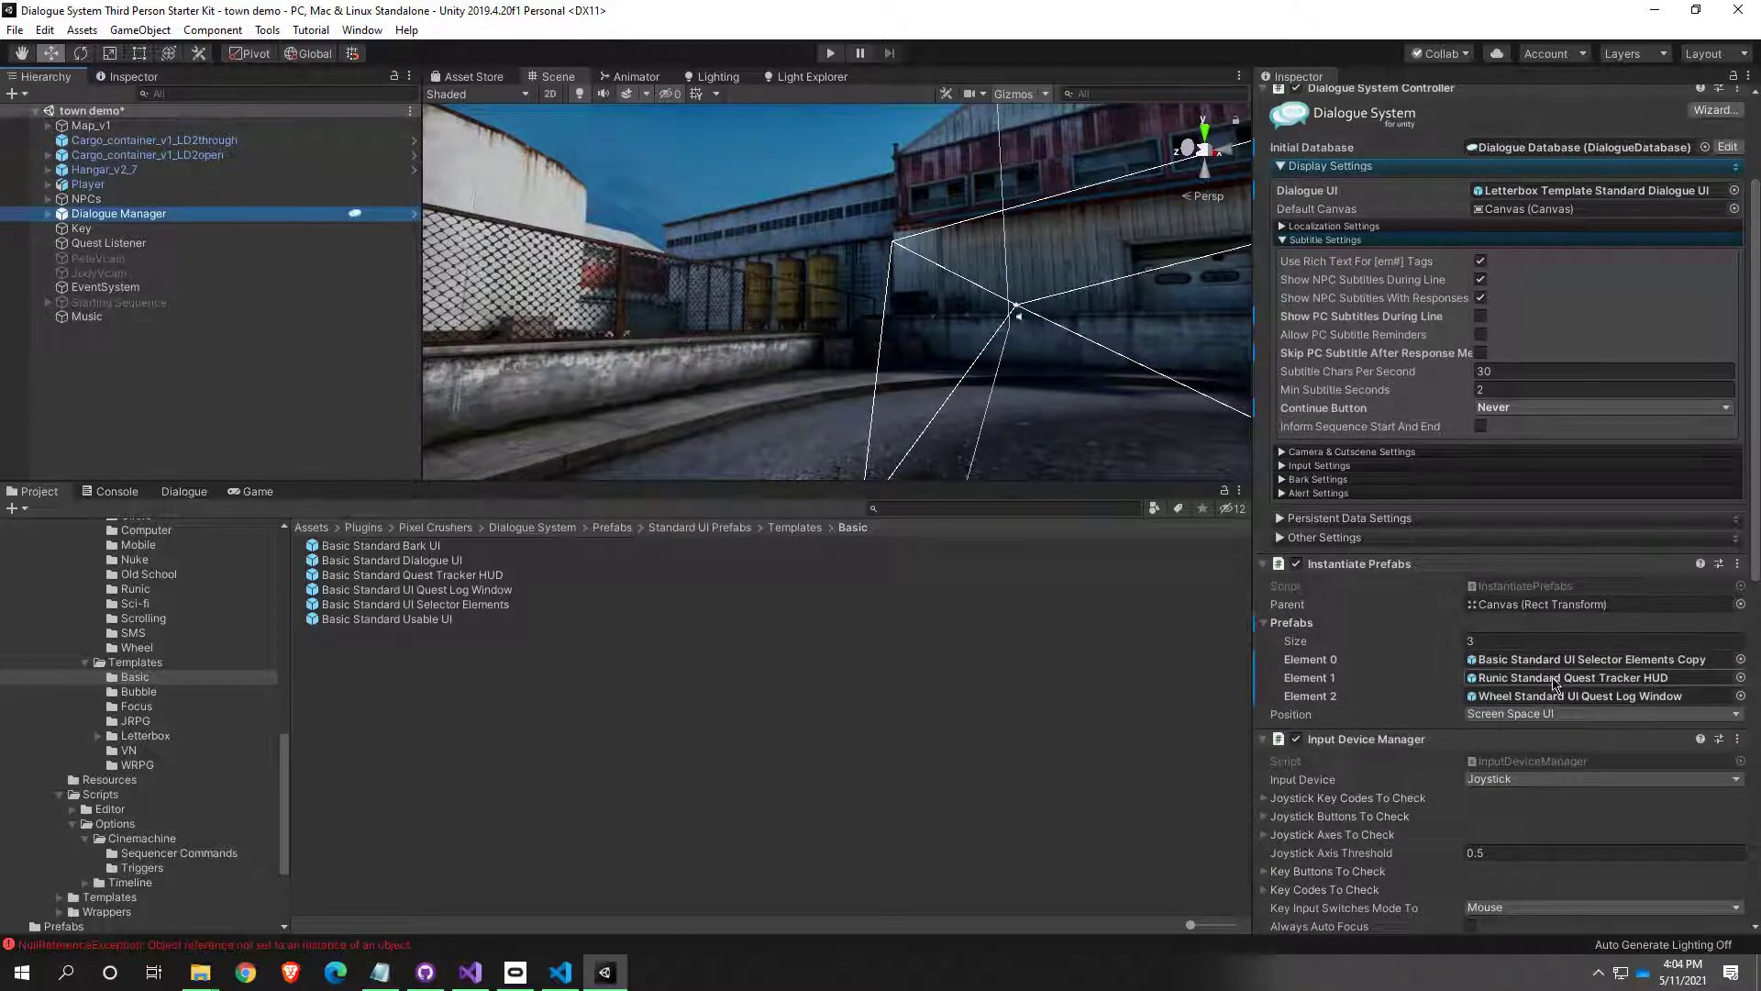
pyautogui.click(1576, 659)
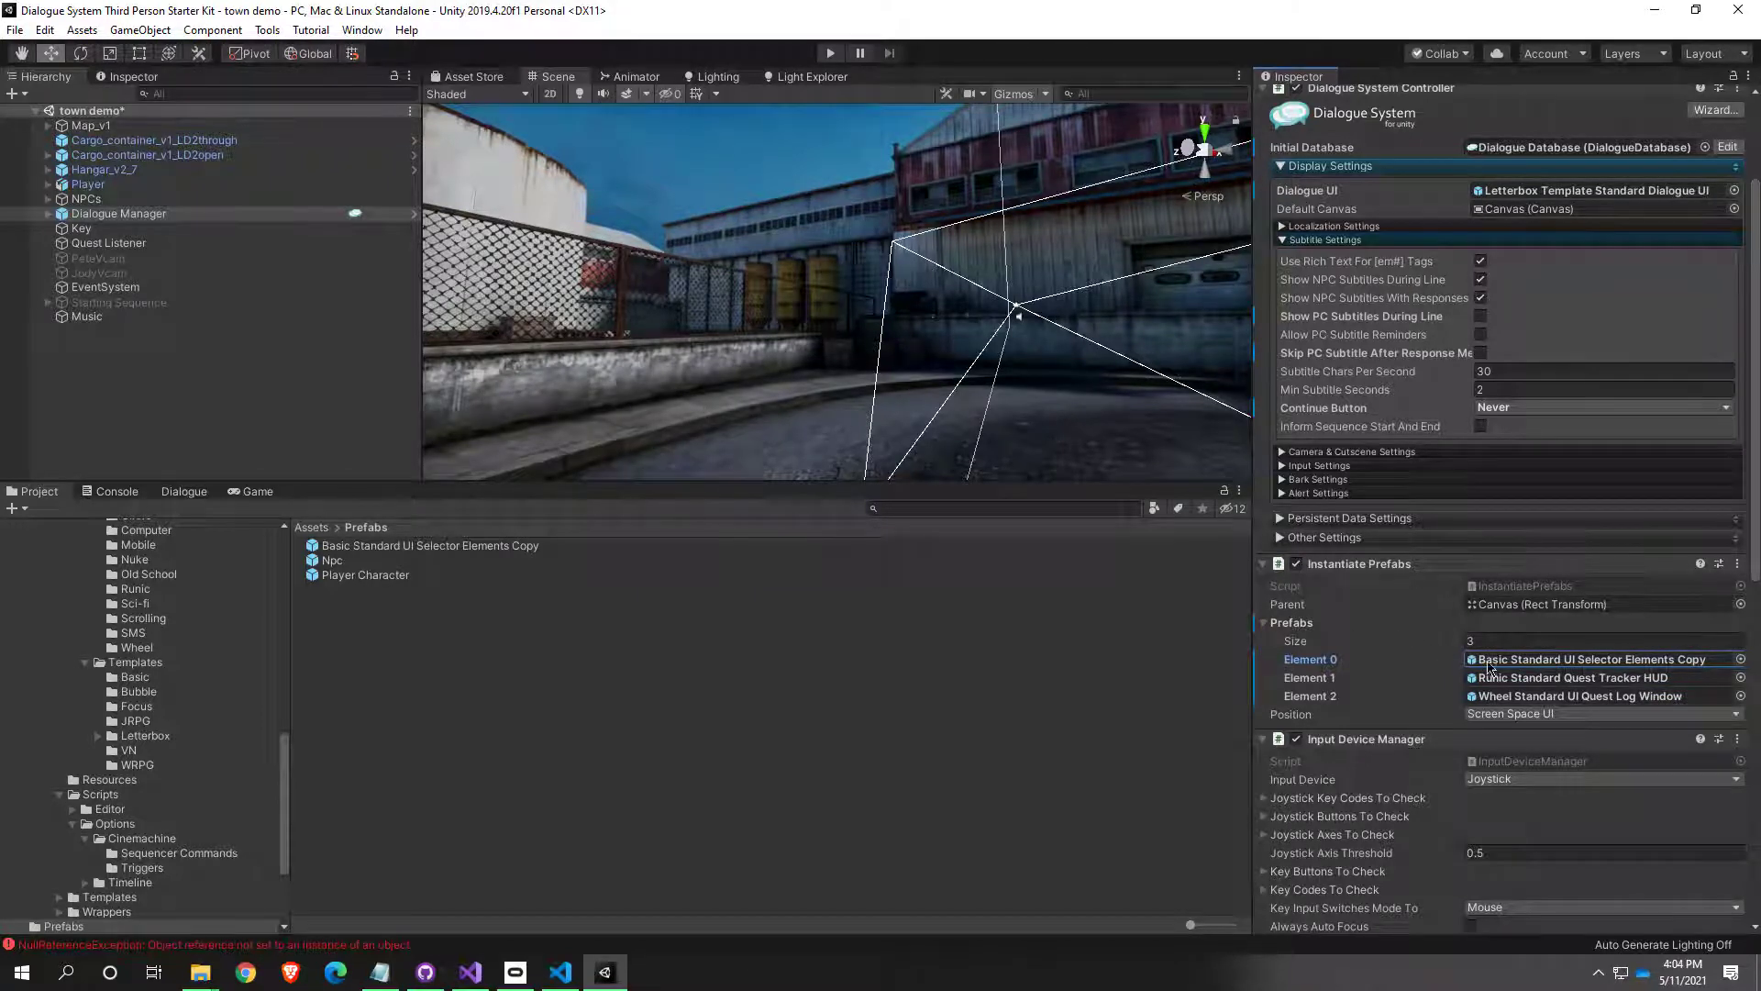
pyautogui.click(1523, 666)
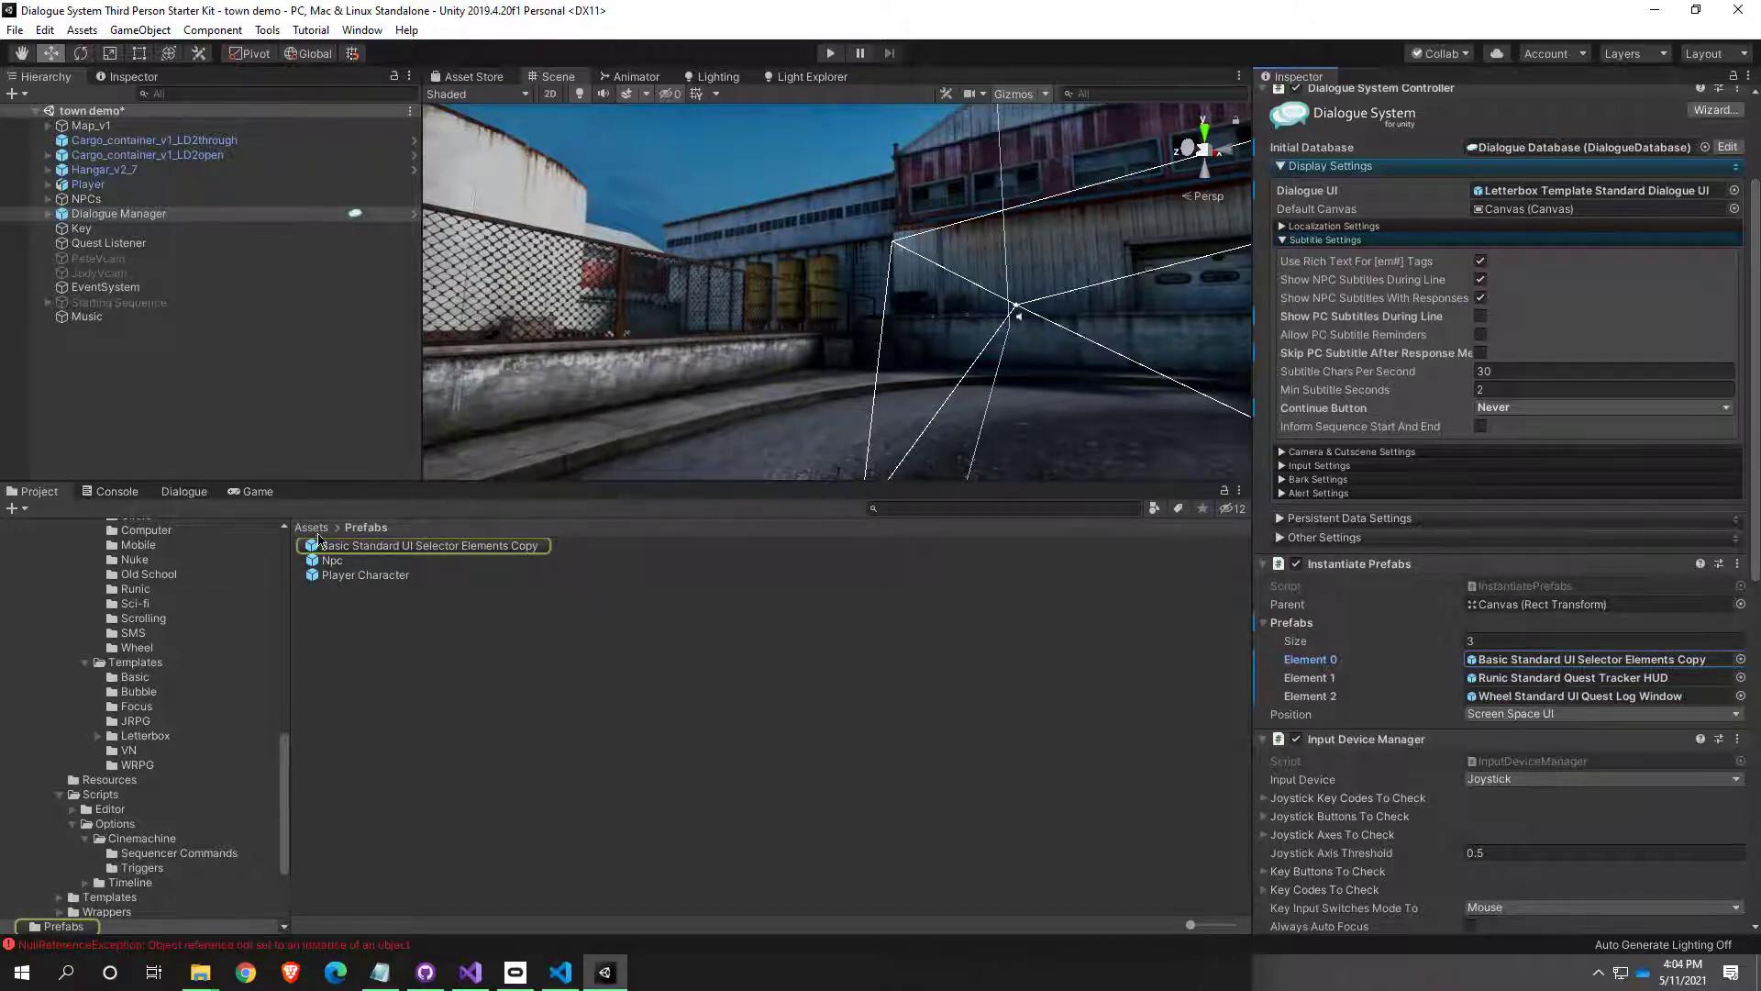
pyautogui.doubleClick(399, 549)
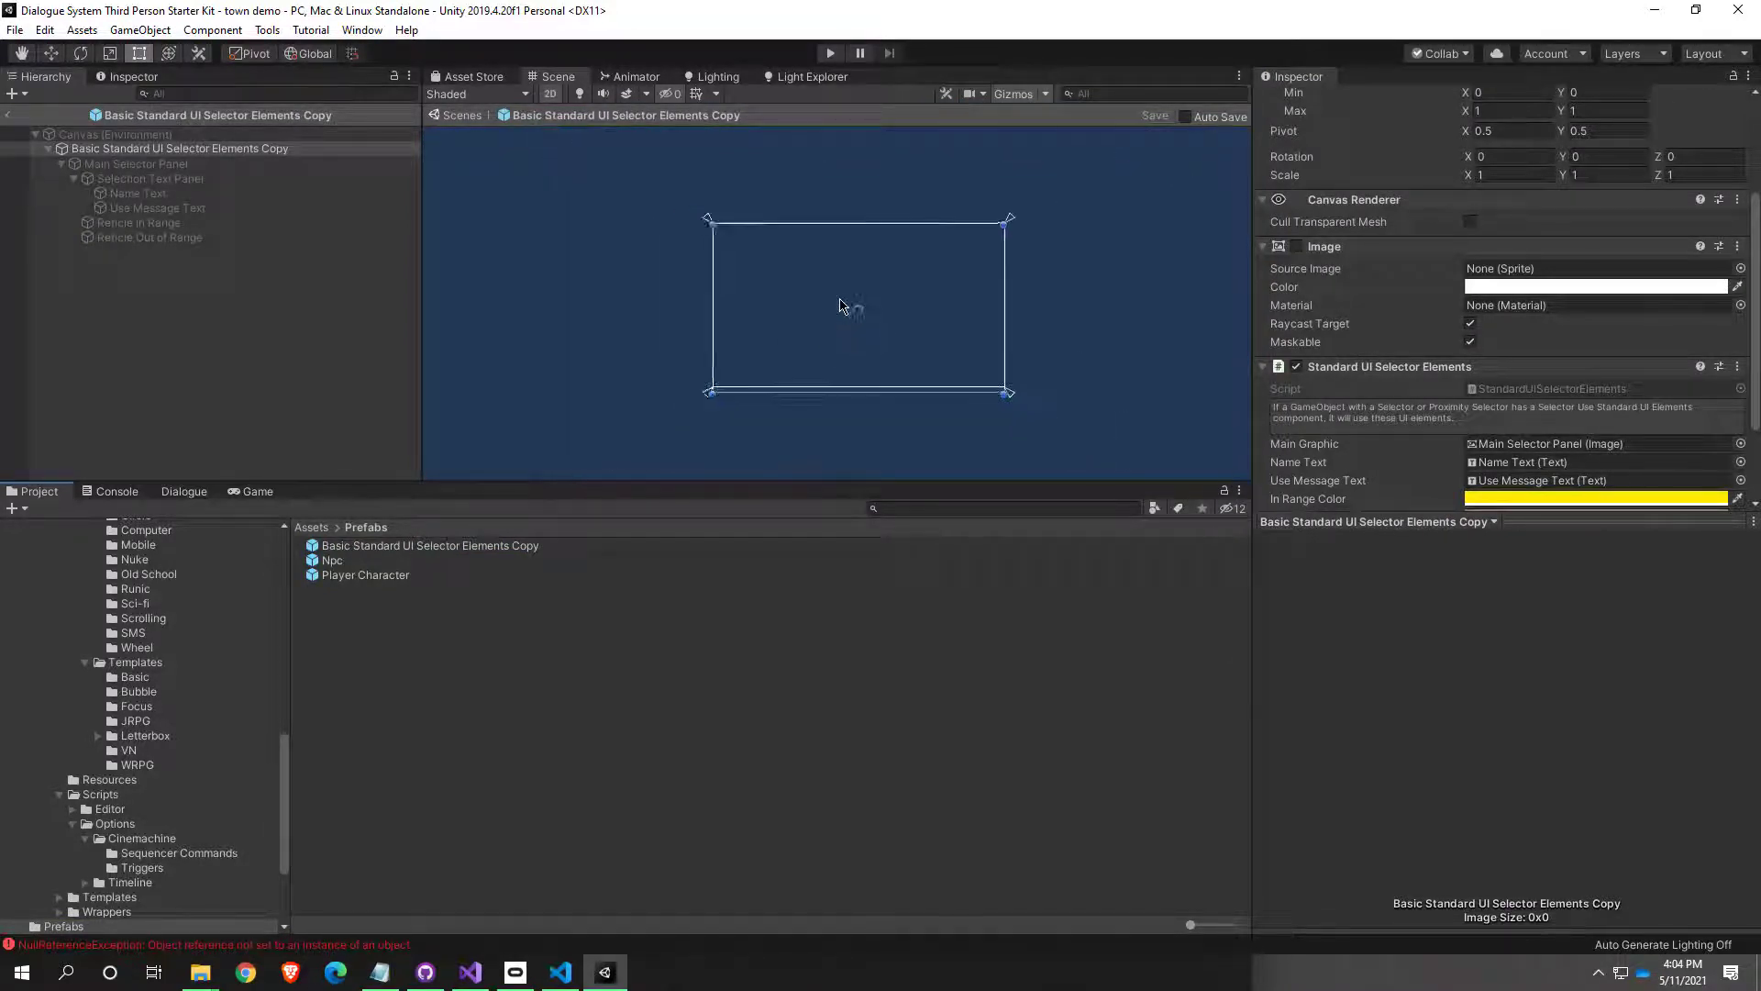
# Step: Activate the Main Selector Panel in the Basic Standard UI Selector Elements Copy prefab and examine its selection text up close
pyautogui.click(138, 193)
pyautogui.click(149, 150)
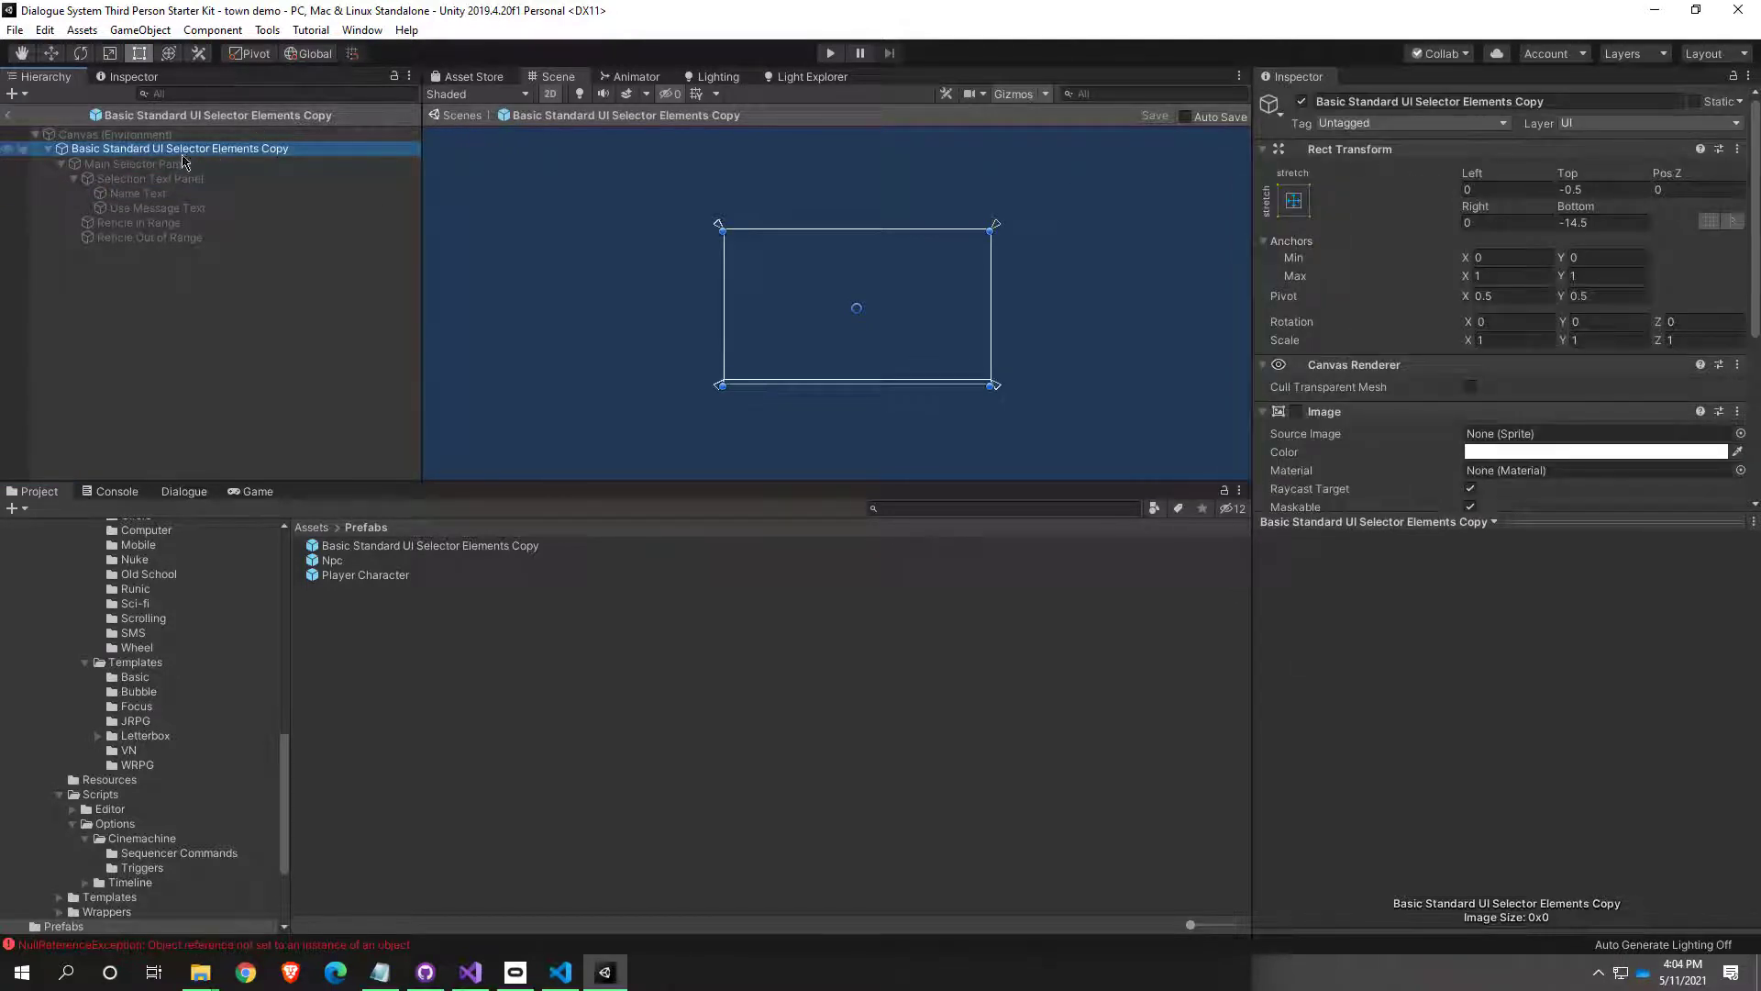
pyautogui.press('Down')
pyautogui.click(1302, 102)
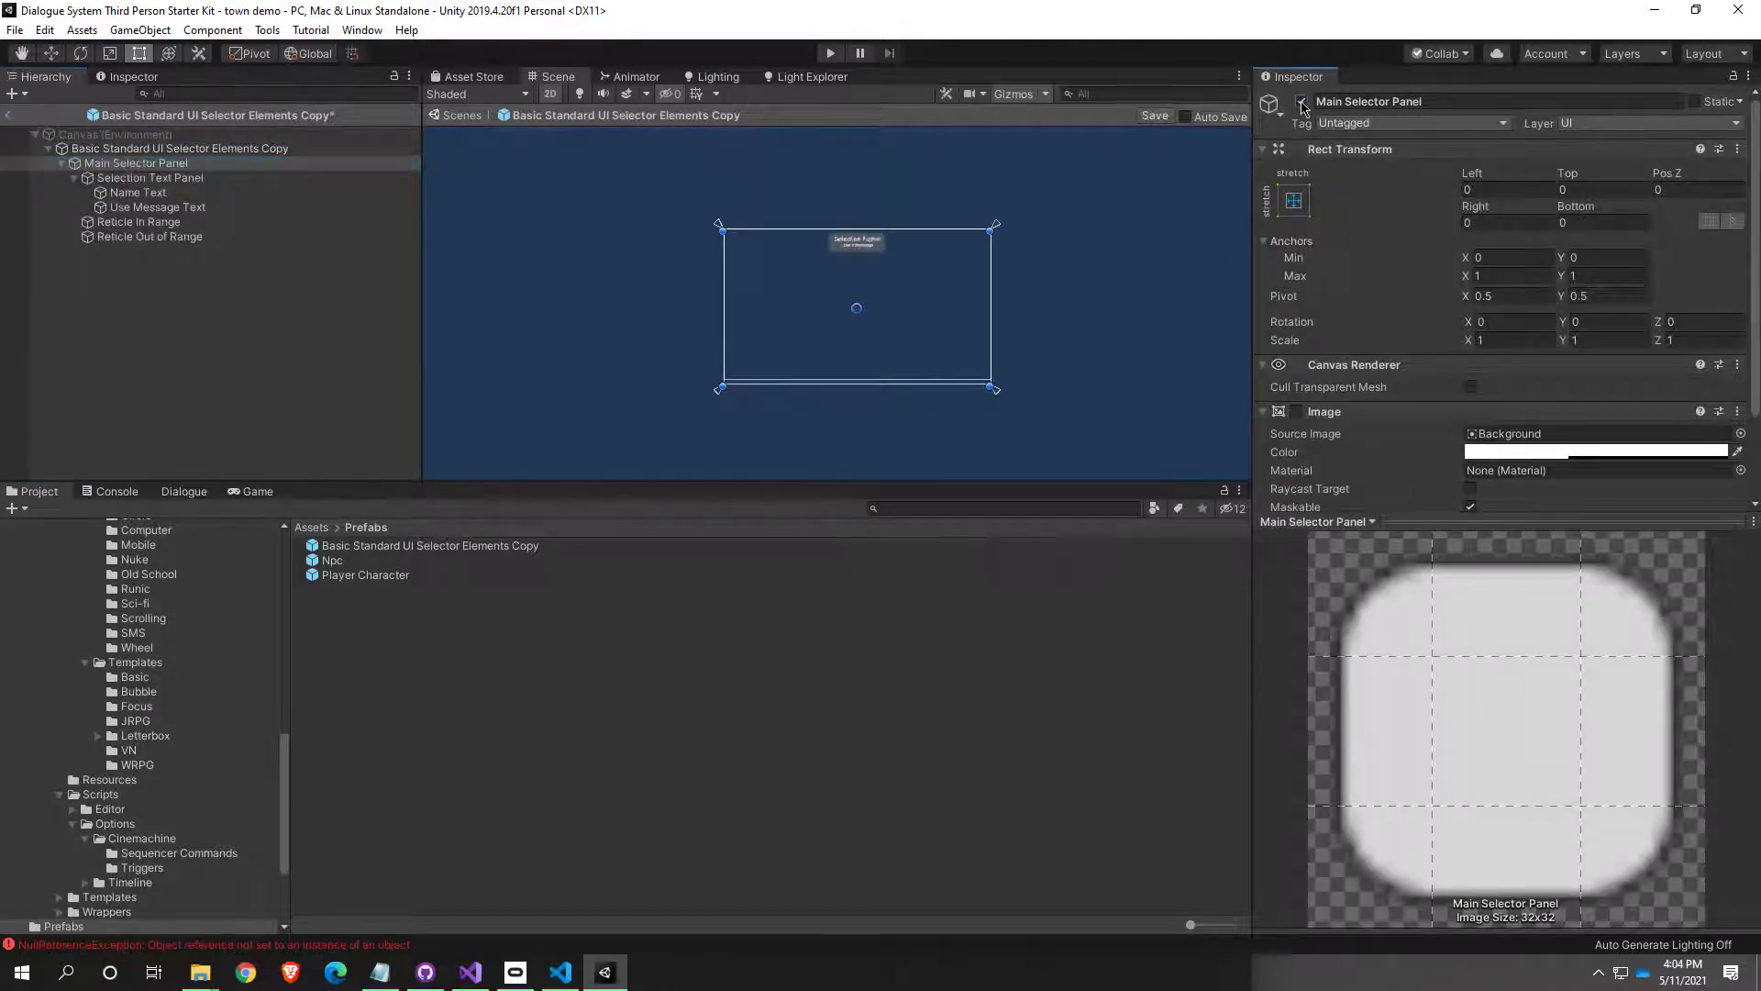
pyautogui.scroll(8, 947, 229)
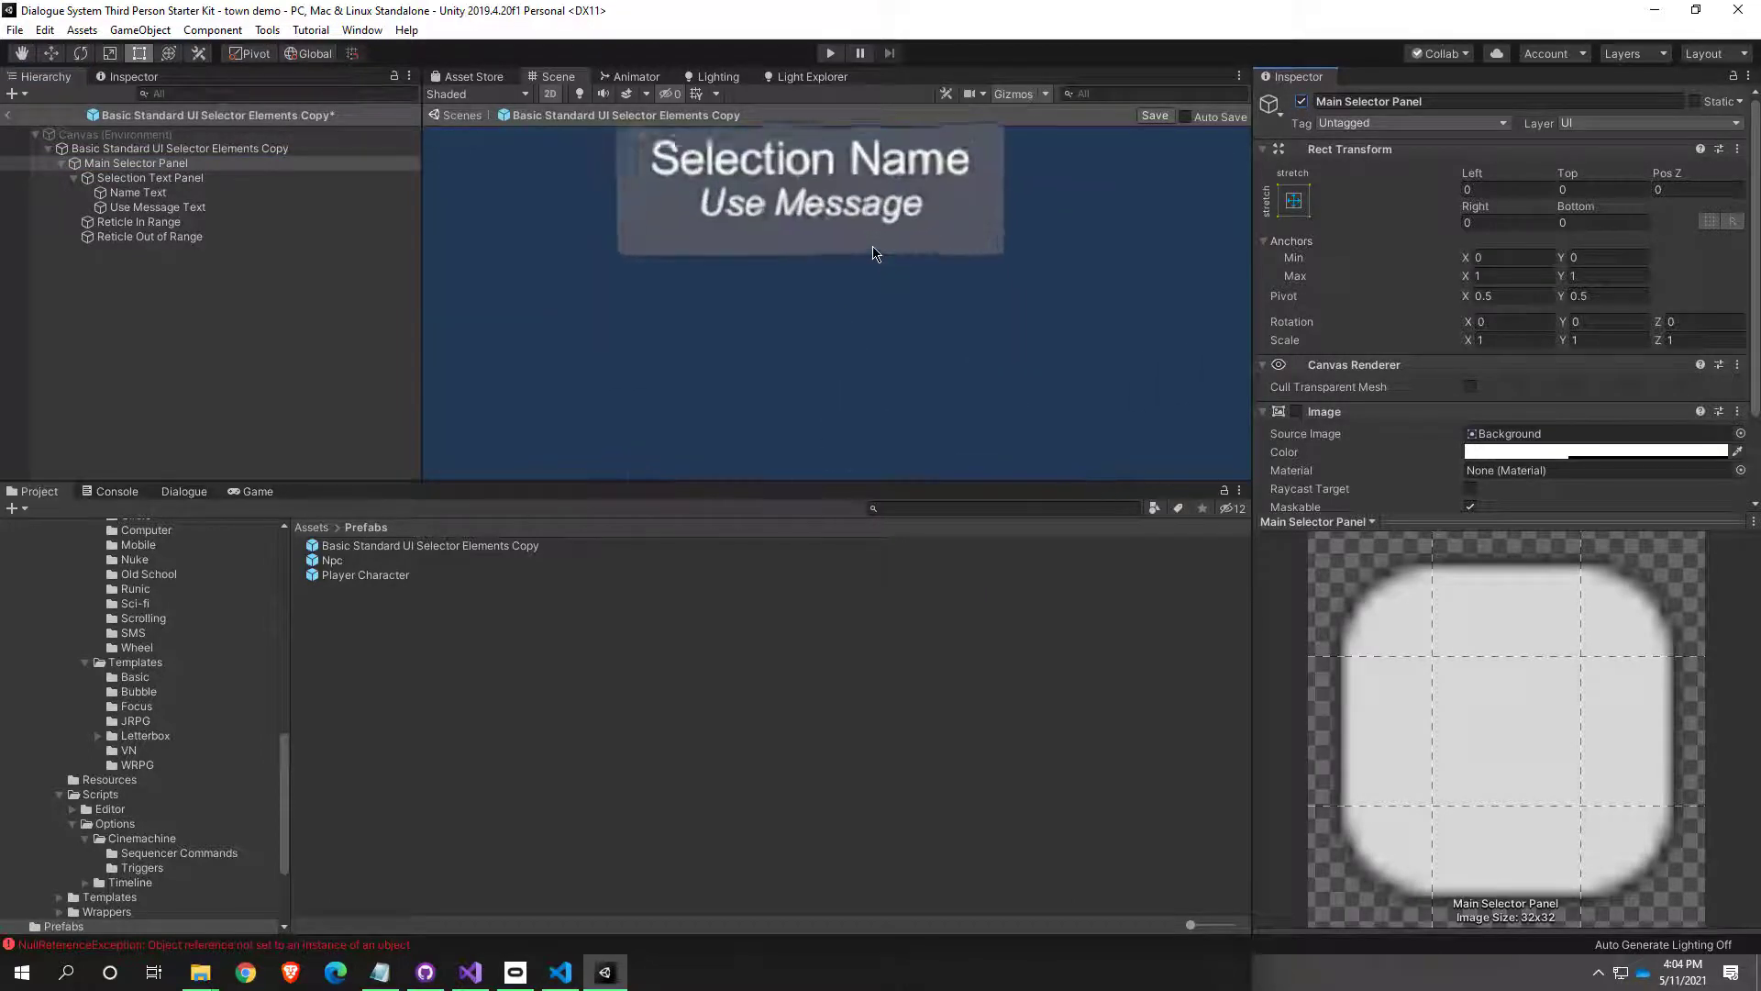
# Step: Go through the children of Main Selector Panel (name text, use message text, text panel and both reticles) and examine what each one represents
pyautogui.click(862, 216)
pyautogui.scroll(-3, 844, 218)
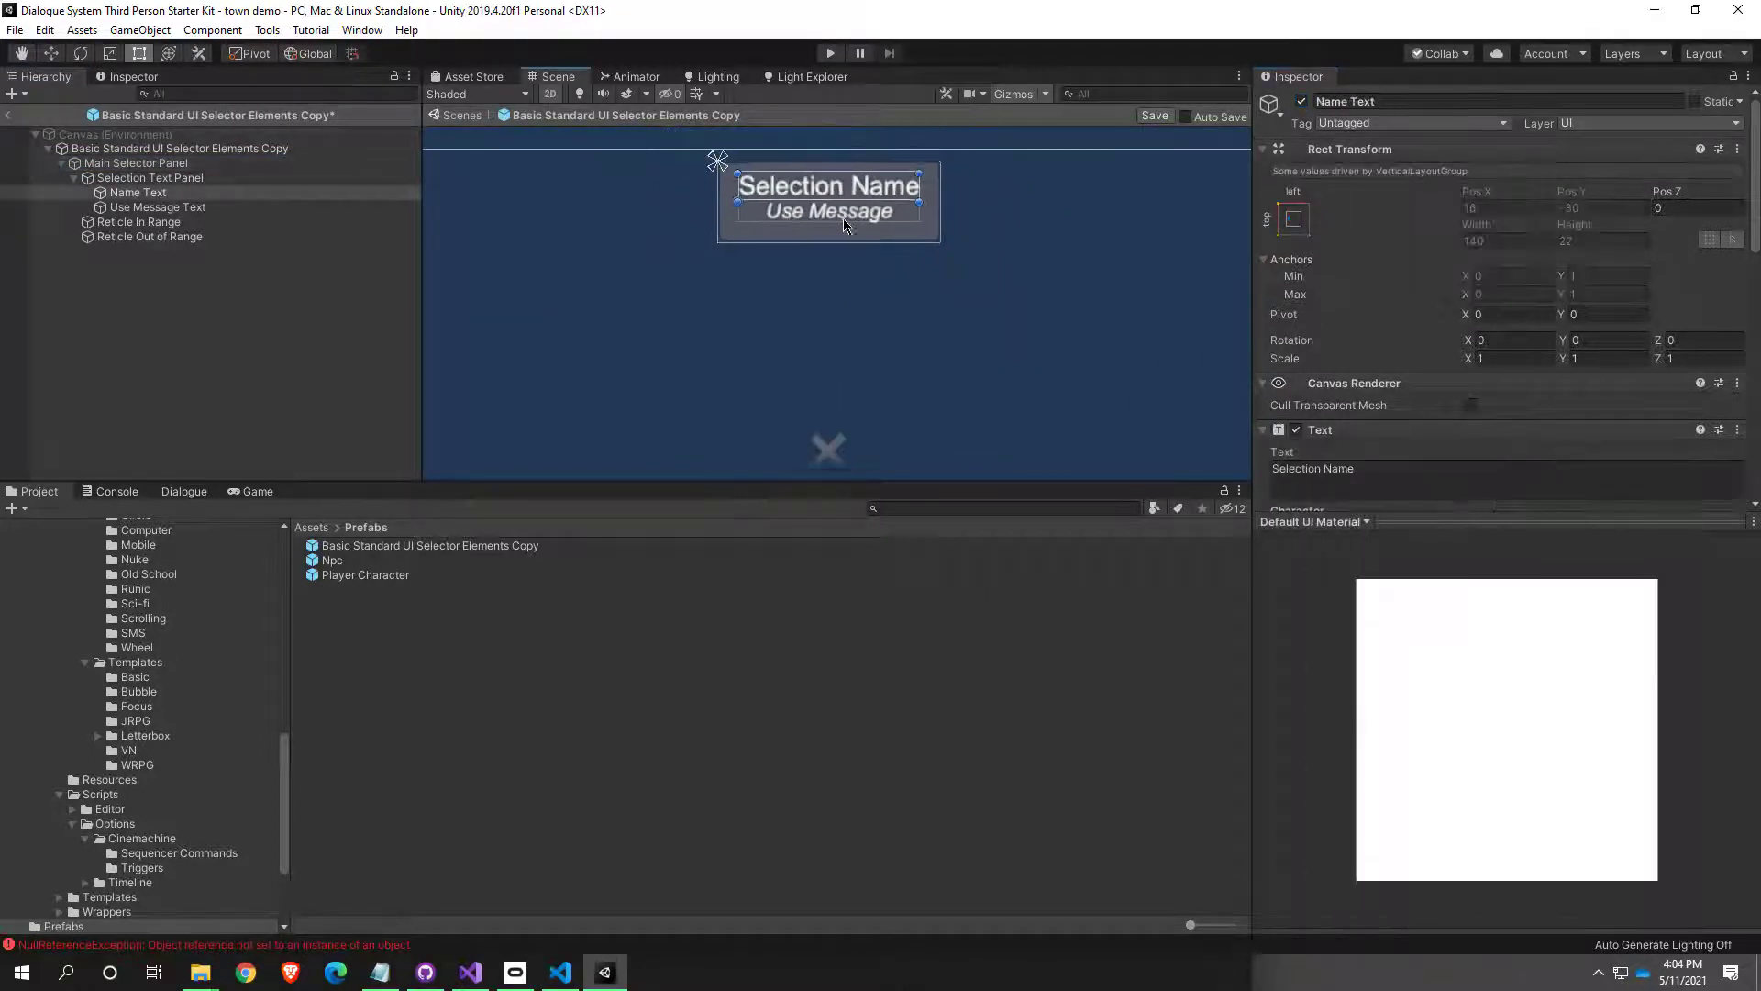
pyautogui.moveTo(844, 219); pyautogui.dragTo(771, 312, button='middle')
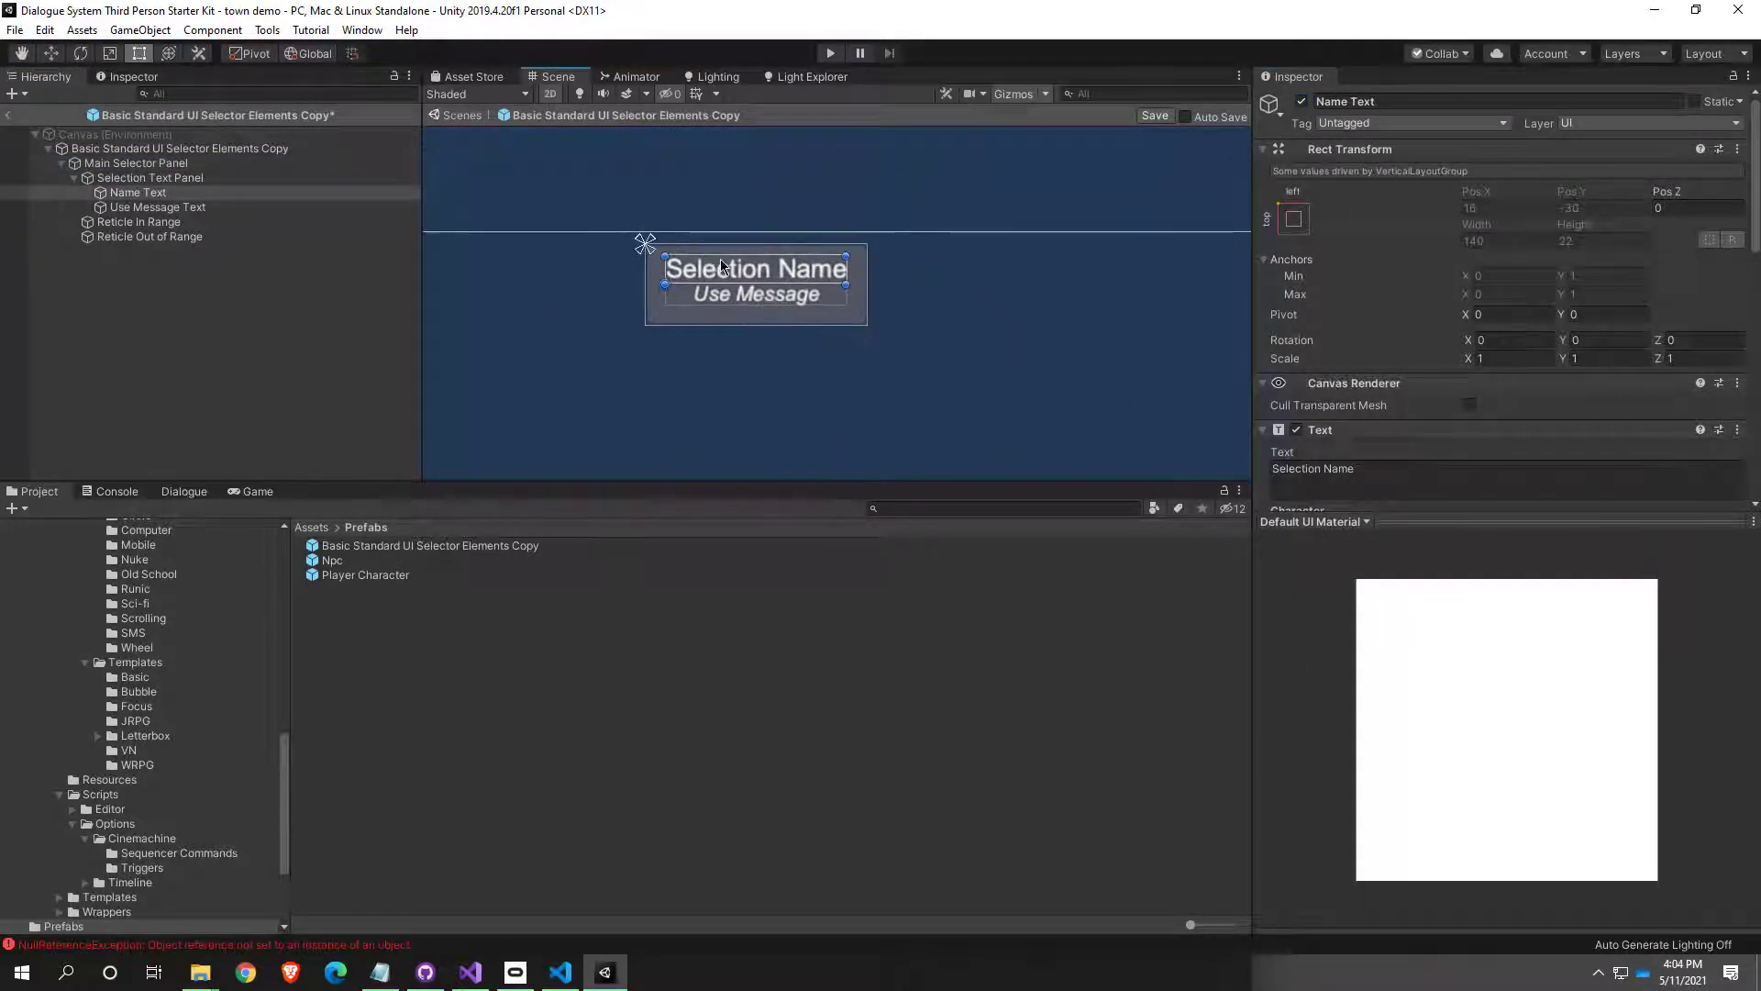
pyautogui.click(144, 179)
pyautogui.click(142, 164)
pyautogui.click(143, 178)
pyautogui.click(141, 222)
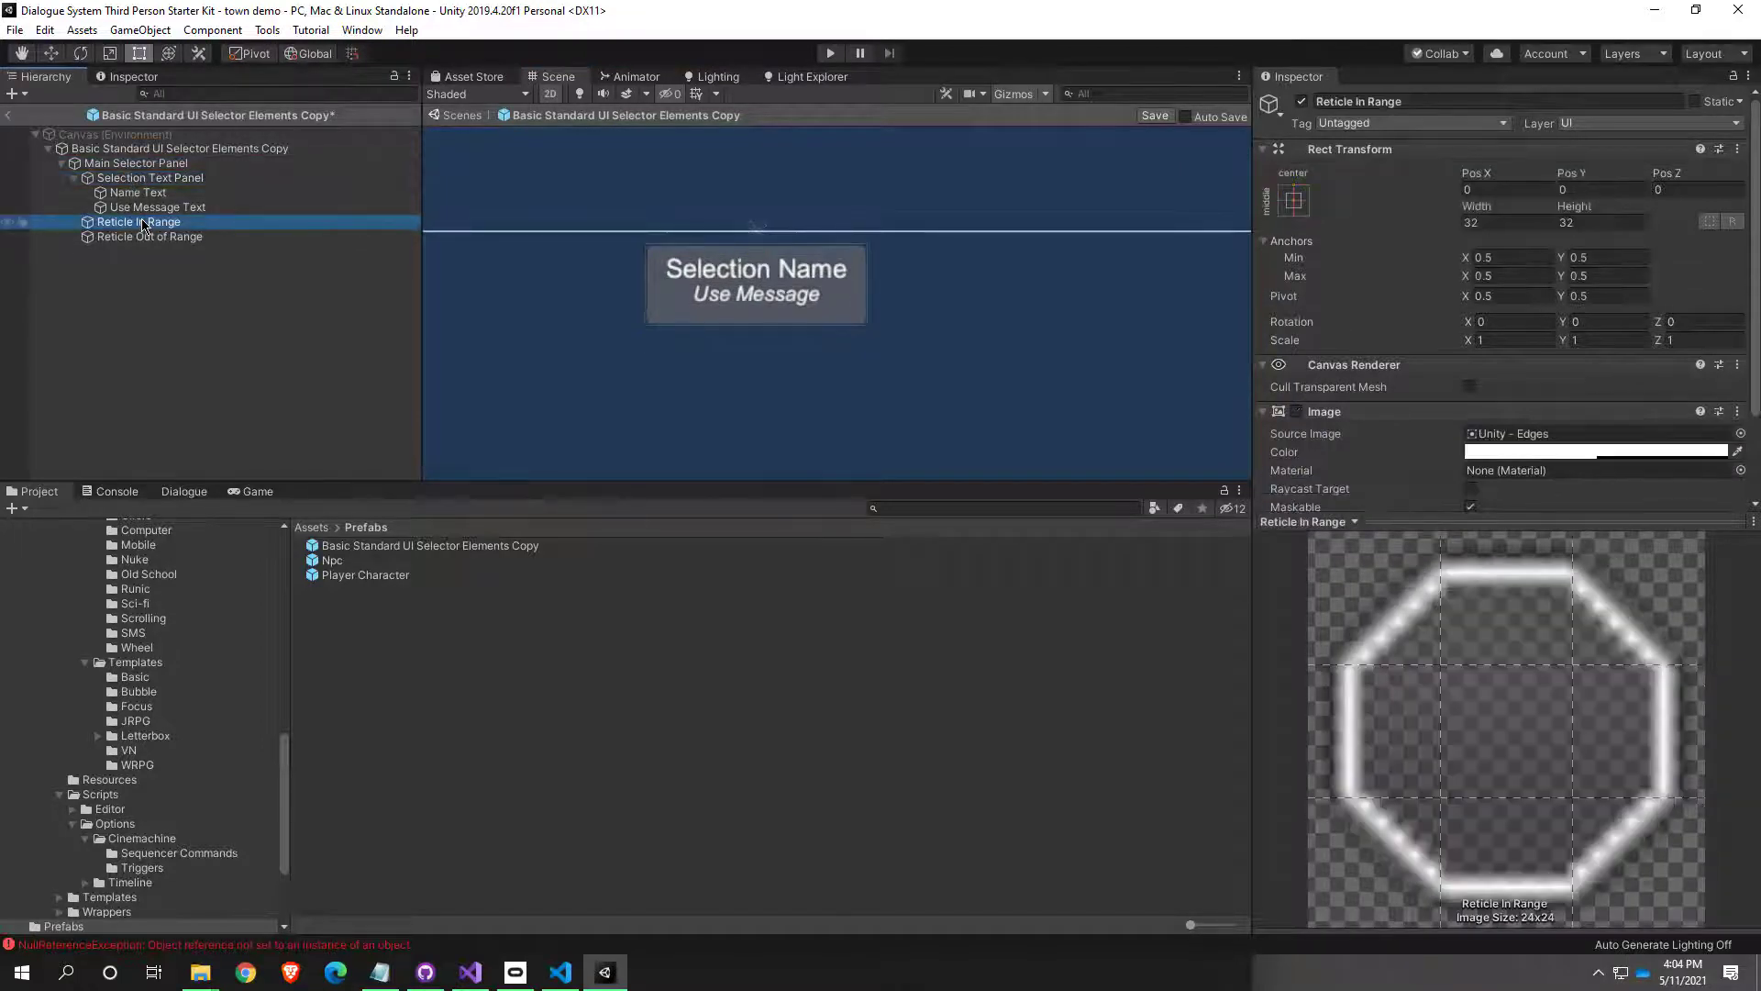
pyautogui.click(140, 250)
pyautogui.click(142, 237)
pyautogui.click(142, 222)
pyautogui.click(147, 207)
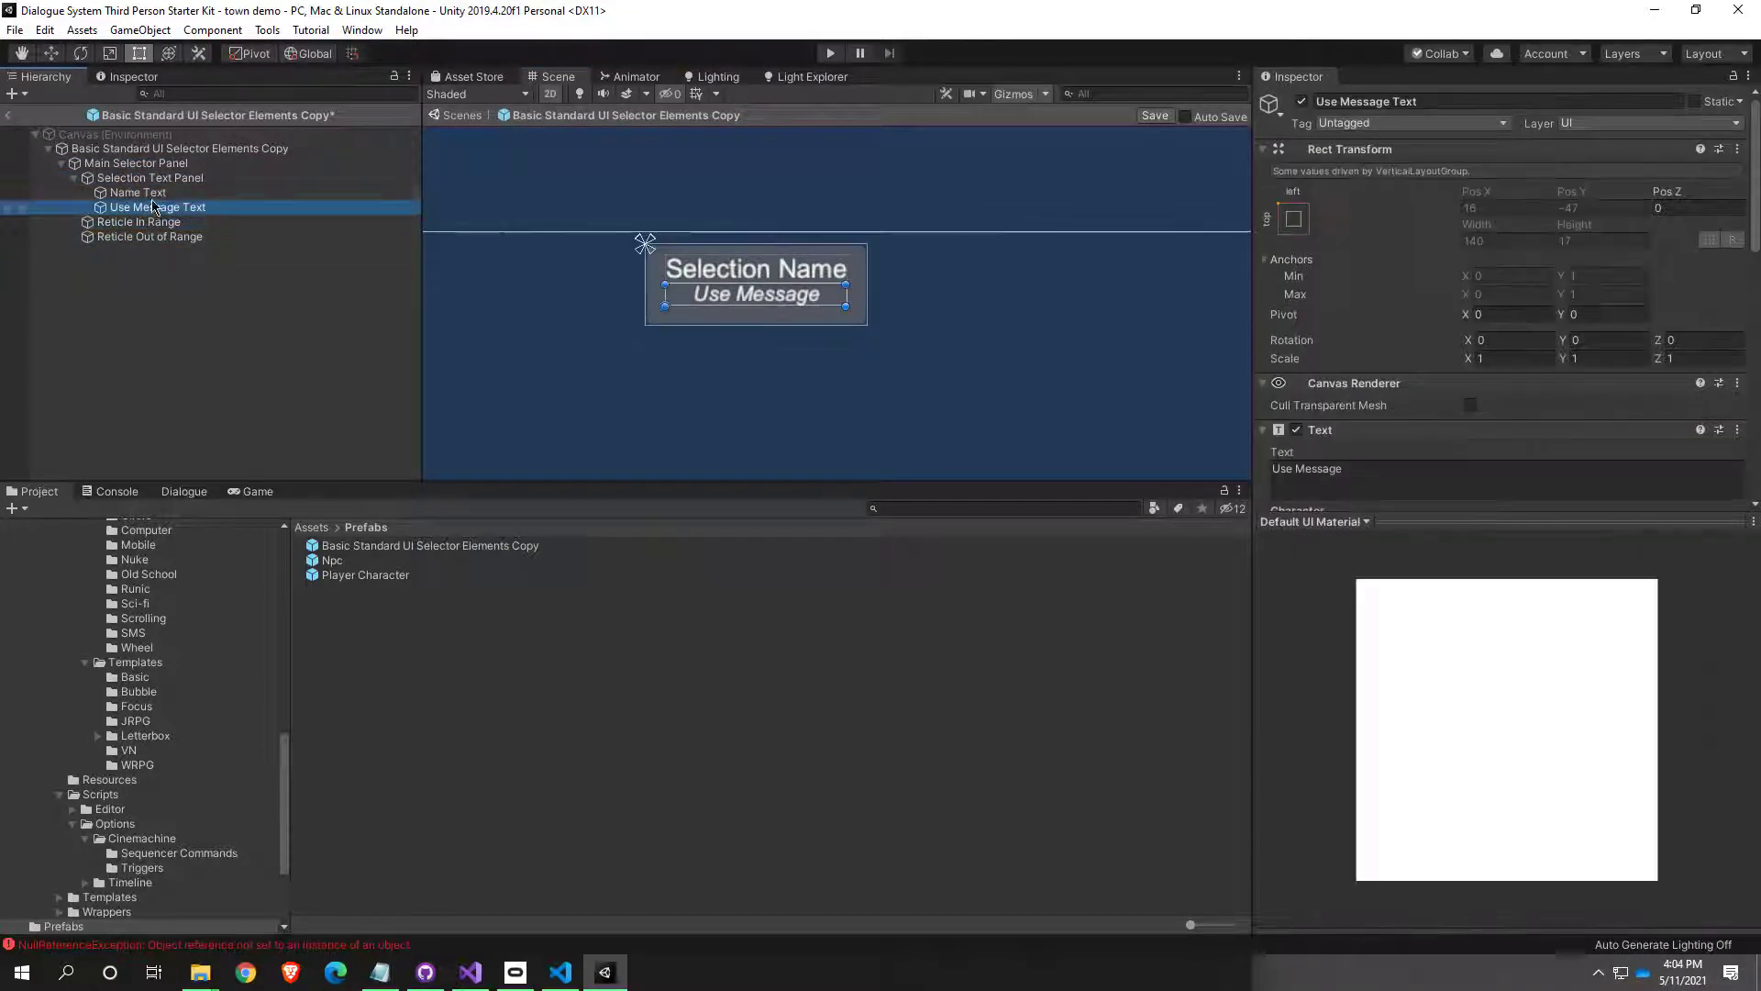
pyautogui.click(150, 179)
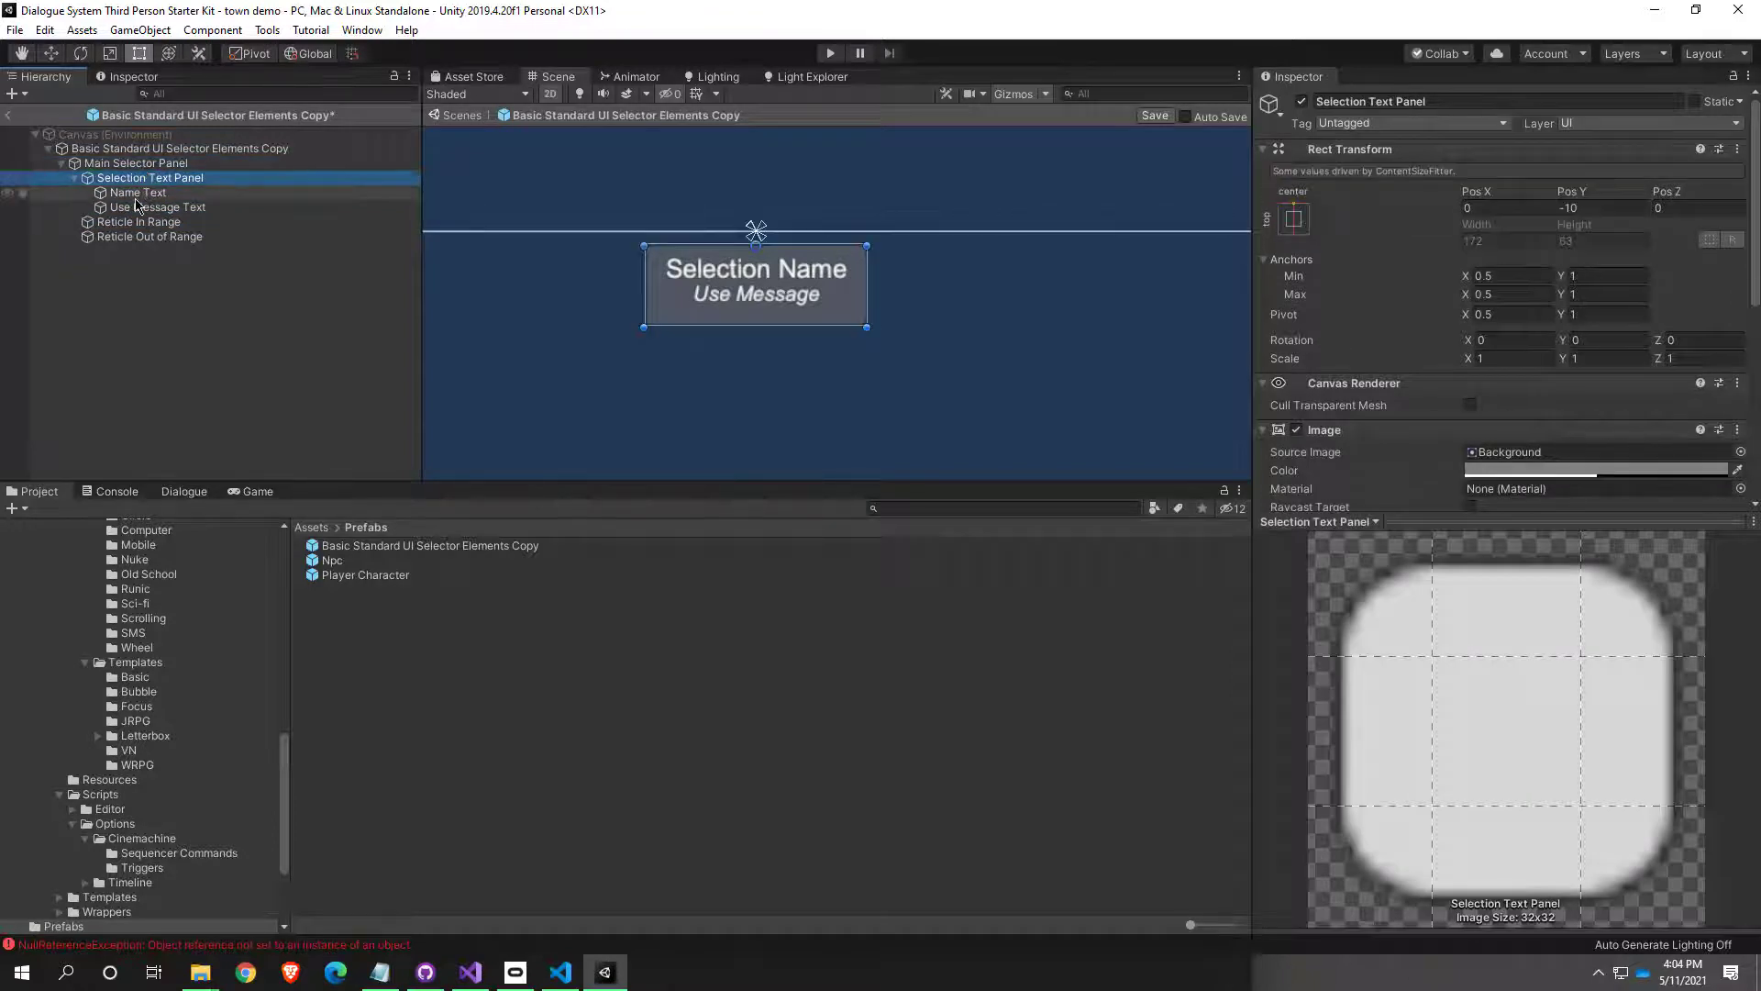
# Step: Deactivate and reactivate the Name Text object several times to check how the selection panel adapts without it
pyautogui.click(143, 191)
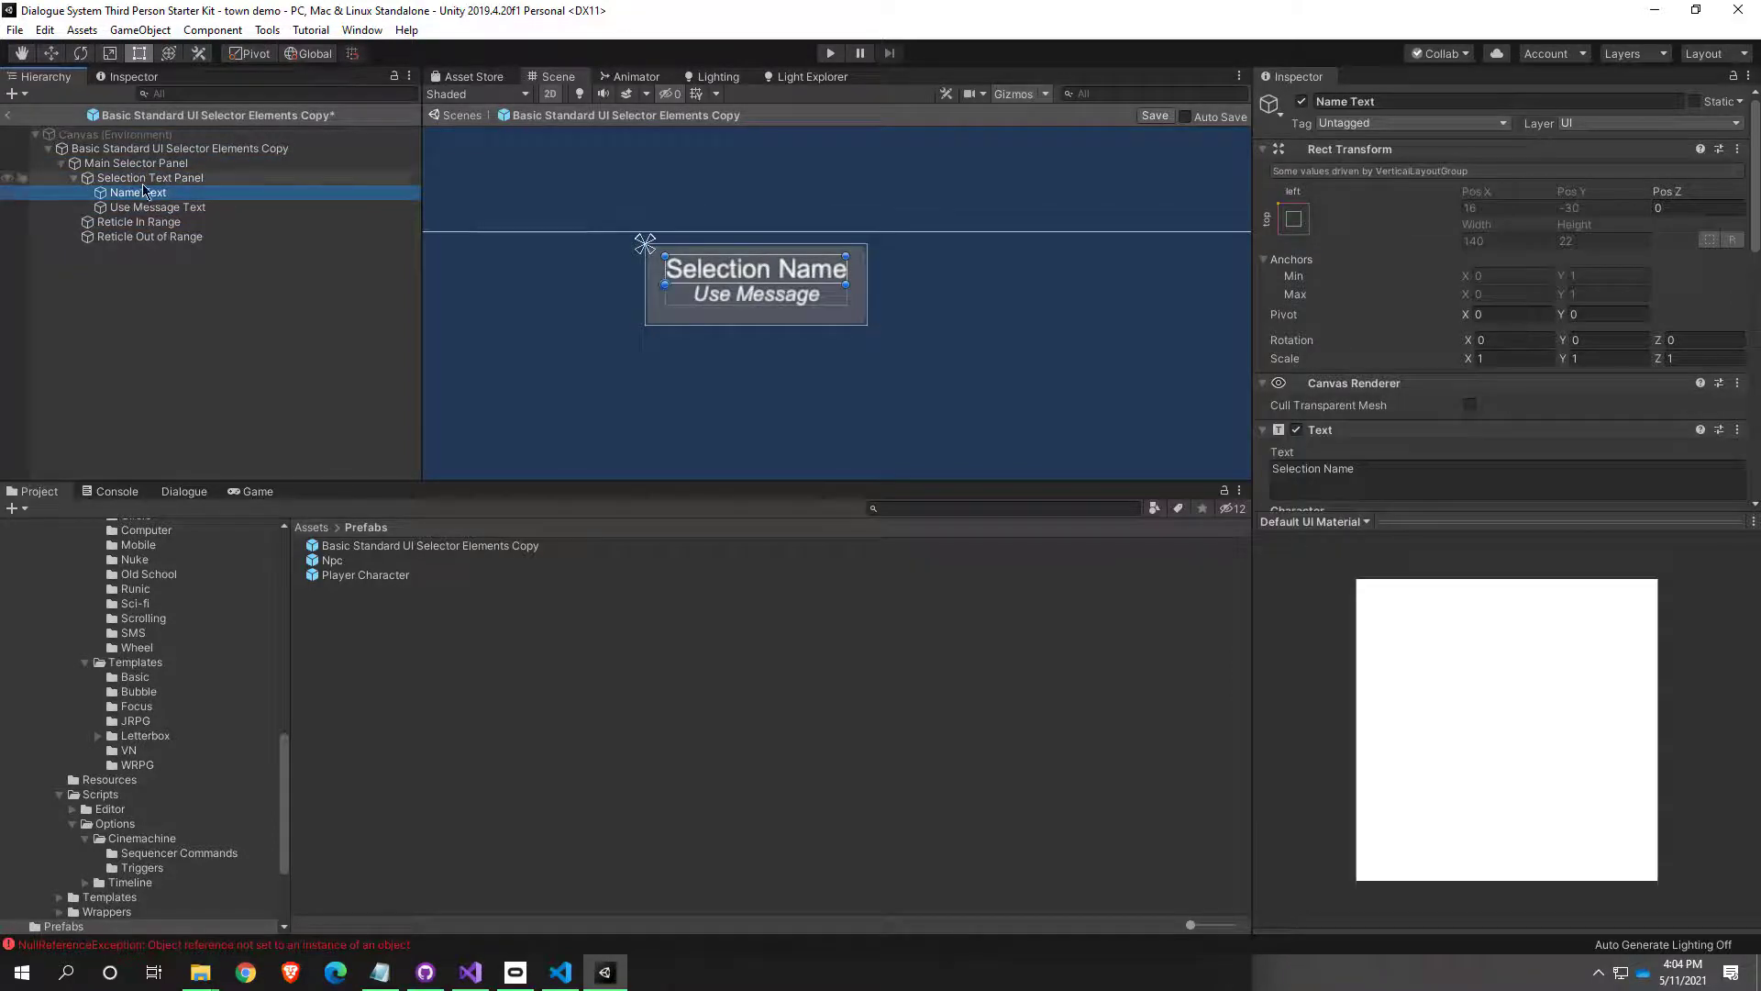
pyautogui.click(1302, 101)
pyautogui.click(1301, 102)
pyautogui.click(1307, 105)
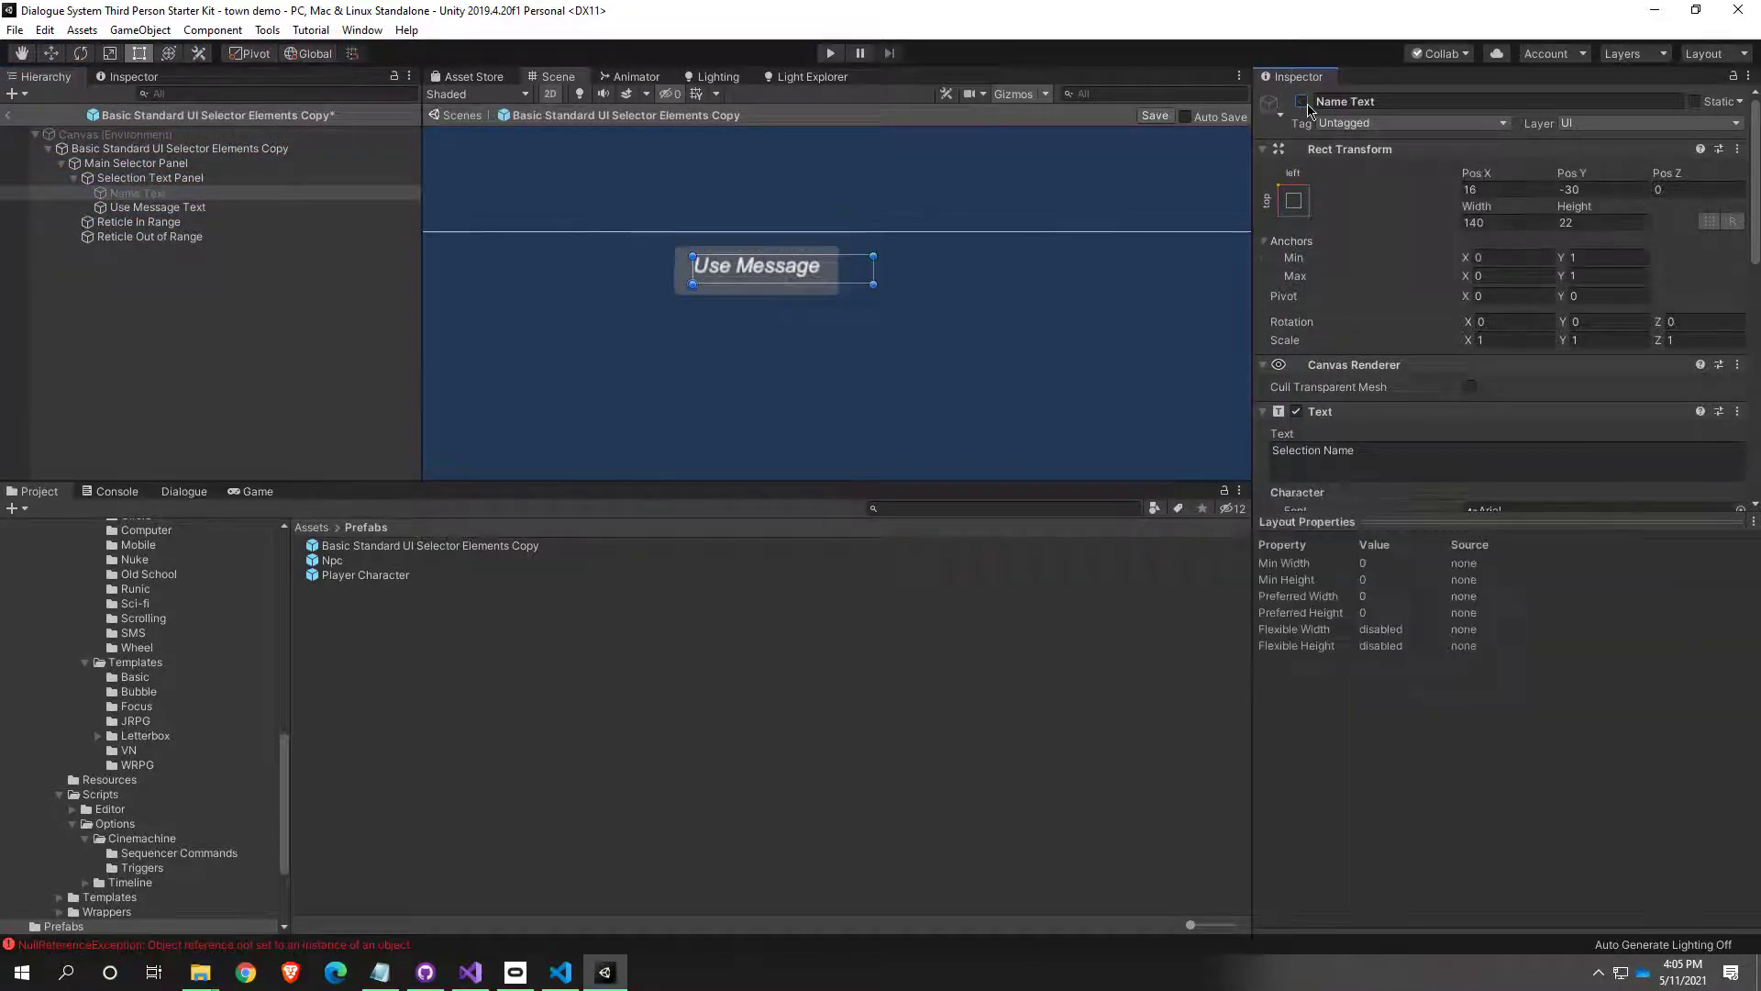
pyautogui.click(1306, 104)
pyautogui.click(1307, 105)
pyautogui.click(1307, 104)
pyautogui.click(1304, 103)
pyautogui.click(1304, 103)
# Step: Deactivate and reactivate the Selection Text Panel to check which part of the selector it controls
pyautogui.click(151, 178)
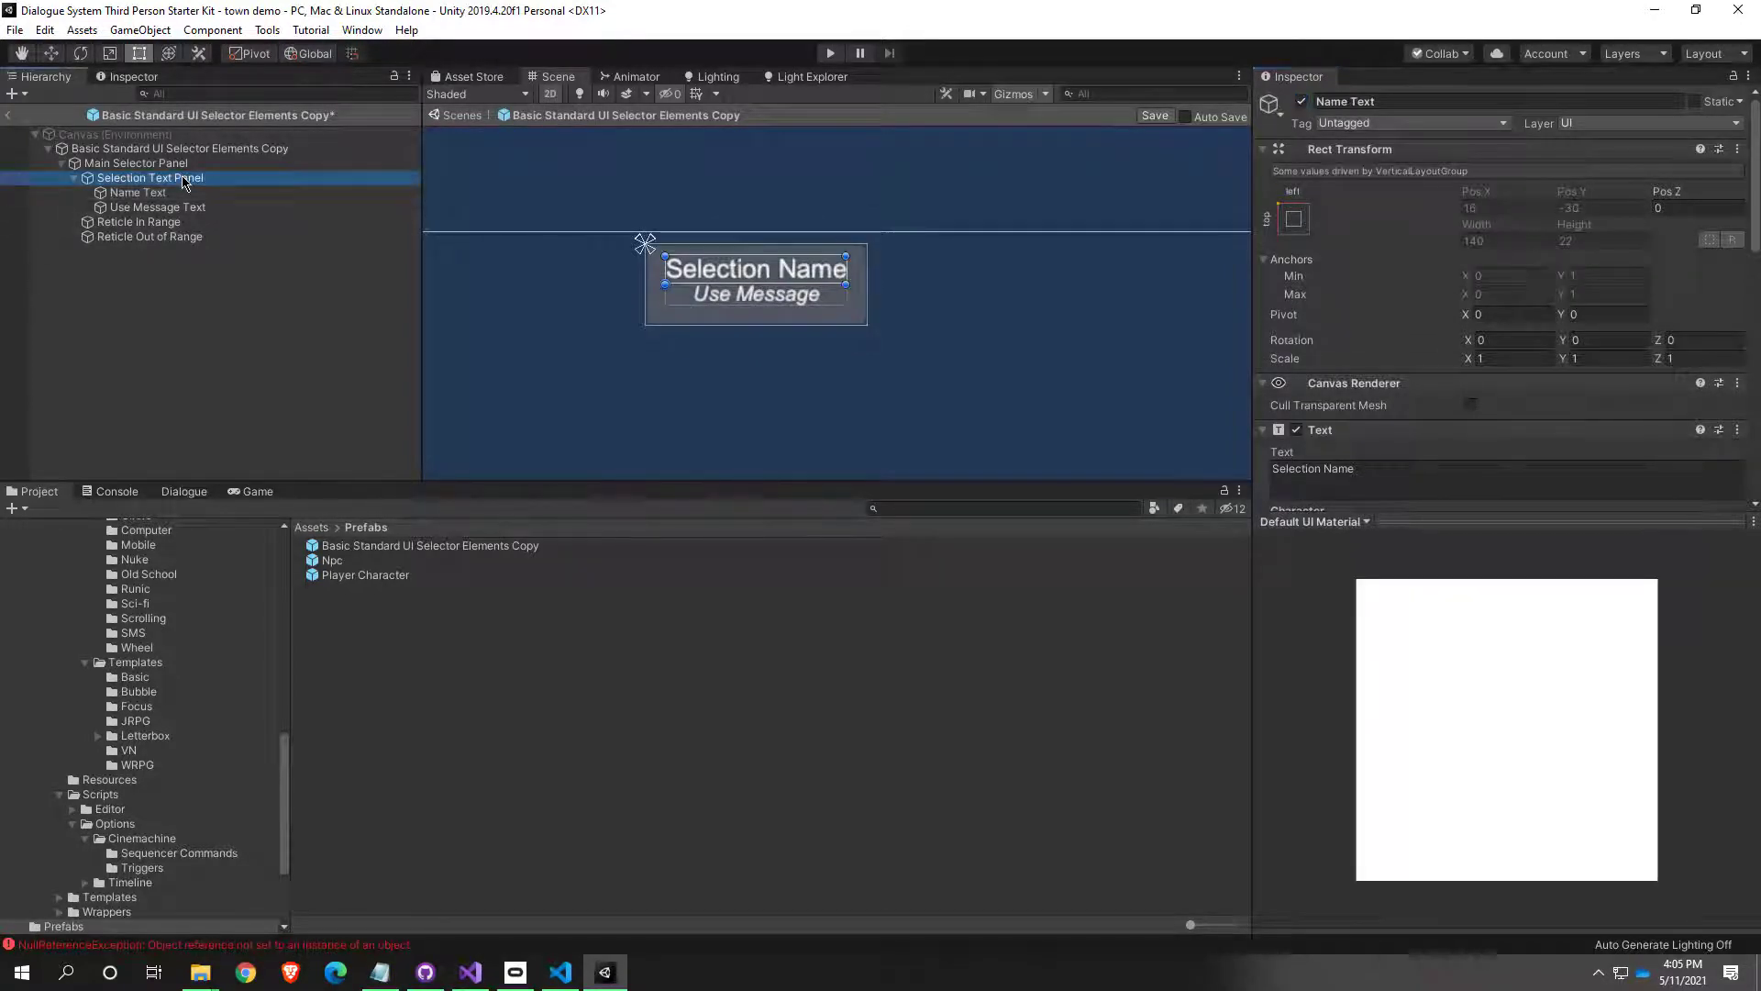
pyautogui.click(1302, 102)
pyautogui.click(1301, 103)
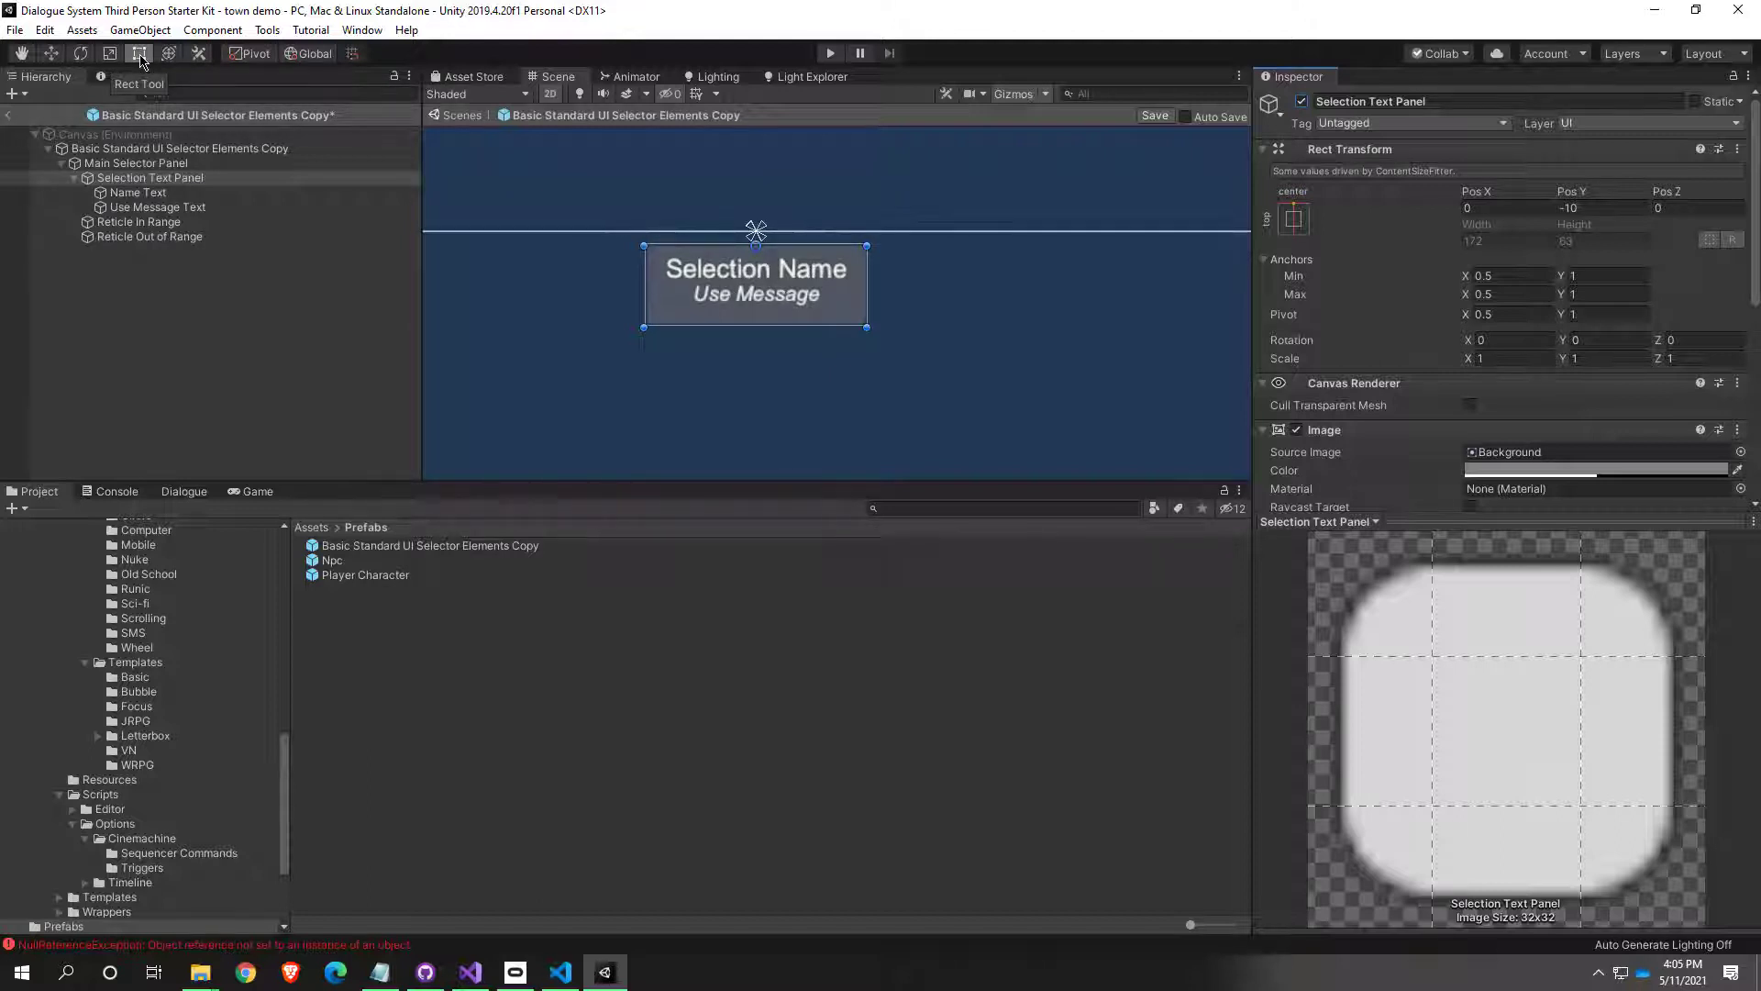
# Step: Compare Selection Text Panel with its parent Main Selector Panel, examining the parent's full extent, Rect Transform and Image settings
pyautogui.scroll(-2, 660, 351)
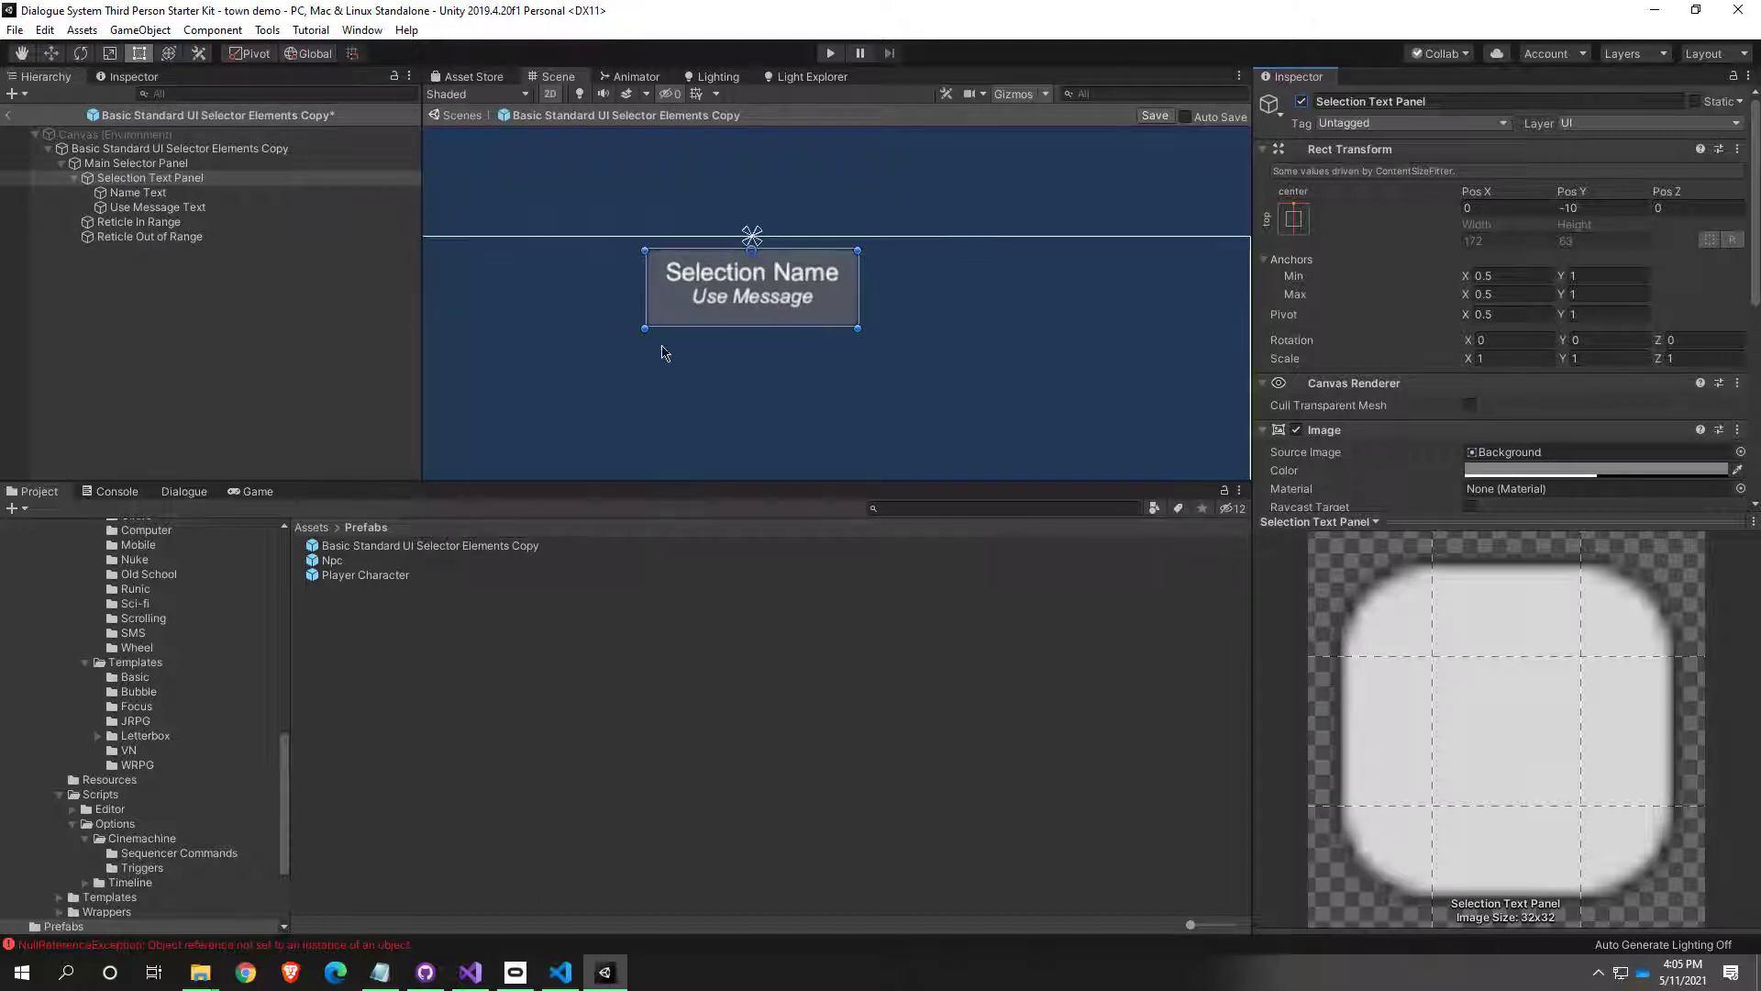
pyautogui.scroll(1, 702, 330)
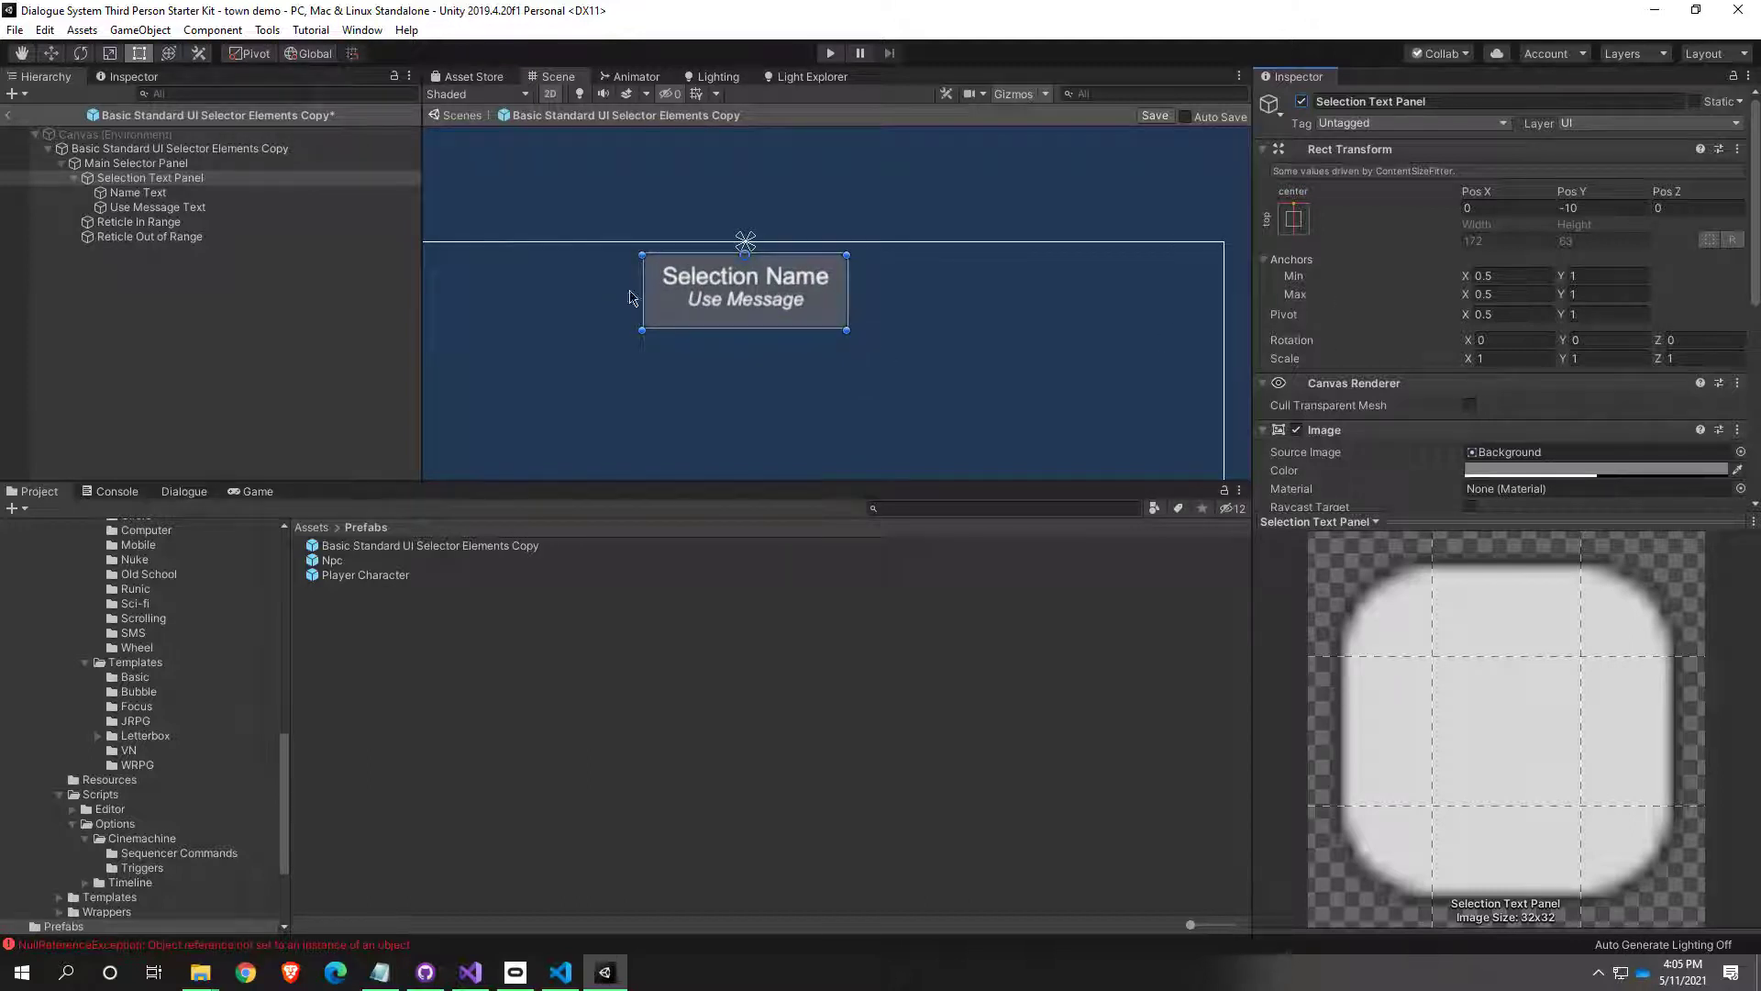
pyautogui.click(141, 164)
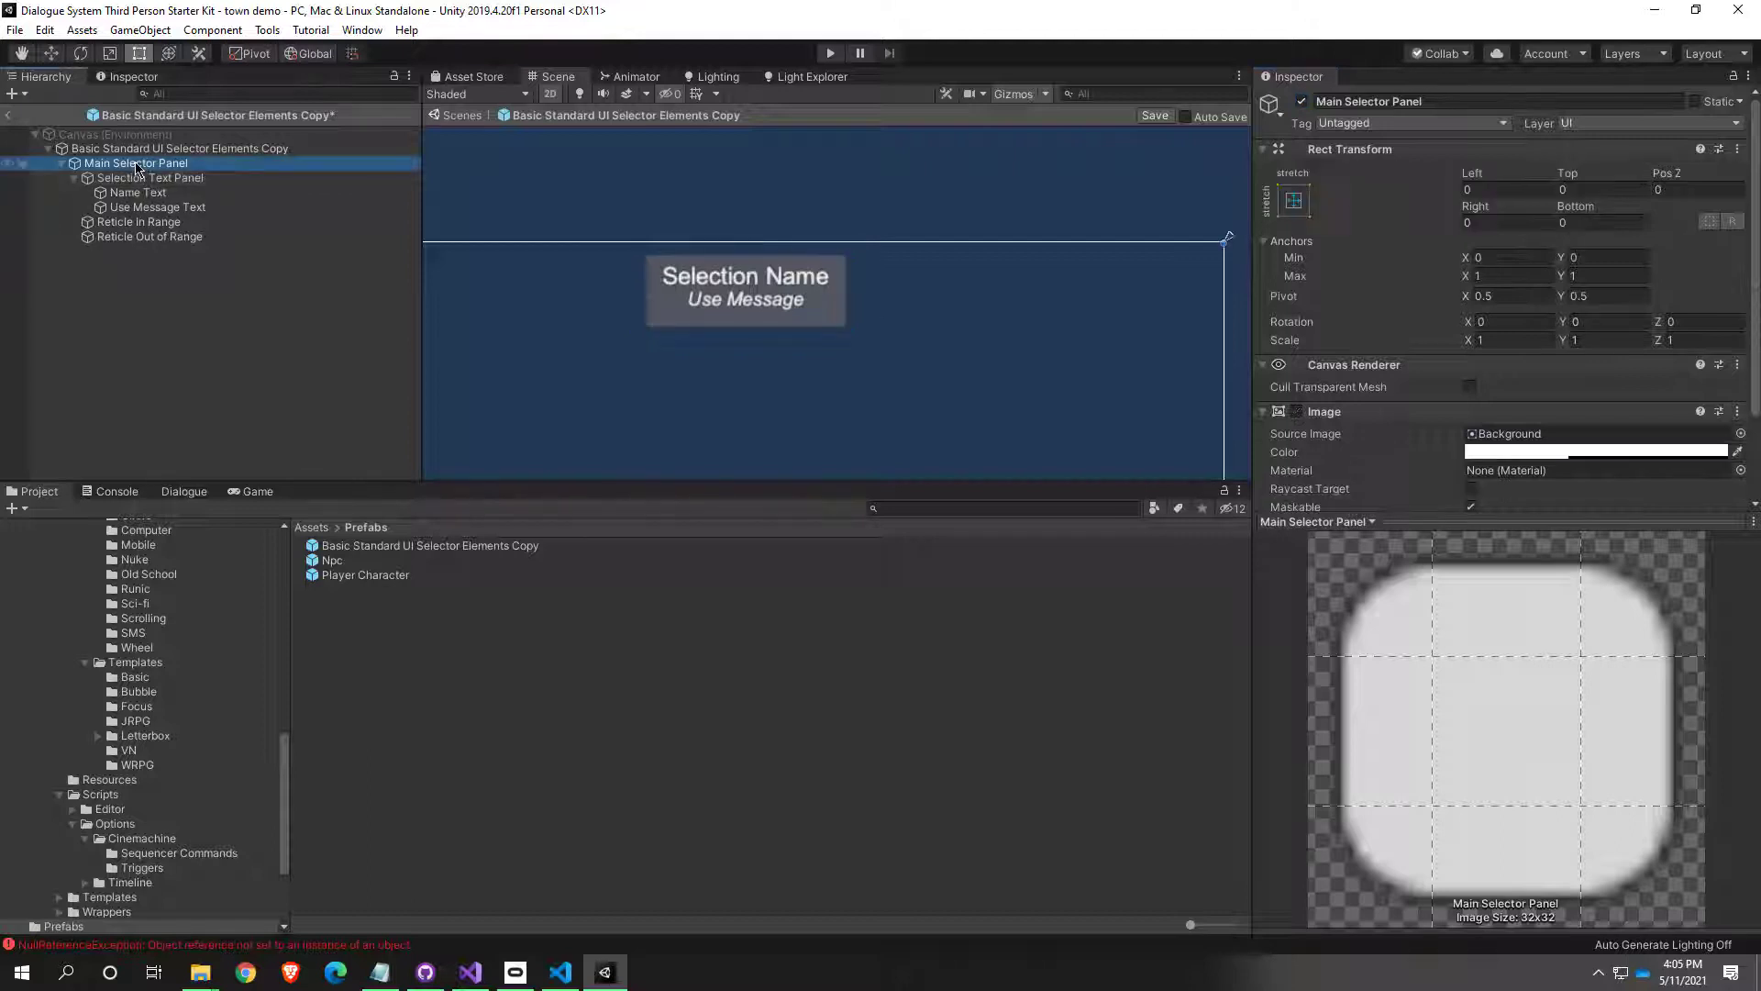
pyautogui.click(138, 179)
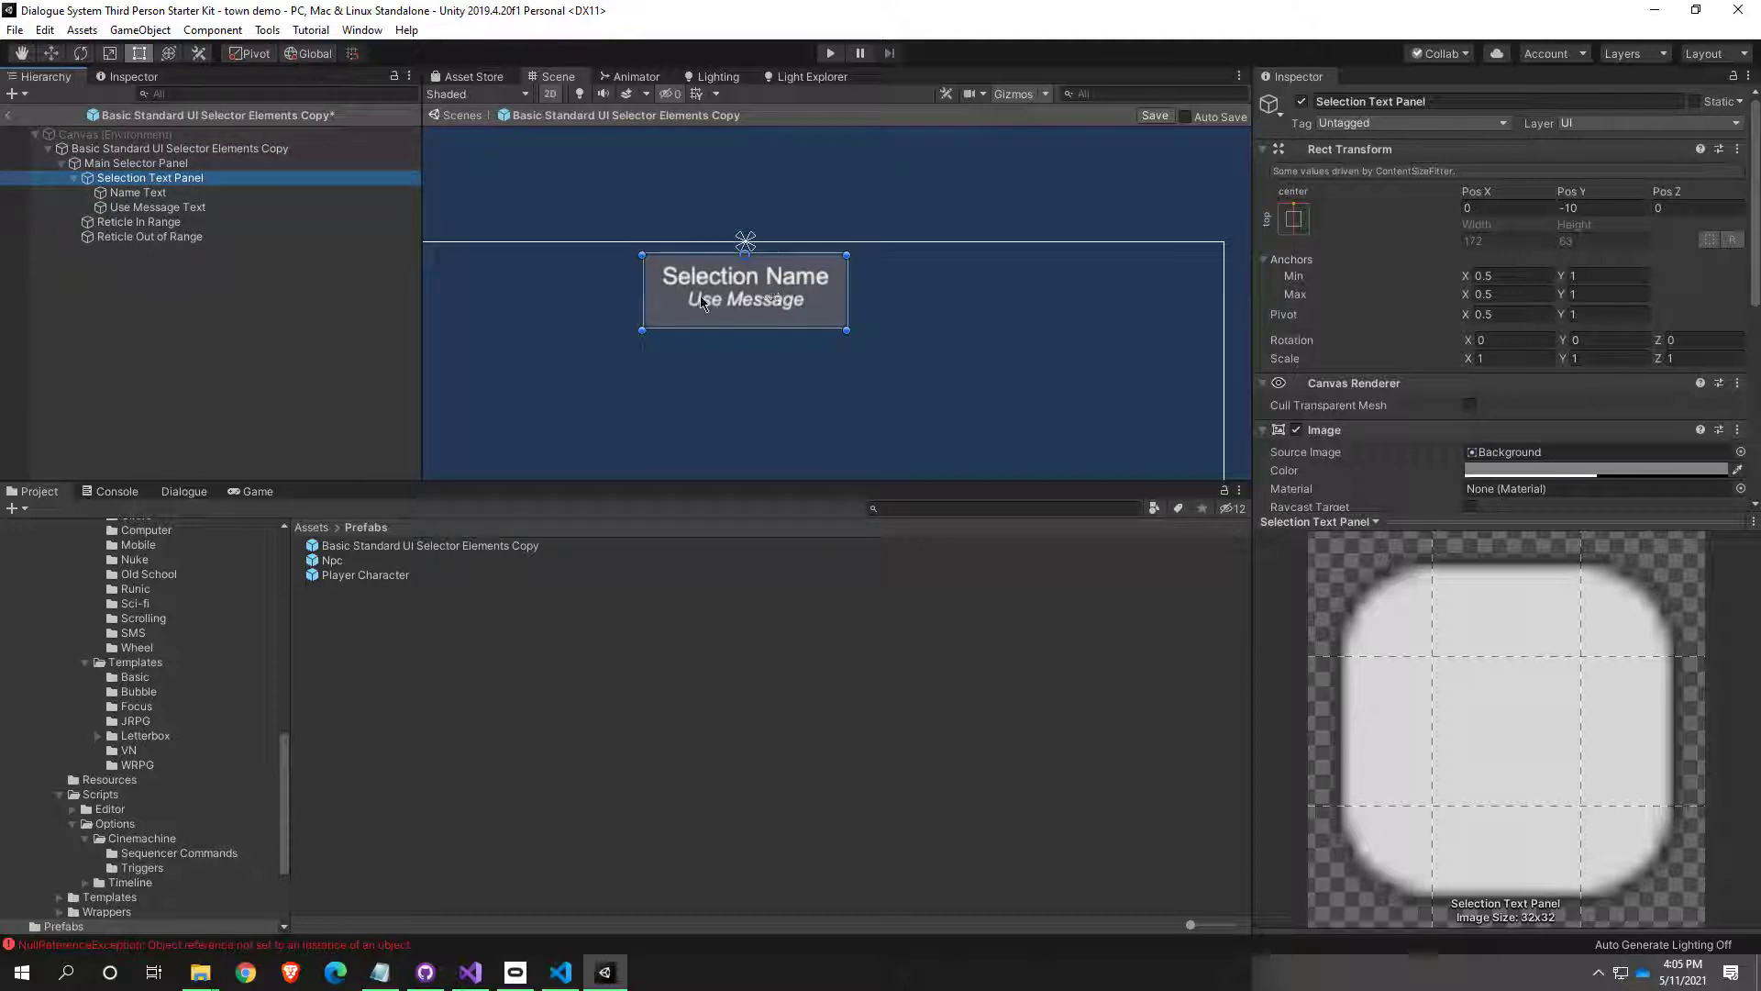
pyautogui.scroll(-3, 1504, 326)
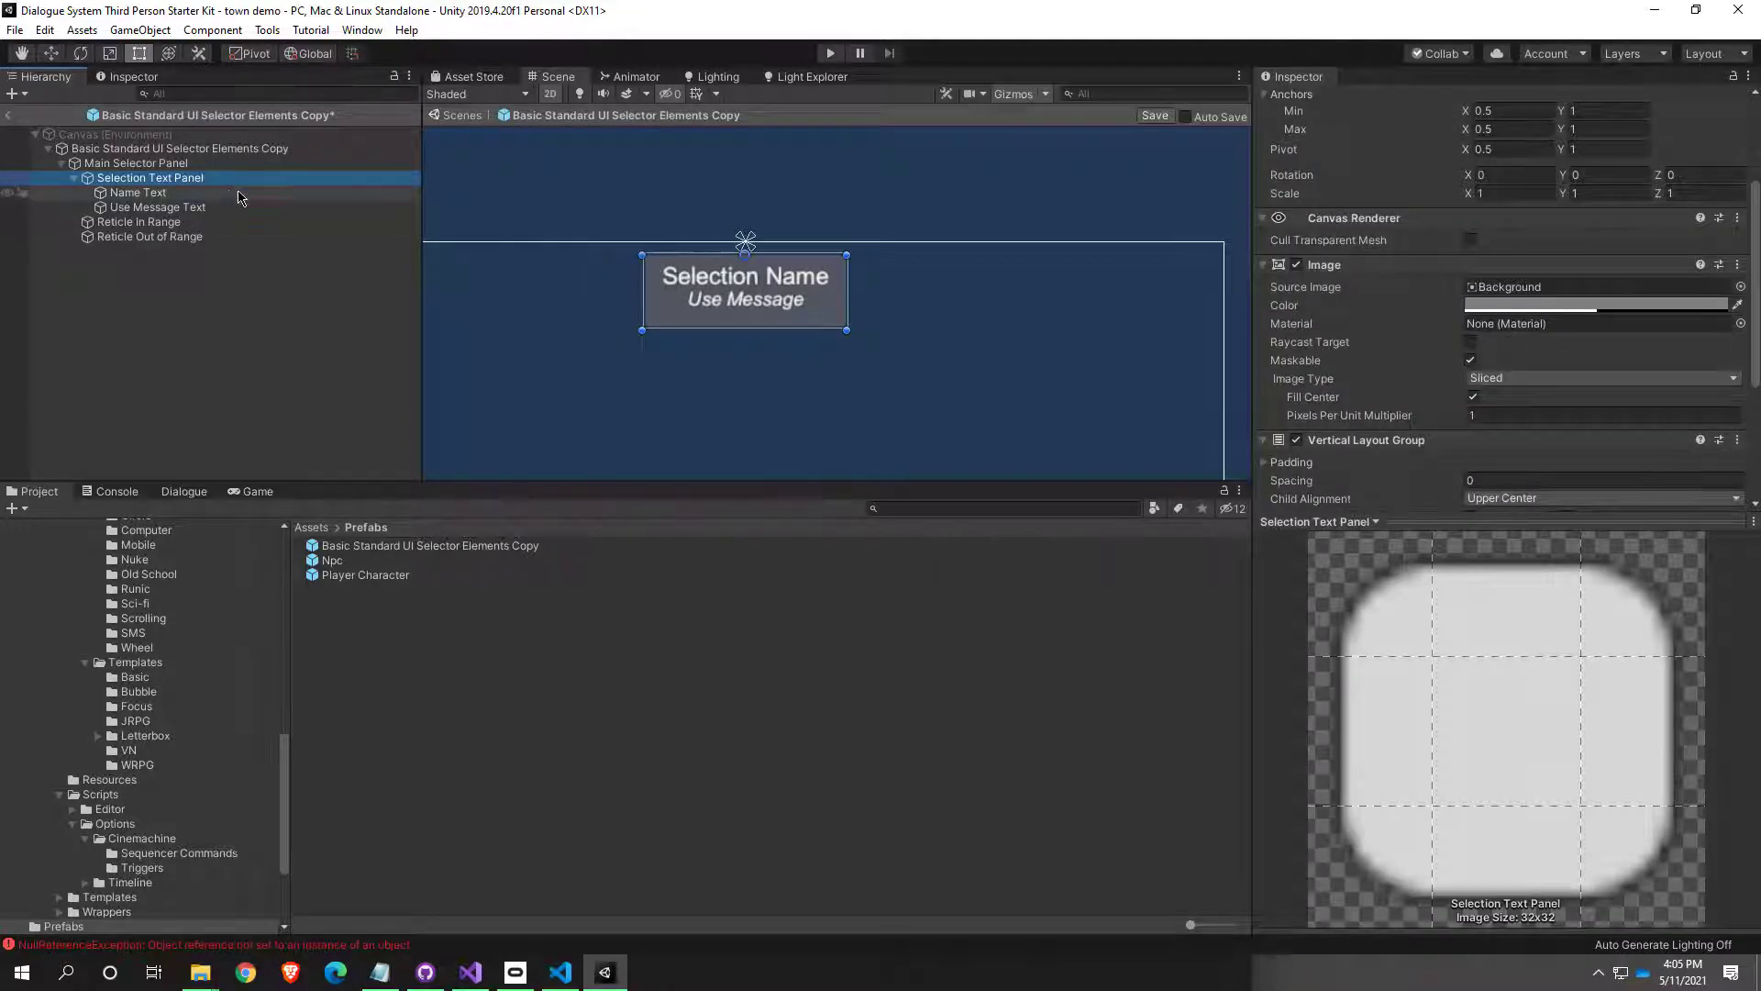
pyautogui.click(163, 165)
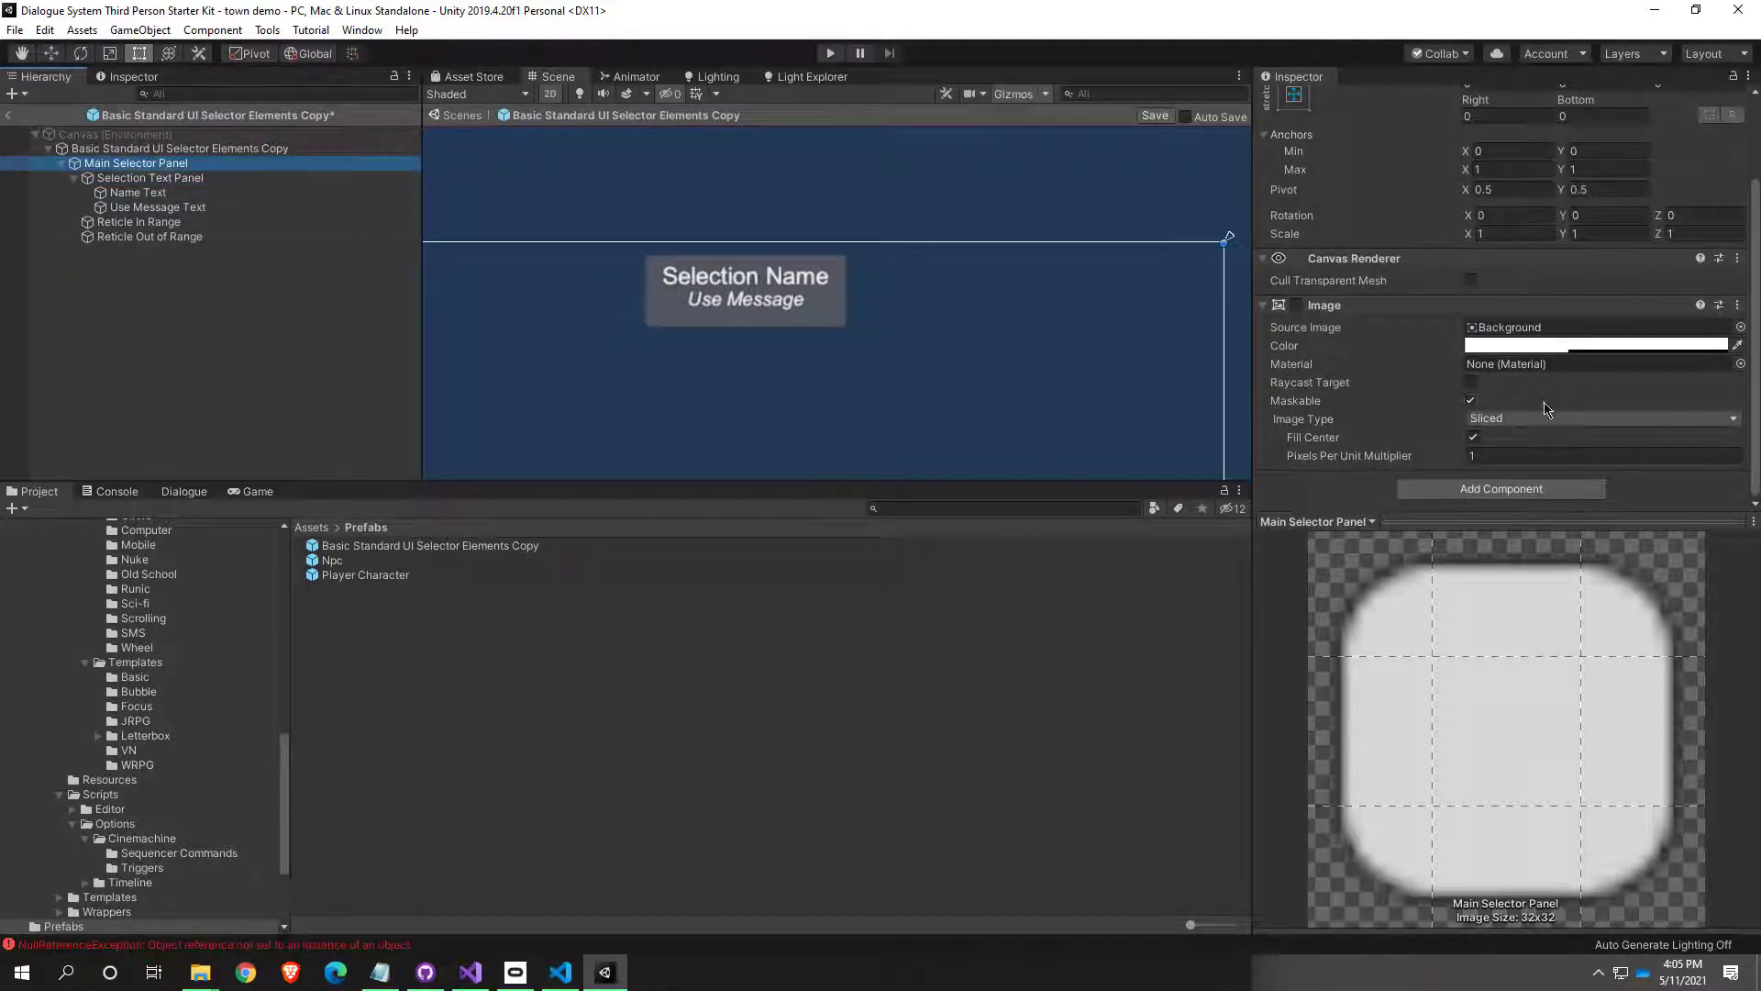
pyautogui.doubleClick(173, 165)
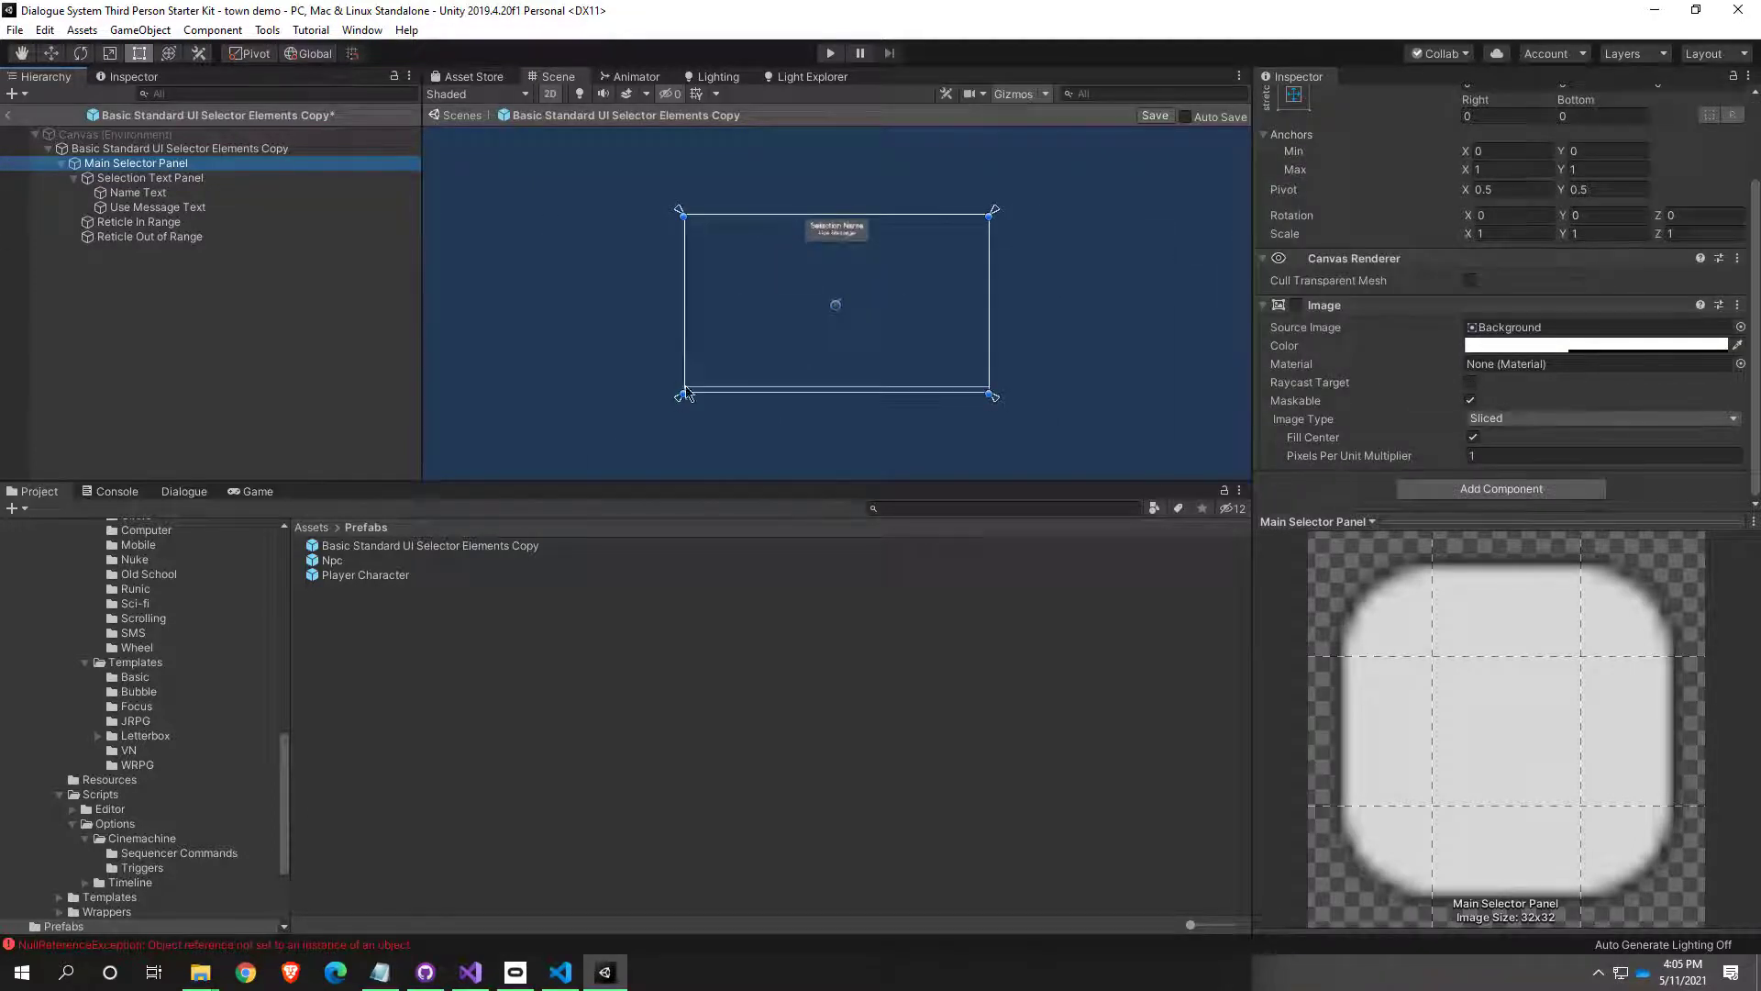
pyautogui.scroll(3, 1399, 310)
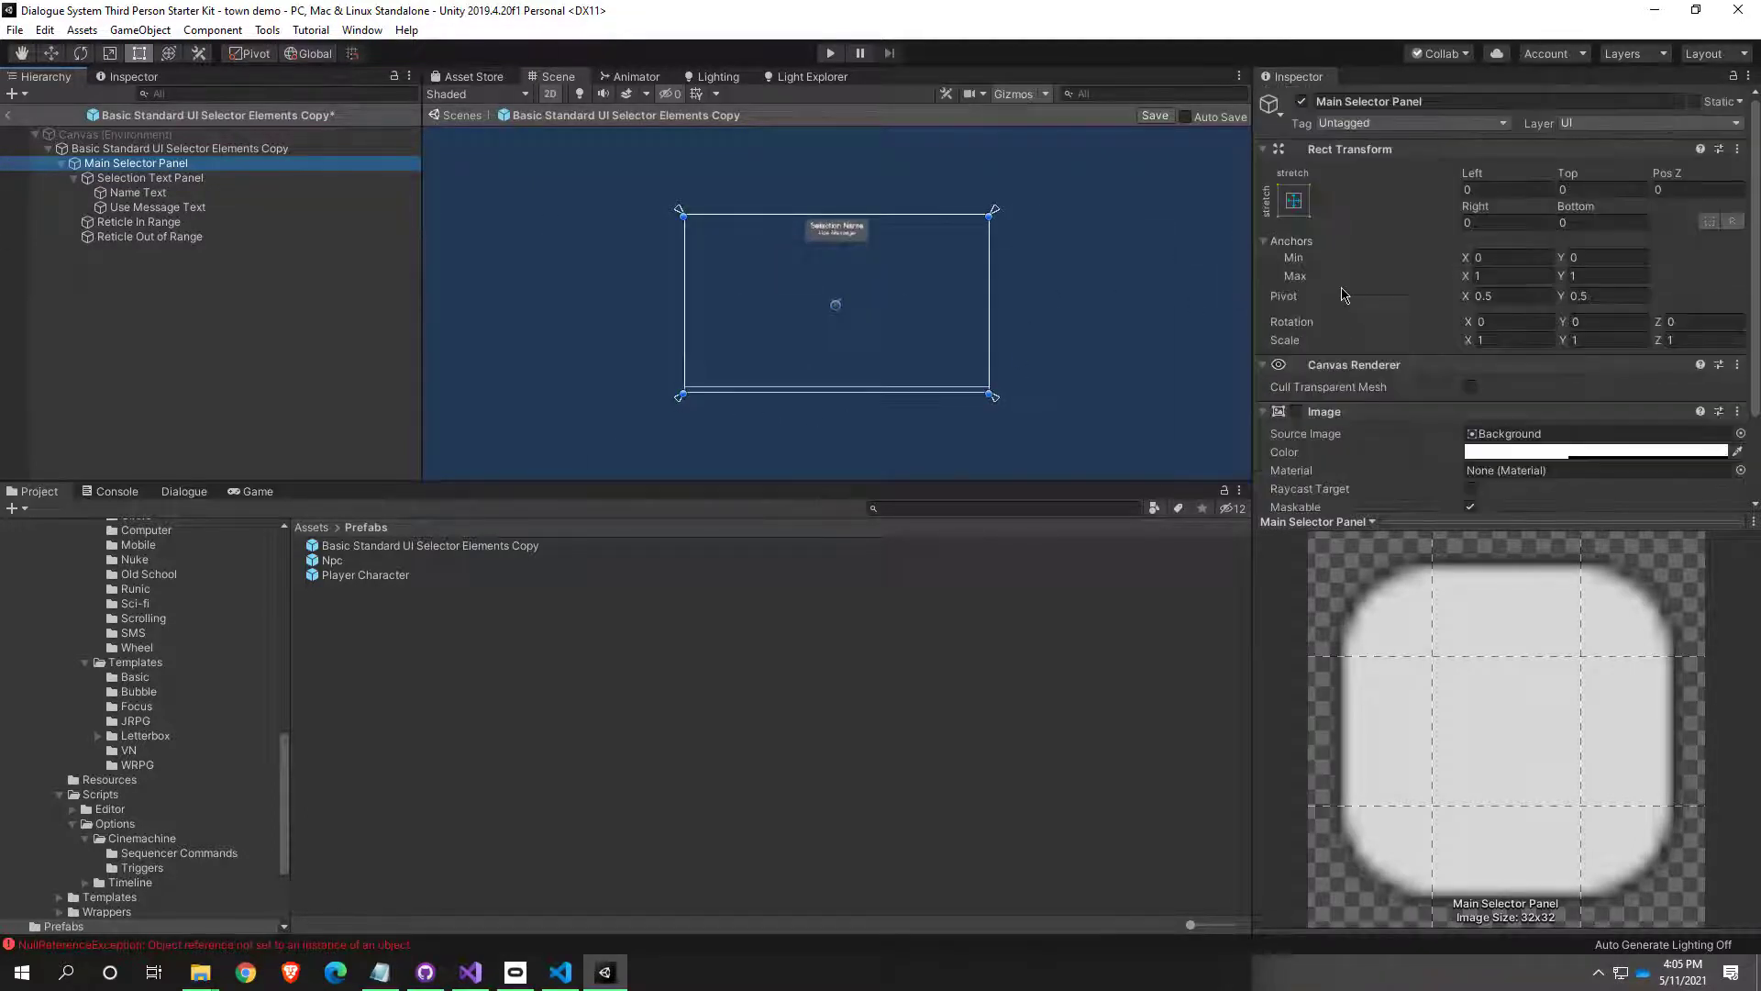
pyautogui.scroll(-3, 1342, 294)
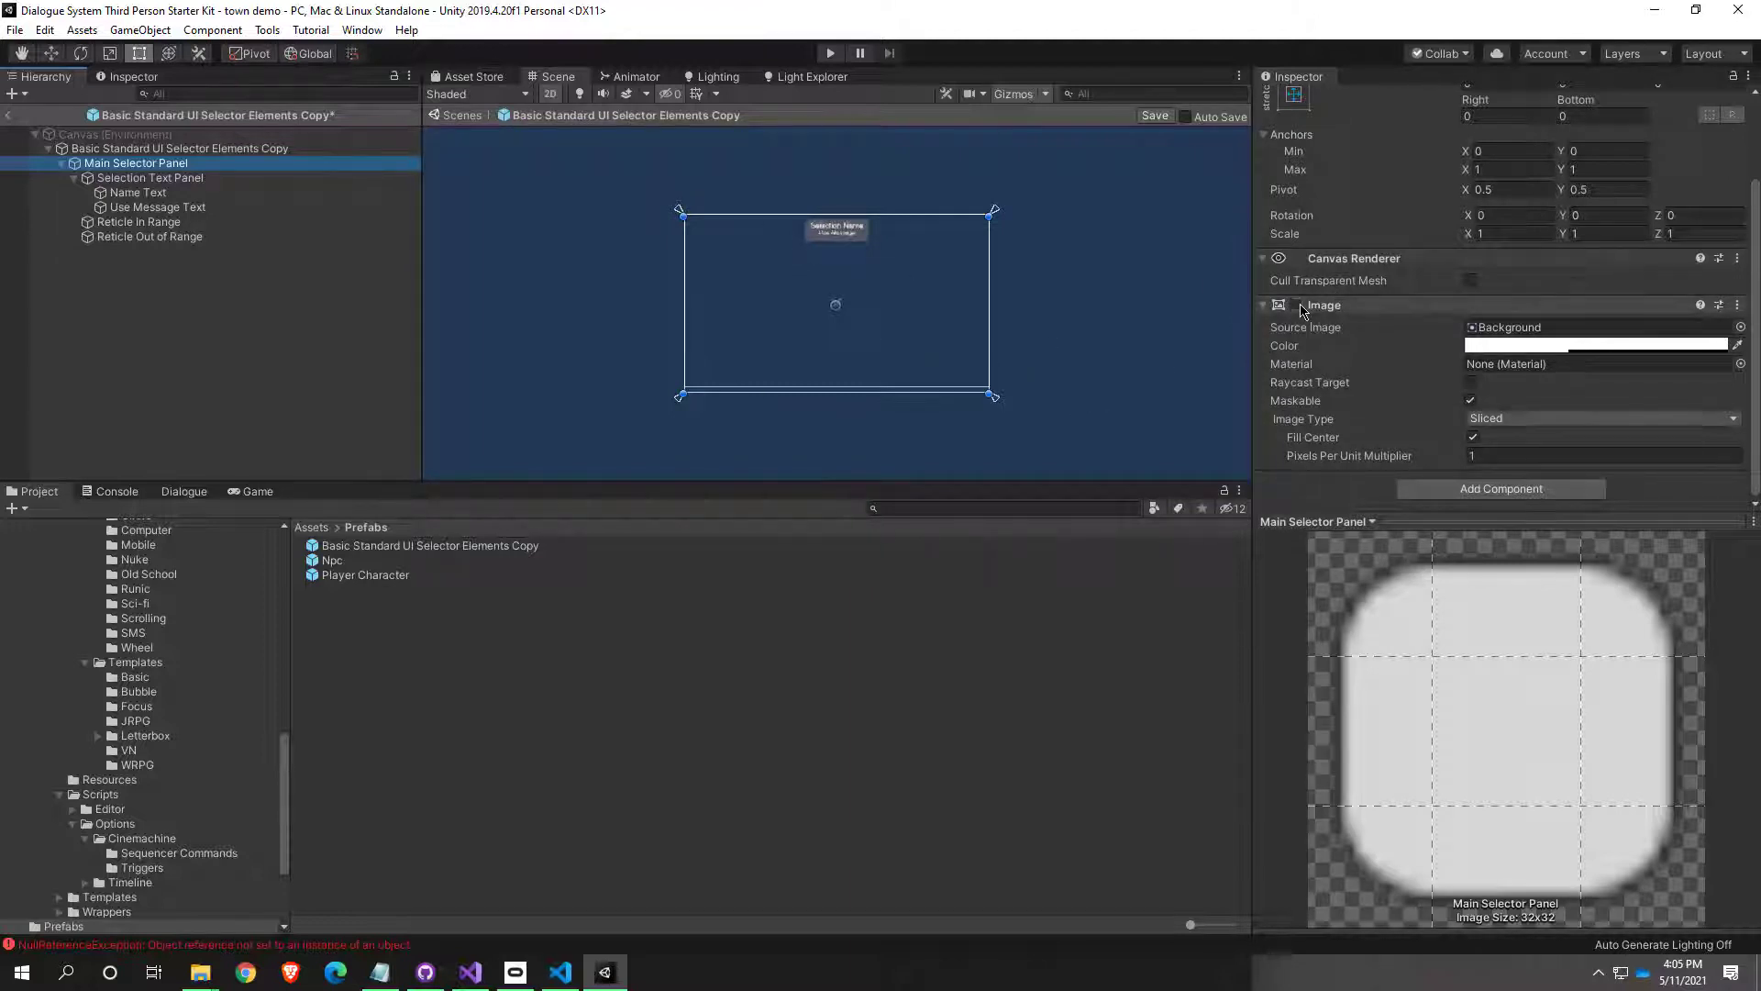
pyautogui.scroll(3, 1412, 353)
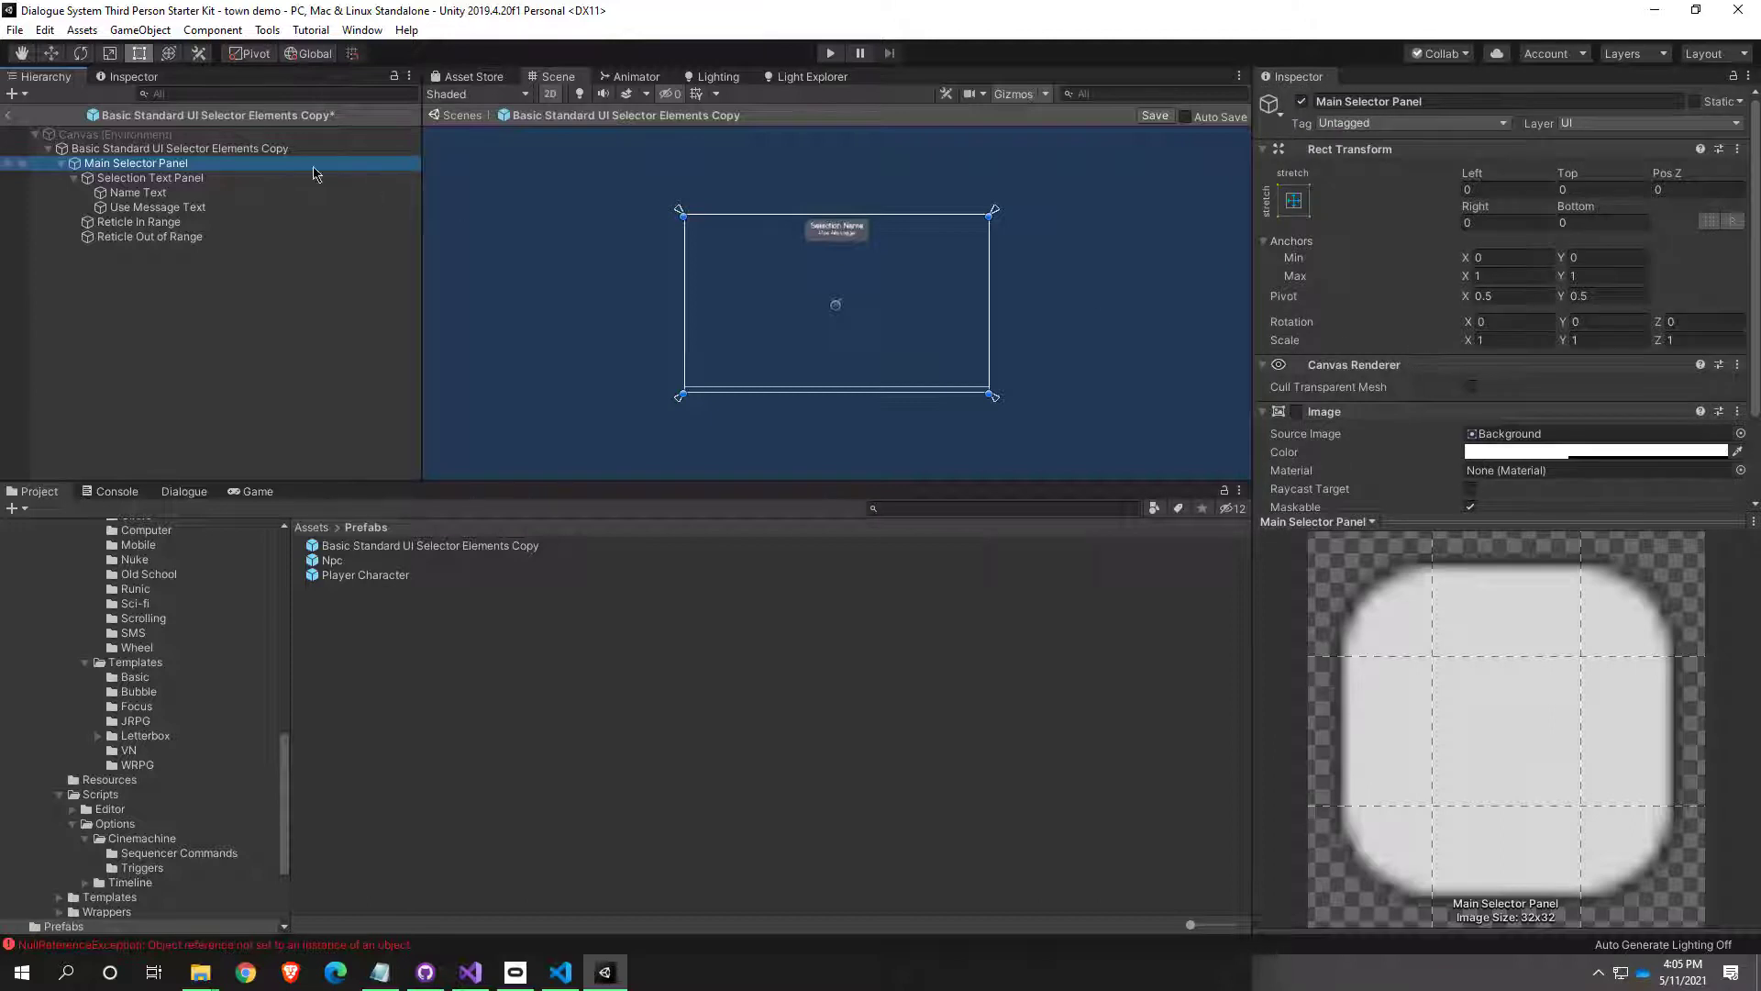
# Step: Disable and re-enable the Image component of the Selection Text Panel several times to check the background it draws
pyautogui.click(152, 178)
pyautogui.press('f')
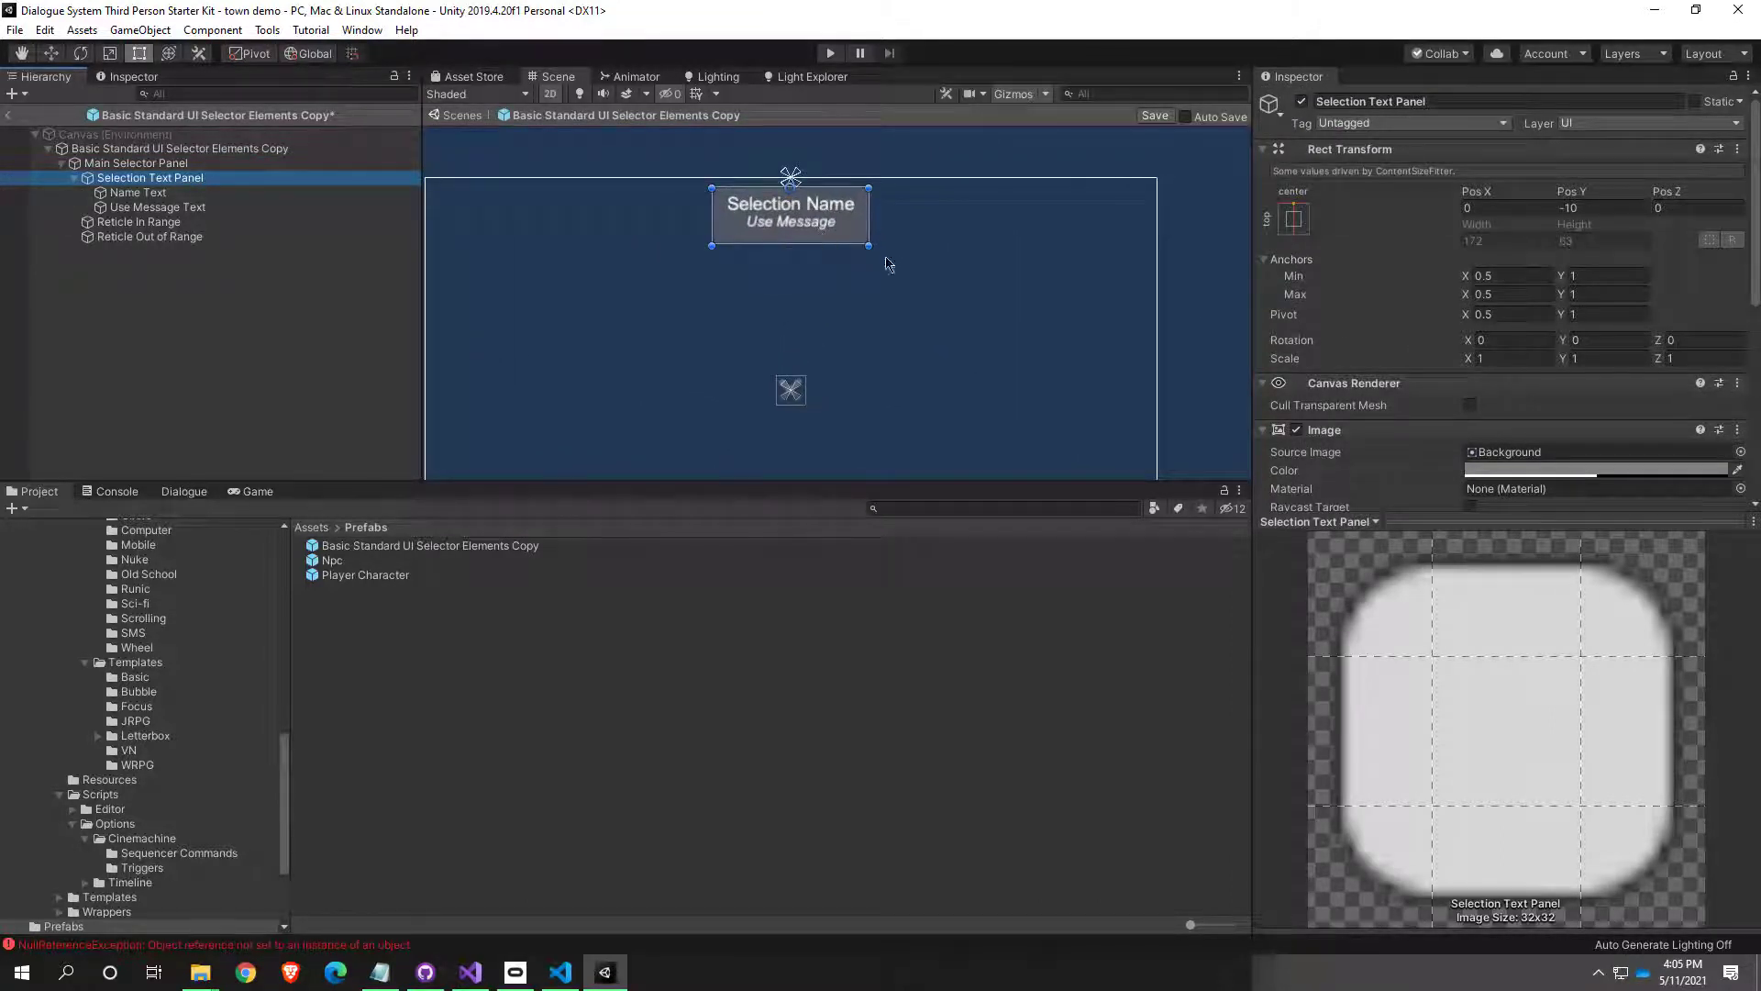
pyautogui.scroll(-5, 1341, 454)
pyautogui.scroll(3, 1364, 235)
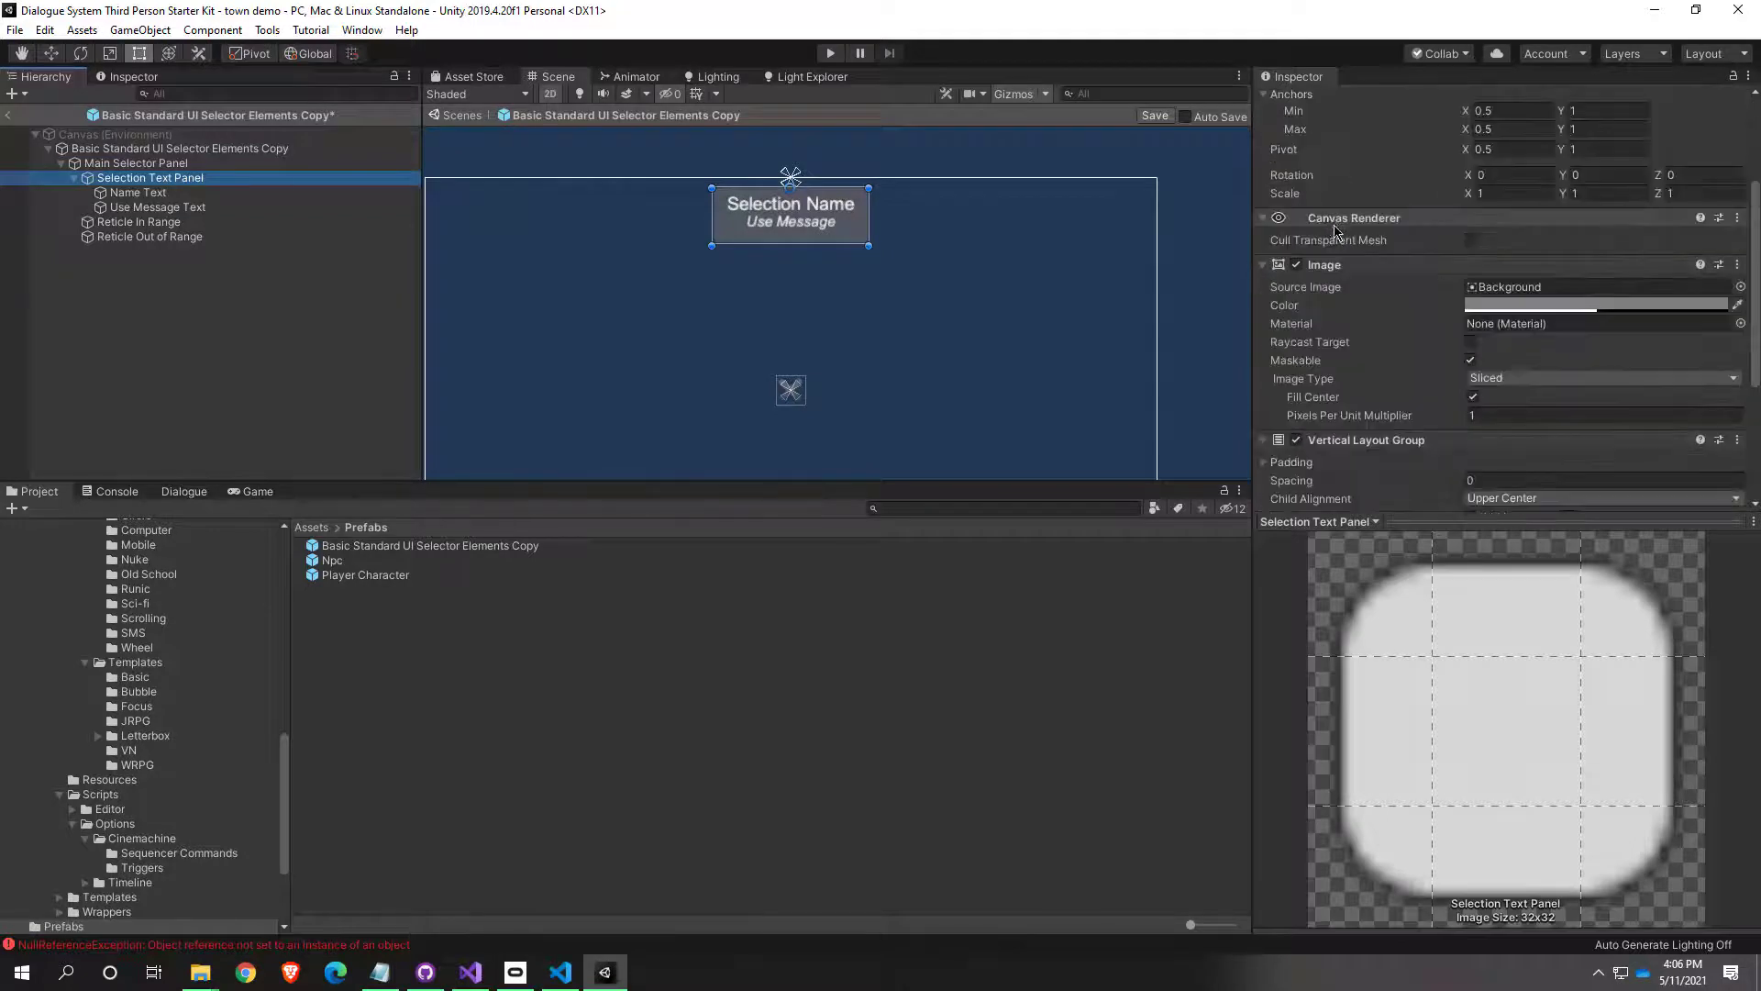
pyautogui.click(1300, 265)
pyautogui.click(1300, 265)
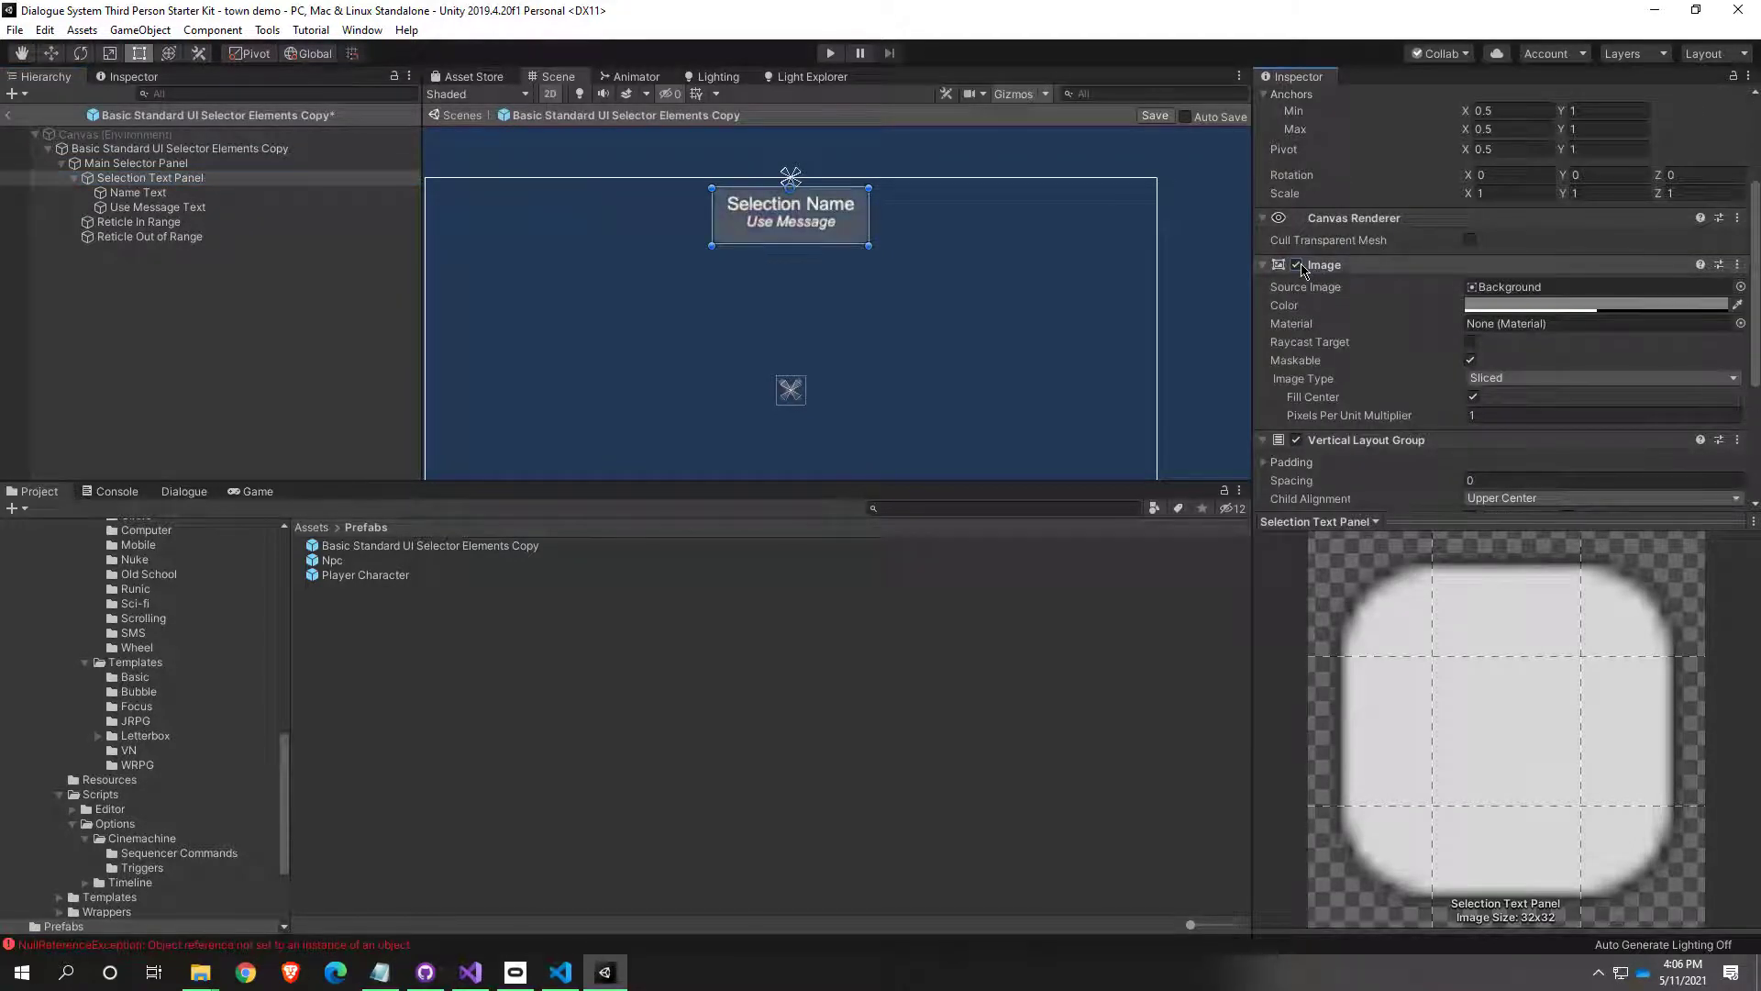
pyautogui.click(1300, 265)
pyautogui.click(1300, 265)
pyautogui.click(1298, 266)
pyautogui.click(1298, 265)
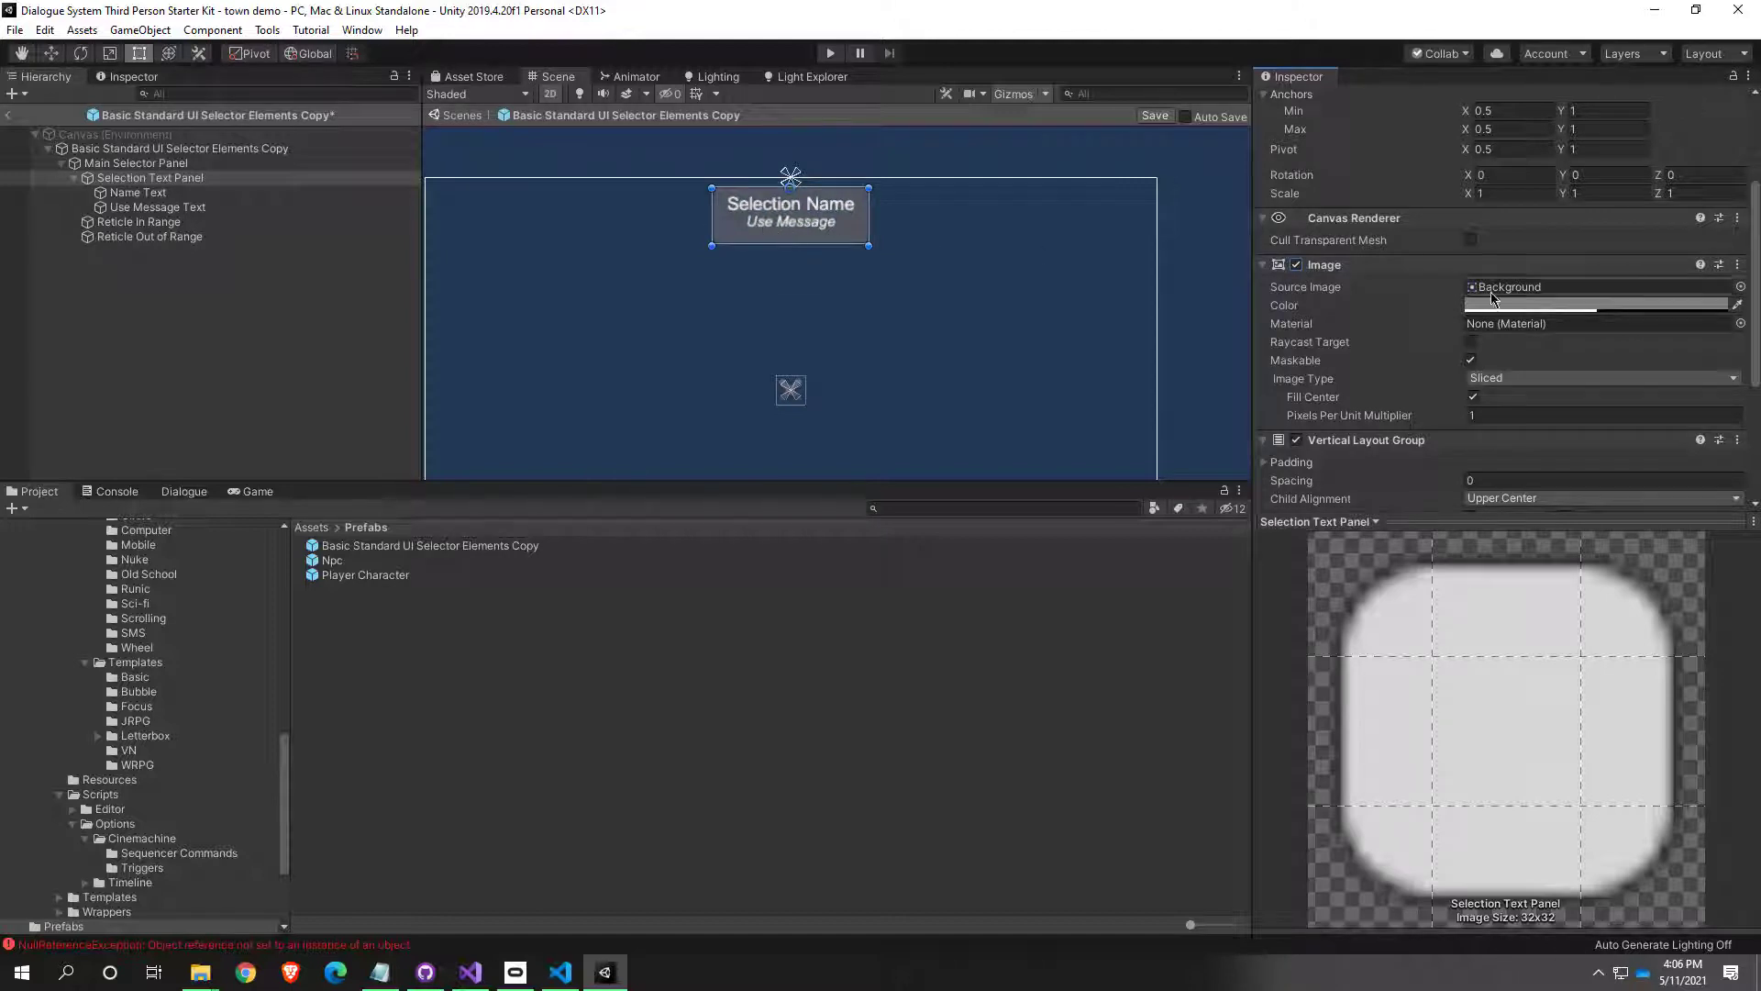
# Step: Set the Selection Text Panel's image color to black (000000) with an alpha of 171
pyautogui.click(1597, 305)
pyautogui.moveTo(703, 486); pyautogui.dragTo(624, 537)
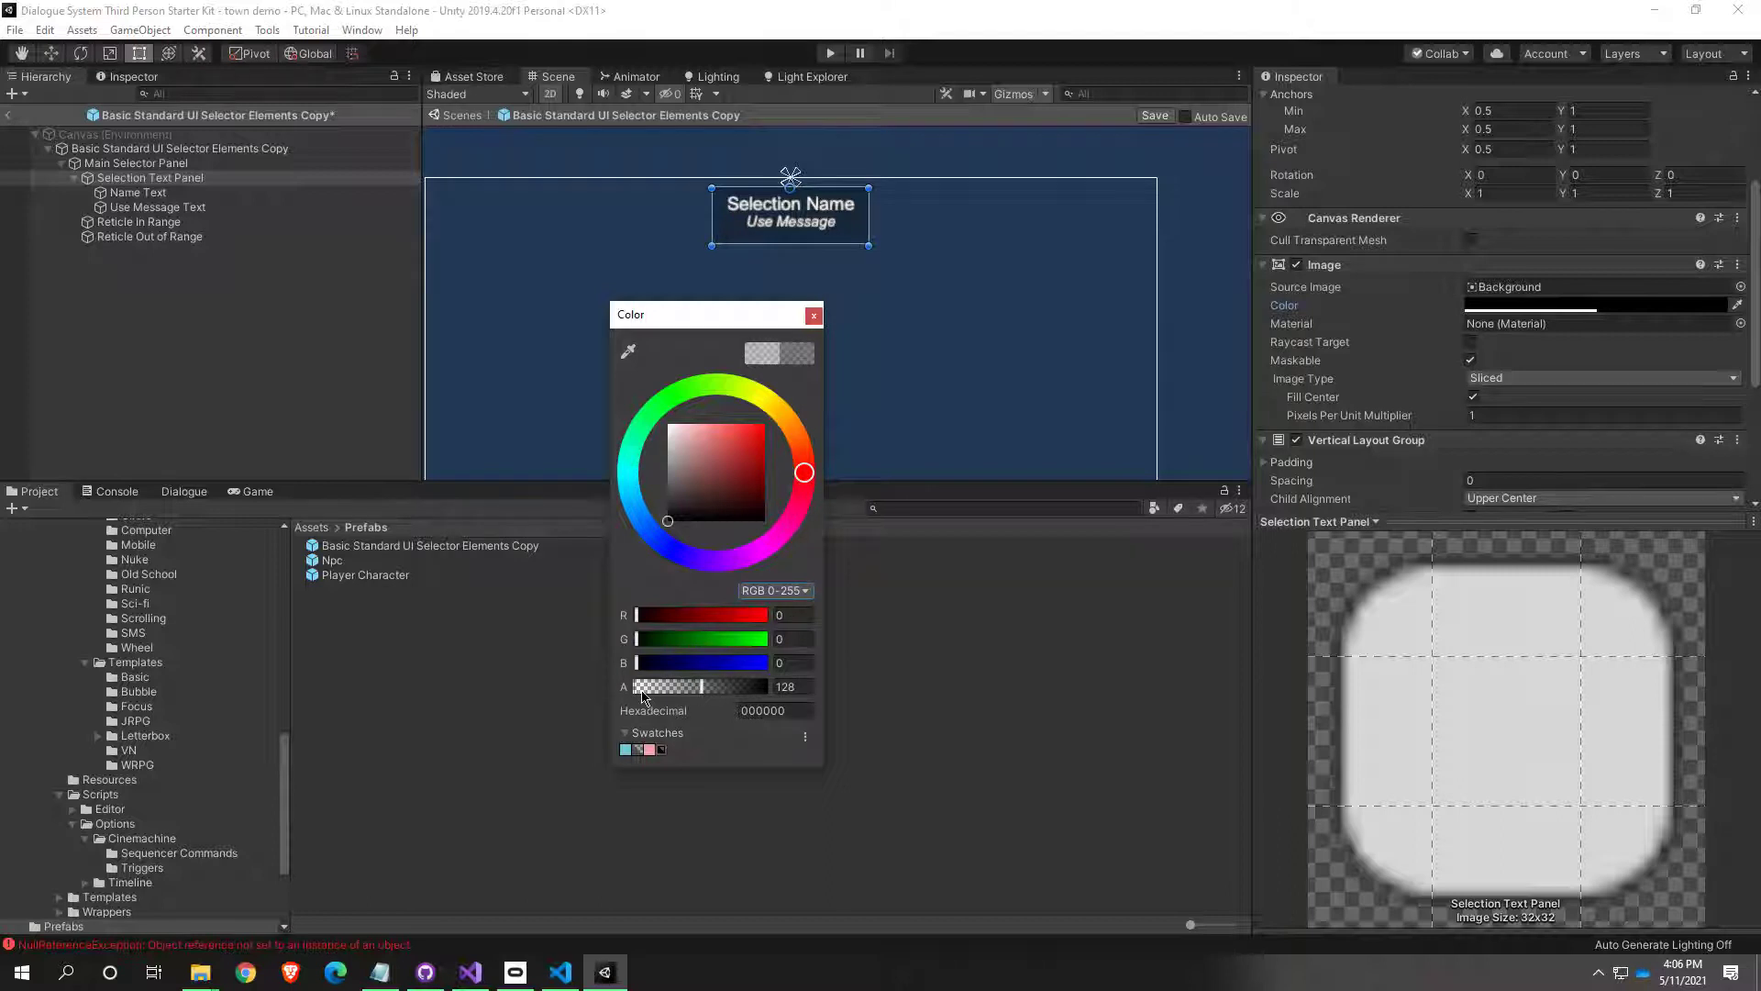
pyautogui.moveTo(702, 688)
pyautogui.mouseDown()
pyautogui.moveTo(754, 686)
pyautogui.moveTo(636, 686)
pyautogui.moveTo(827, 690)
pyautogui.moveTo(545, 690)
pyautogui.moveTo(724, 684)
pyautogui.mouseUp()
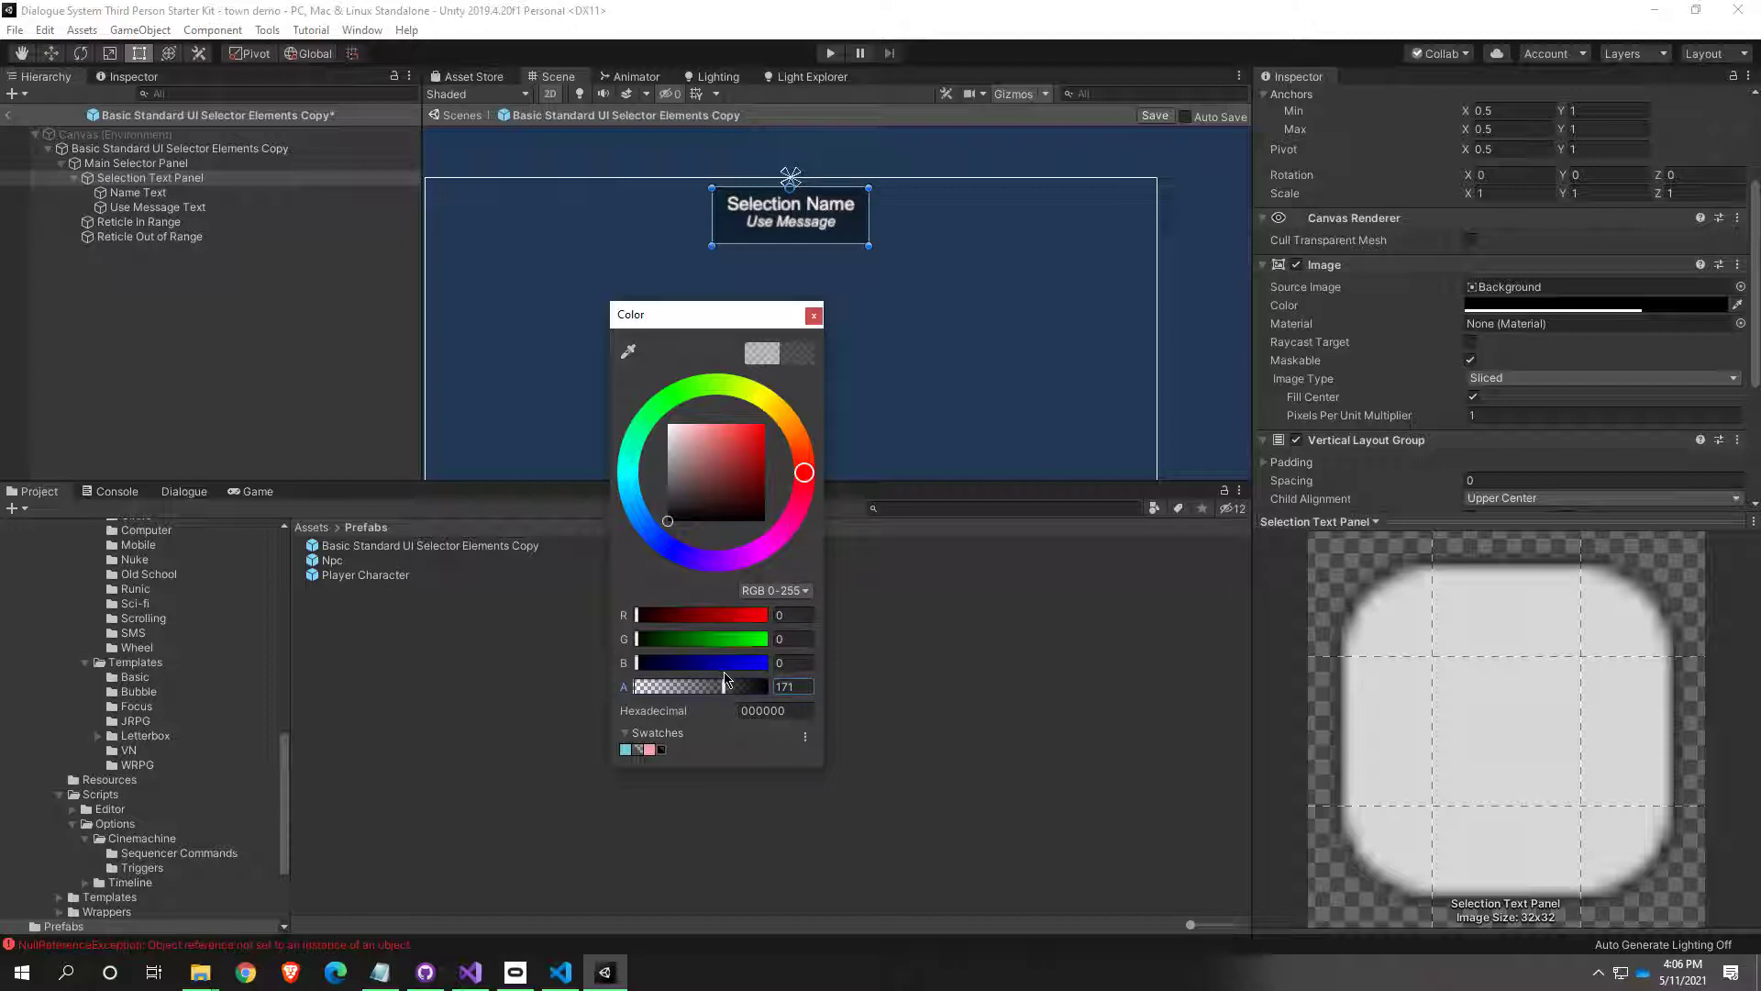
# Step: Browse the available sprites for a new source image for the Selection Text Panel
pyautogui.click(1748, 288)
pyautogui.click(1538, 294)
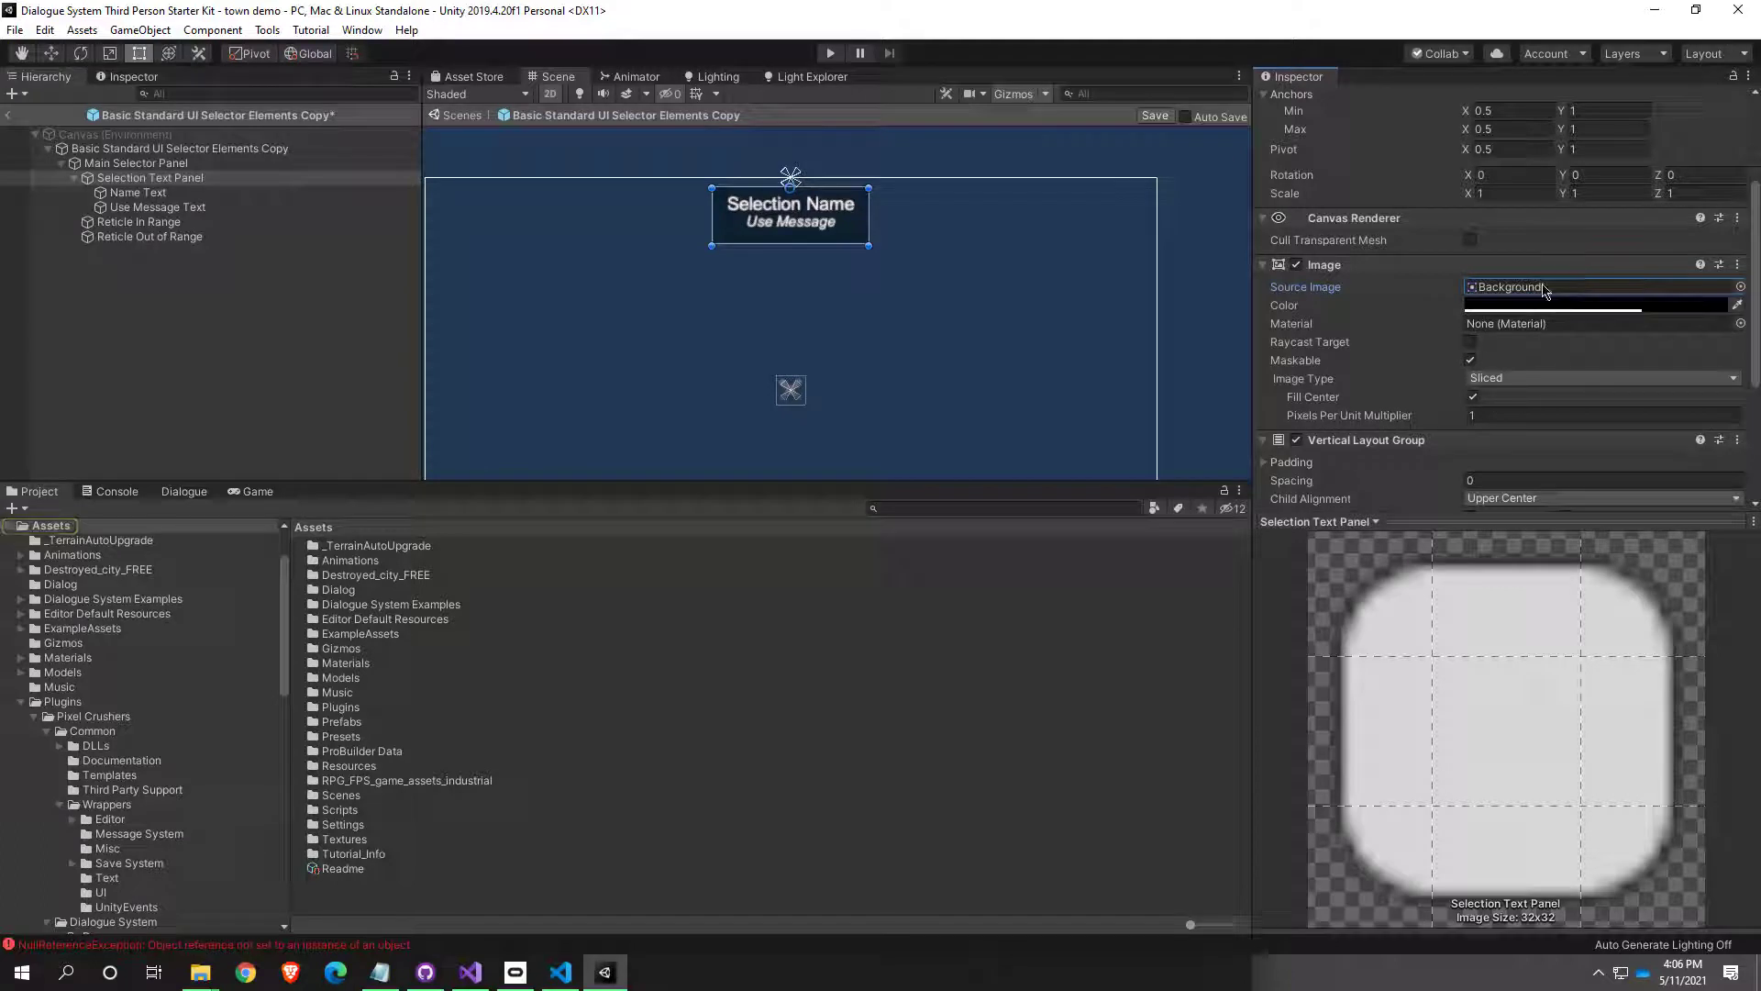
pyautogui.click(1741, 287)
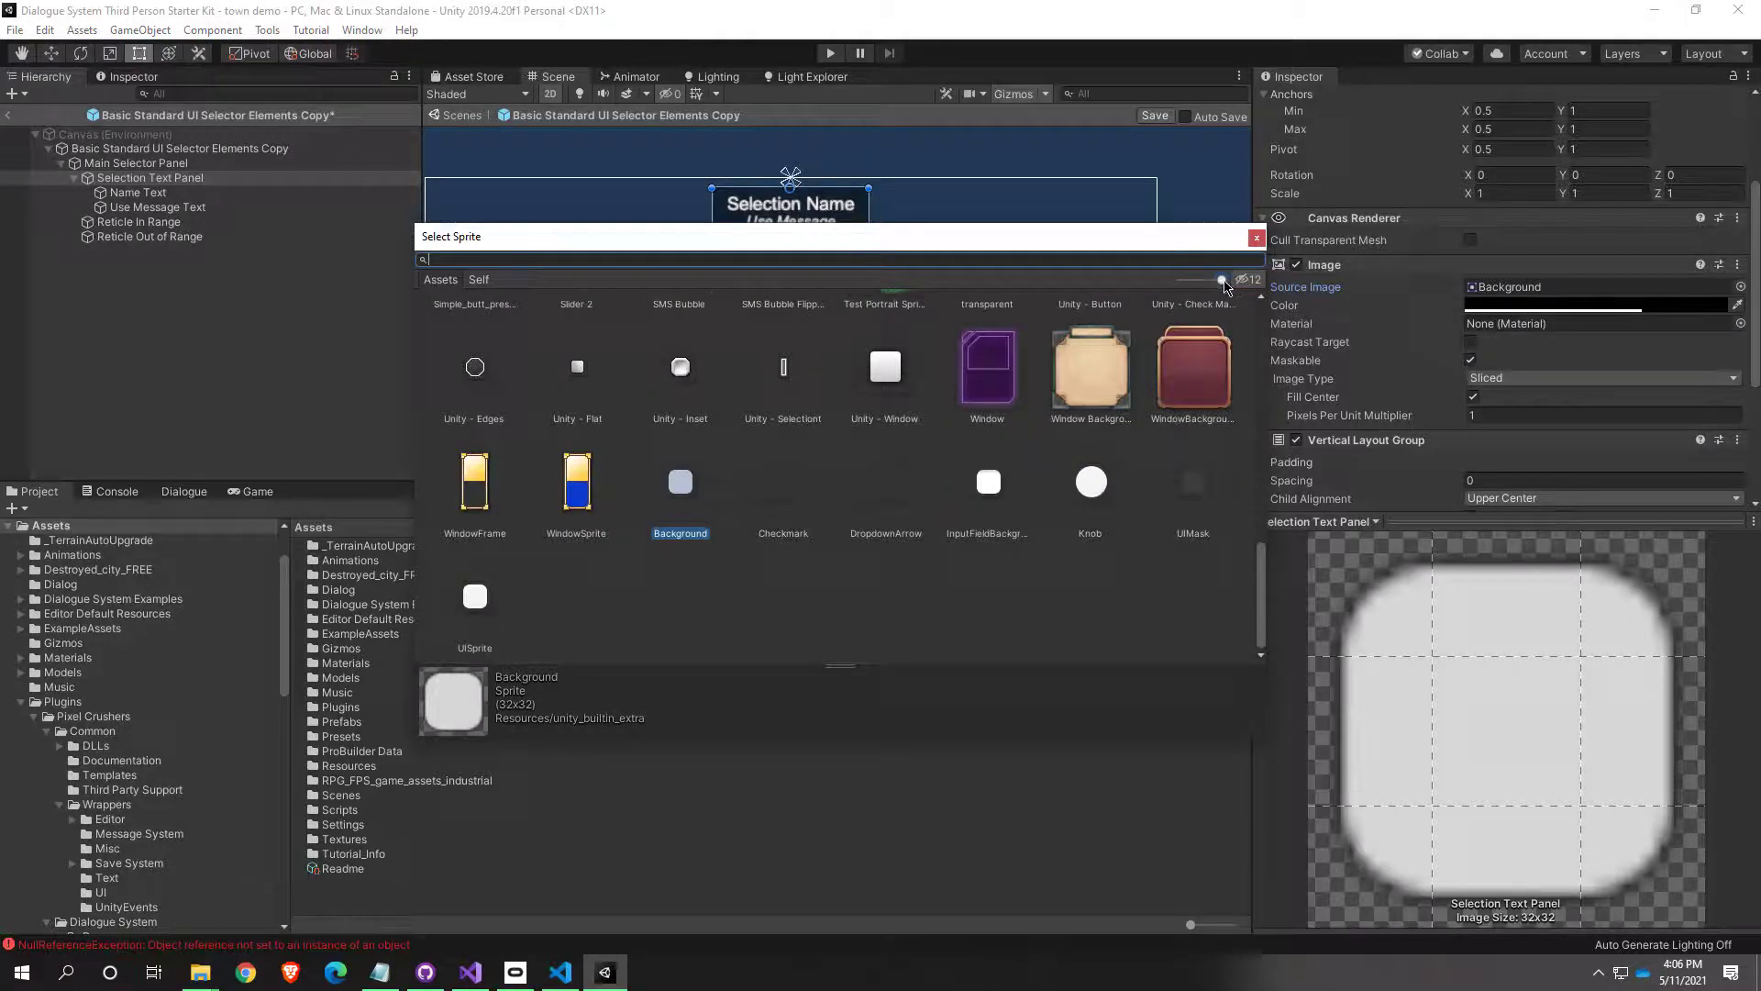
pyautogui.moveTo(1222, 279)
pyautogui.mouseDown()
pyautogui.moveTo(1181, 292)
pyautogui.moveTo(1230, 296)
pyautogui.mouseUp()
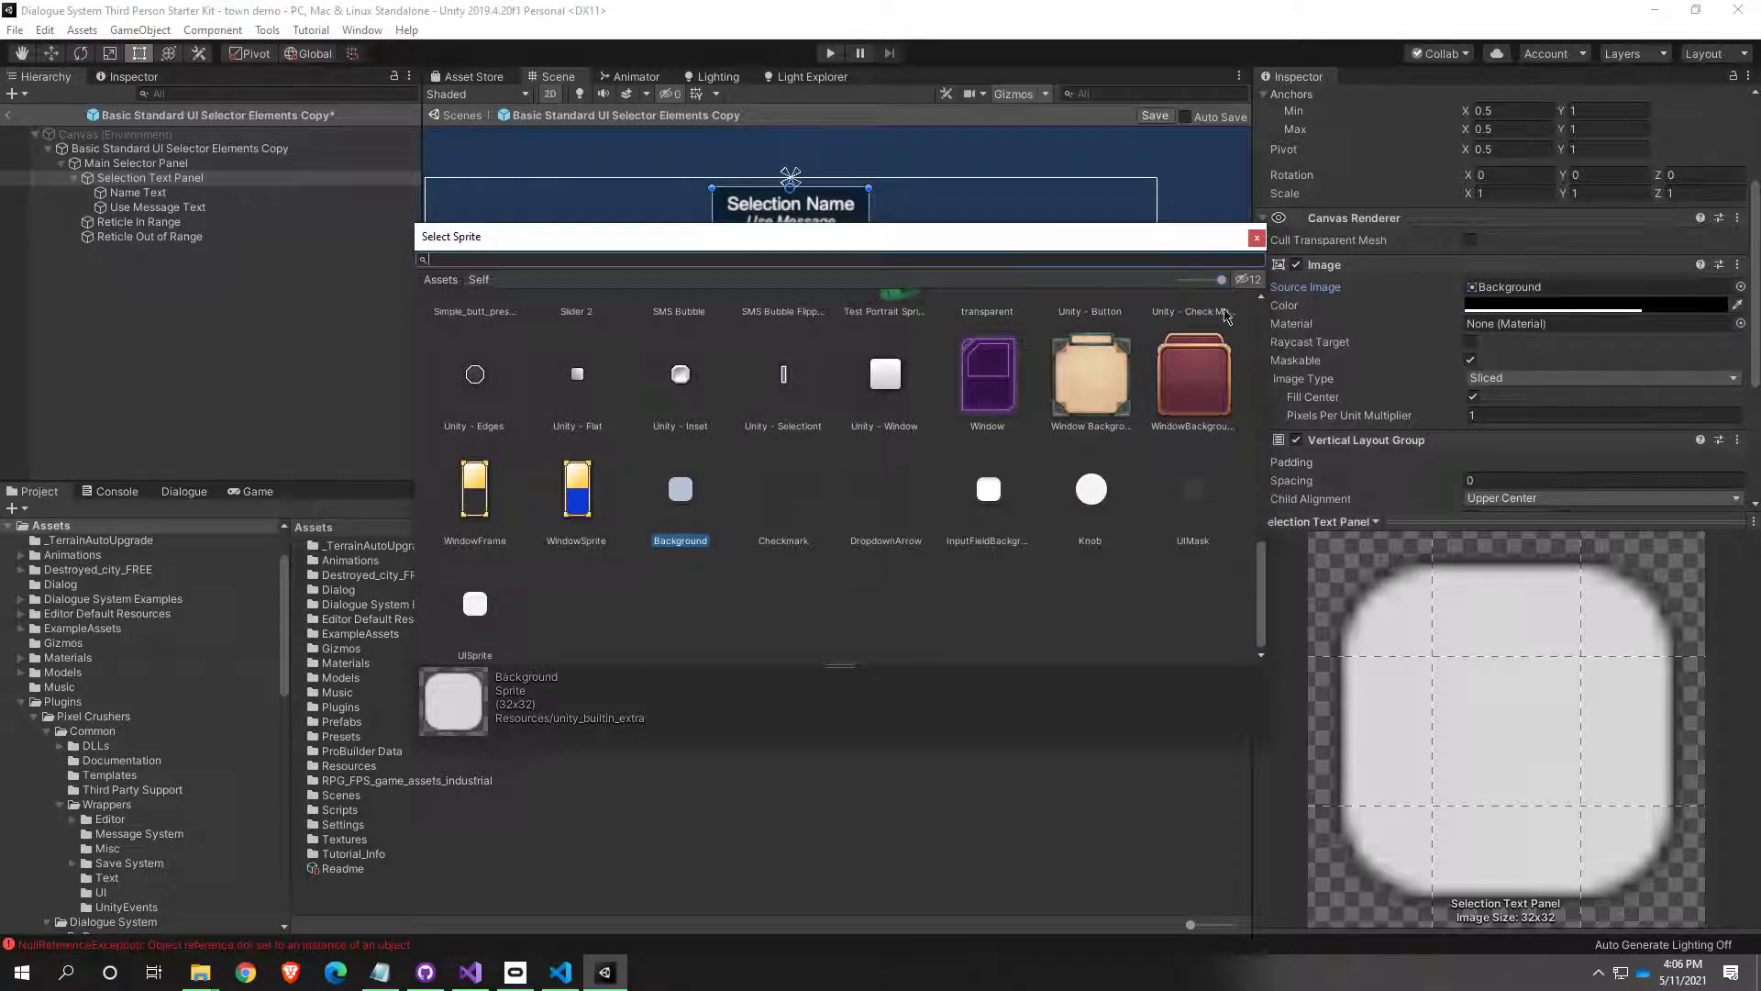
pyautogui.scroll(2, 1009, 422)
pyautogui.scroll(-2, 981, 428)
pyautogui.scroll(5, 1091, 450)
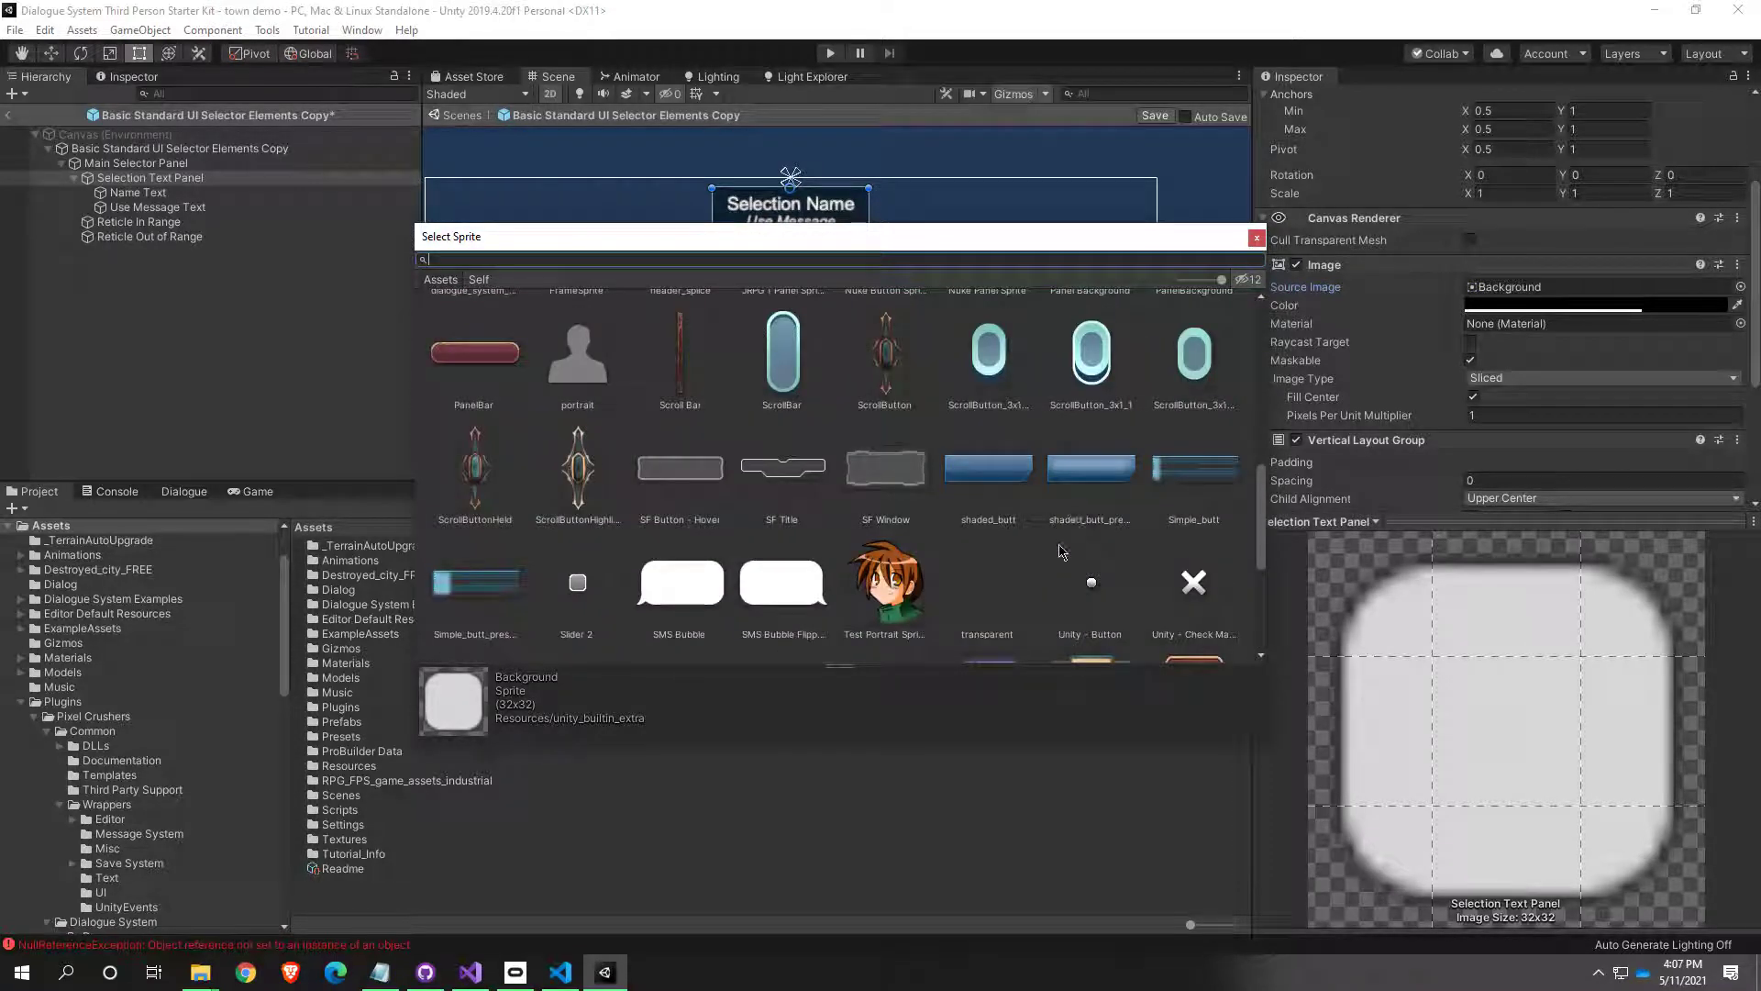
pyautogui.scroll(1, 1039, 555)
pyautogui.scroll(1, 1036, 560)
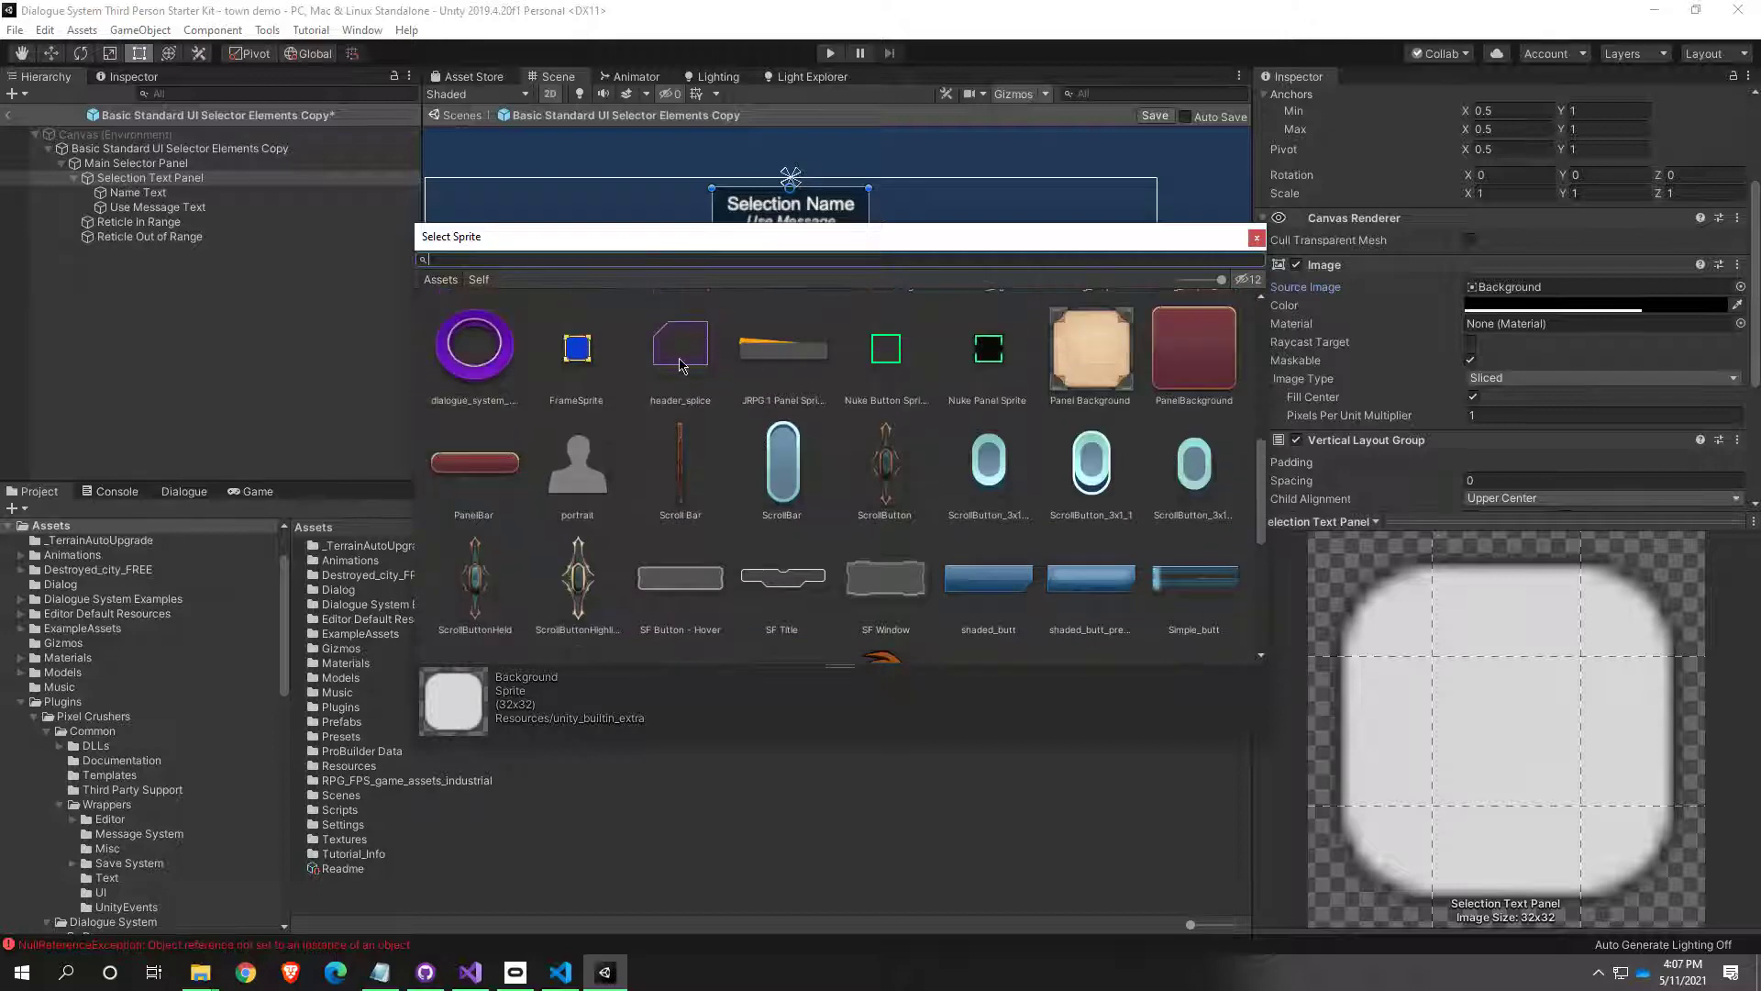
pyautogui.scroll(-1, 668, 468)
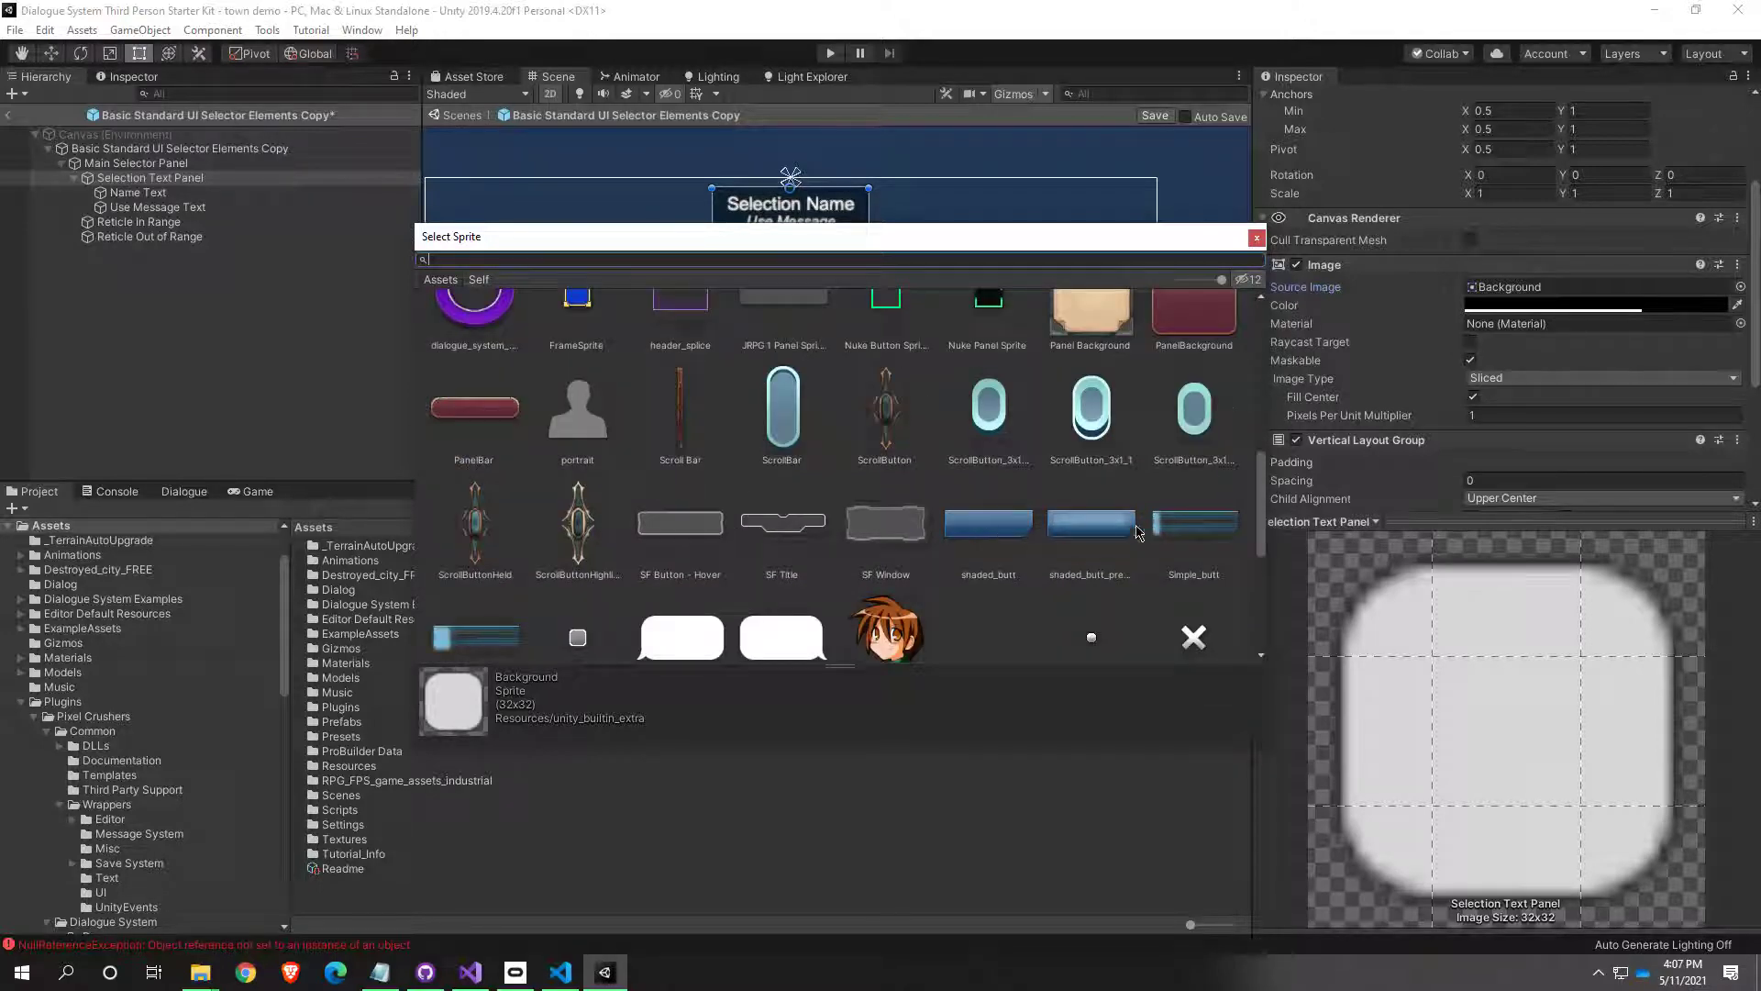
pyautogui.scroll(-1, 1138, 532)
pyautogui.scroll(5, 730, 486)
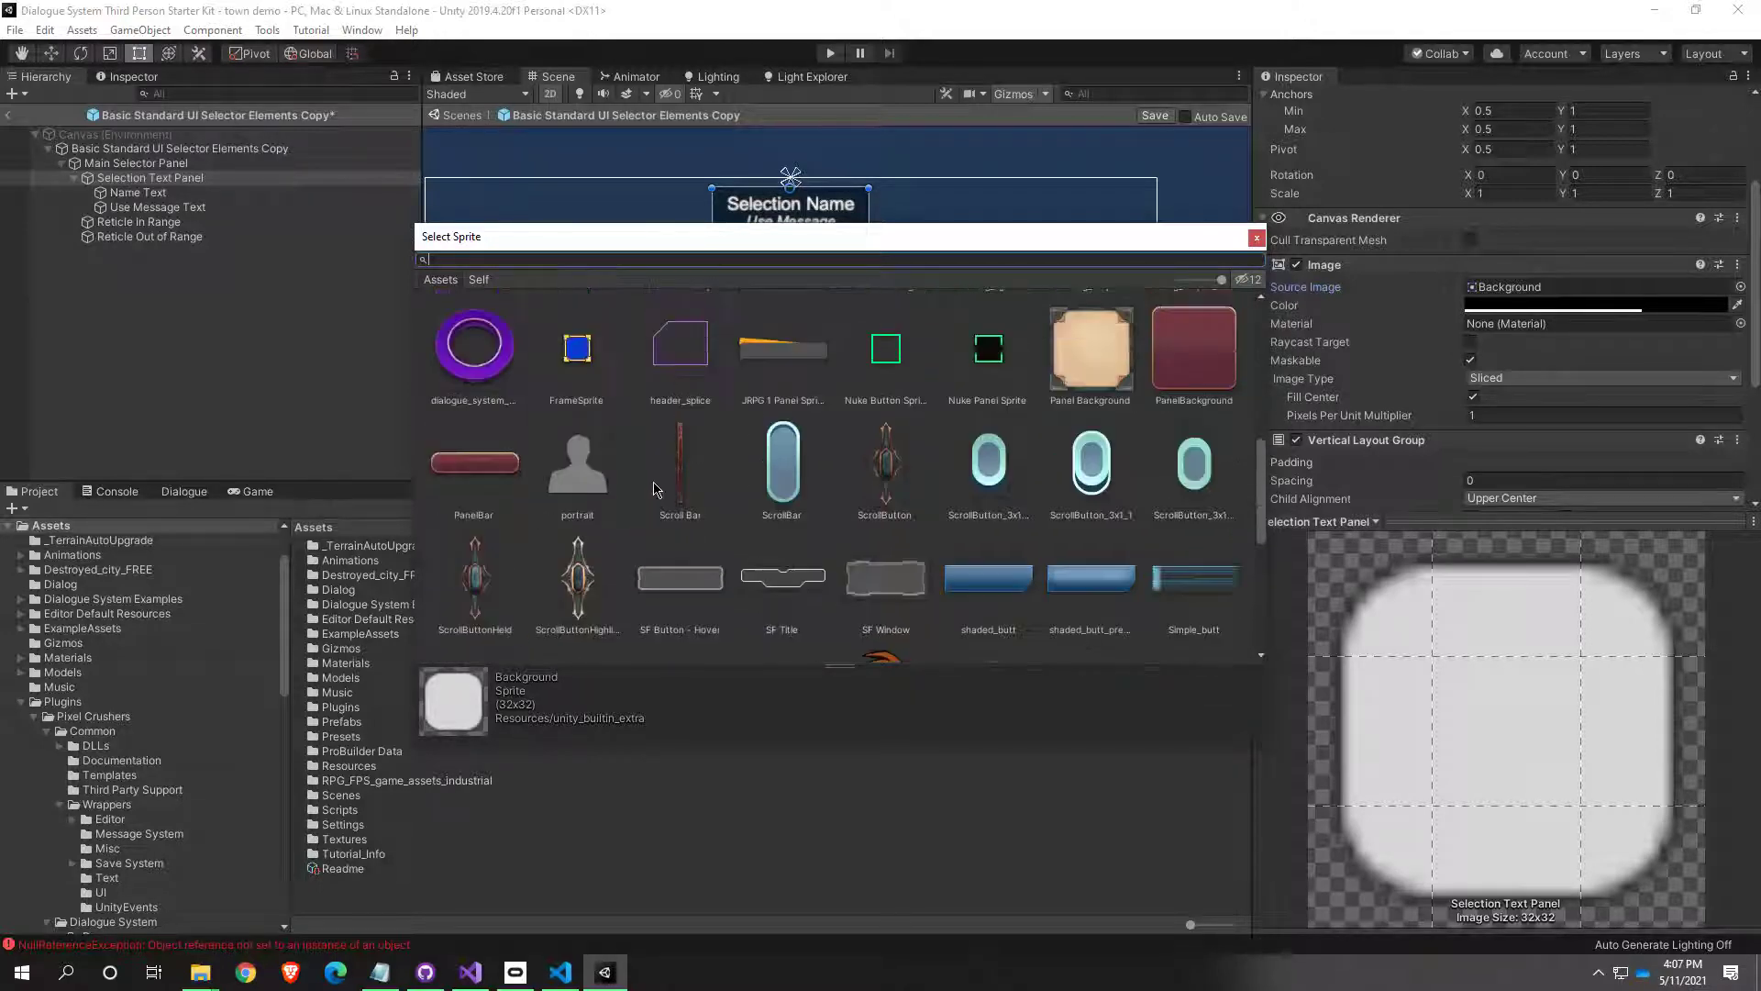
pyautogui.scroll(2, 684, 537)
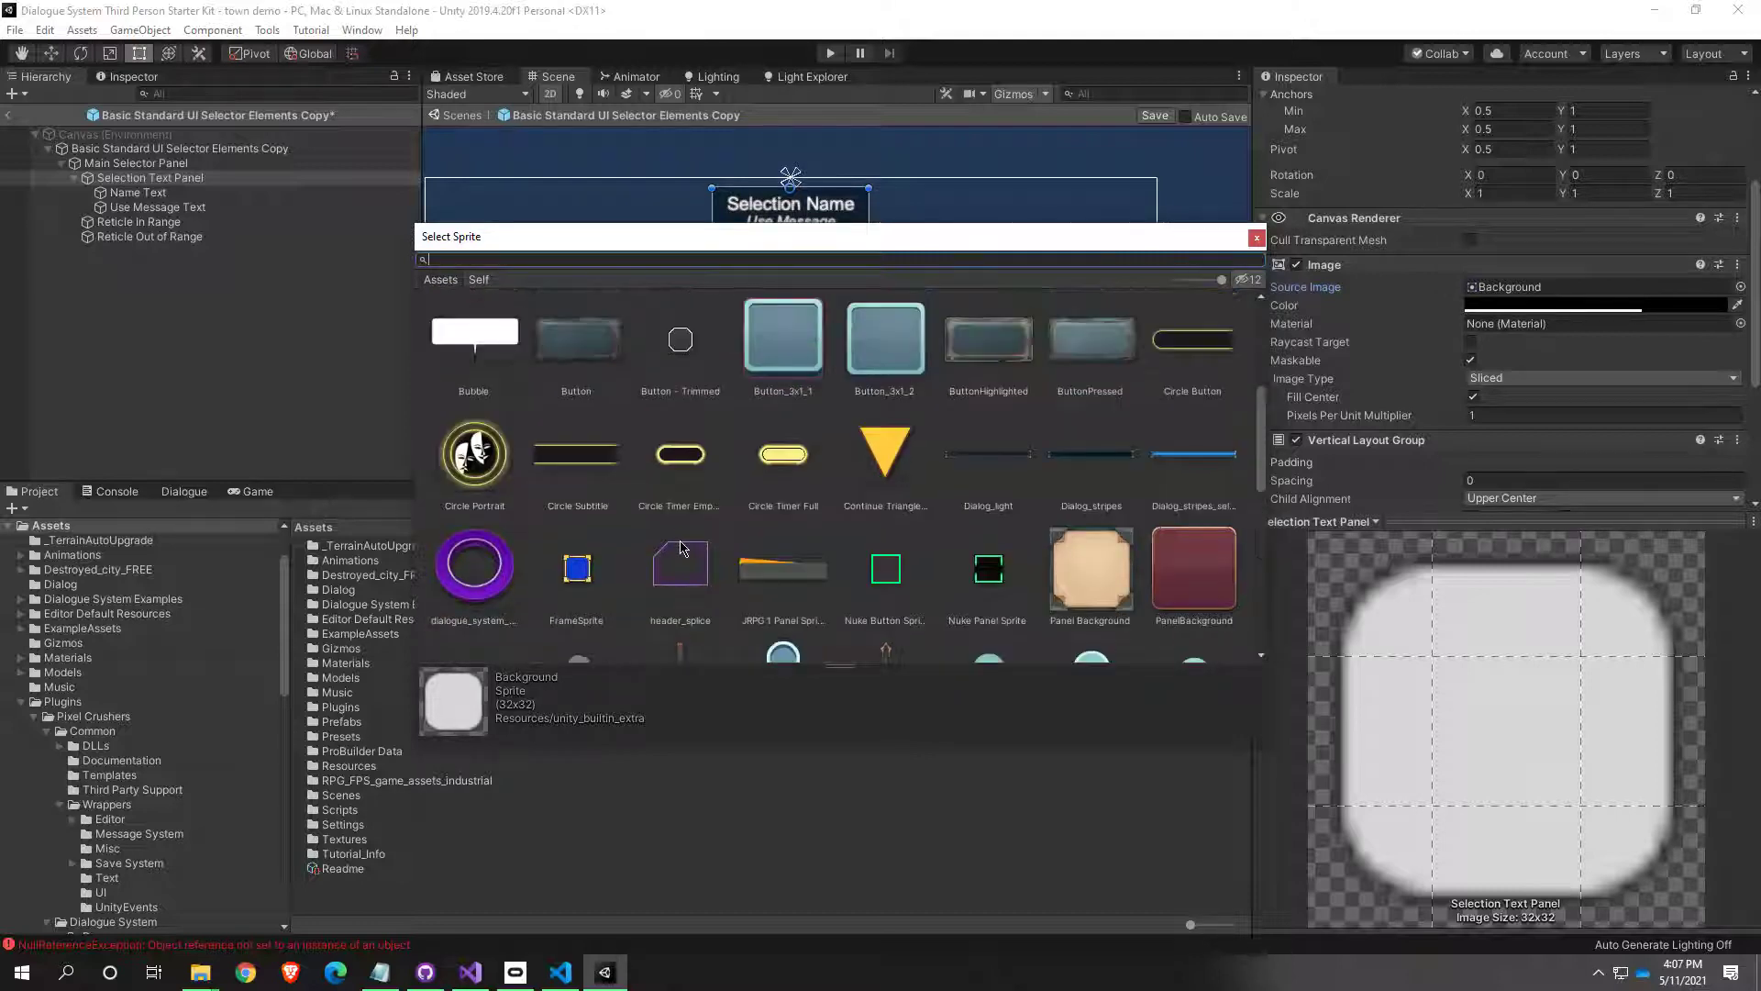
# Step: Try the Circle Subtitle sprite on the Selection Text Panel, and settle on Button_3x1_1 as its source image
pyautogui.click(592, 541)
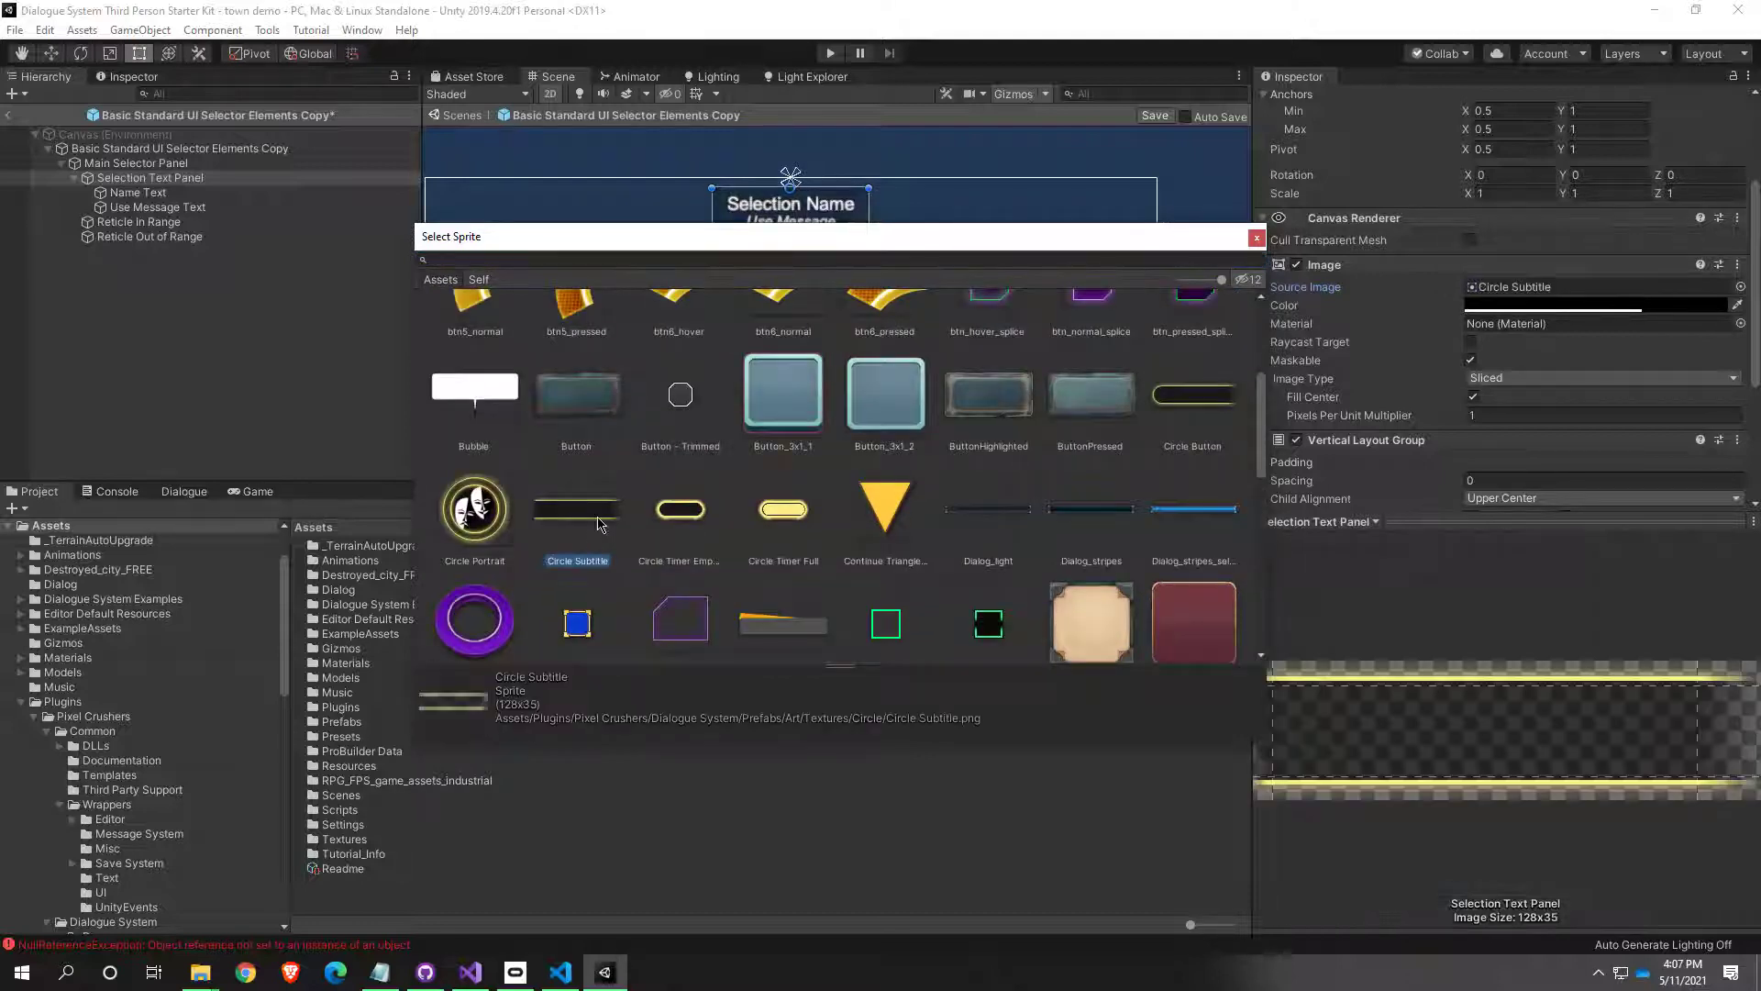
pyautogui.scroll(4, 601, 525)
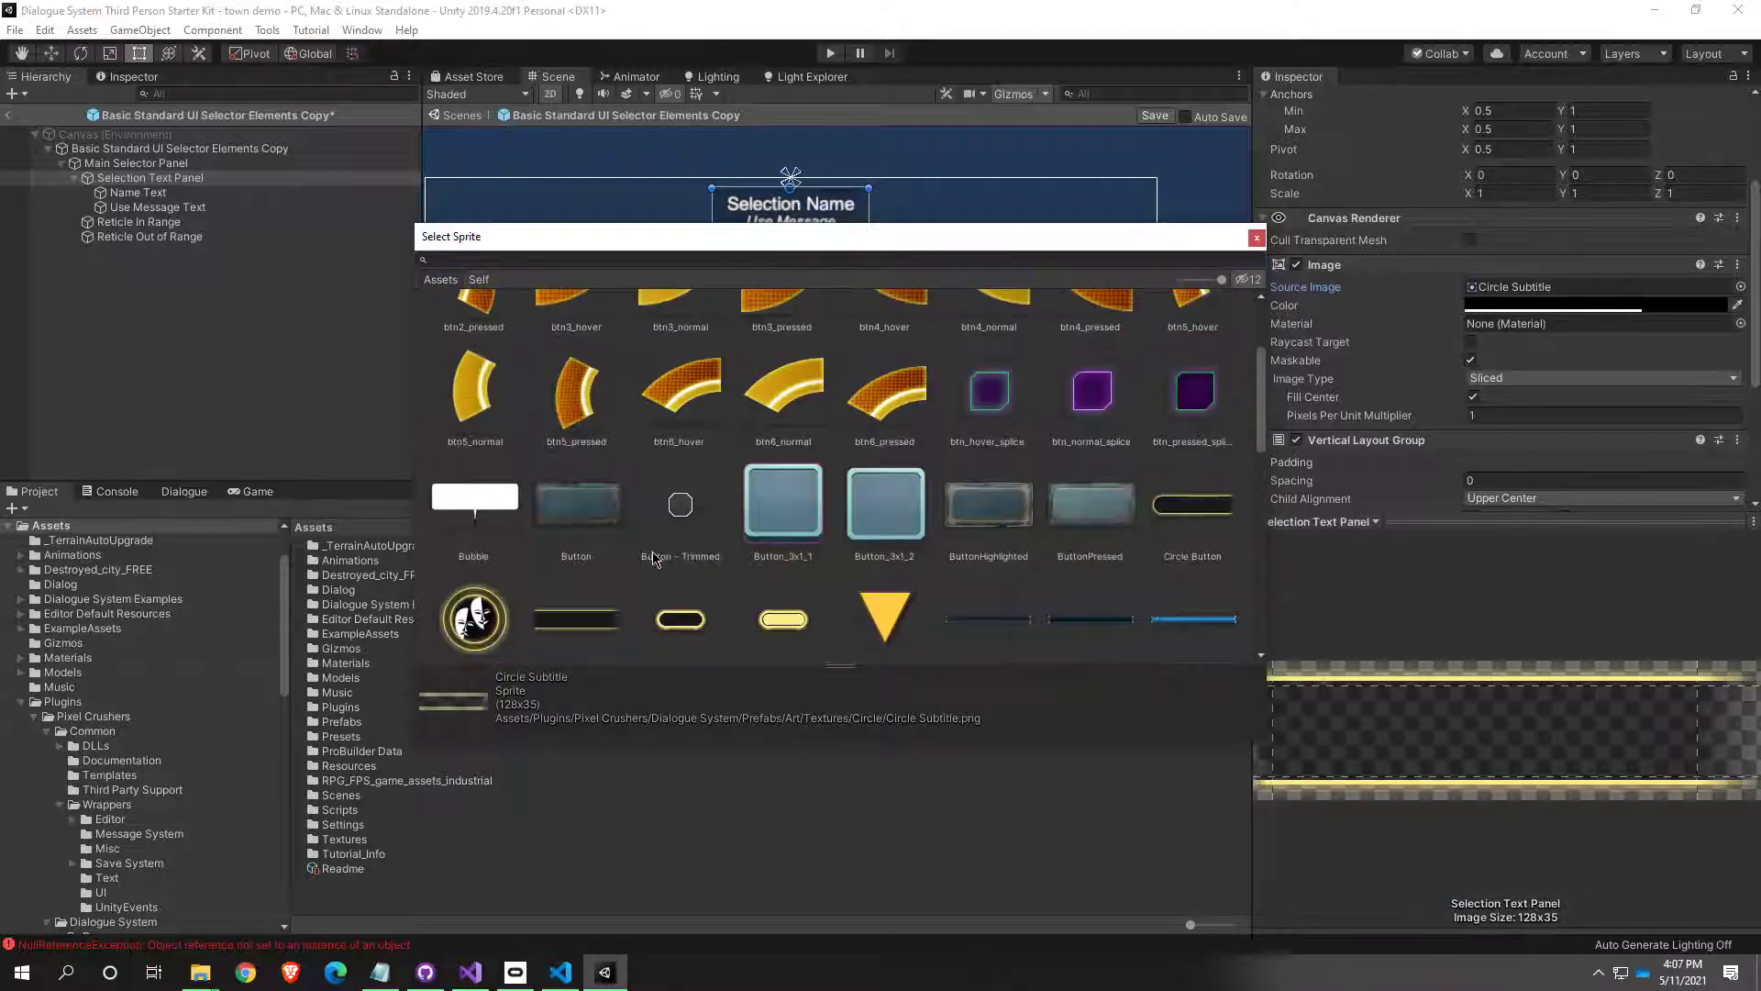
pyautogui.click(765, 594)
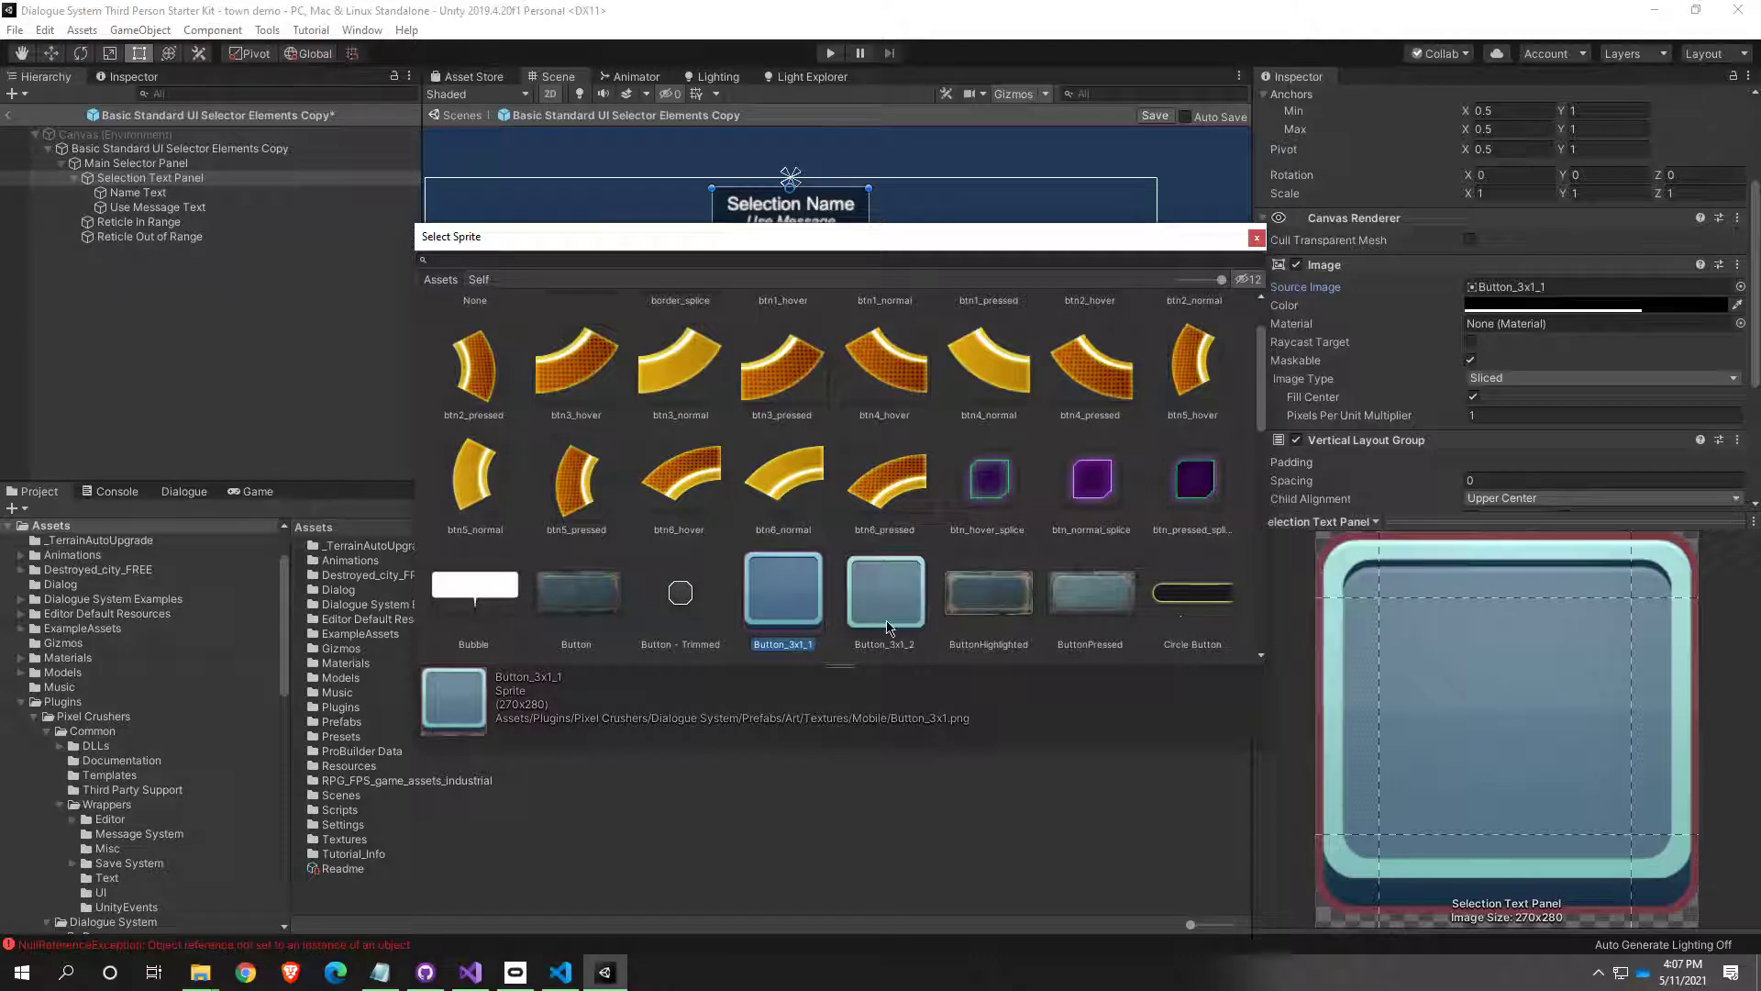
pyautogui.doubleClick(776, 605)
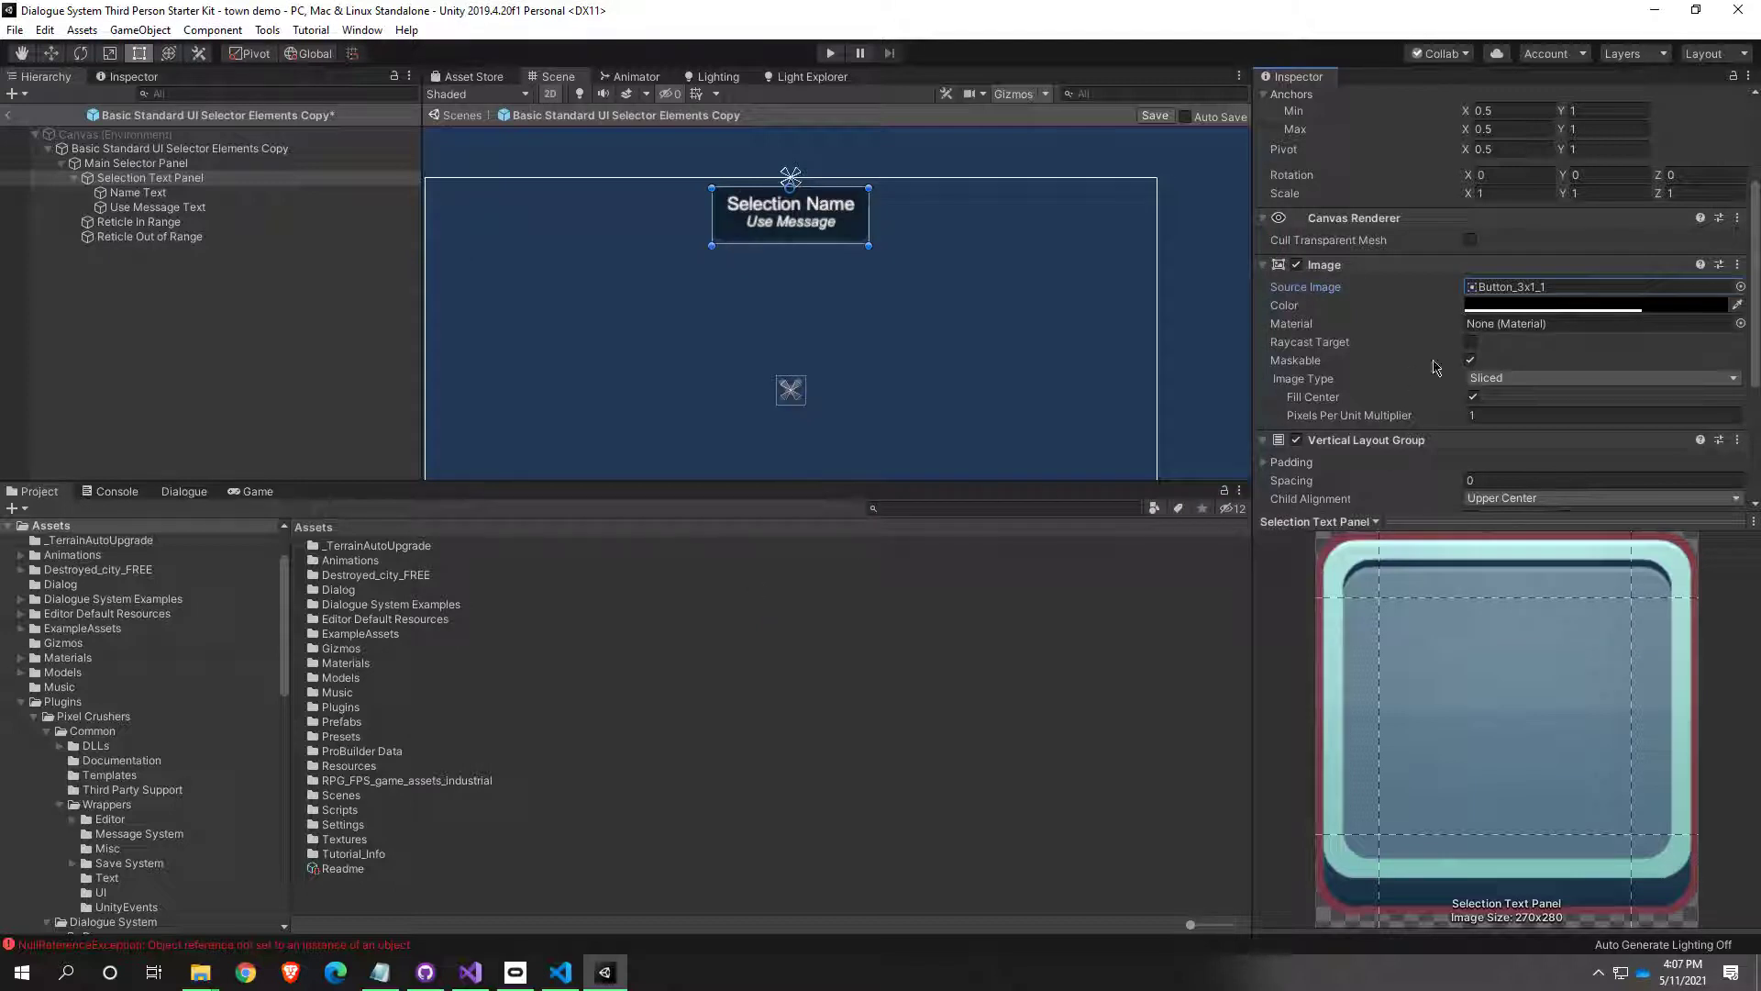
# Step: Set the Selection Text Panel's image color to white (FFFFFF) with an alpha of 255, and save the prefab
pyautogui.click(1621, 308)
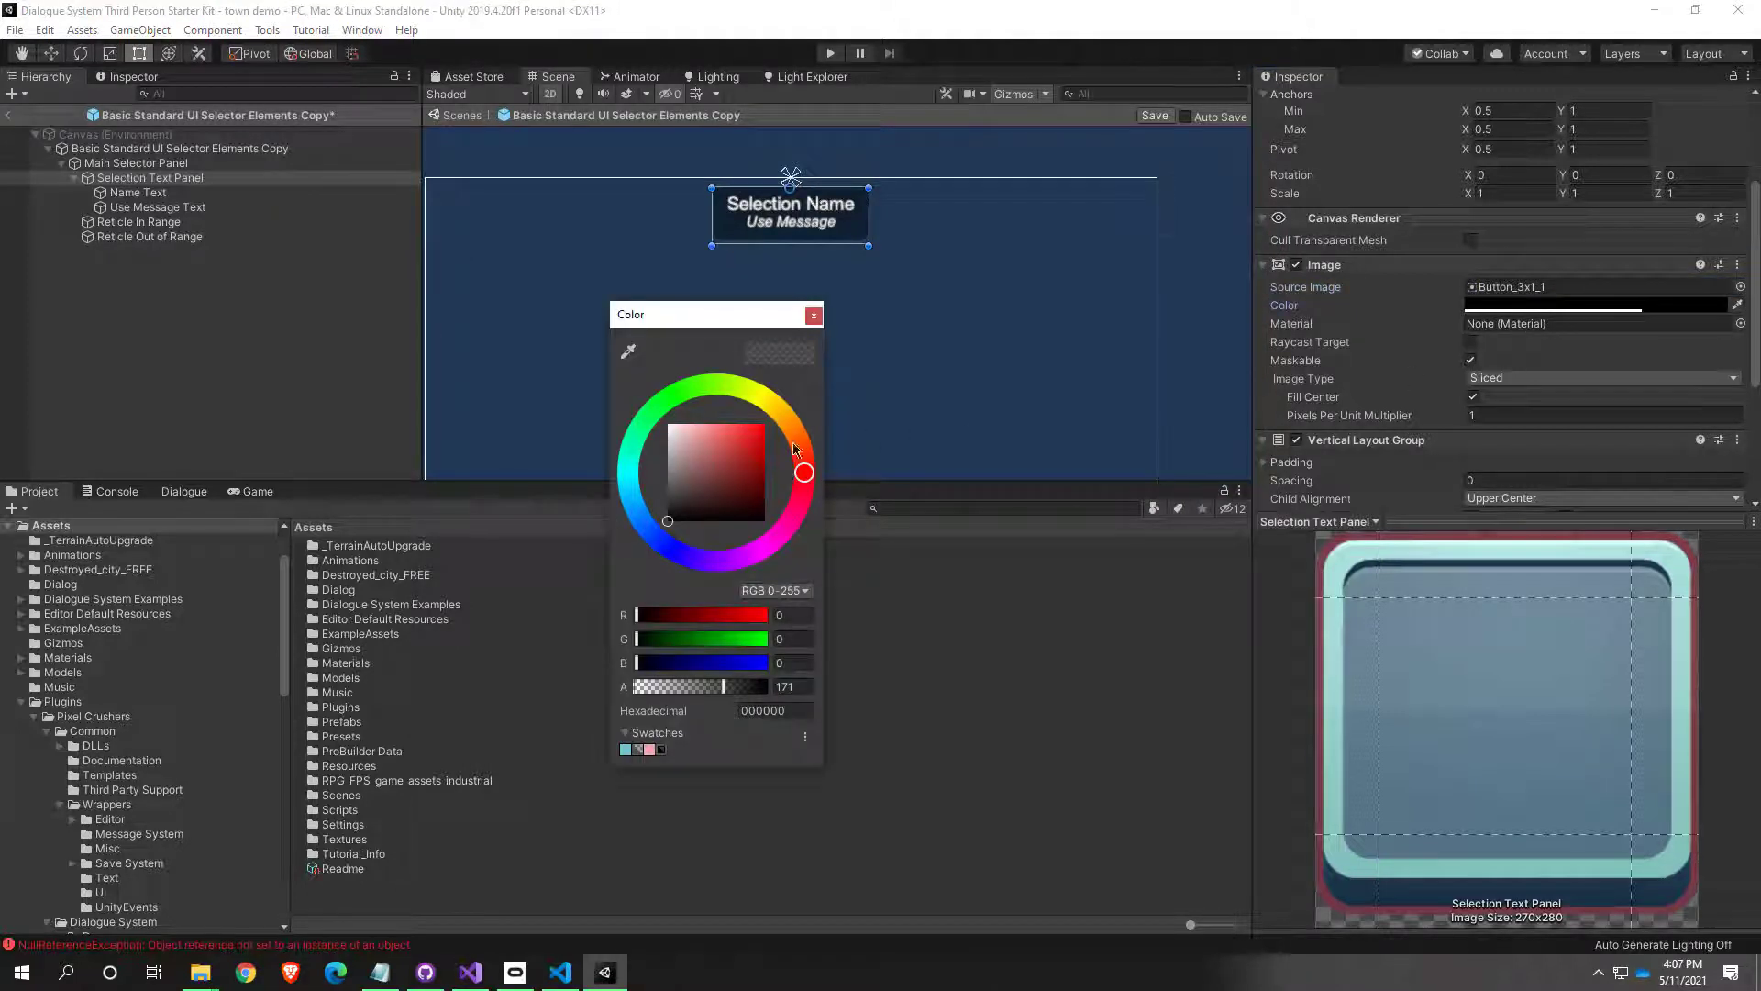
pyautogui.moveTo(695, 513)
pyautogui.mouseDown()
pyautogui.moveTo(674, 436)
pyautogui.moveTo(630, 417)
pyautogui.mouseUp()
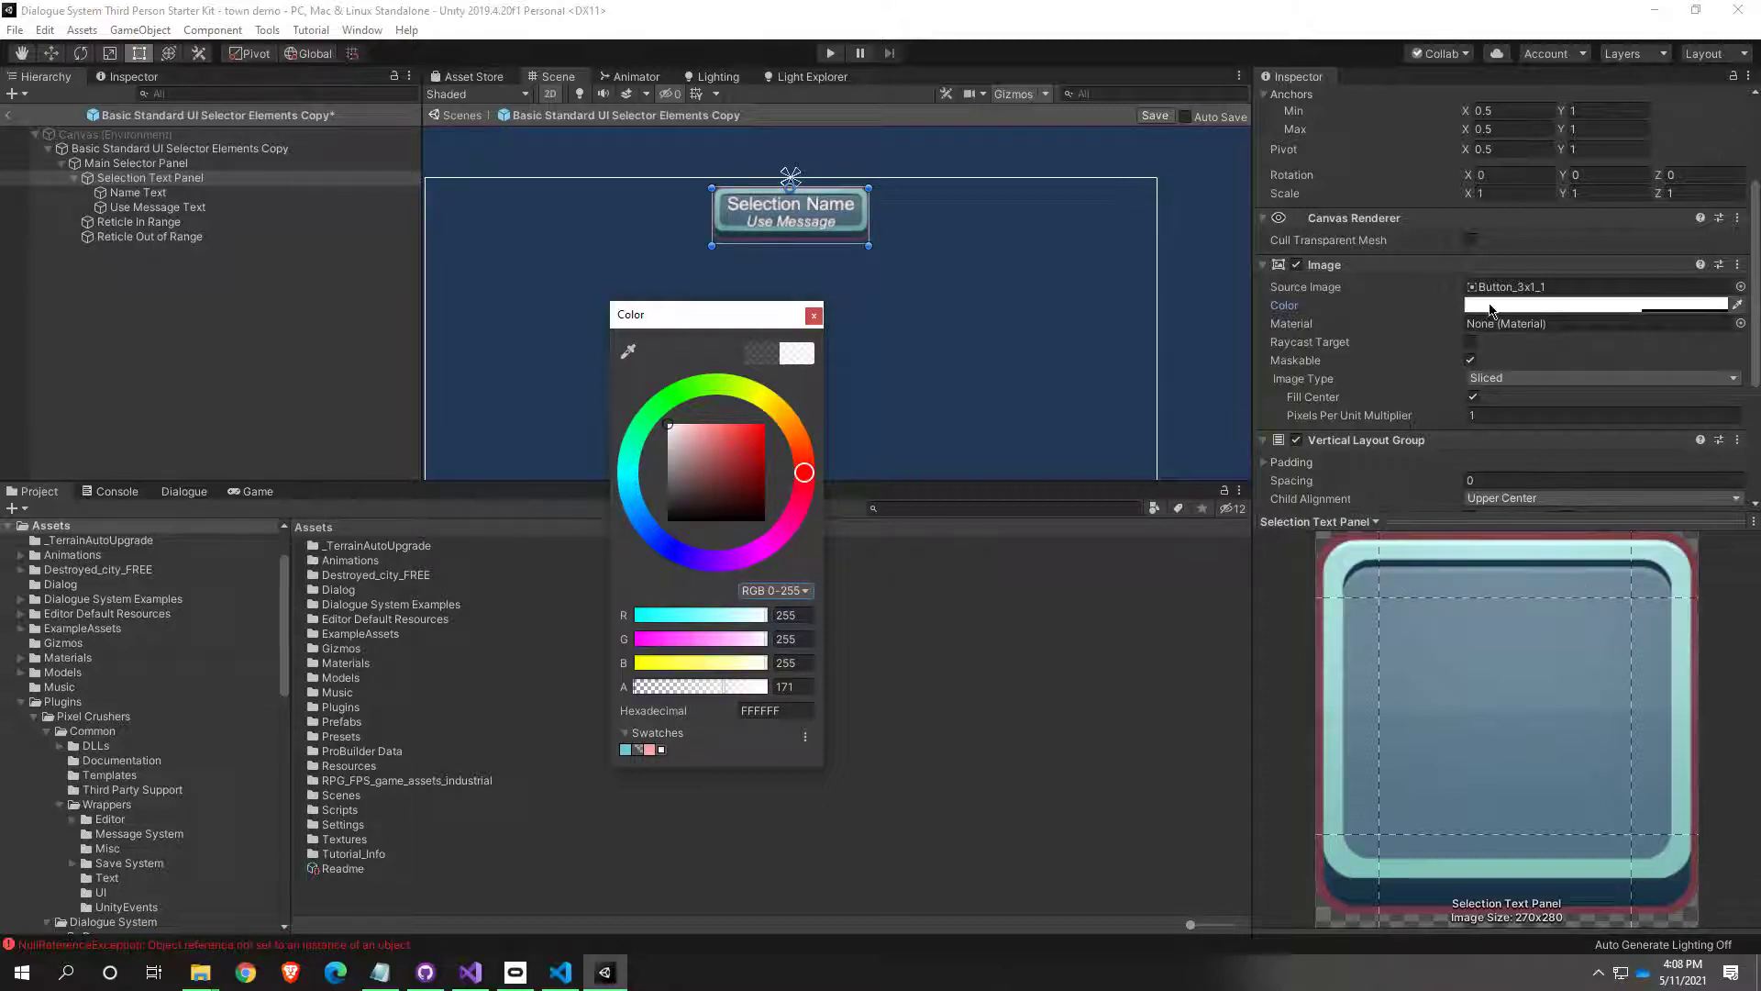
pyautogui.moveTo(723, 686); pyautogui.dragTo(816, 699)
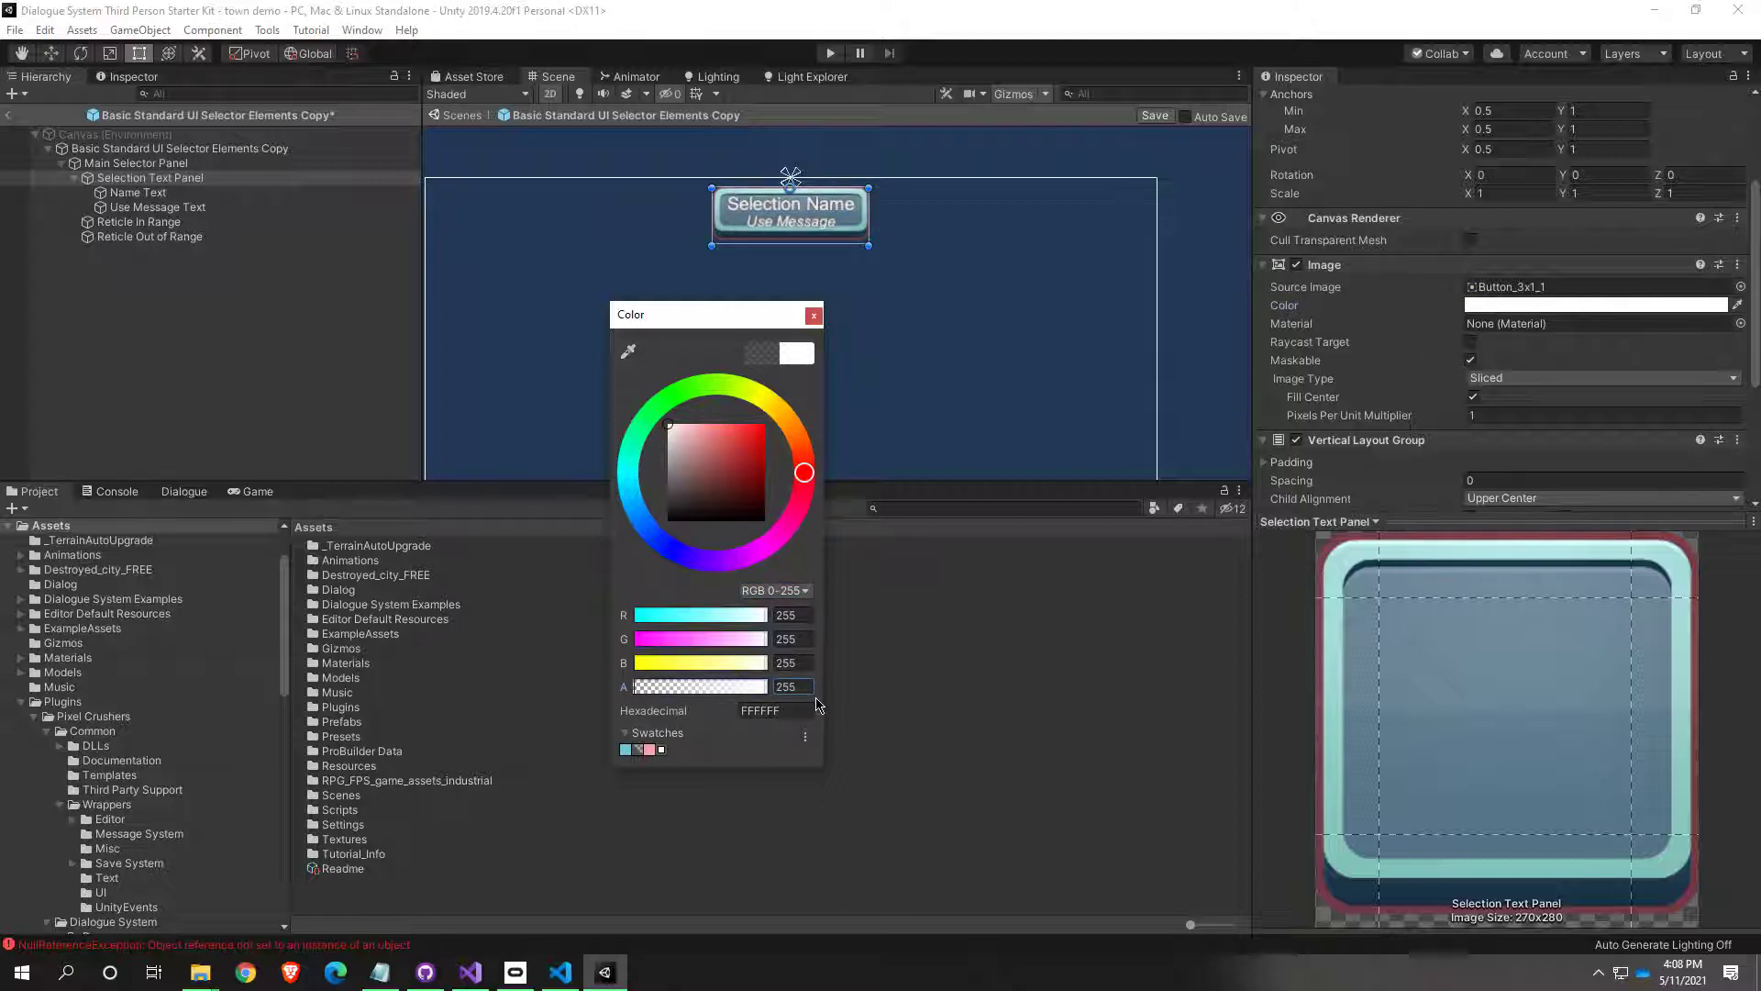
pyautogui.scroll(1, 915, 469)
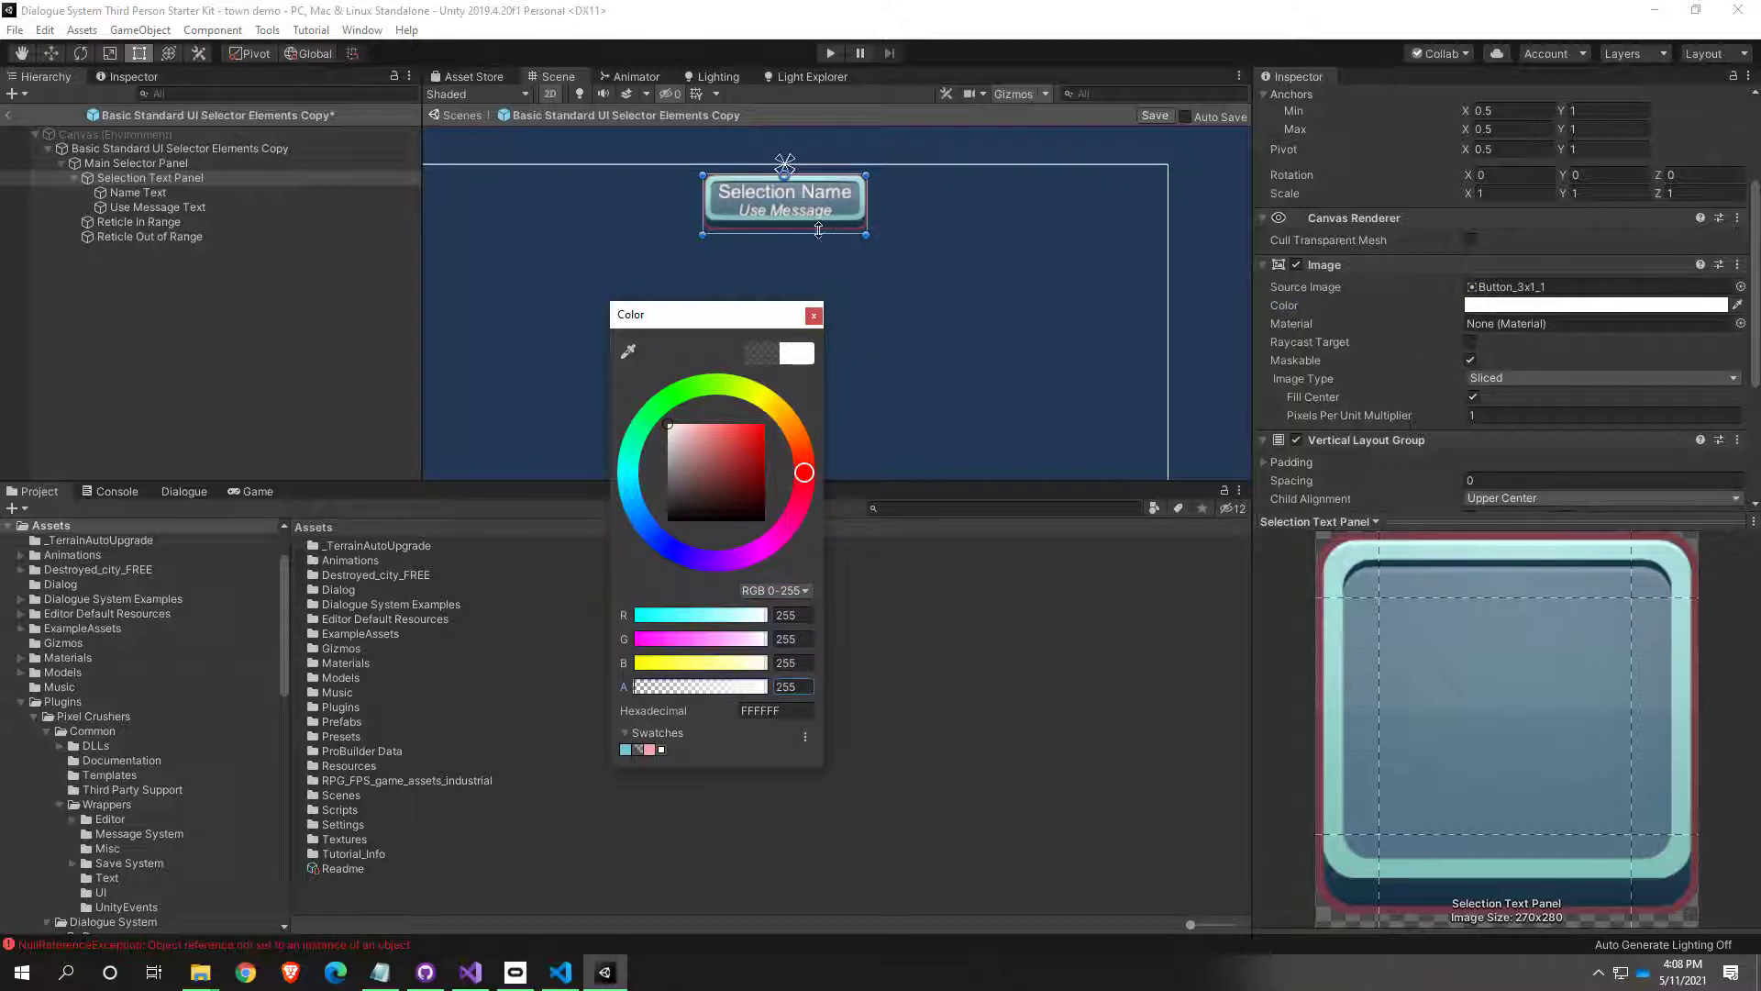
pyautogui.hotkey('ctrl', 's')
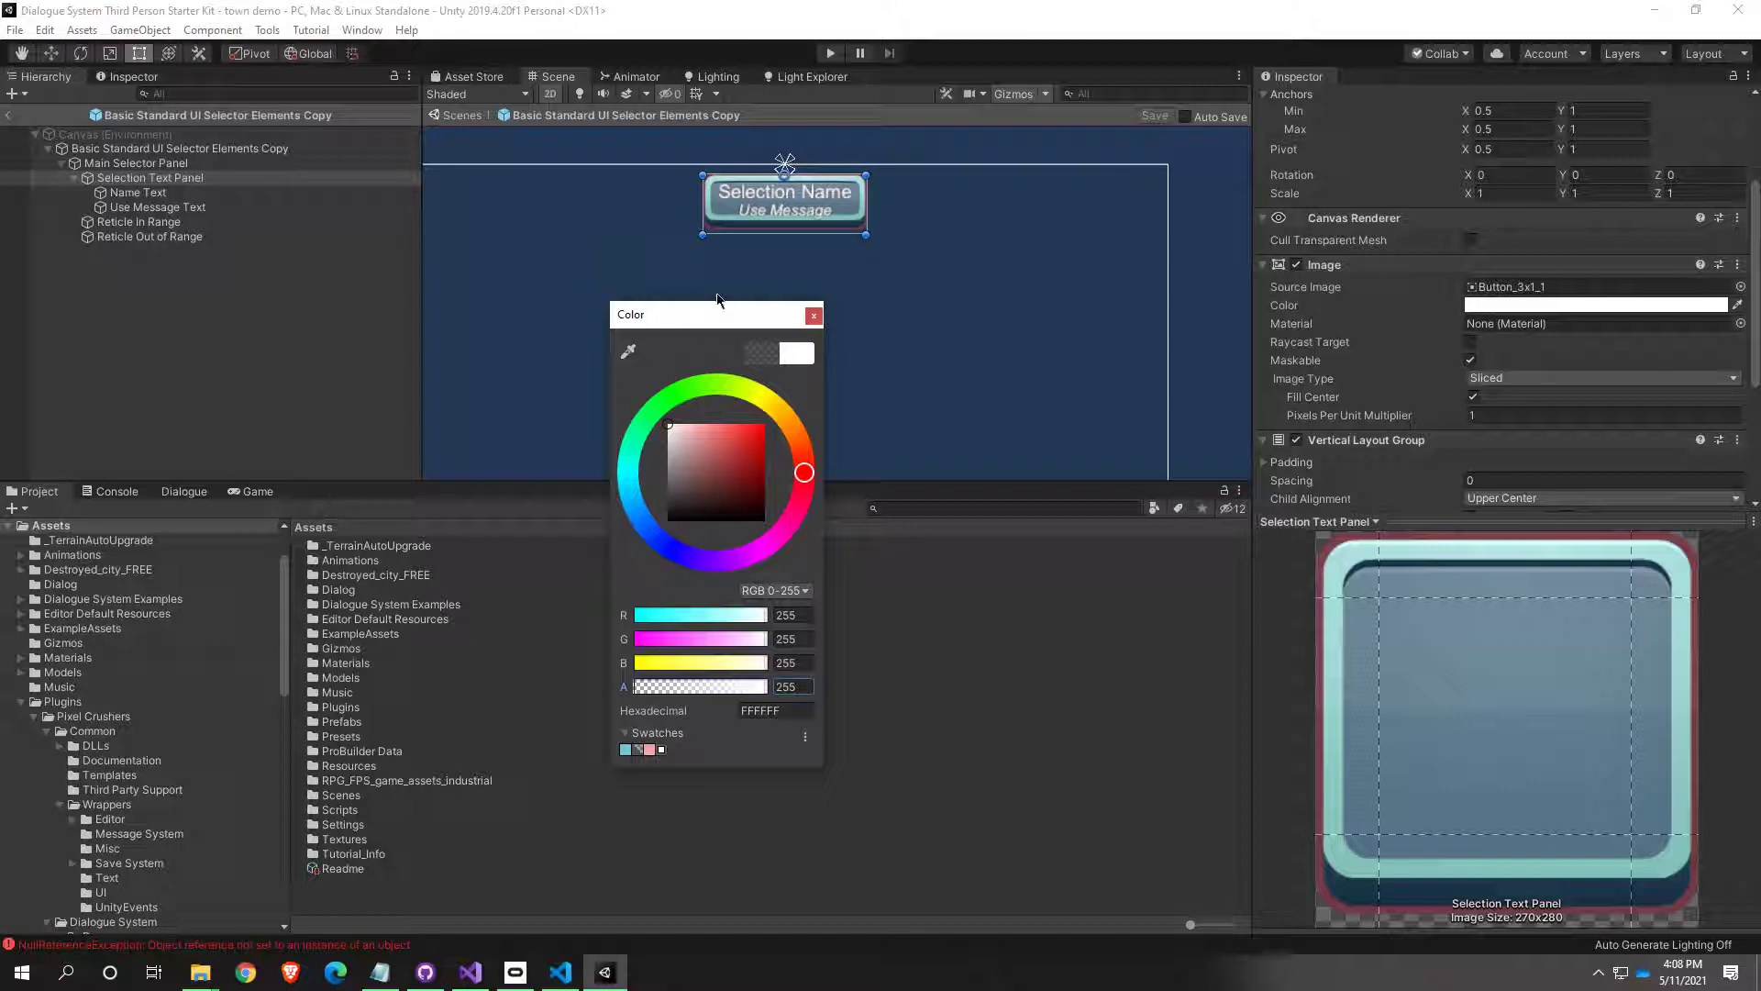
pyautogui.click(814, 317)
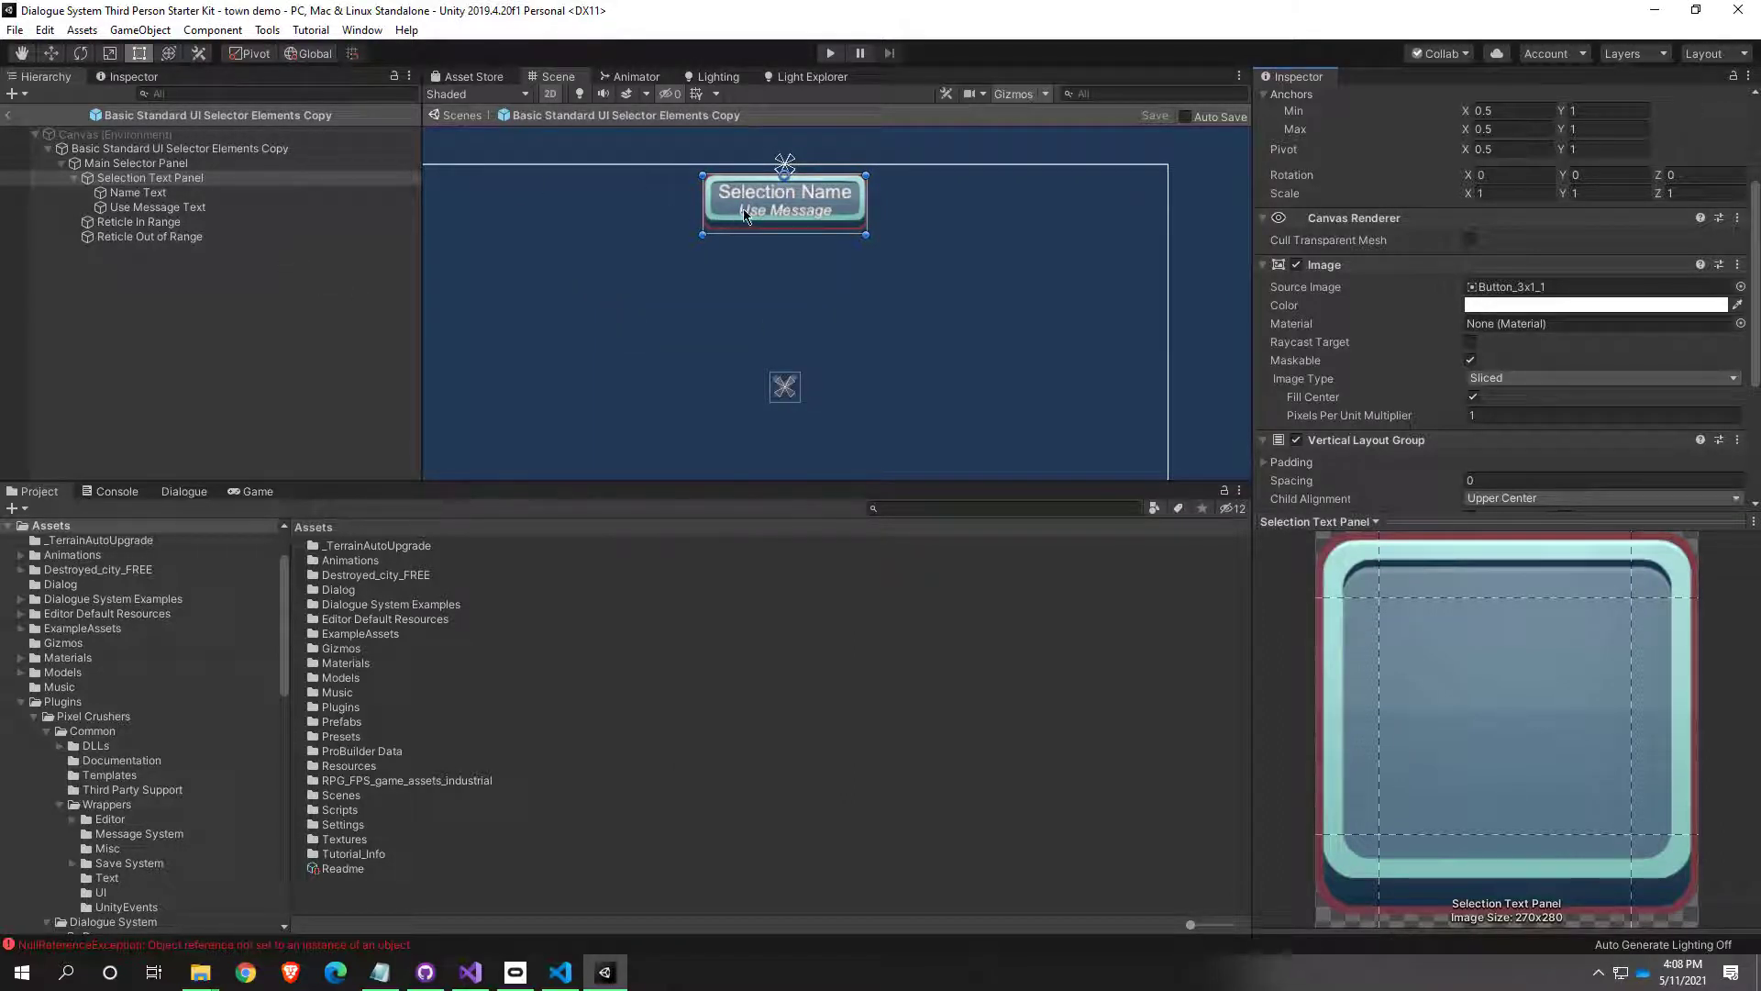
# Step: Set the spacing of the Selection Text Panel's Vertical Layout Group to 5.38
pyautogui.click(163, 179)
pyautogui.scroll(2, 784, 261)
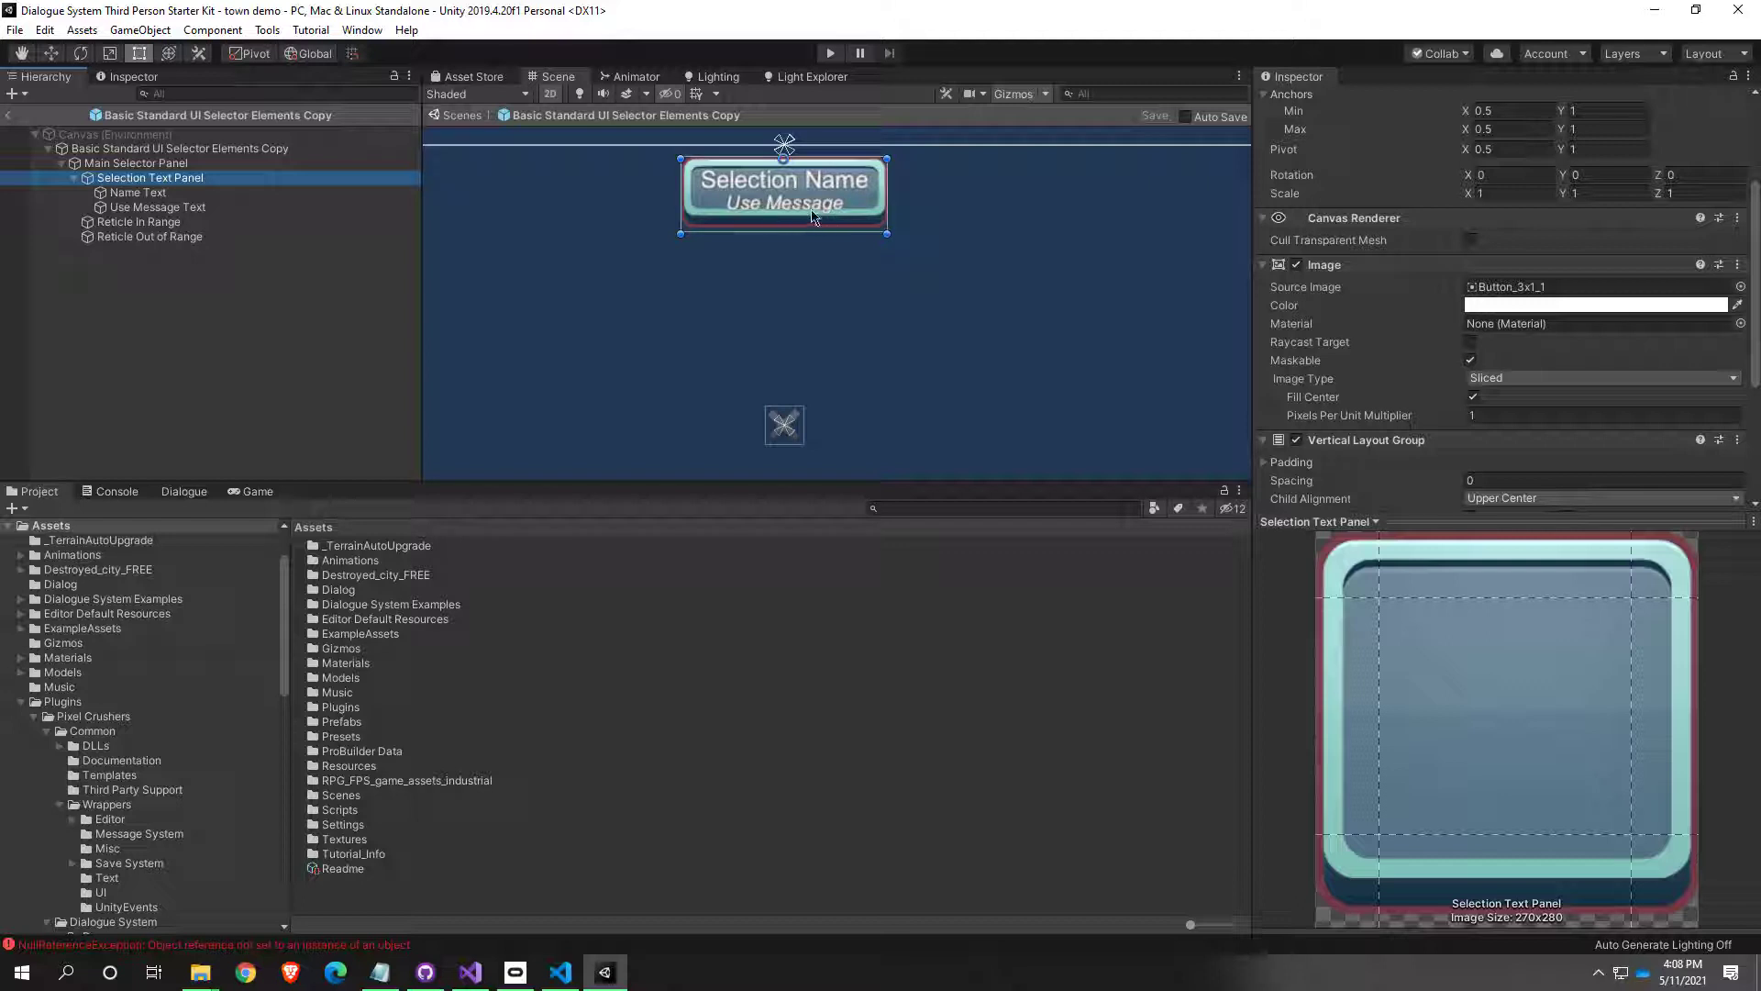
pyautogui.click(781, 238)
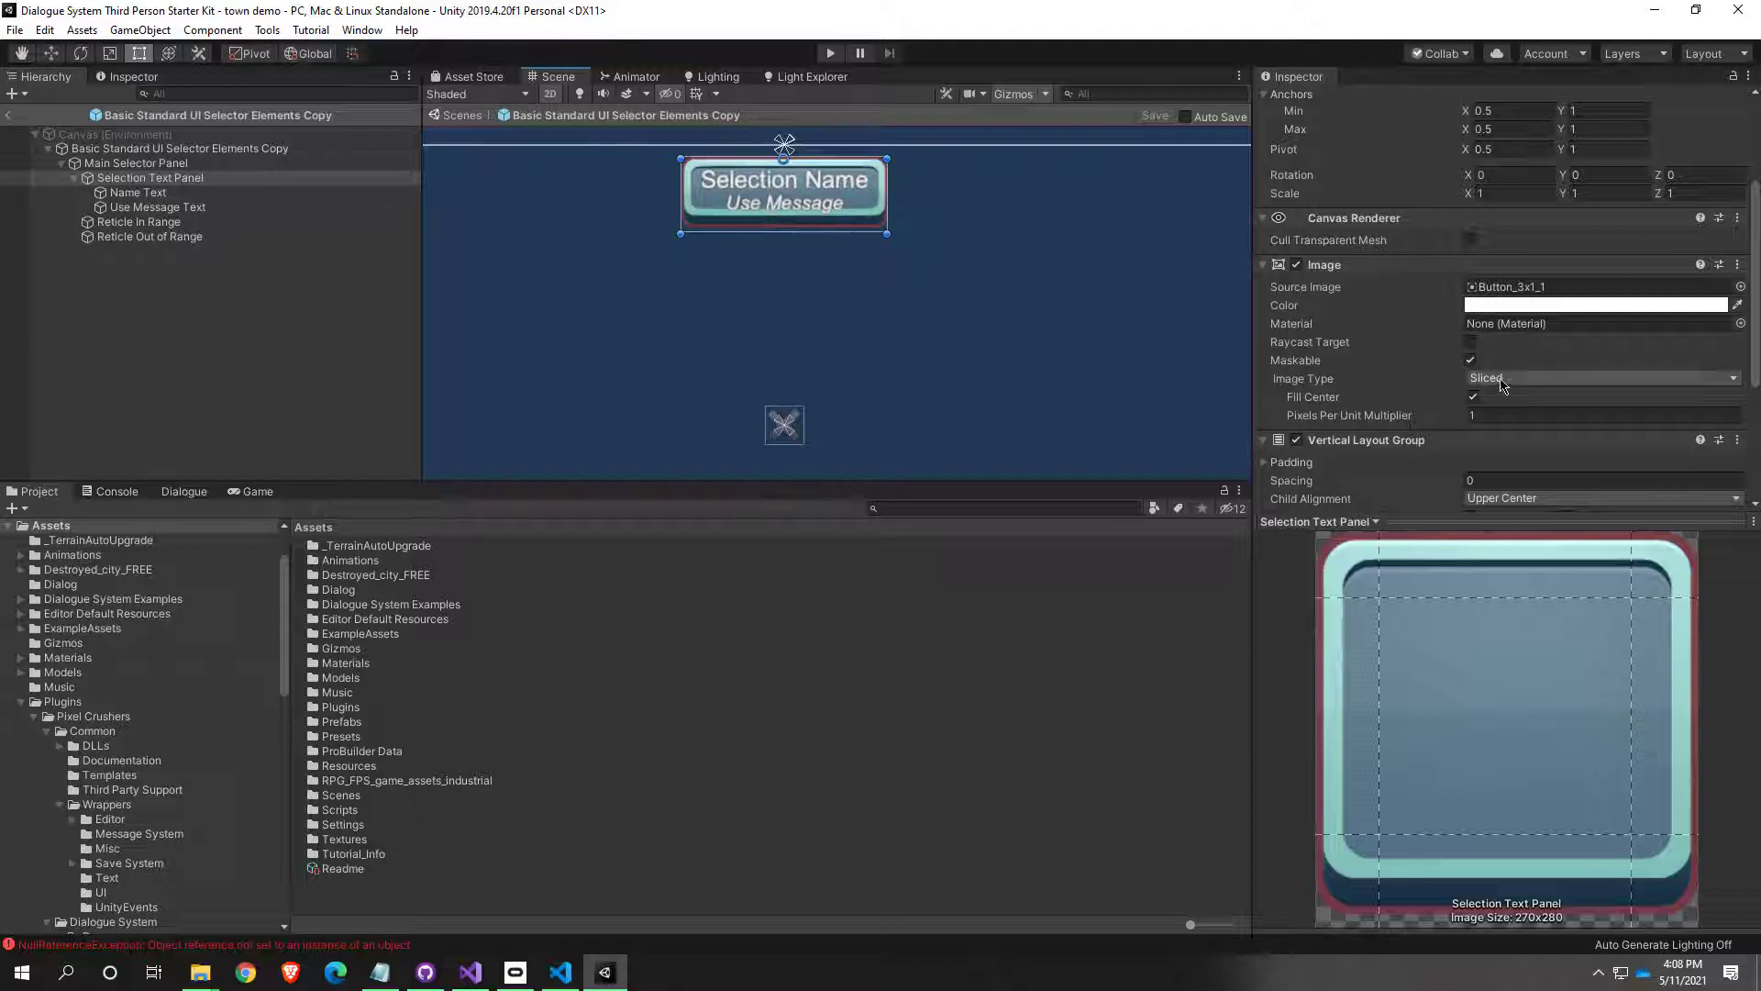
pyautogui.scroll(-4, 1486, 369)
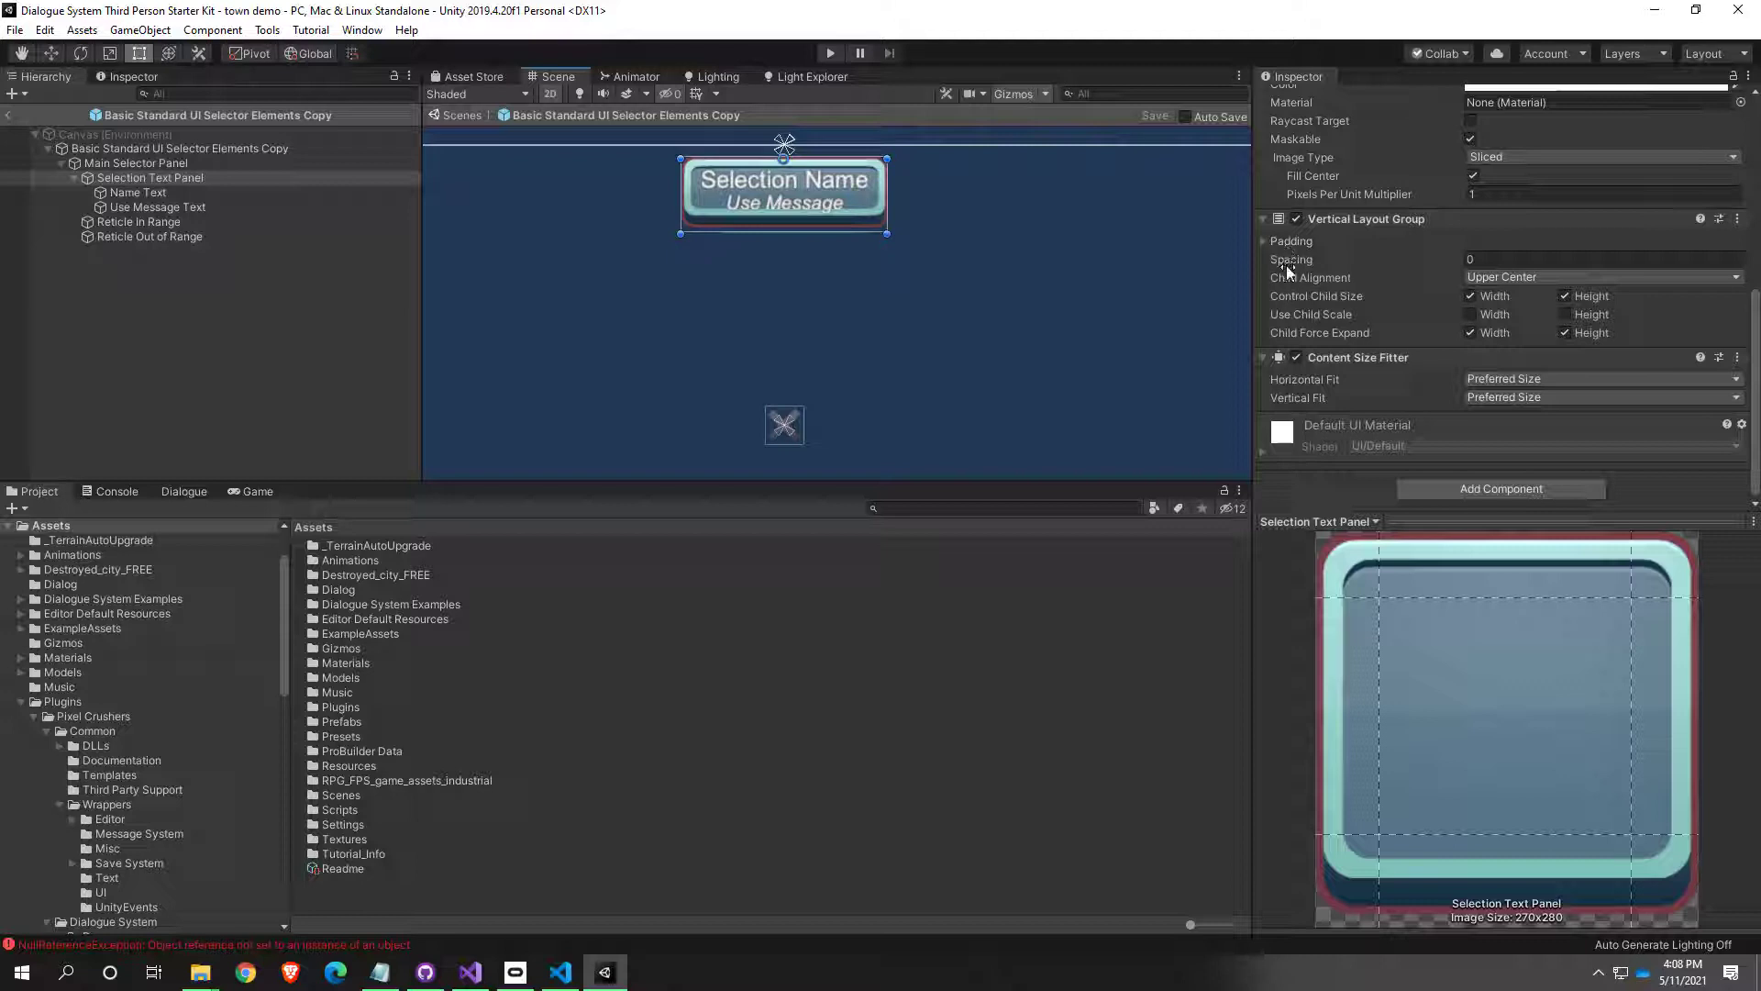
pyautogui.moveTo(1288, 264); pyautogui.dragTo(1458, 269)
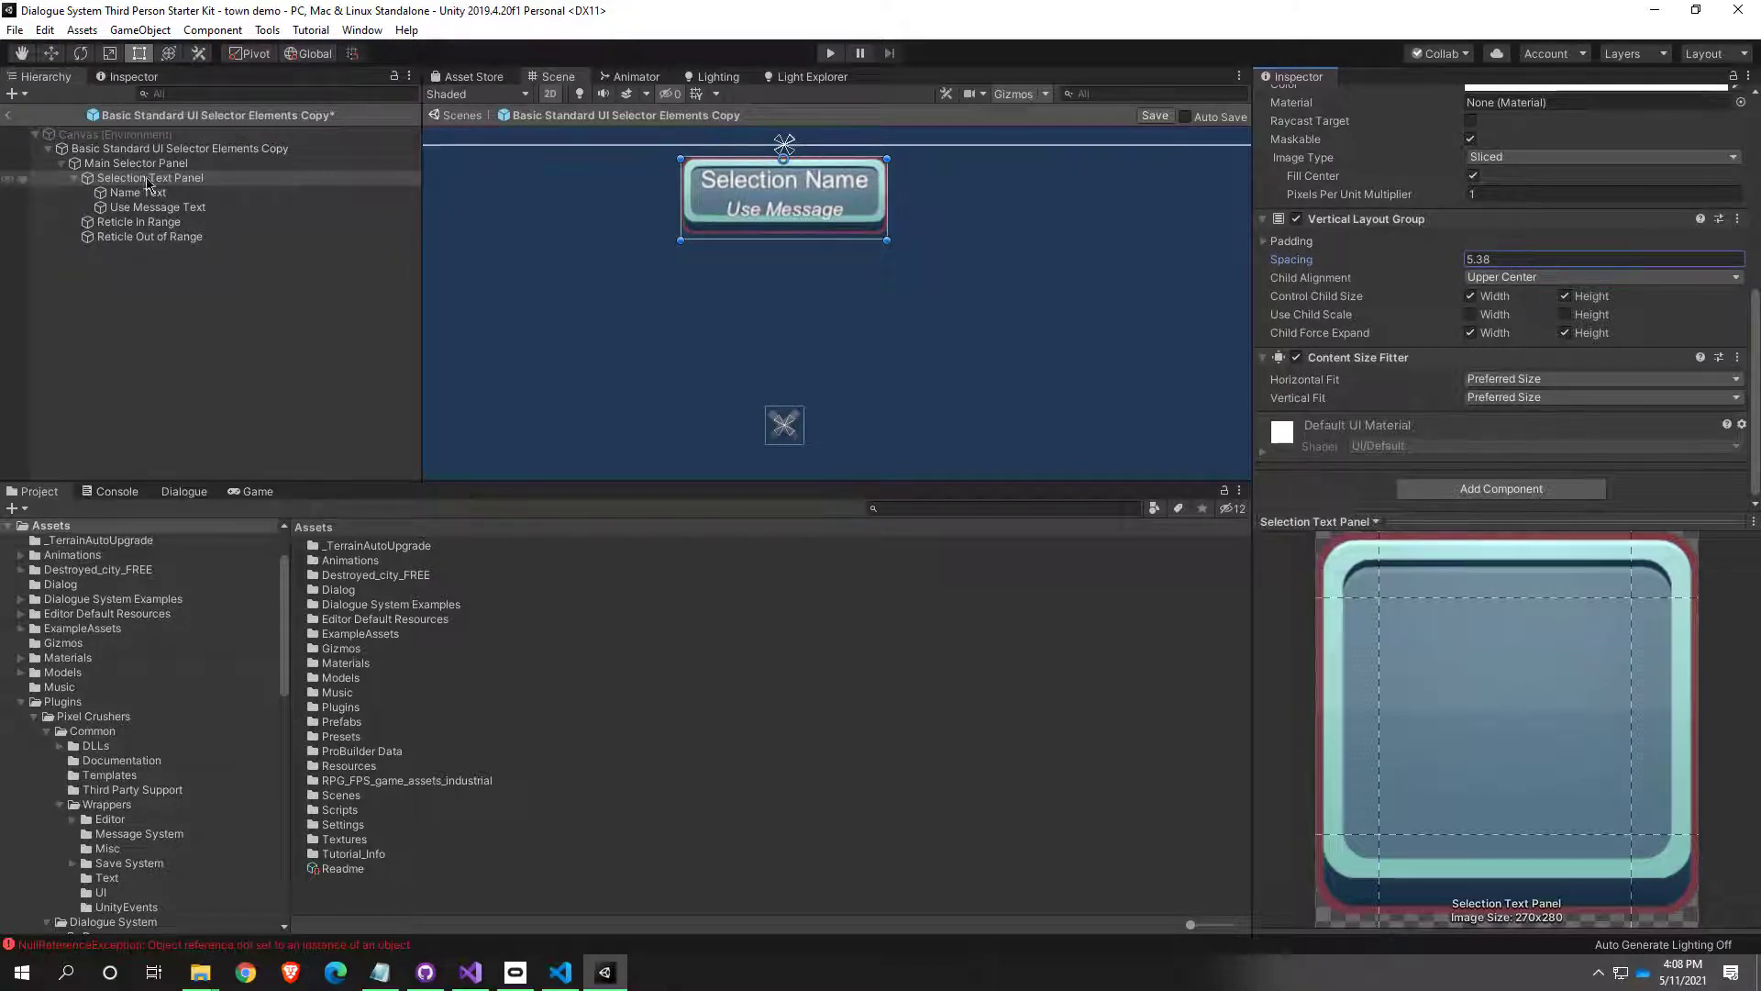
# Step: Examine the Use Message Text's Rect Transform, Text, Layout Element and Outline settings, including Flexible Height and Layout Priority
pyautogui.click(211, 208)
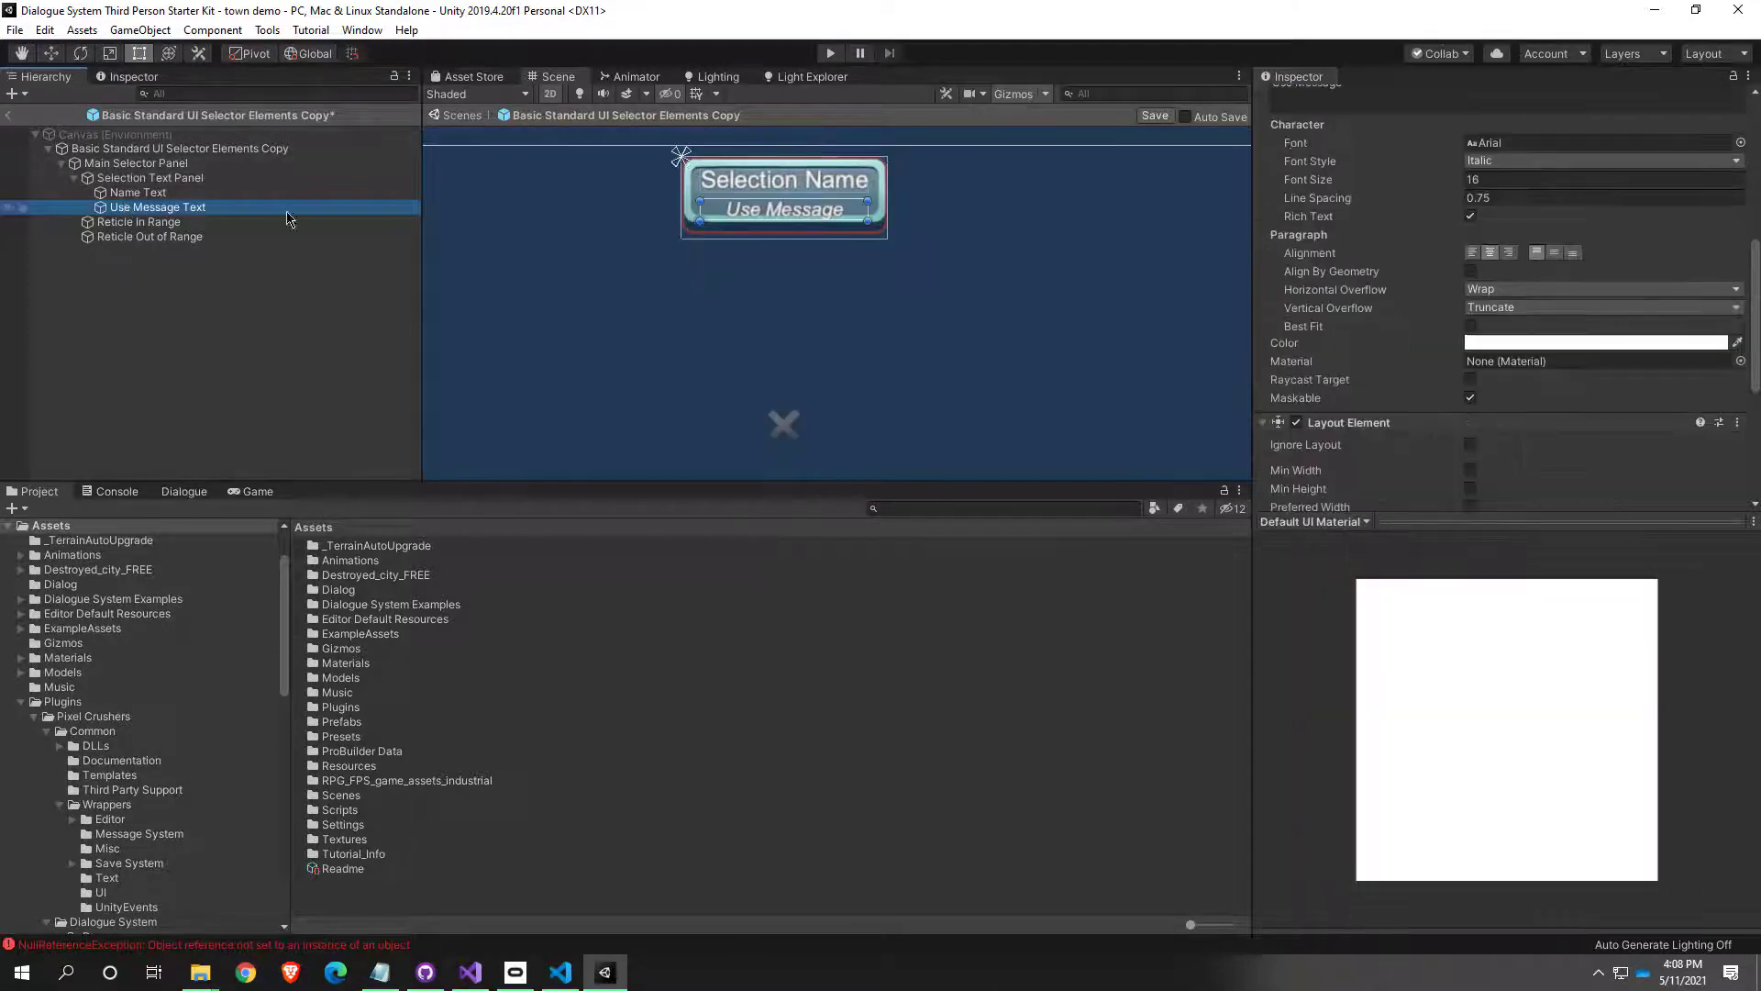
pyautogui.scroll(5, 1356, 285)
pyautogui.scroll(-4, 1449, 293)
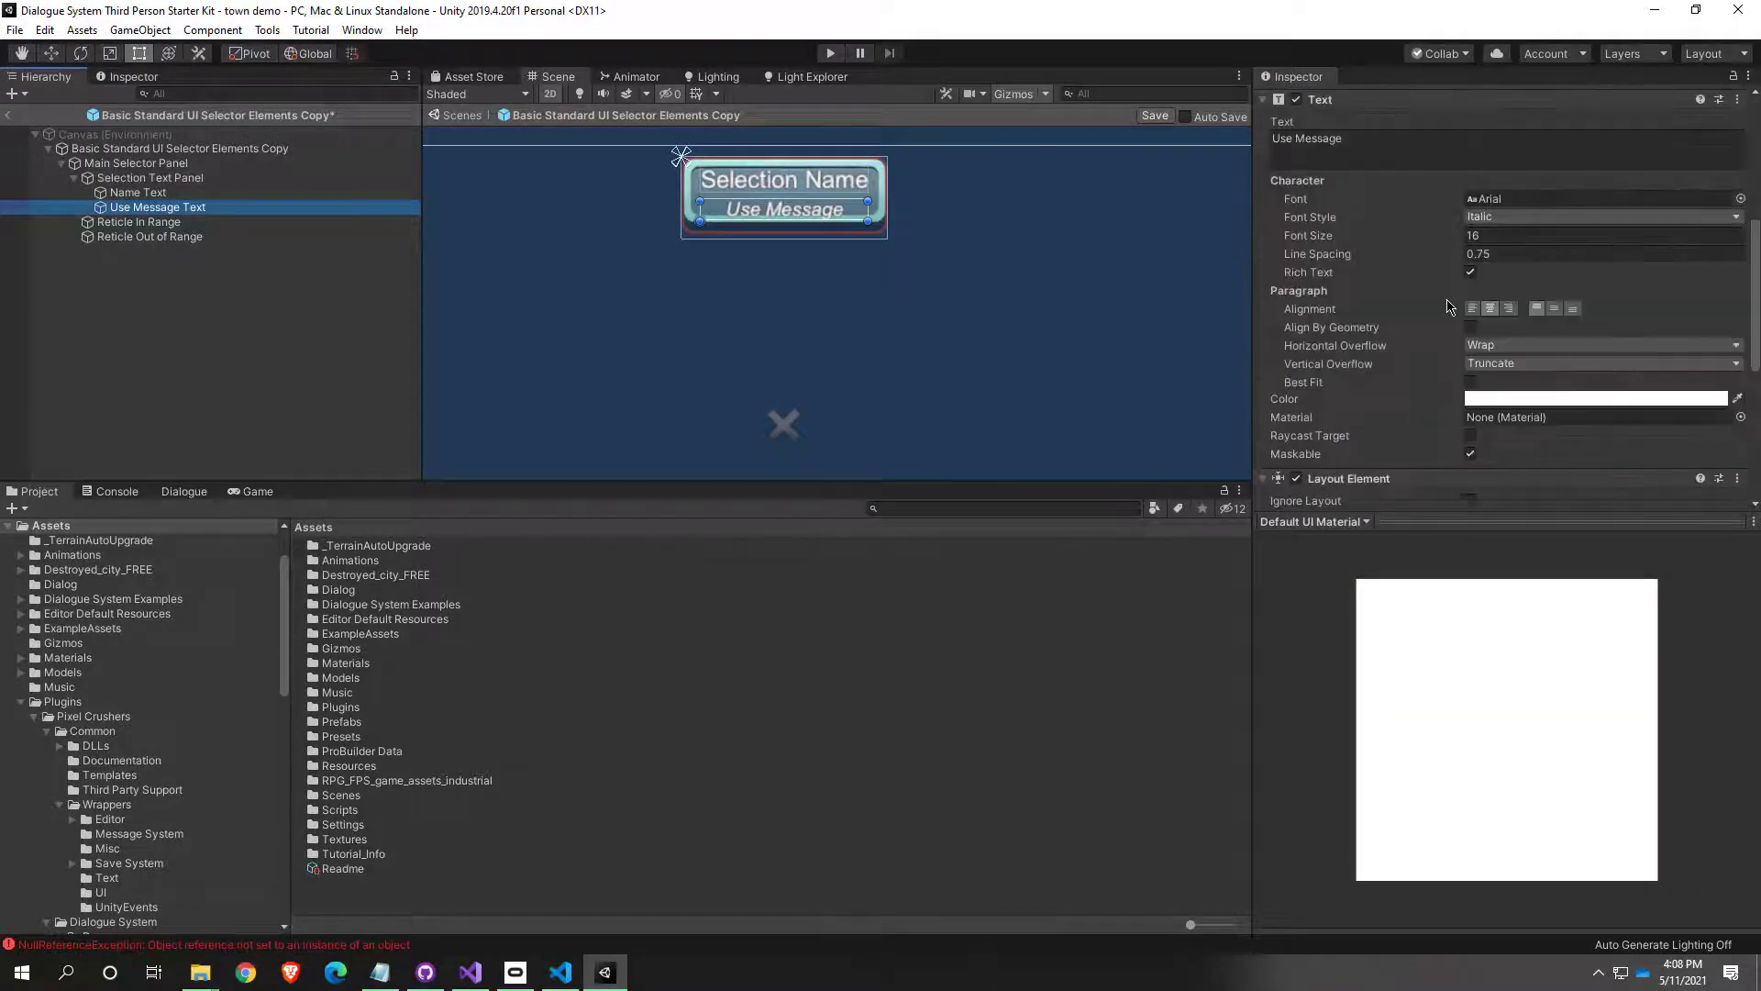
pyautogui.scroll(-4, 1352, 395)
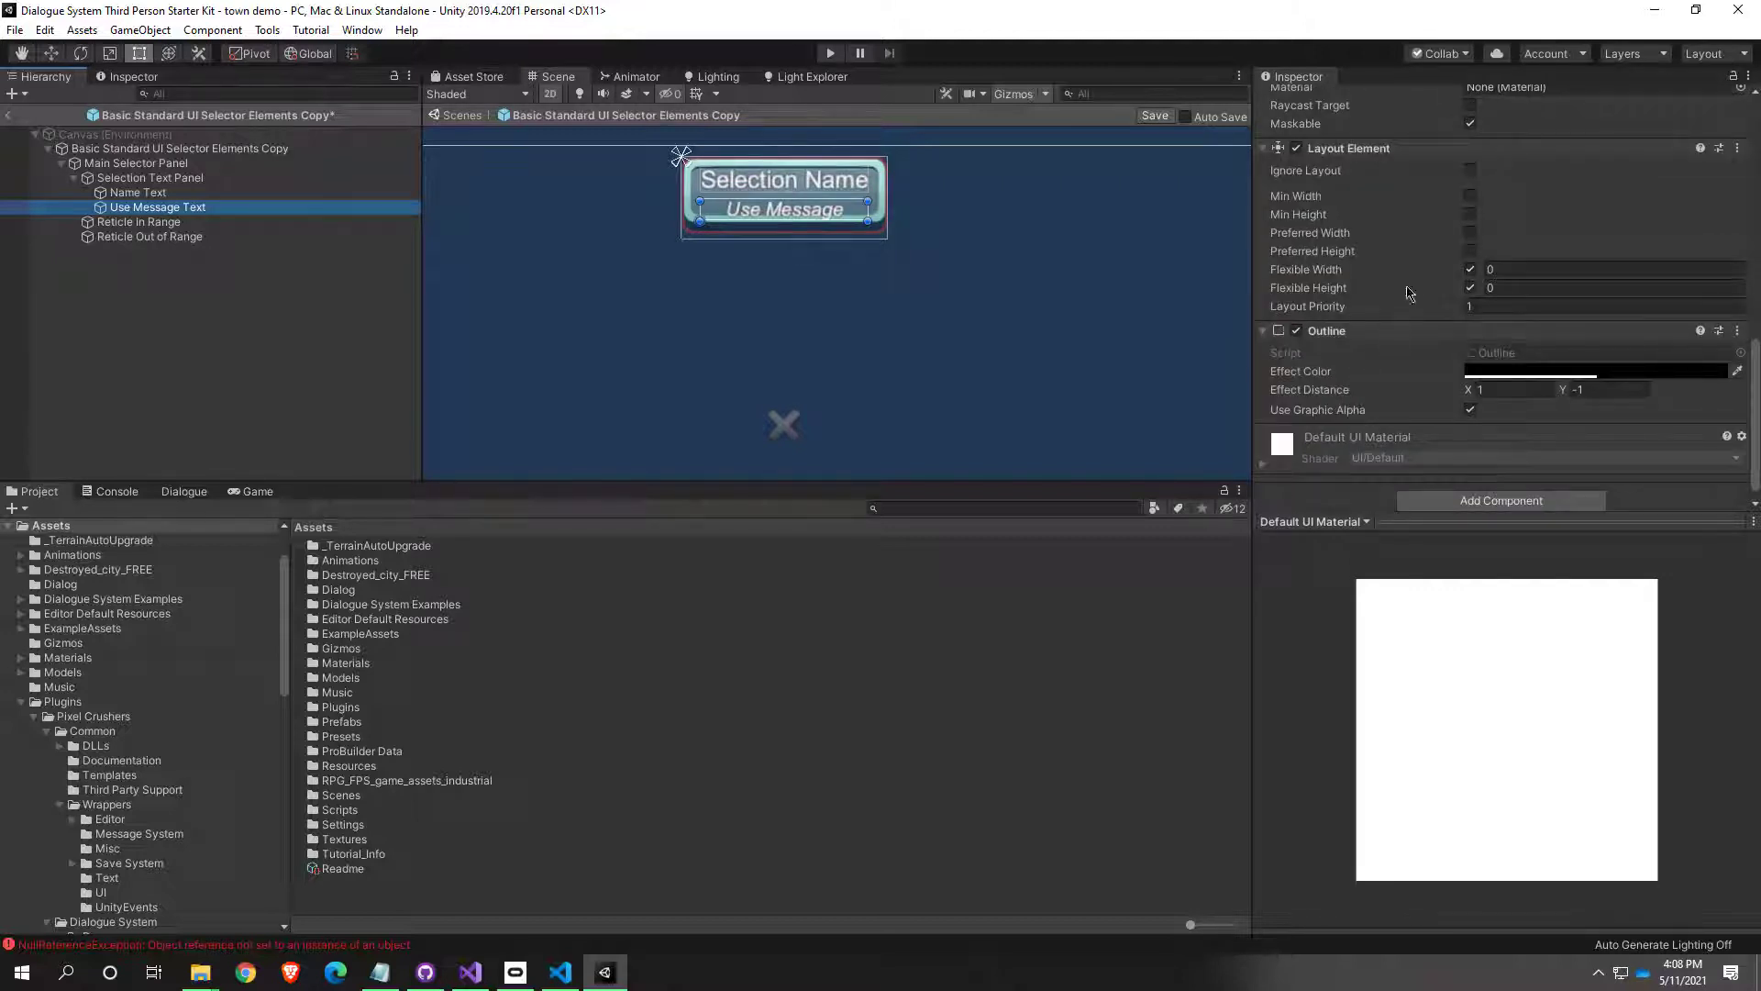
pyautogui.click(1477, 308)
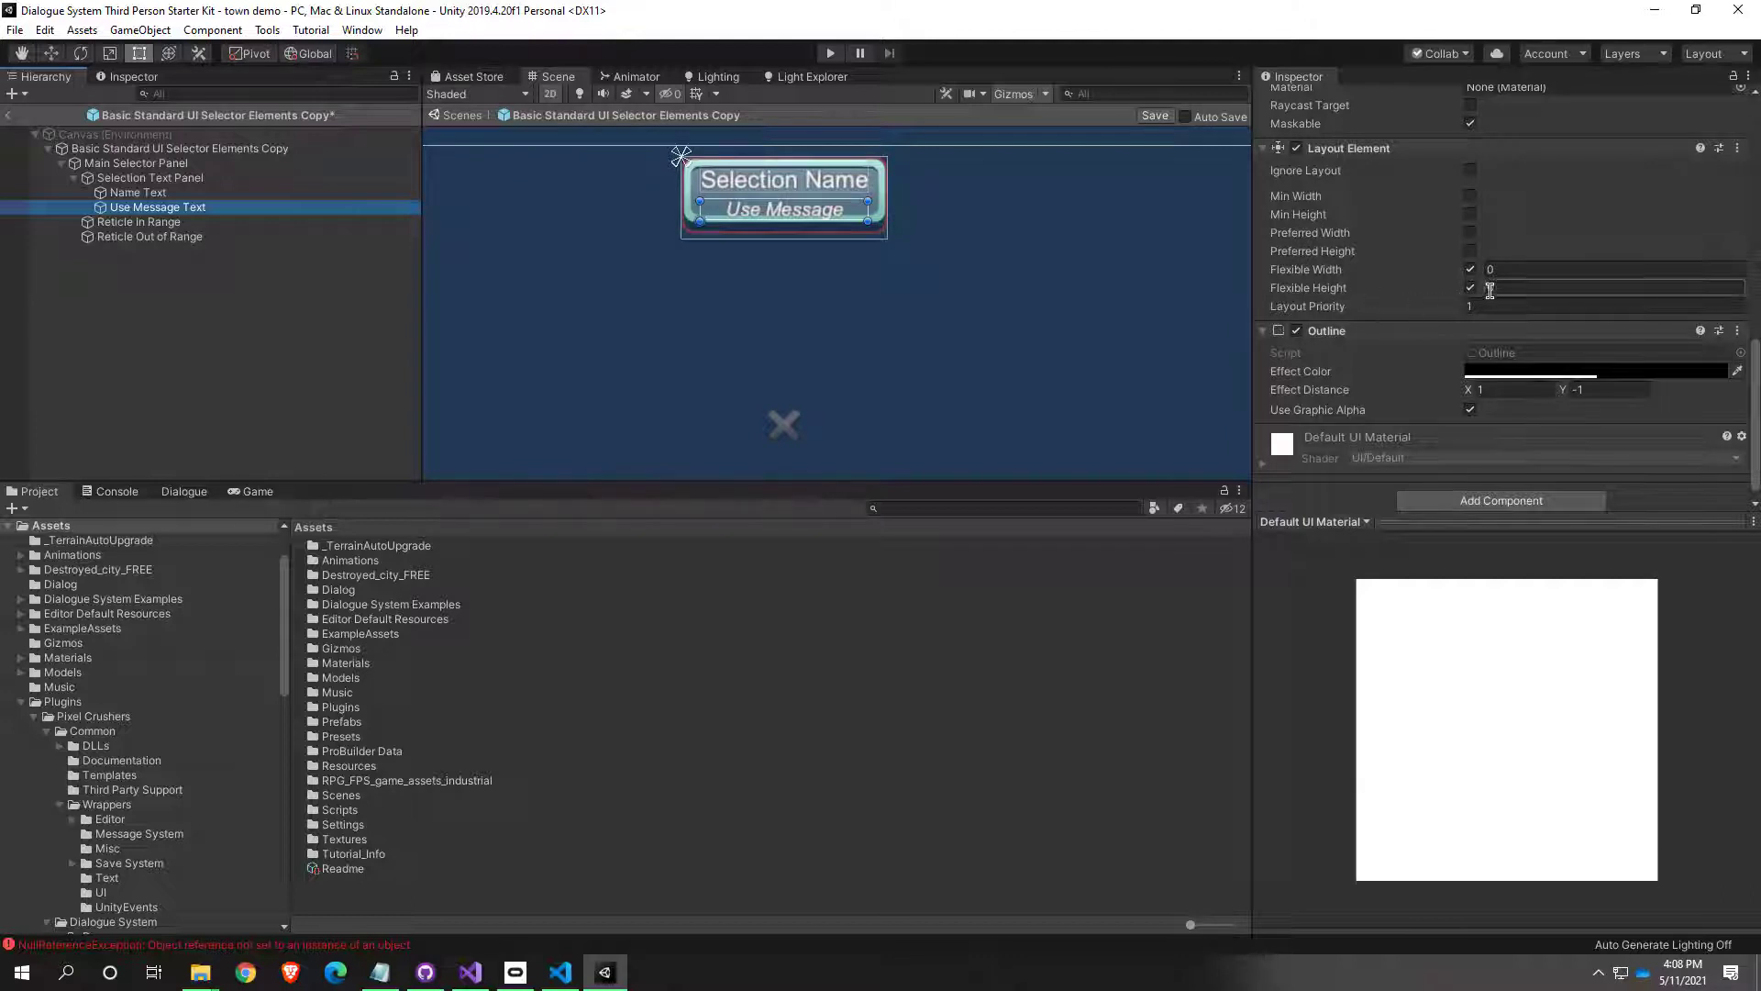
pyautogui.scroll(3, 1493, 289)
pyautogui.scroll(8, 1472, 321)
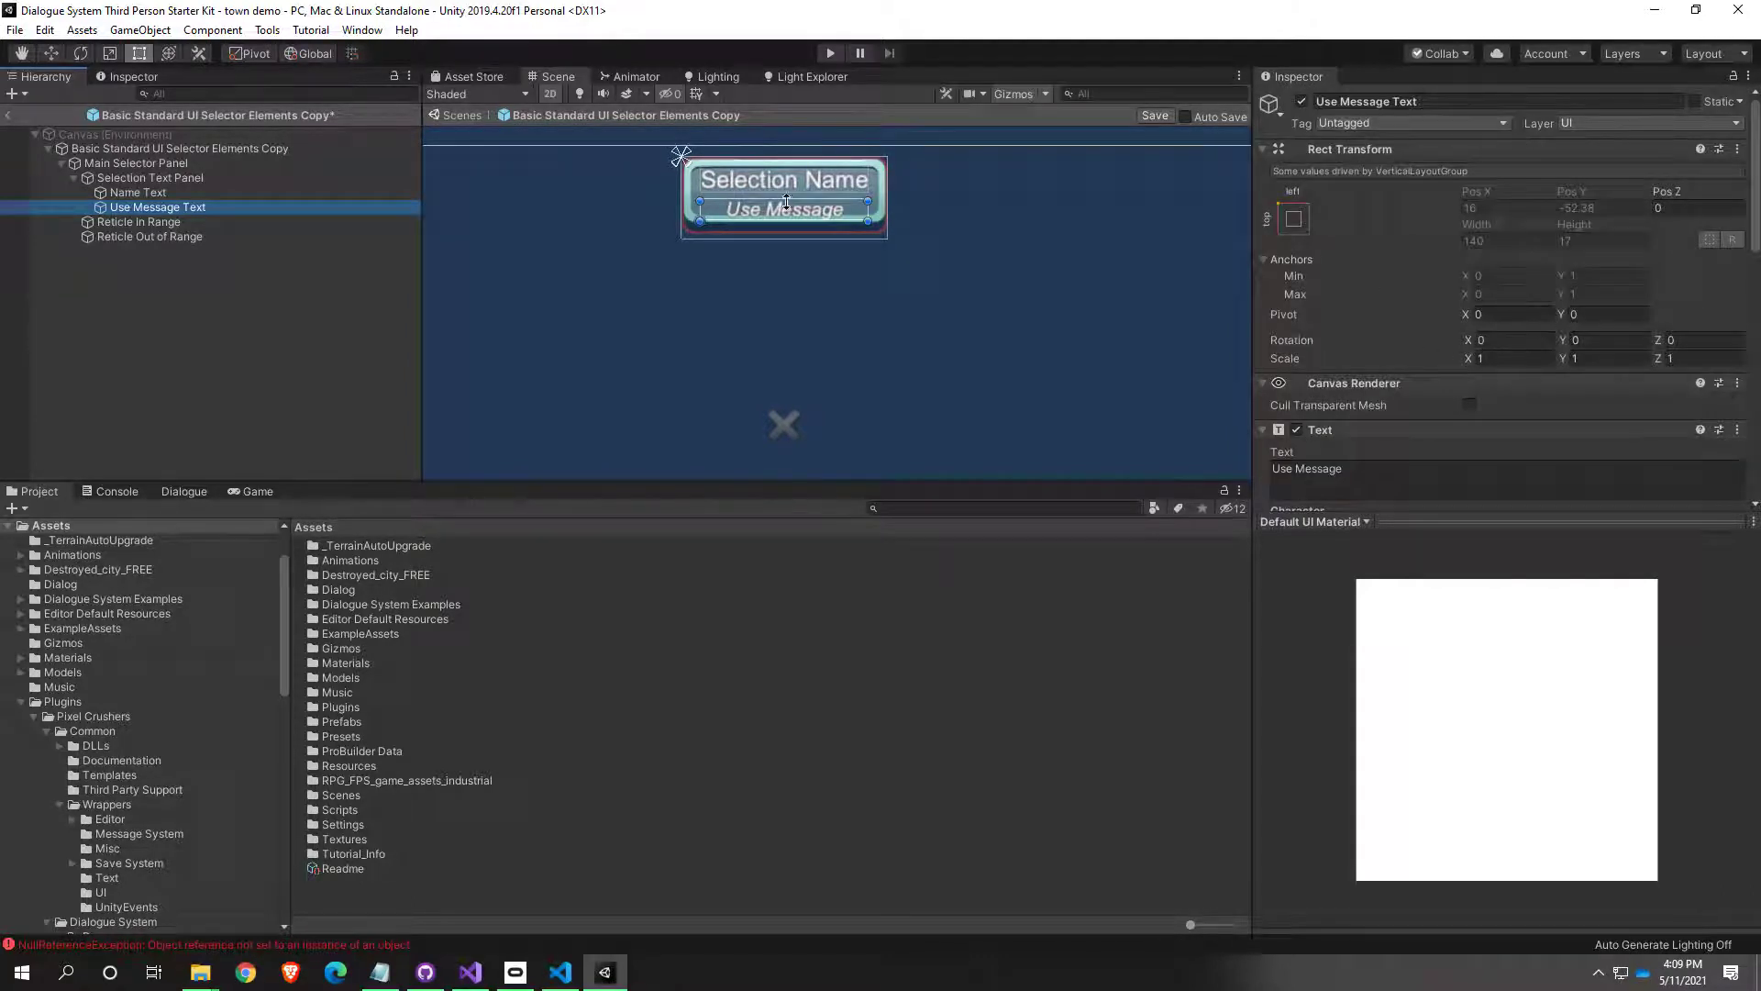
pyautogui.click(791, 204)
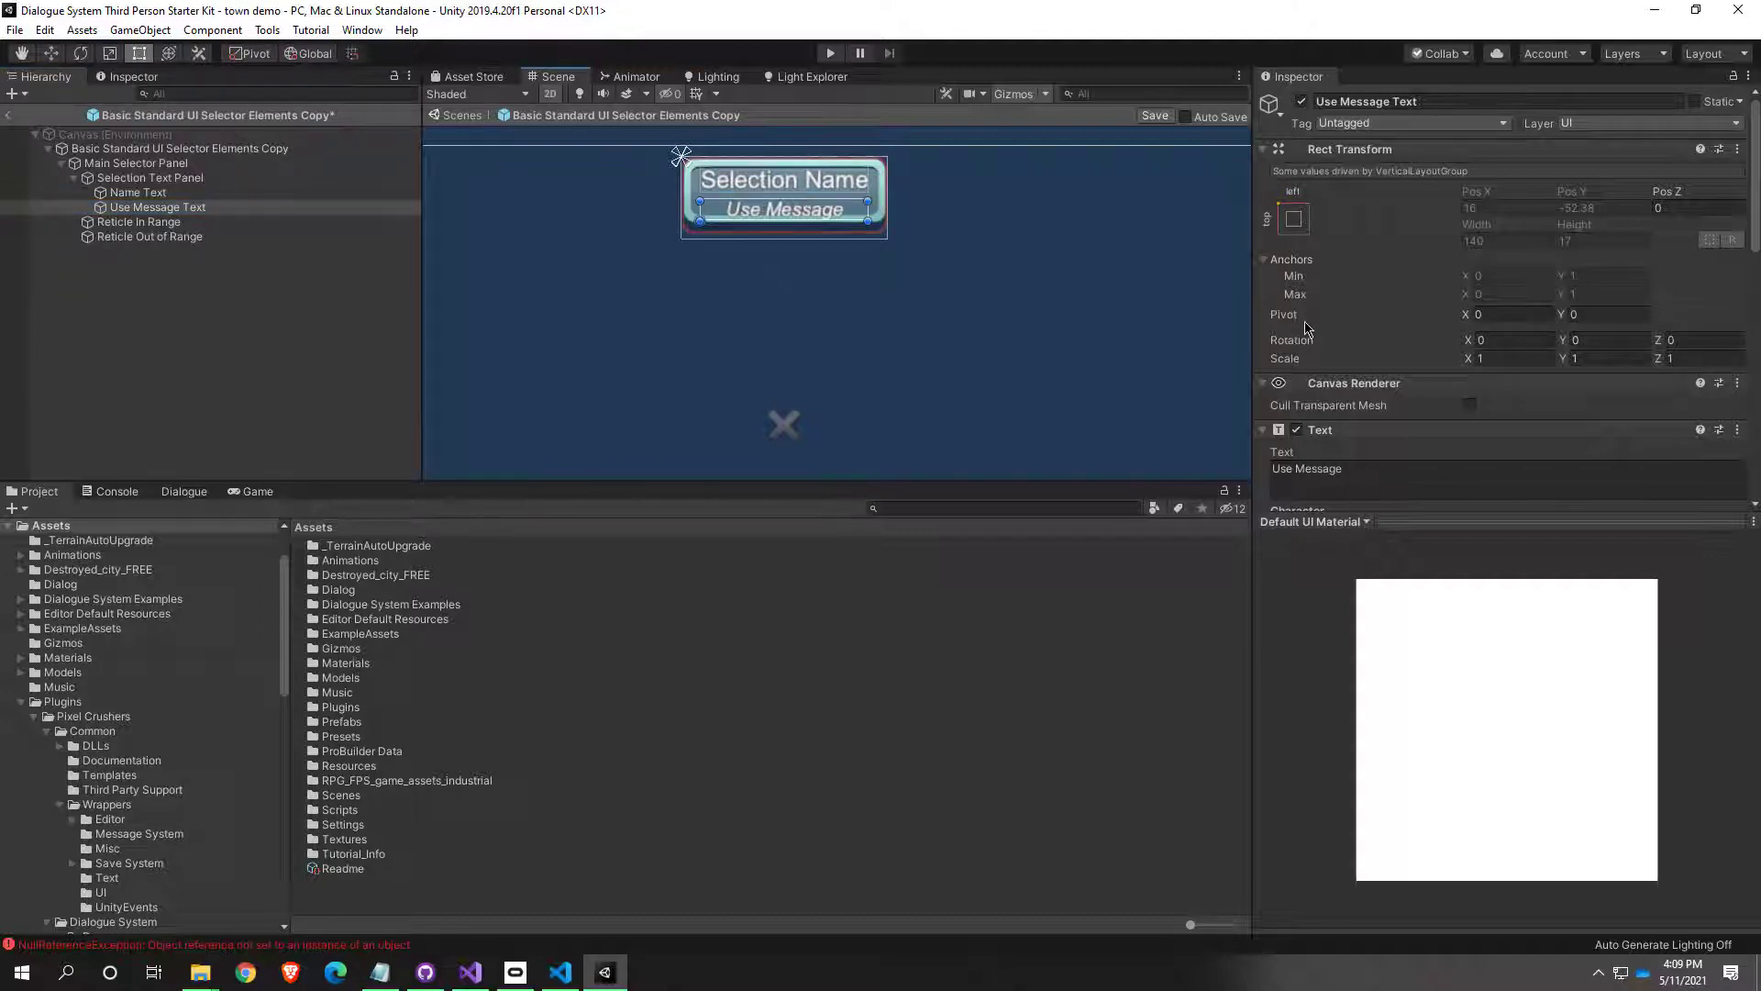
pyautogui.scroll(-3, 1380, 376)
pyautogui.scroll(-3, 1376, 388)
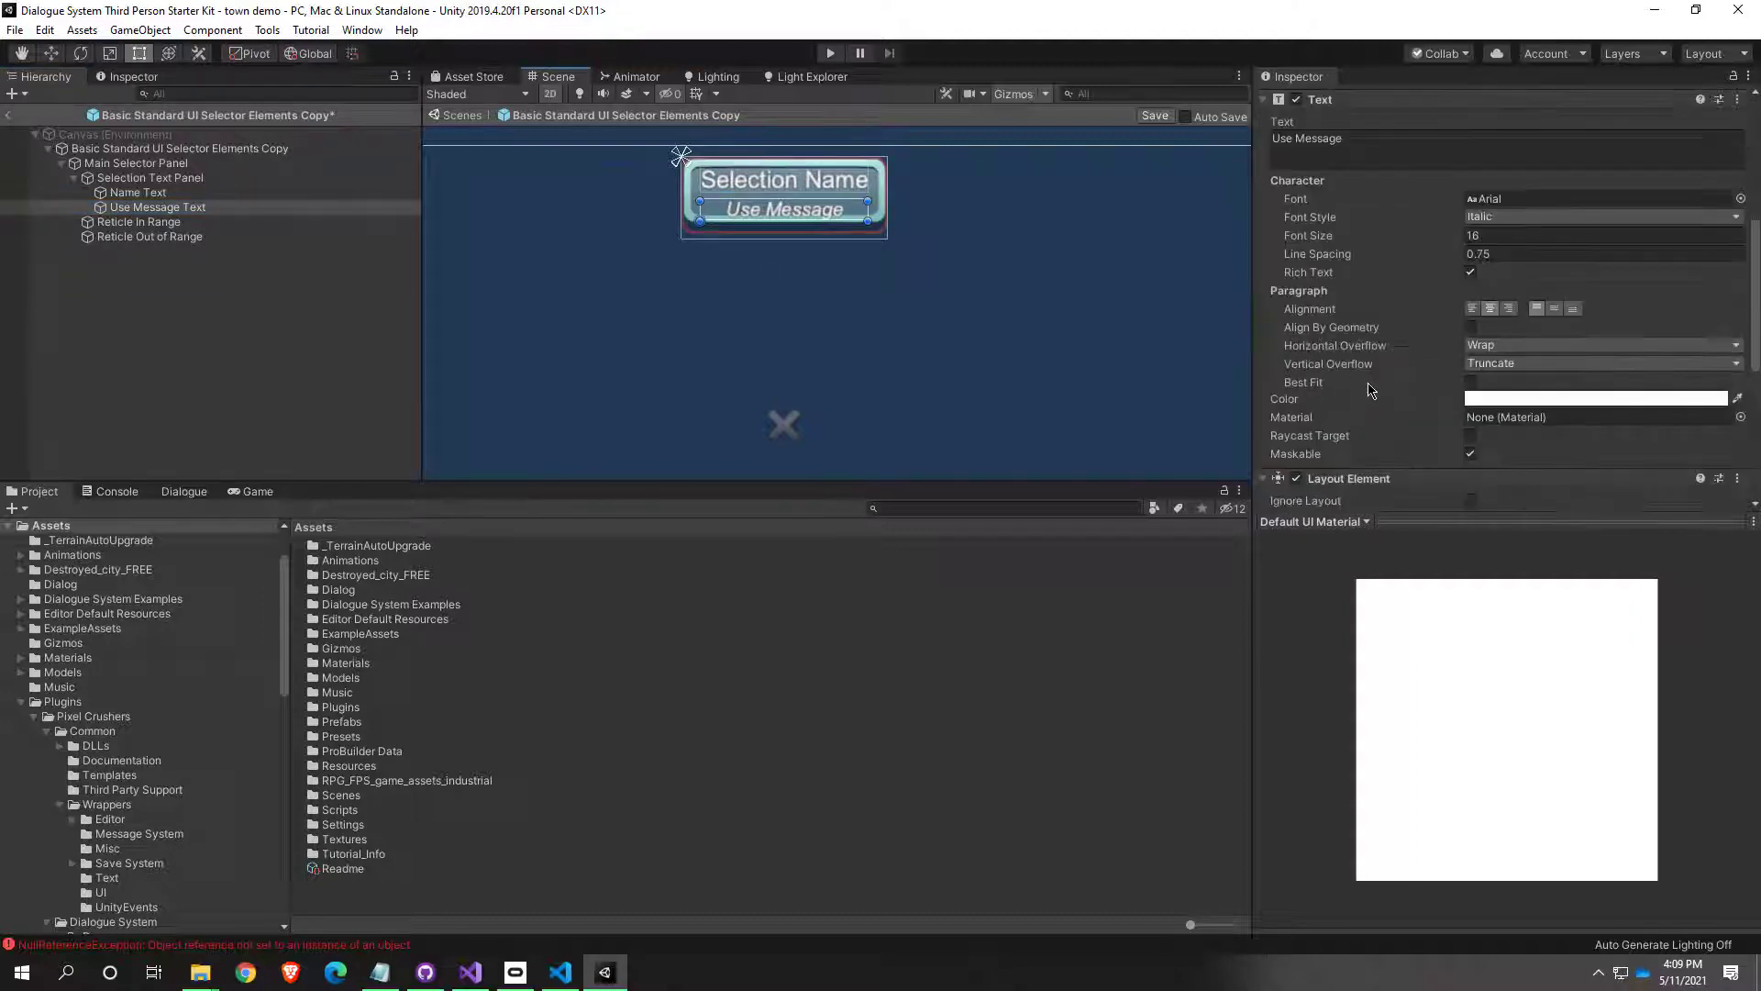
pyautogui.scroll(-6, 1378, 376)
pyautogui.scroll(-1, 1376, 362)
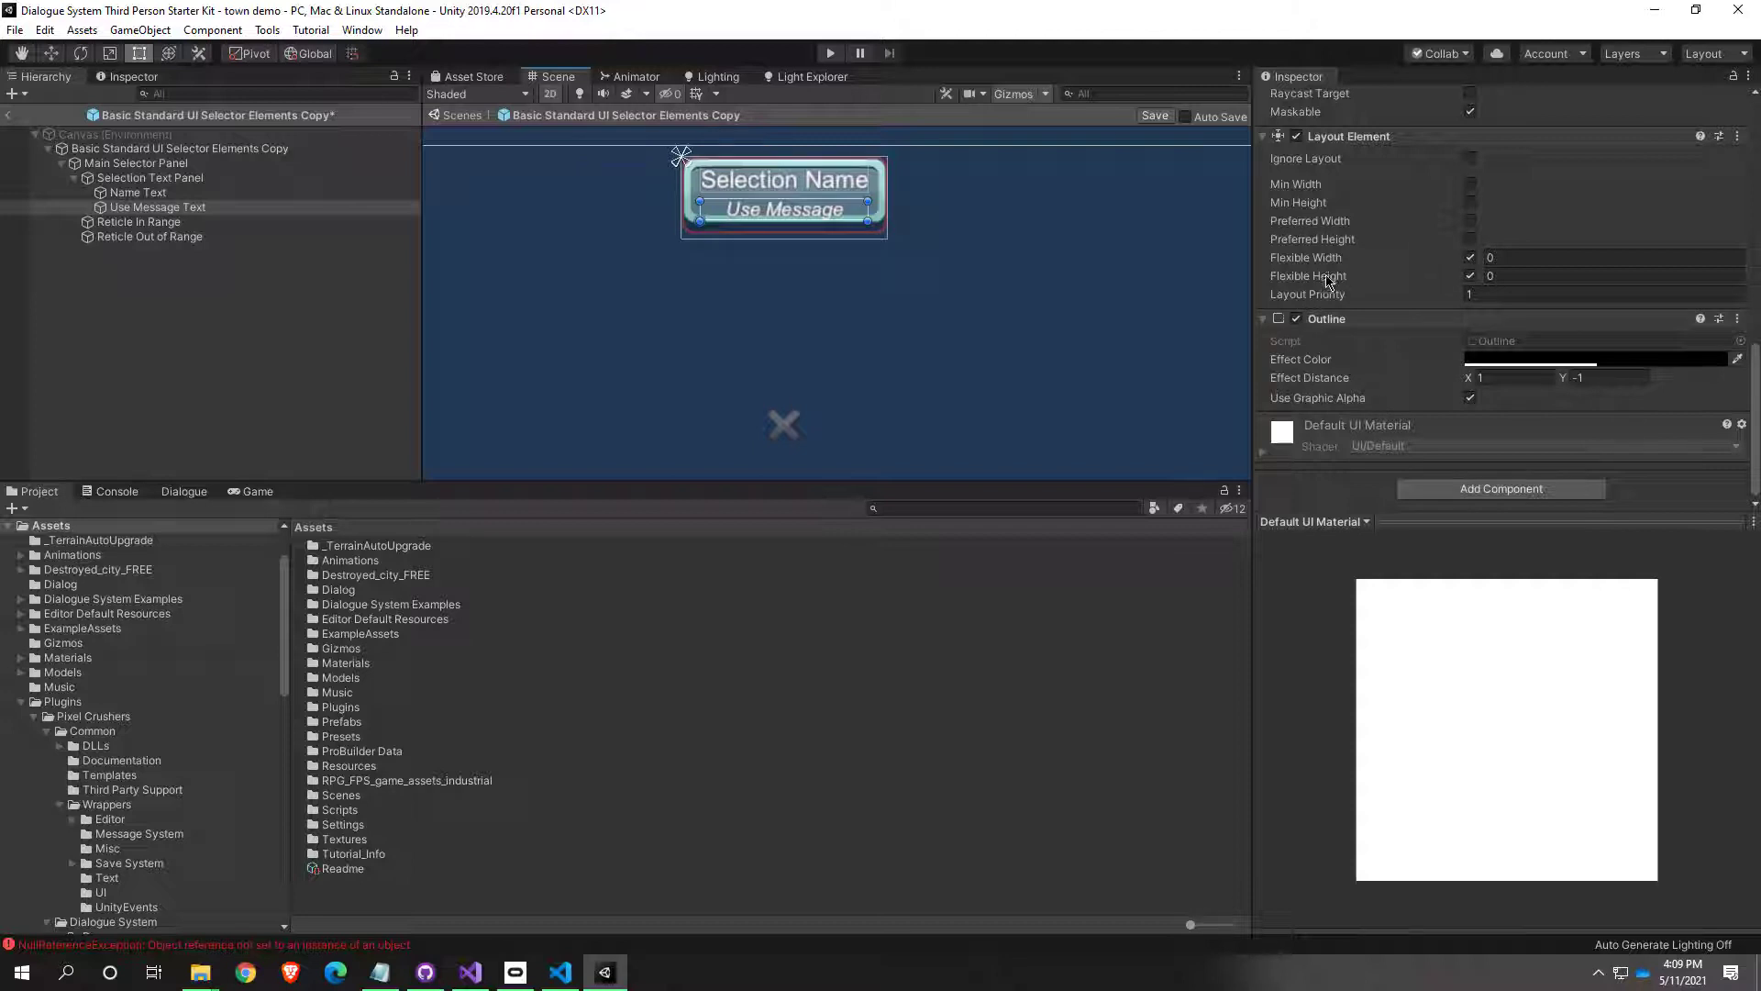
pyautogui.click(1487, 276)
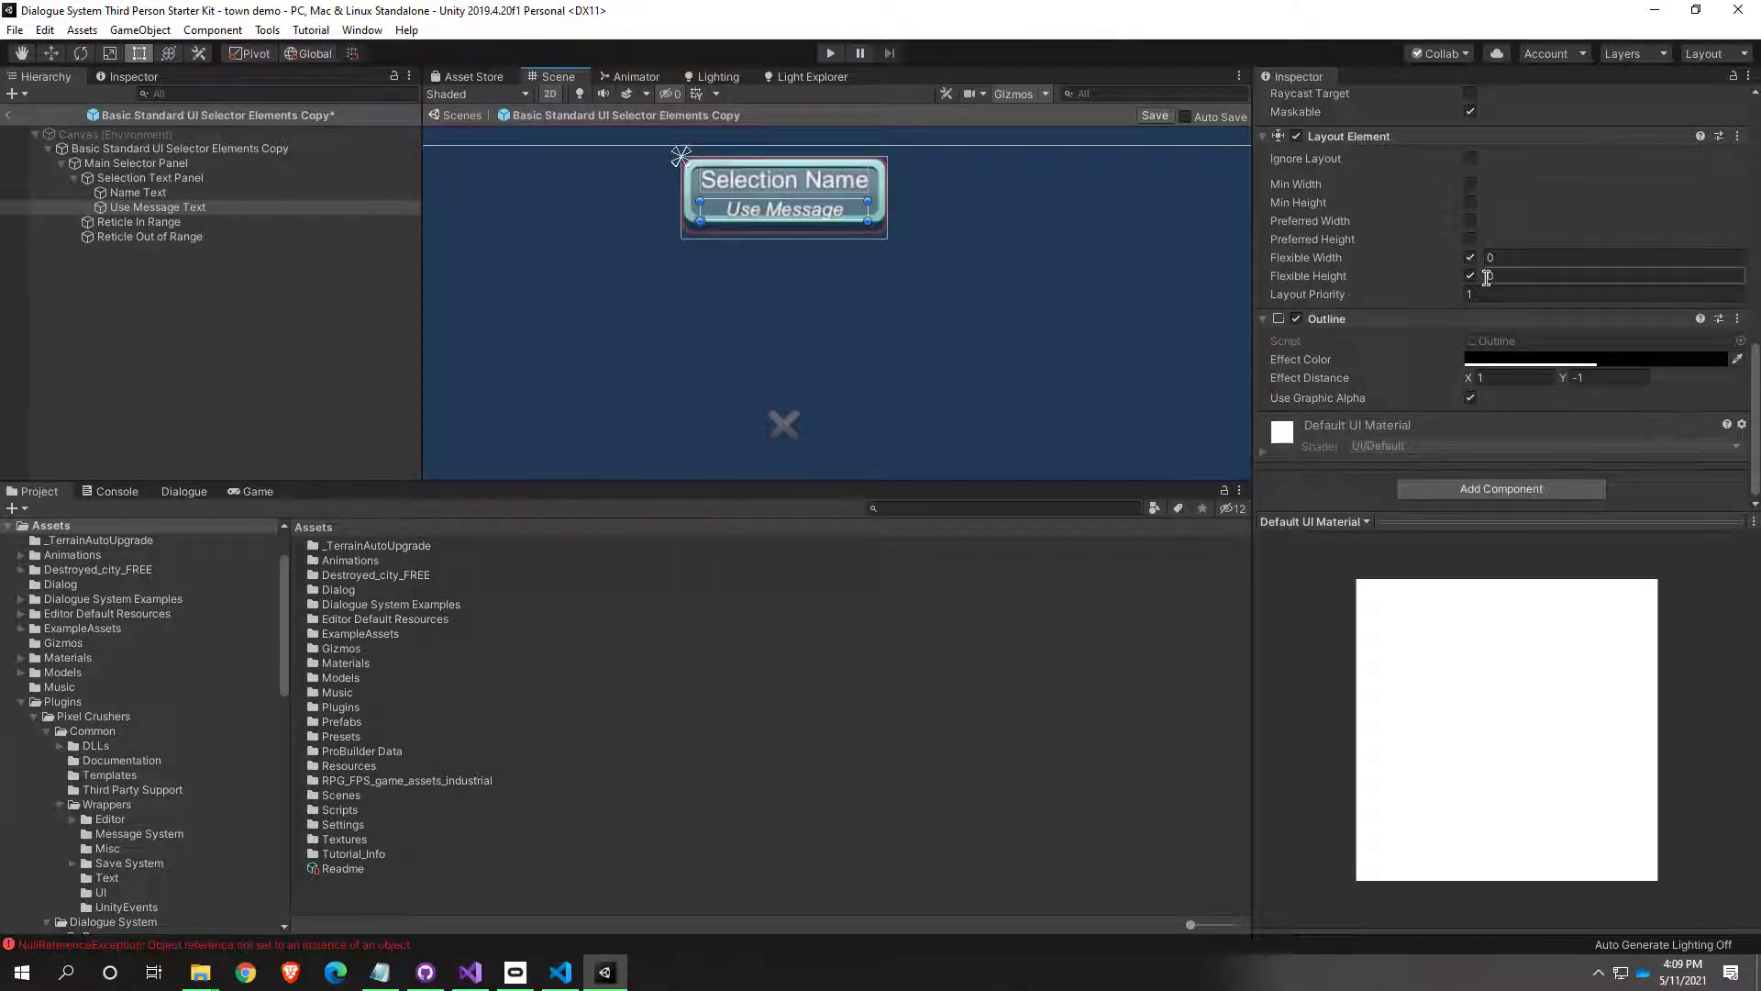
pyautogui.click(1338, 278)
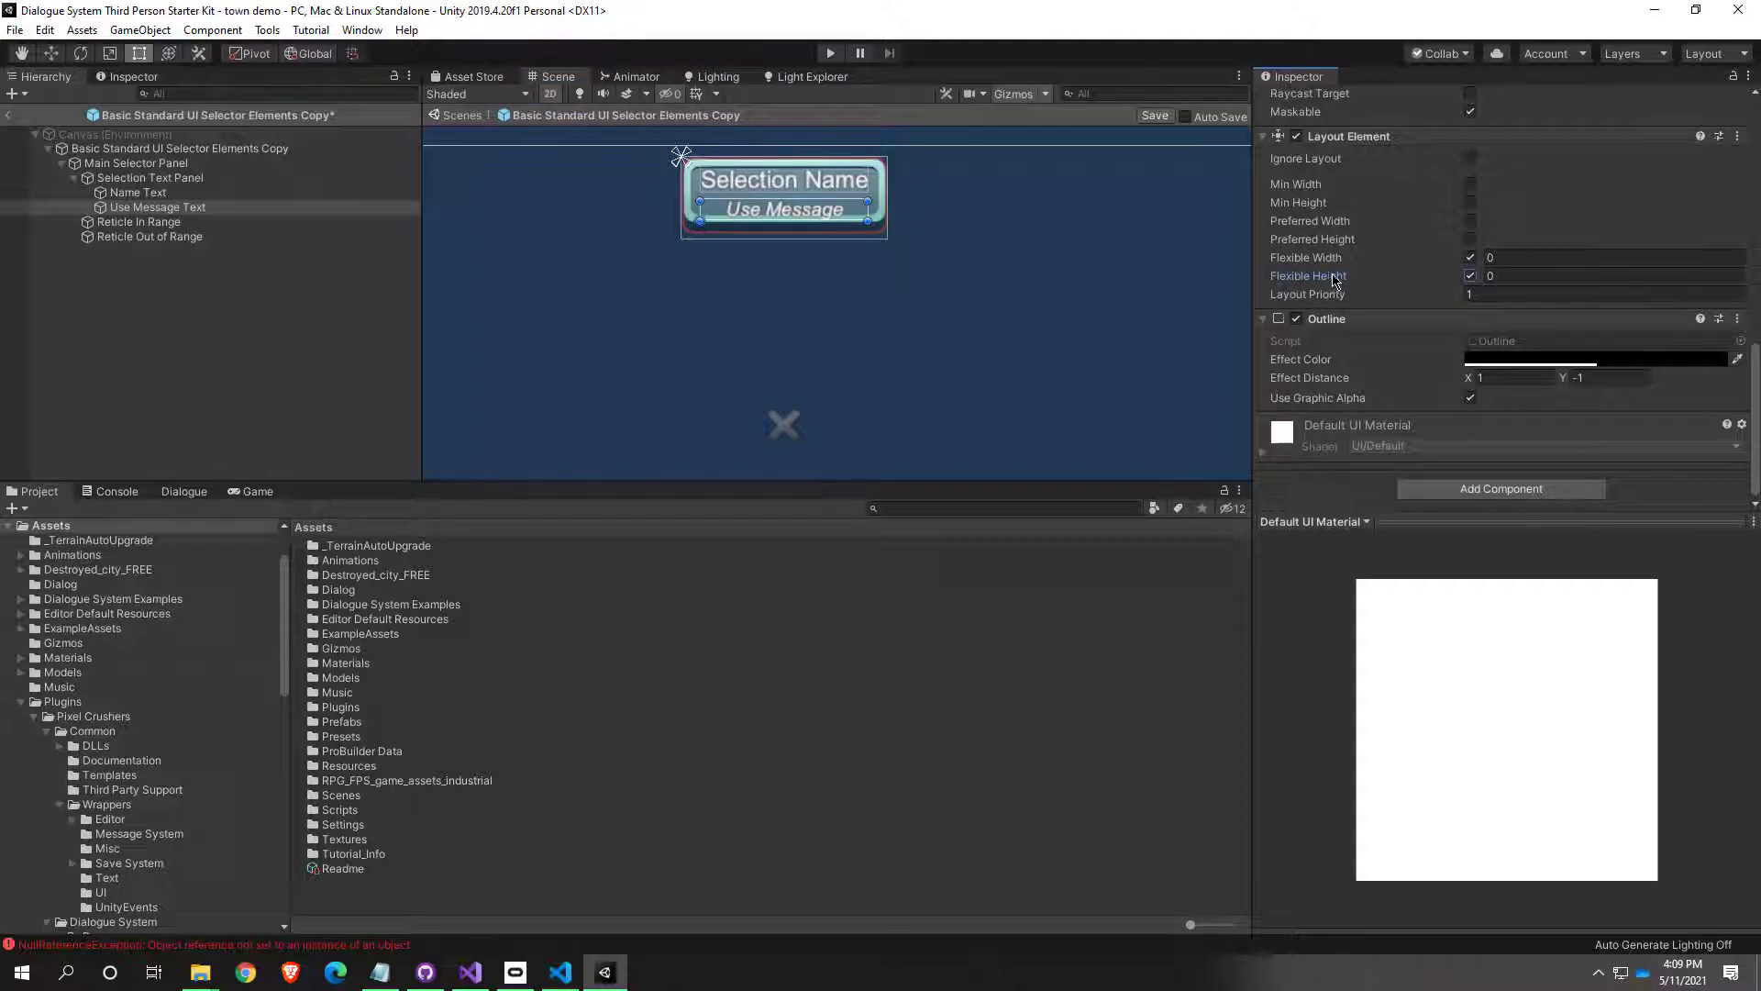
pyautogui.scroll(3, 1339, 302)
pyautogui.scroll(3, 1352, 360)
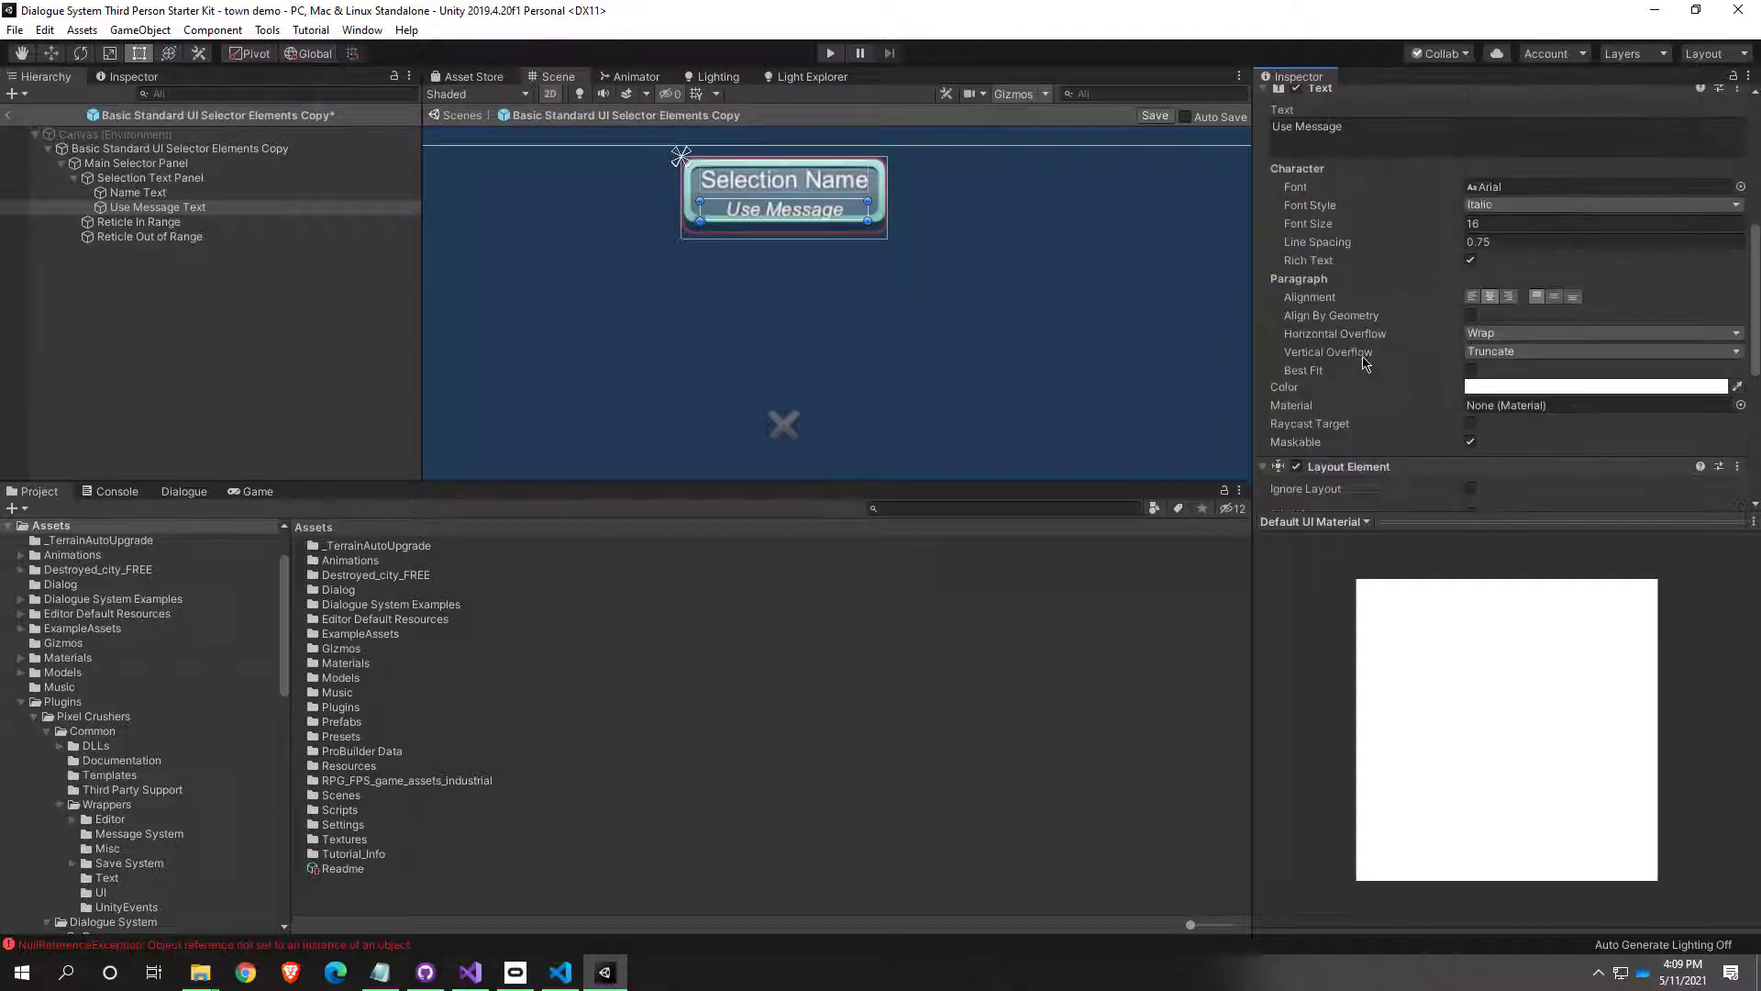
pyautogui.scroll(6, 1312, 359)
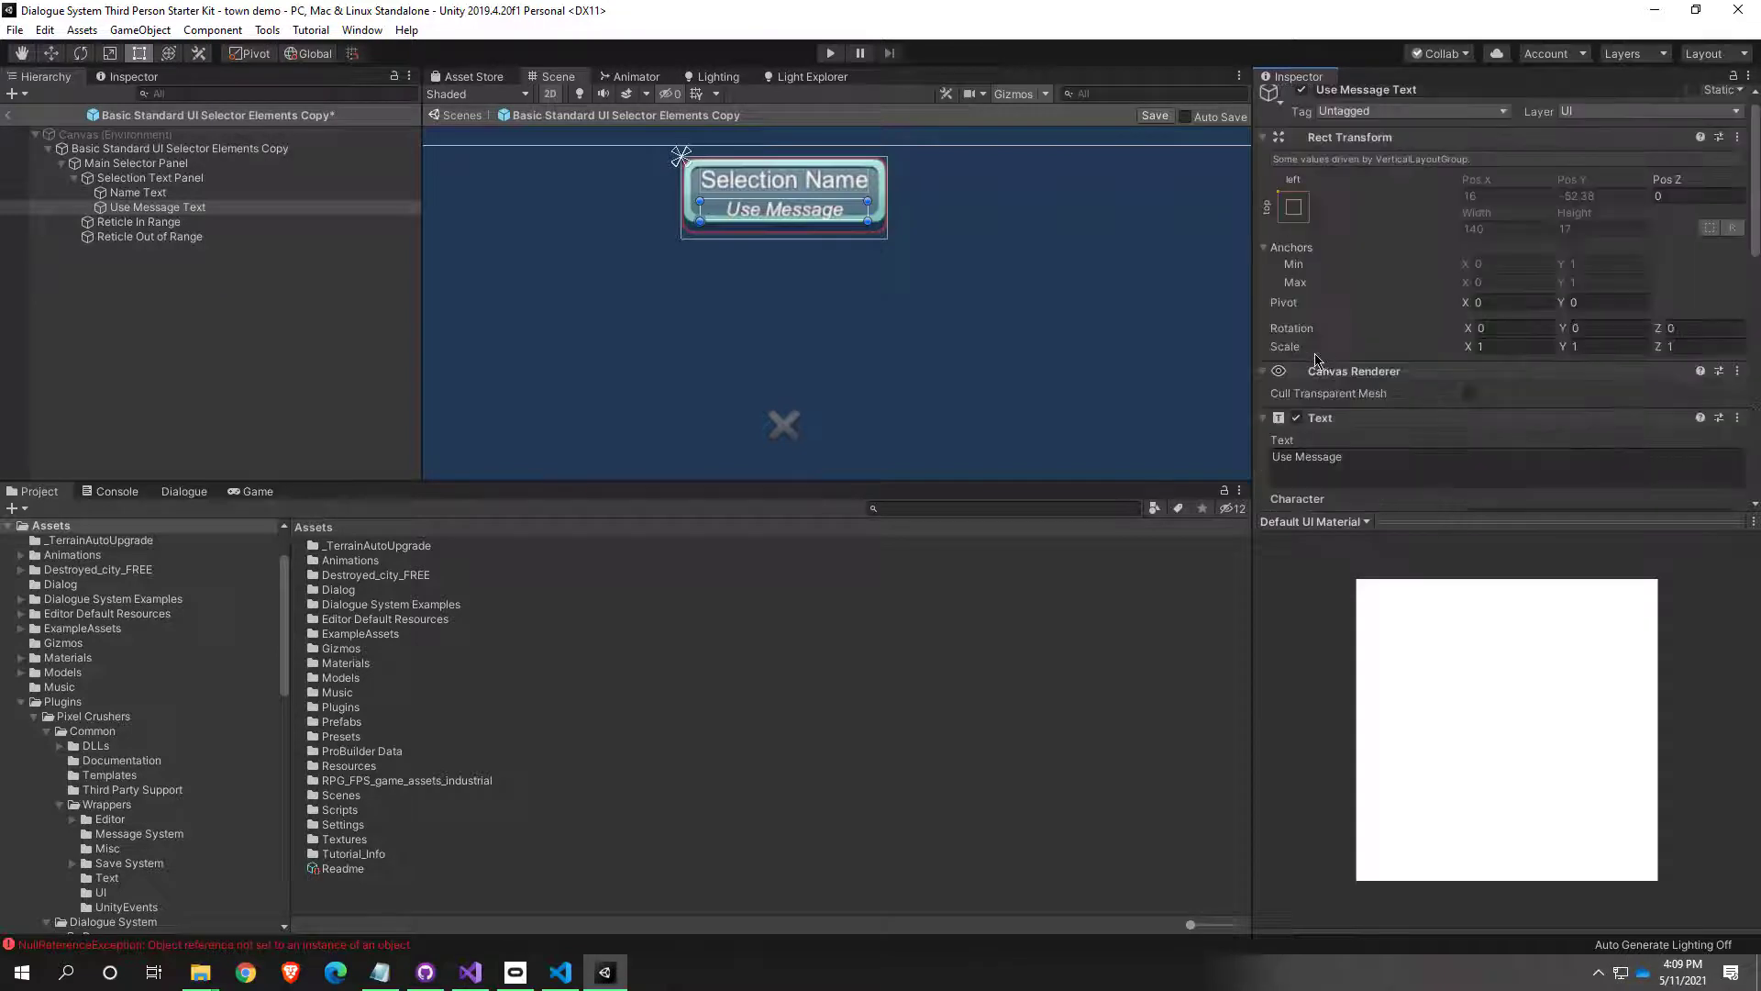
pyautogui.scroll(1, 1324, 367)
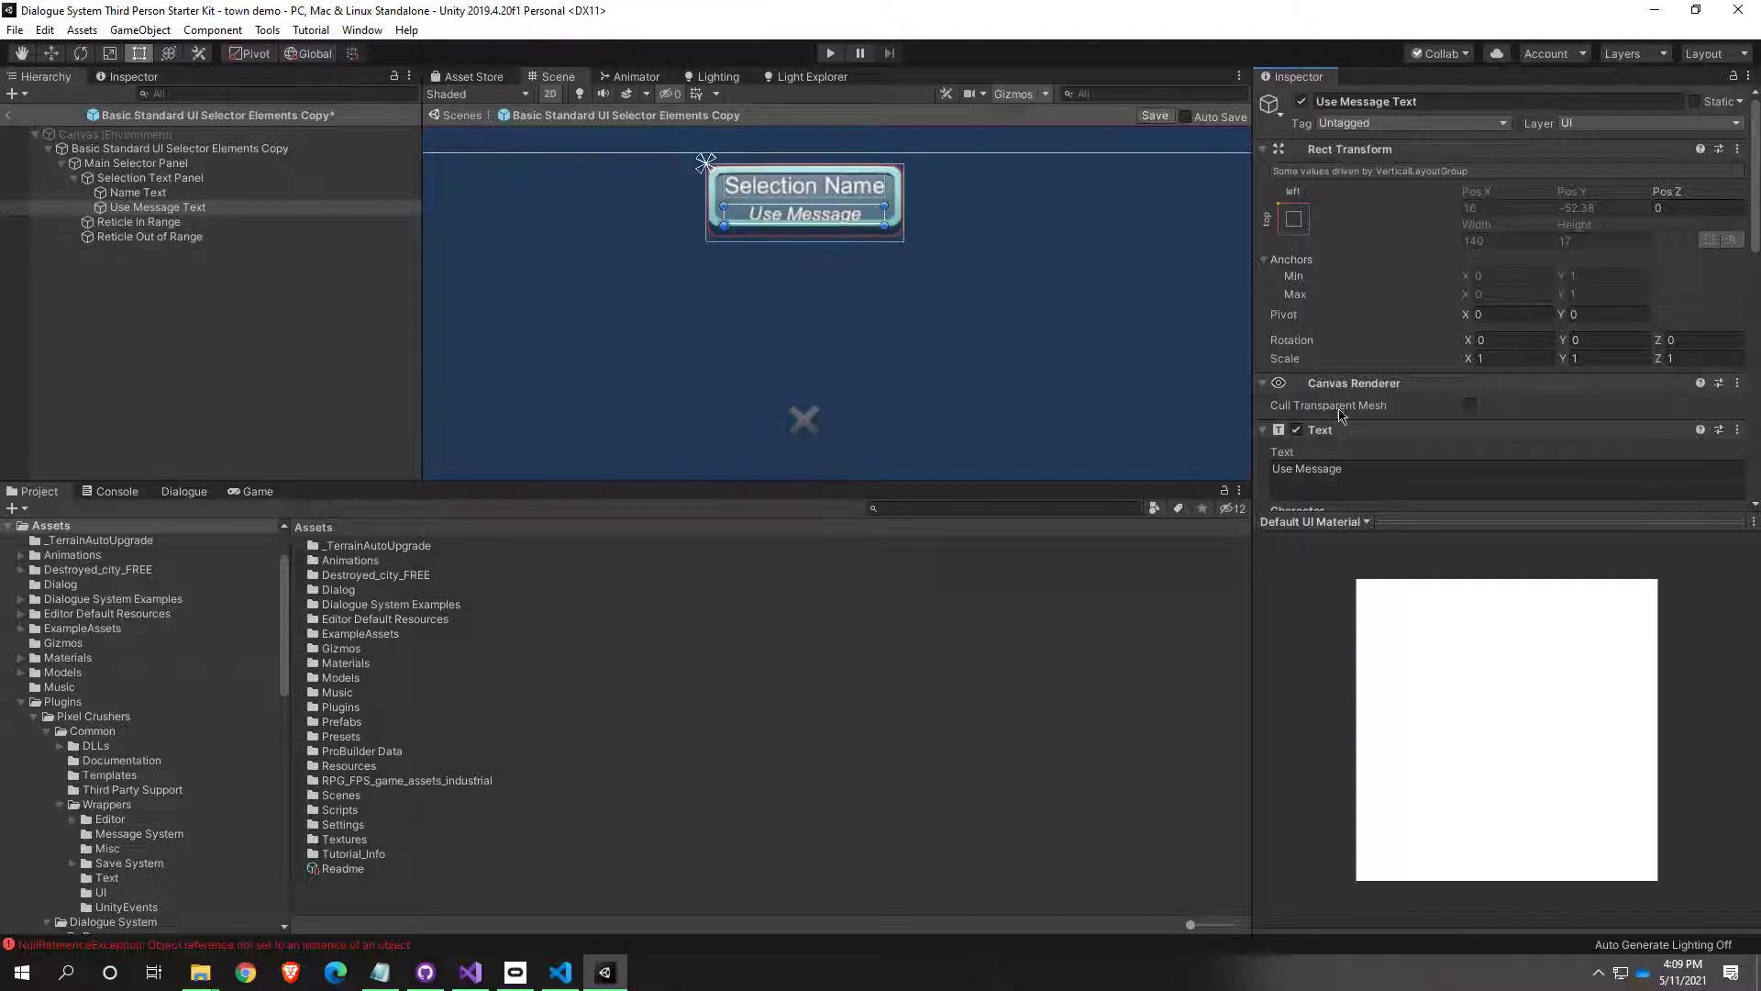
# Step: Examine the Use Message Text's font, paragraph and color settings
pyautogui.scroll(-5, 1391, 407)
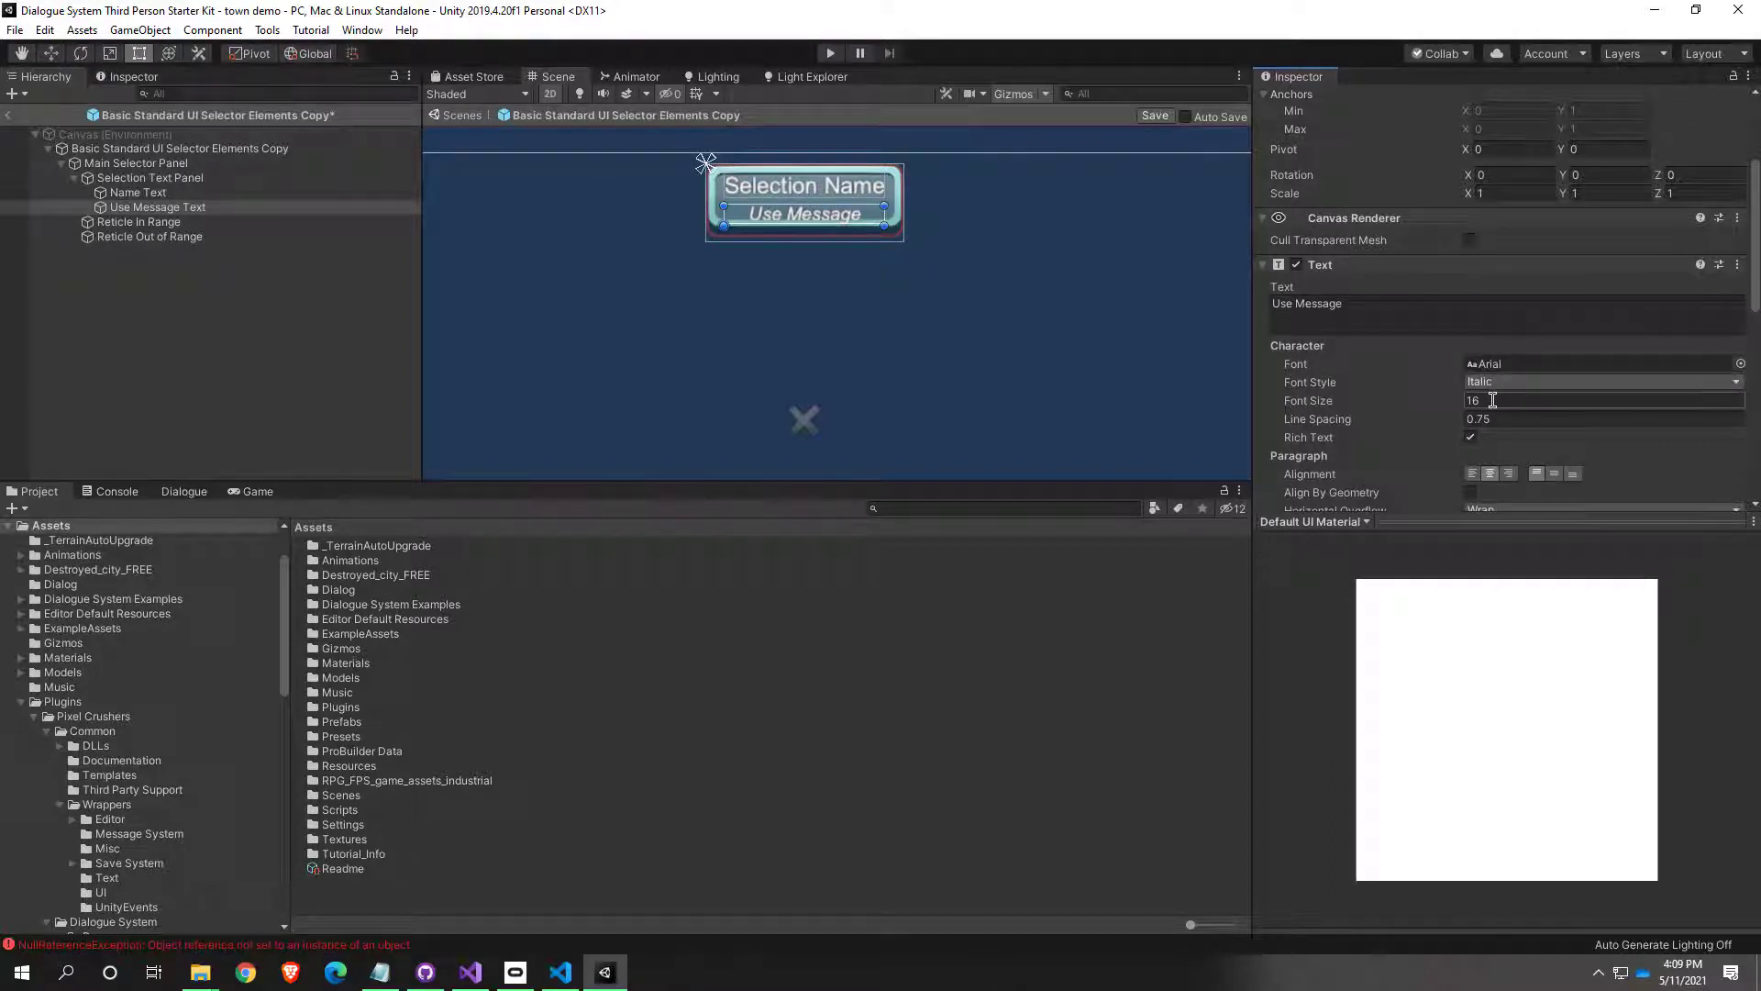
pyautogui.scroll(-3, 1493, 401)
pyautogui.click(1541, 398)
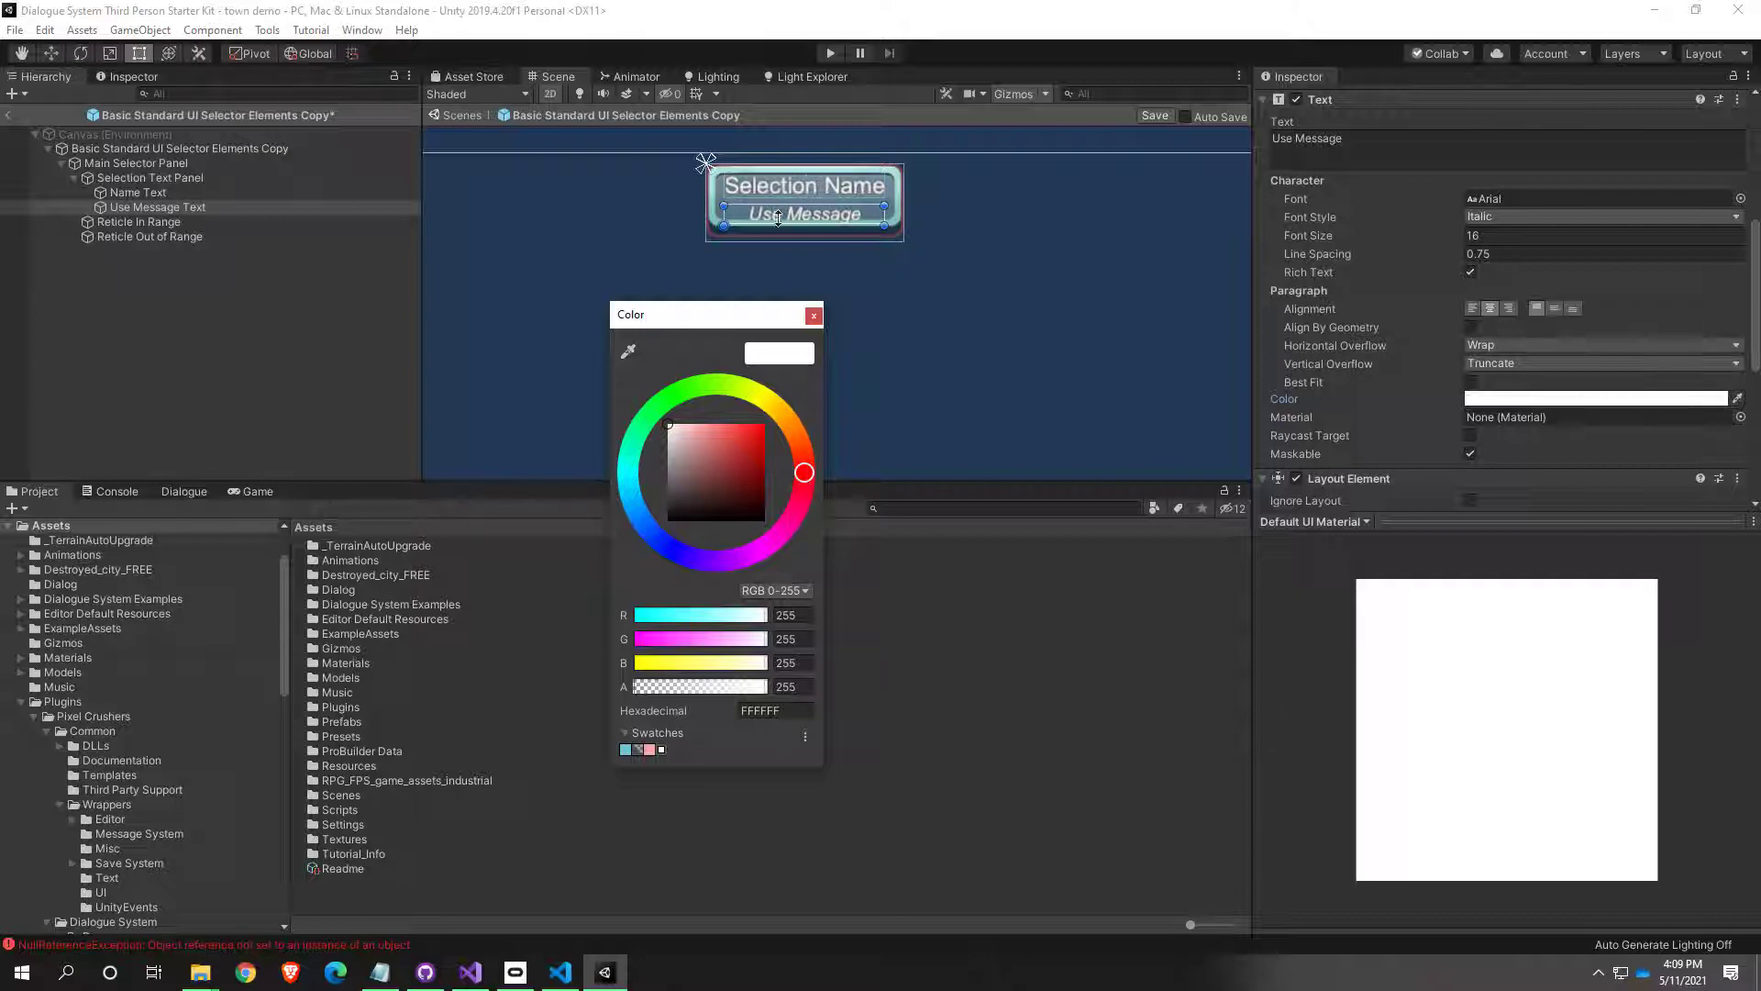
pyautogui.click(818, 316)
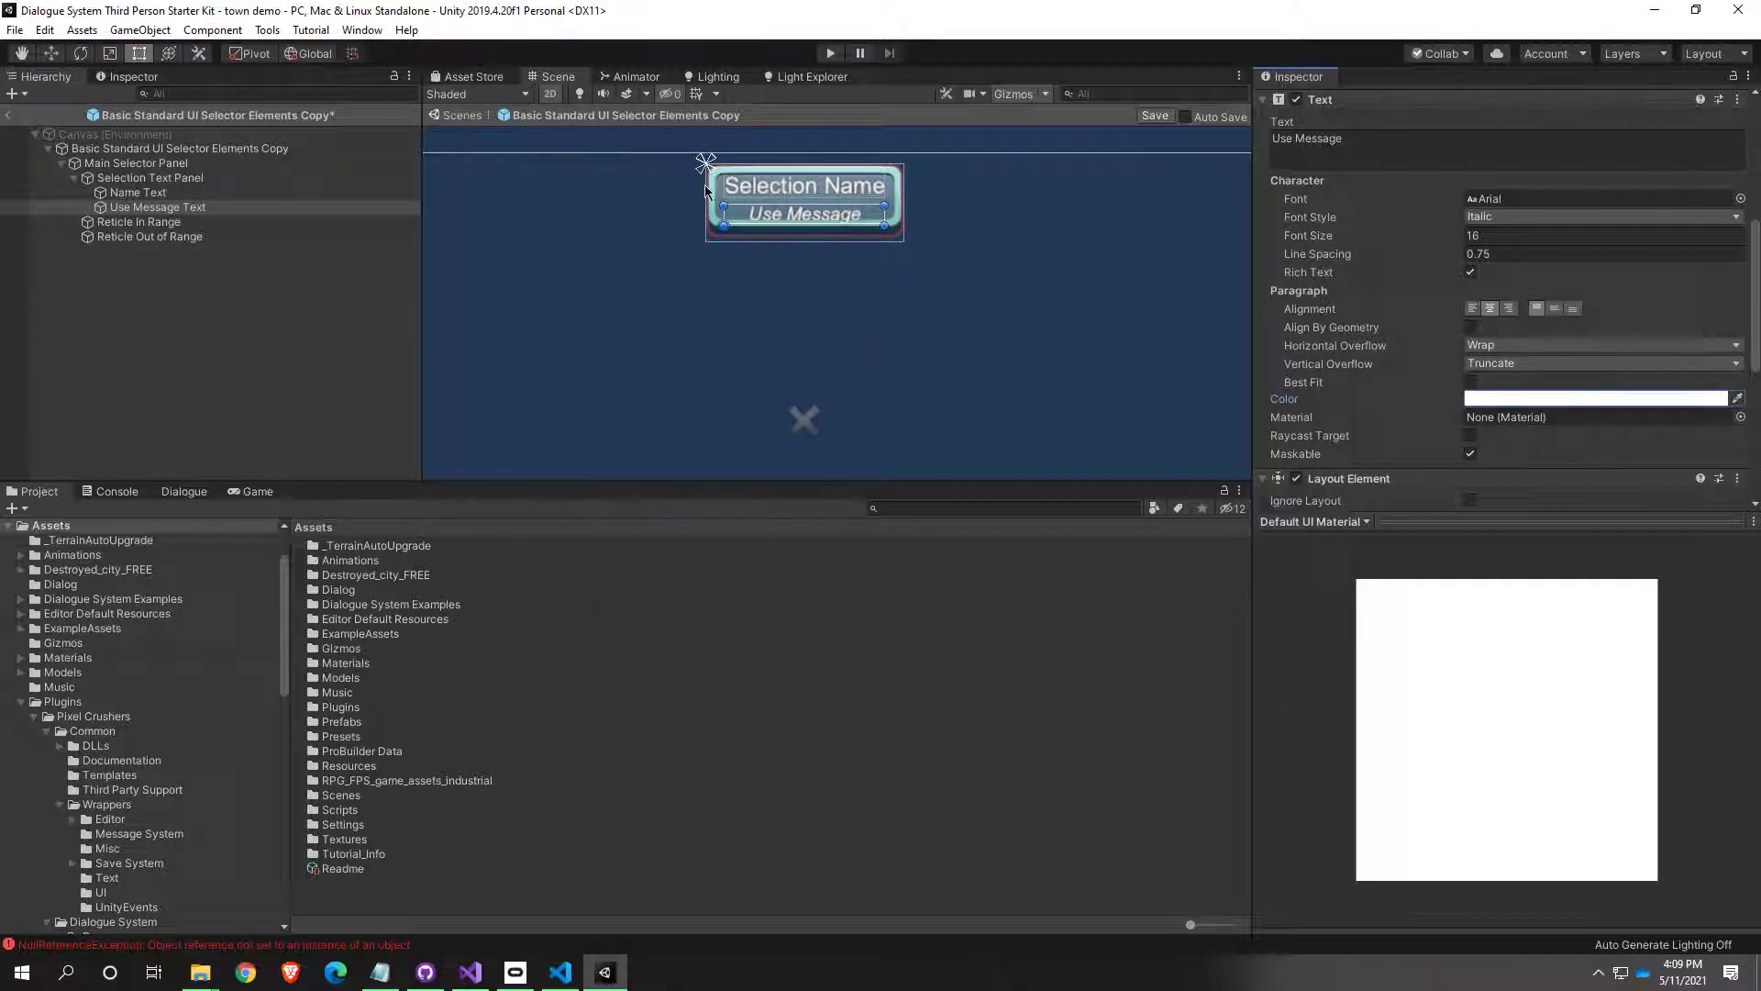
# Step: Save the Basic Standard UI Selector Elements Copy prefab and return to the town demo scene
pyautogui.click(15, 30)
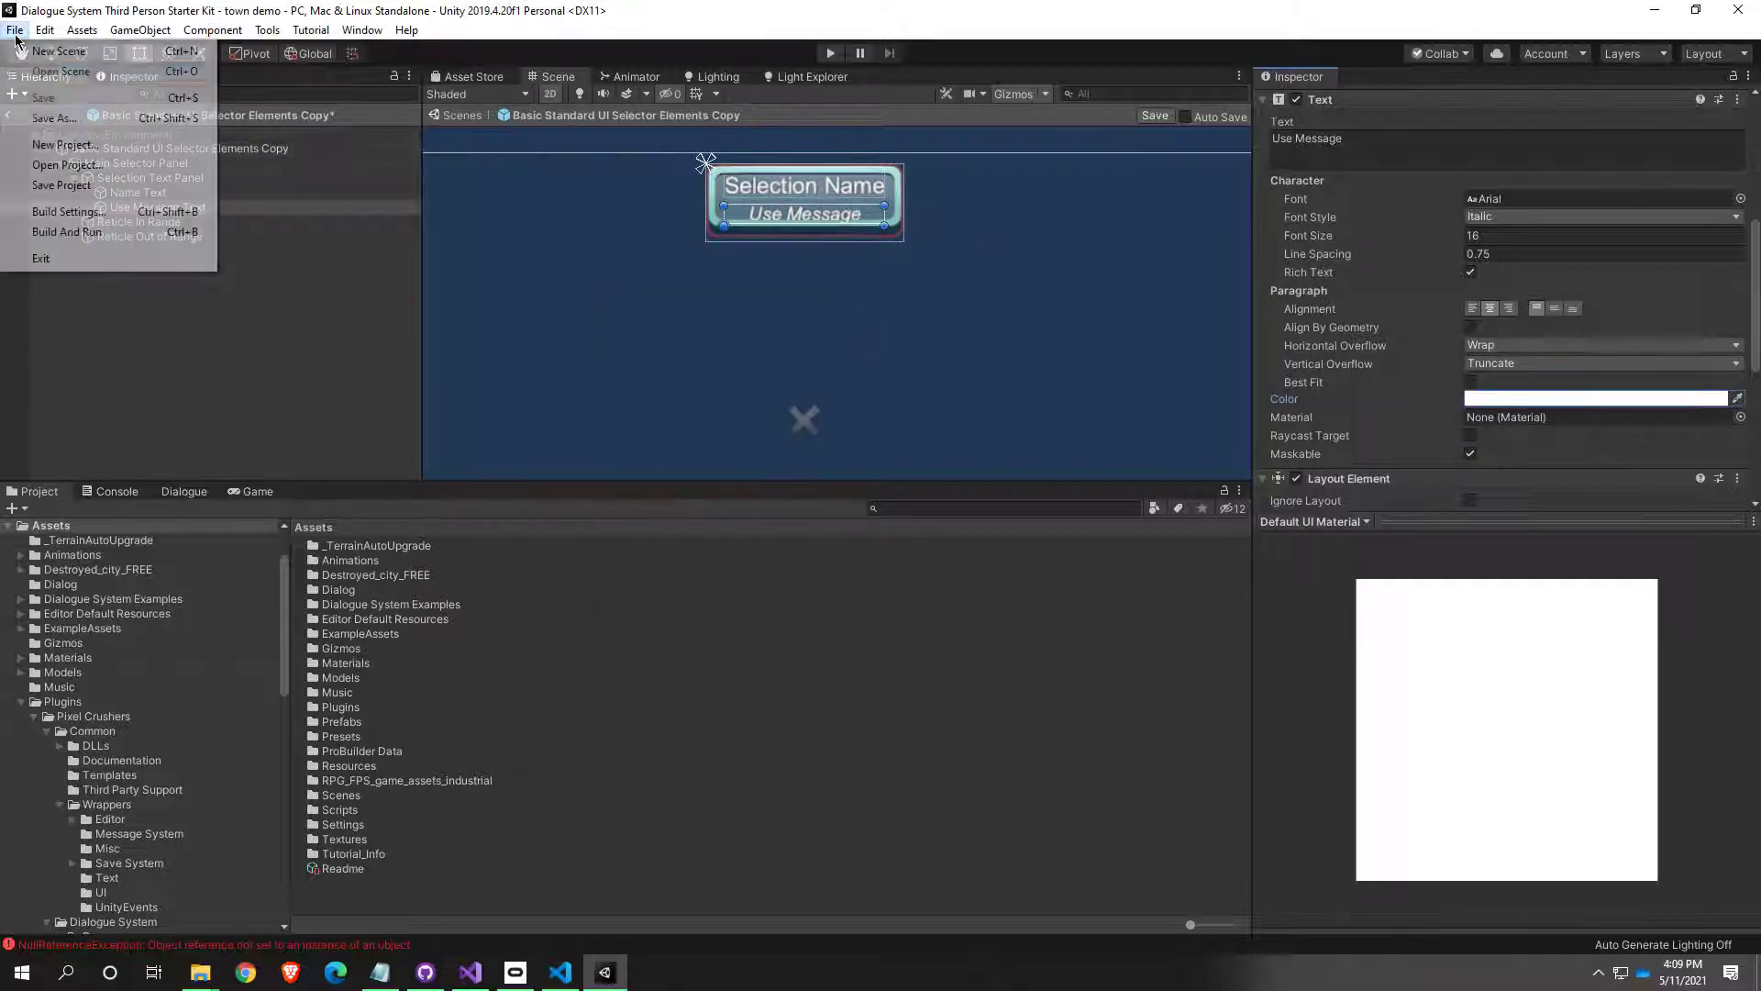
pyautogui.click(43, 97)
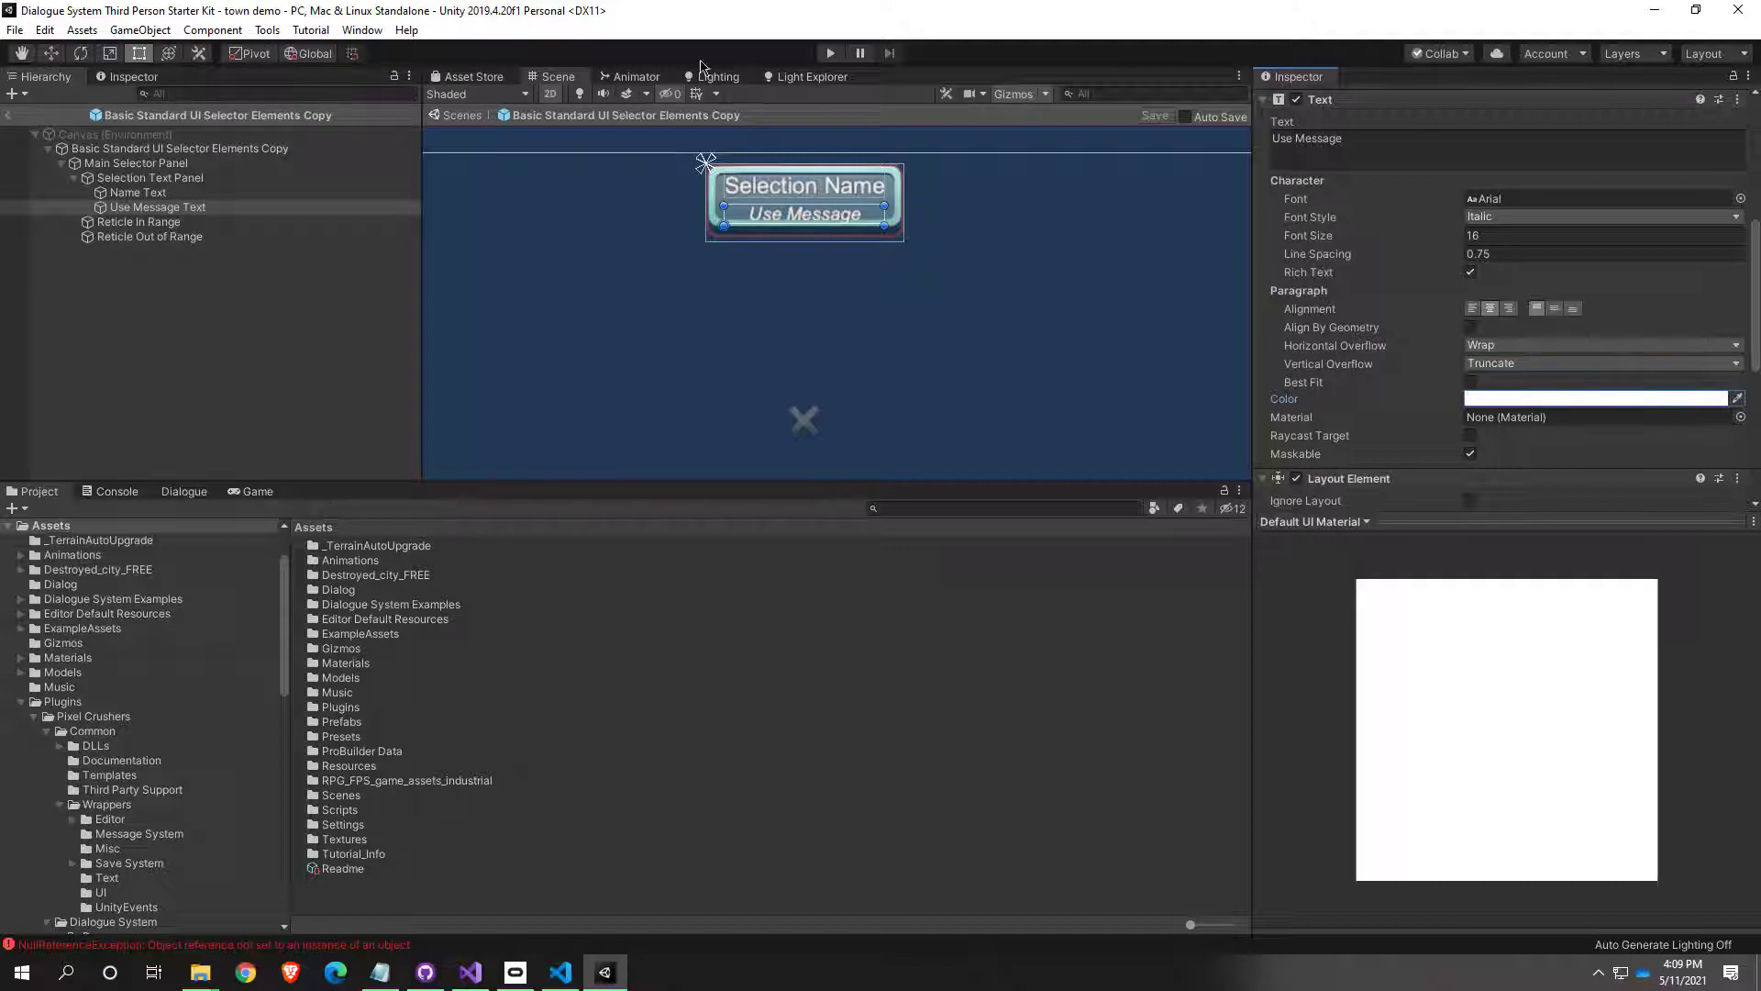
pyautogui.click(9, 116)
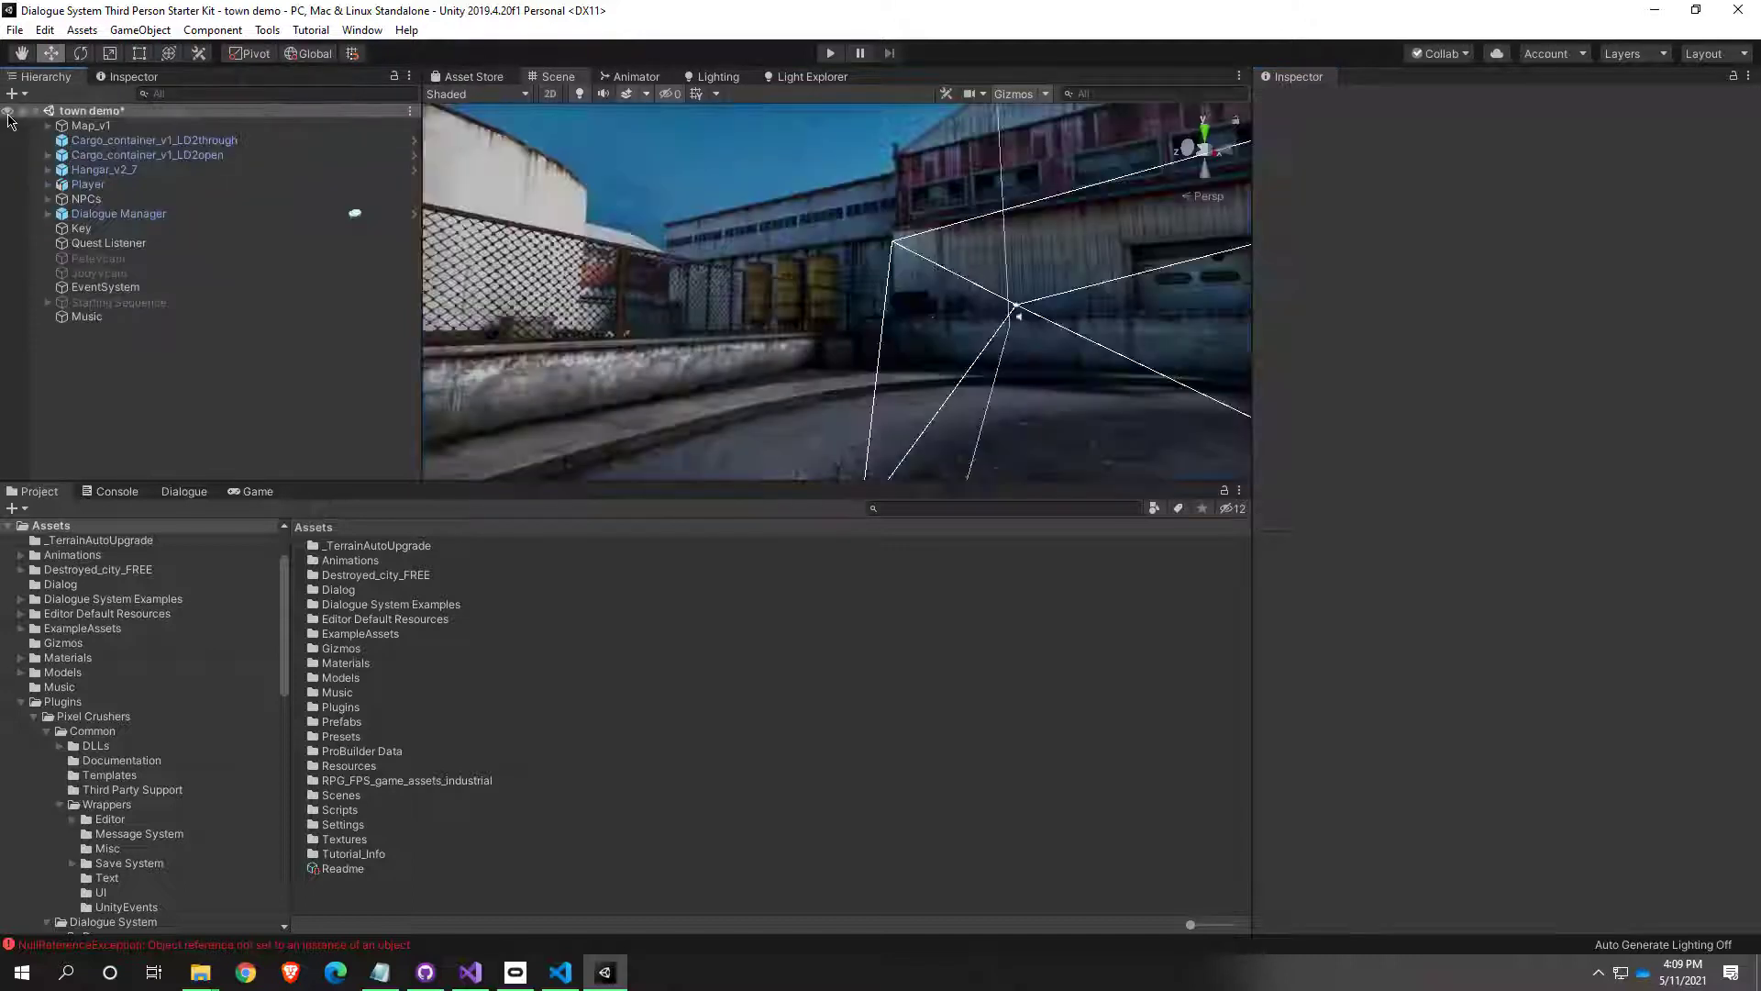
# Step: Play-test the scene by walking the player up to Pete to check the customized selector panel, and stop the game
pyautogui.click(831, 54)
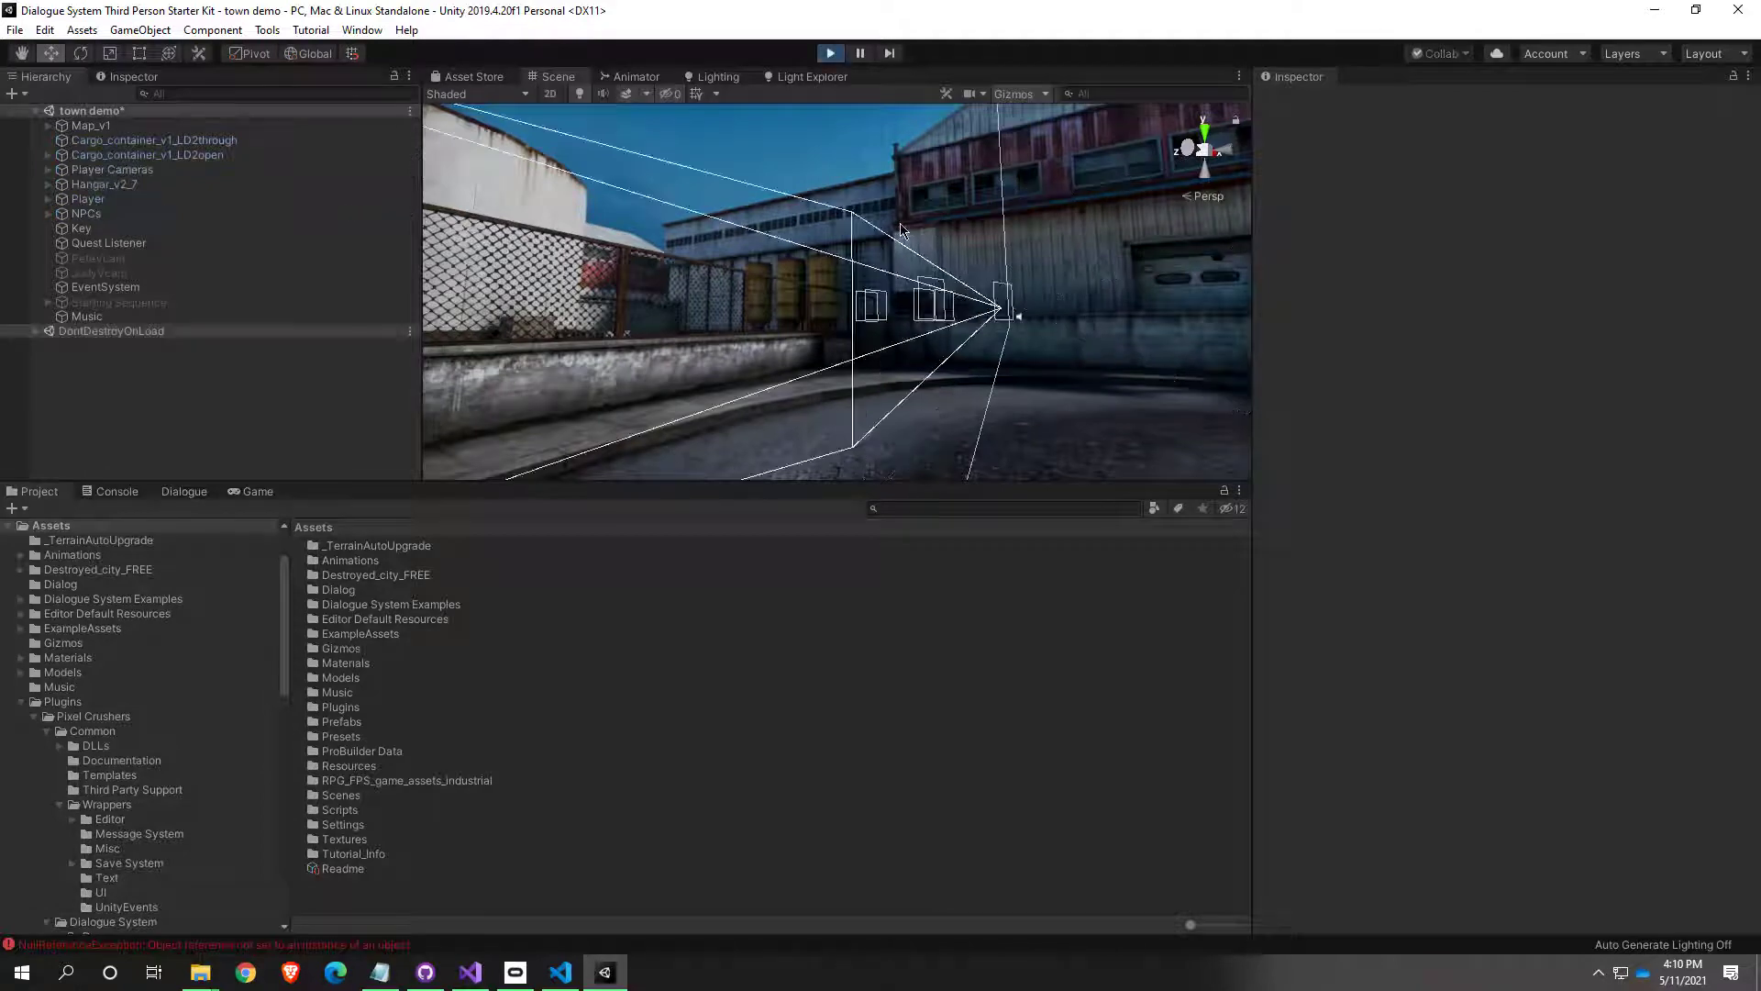
pyautogui.press('w')
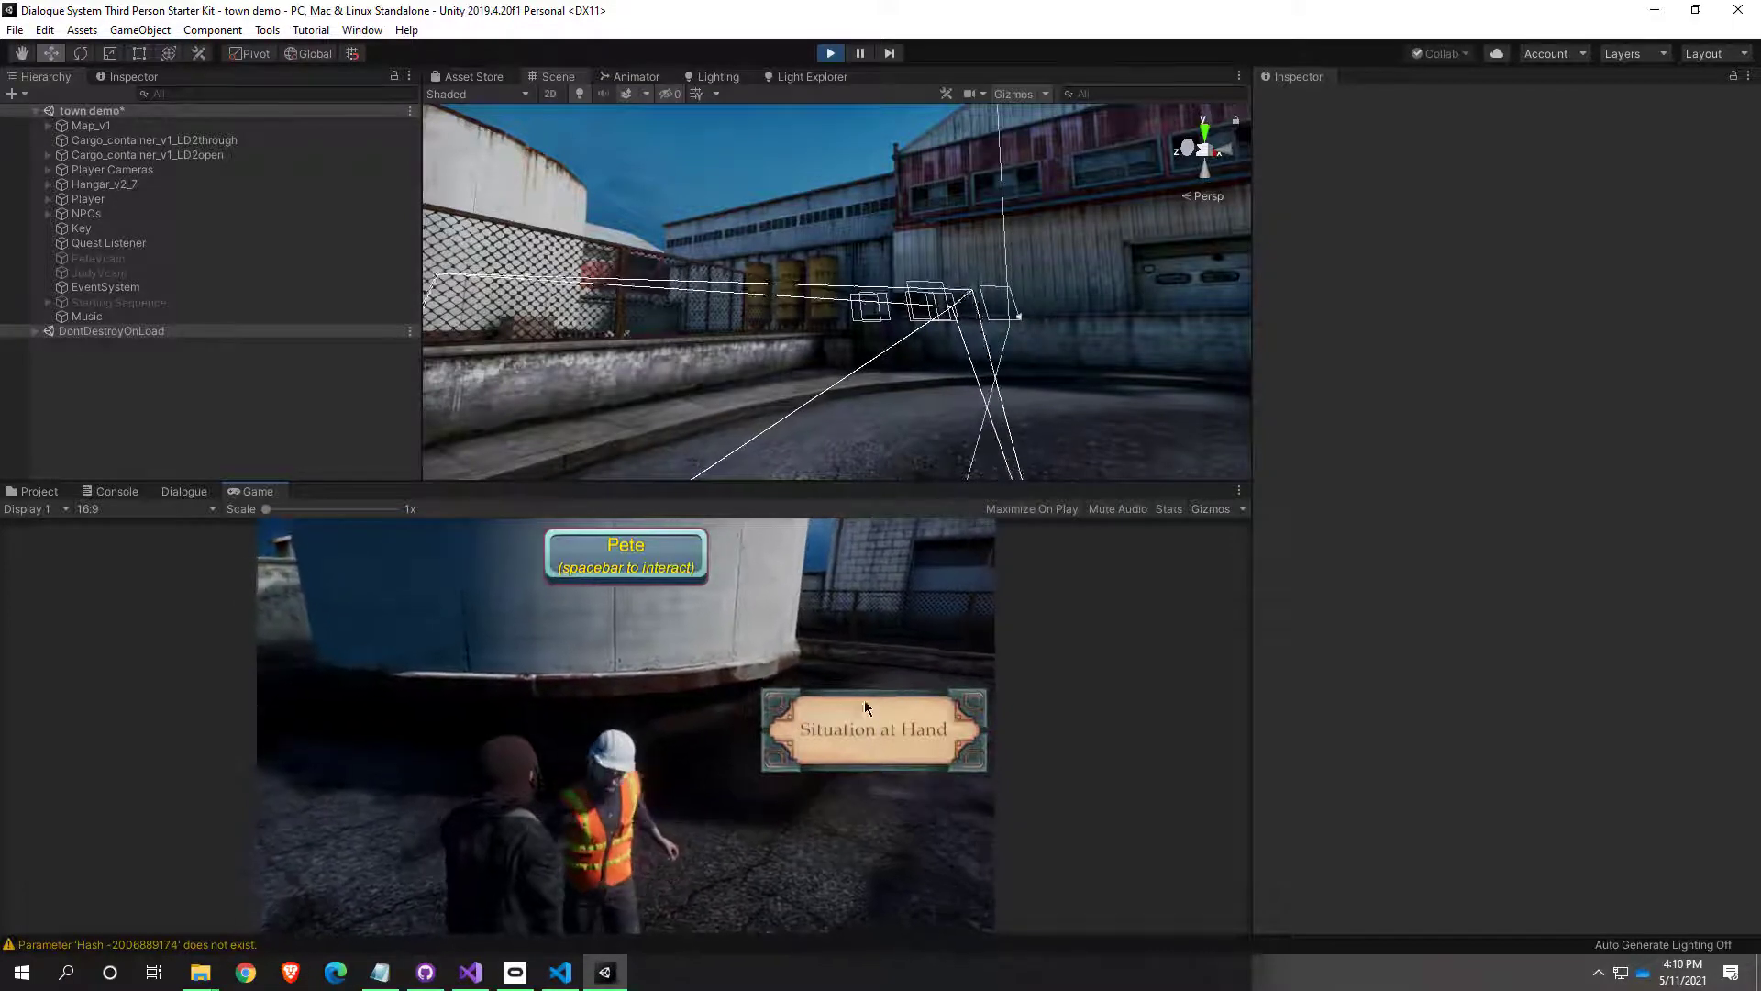
pyautogui.click(828, 53)
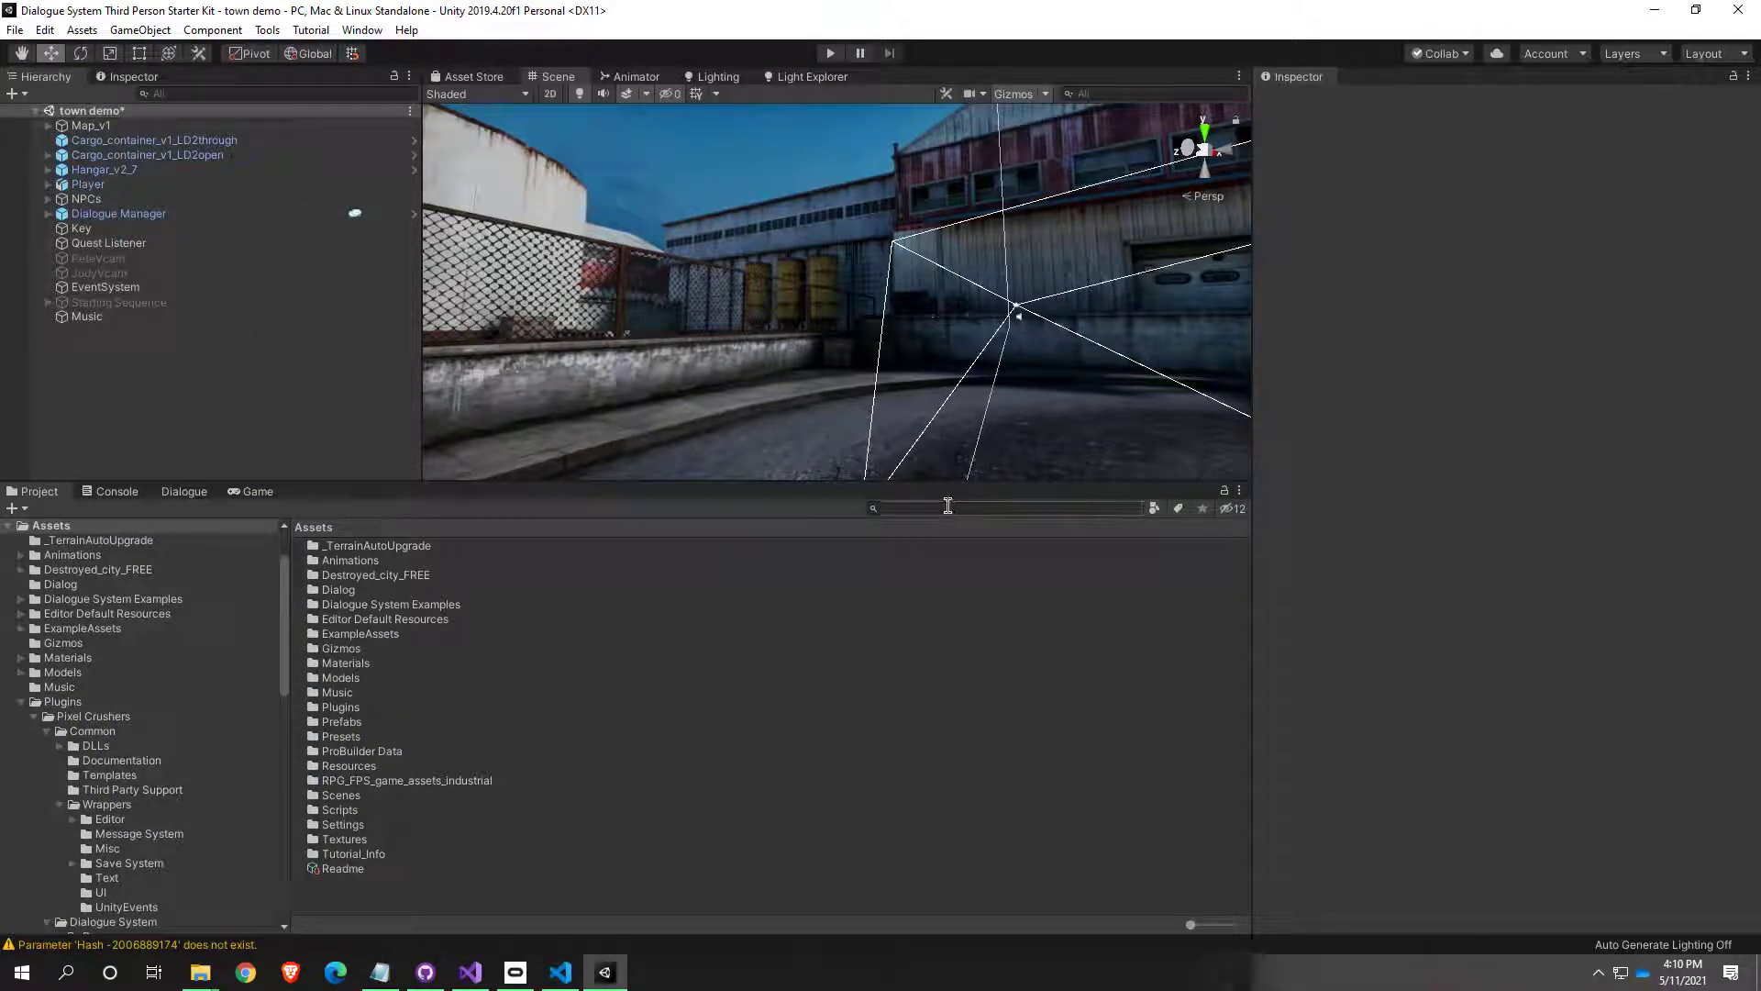
# Step: Locate the project assets used as Elements 1 and 2 in the Dialogue Manager's Instantiate Prefabs list
pyautogui.click(171, 214)
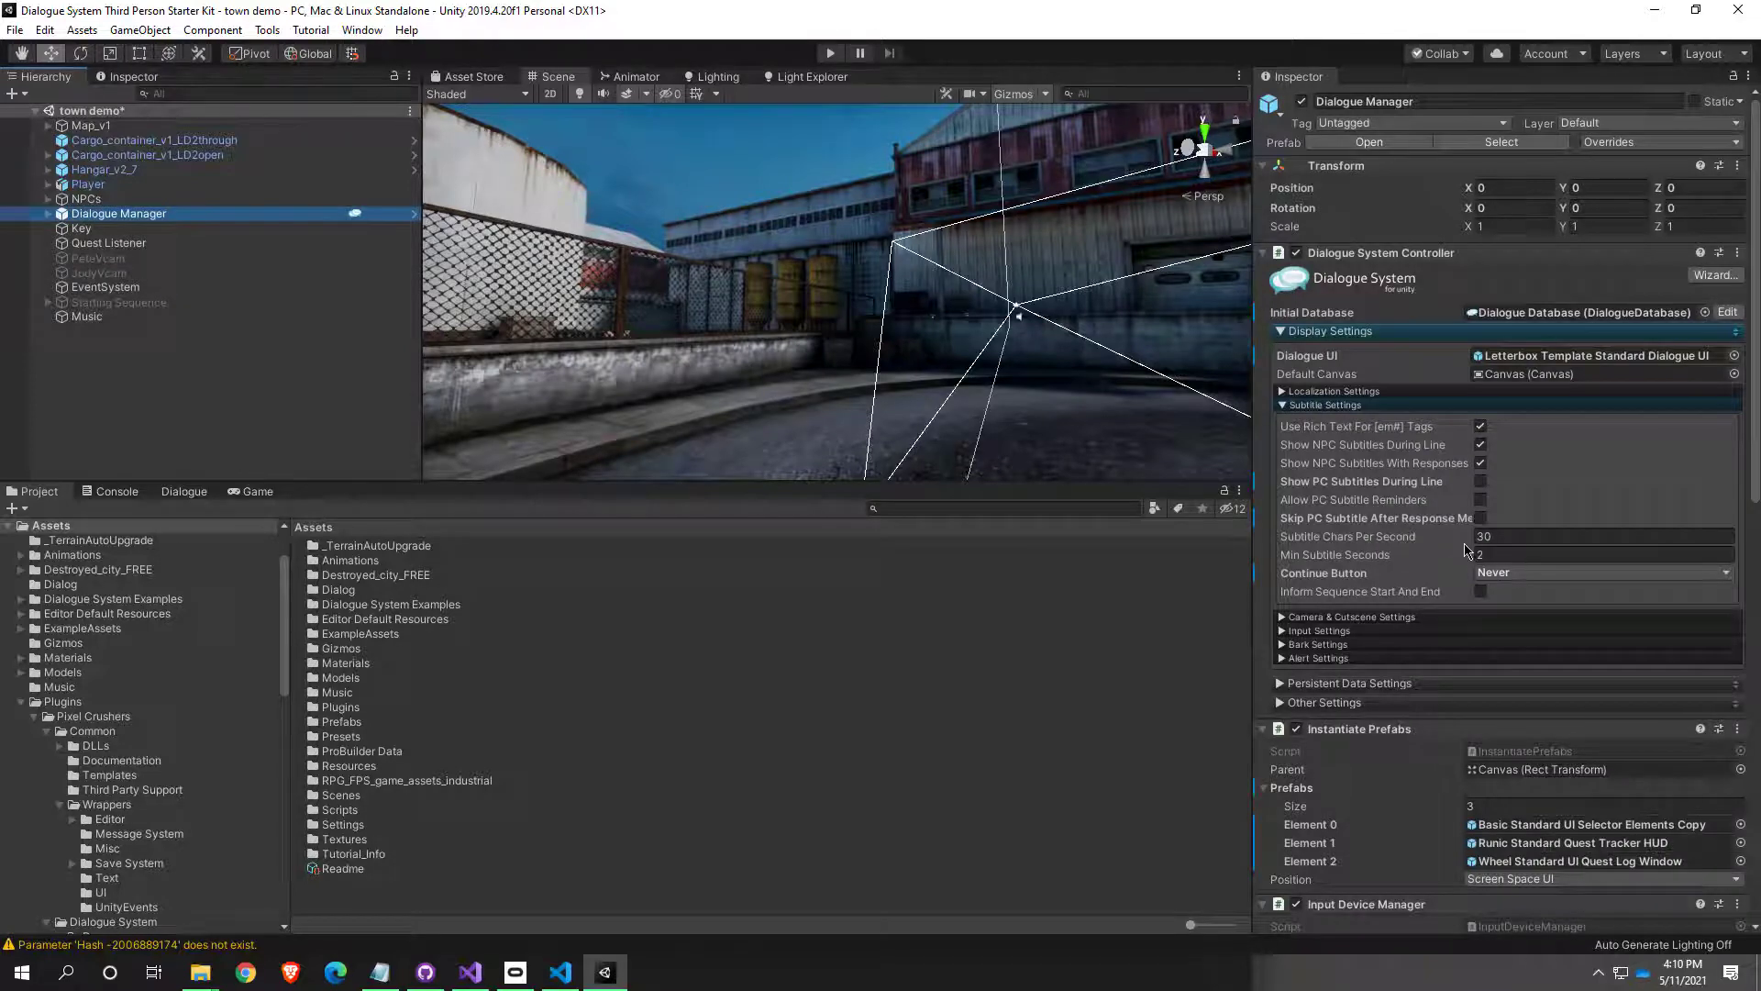
pyautogui.scroll(-5, 1465, 551)
pyautogui.scroll(2, 1472, 556)
pyautogui.click(1612, 523)
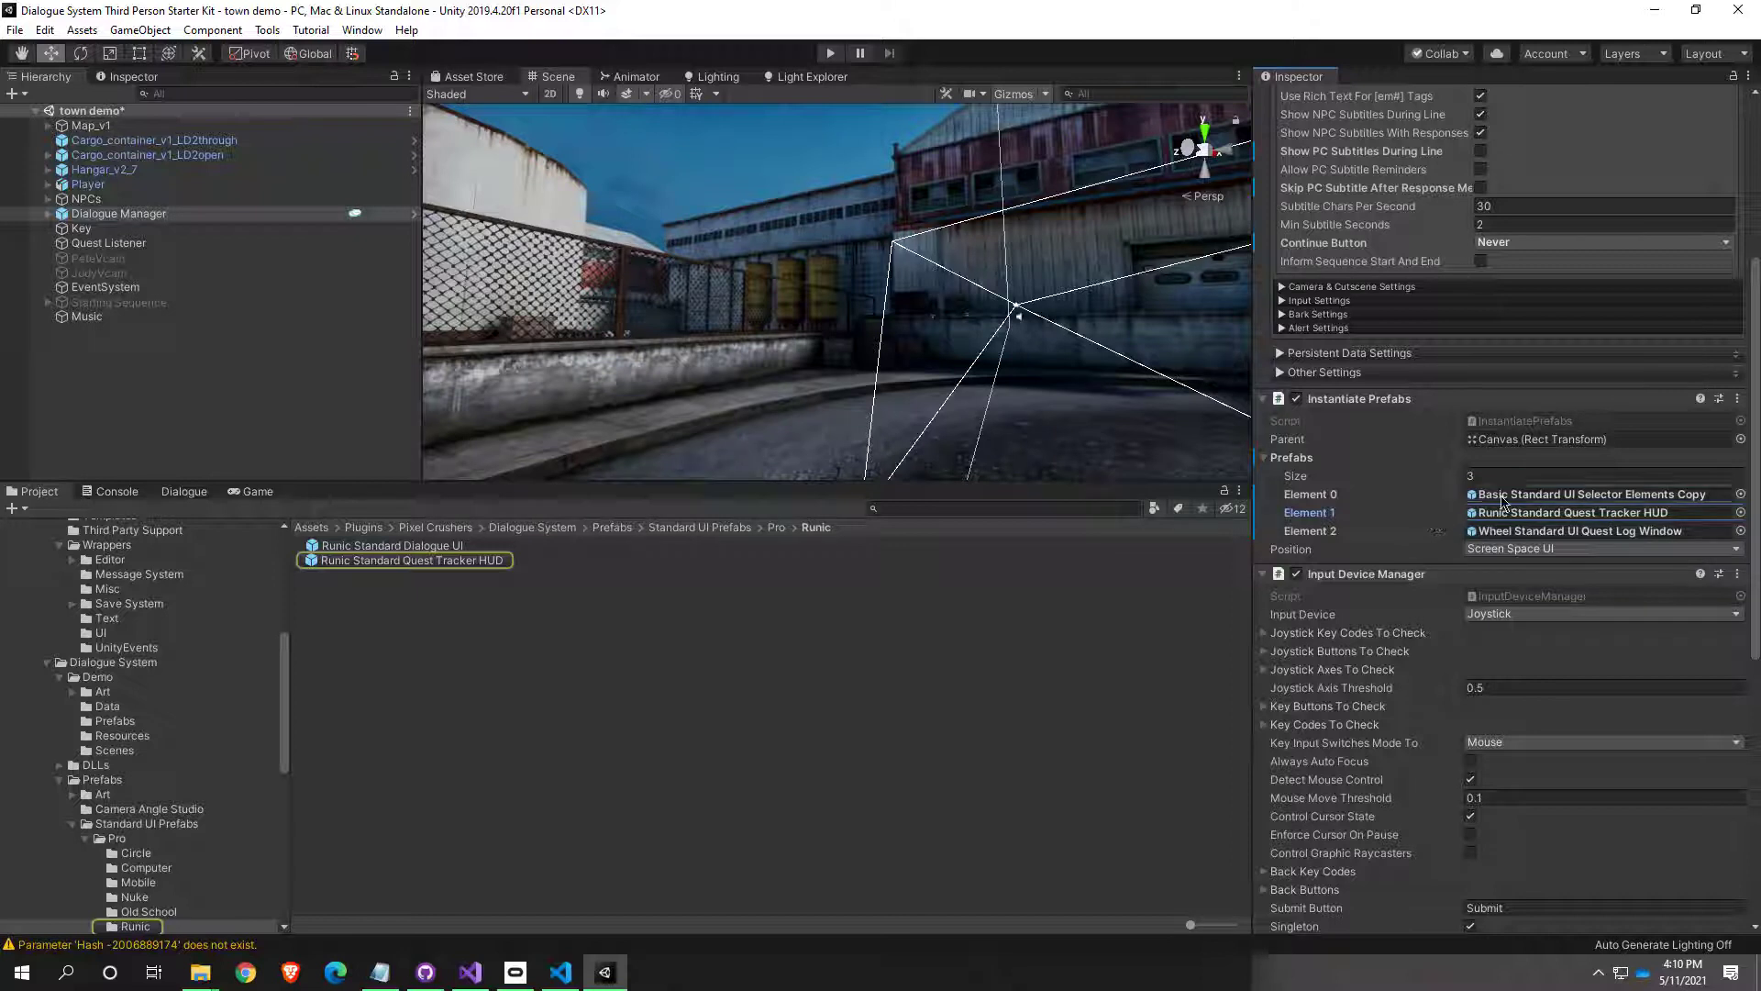
pyautogui.click(1674, 531)
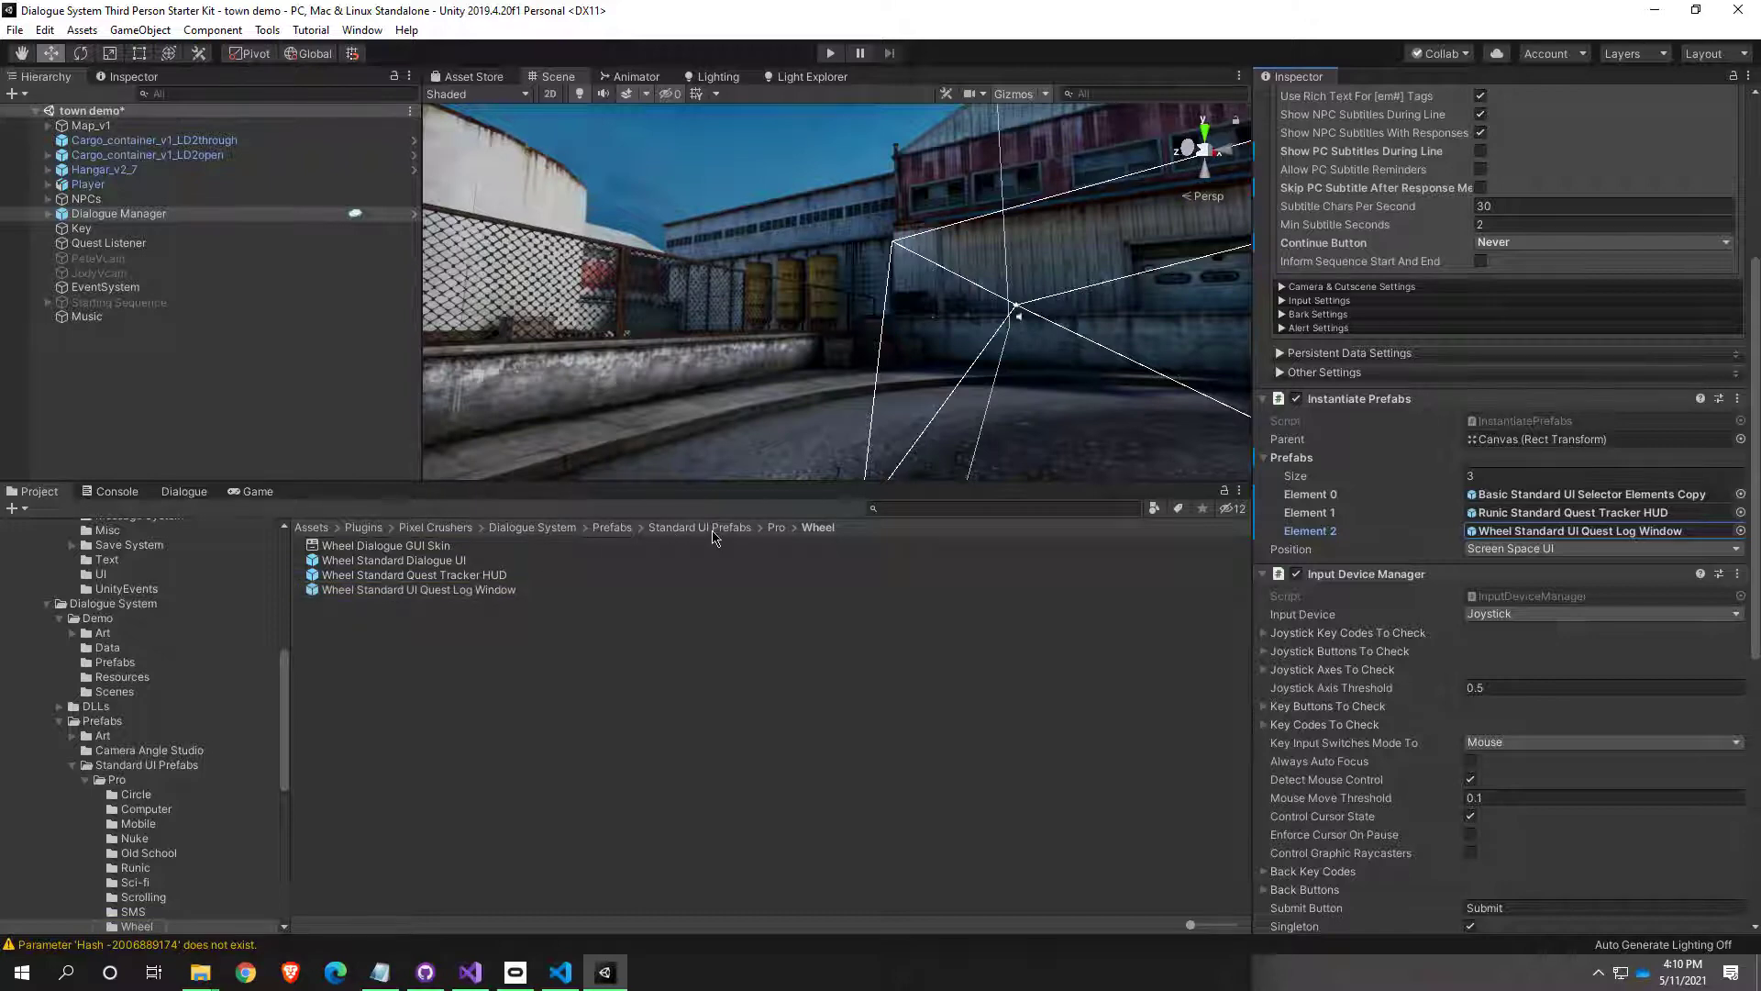
pyautogui.click(1740, 531)
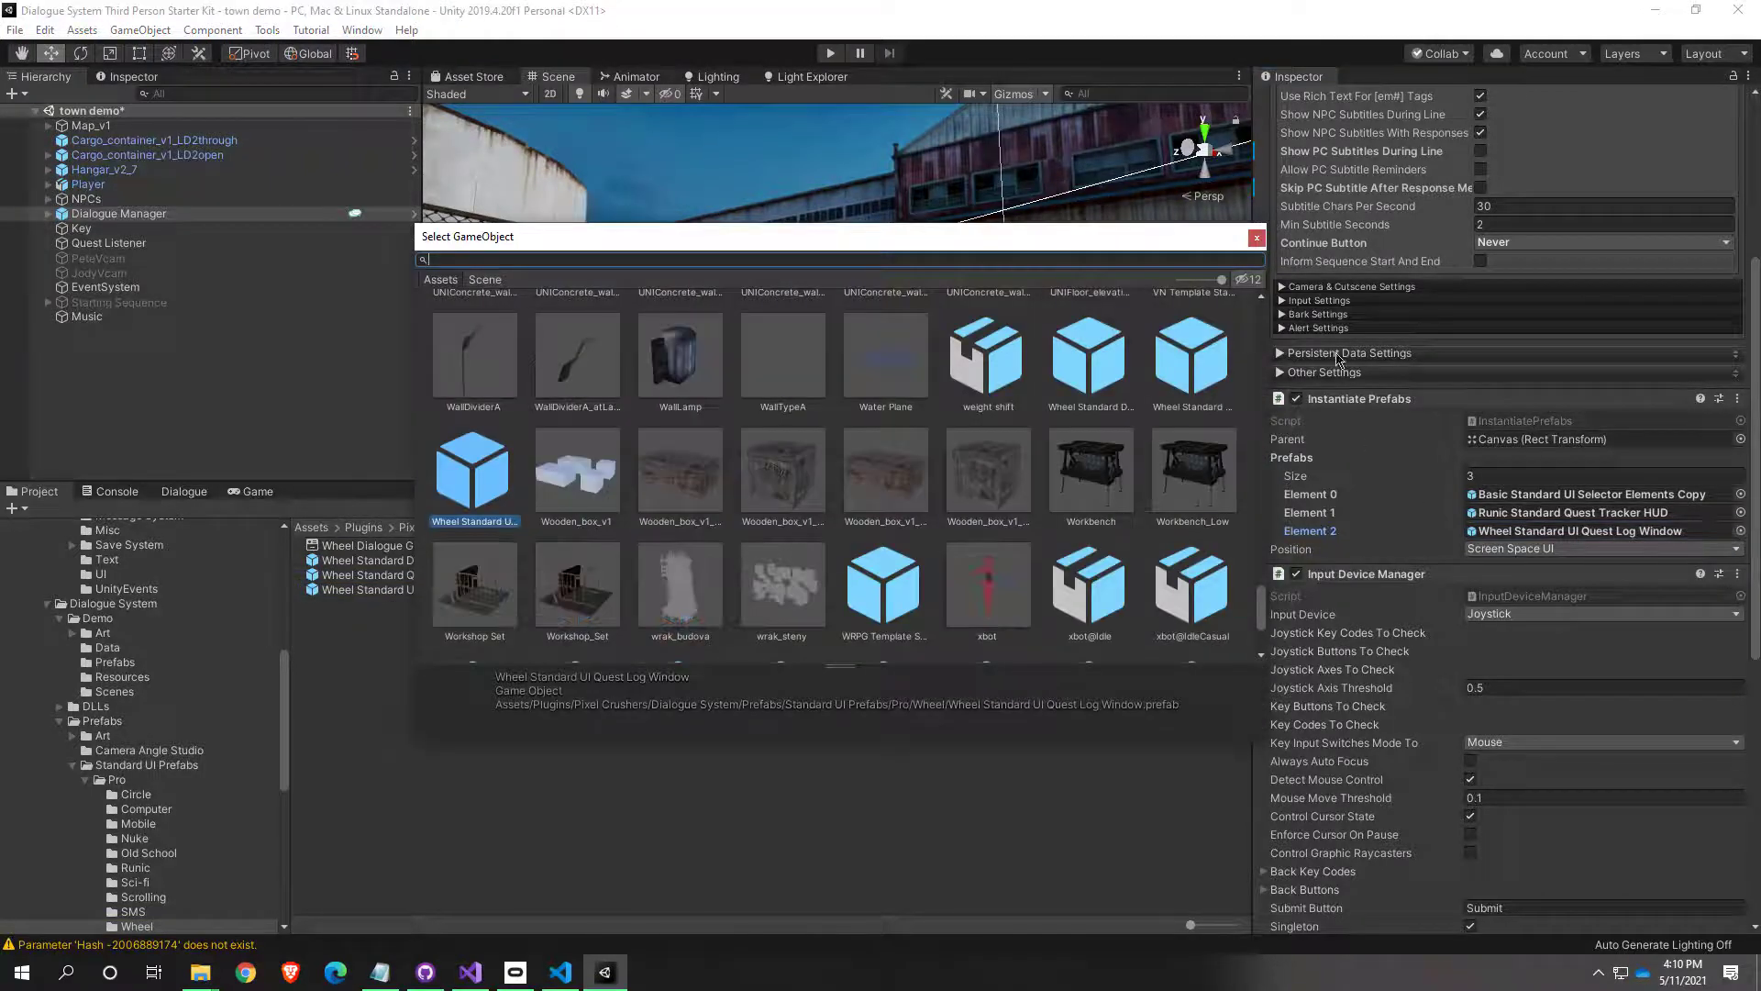
pyautogui.click(1255, 241)
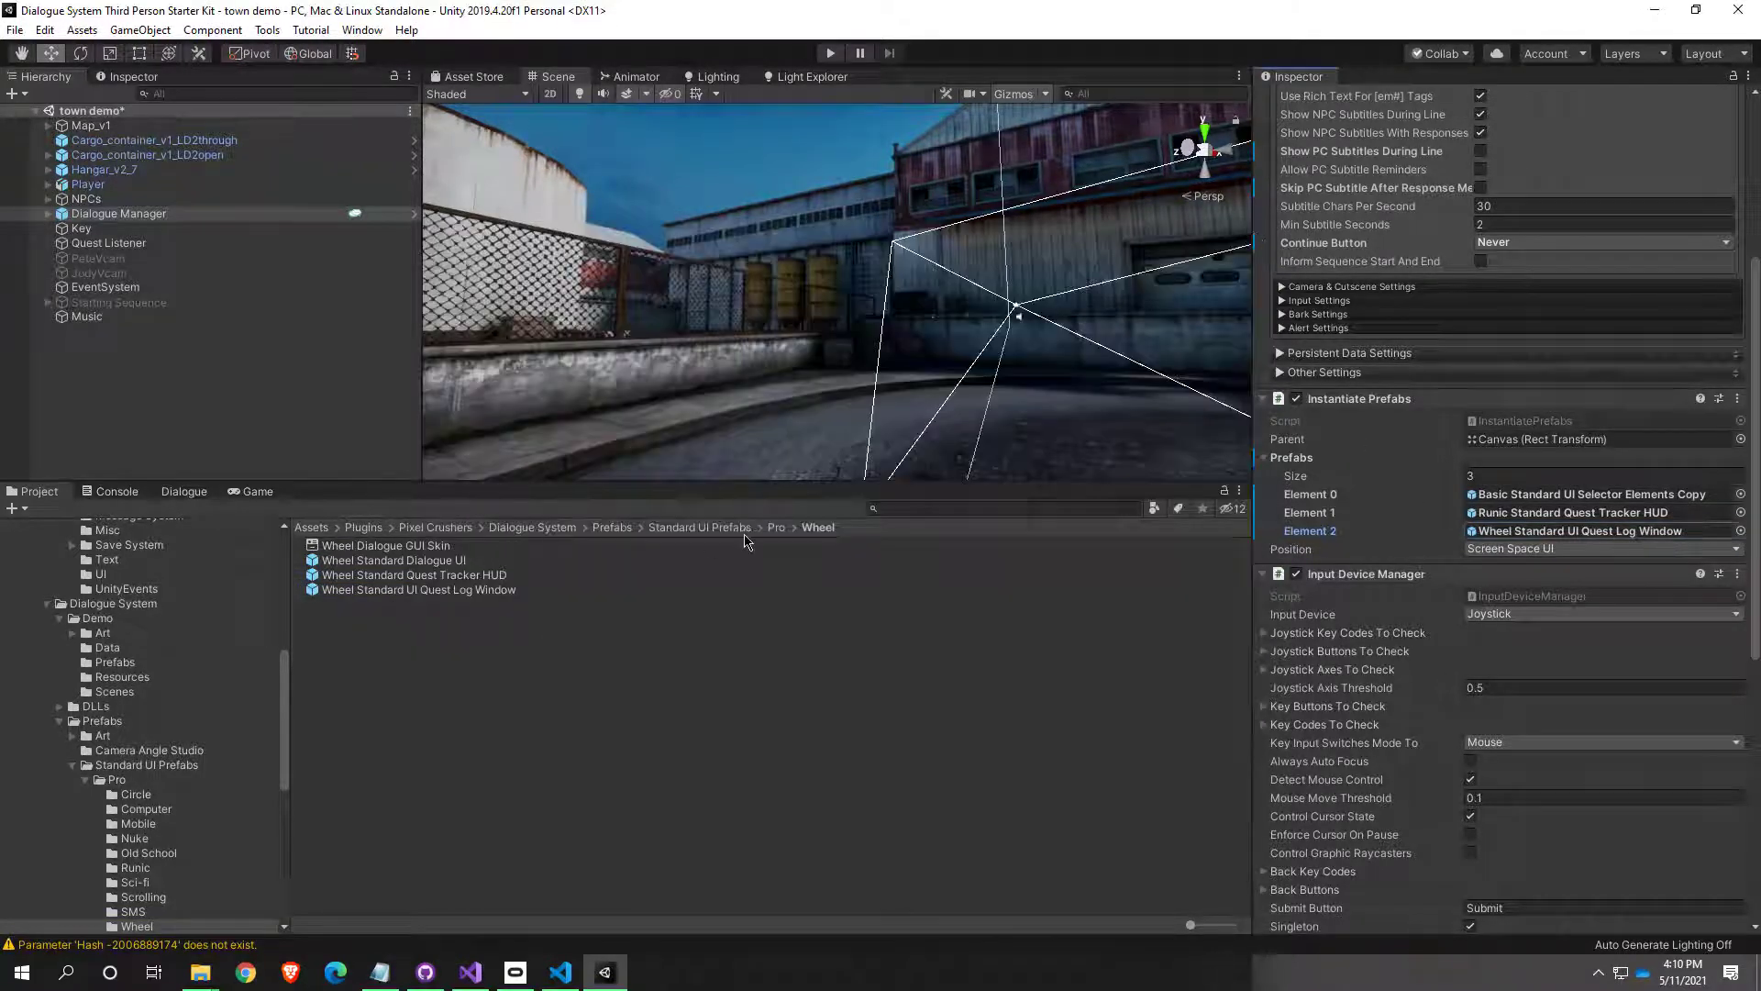
# Step: Assign Basic Standard UI Quest Log Window from the Templates/Basic folder as Element 2 of the Dialogue Manager's Instantiate Prefabs list
pyautogui.click(683, 530)
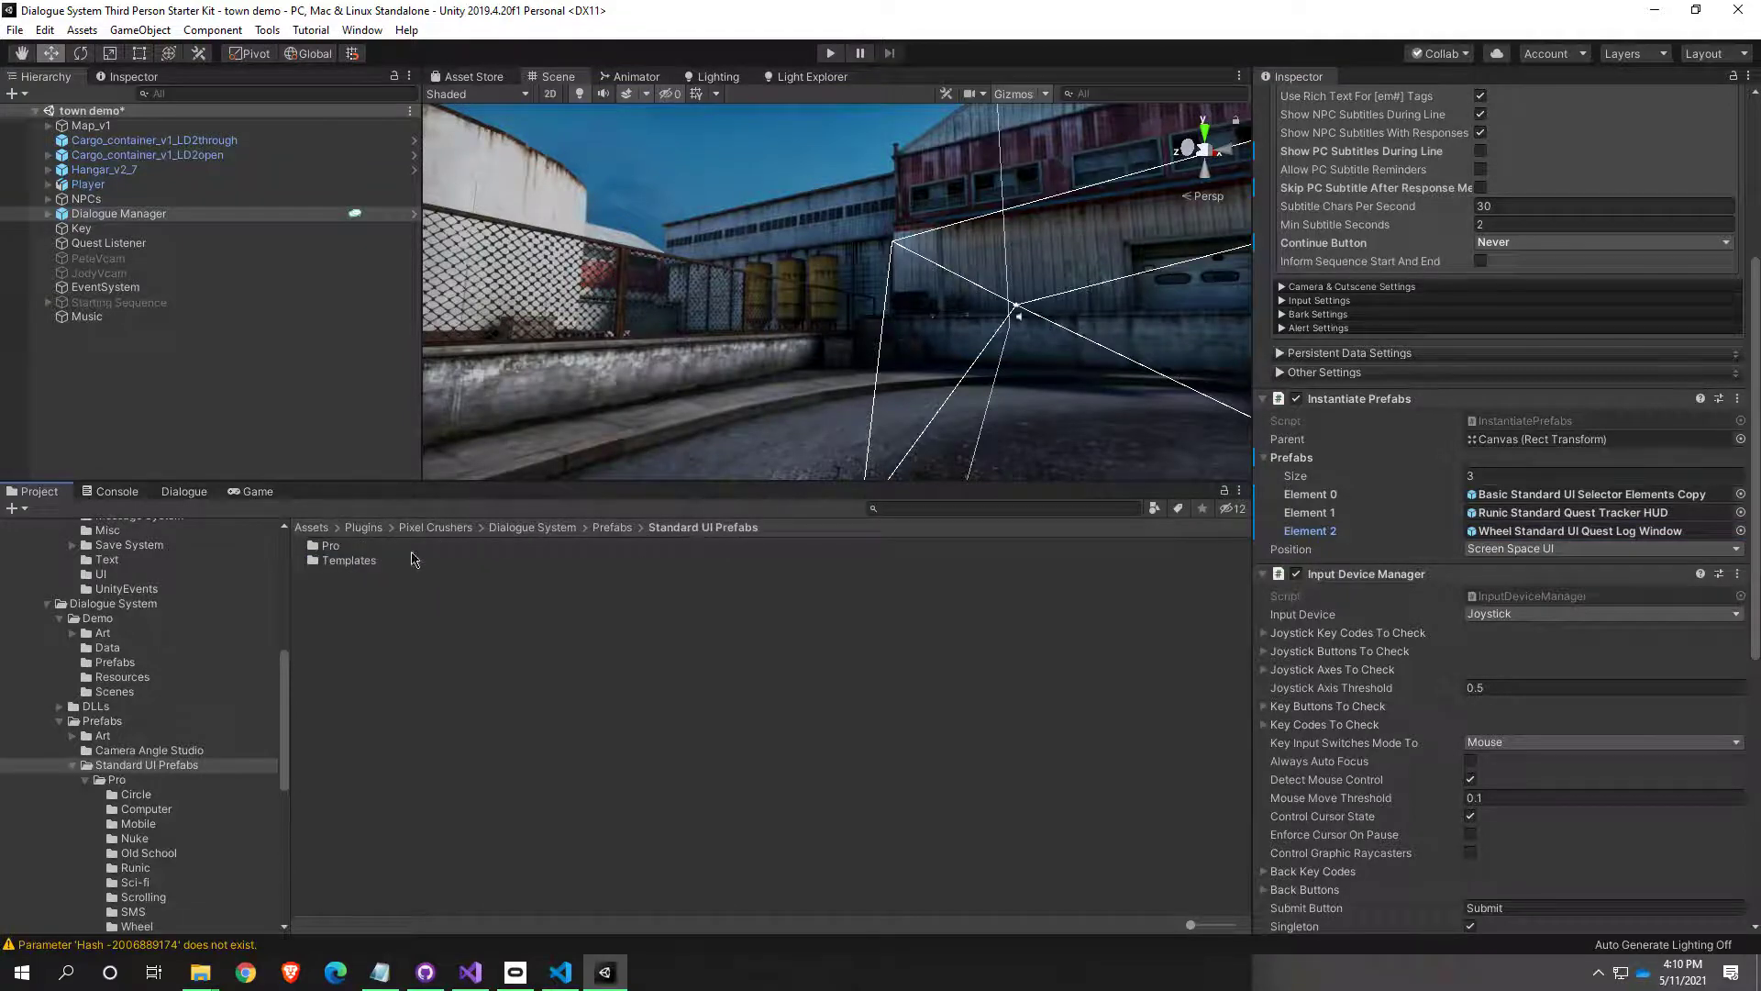
pyautogui.doubleClick(339, 559)
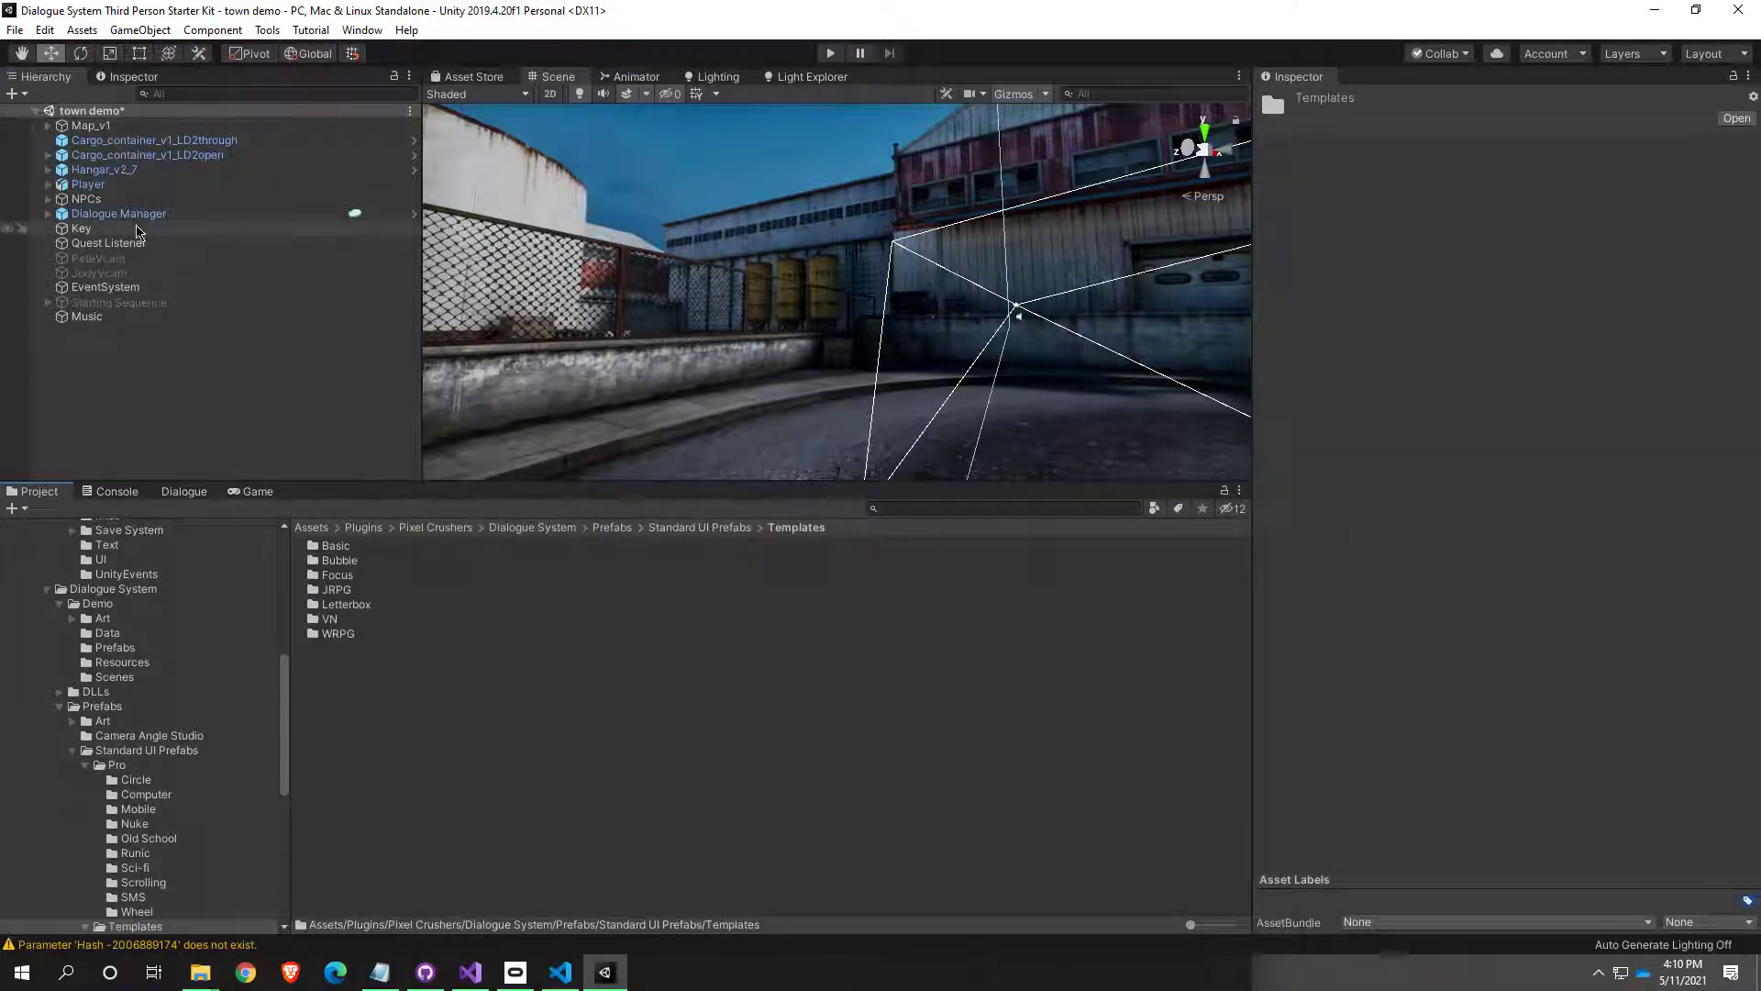
pyautogui.click(170, 214)
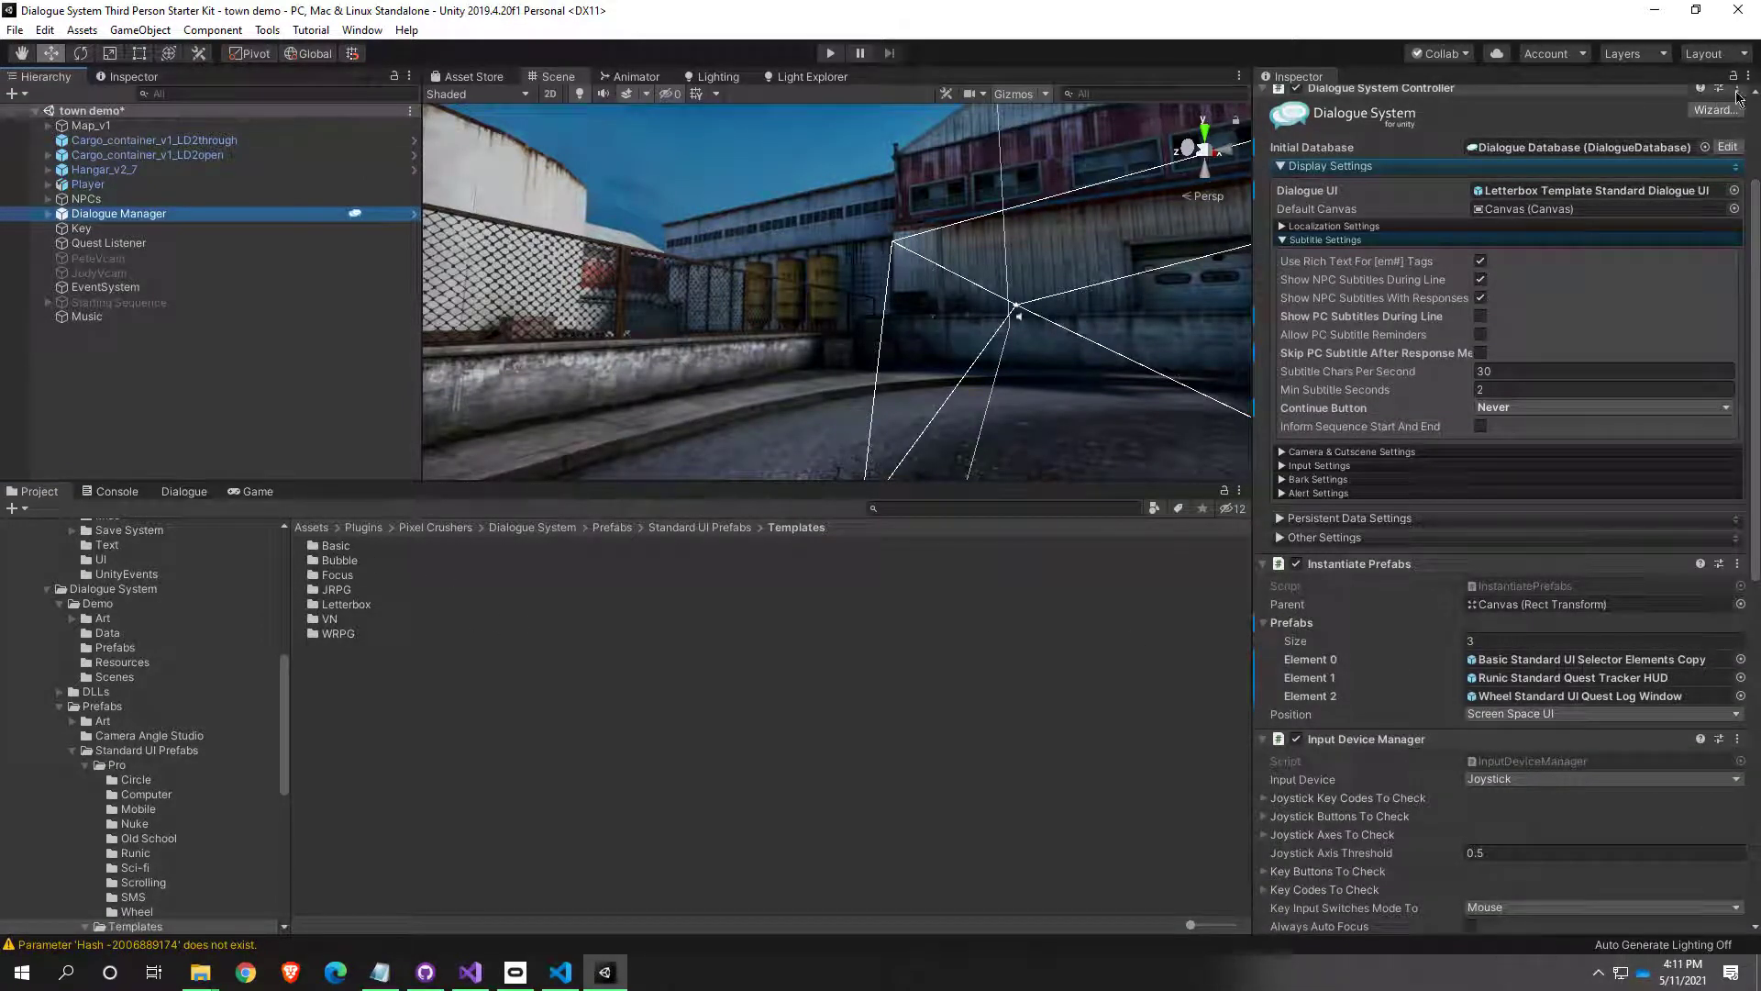
pyautogui.click(1734, 76)
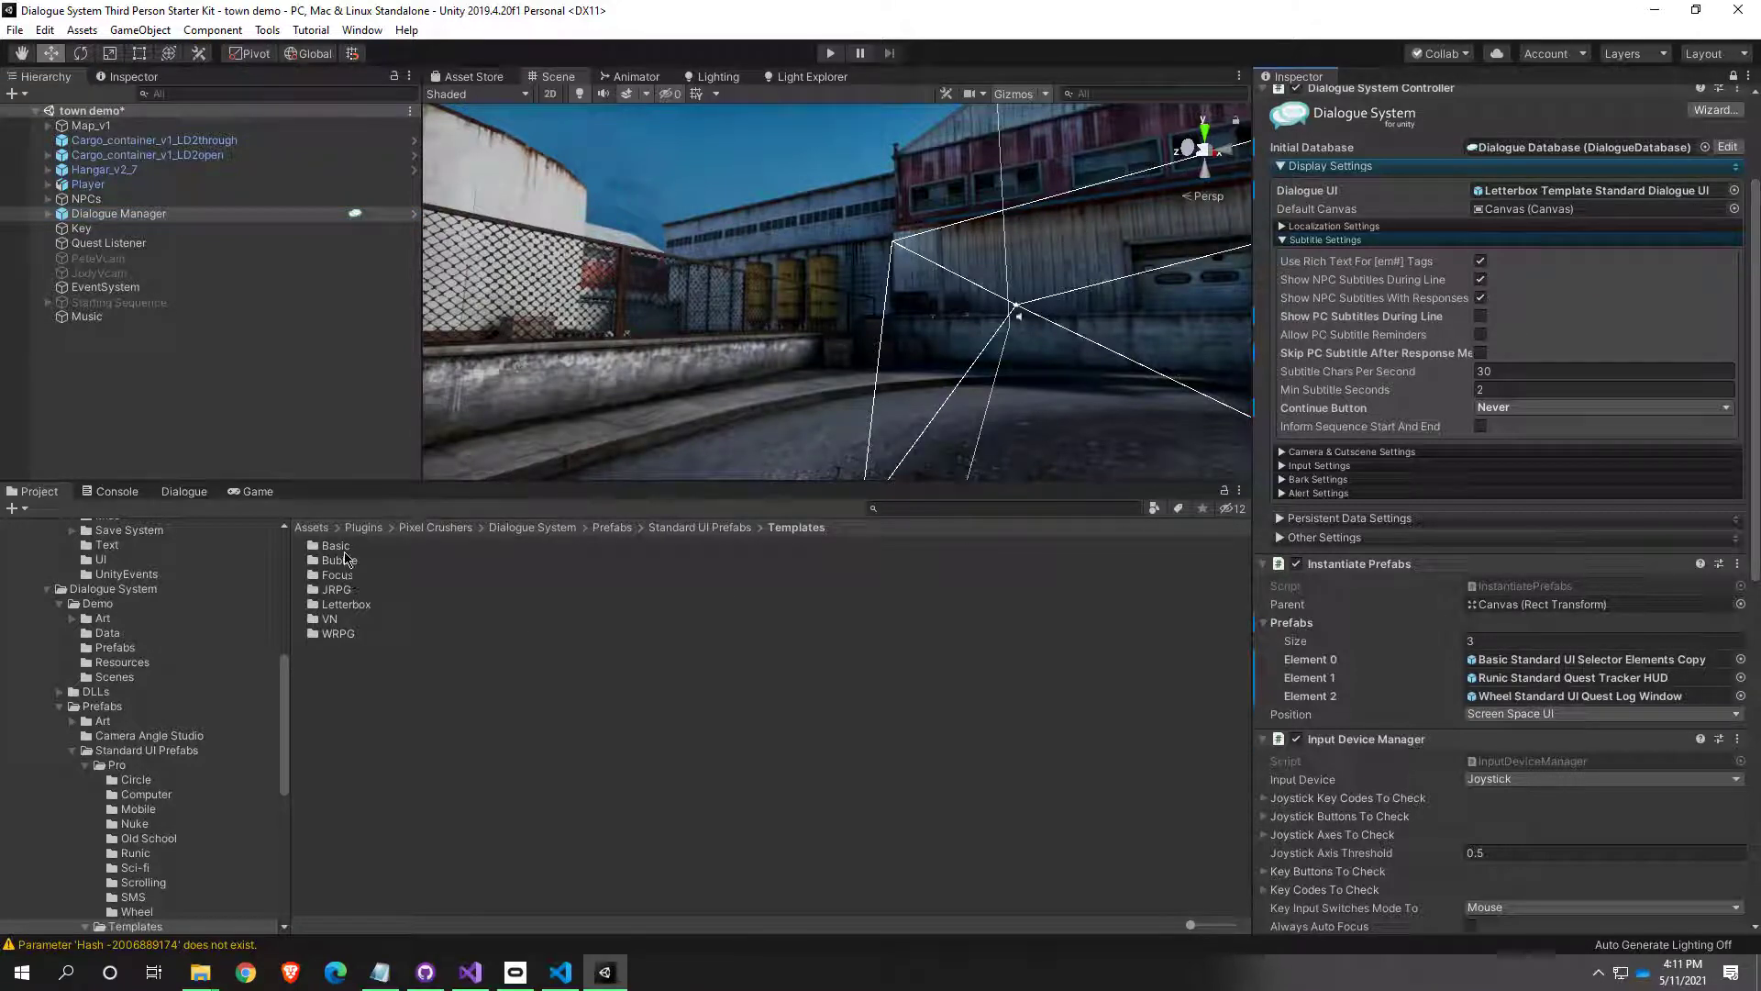
pyautogui.doubleClick(338, 546)
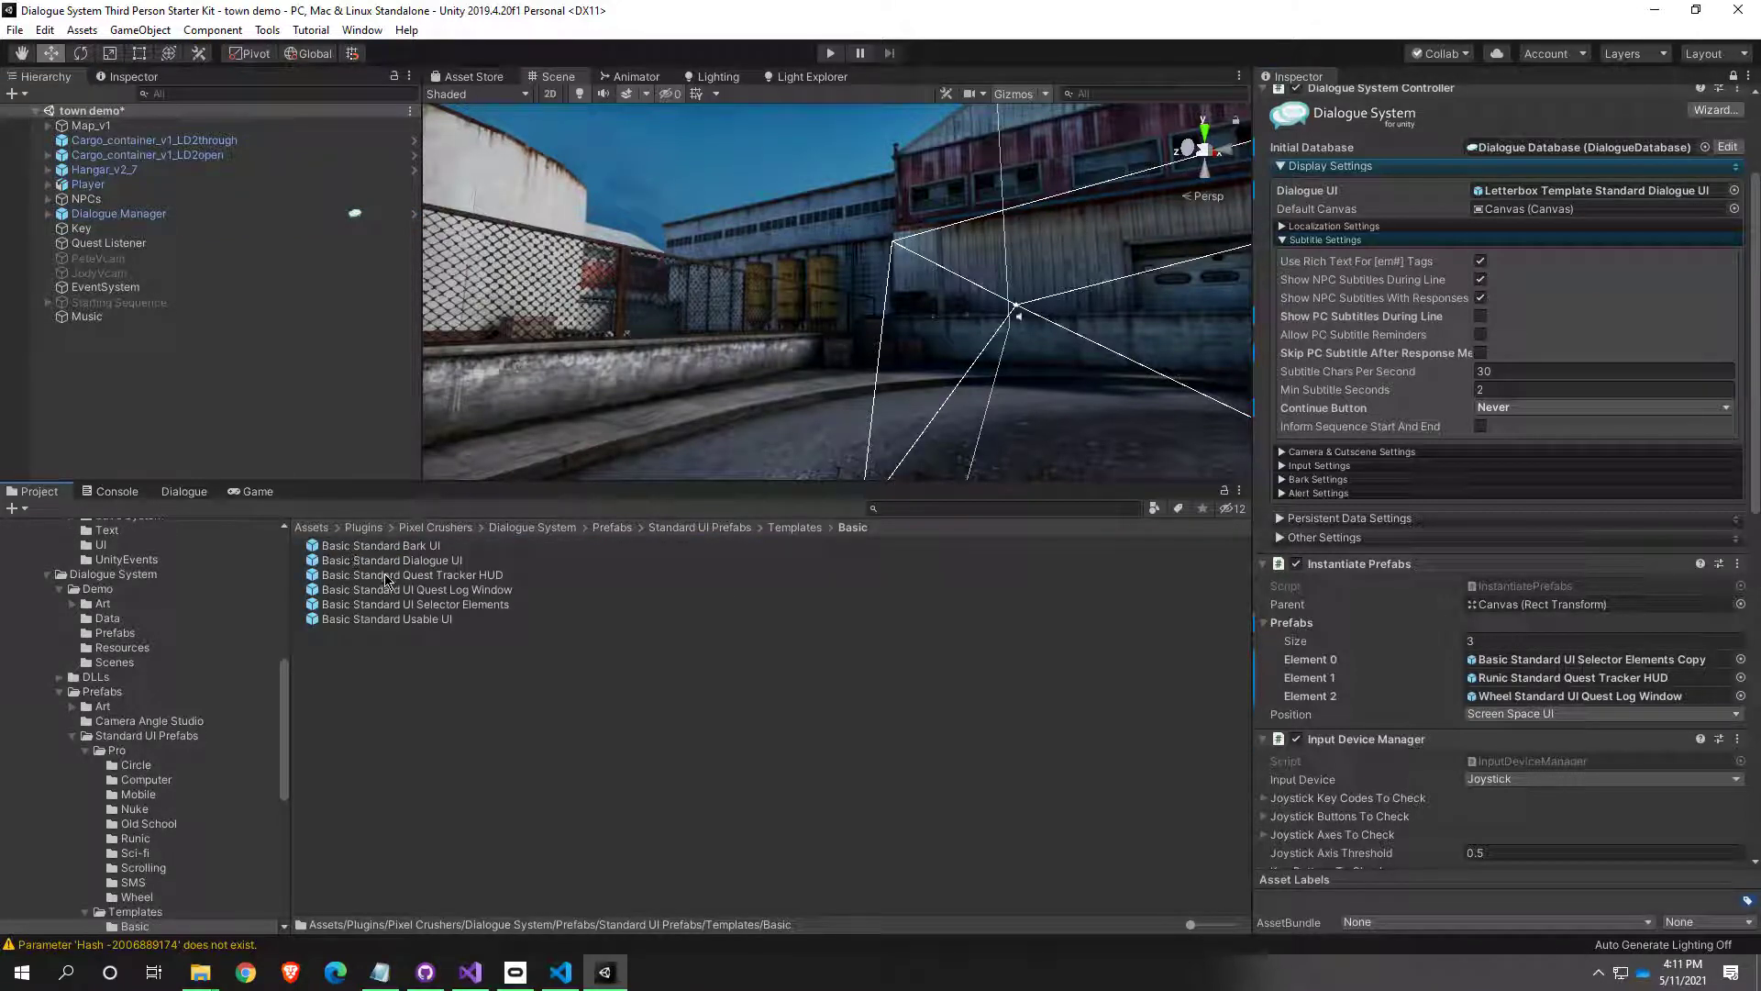
pyautogui.click(443, 593)
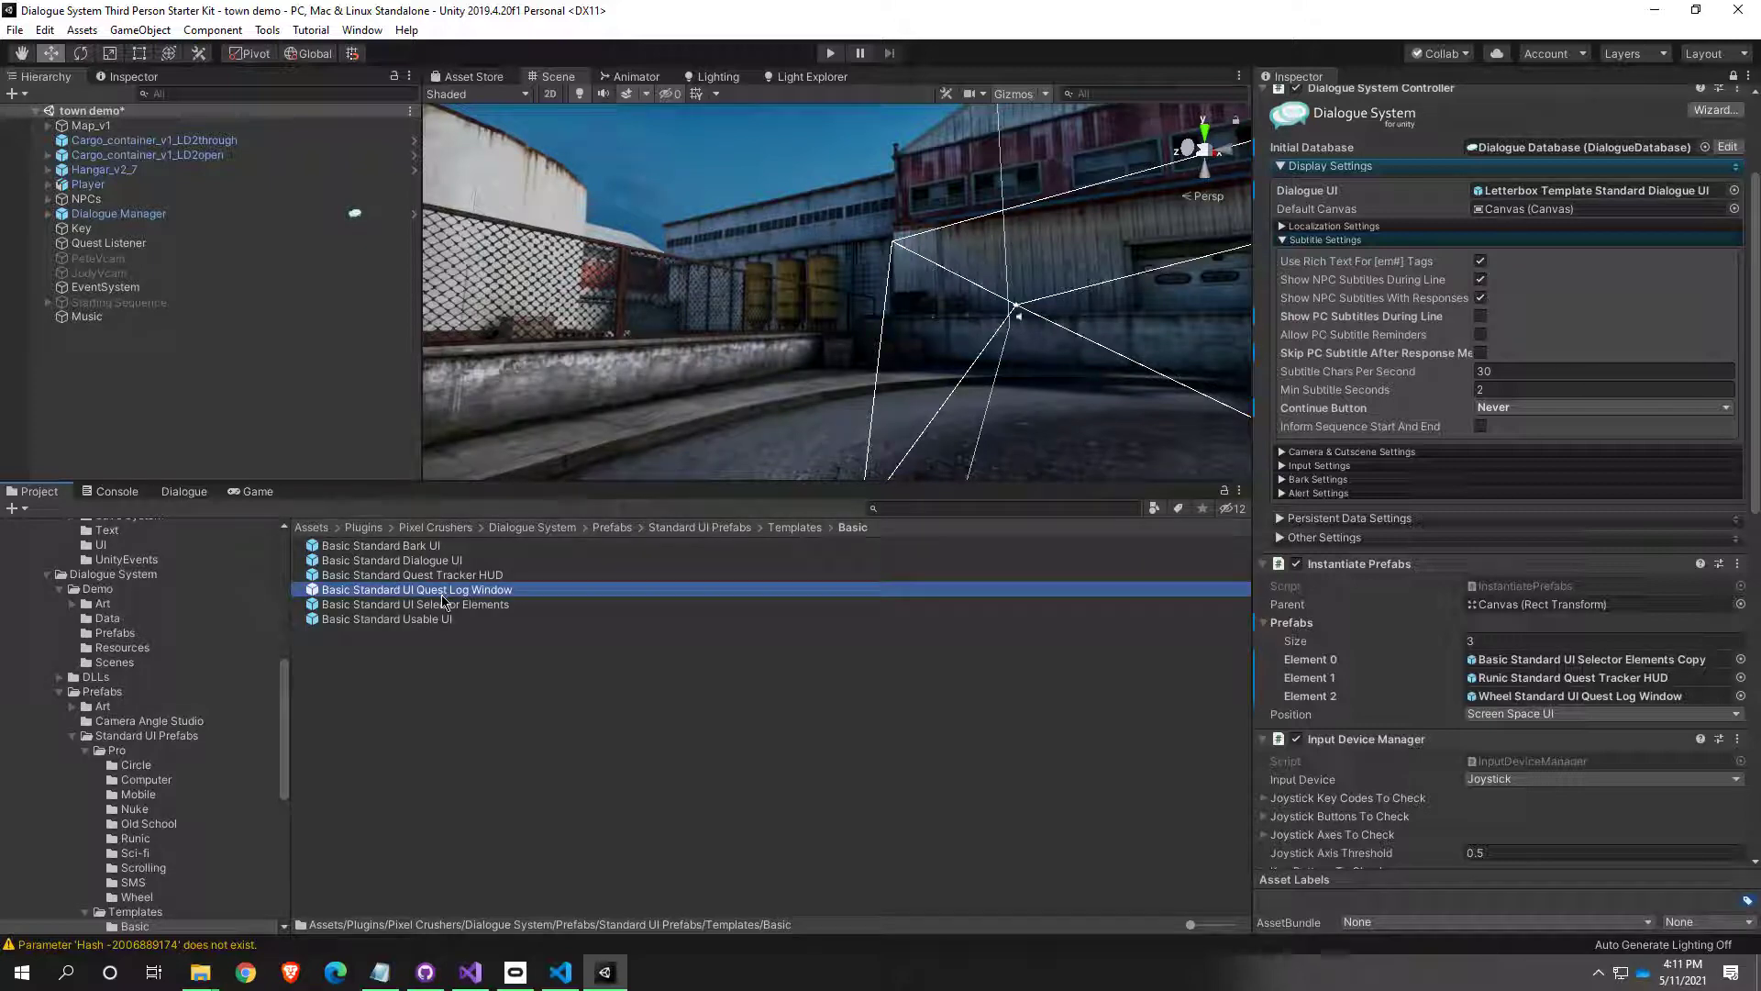
pyautogui.moveTo(967, 641); pyautogui.dragTo(1604, 694)
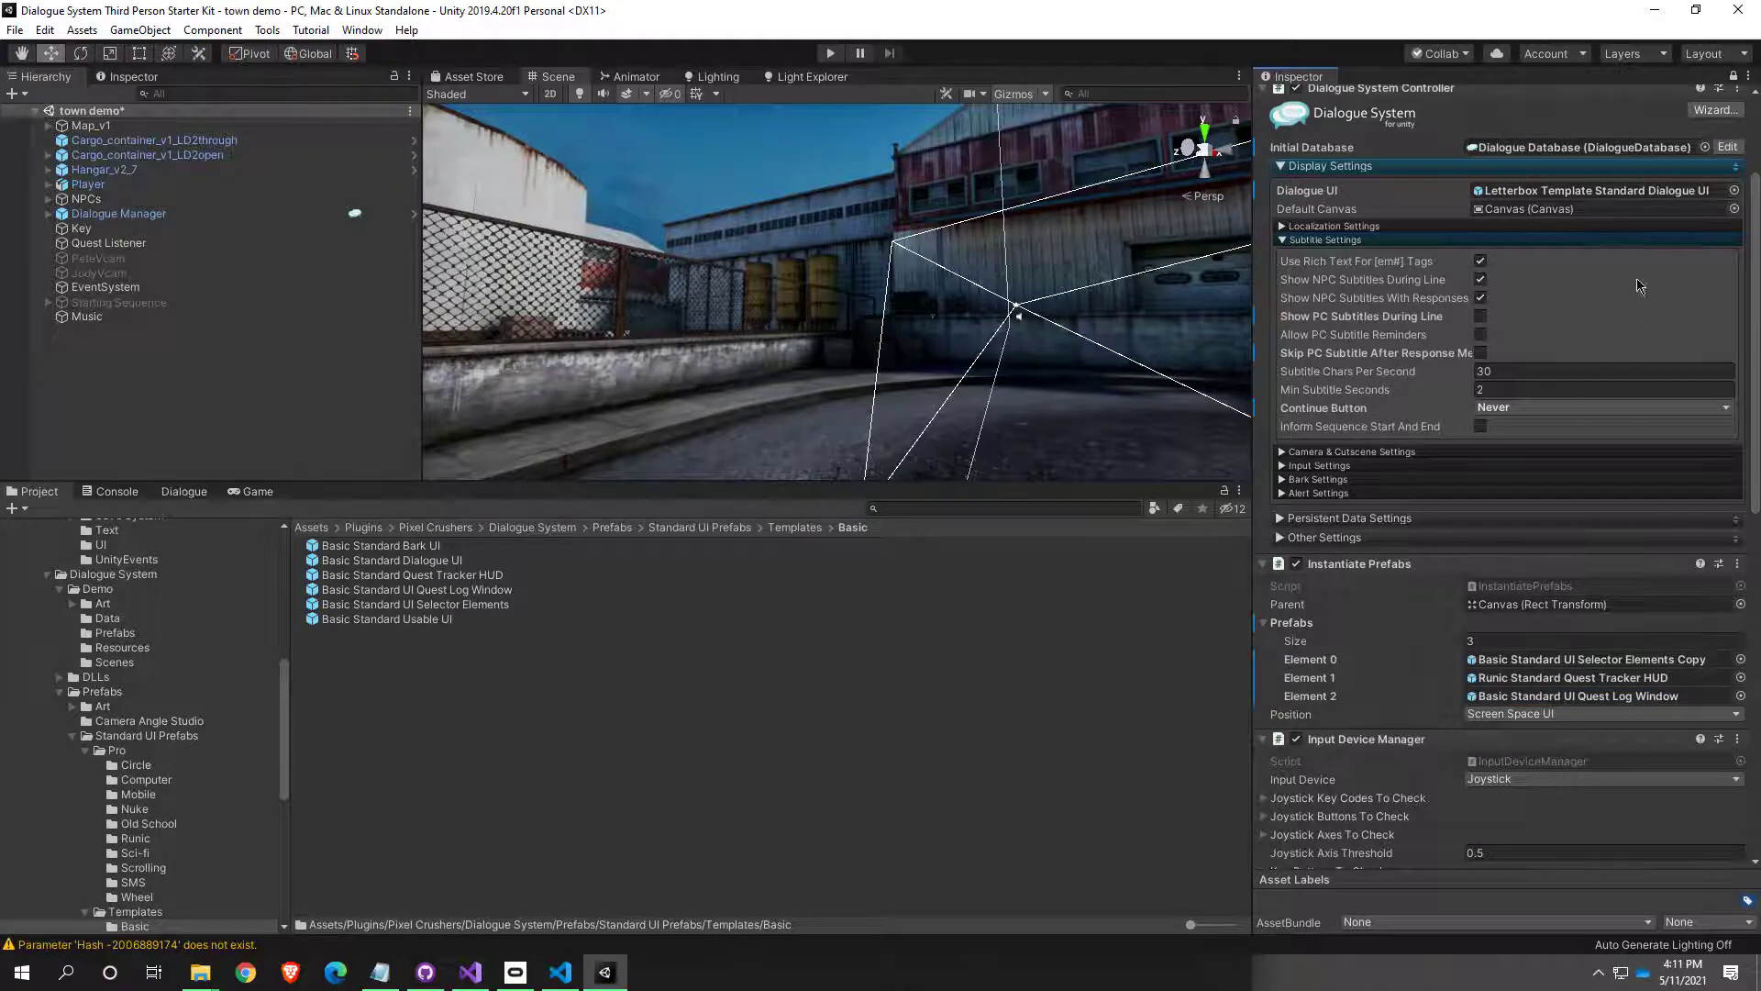
pyautogui.scroll(3, 1640, 286)
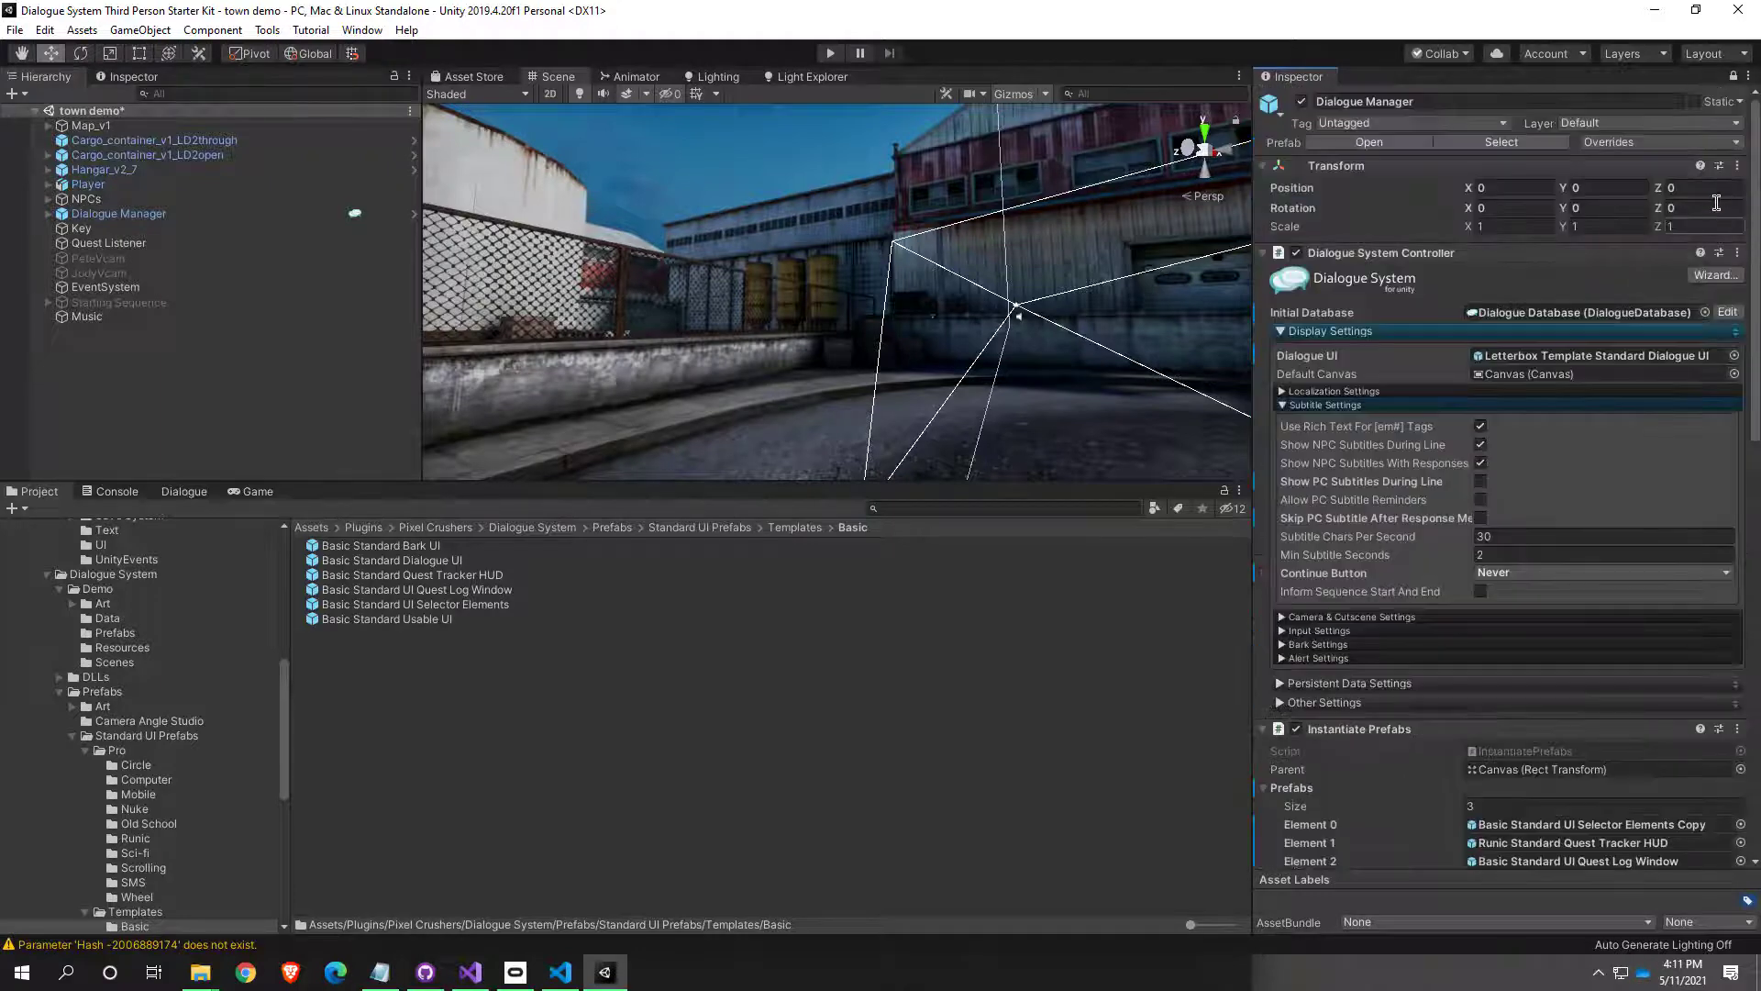
pyautogui.click(1734, 78)
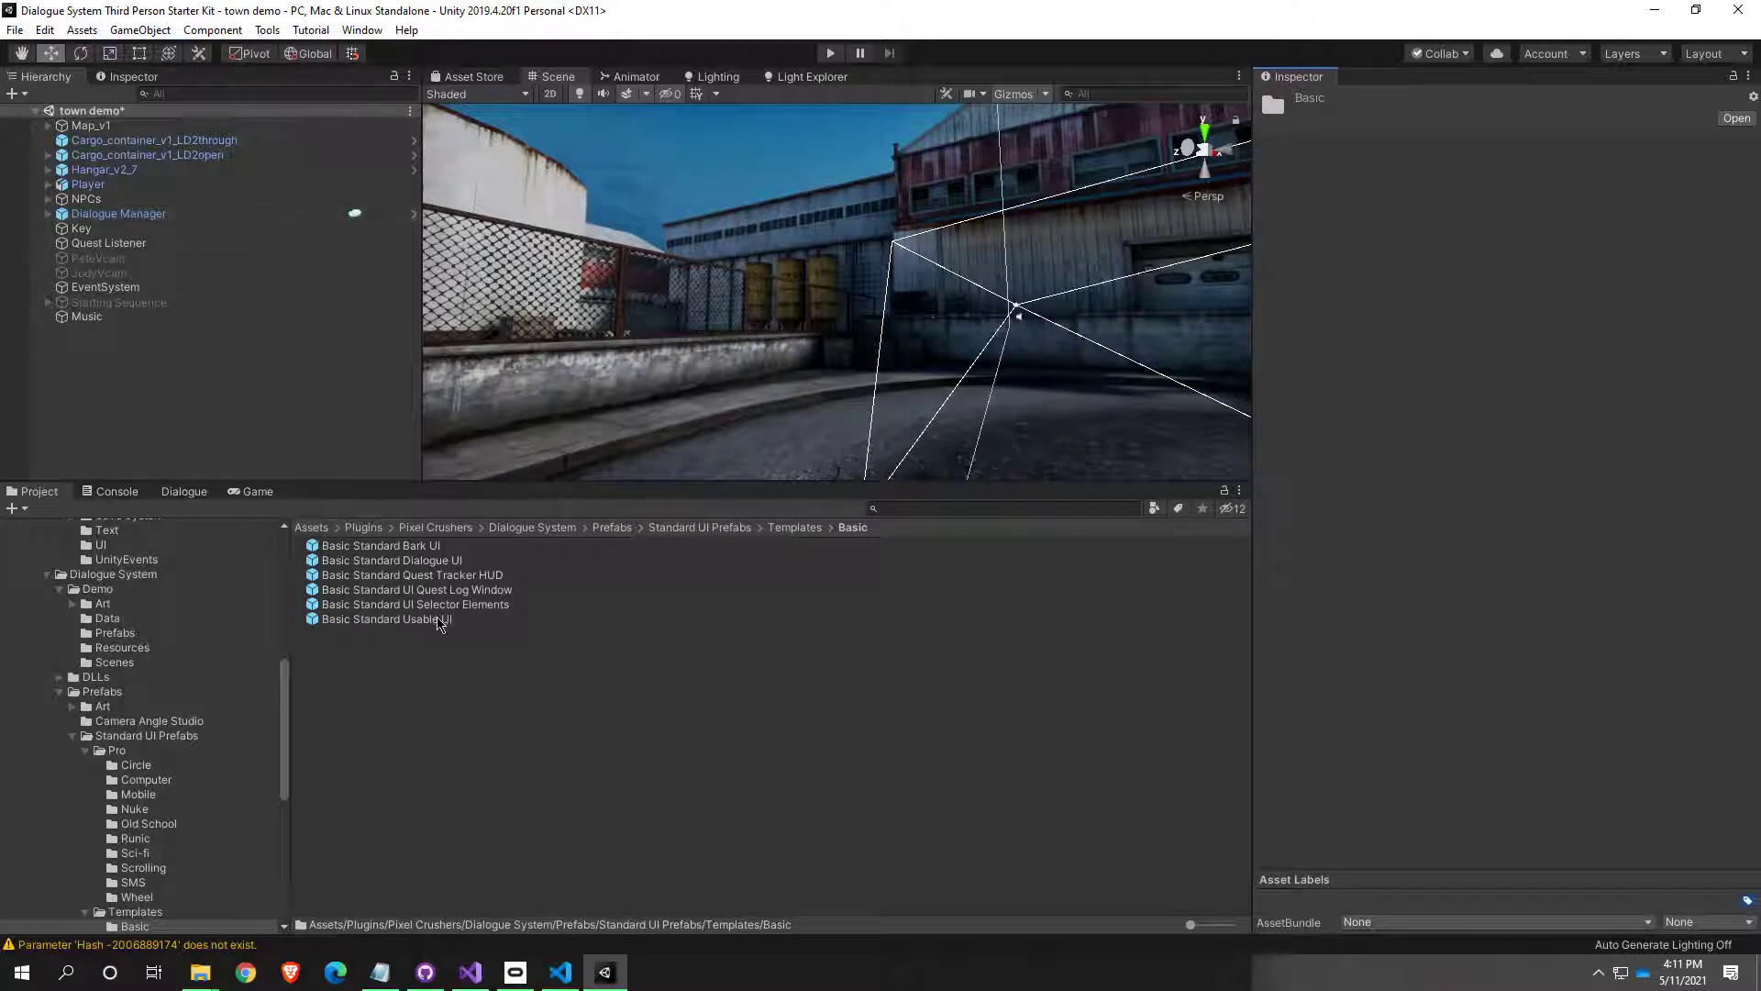
# Step: Open the Basic Standard UI Quest Log Window prefab for editing and show it in 2D with the Rect tool
pyautogui.click(435, 620)
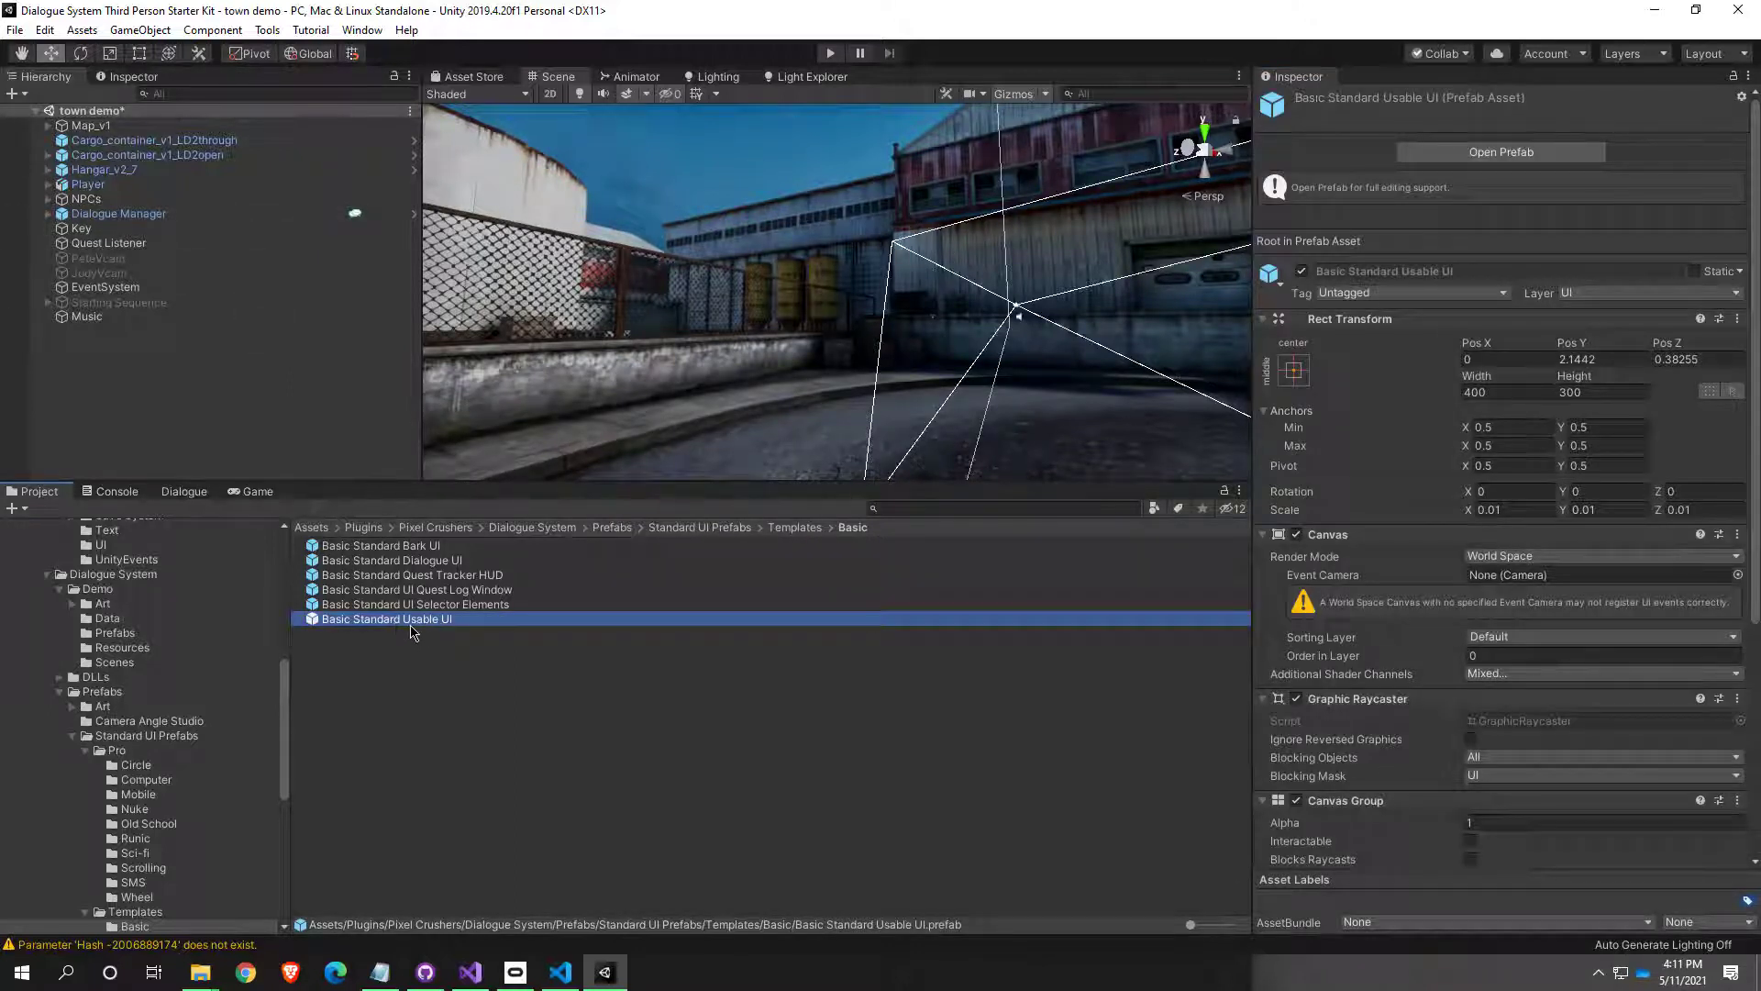
pyautogui.click(412, 603)
pyautogui.doubleClick(412, 590)
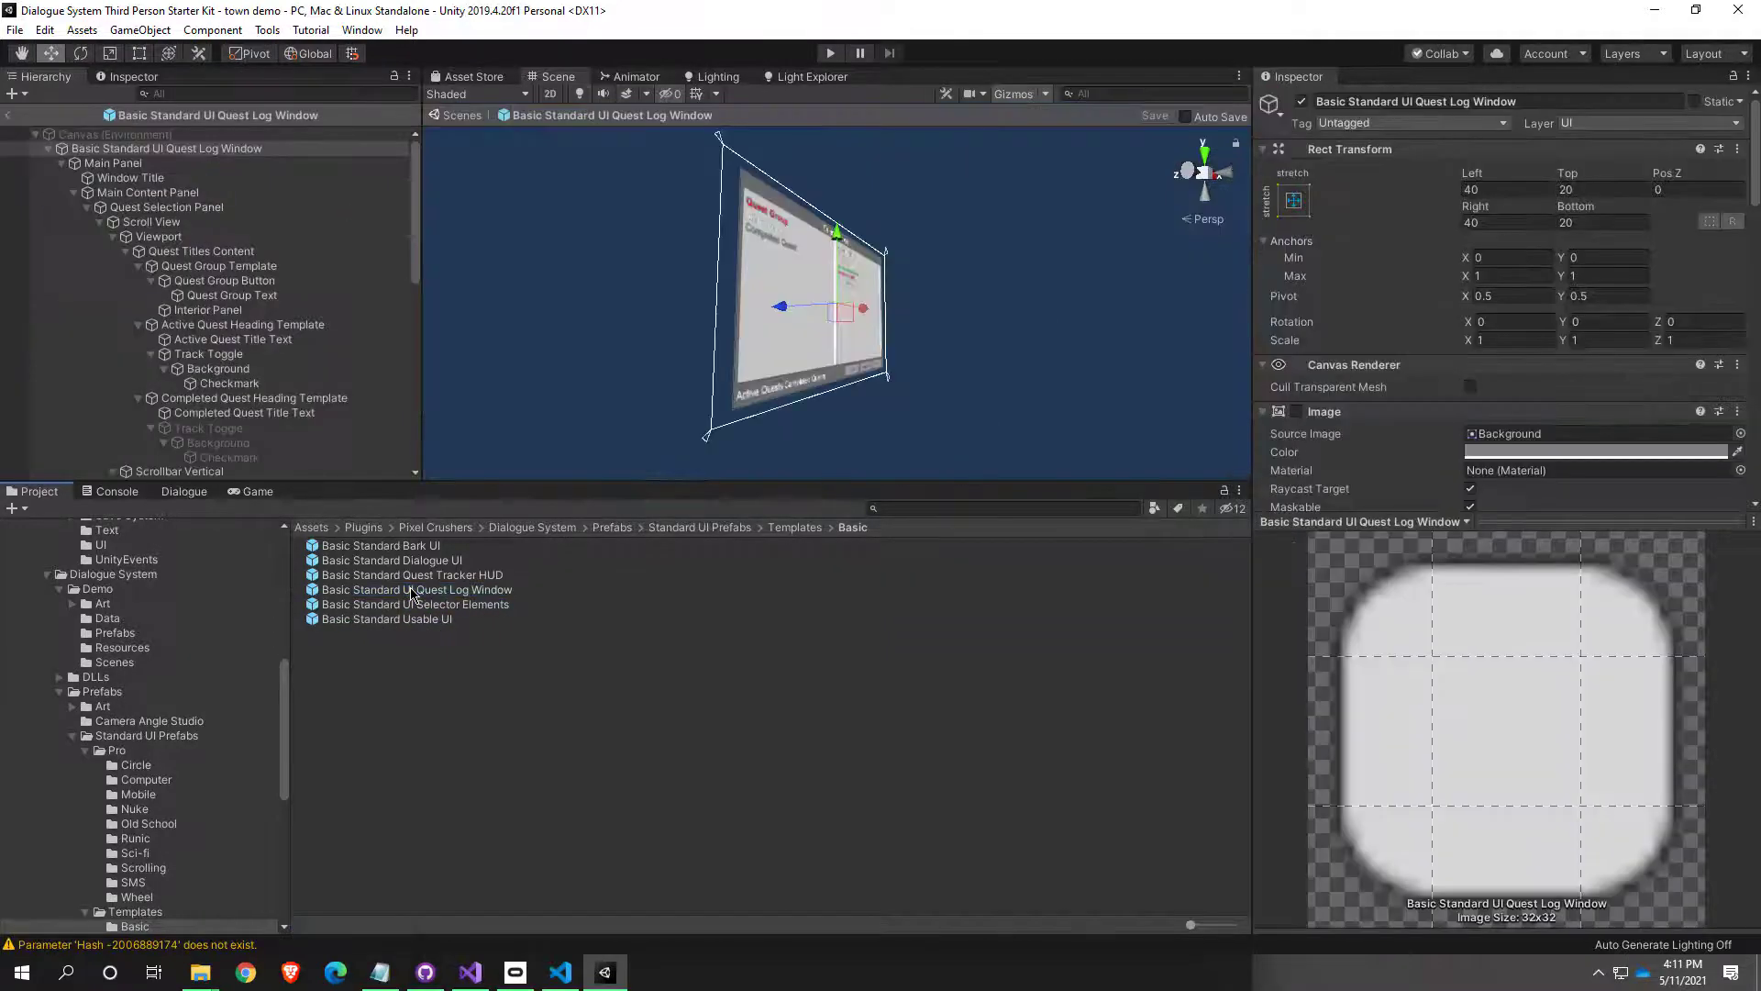
pyautogui.click(549, 93)
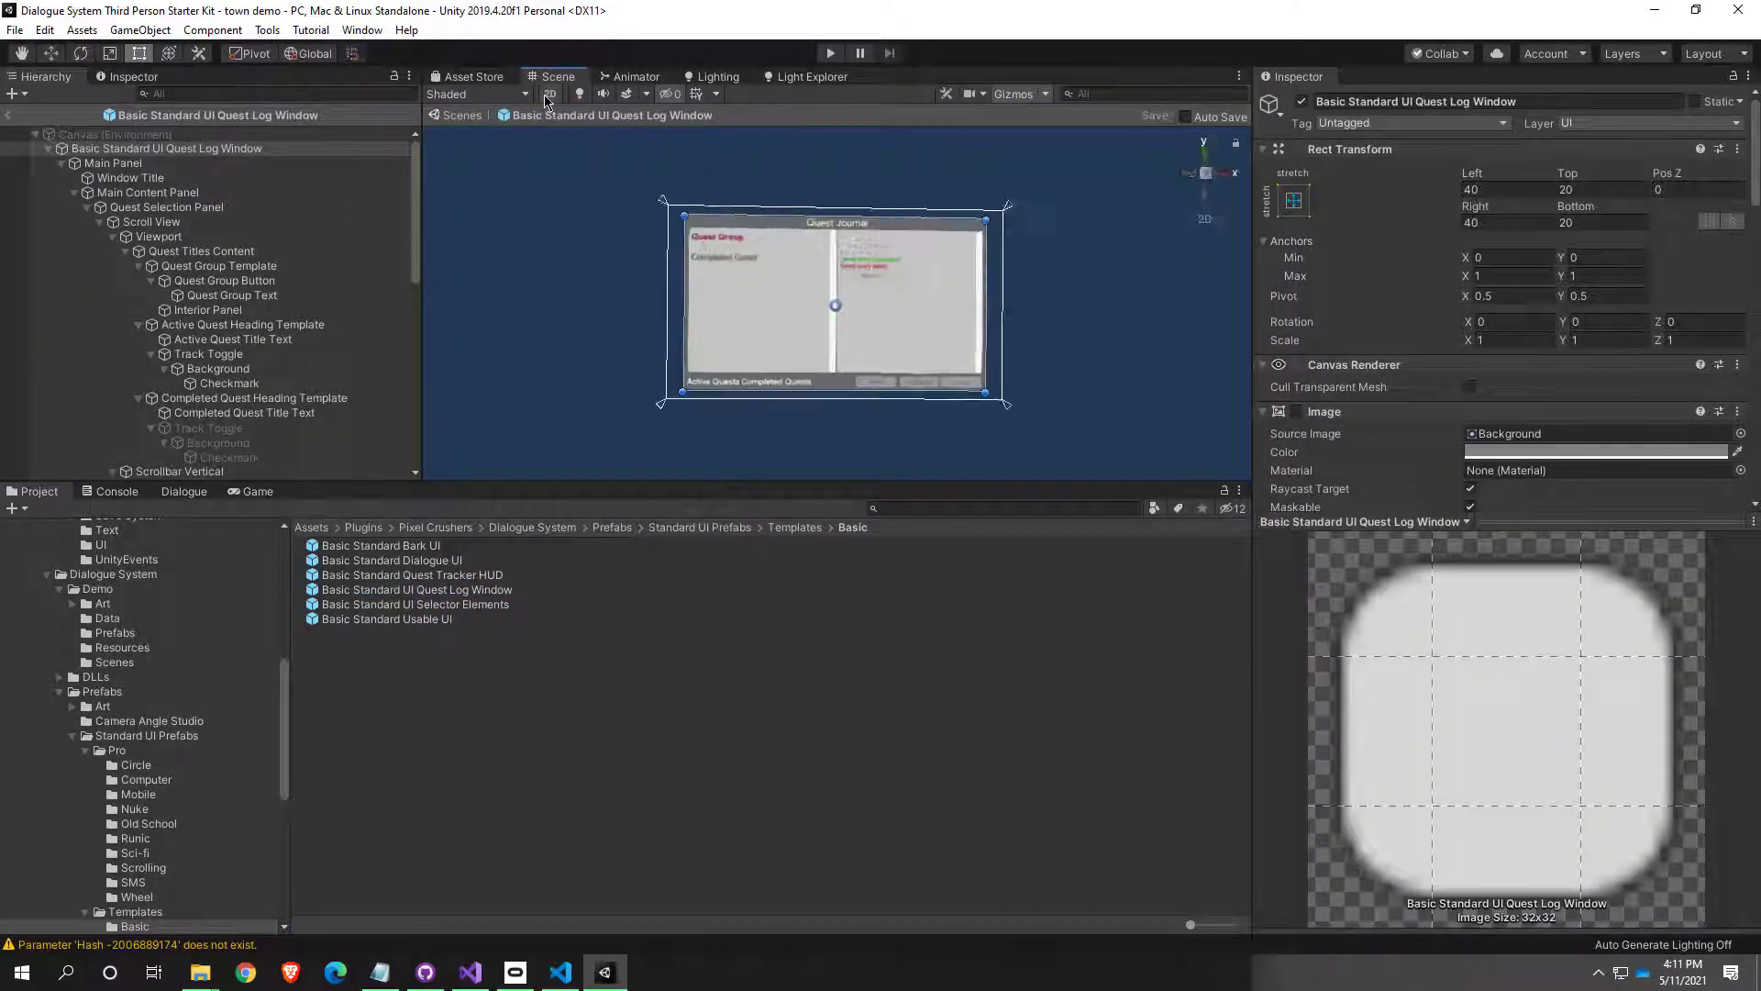
pyautogui.press('t')
# Step: Save a copy of the prefab as Basic Standard UI Quest Log Window Copy.prefab in the Assets/Prefabs folder
pyautogui.click(14, 30)
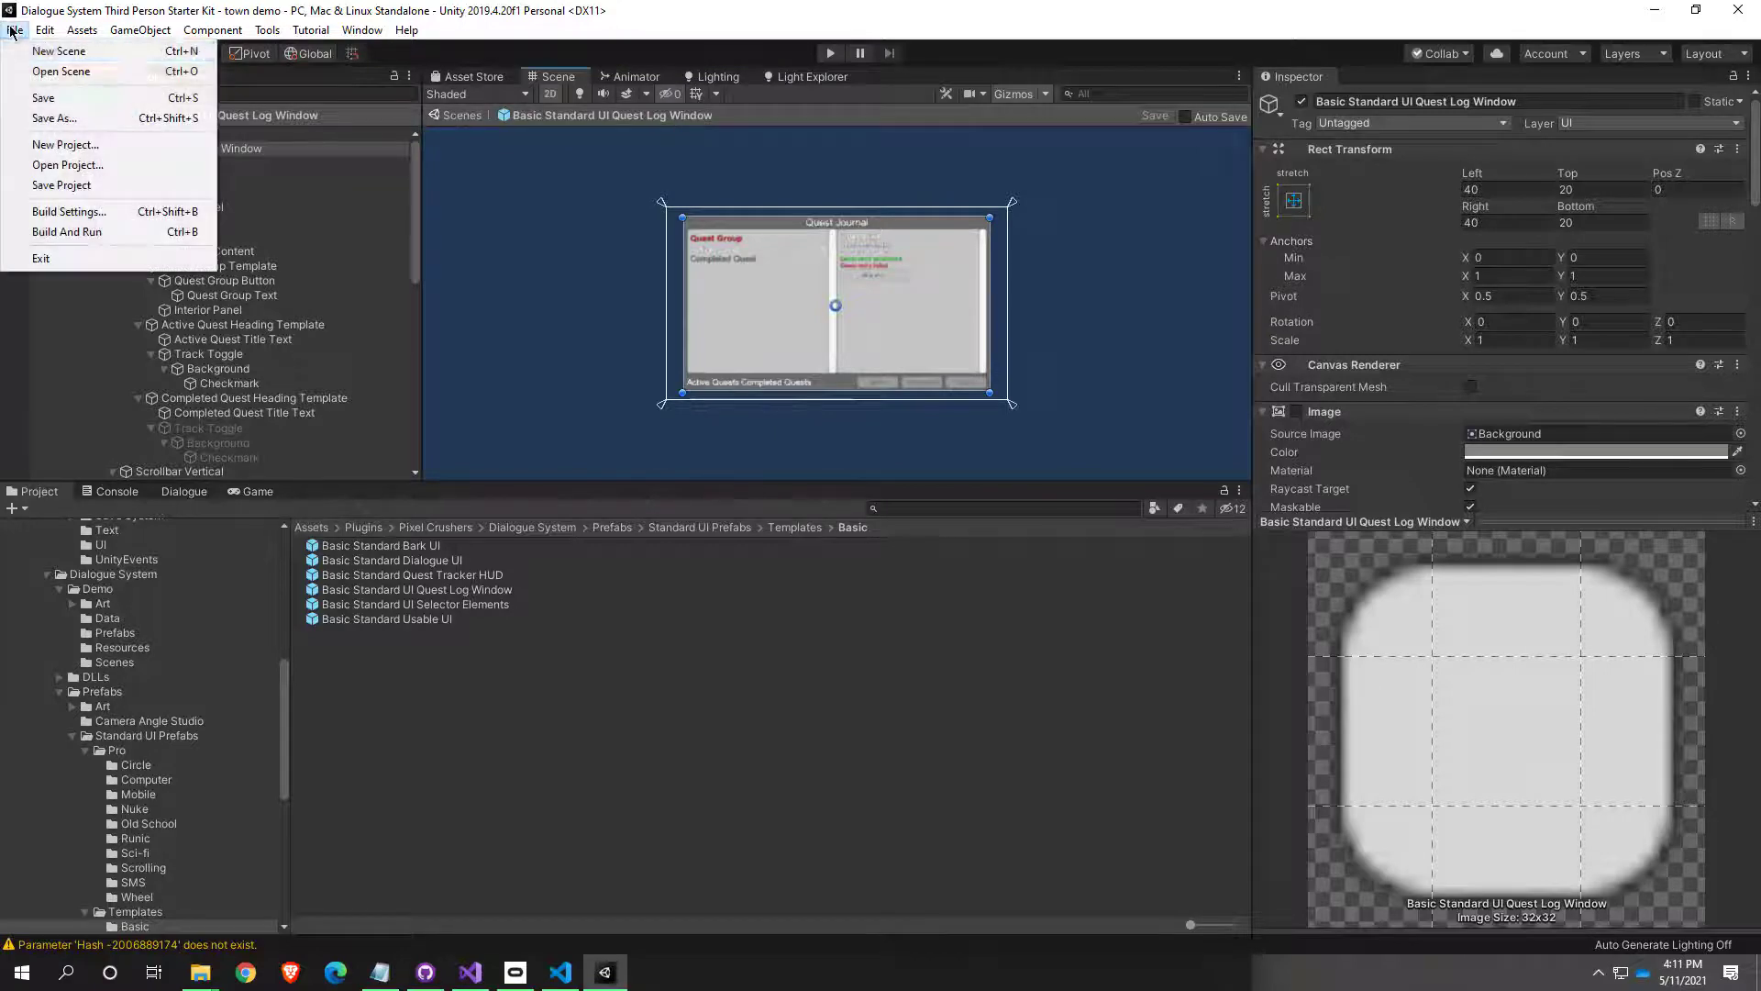
pyautogui.click(46, 120)
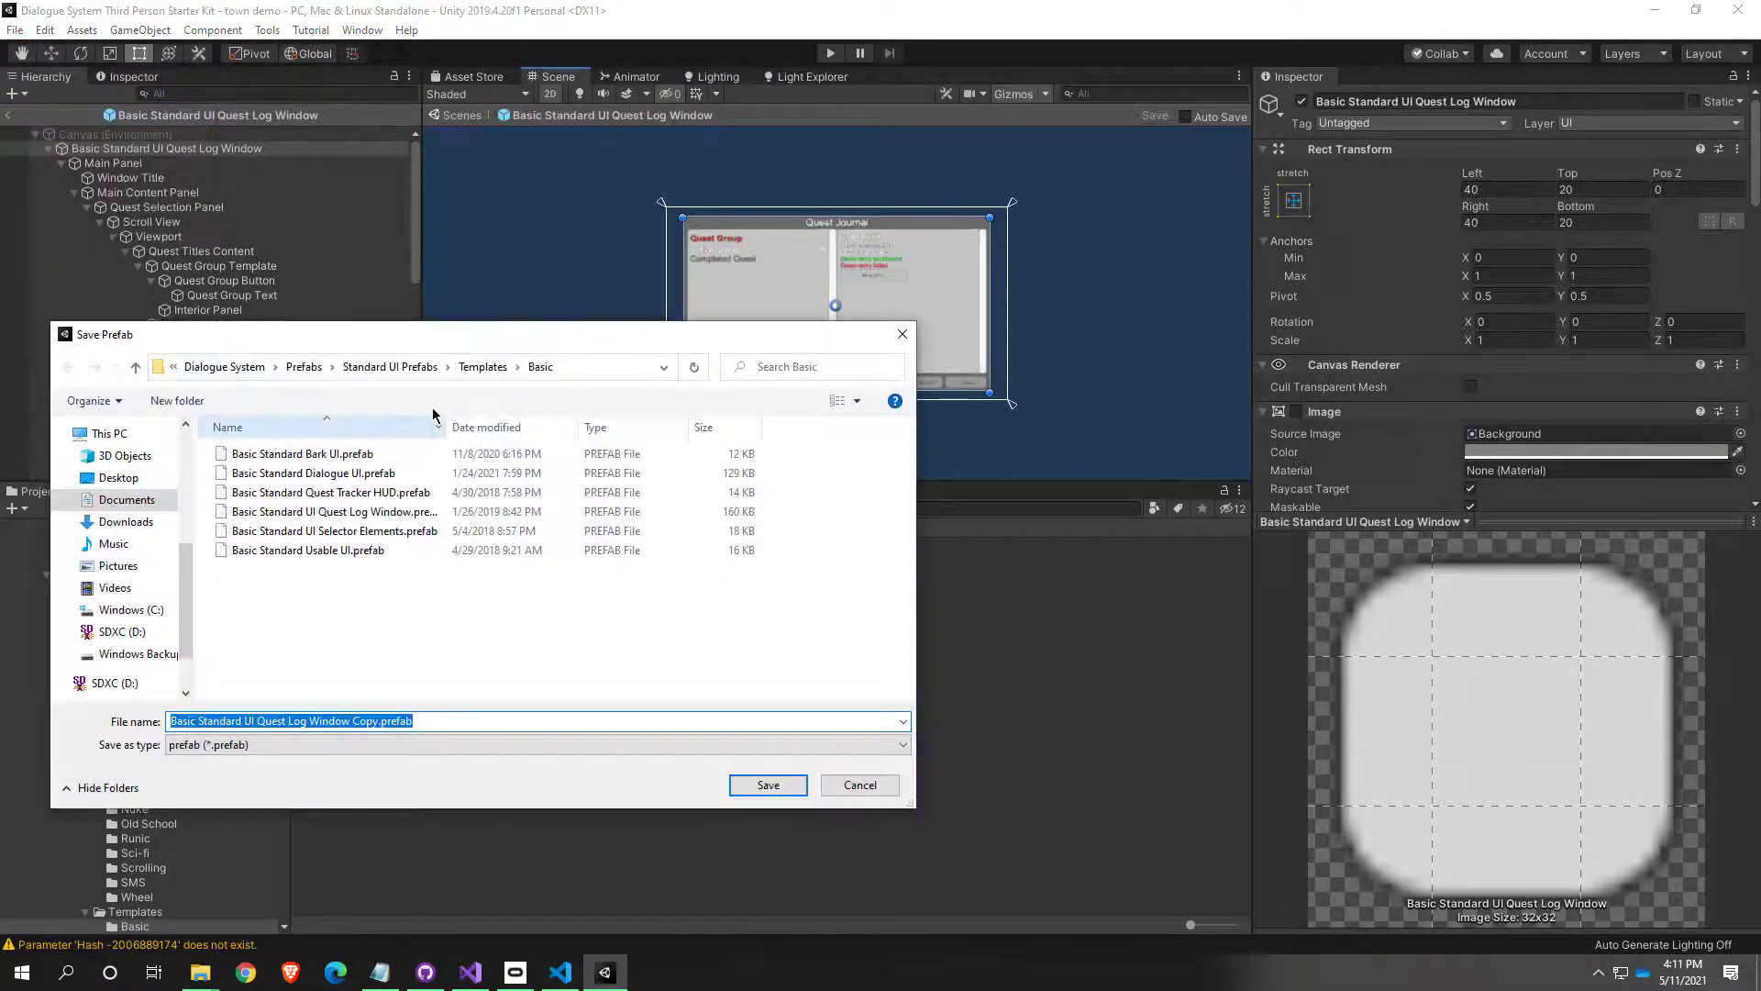
pyautogui.click(237, 368)
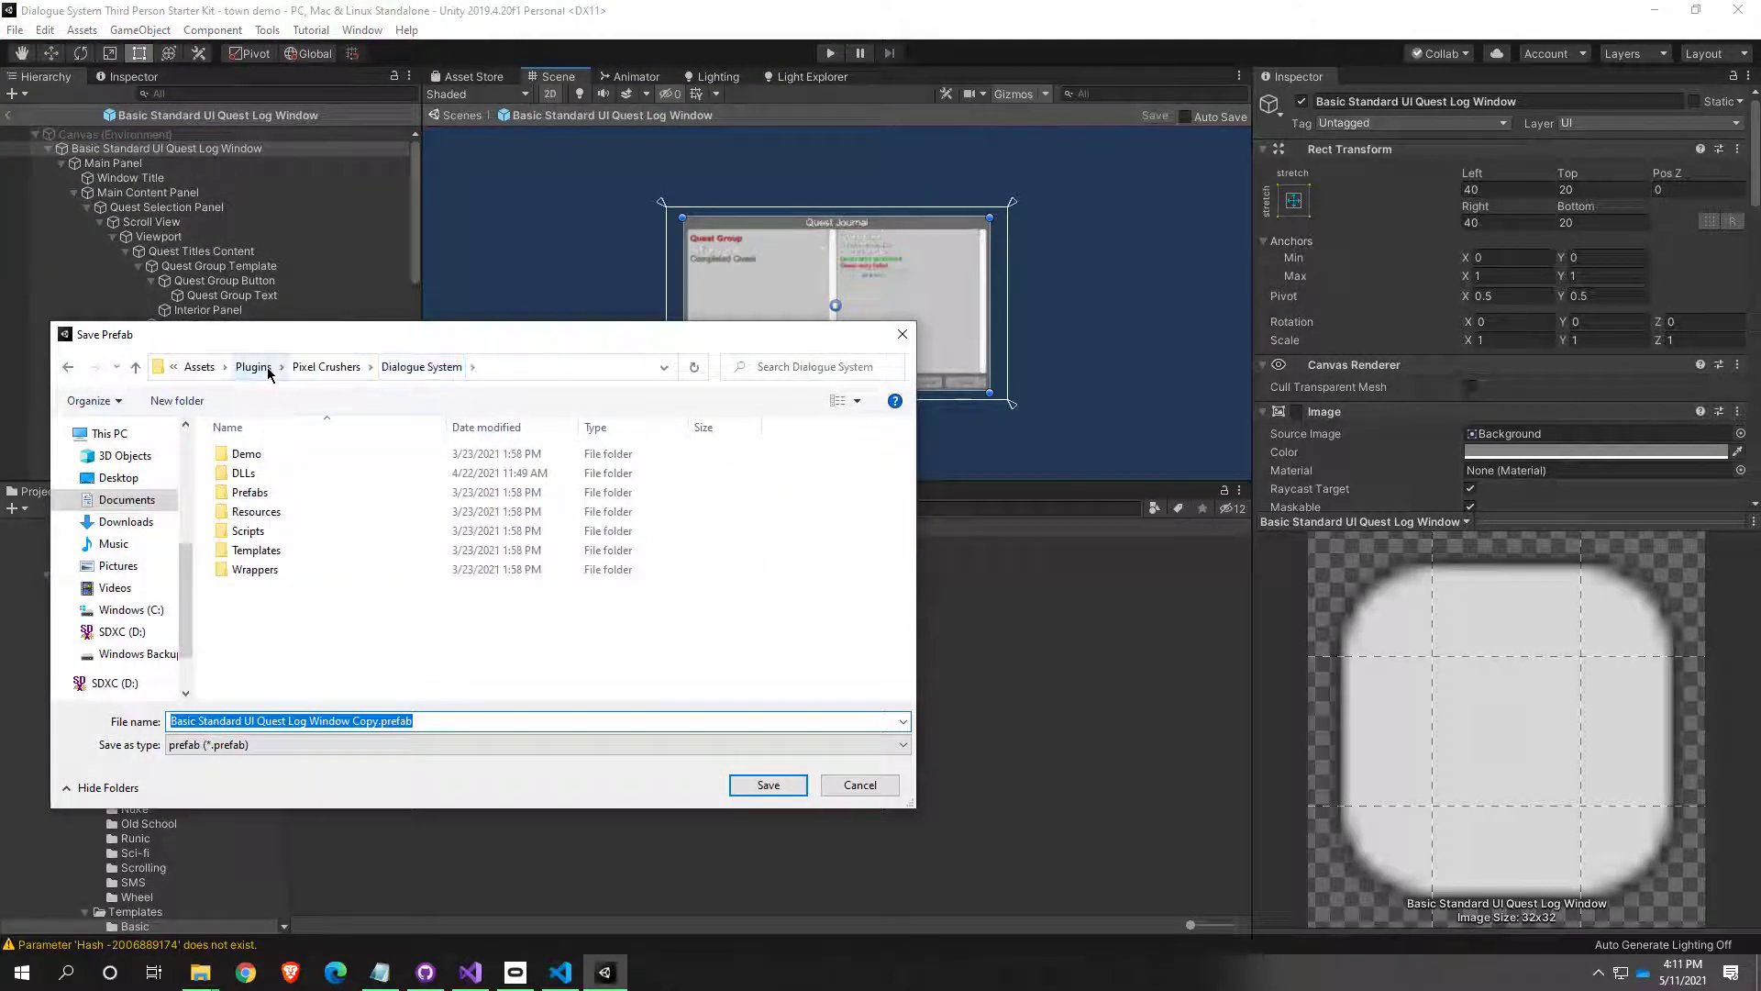
pyautogui.click(199, 366)
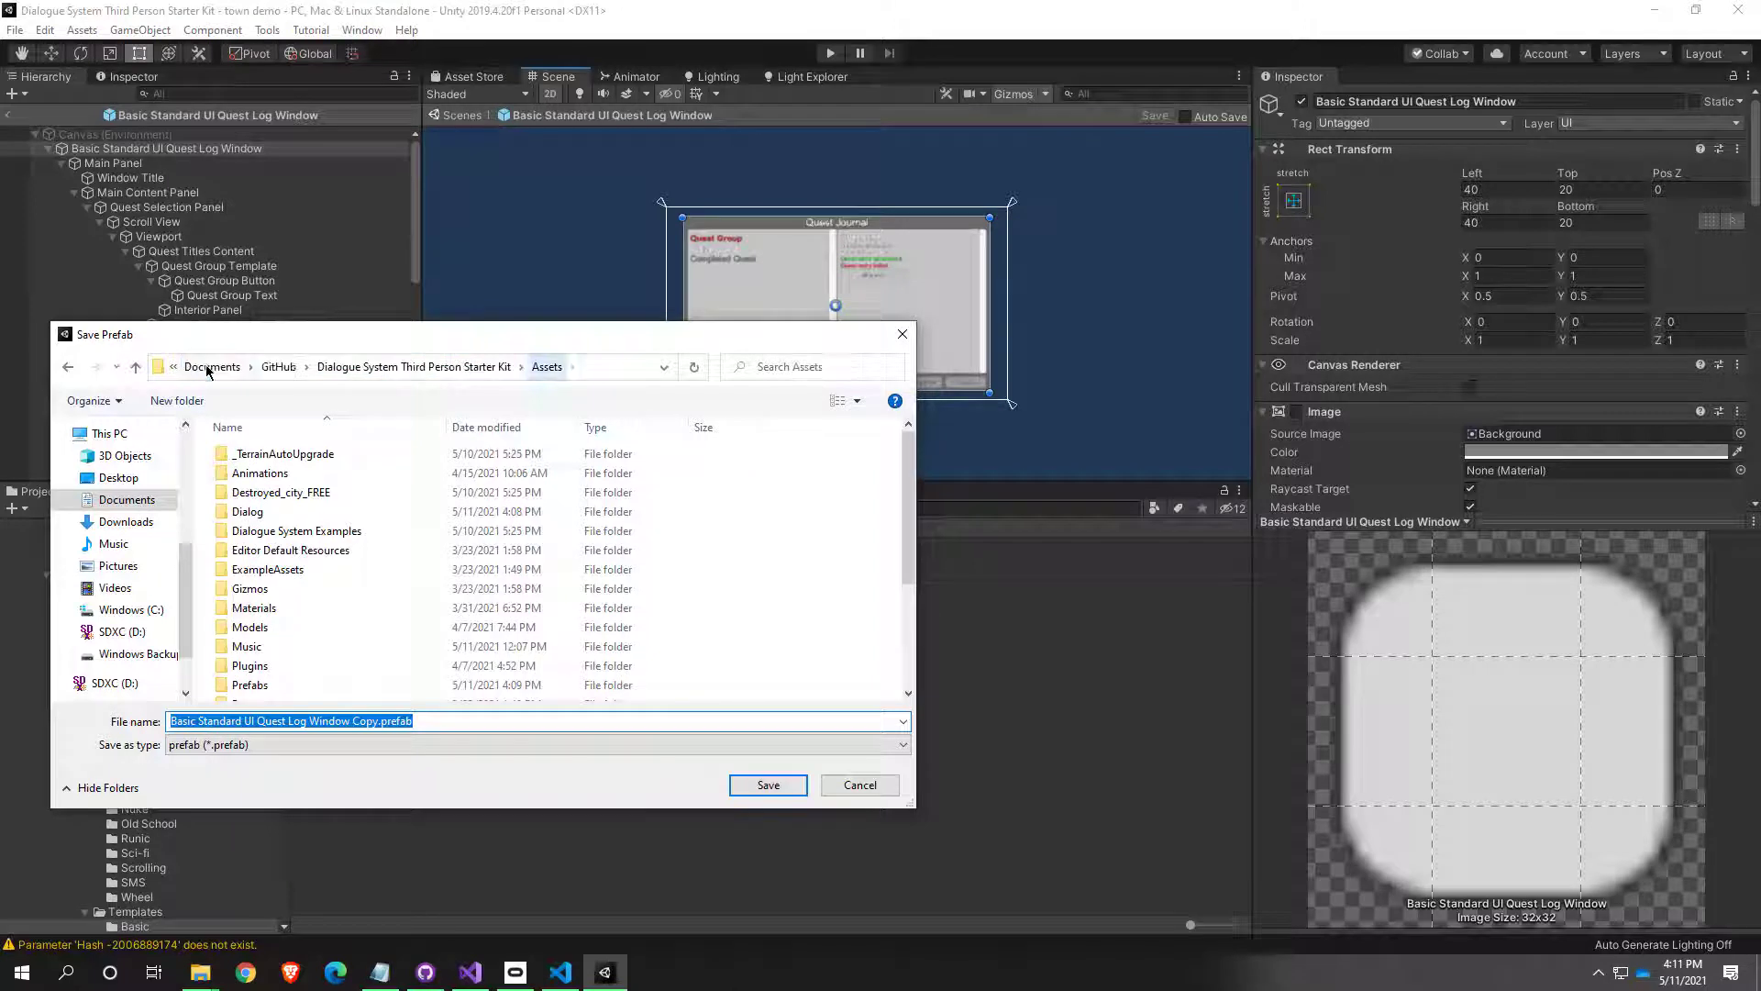
pyautogui.click(258, 685)
pyautogui.doubleClick(258, 684)
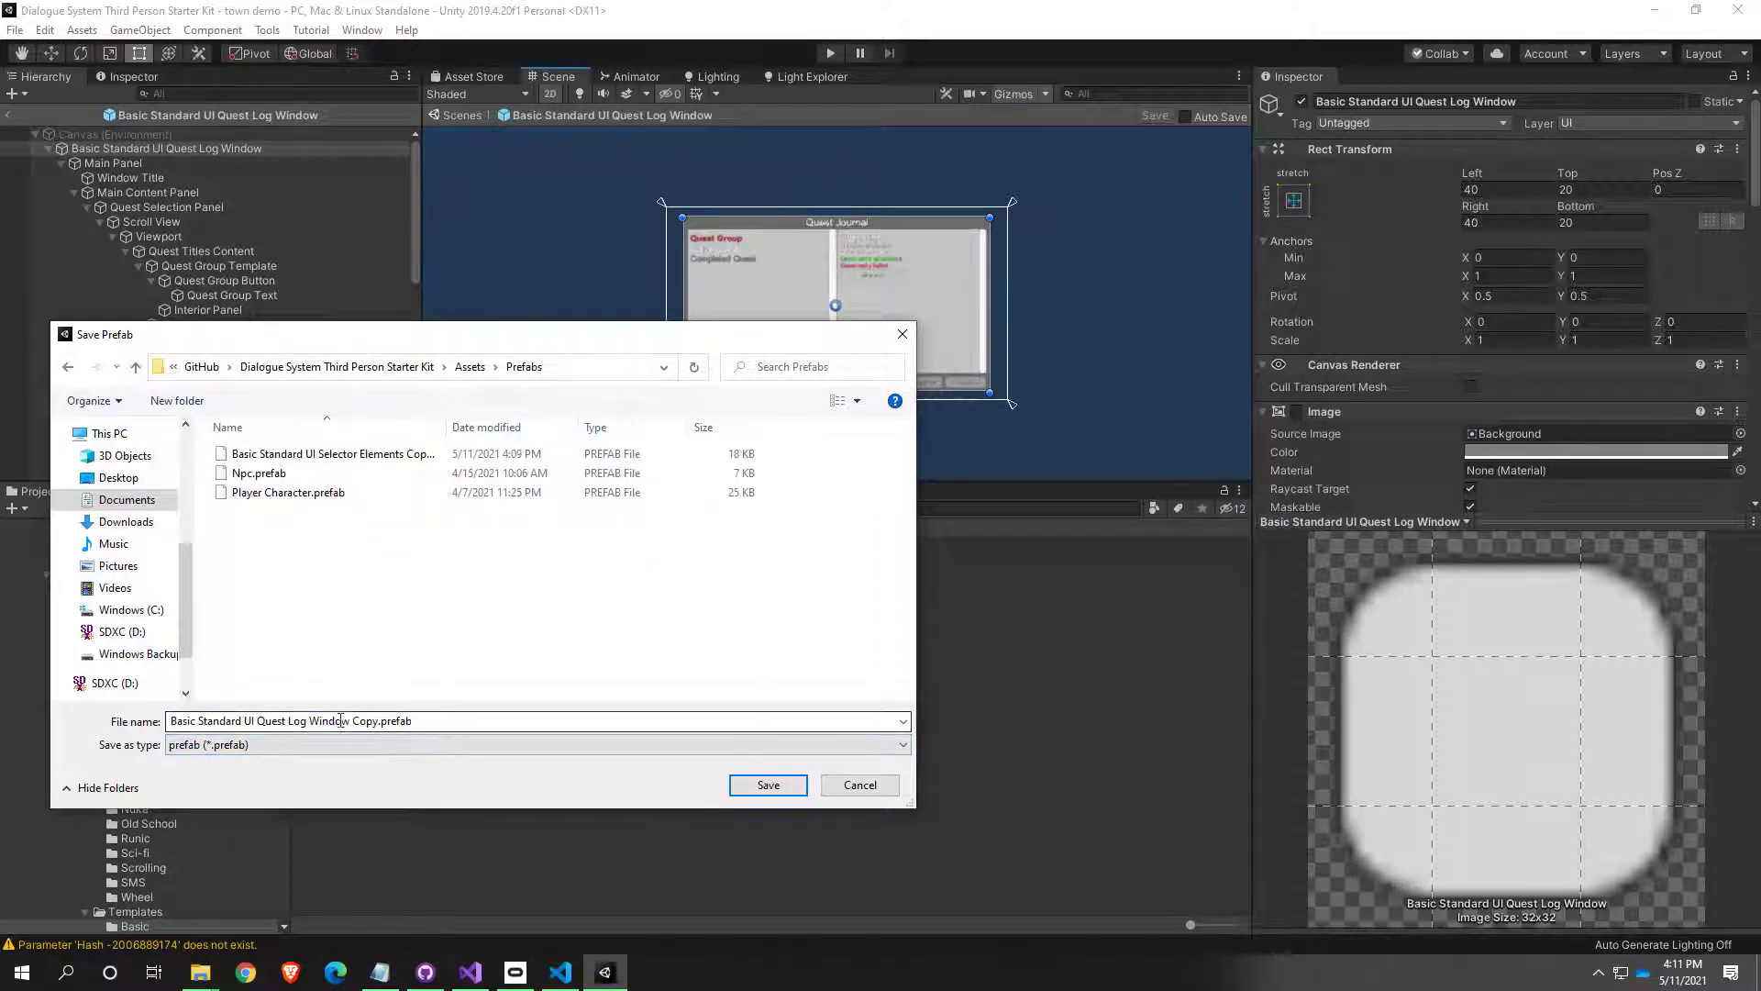
pyautogui.click(768, 784)
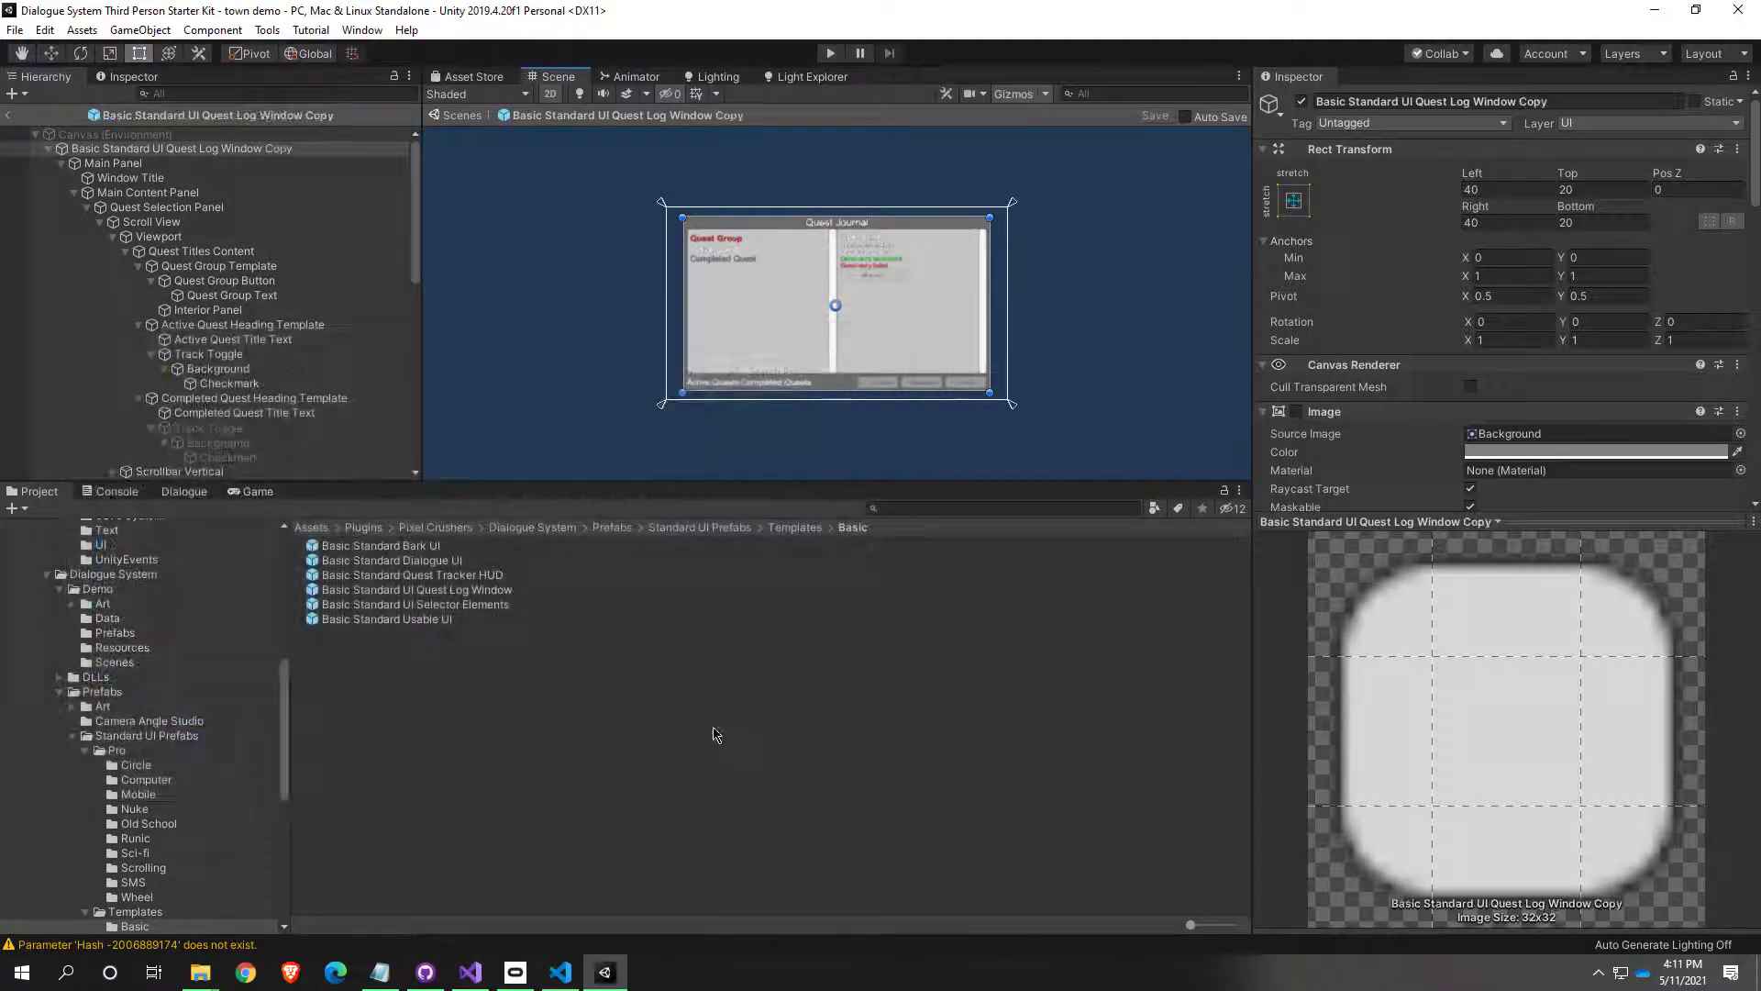
# Step: Examine the quest log window's layout, including its quest heading templates, scroll view and window title
pyautogui.scroll(5, 807, 286)
pyautogui.press('w')
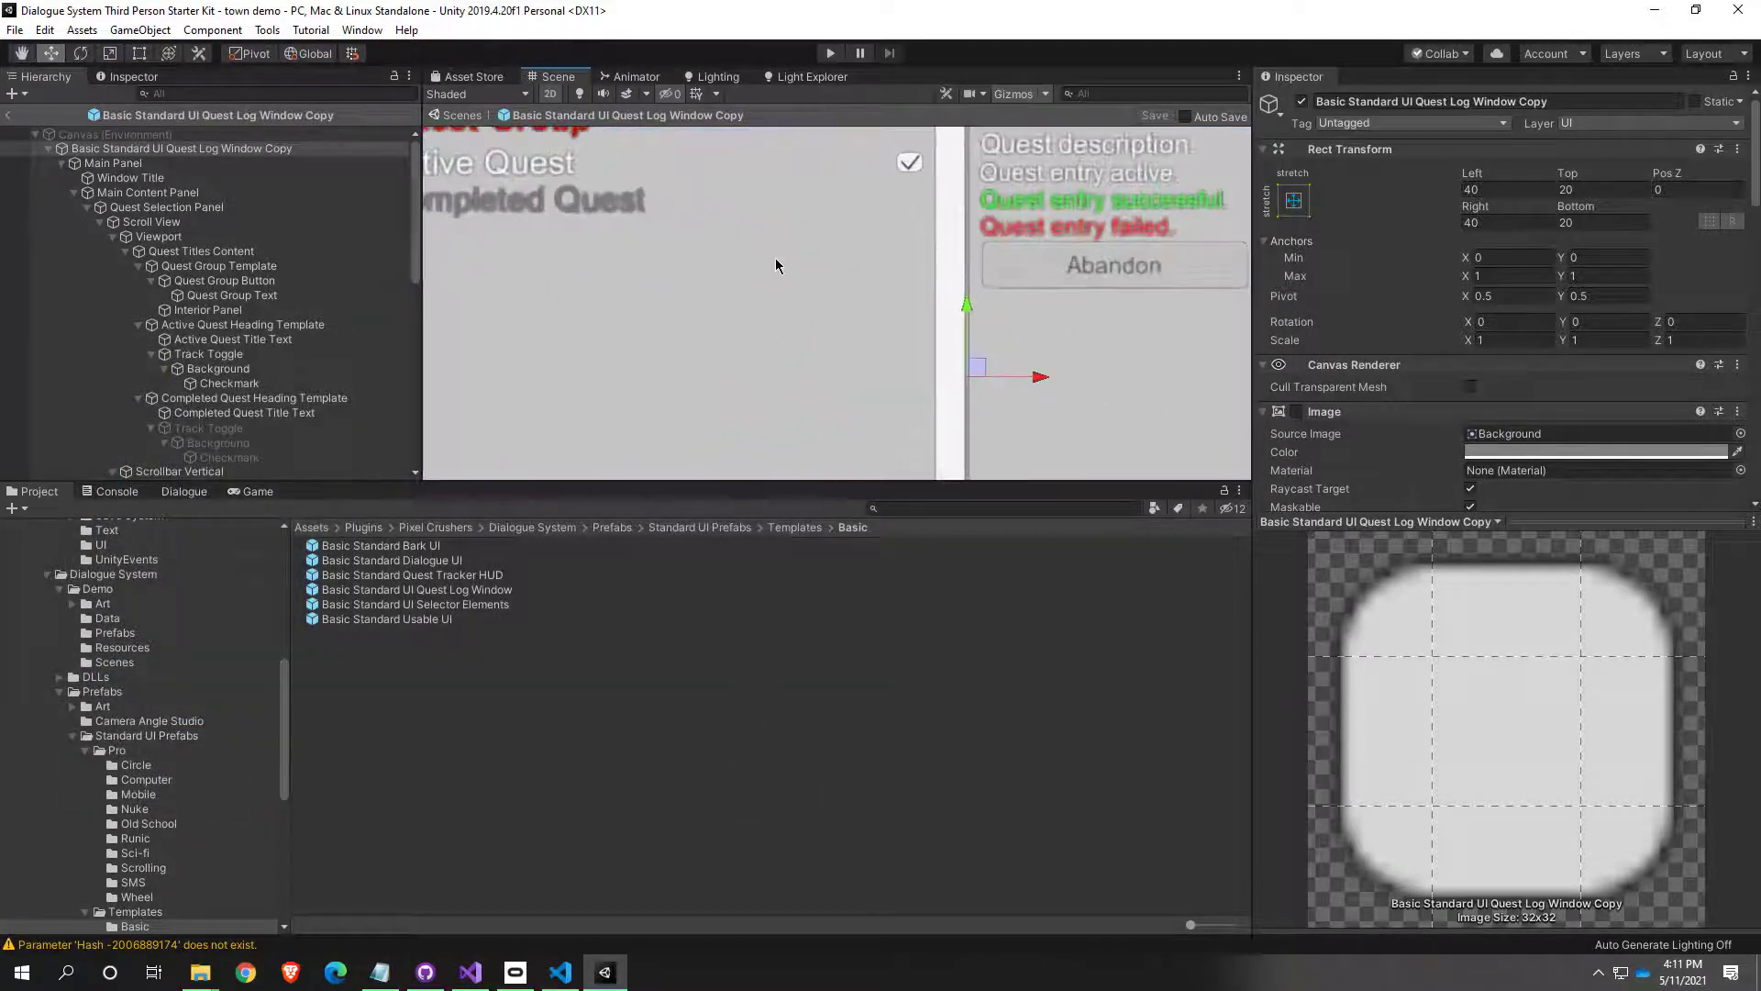
pyautogui.scroll(-1, 773, 266)
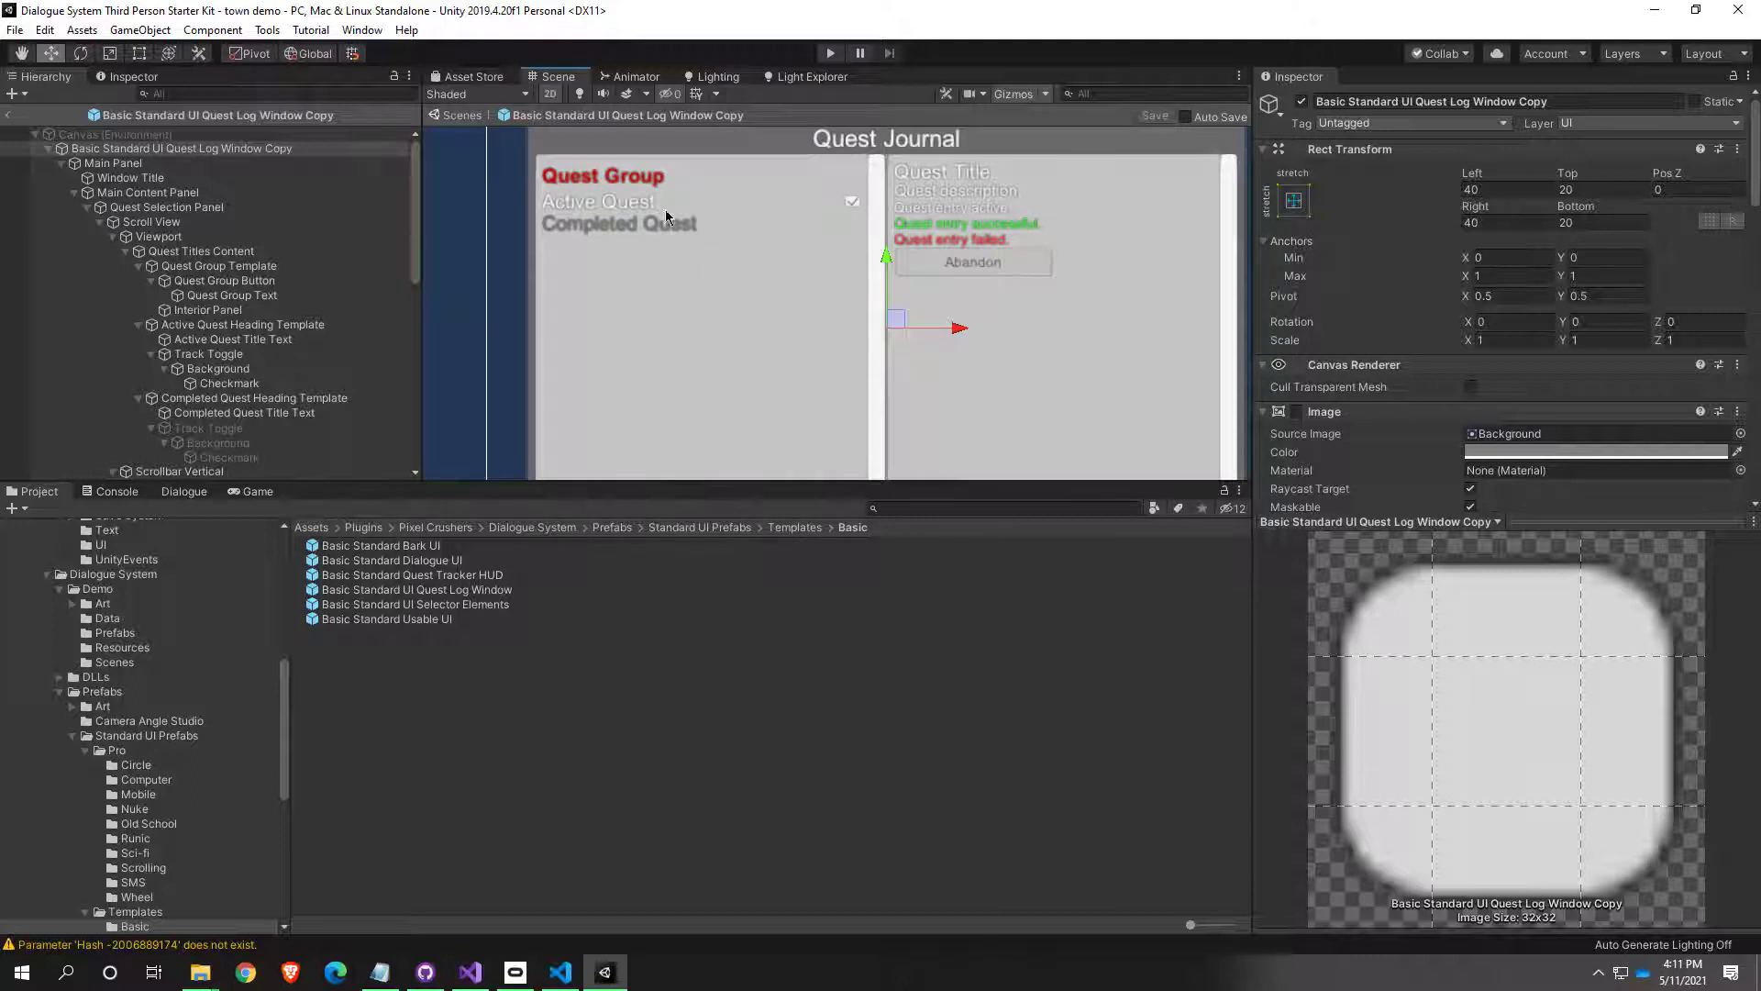
pyautogui.scroll(2, 798, 270)
pyautogui.click(615, 220)
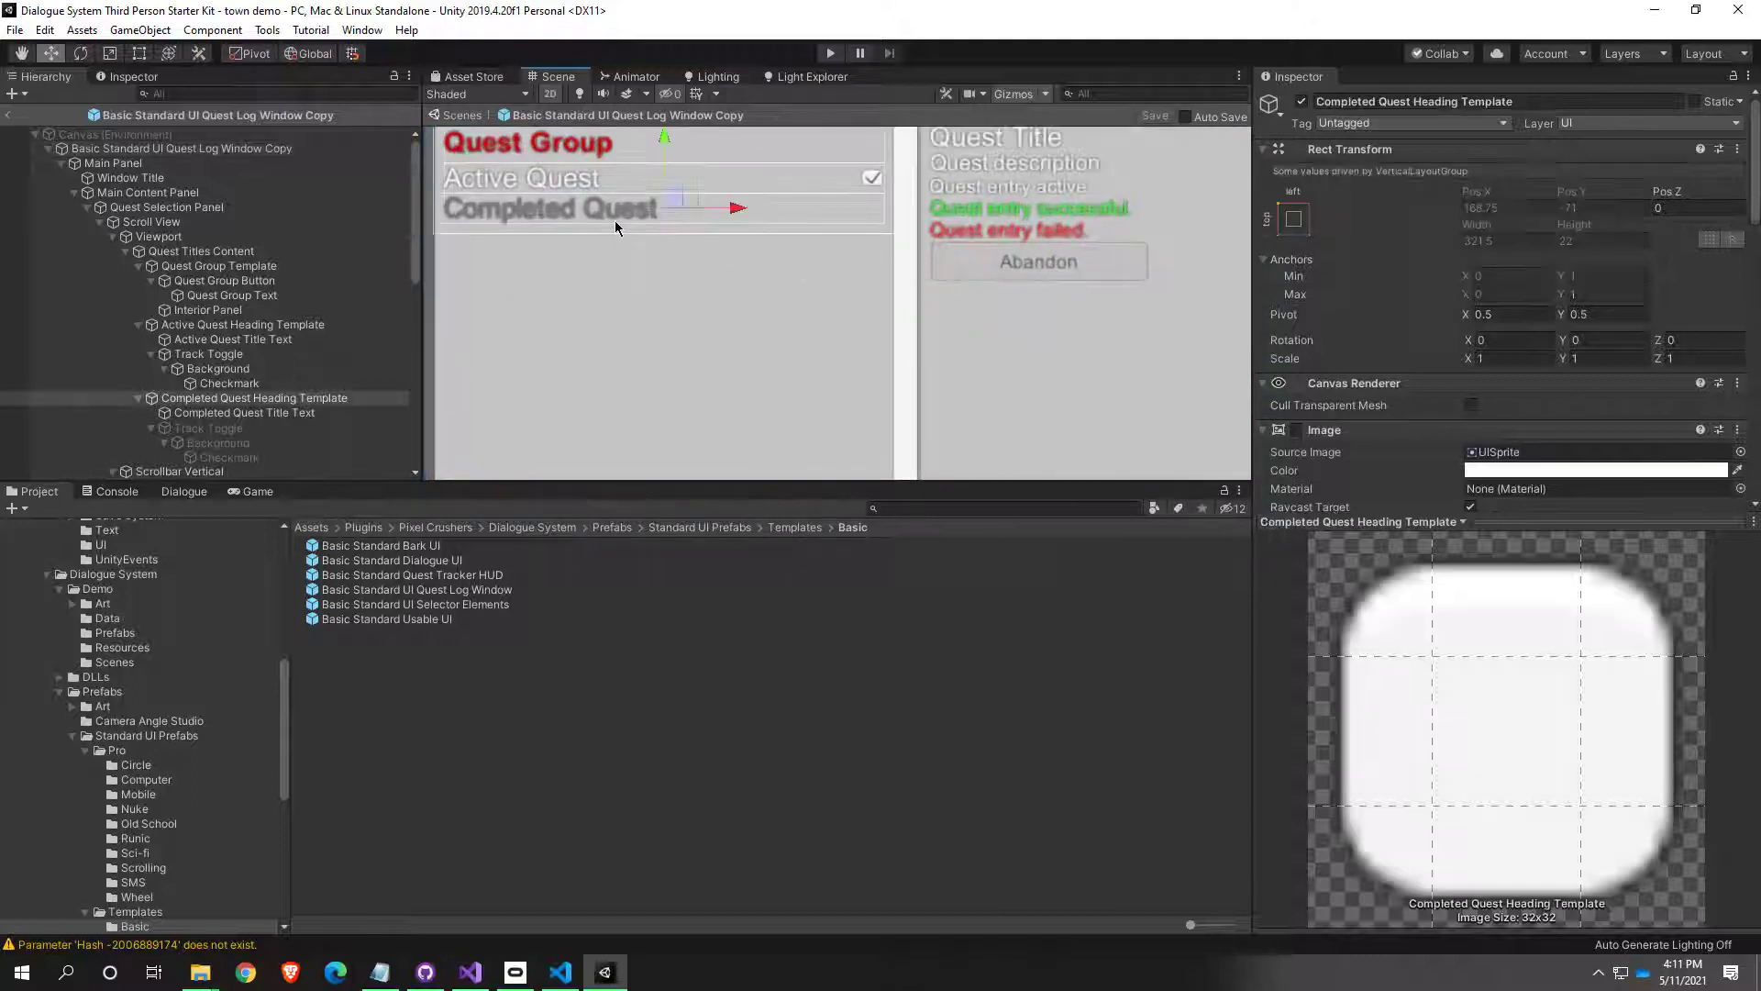
pyautogui.moveTo(579, 238); pyautogui.dragTo(581, 326, button='middle')
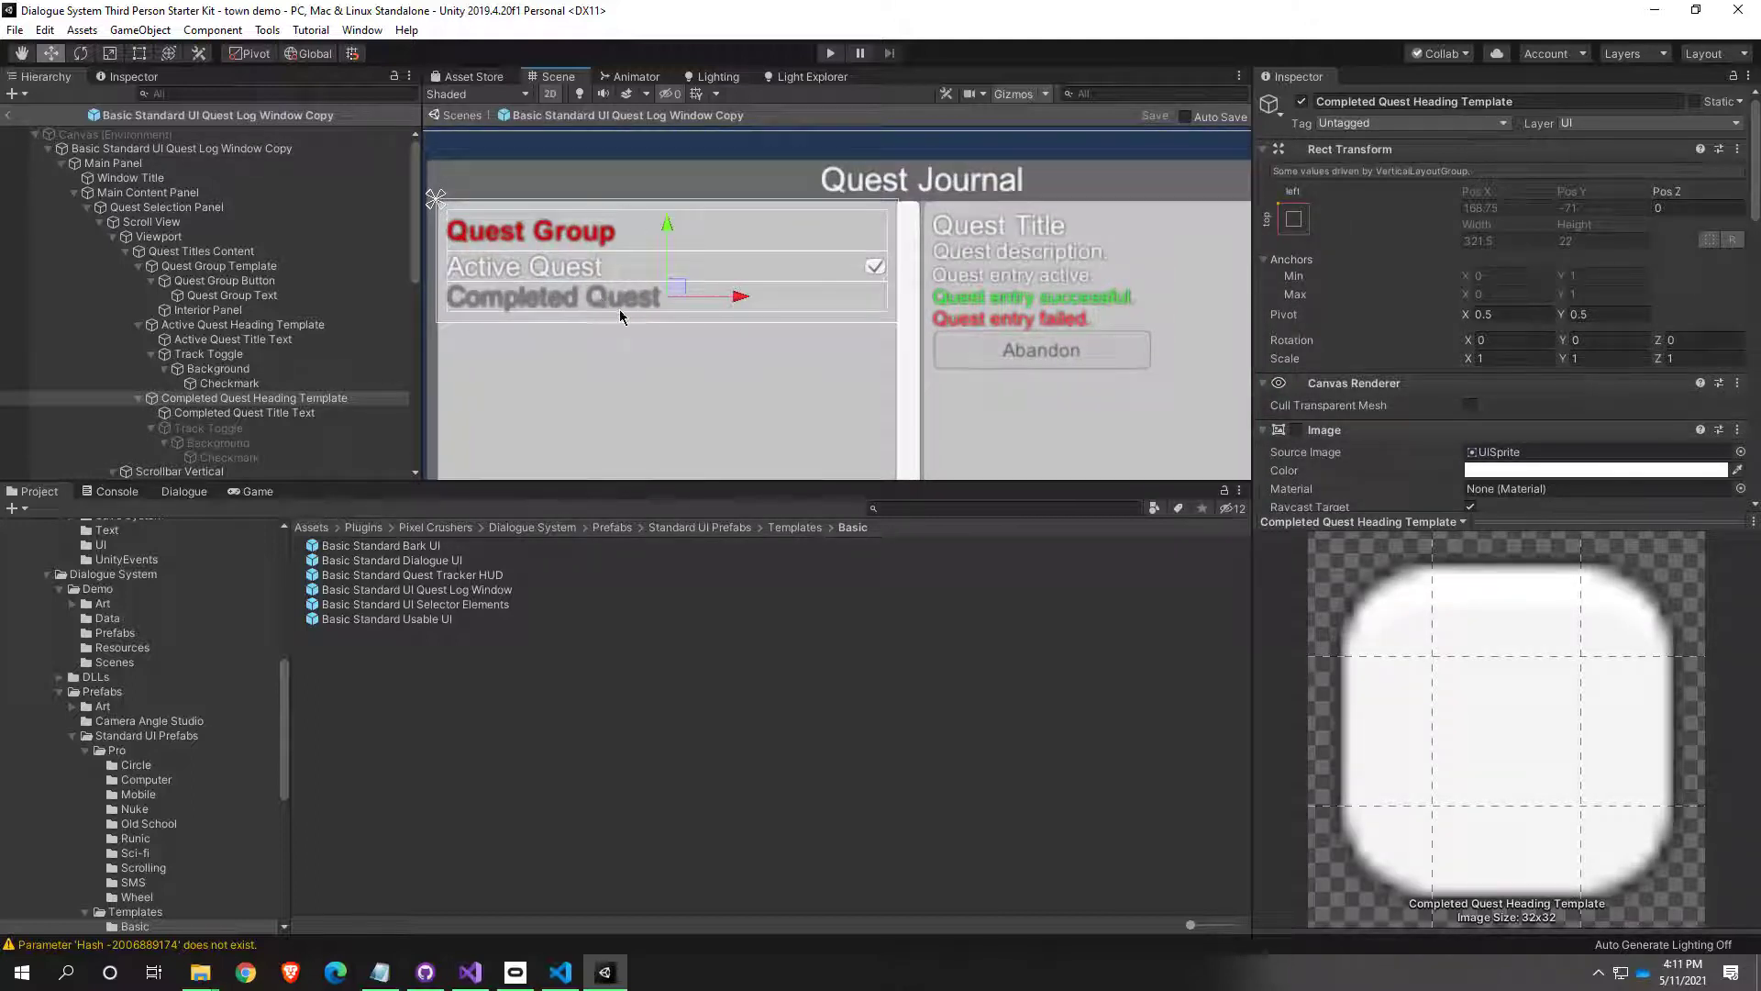
pyautogui.scroll(-4, 620, 313)
pyautogui.click(699, 366)
pyautogui.scroll(-3, 704, 367)
pyautogui.scroll(-2, 611, 263)
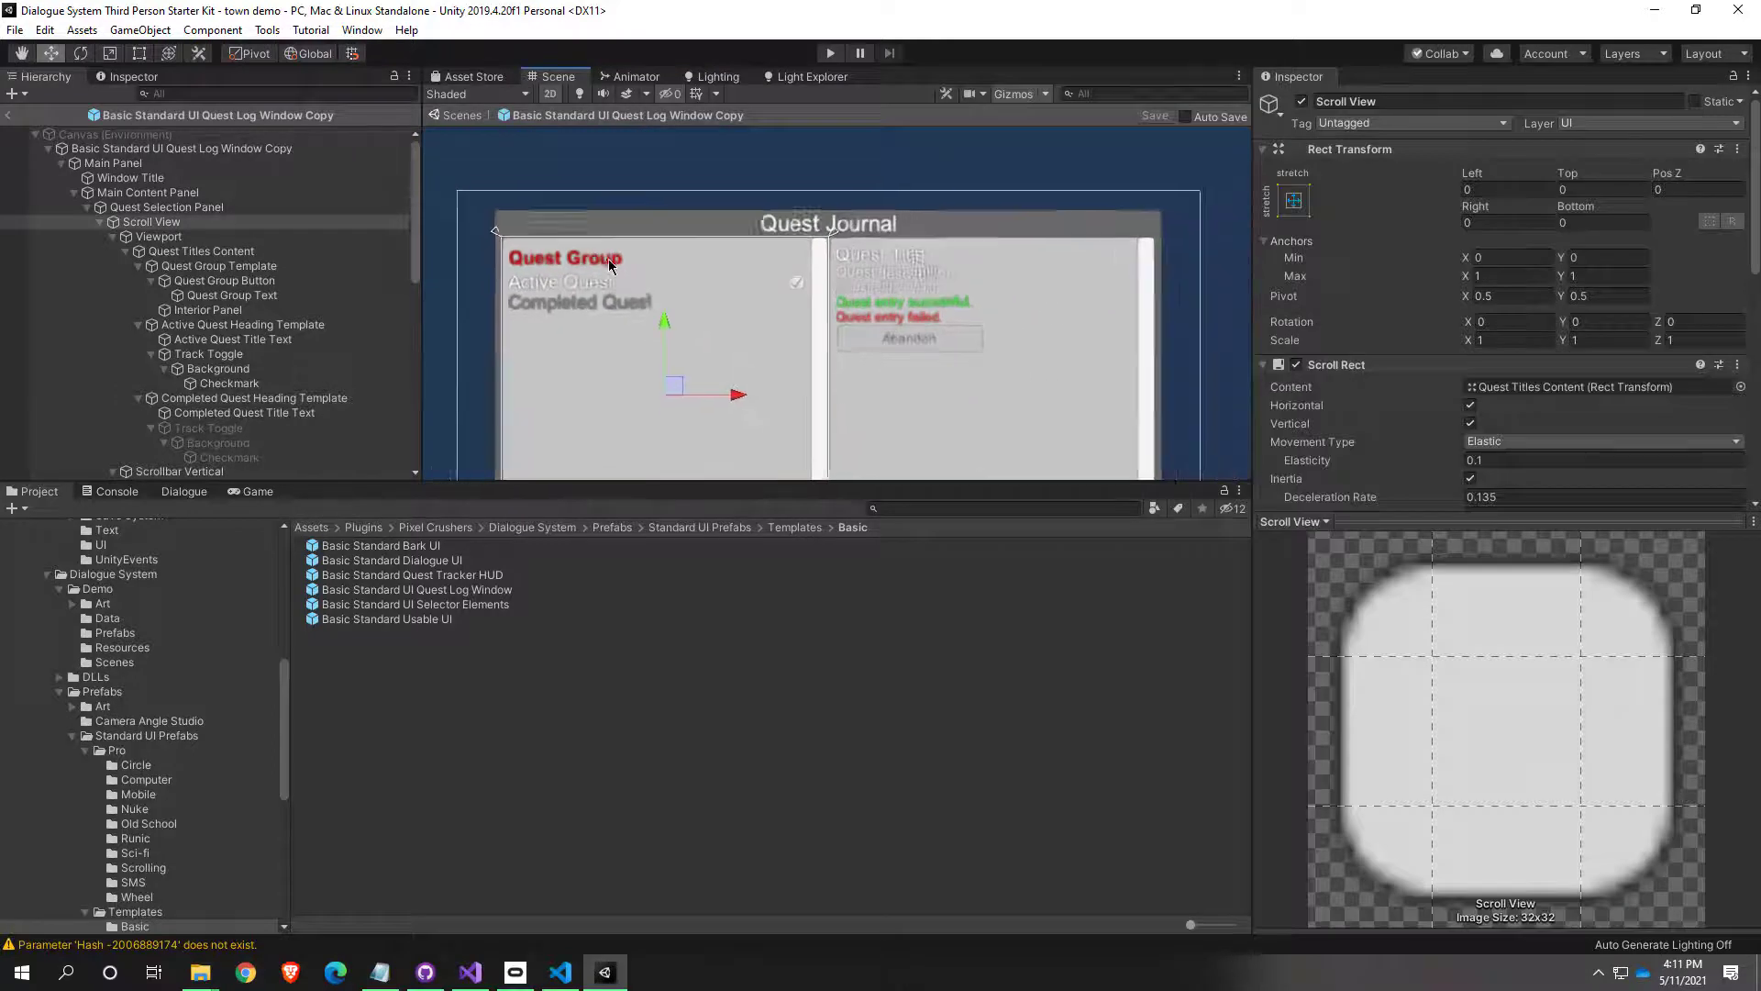
pyautogui.scroll(-1, 609, 266)
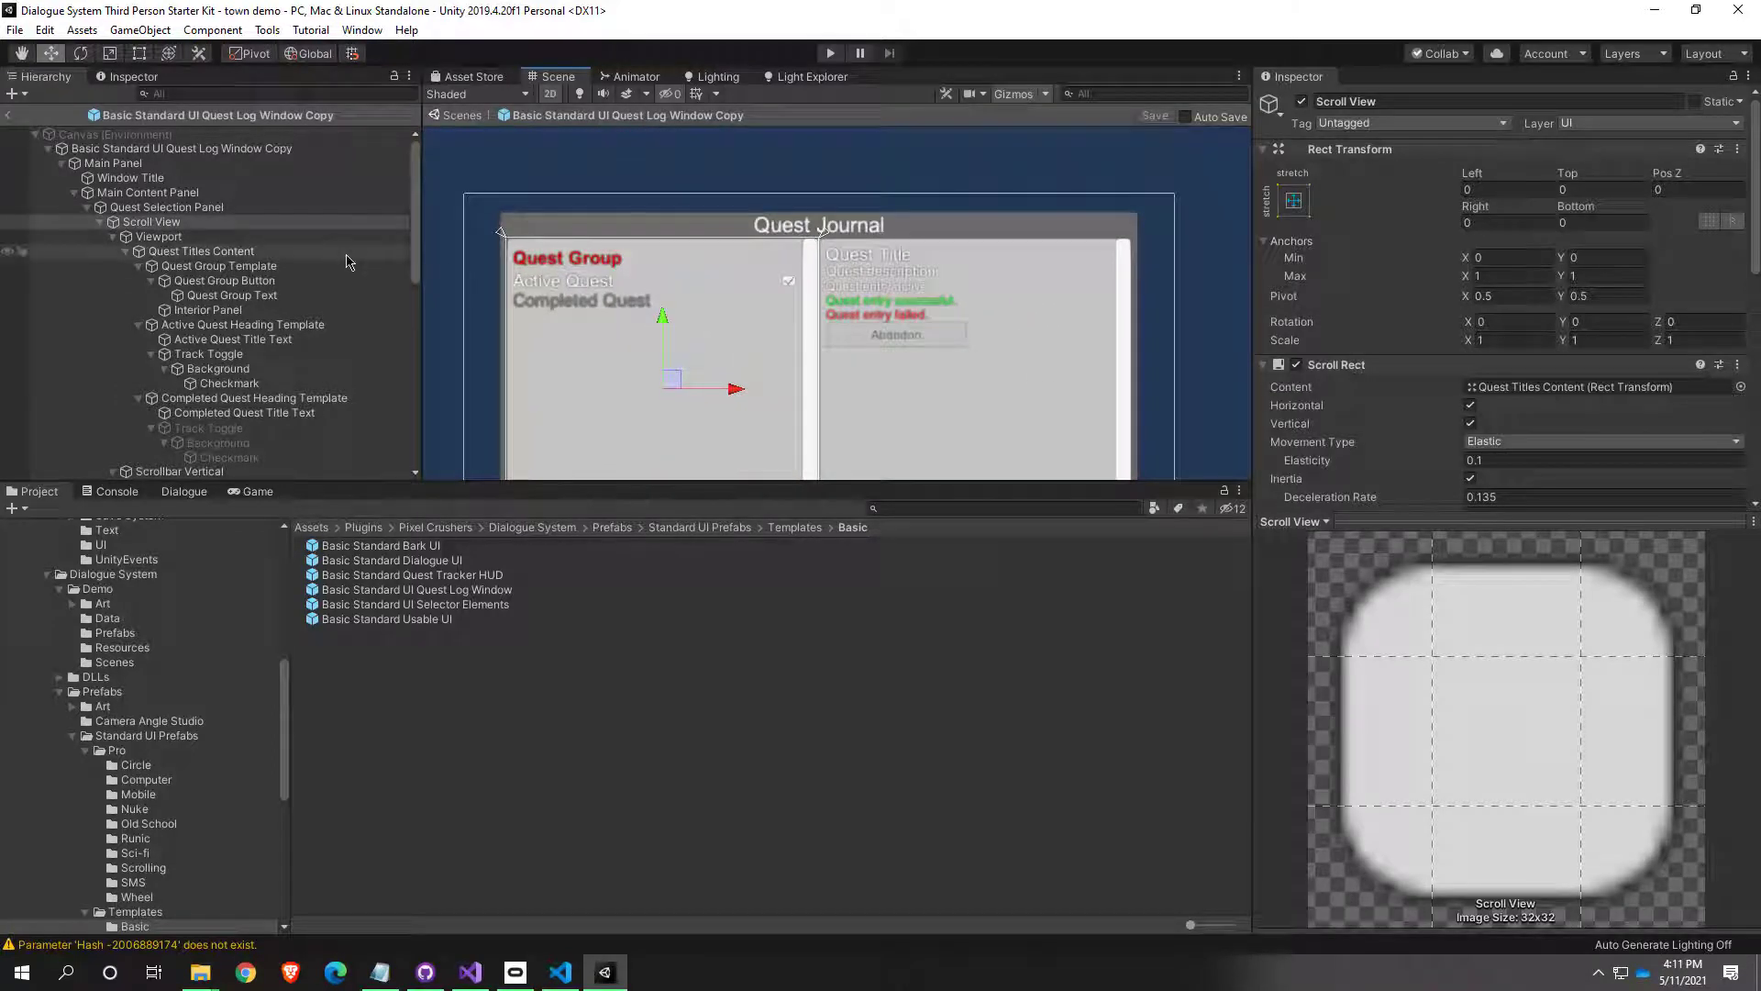
pyautogui.click(575, 224)
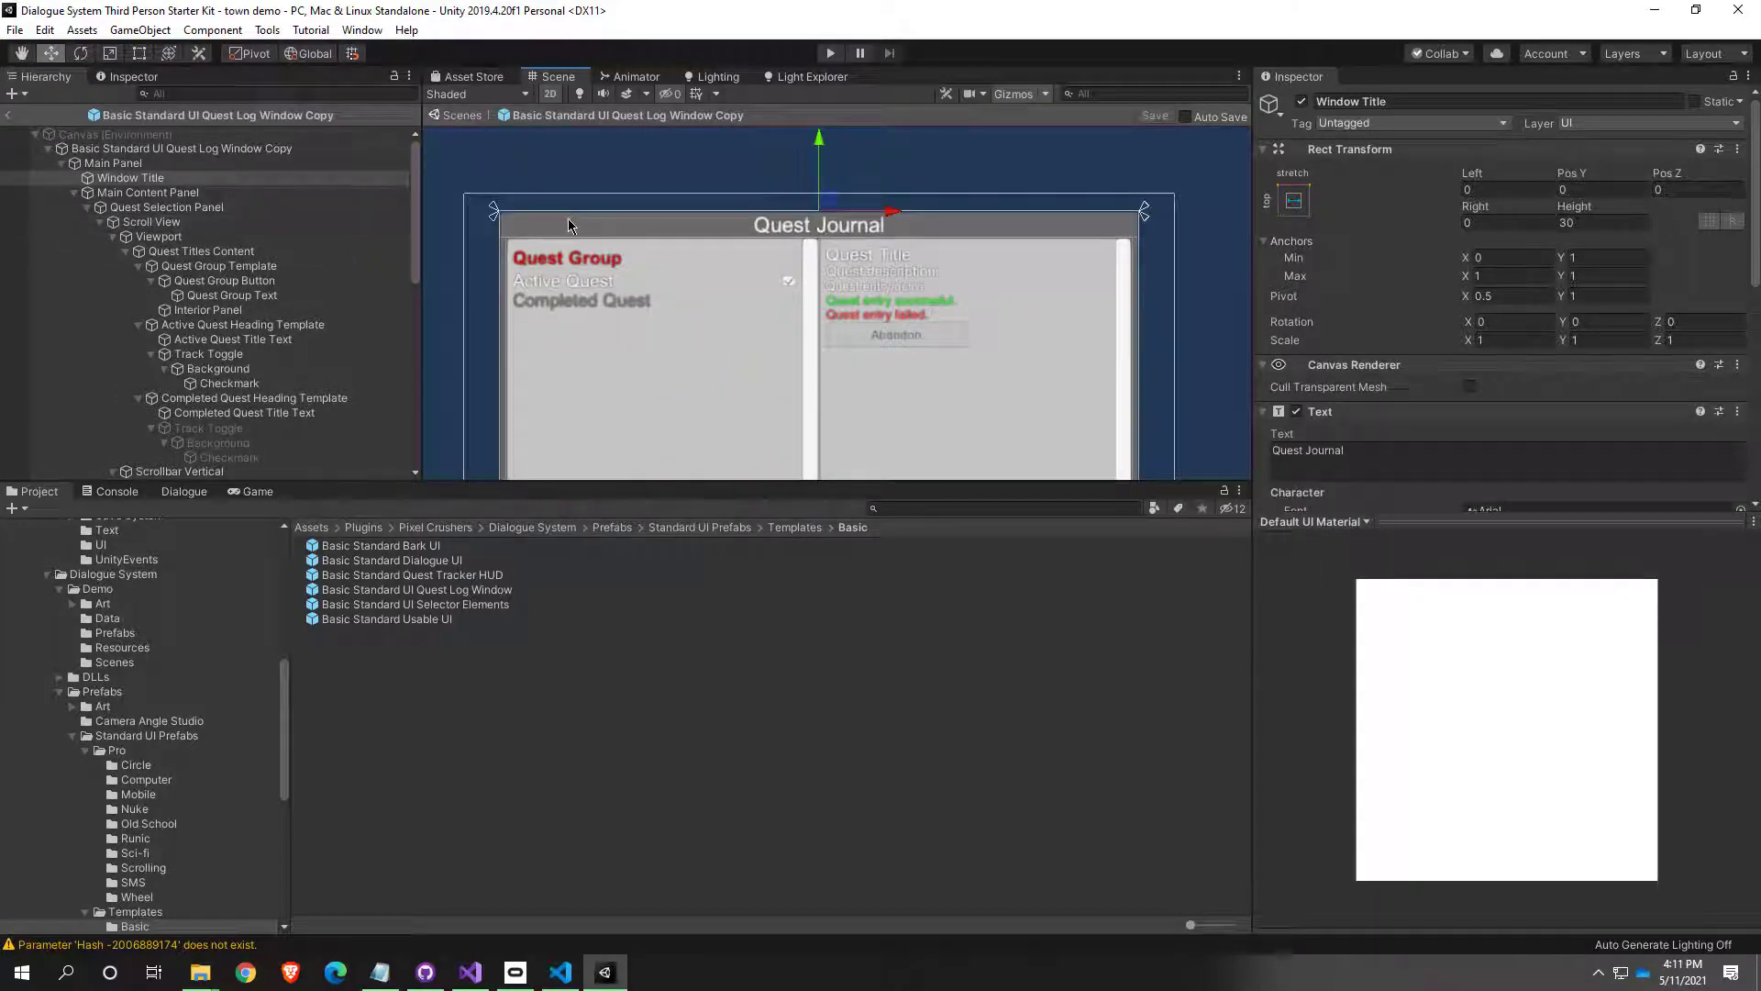
# Step: Turn the Main Panel and its Image component off and back on to check what they display
pyautogui.click(121, 163)
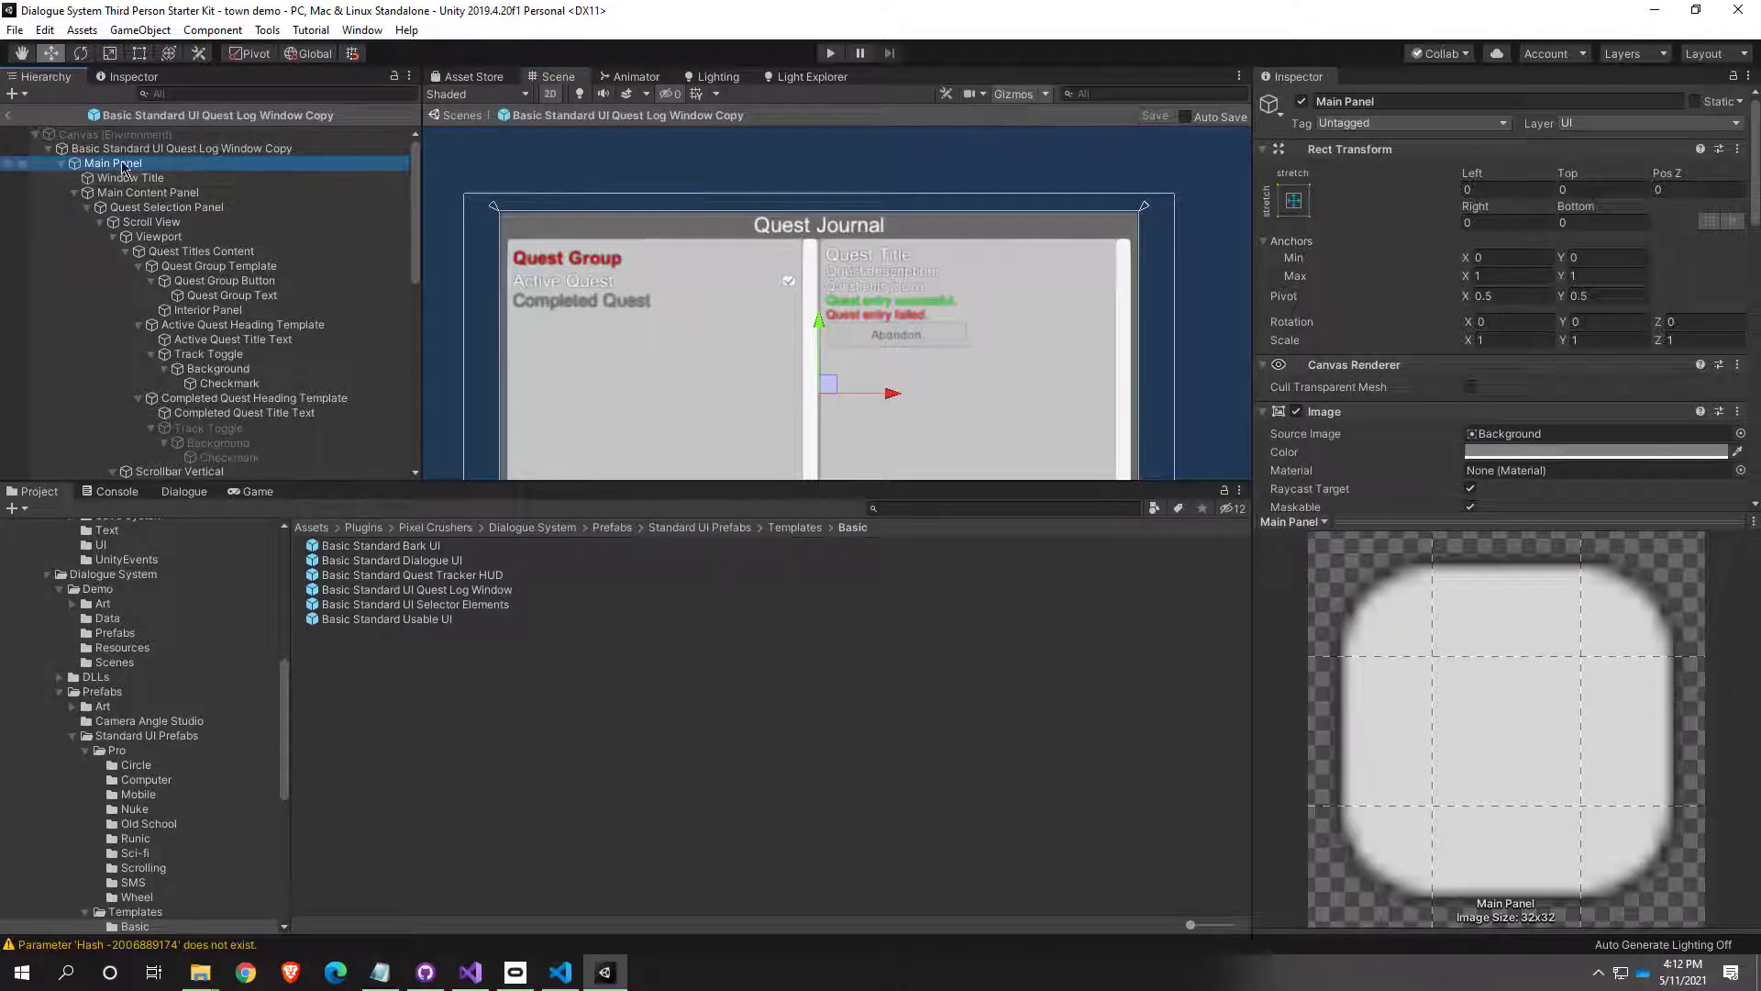
pyautogui.click(1302, 101)
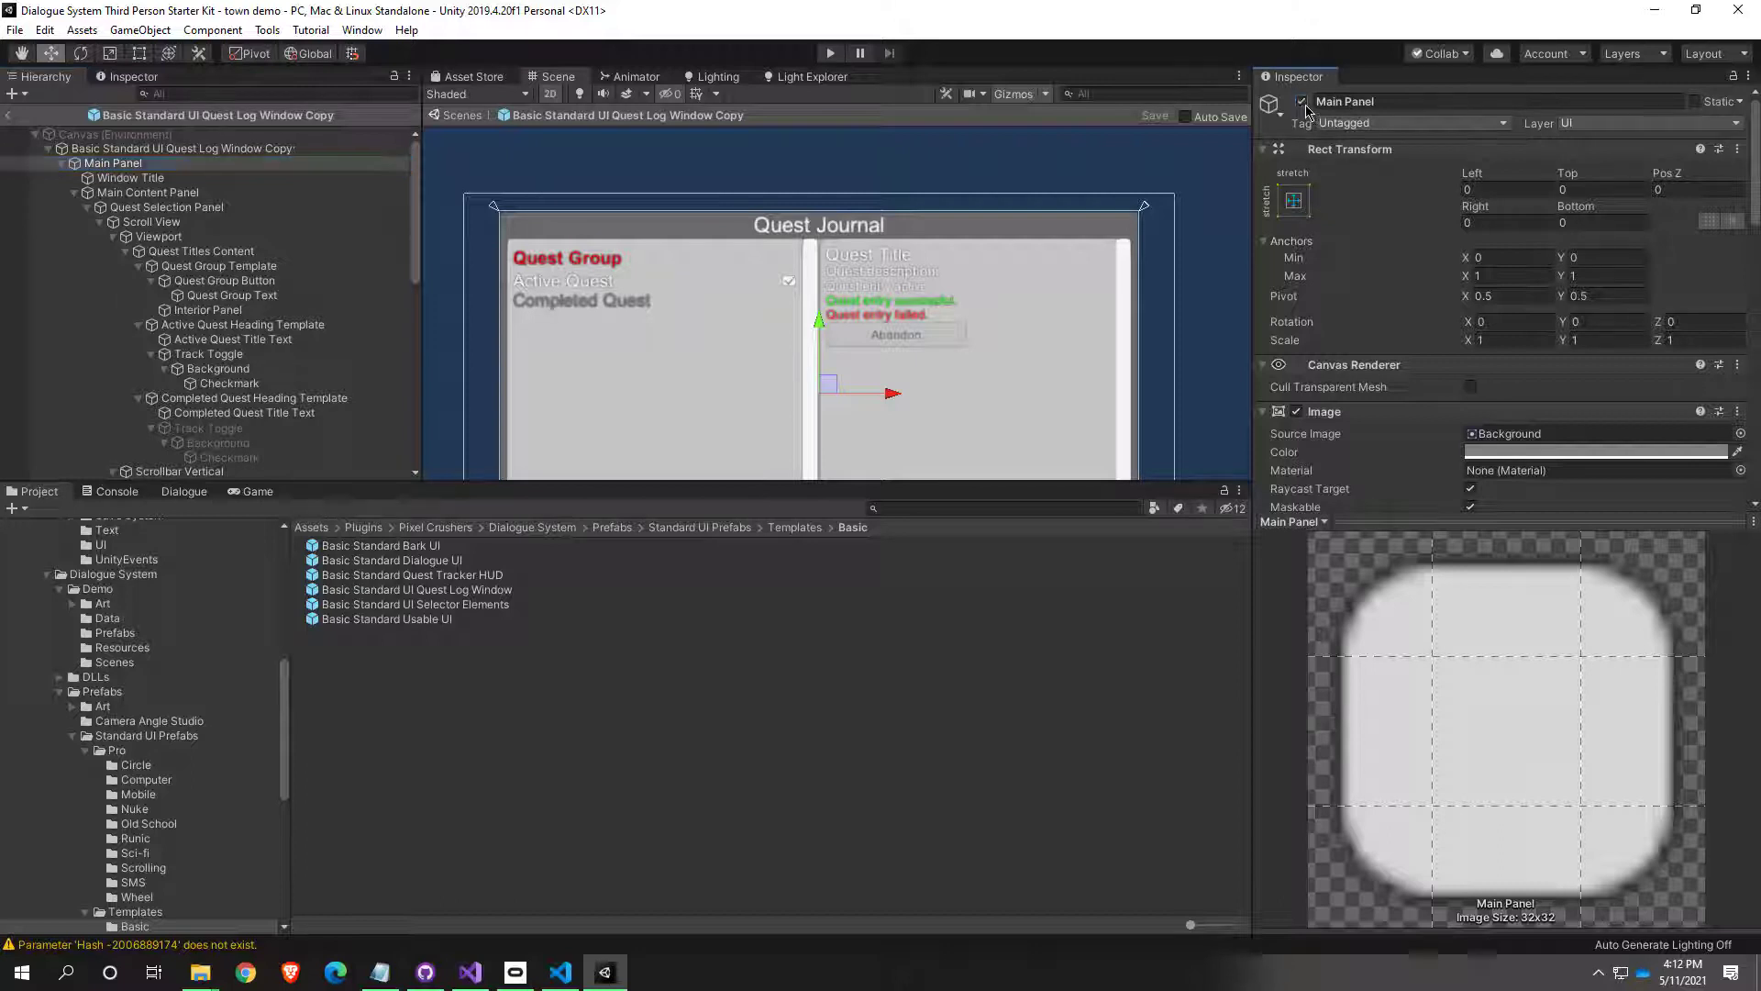
pyautogui.click(1302, 101)
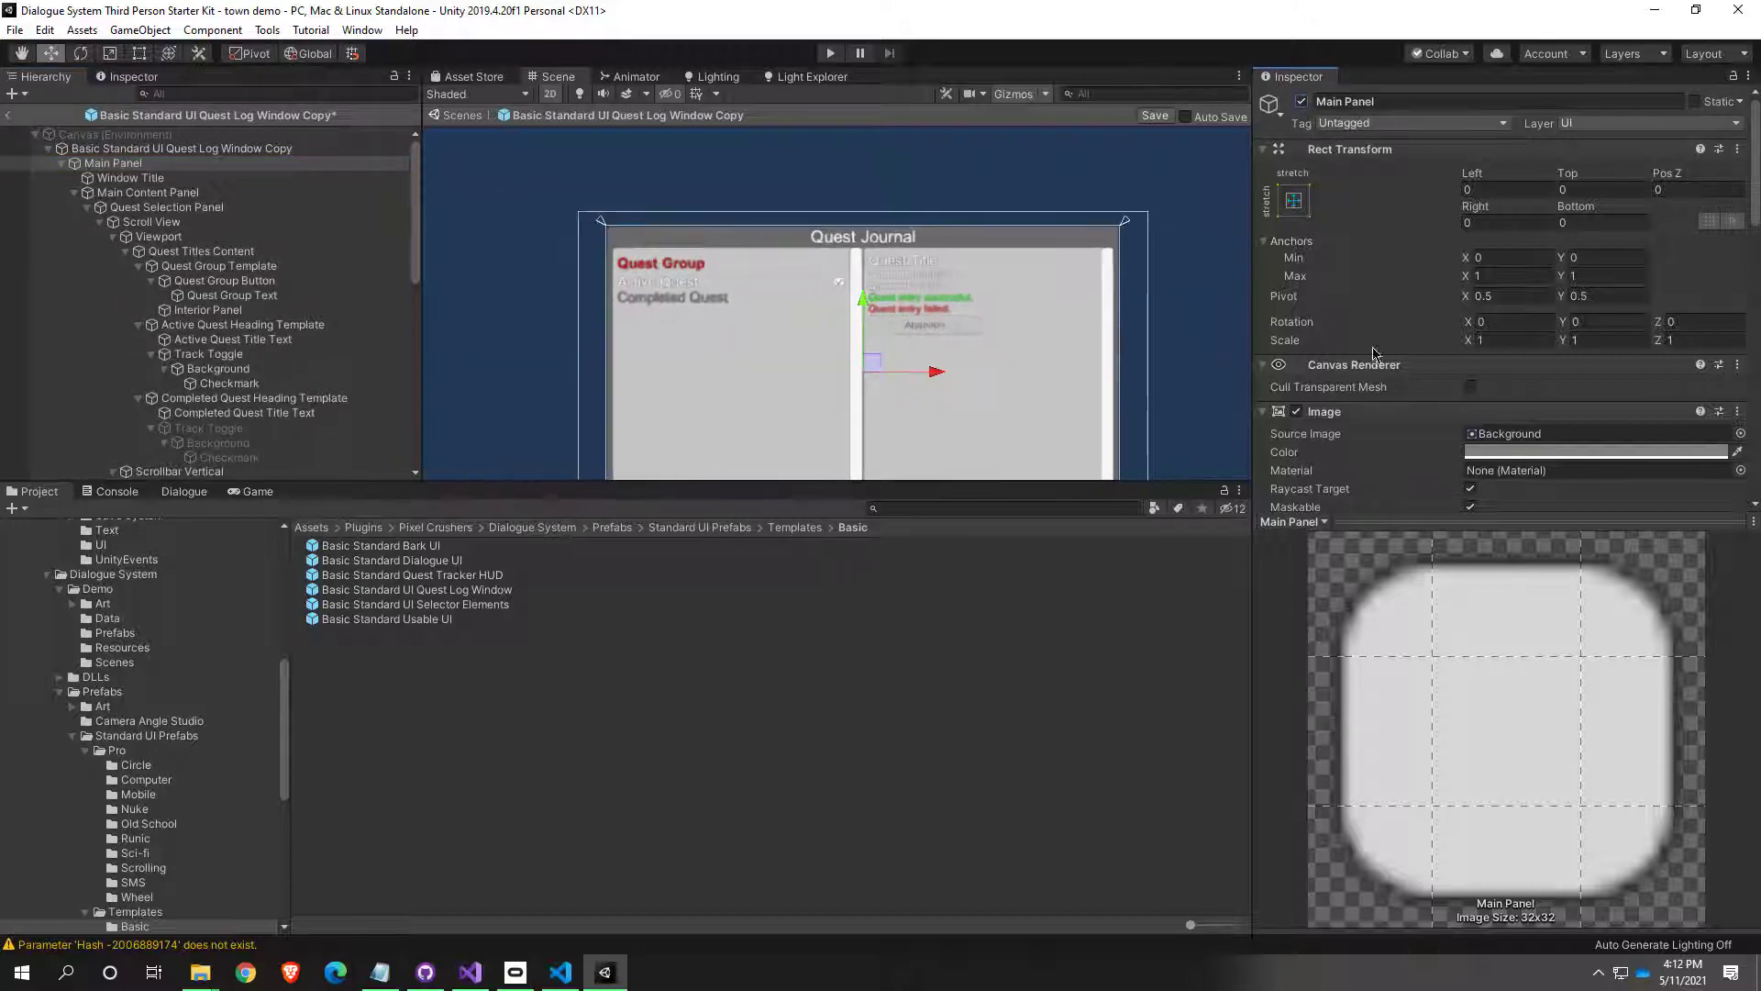
pyautogui.click(1297, 413)
pyautogui.click(1297, 413)
pyautogui.click(1297, 413)
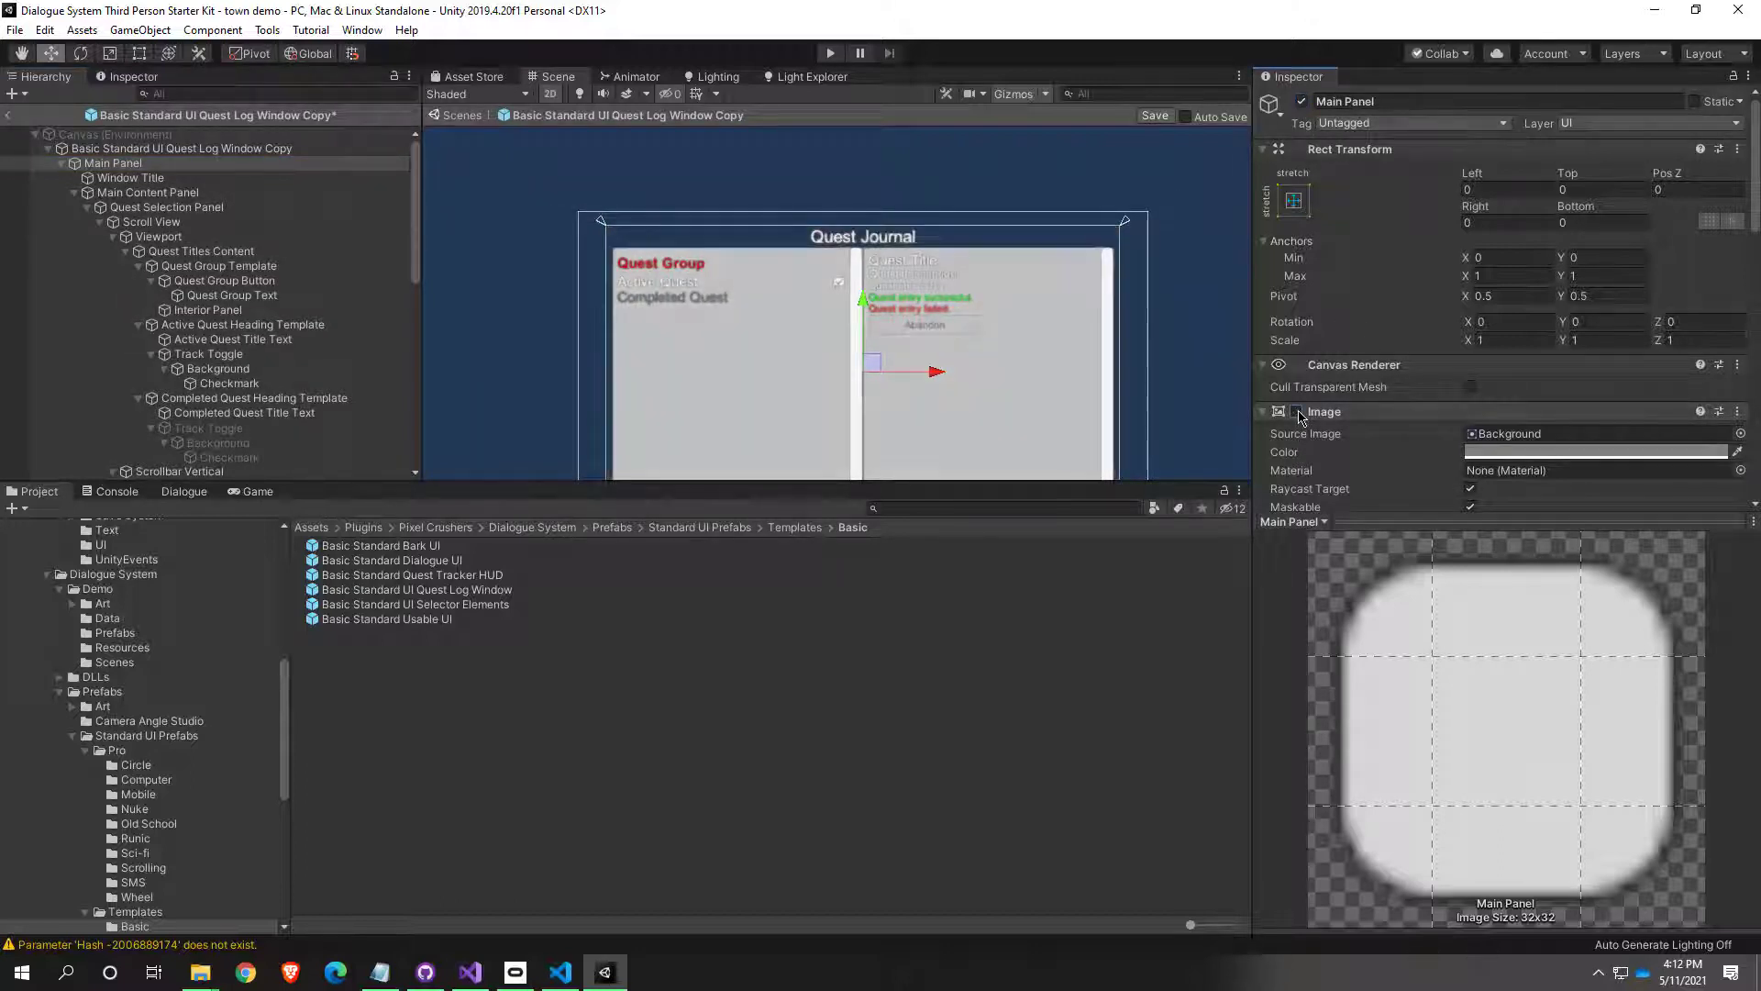
pyautogui.click(1297, 413)
# Step: Try the Runic Window Background sprite as the Main Panel's source image
pyautogui.scroll(-5, 1406, 418)
pyautogui.scroll(3, 1440, 383)
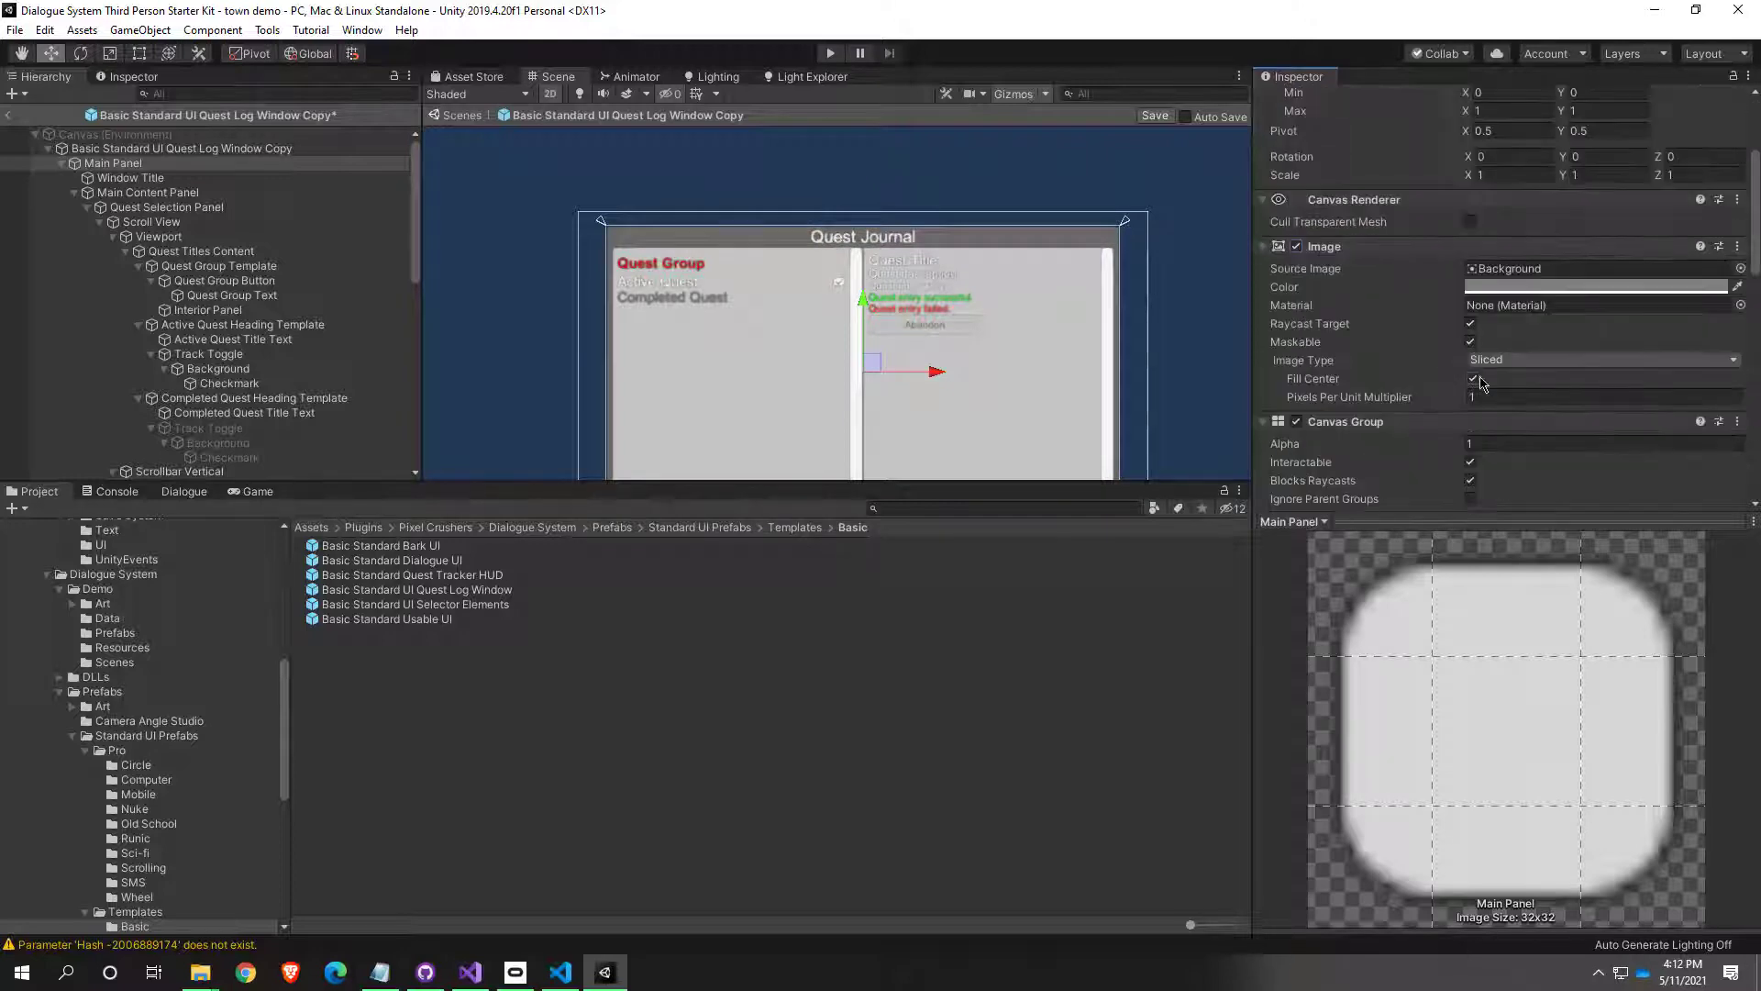
pyautogui.click(1740, 268)
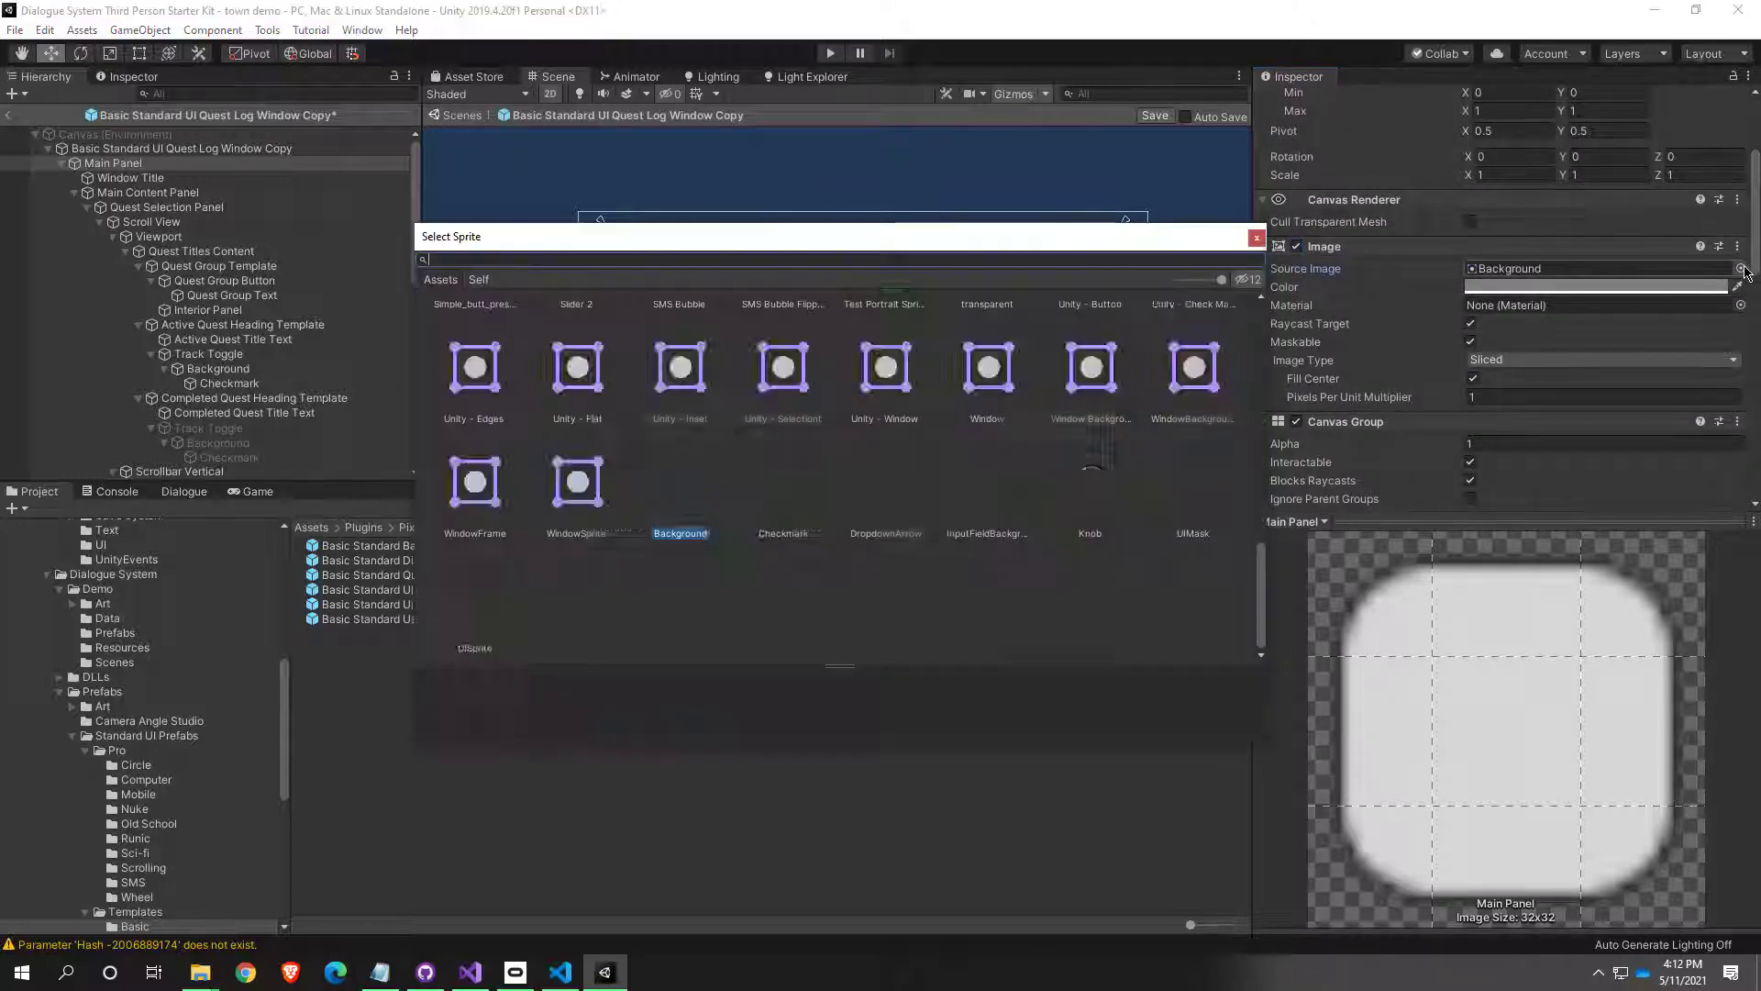
pyautogui.scroll(3, 995, 512)
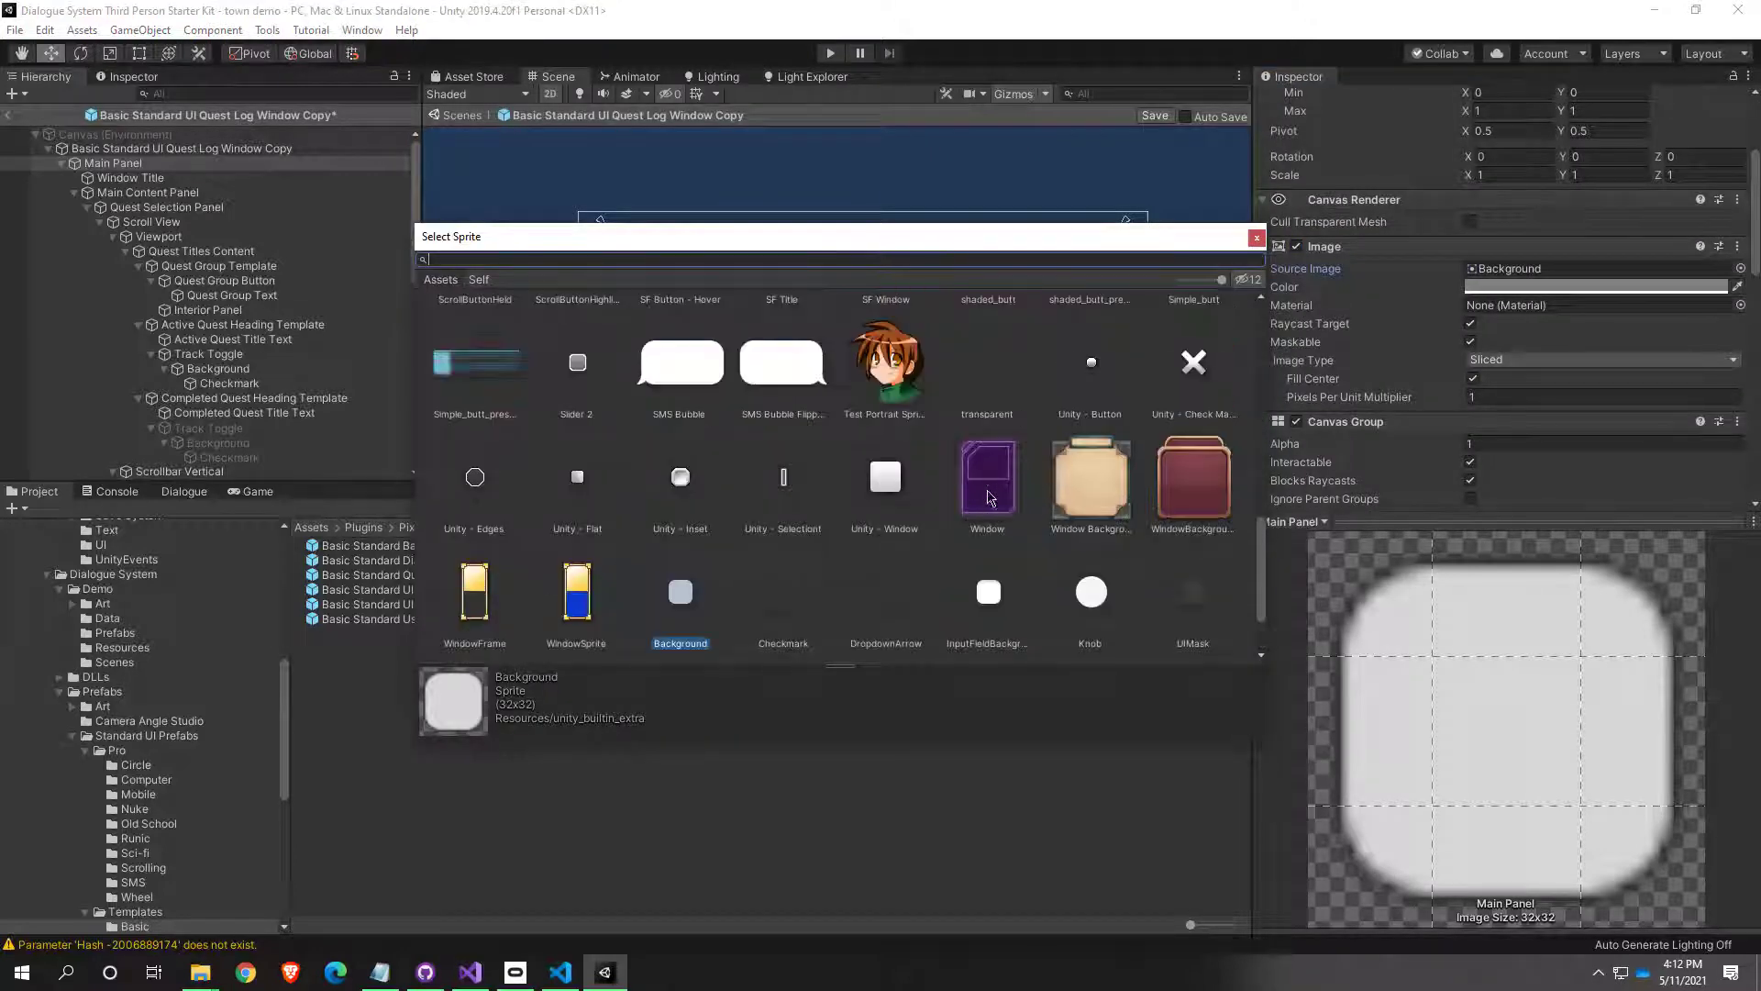
pyautogui.click(1098, 486)
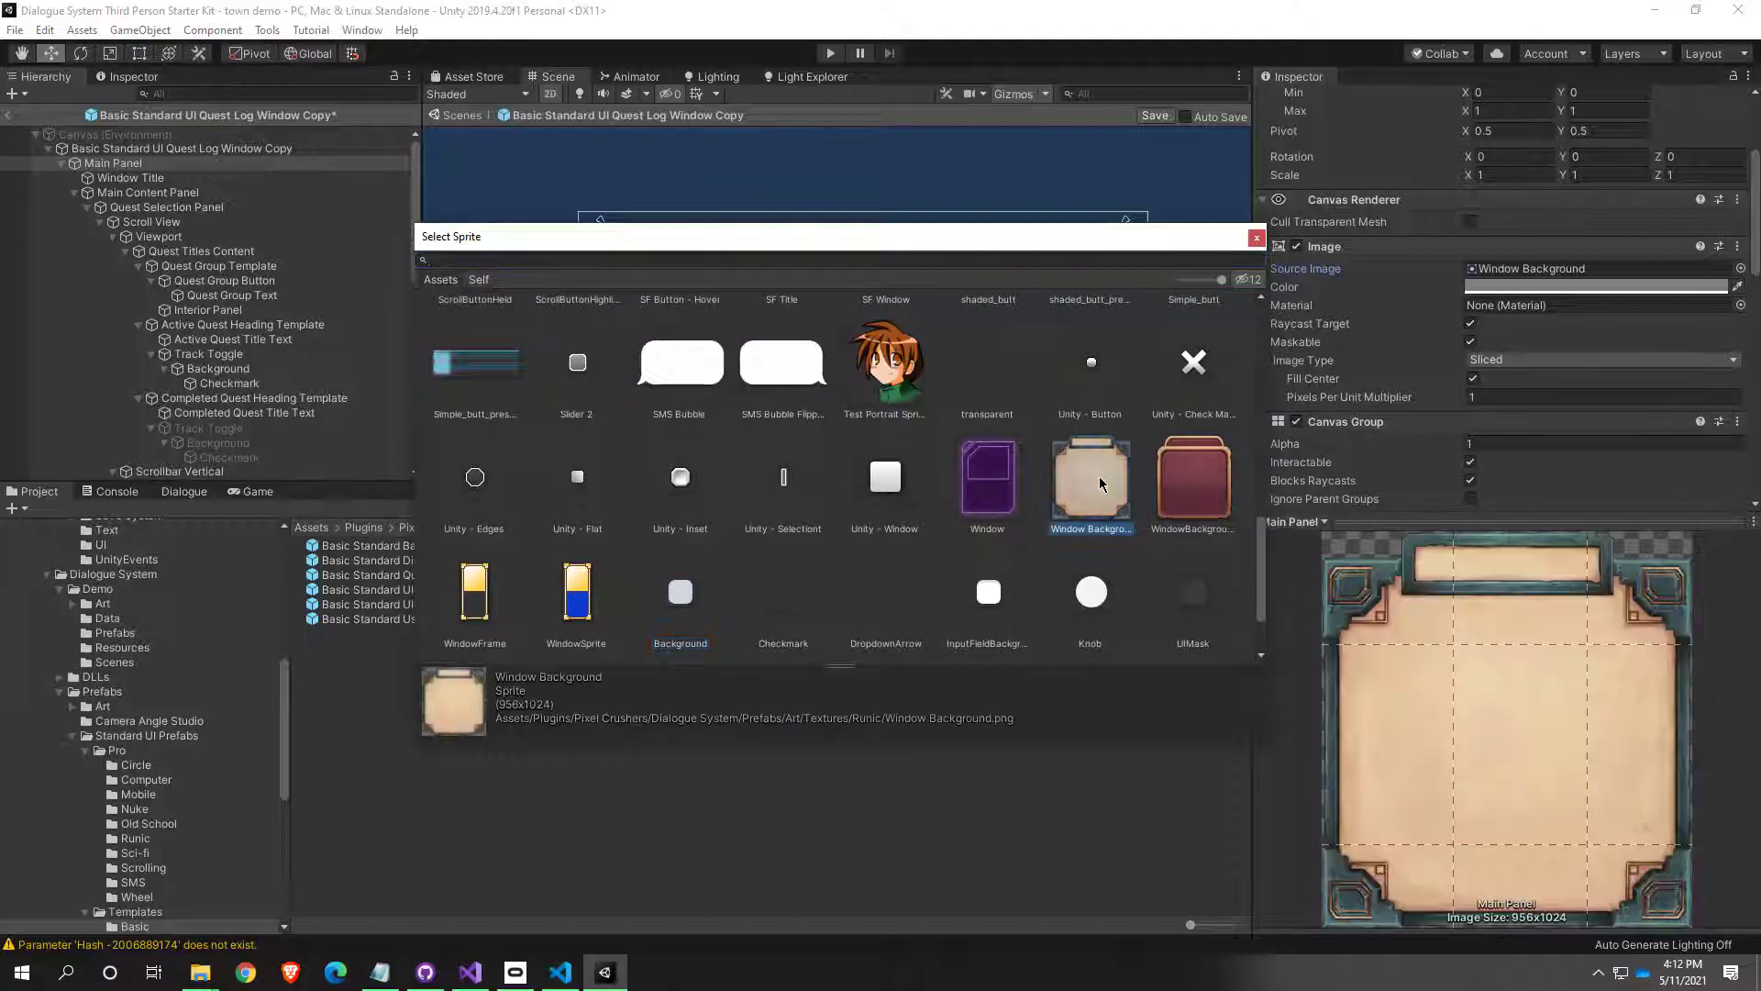
# Step: Try the shaded_butt, SF Button - Hover, Simple_butt_pressed and Simple_butt sprites as the Main Panel's source image
pyautogui.scroll(2, 1042, 482)
pyautogui.scroll(-2, 1046, 491)
pyautogui.scroll(2, 1092, 536)
pyautogui.scroll(-2, 1055, 523)
pyautogui.scroll(2, 881, 435)
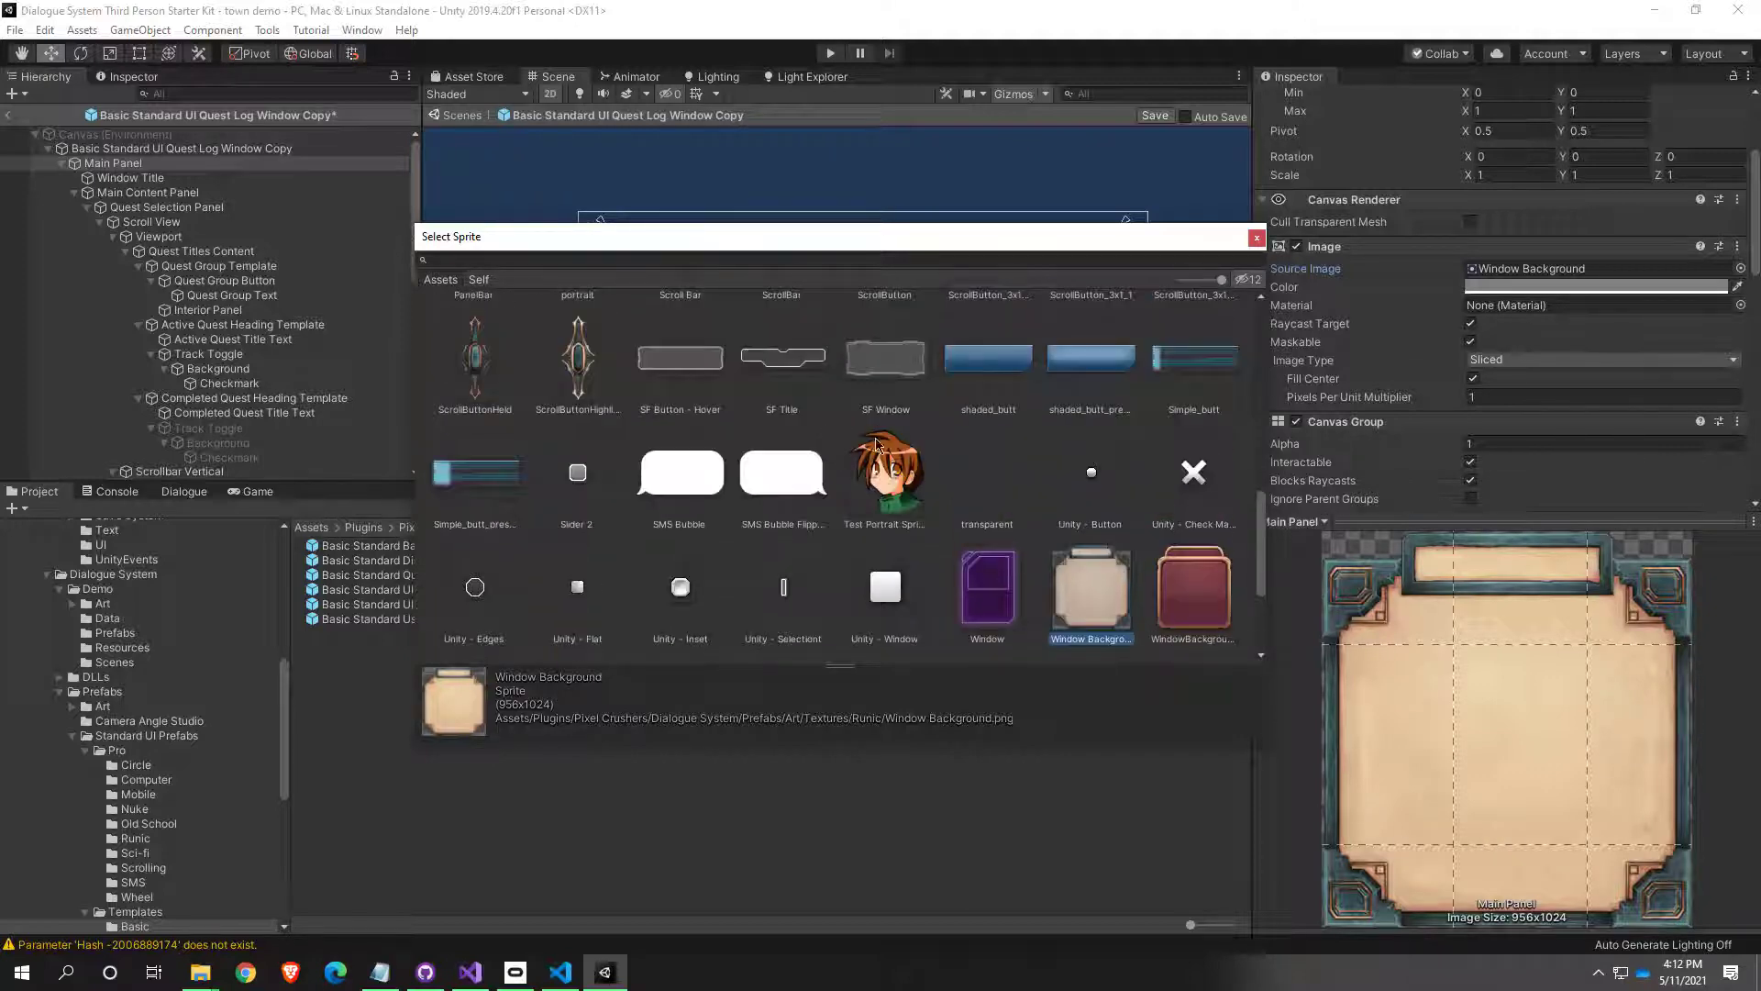
pyautogui.scroll(2, 899, 443)
pyautogui.click(1000, 470)
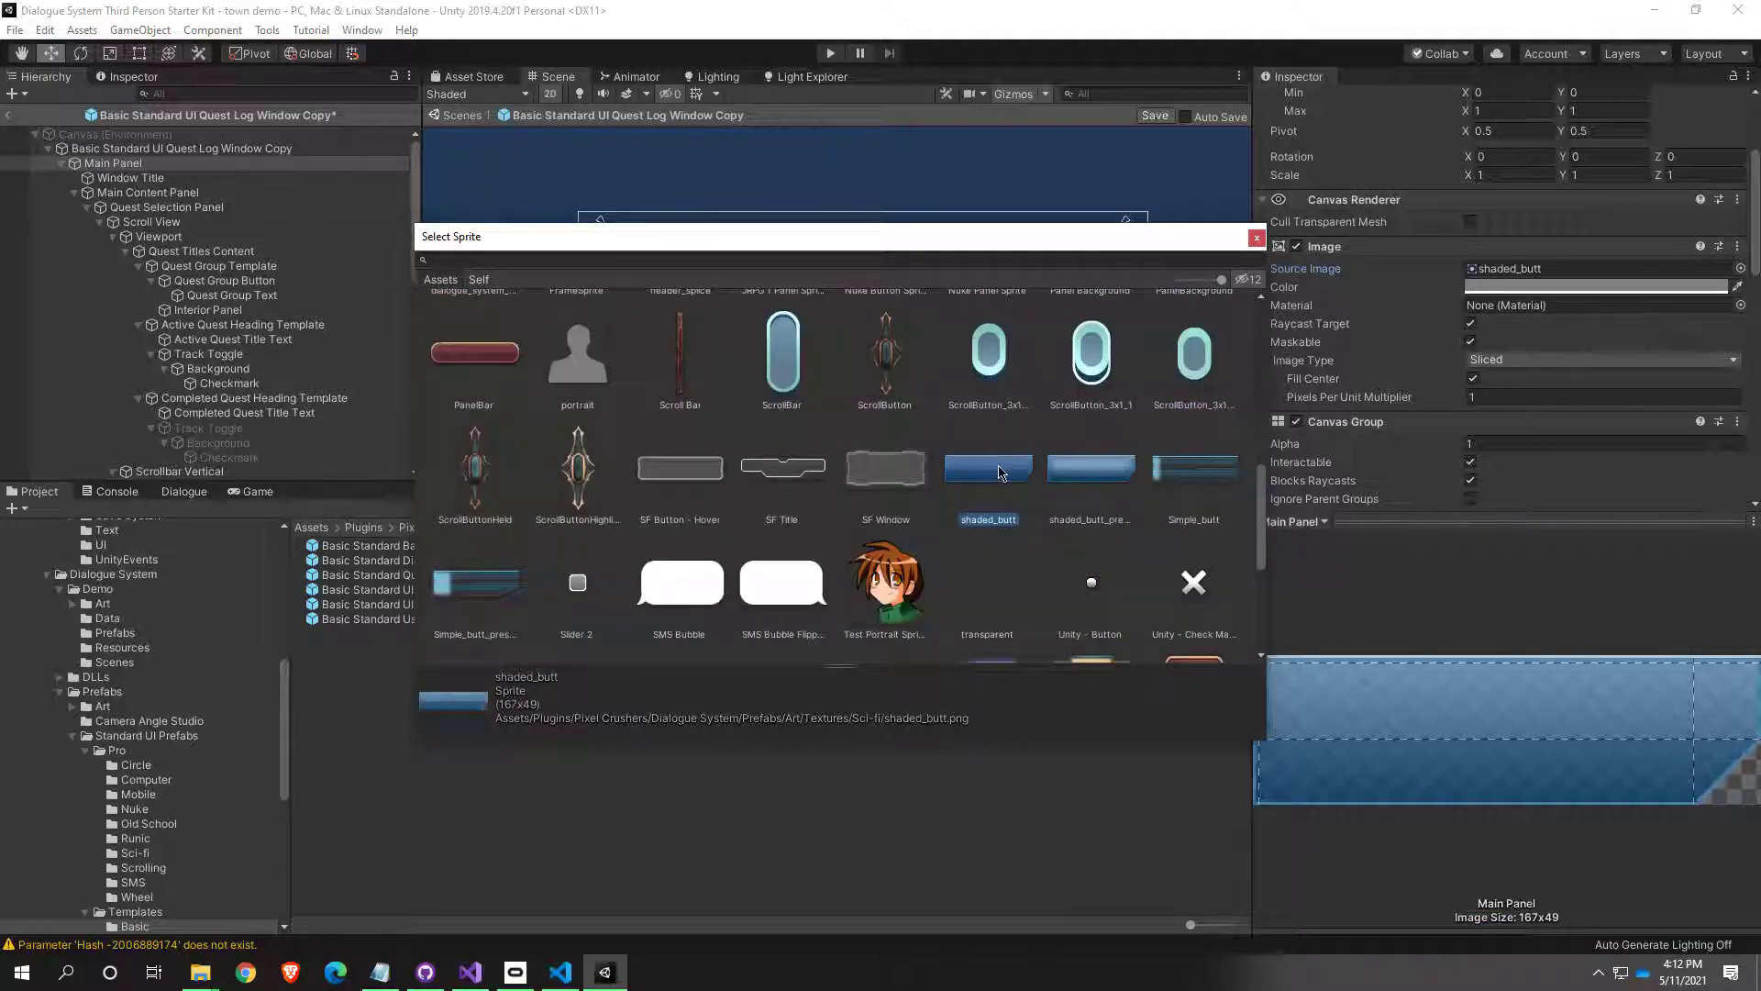
pyautogui.click(669, 482)
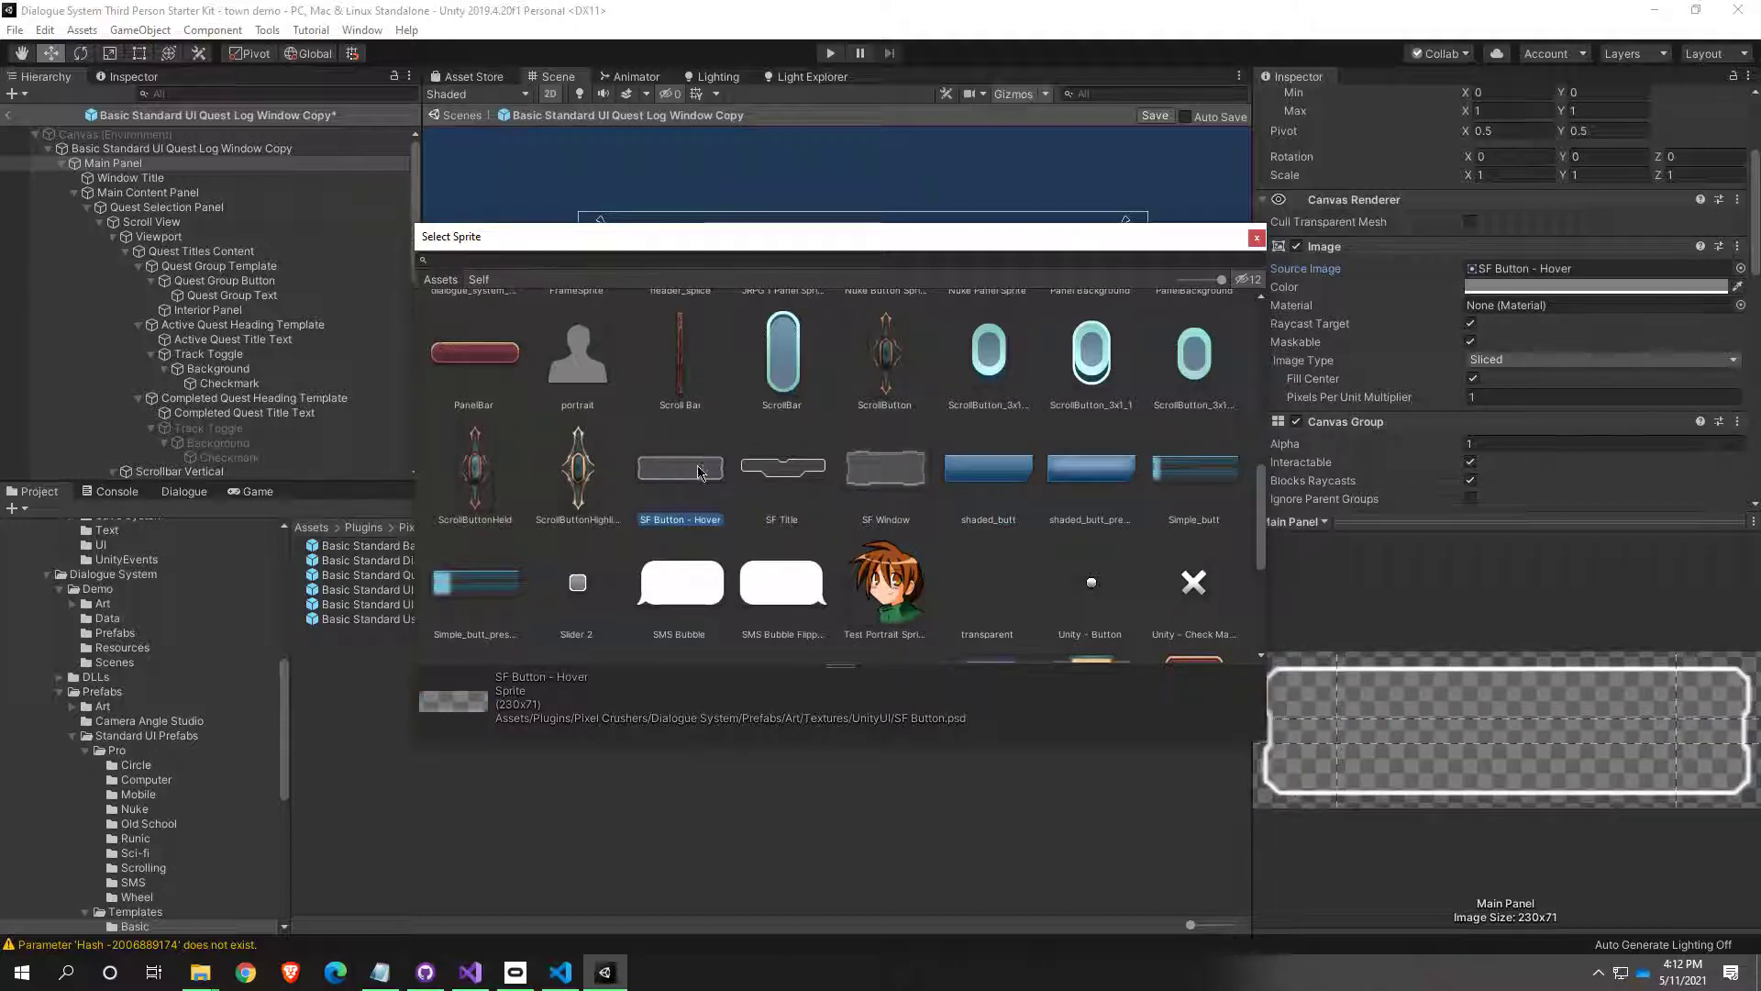
pyautogui.click(468, 587)
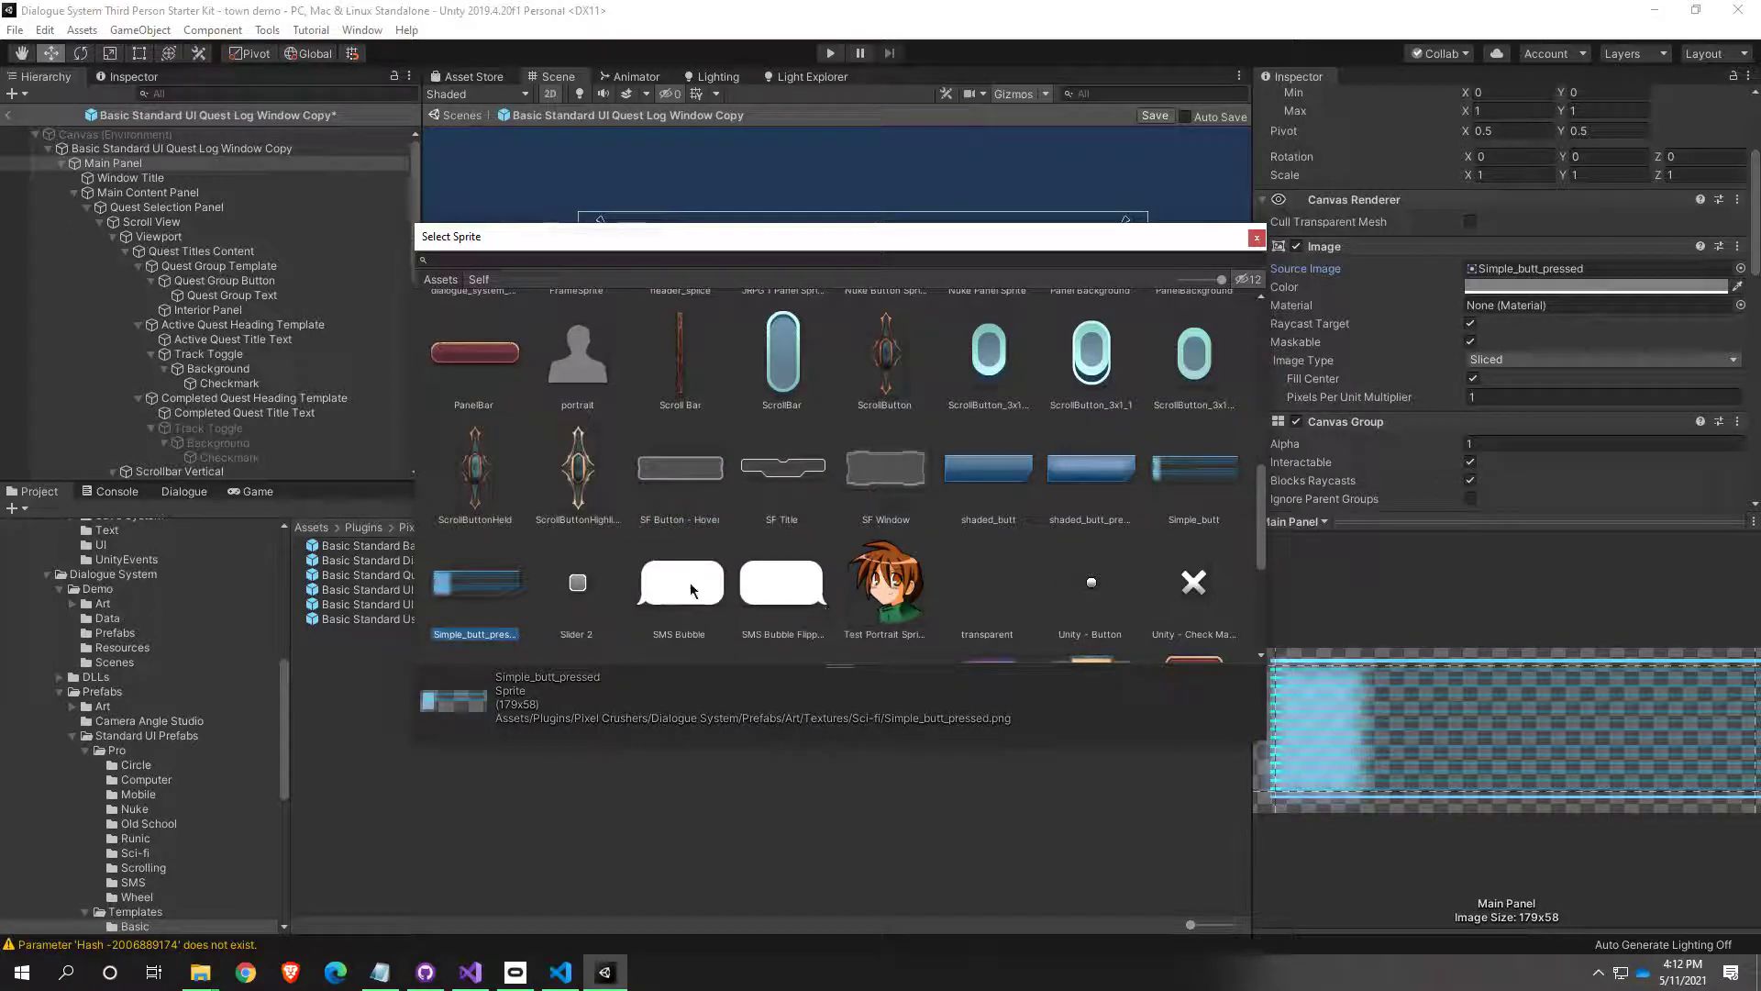
pyautogui.click(1214, 475)
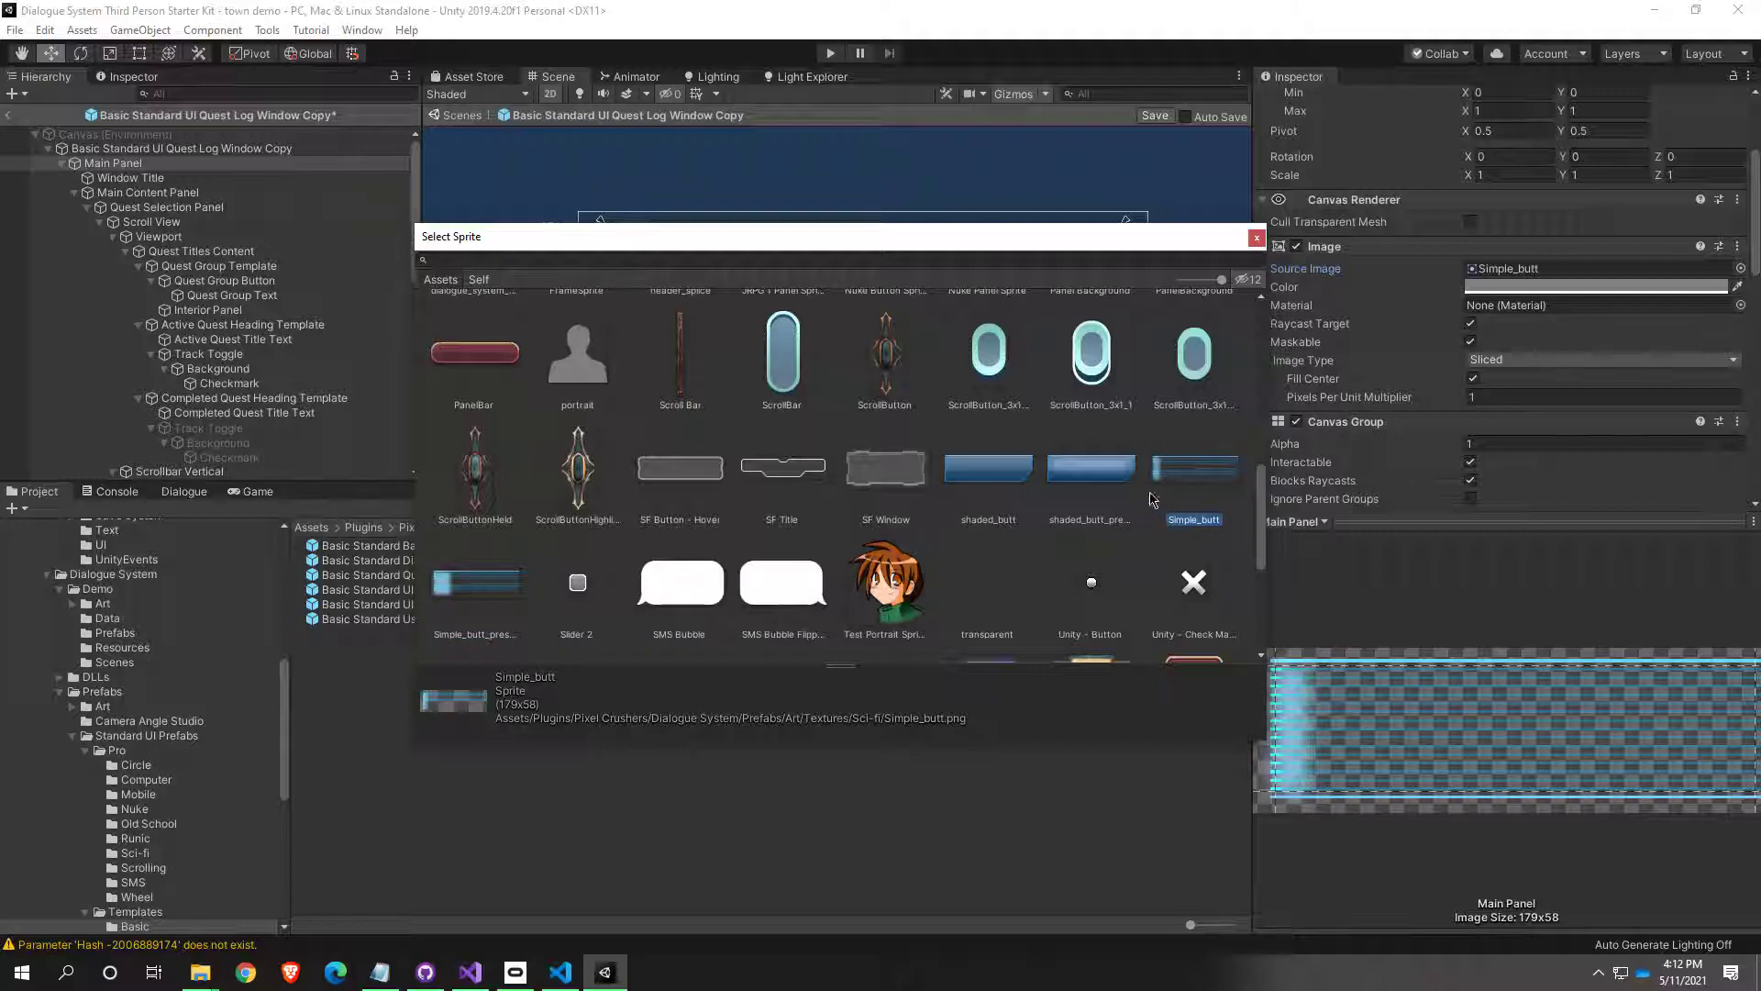
pyautogui.click(955, 473)
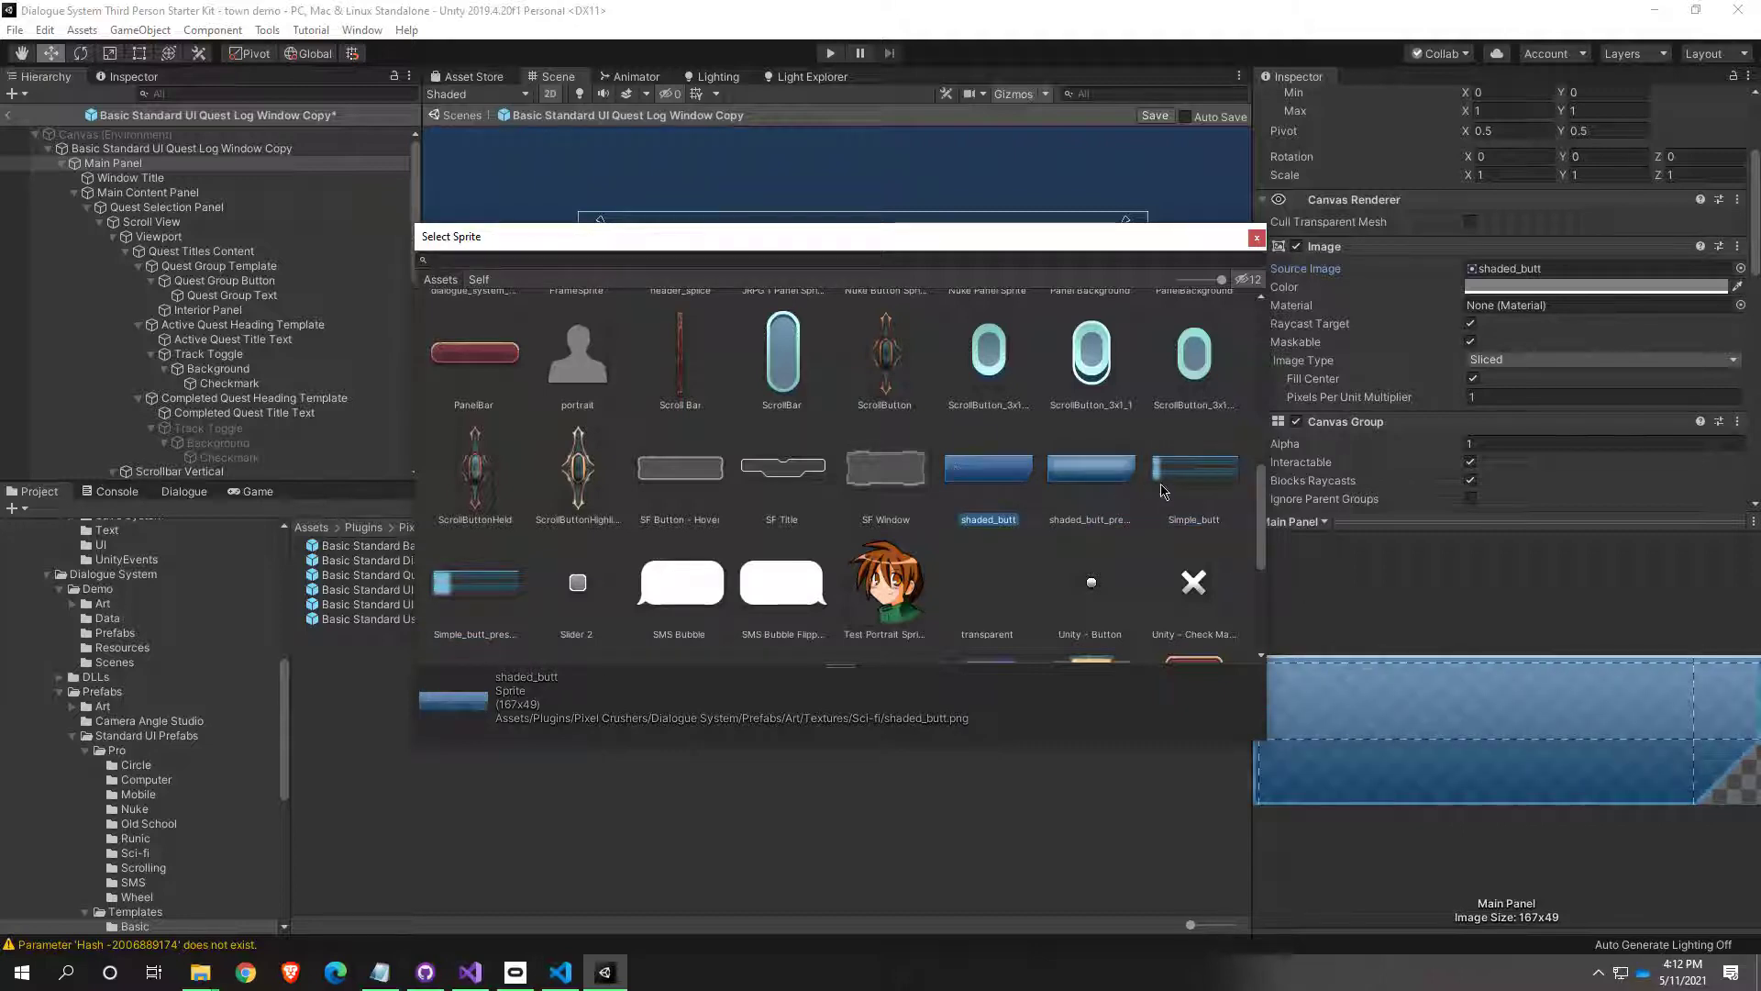
pyautogui.click(1163, 492)
pyautogui.click(681, 470)
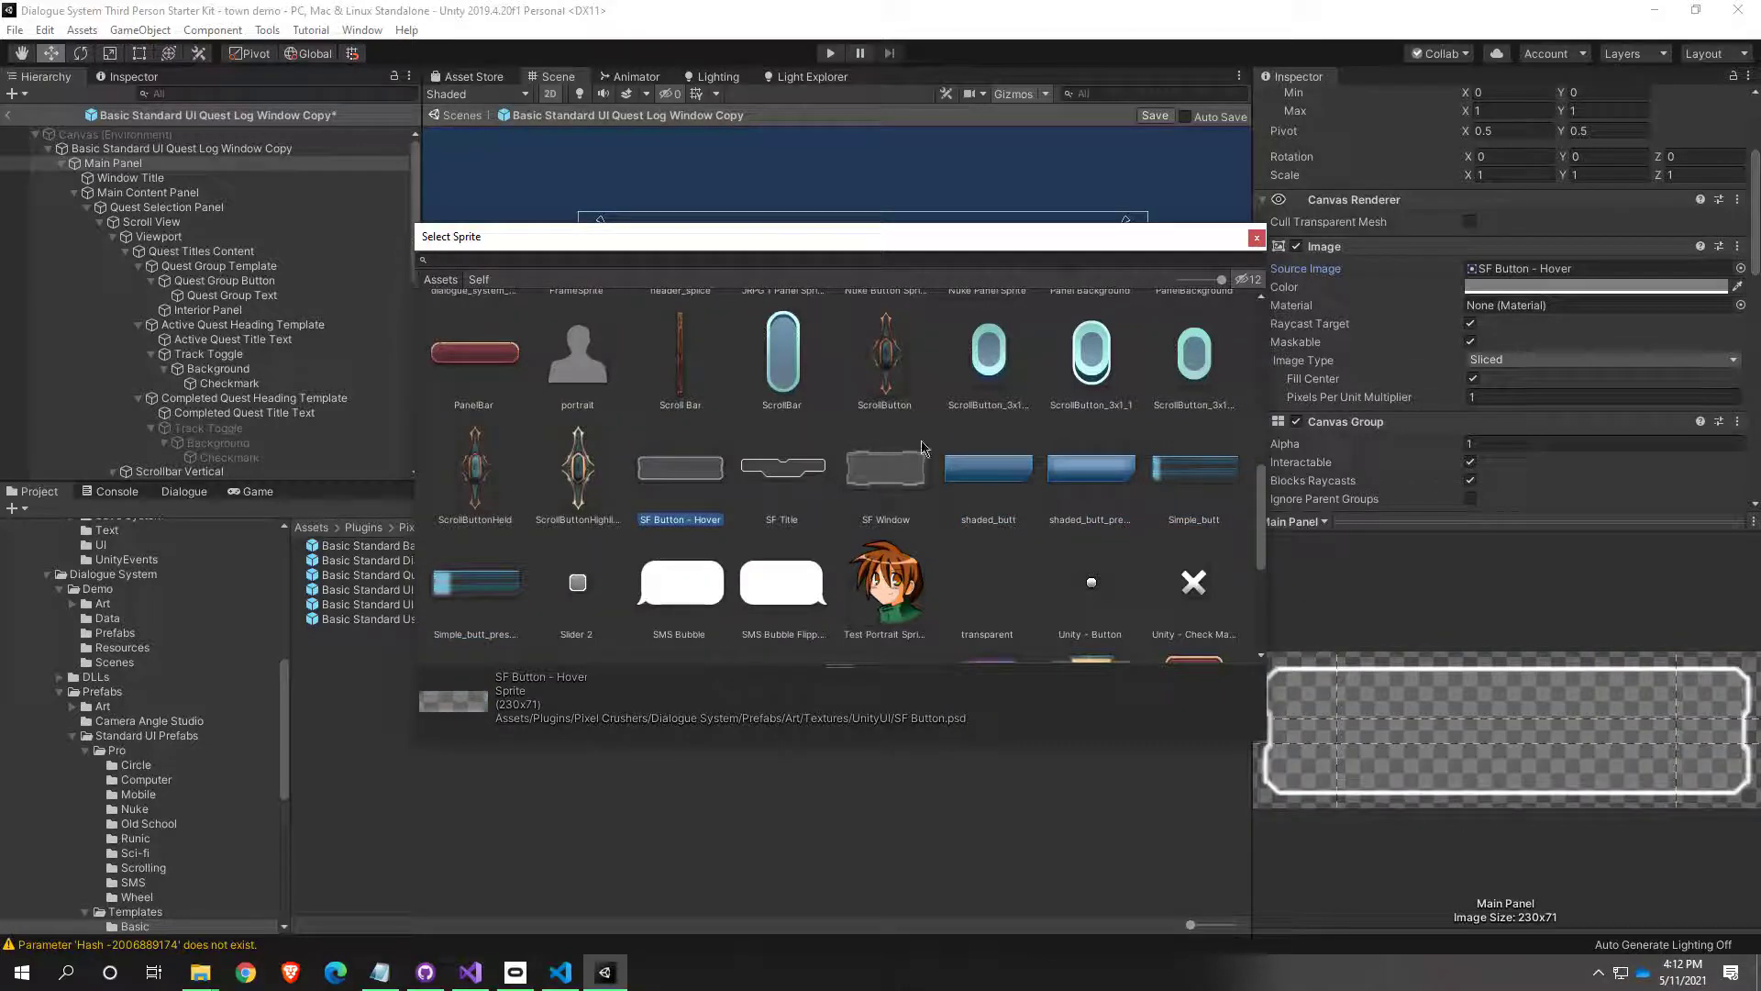
# Step: Set the Main Panel's source image to the blue framed sprite from Mobile/Button_3x1.png
pyautogui.scroll(6, 819, 434)
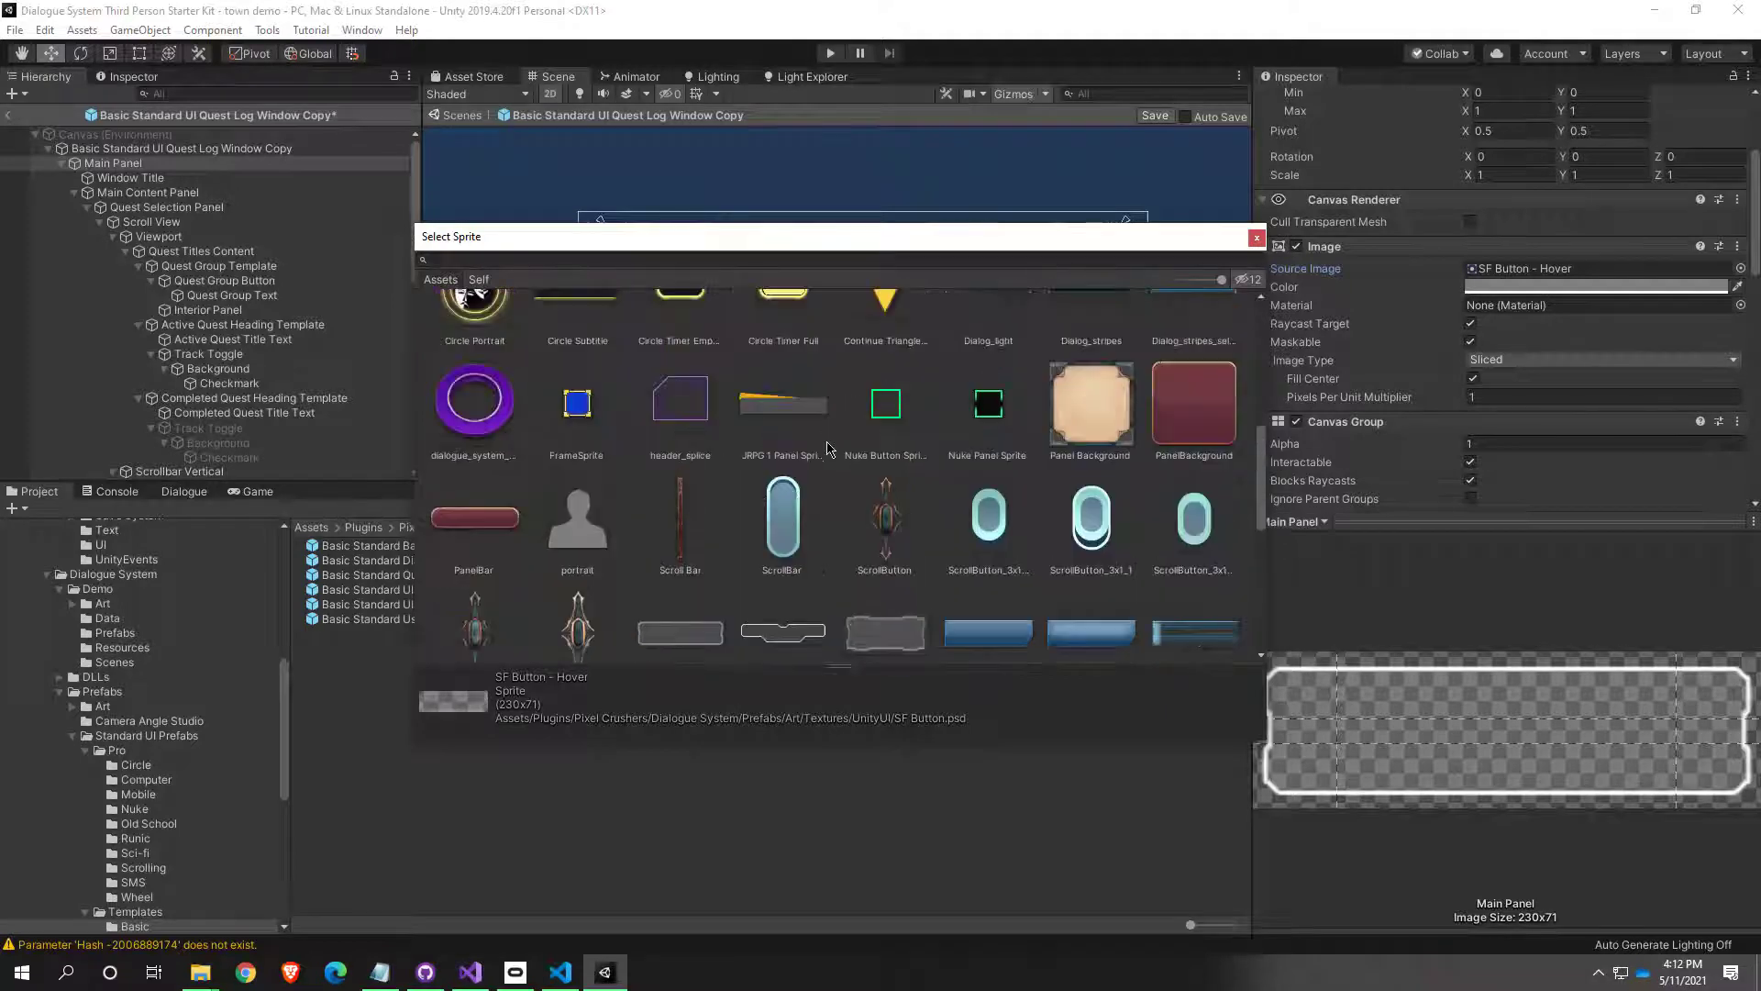
pyautogui.scroll(1, 794, 448)
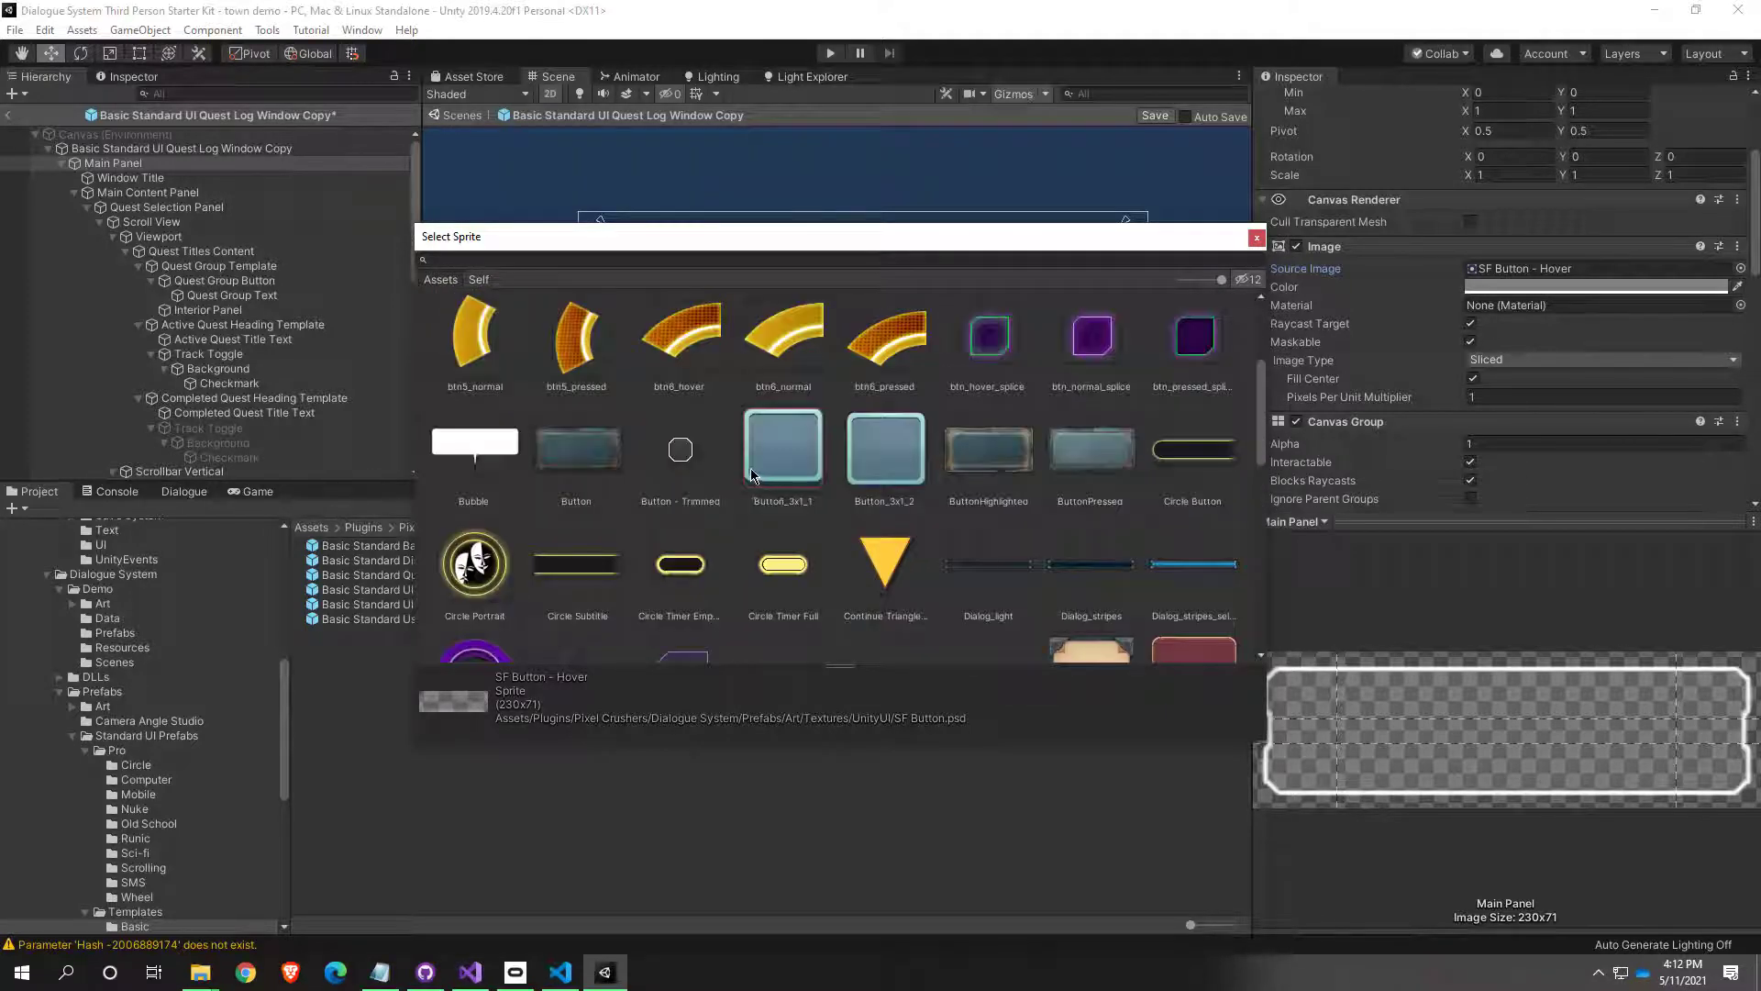
pyautogui.scroll(3, 747, 468)
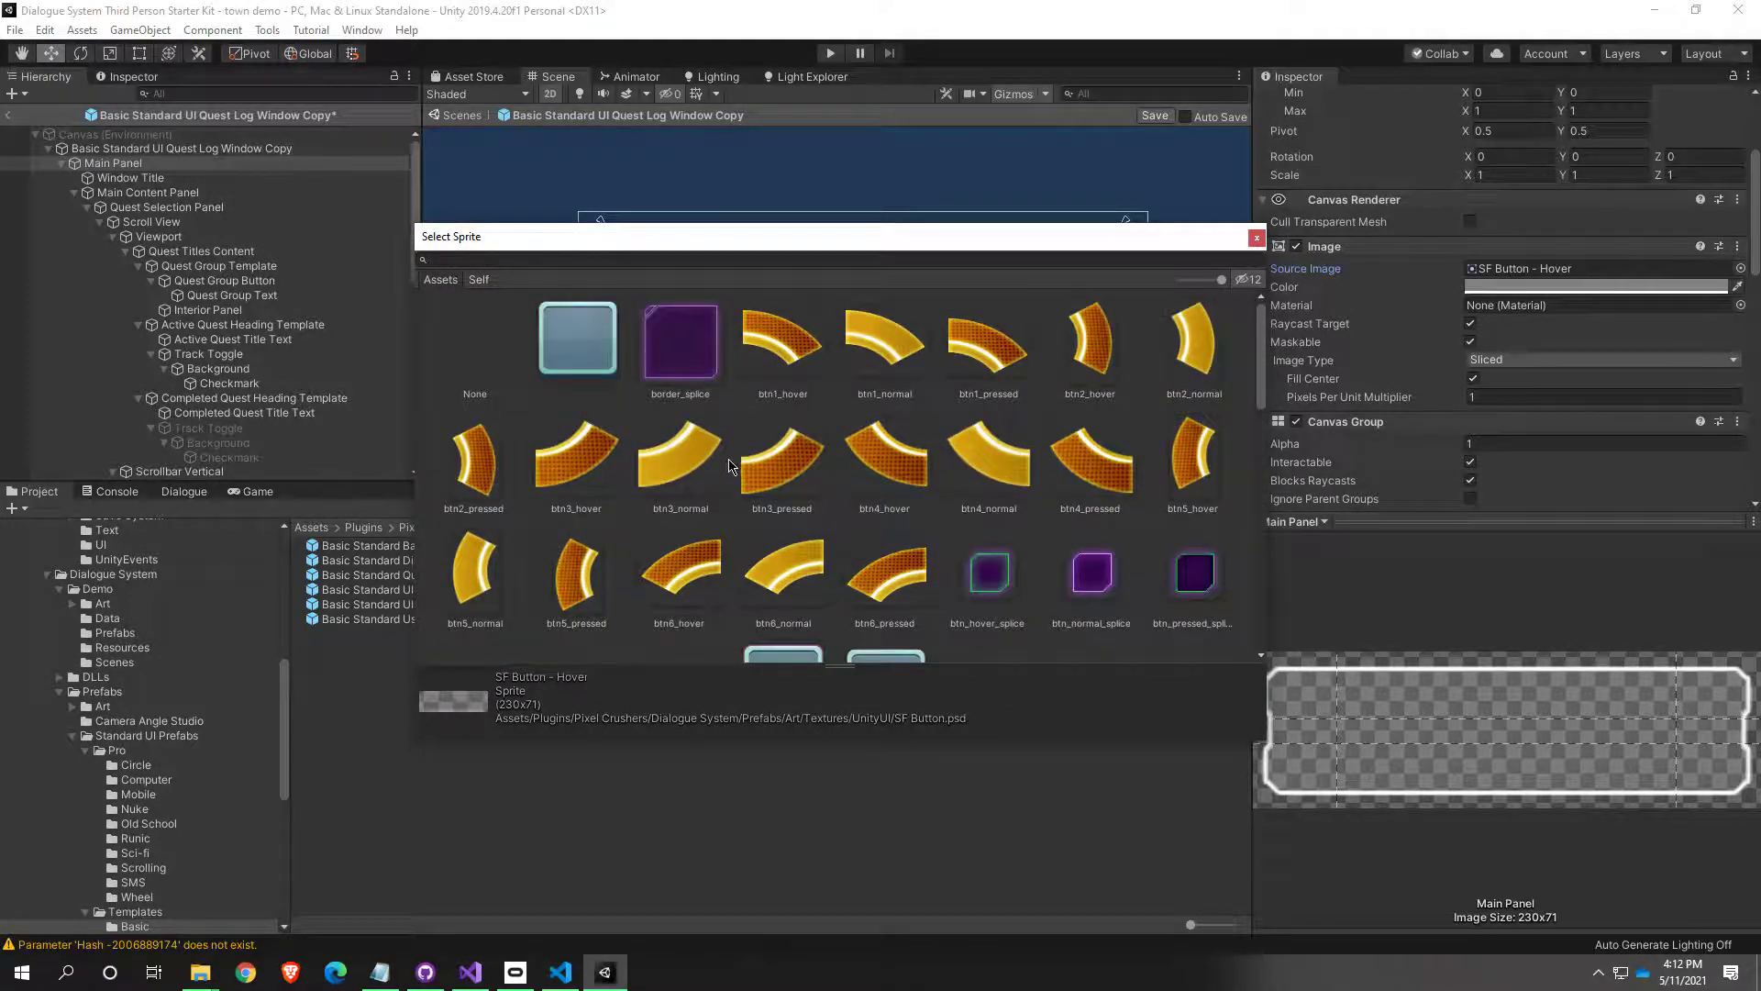
pyautogui.scroll(-4, 729, 464)
pyautogui.scroll(4, 717, 450)
pyautogui.click(591, 342)
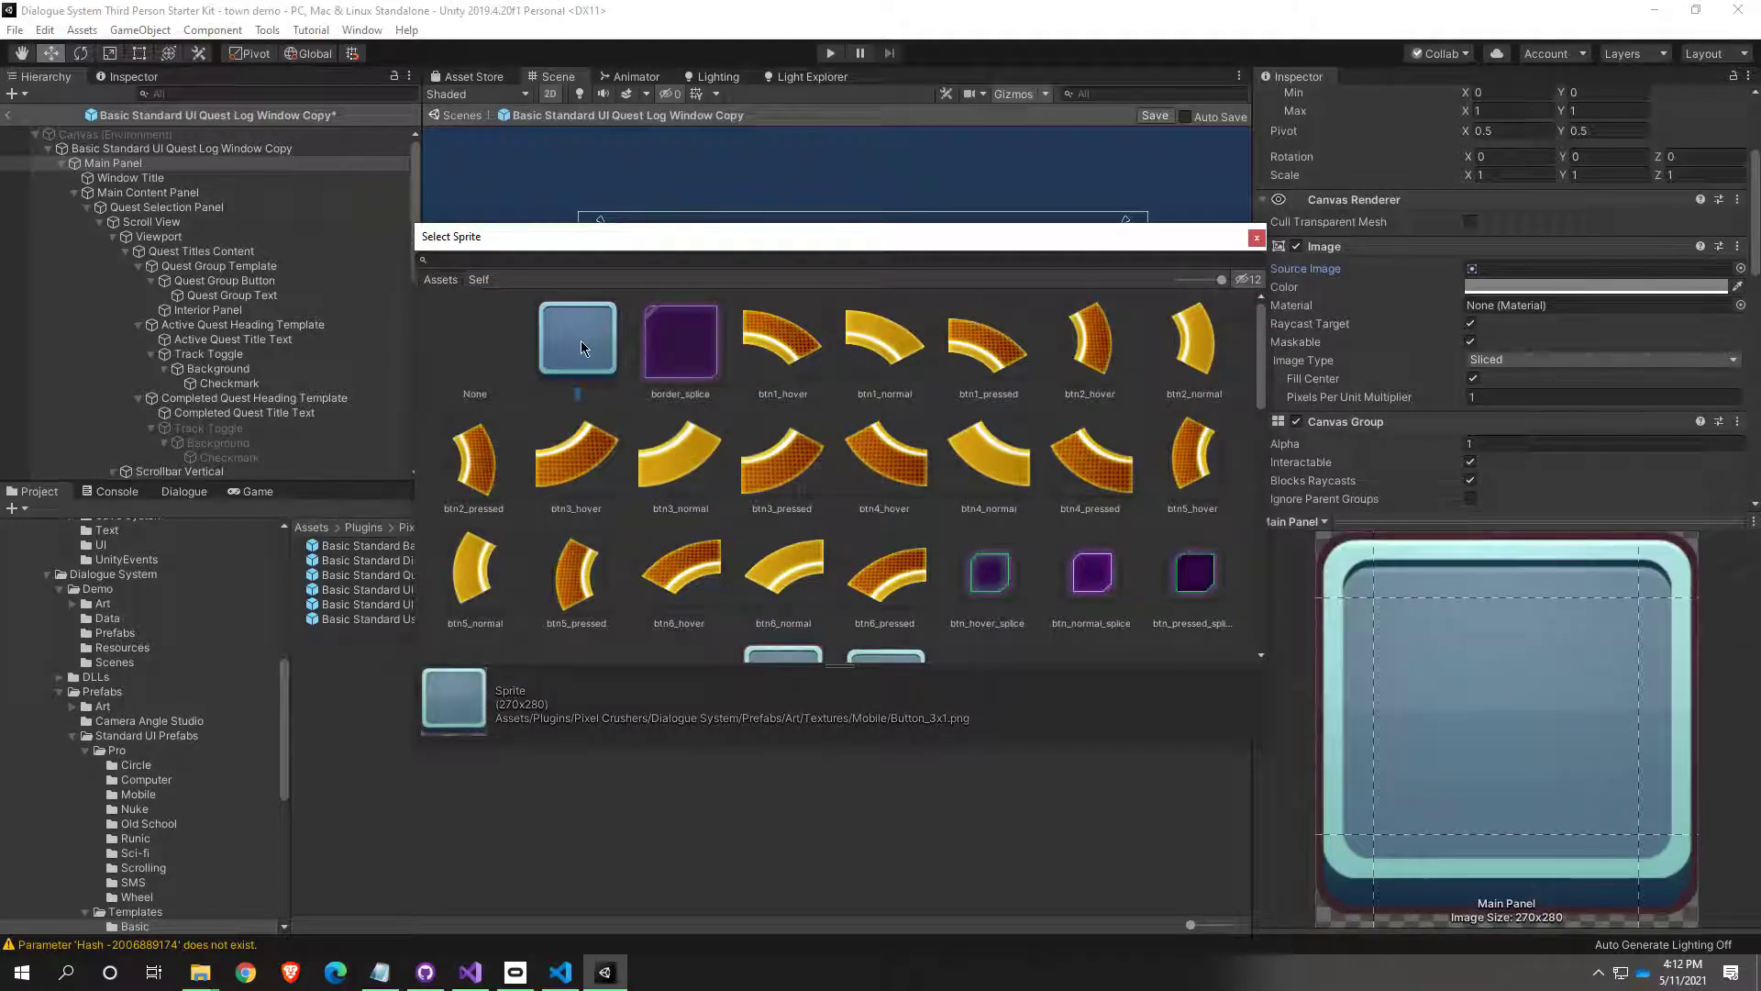
pyautogui.doubleClick(580, 345)
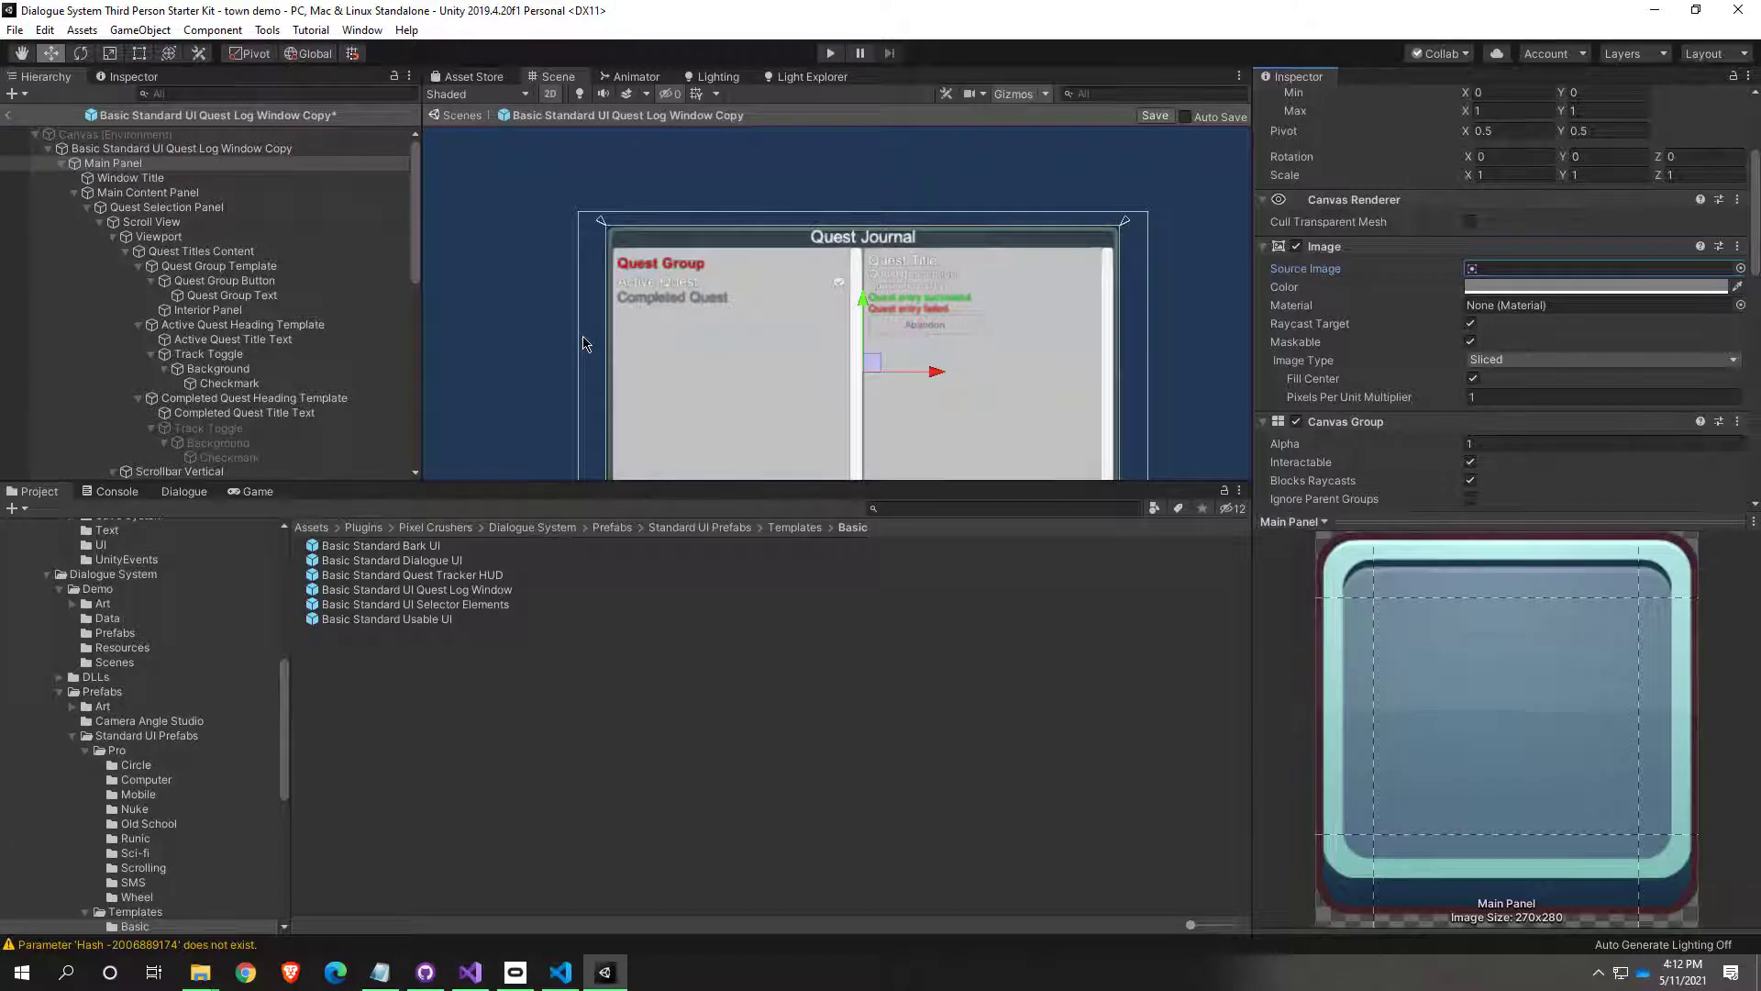
# Step: Set the image colour of the Background under the active quest heading's Track Toggle to red, FF4747
pyautogui.scroll(3, 468, 270)
pyautogui.scroll(3, 749, 320)
pyautogui.moveTo(891, 290); pyautogui.dragTo(667, 337, button='middle')
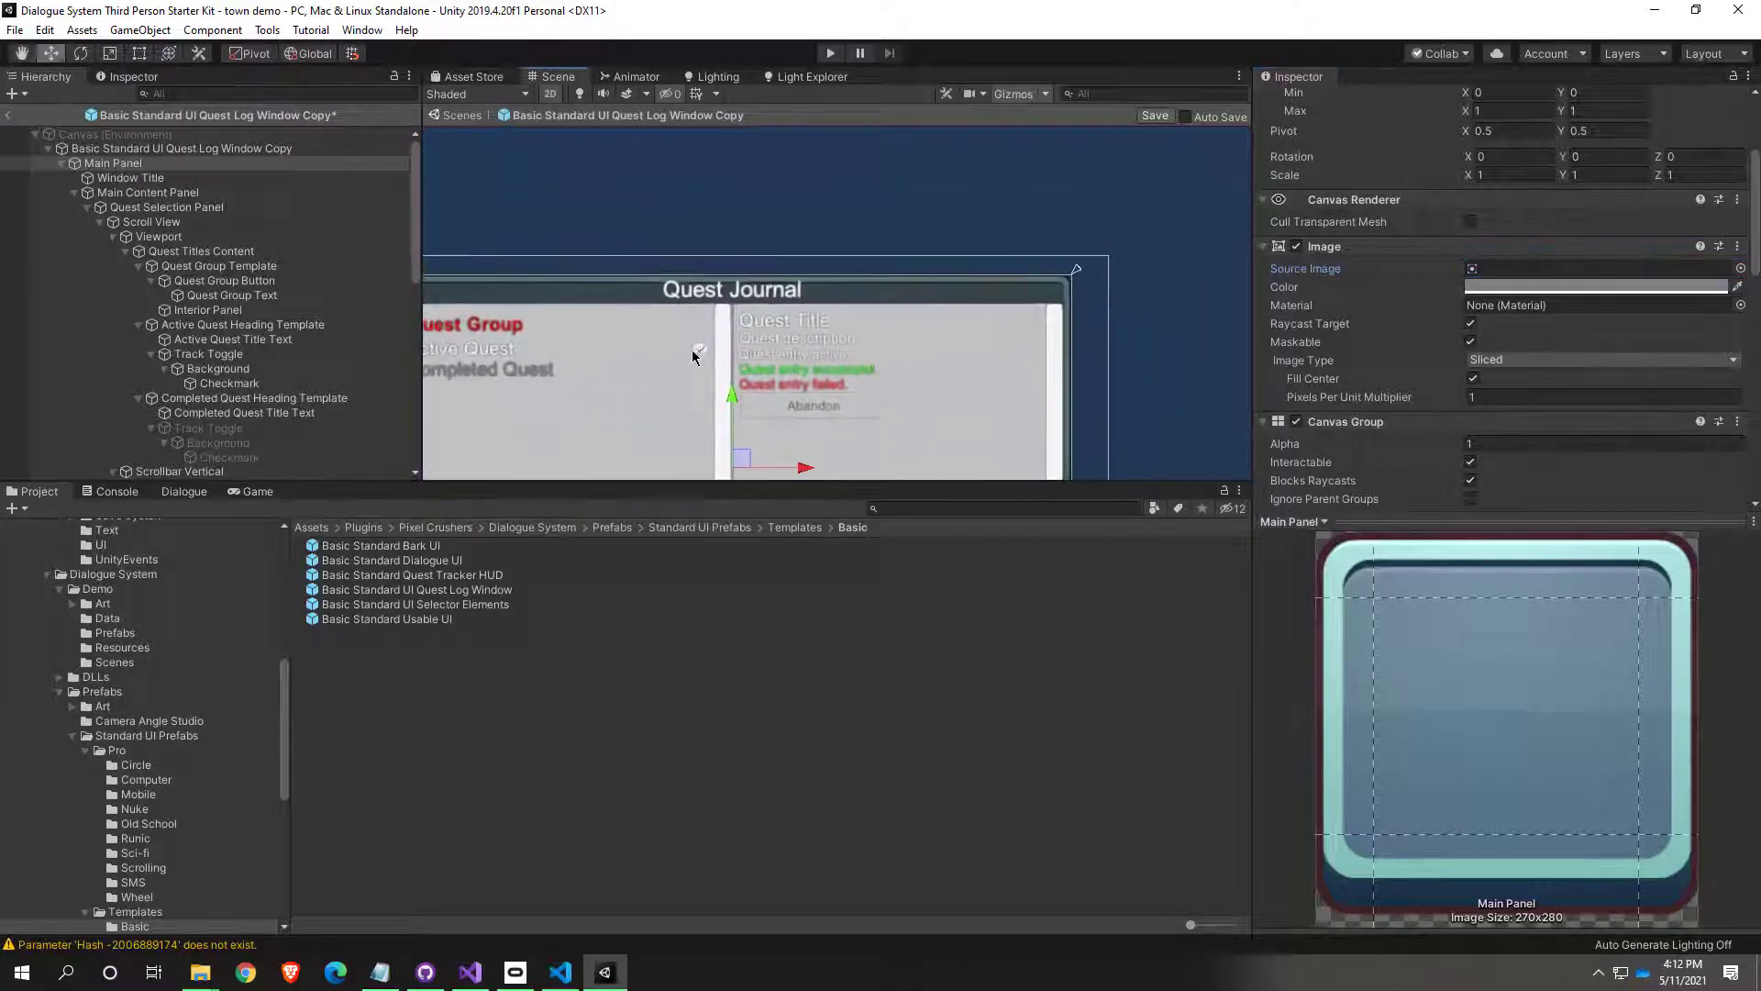
pyautogui.scroll(3, 702, 344)
pyautogui.scroll(-4, 700, 346)
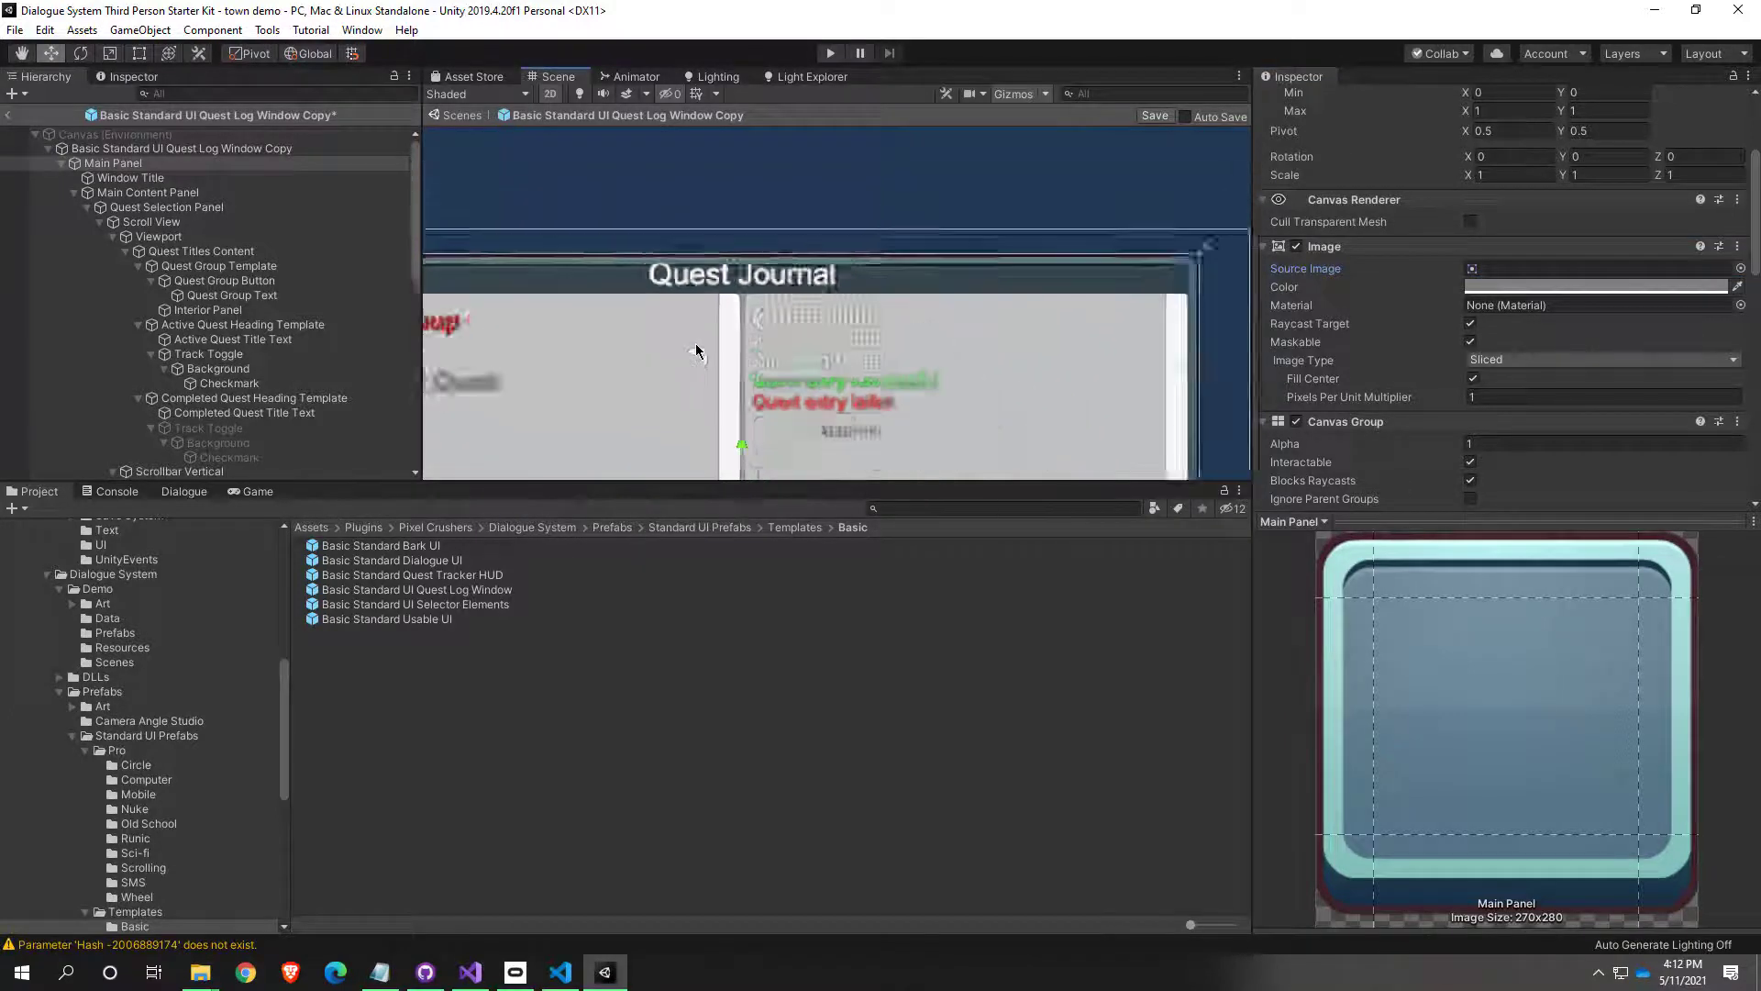
pyautogui.moveTo(657, 393); pyautogui.dragTo(717, 255, button='middle')
pyautogui.click(763, 209)
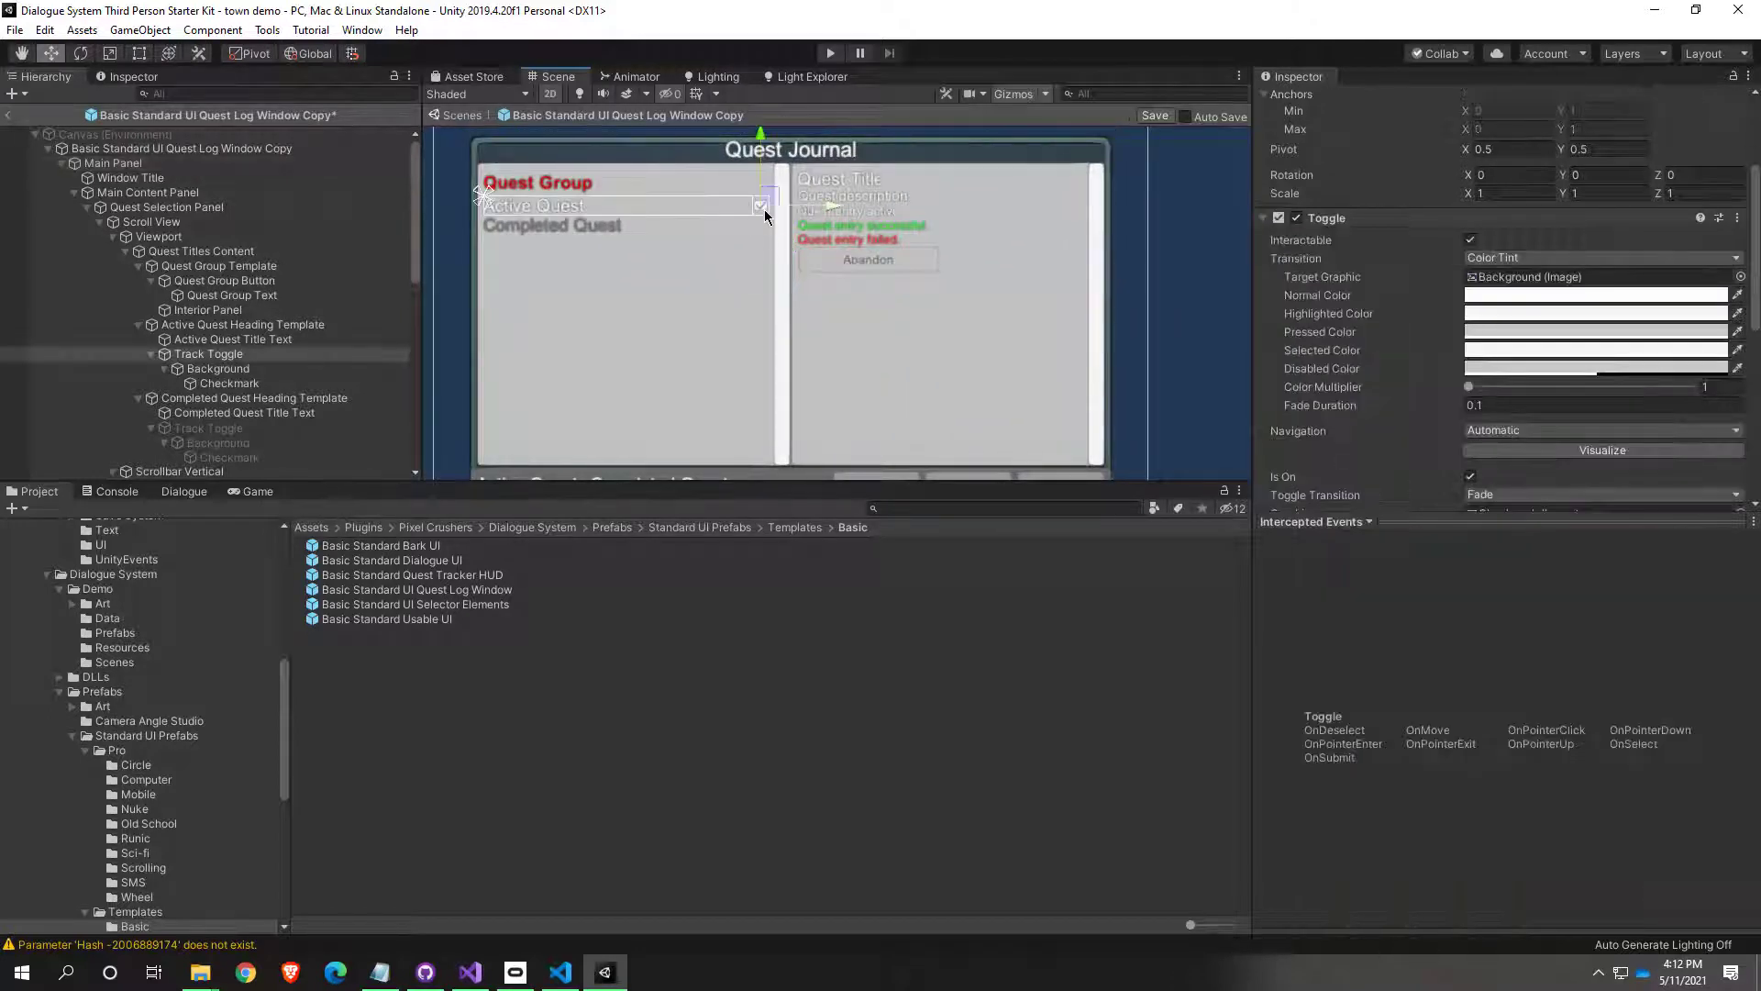
pyautogui.click(213, 369)
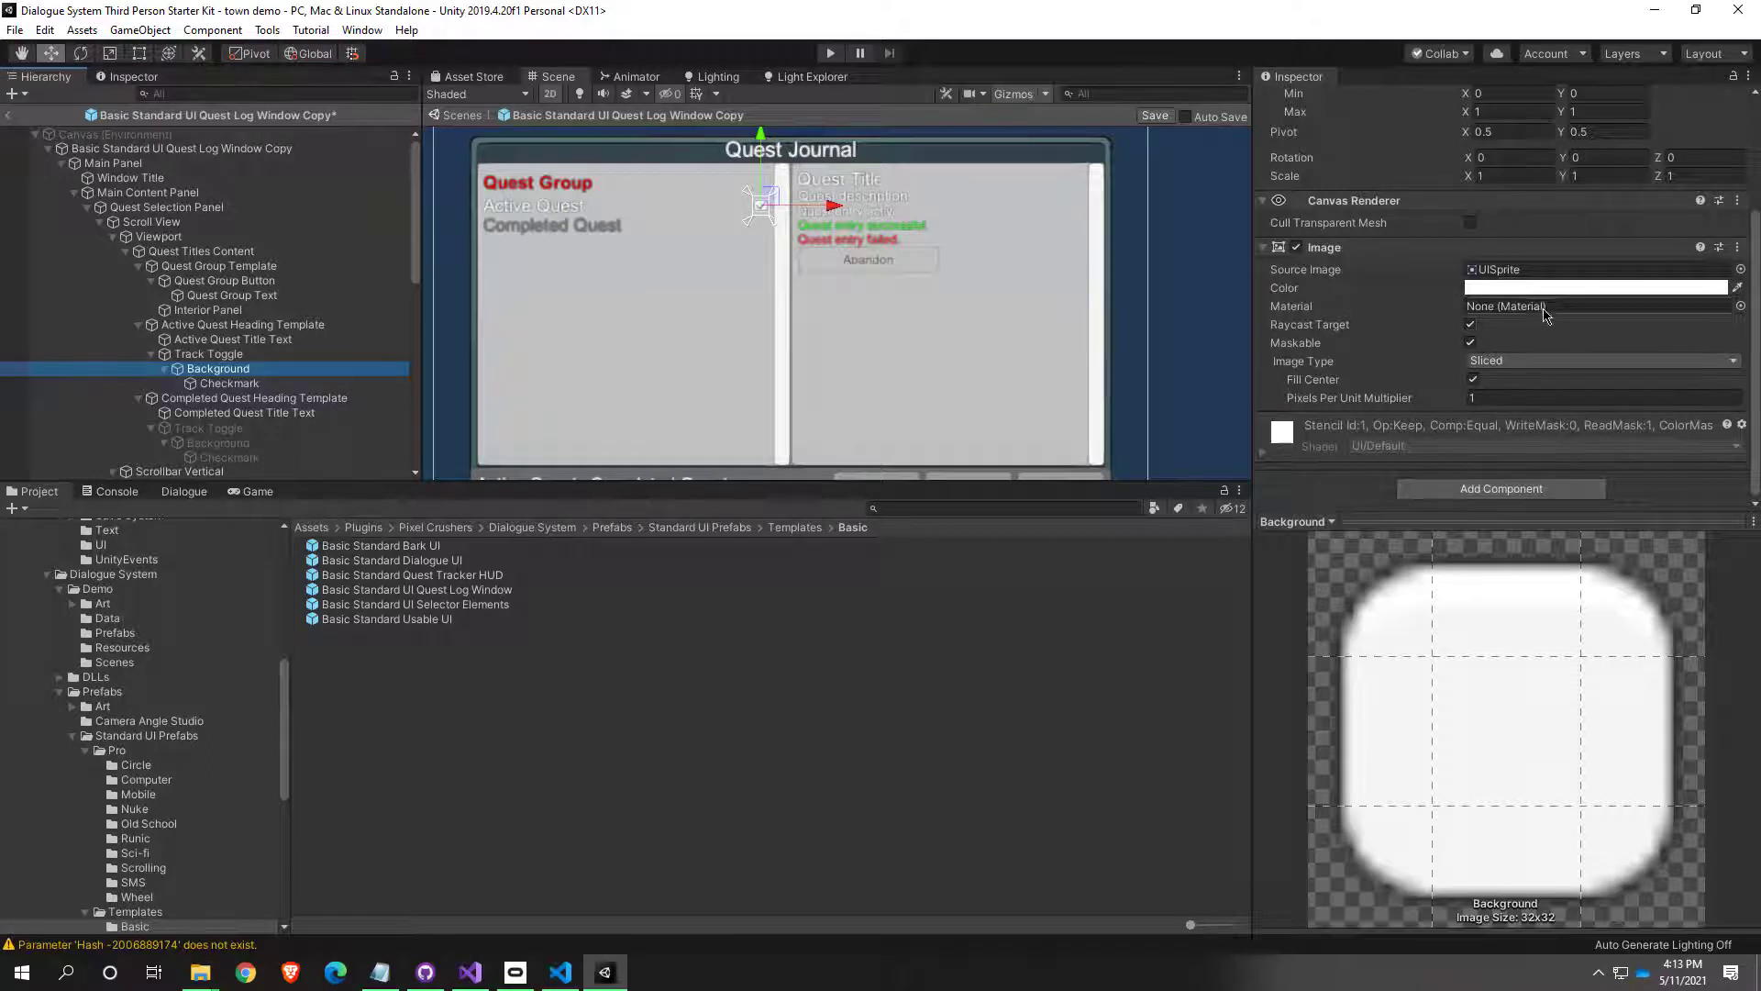
pyautogui.click(1596, 287)
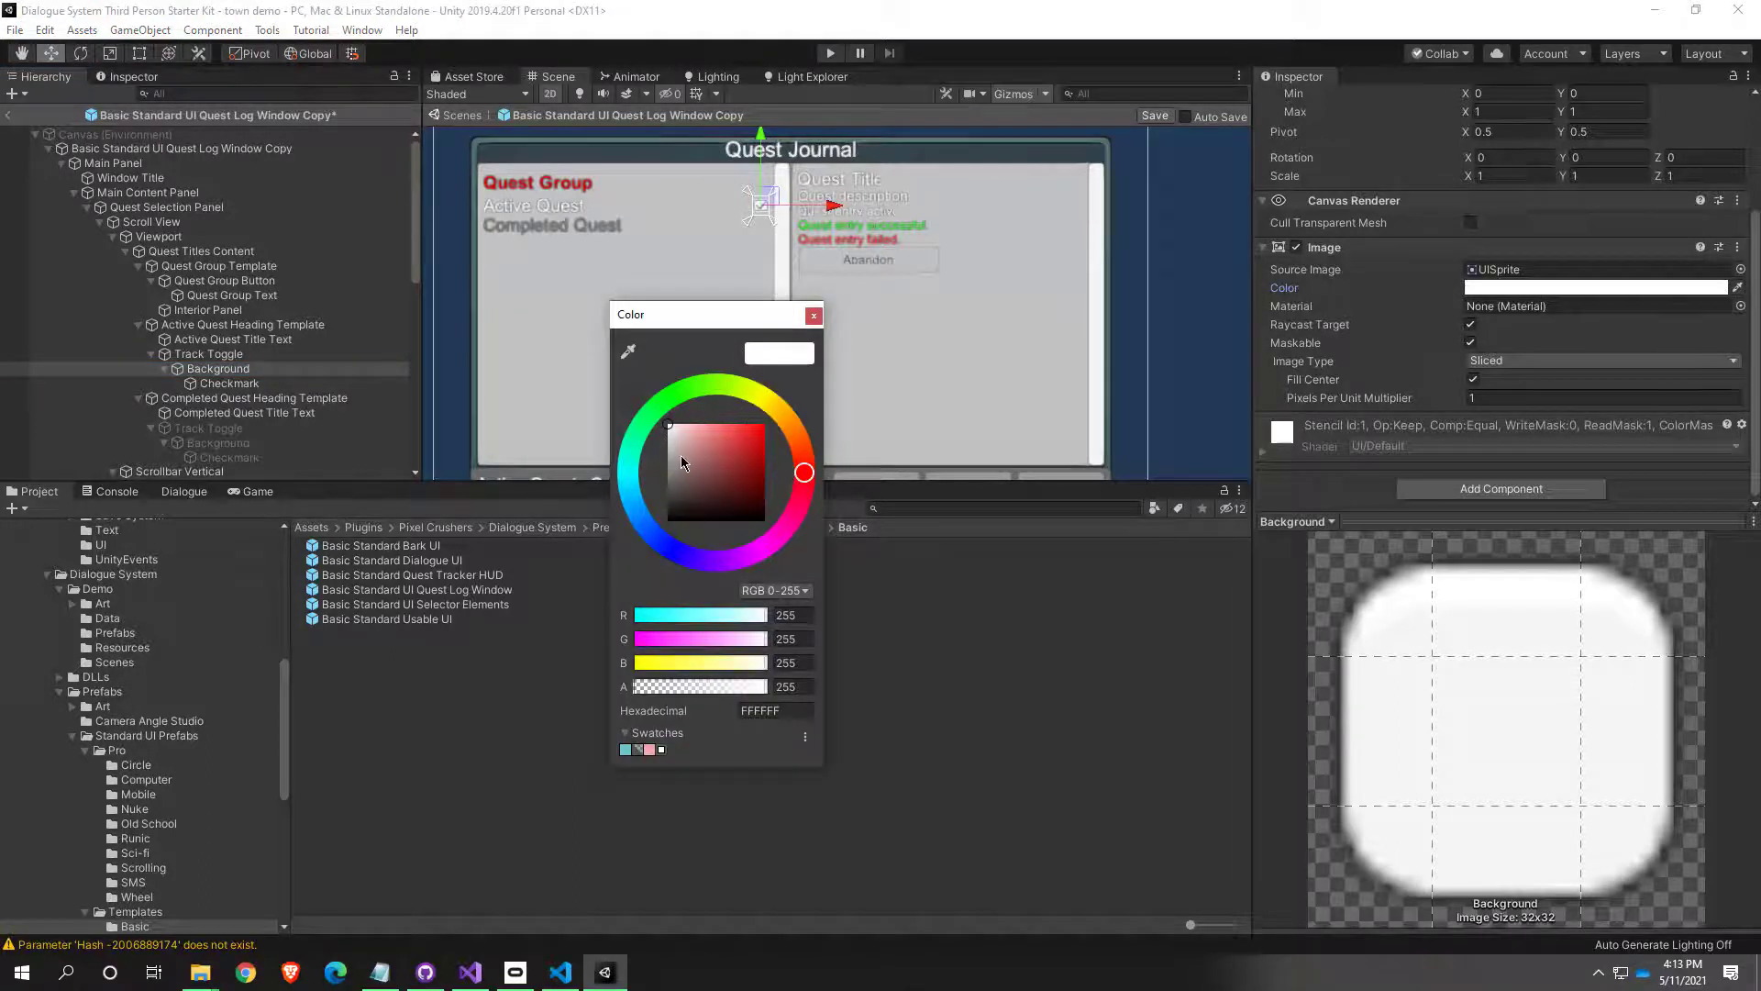
pyautogui.moveTo(681, 455); pyautogui.dragTo(745, 392)
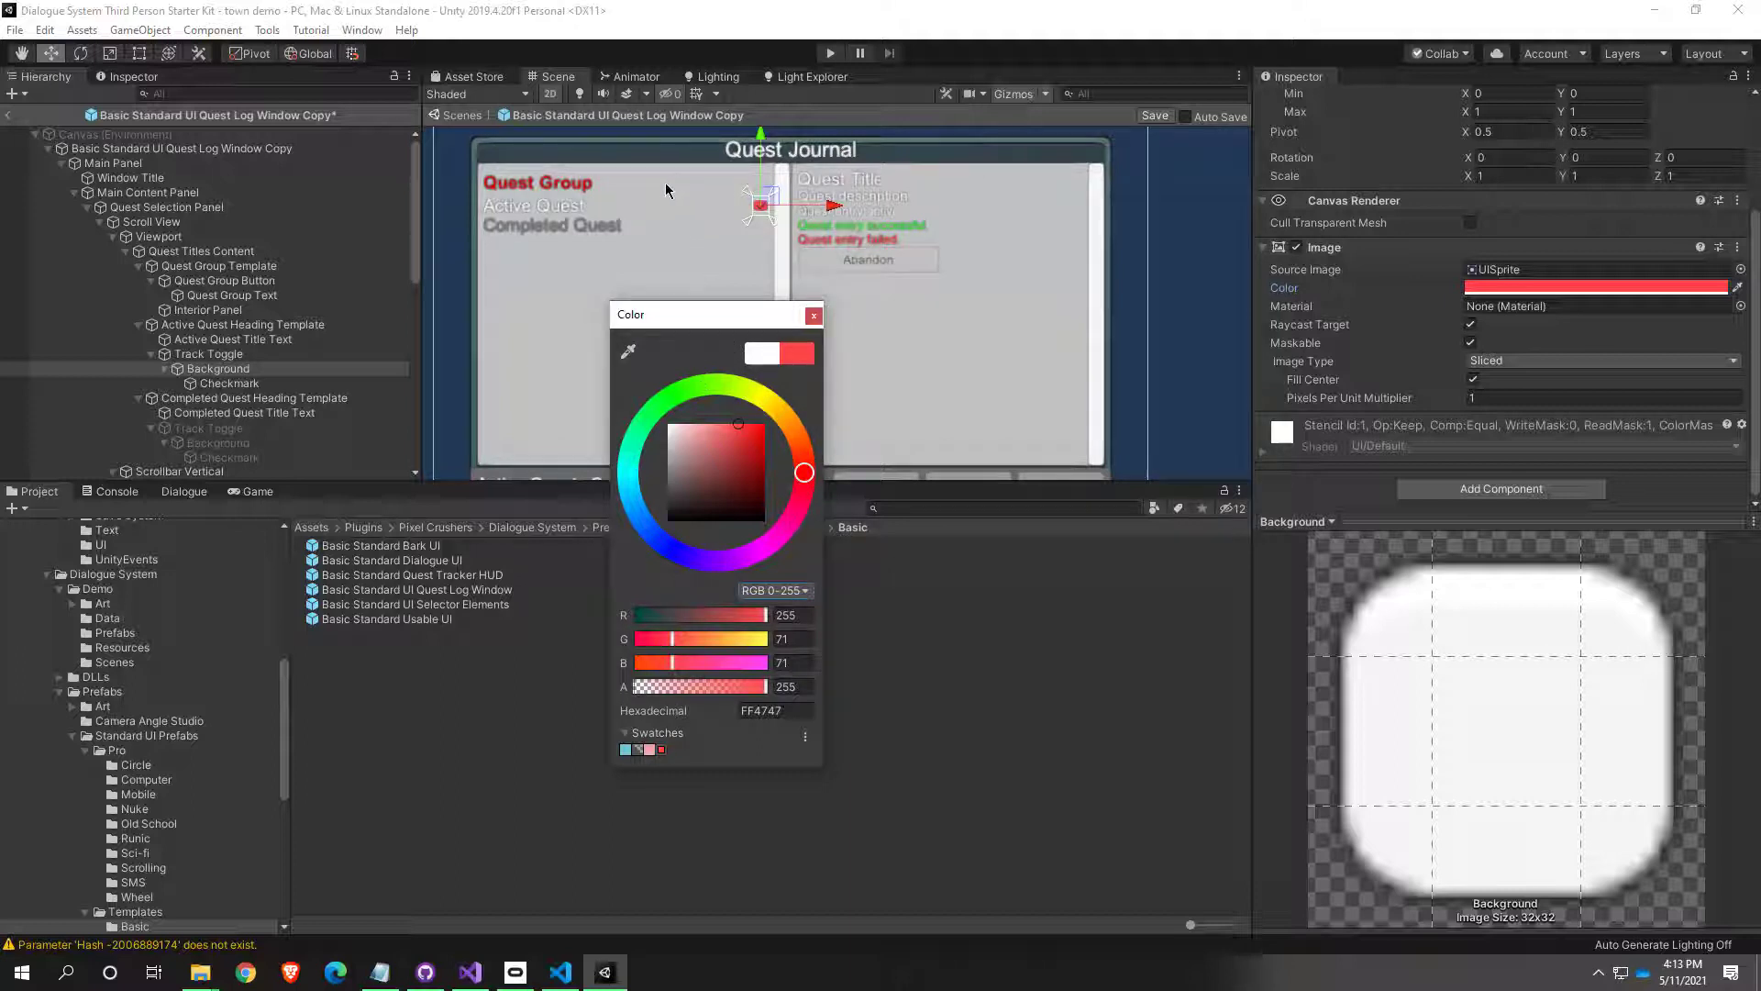
pyautogui.click(812, 317)
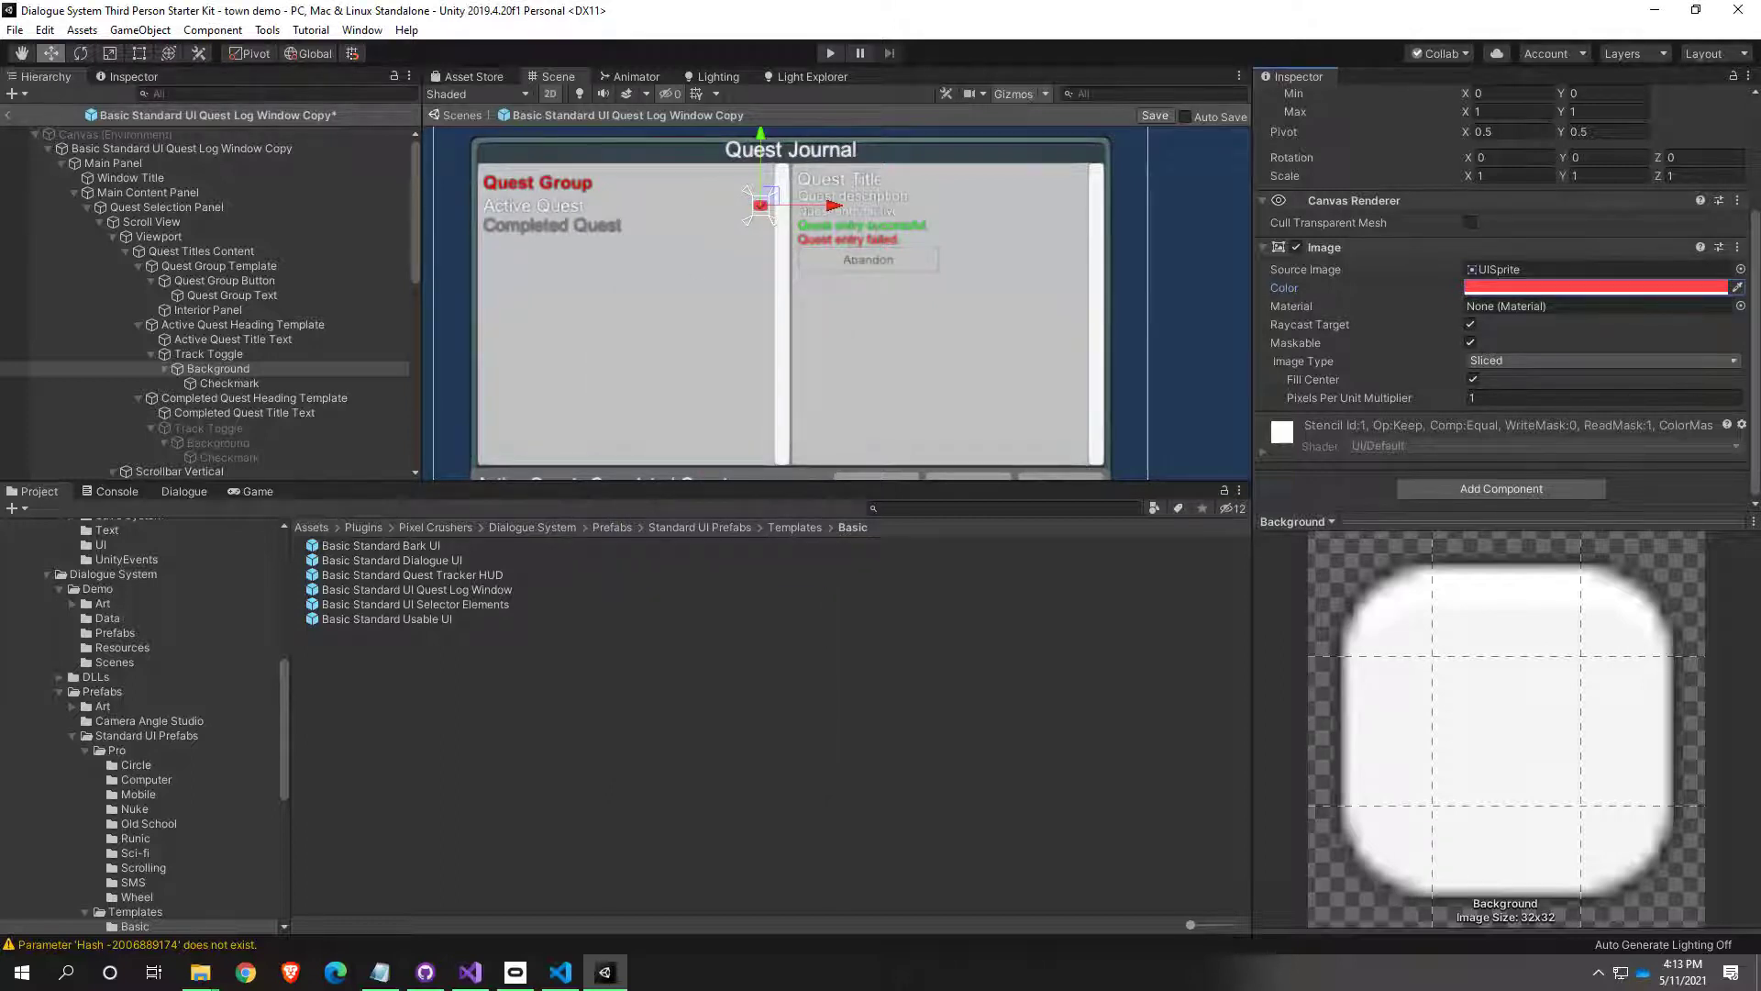
pyautogui.click(8, 123)
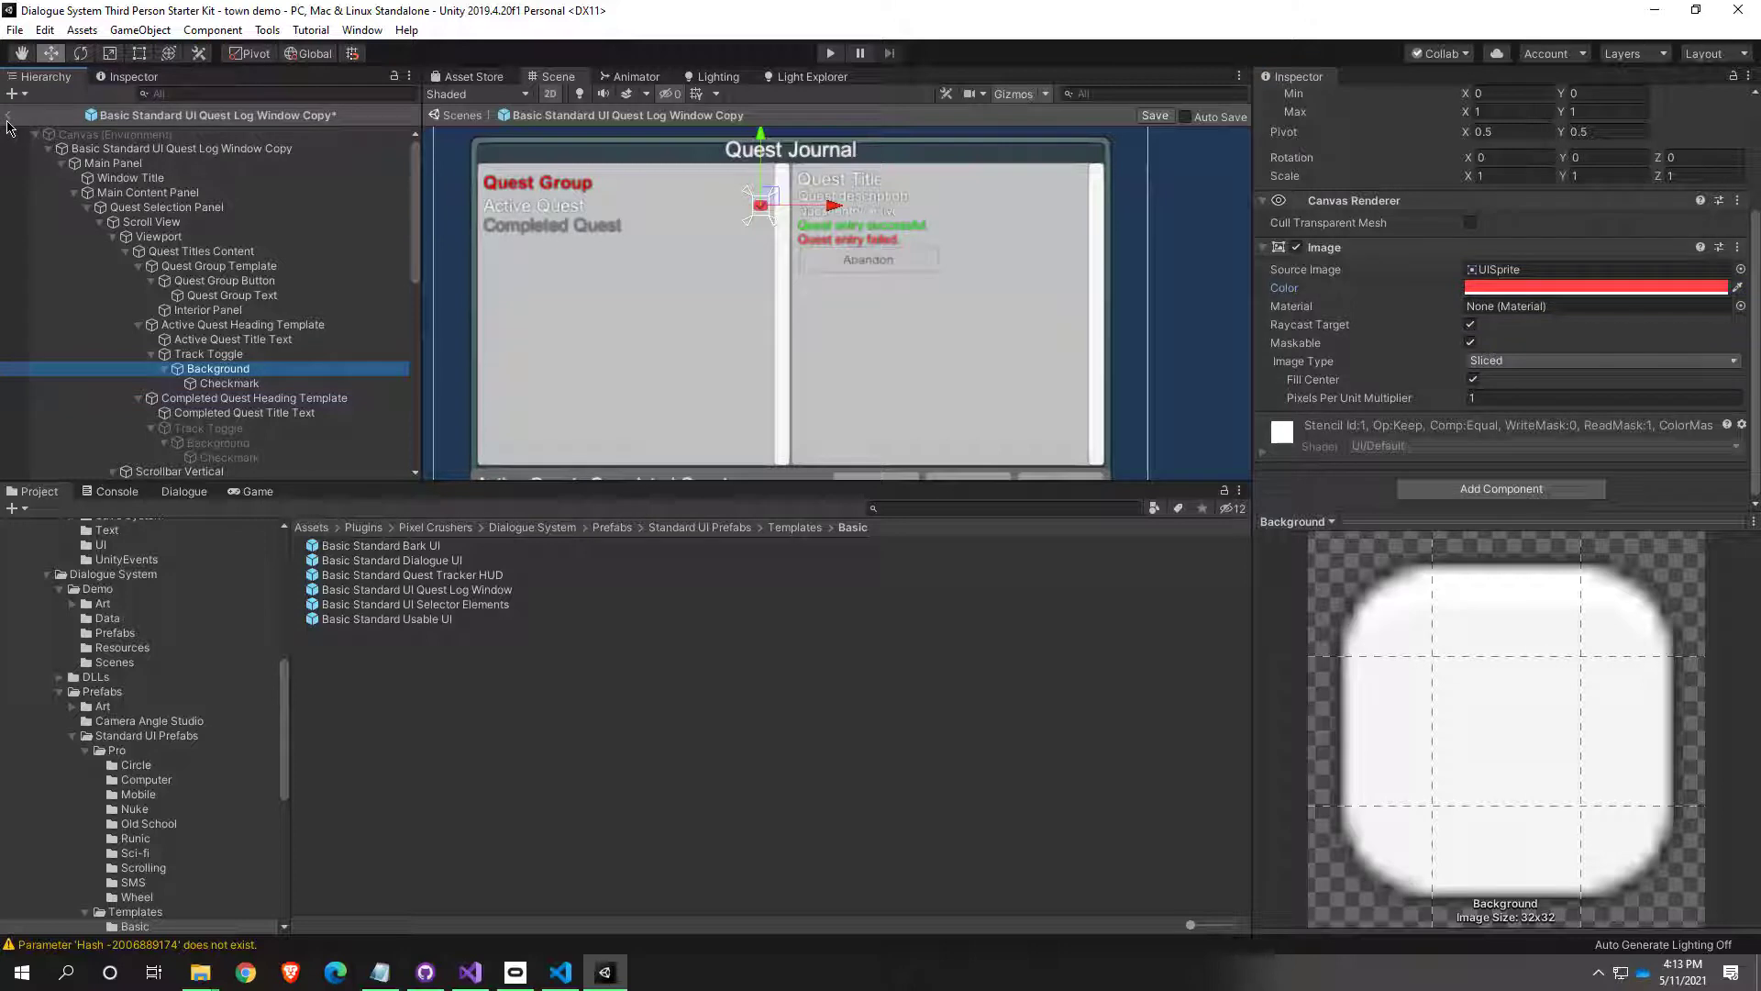
# Step: Save the changes to the Basic Standard UI Quest Log Window Copy prefab
pyautogui.click(15, 33)
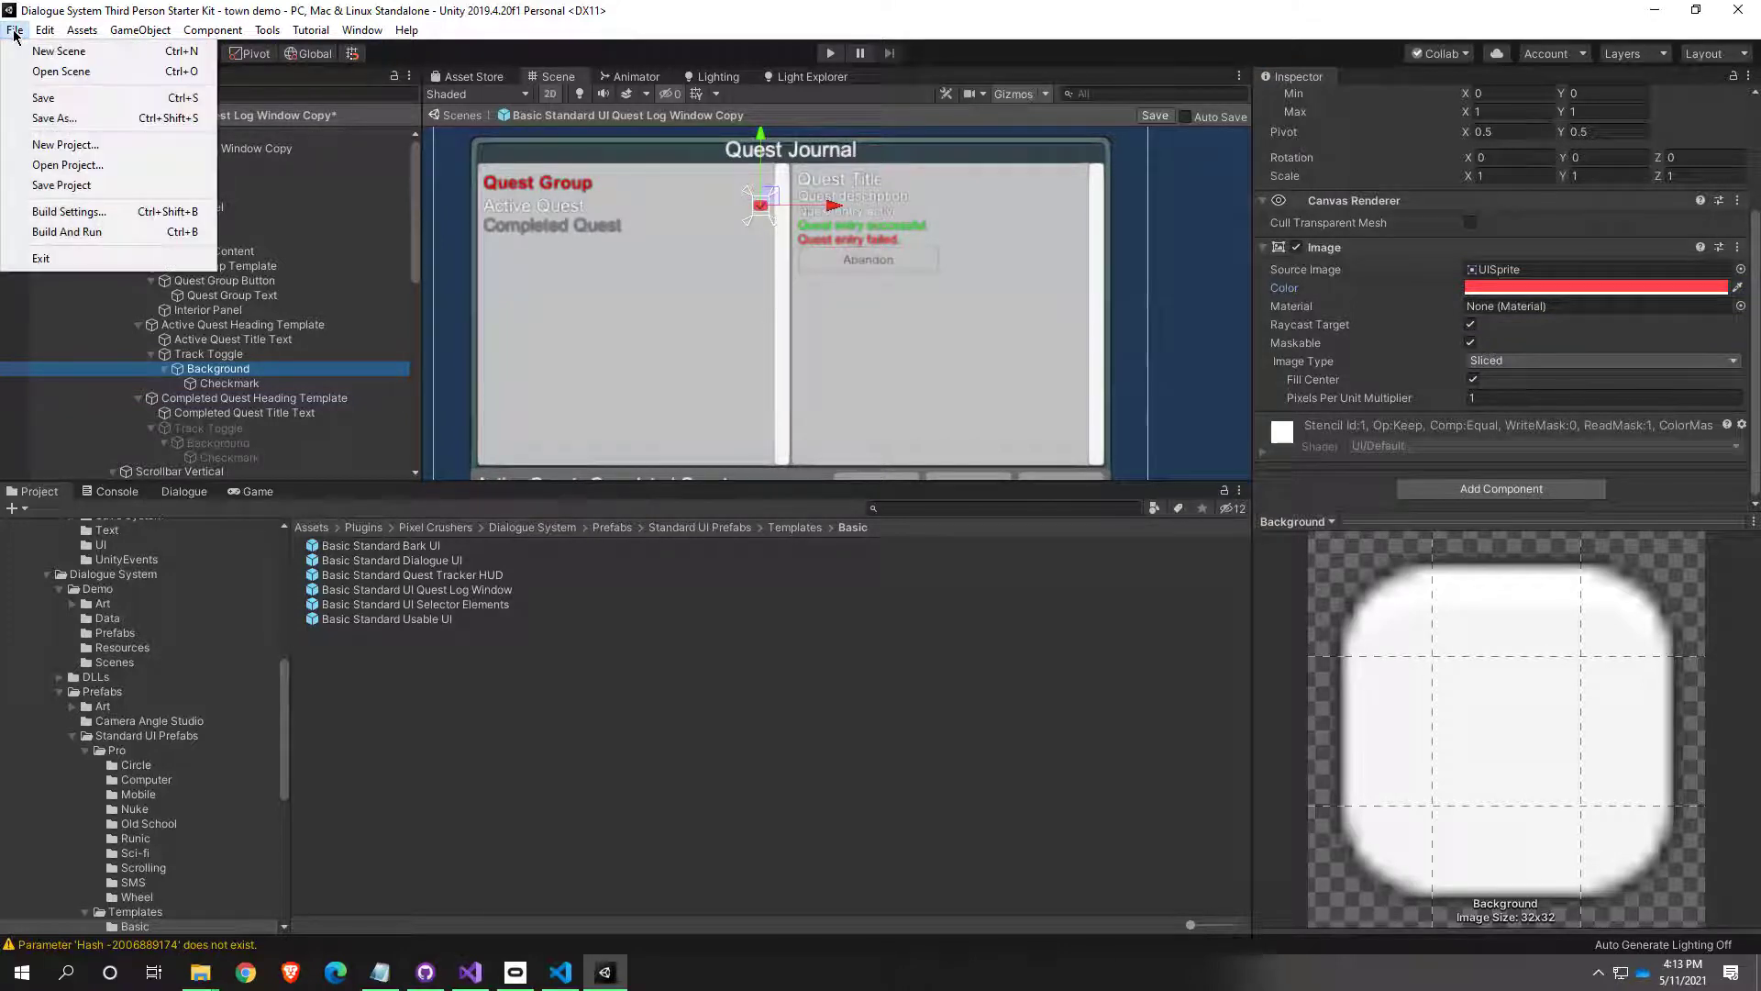
pyautogui.click(43, 97)
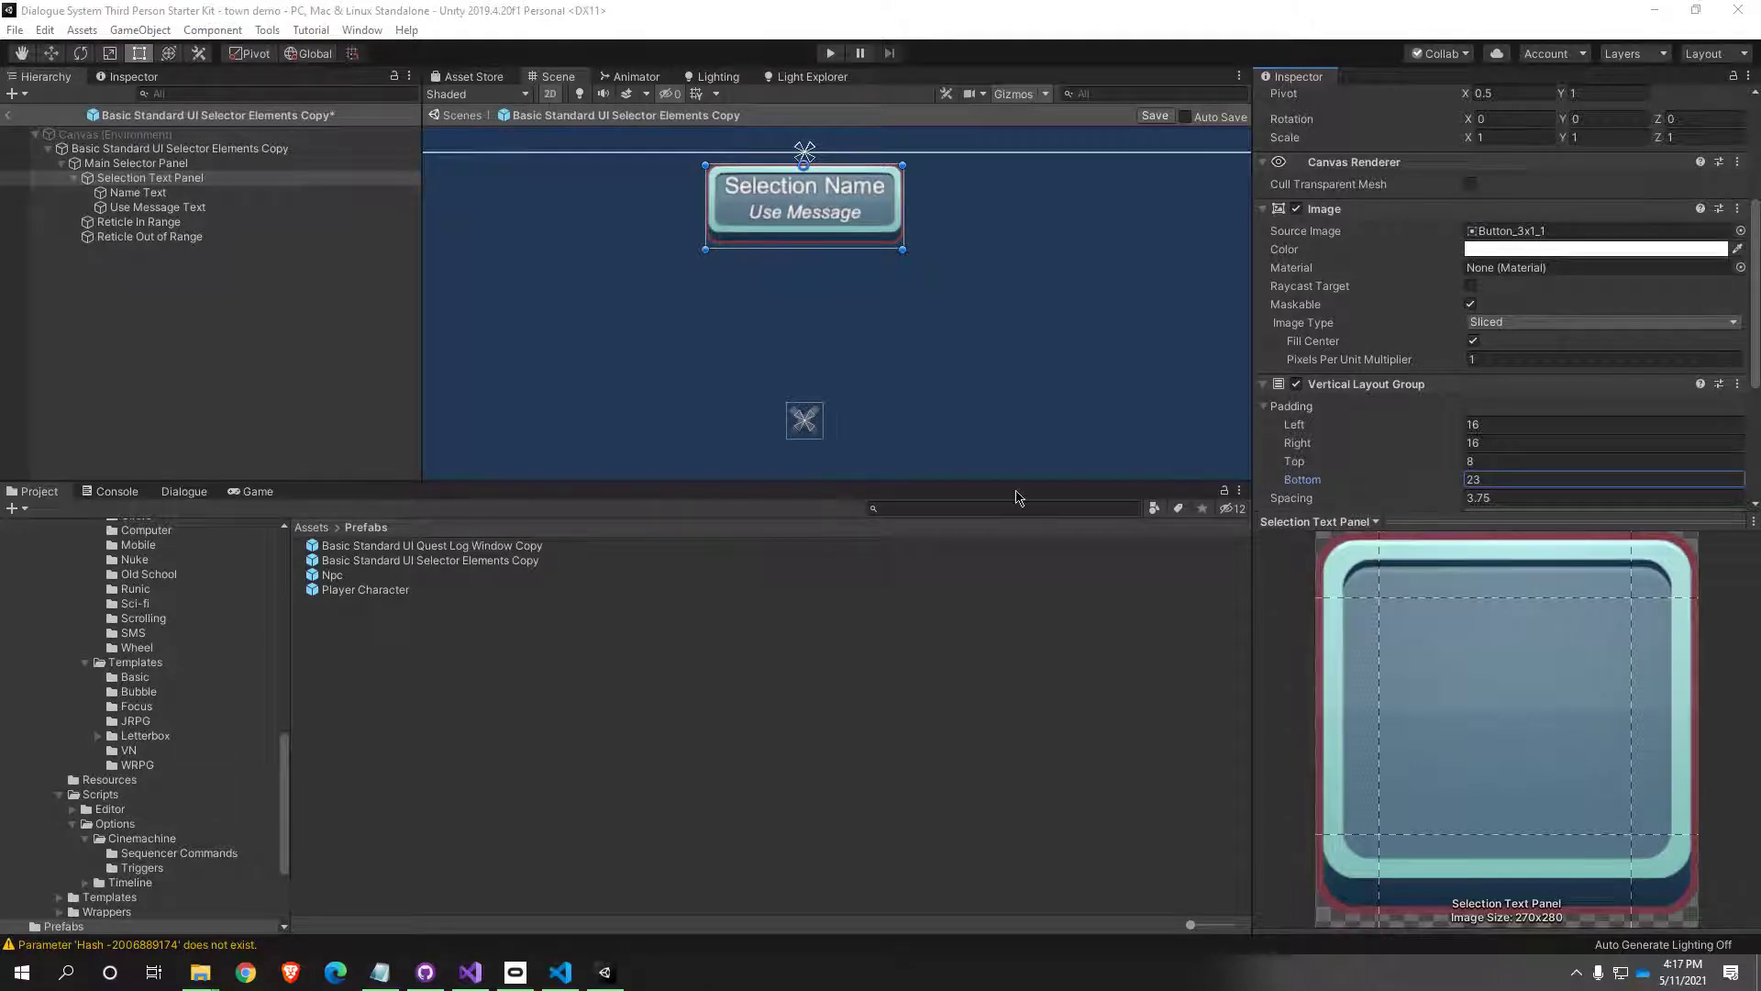
# Step: Set the Selection Text Panel's Vertical Layout Group spacing to 7.21 and its bottom padding to 25
pyautogui.scroll(5, 1268, 453)
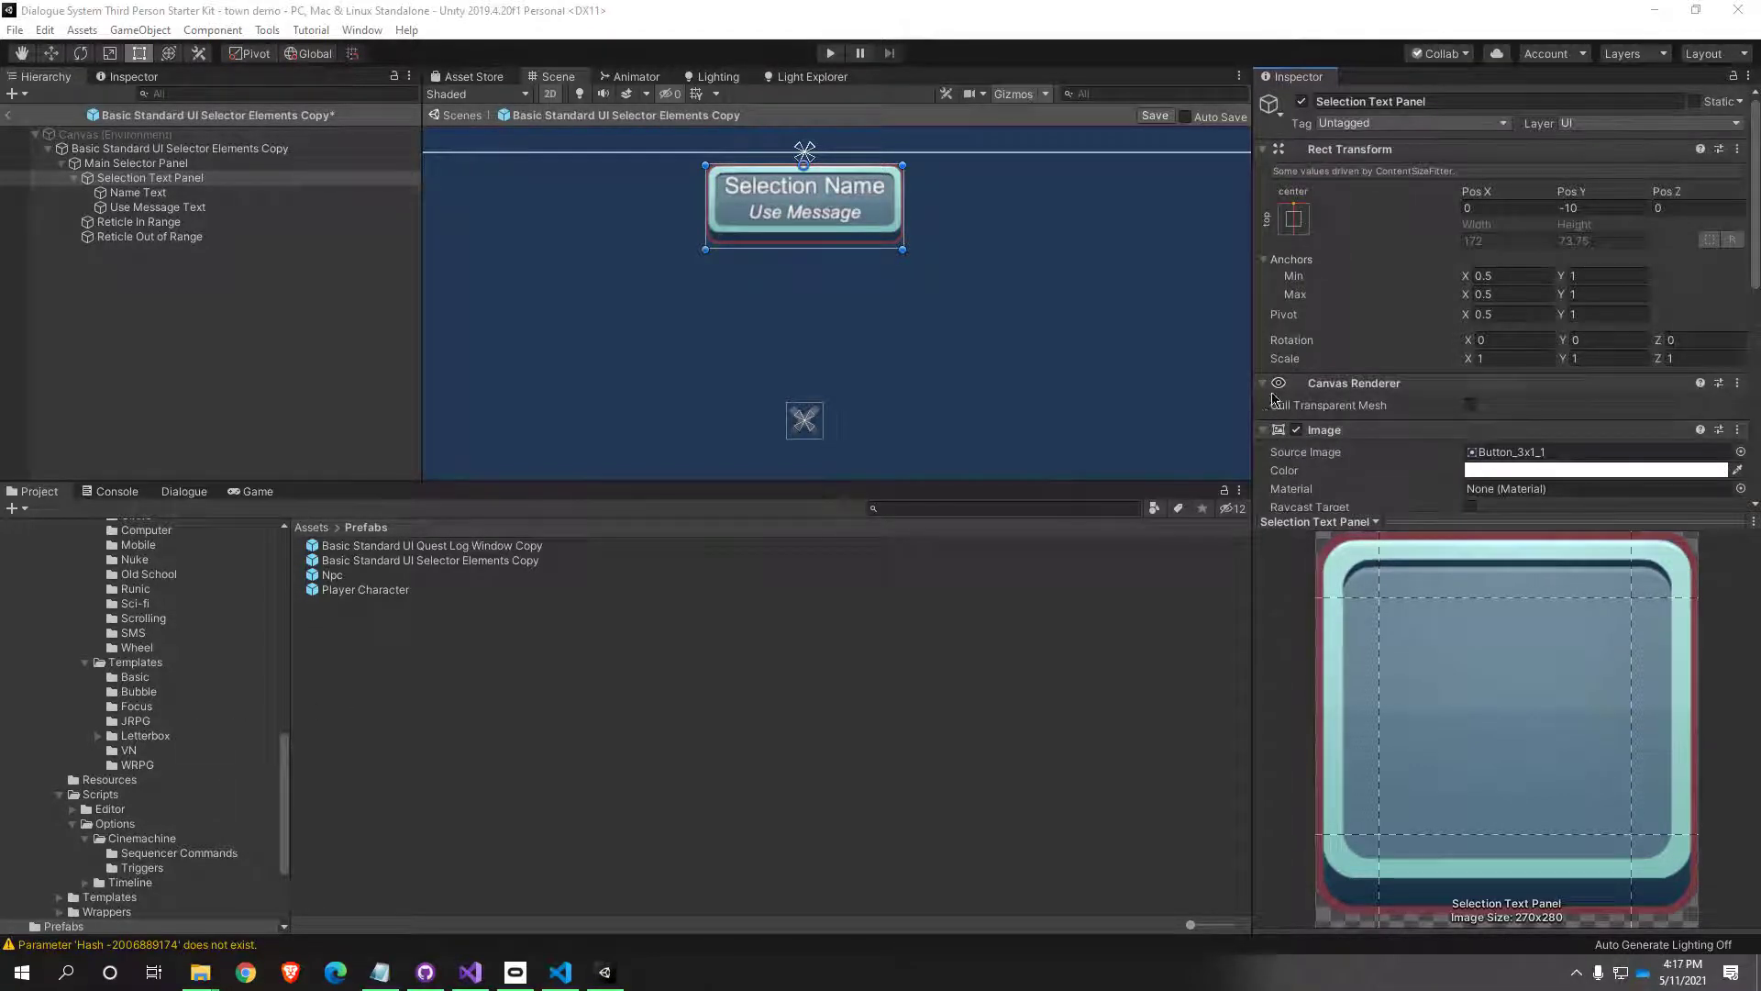
pyautogui.scroll(-7, 1312, 367)
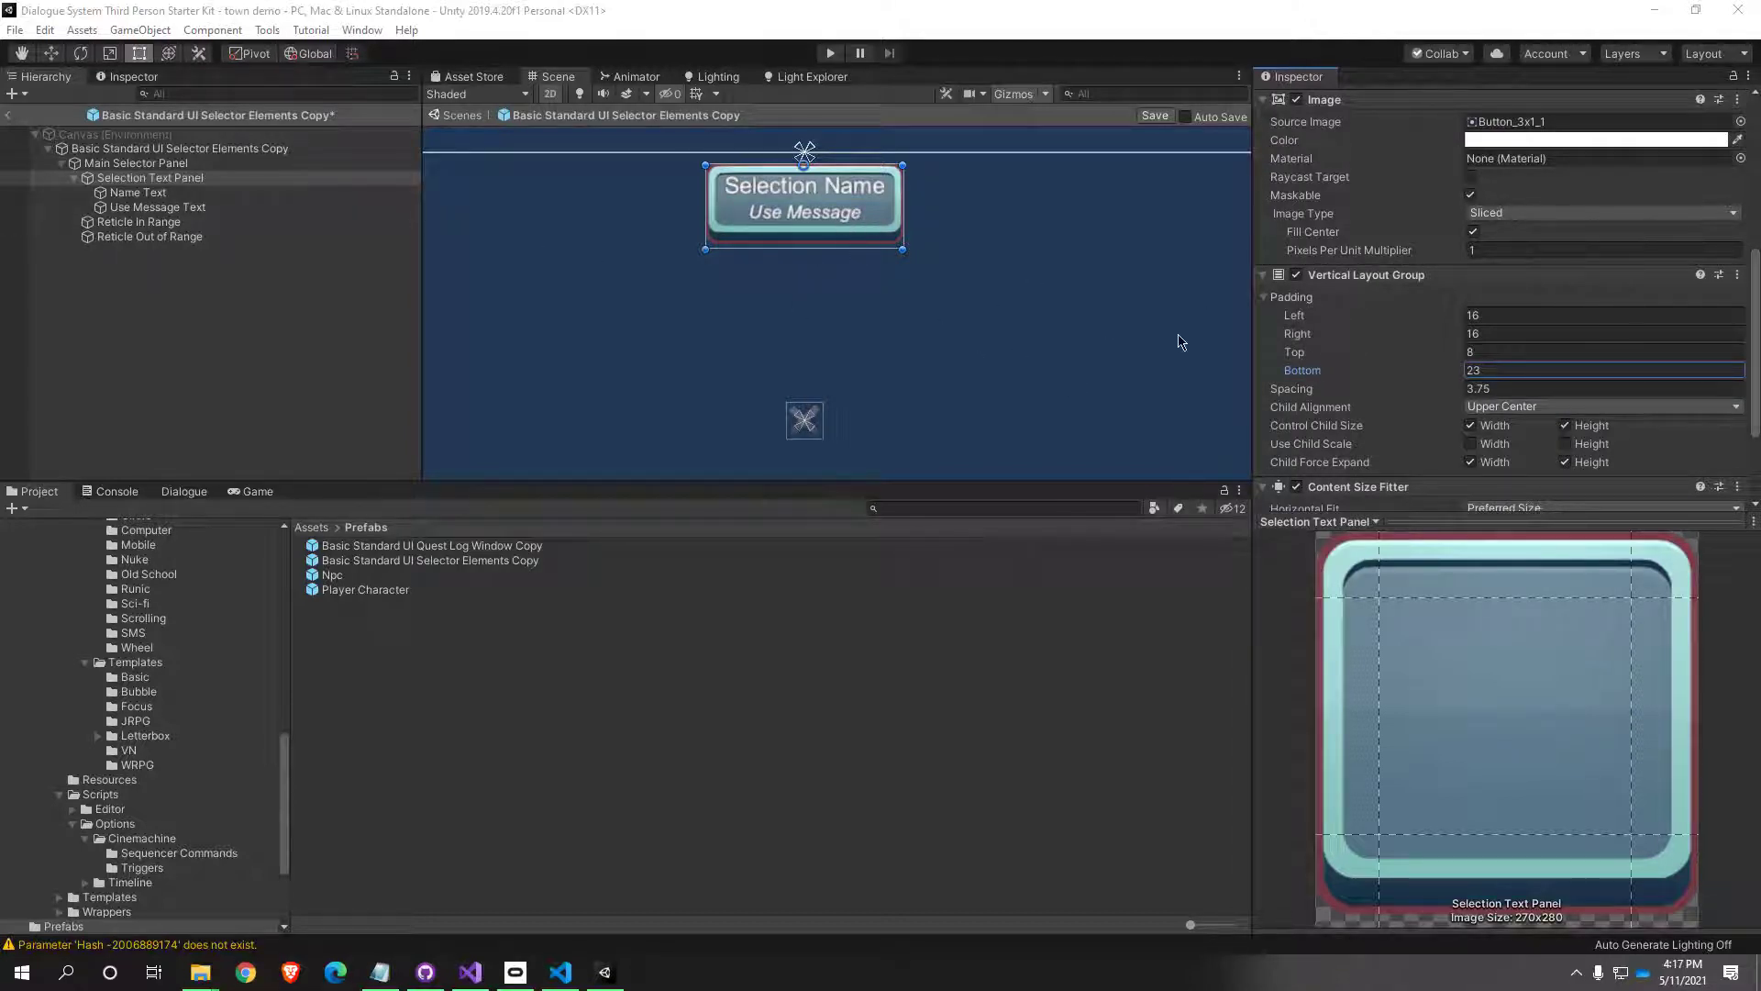
pyautogui.click(1275, 299)
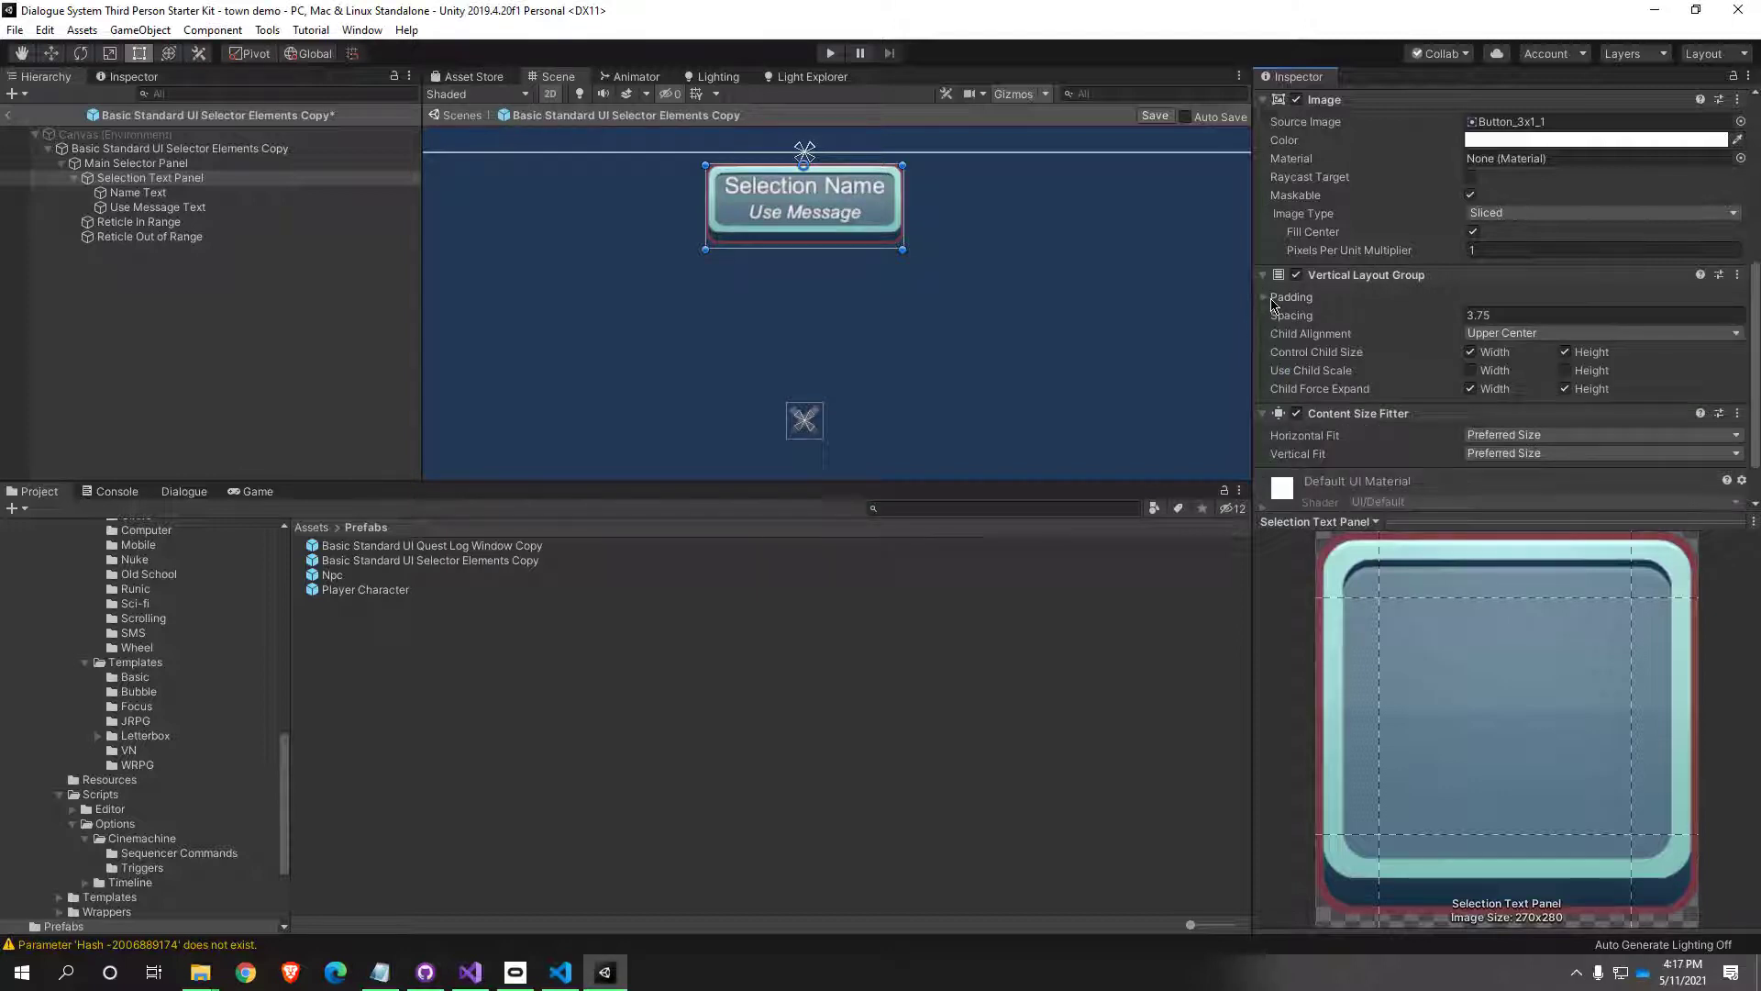
pyautogui.click(1276, 299)
pyautogui.scroll(3, 1297, 311)
pyautogui.scroll(3, 1297, 312)
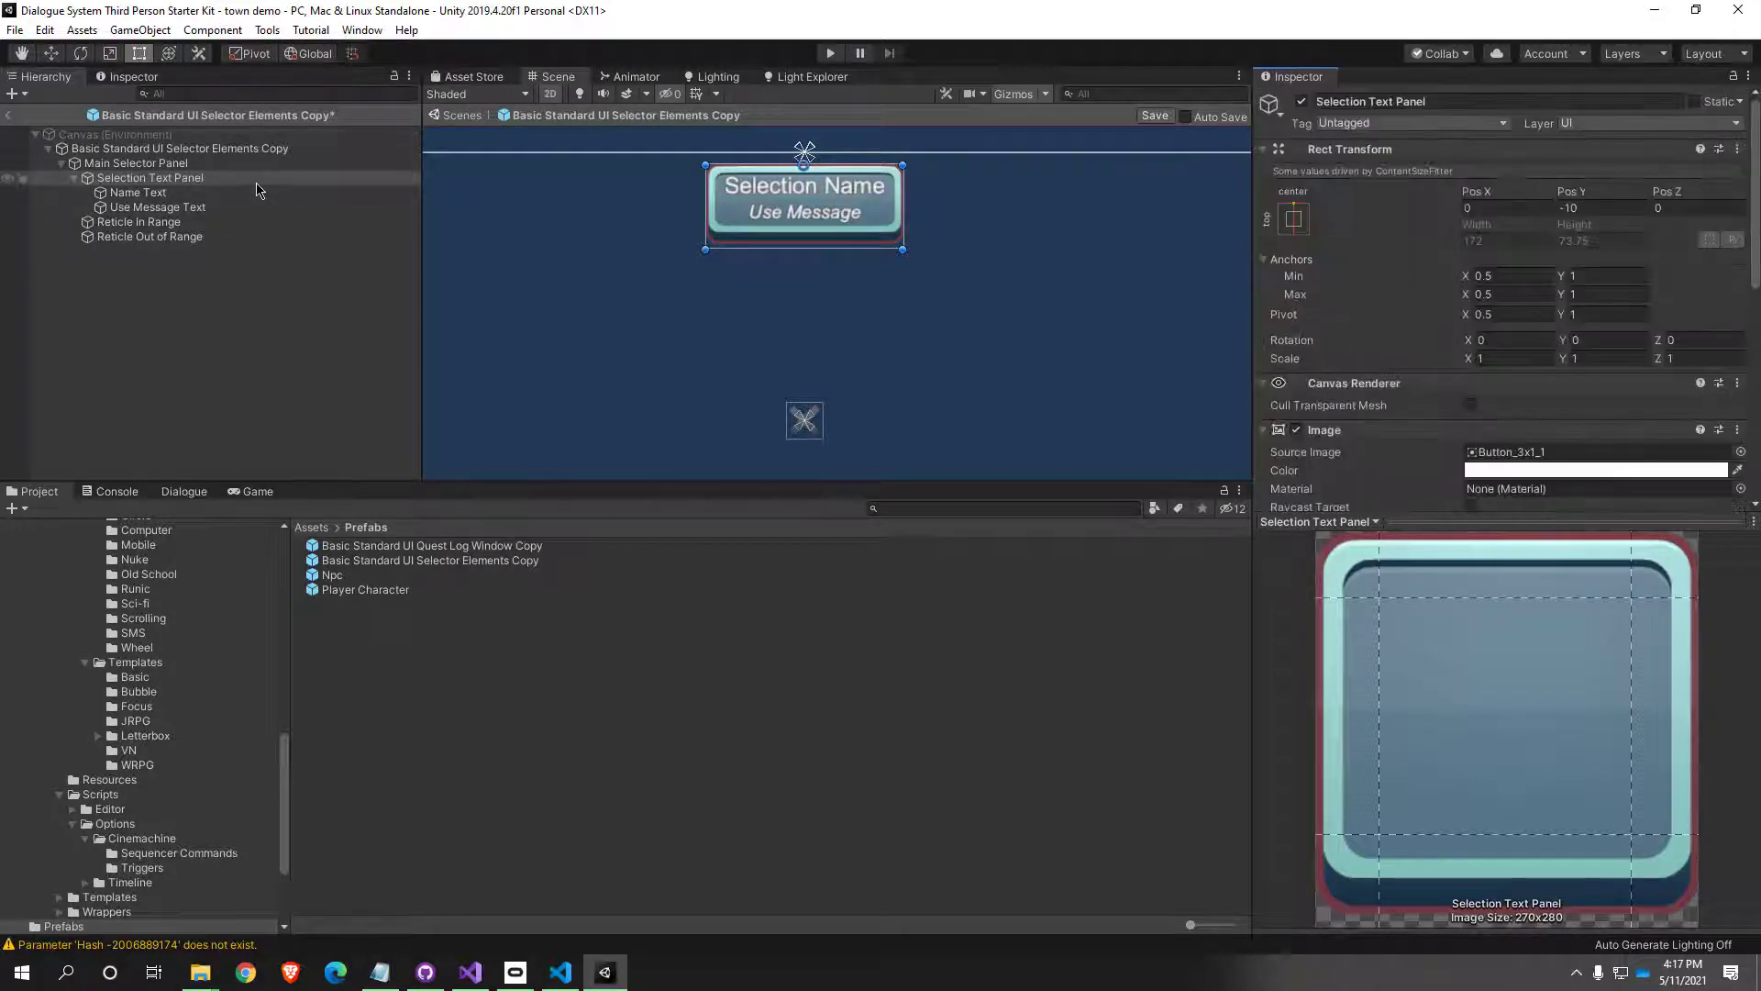
pyautogui.scroll(-2, 1362, 350)
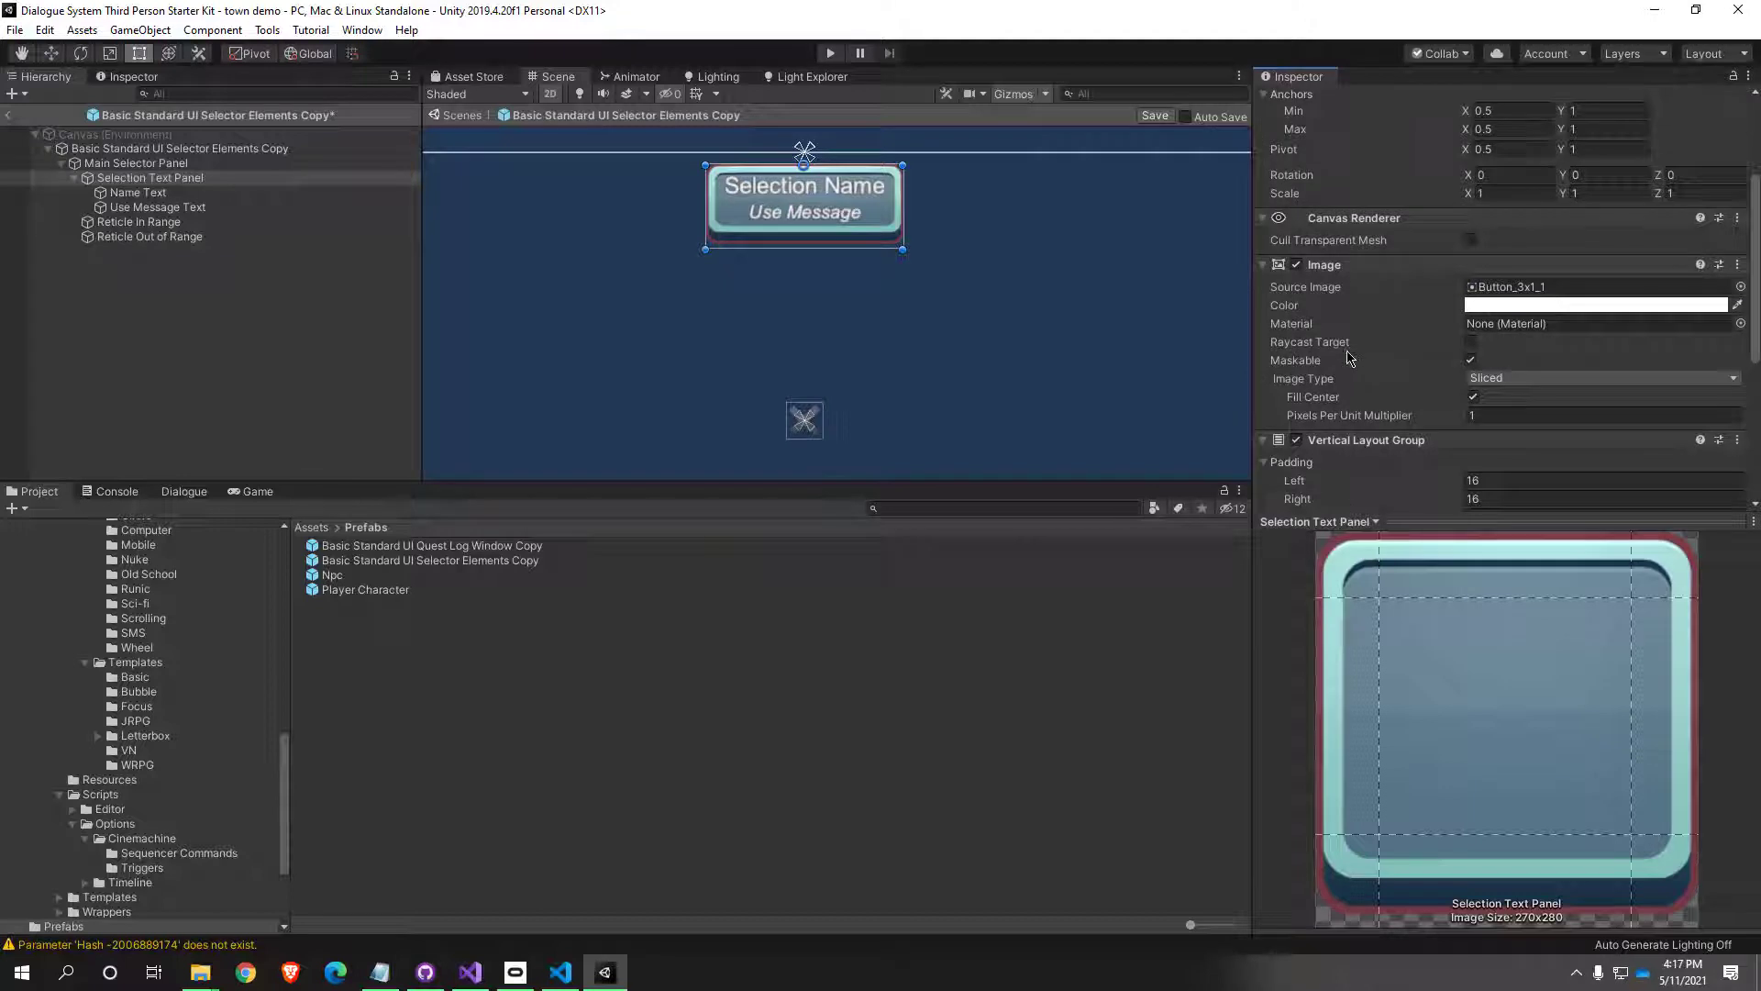
pyautogui.scroll(2, 1340, 353)
pyautogui.scroll(-4, 1301, 314)
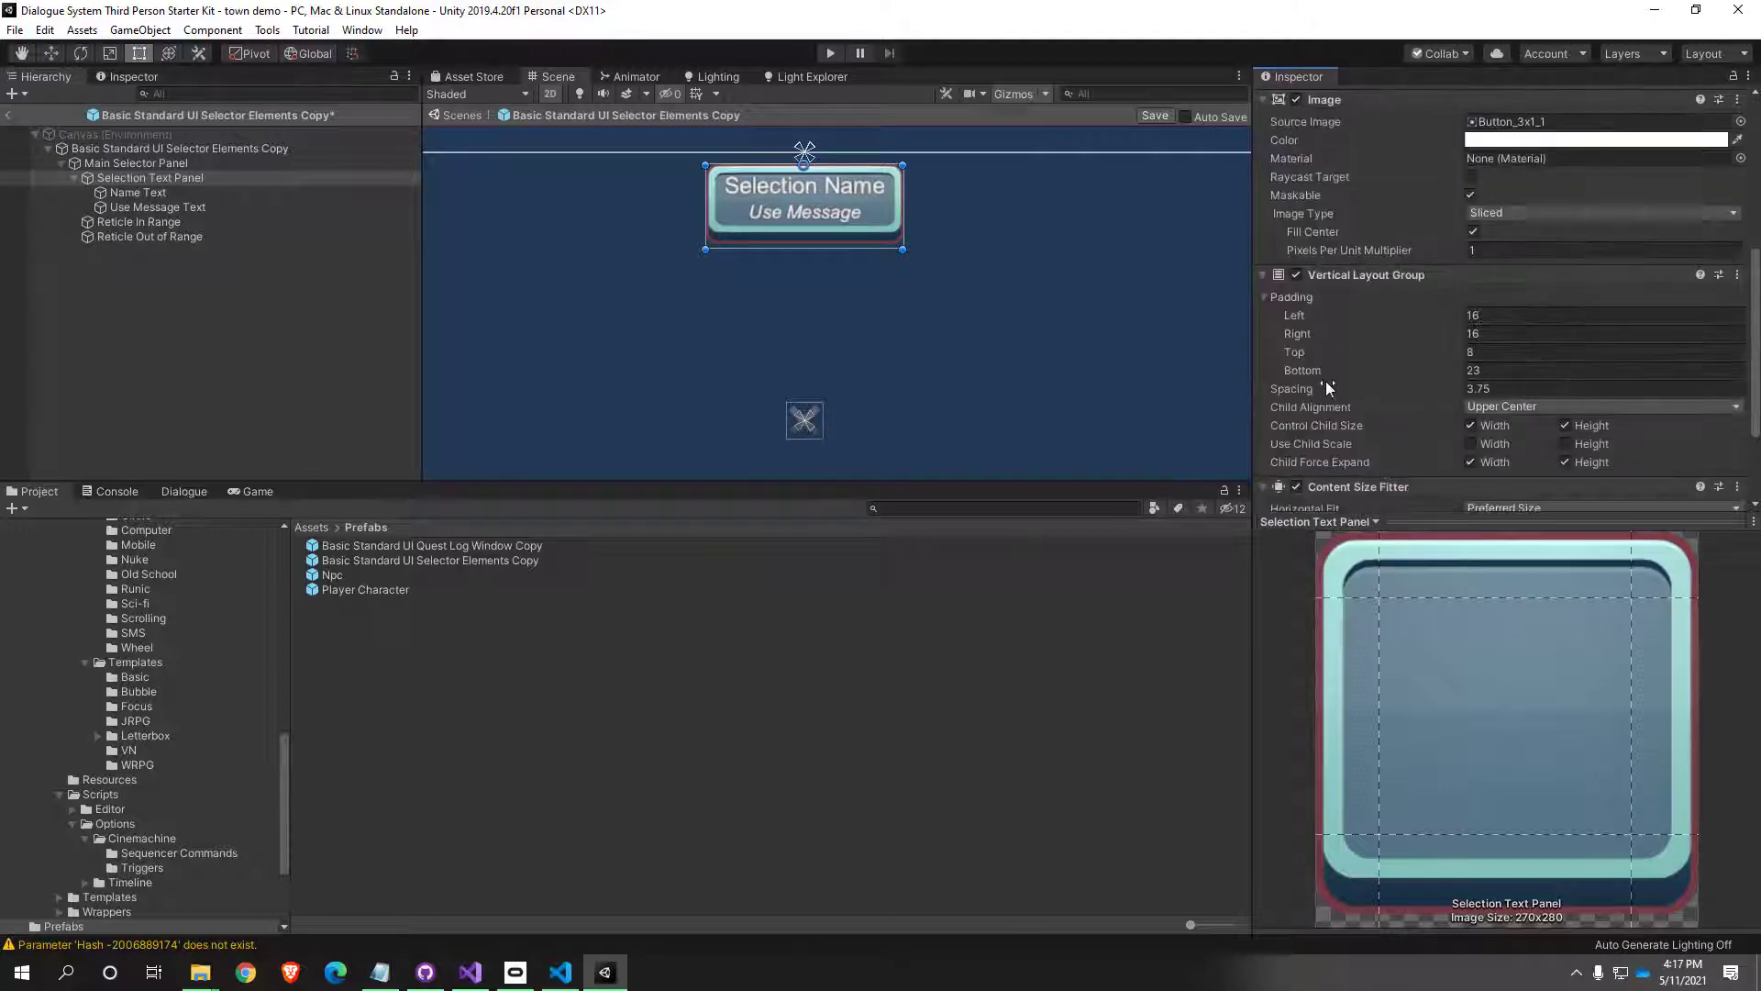
pyautogui.moveTo(1297, 389); pyautogui.dragTo(1442, 376)
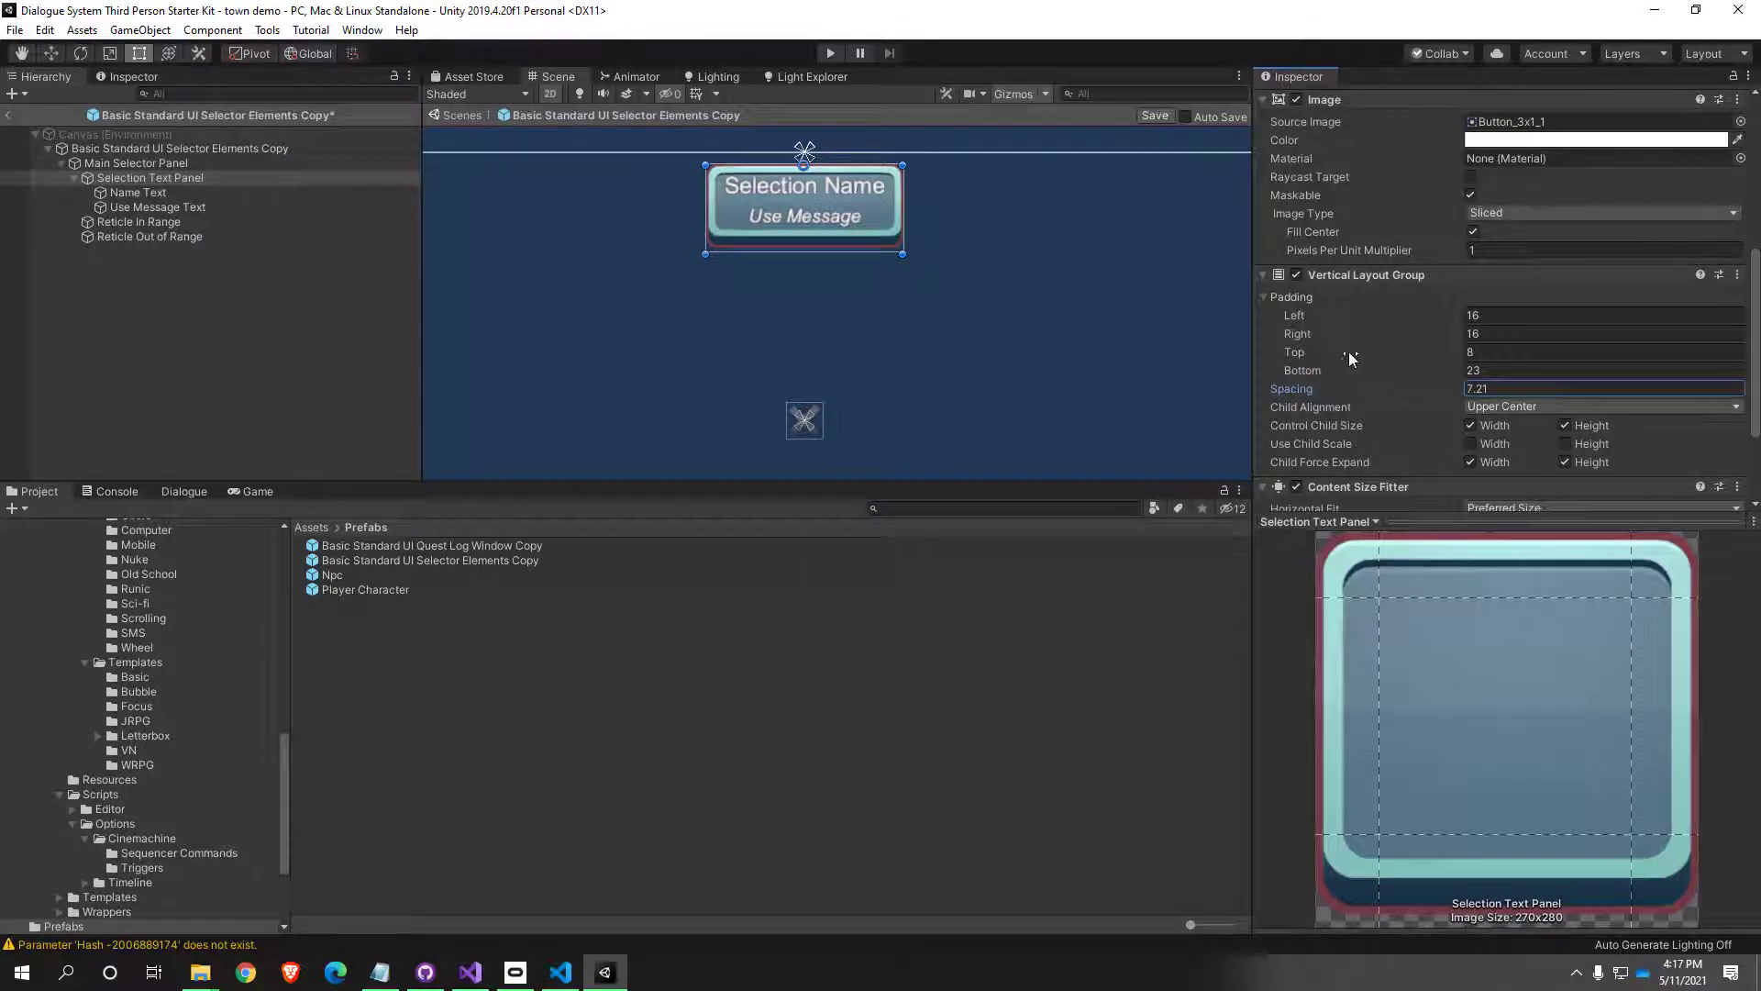
pyautogui.moveTo(1330, 374)
pyautogui.mouseDown()
pyautogui.moveTo(1298, 378)
pyautogui.moveTo(1341, 373)
pyautogui.moveTo(1323, 377)
pyautogui.mouseUp()
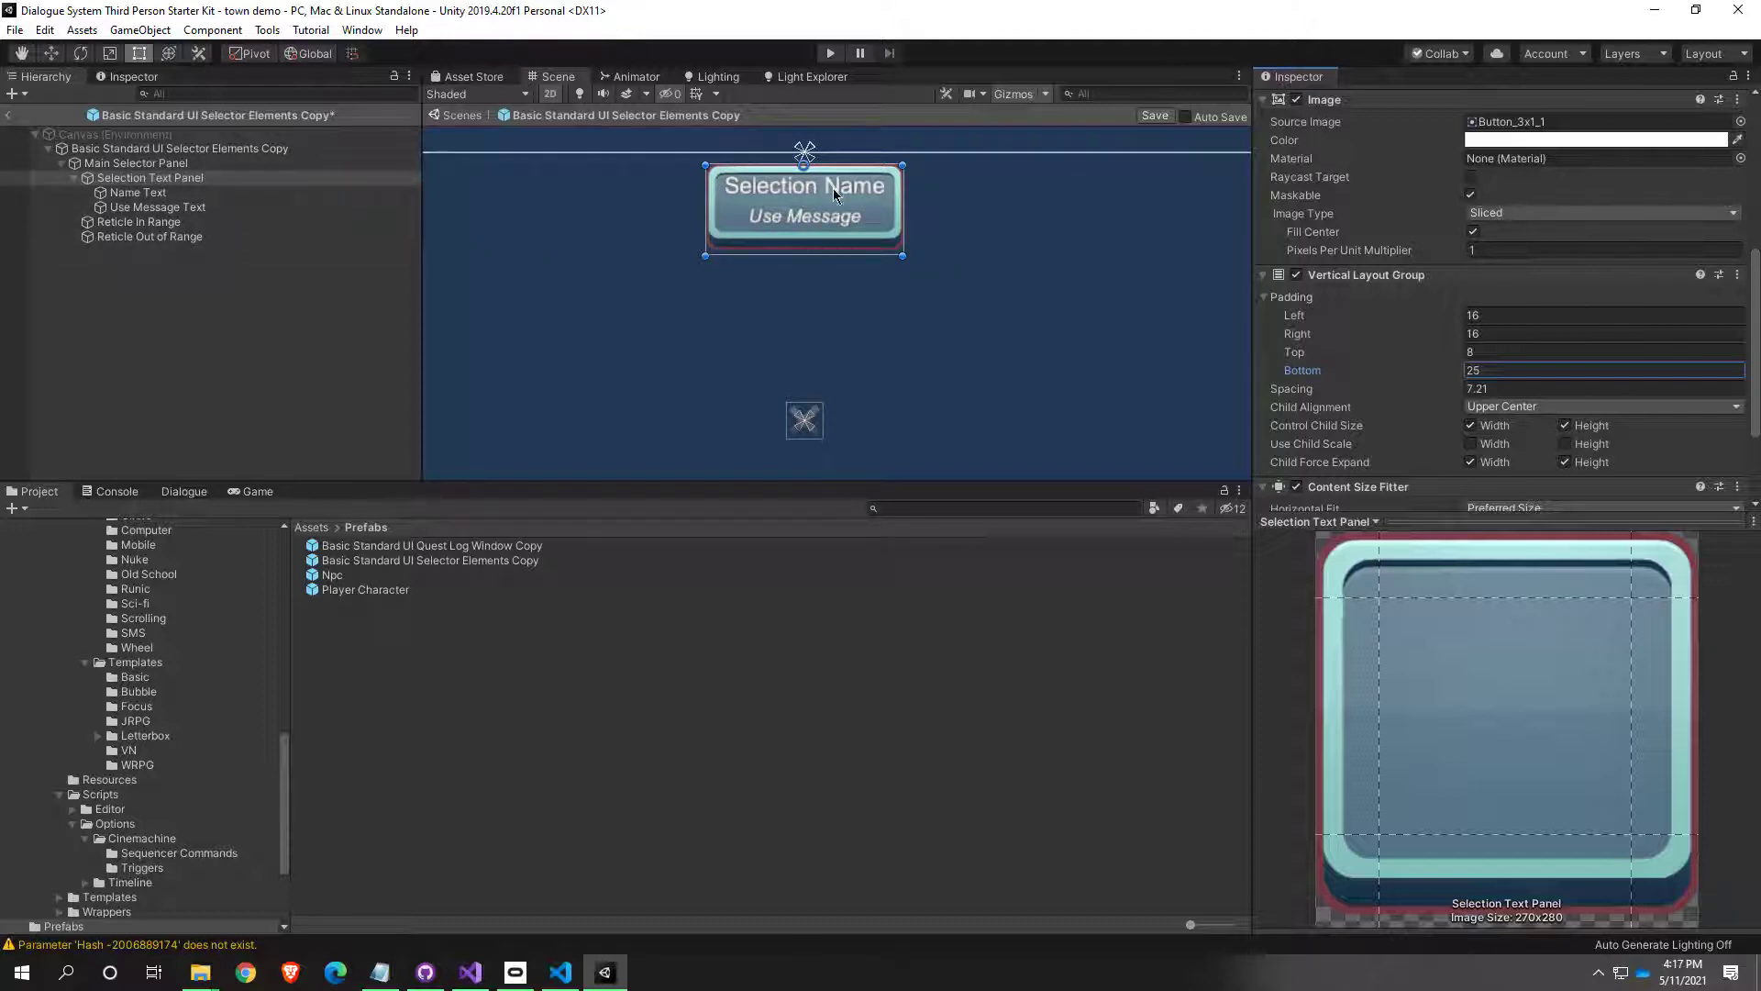
# Step: Set the In Range Color of the root Basic Standard UI Selector Elements Copy object to white, FFFFFF
pyautogui.click(158, 155)
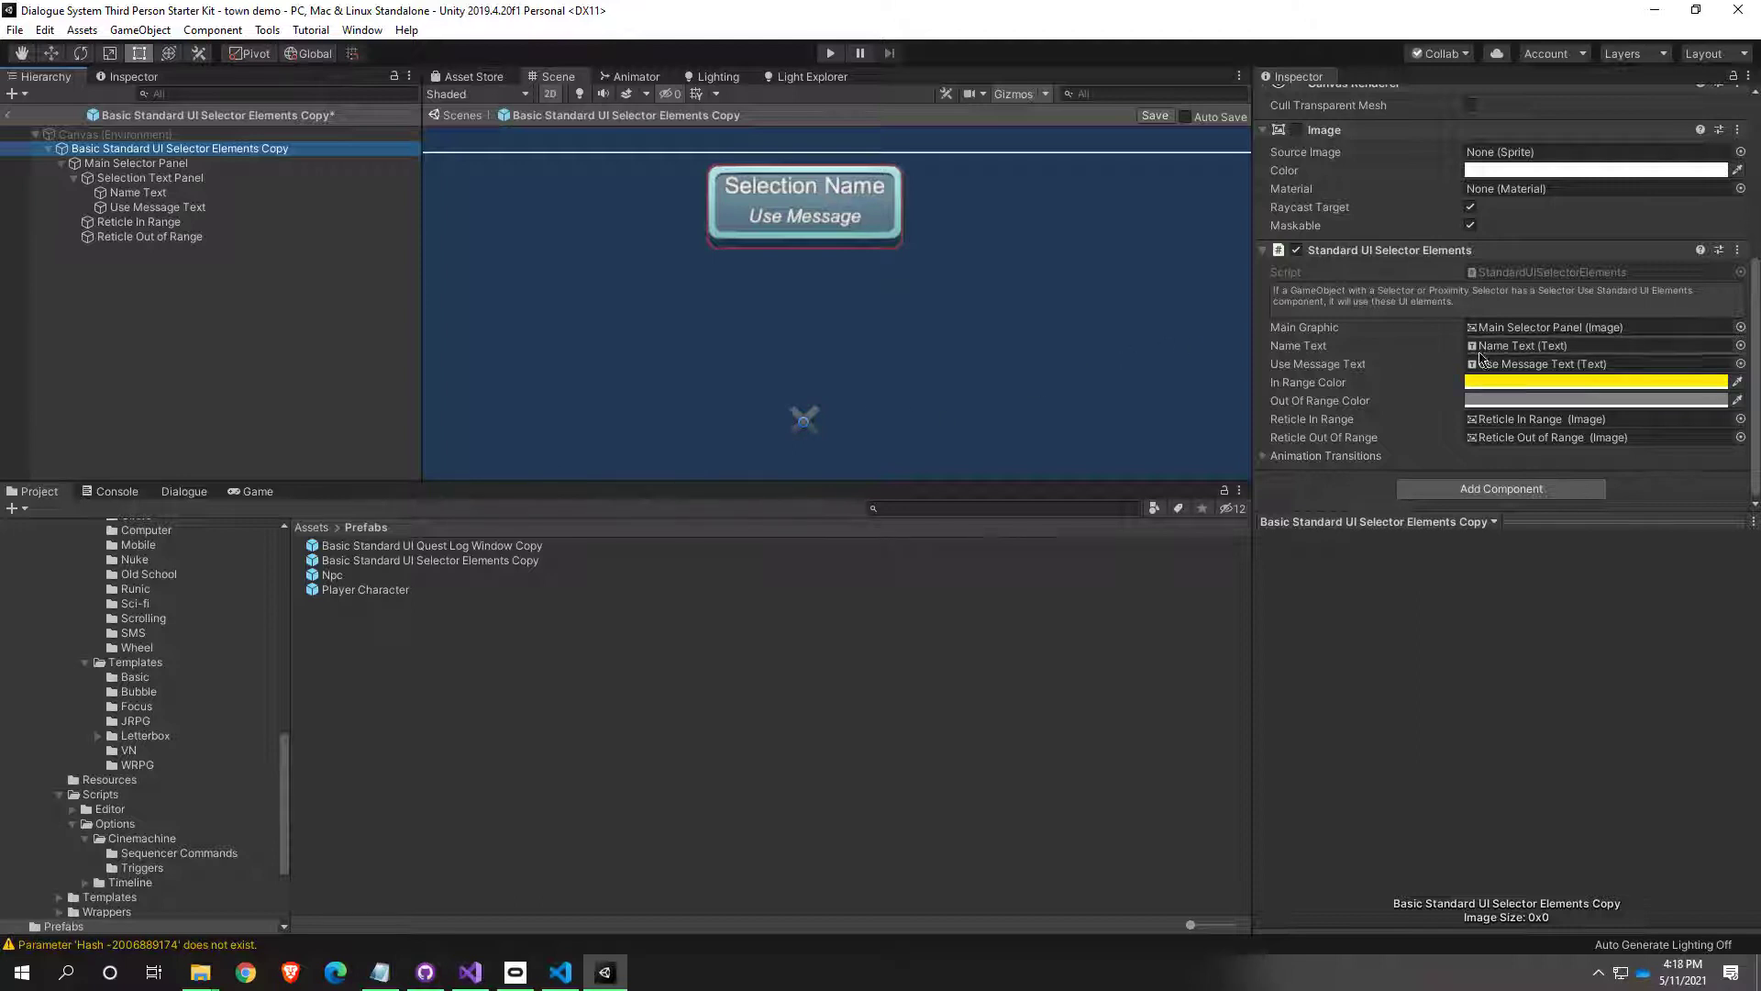
pyautogui.click(1514, 383)
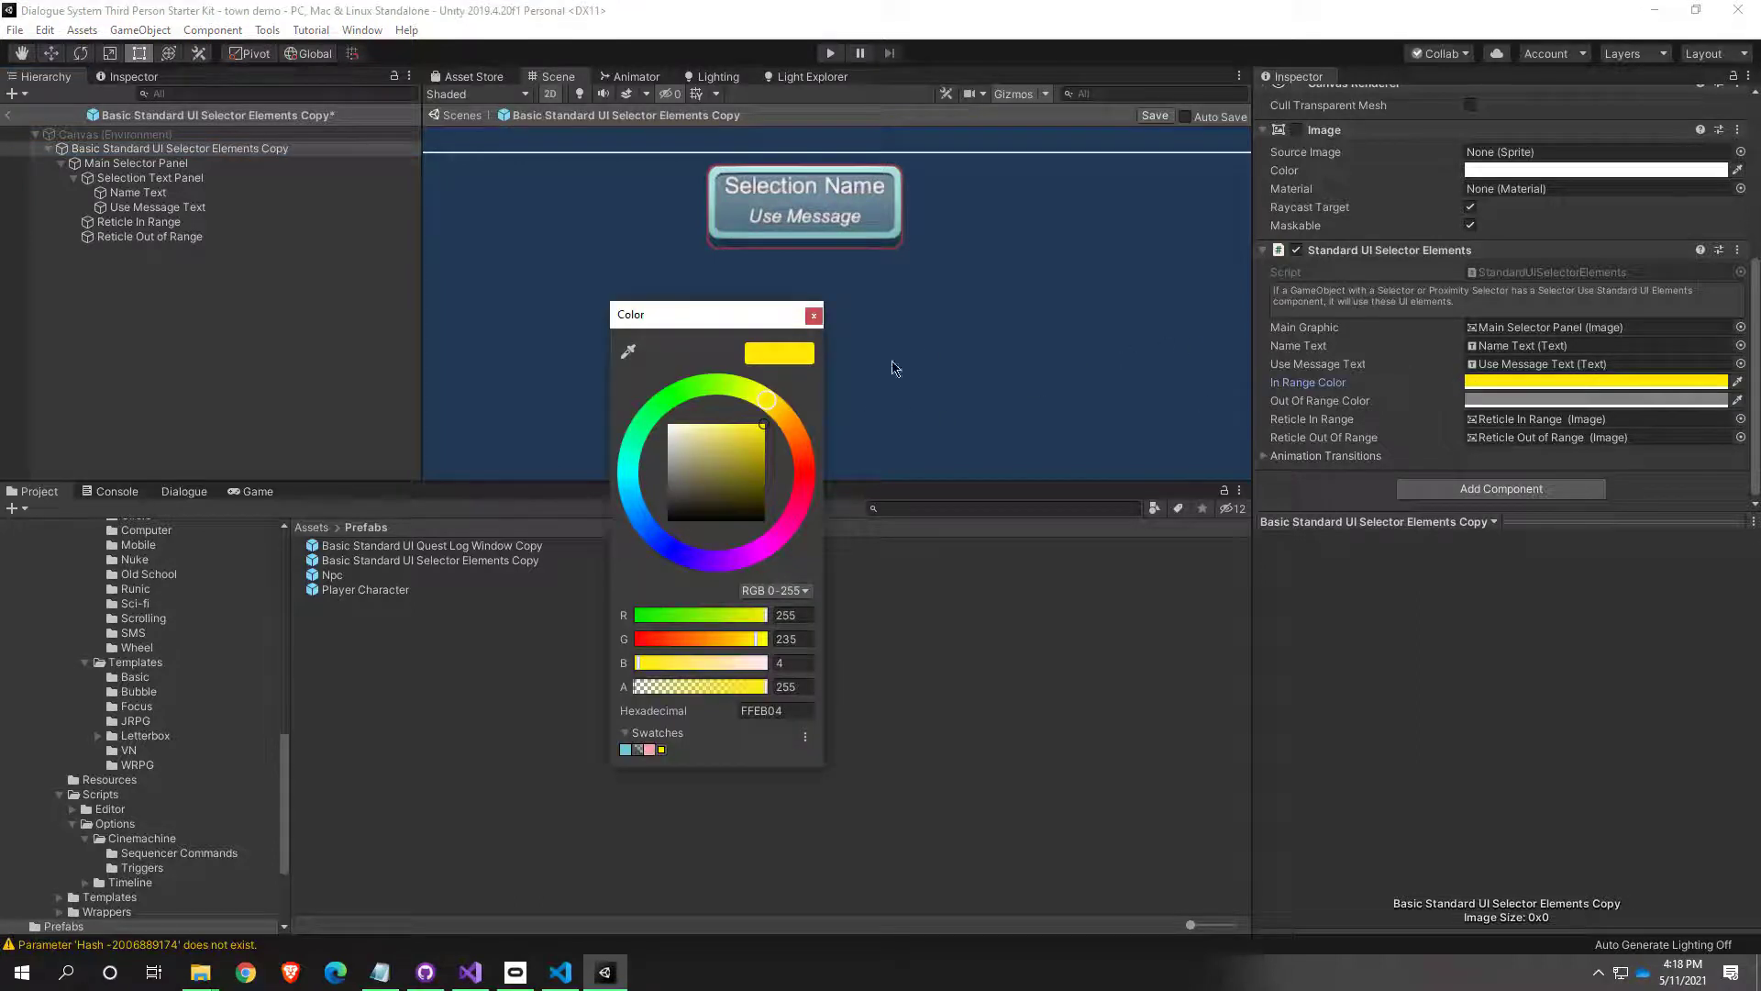
pyautogui.moveTo(700, 456); pyautogui.dragTo(616, 415)
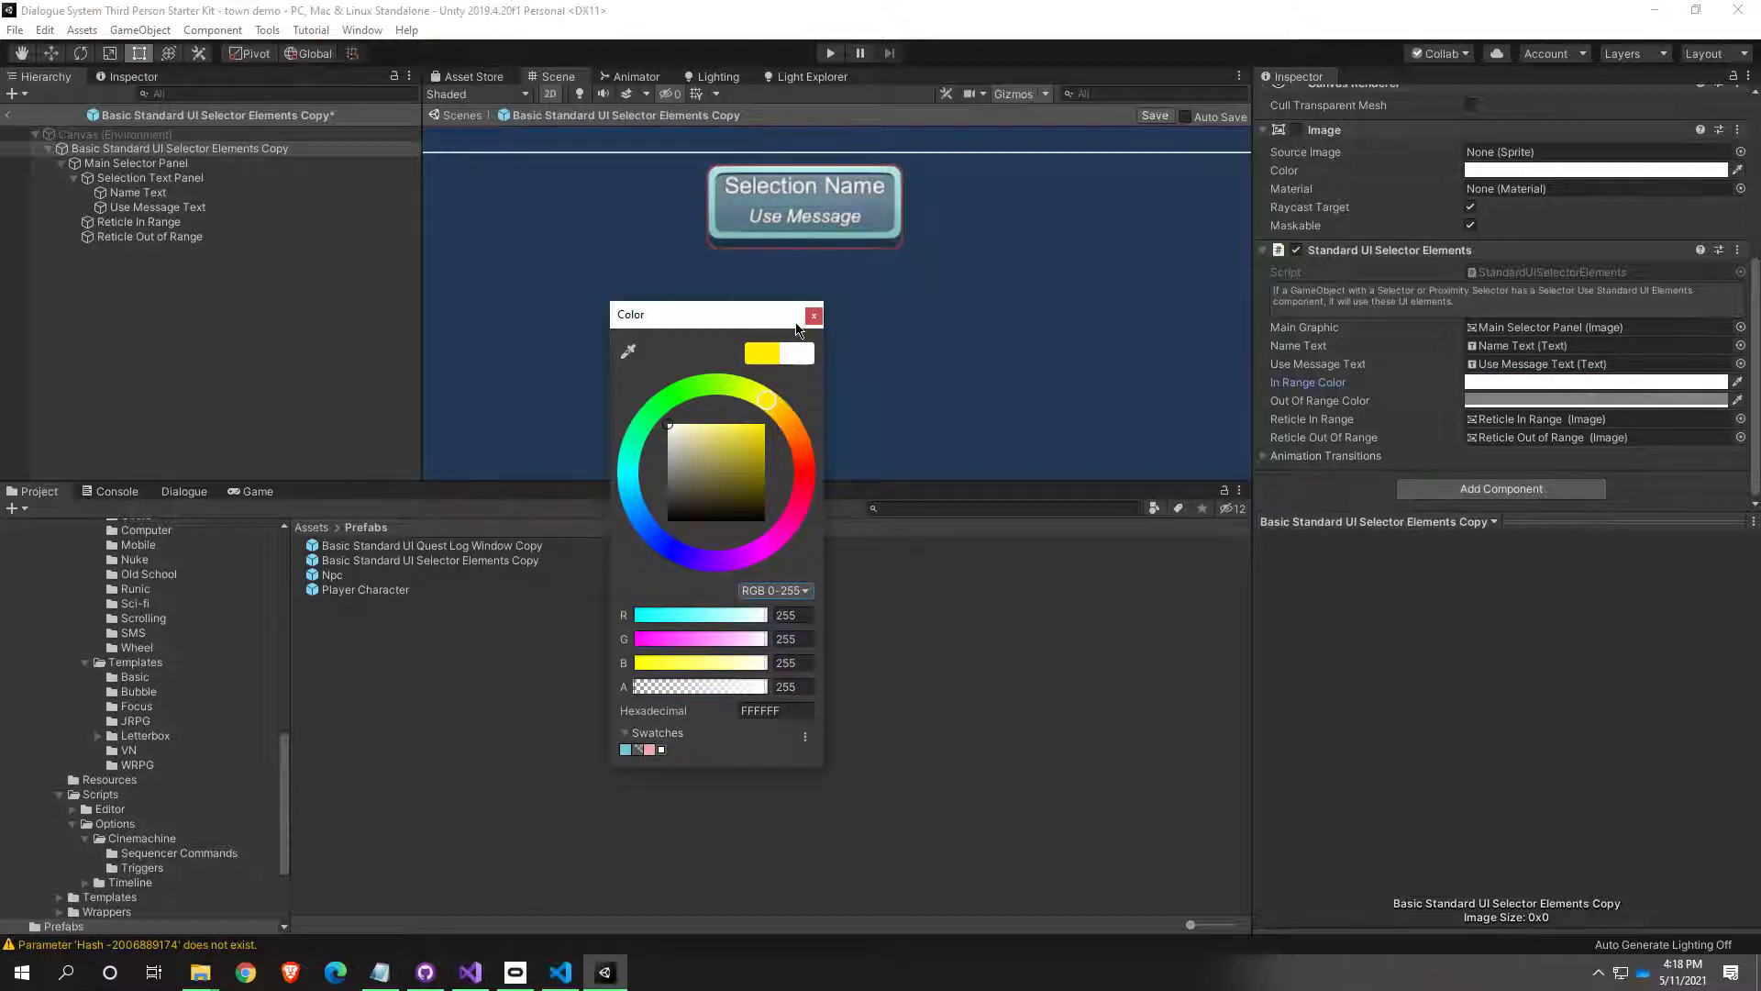
pyautogui.click(813, 315)
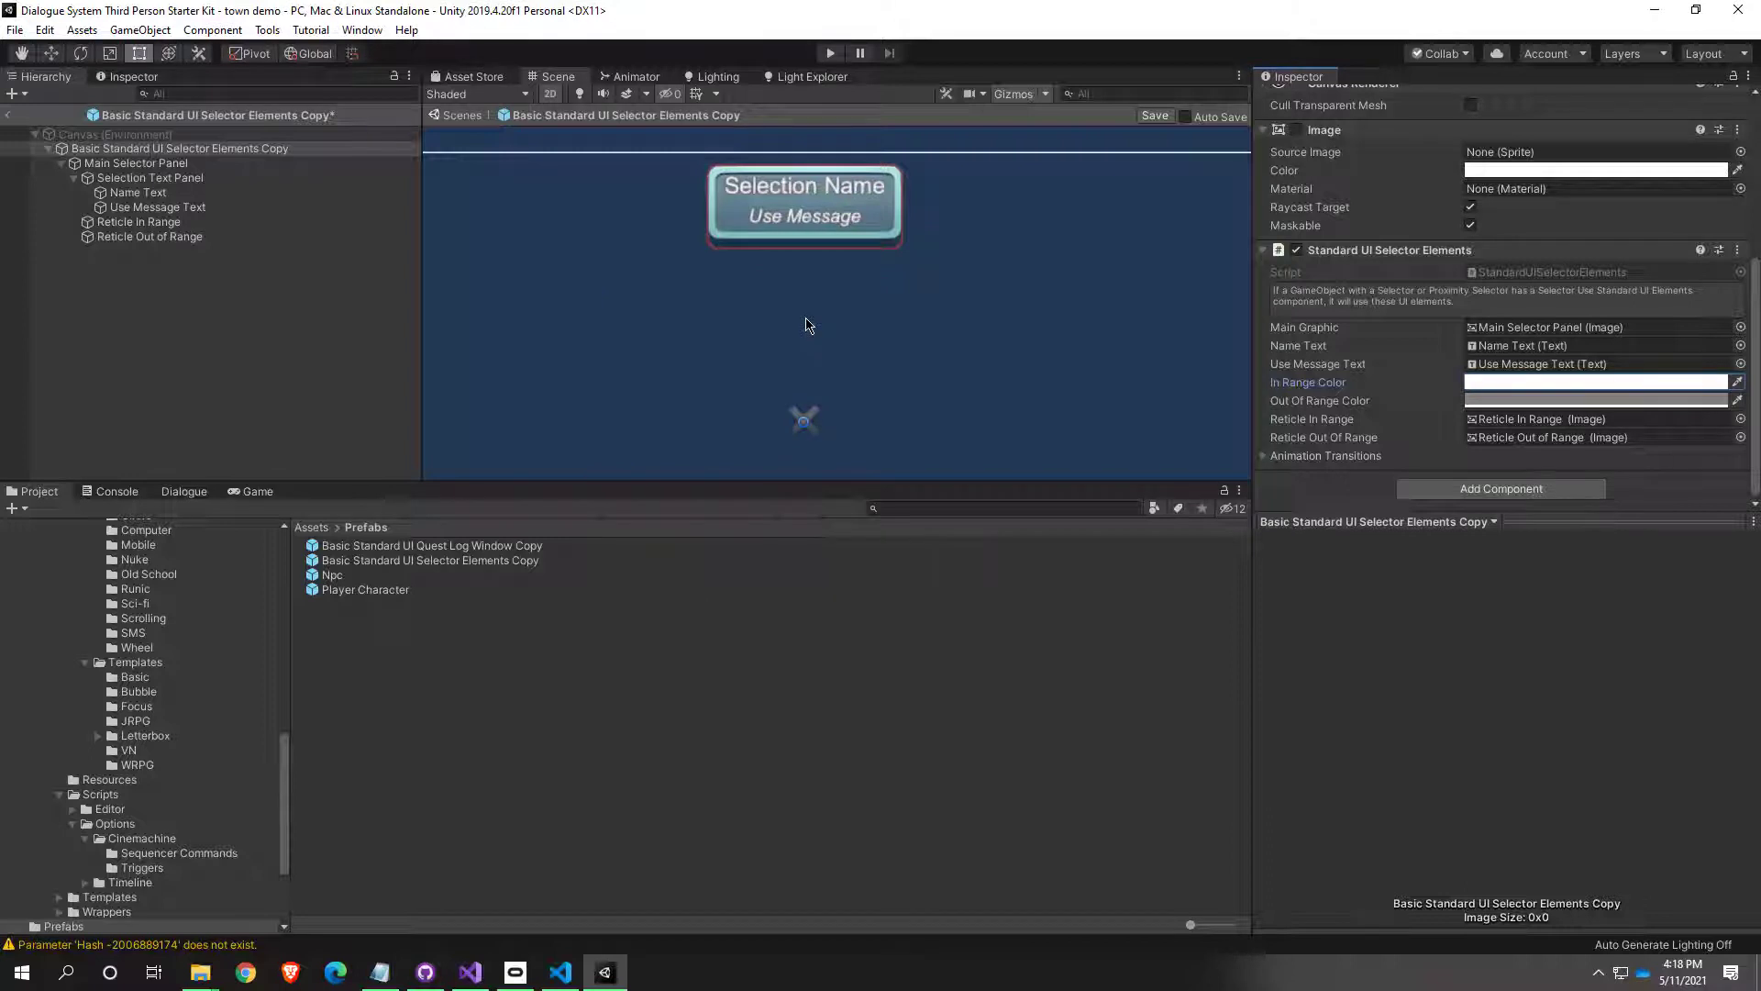
# Step: Save the Basic Standard UI Selector Elements Copy prefab and return to the town demo scene
pyautogui.click(15, 29)
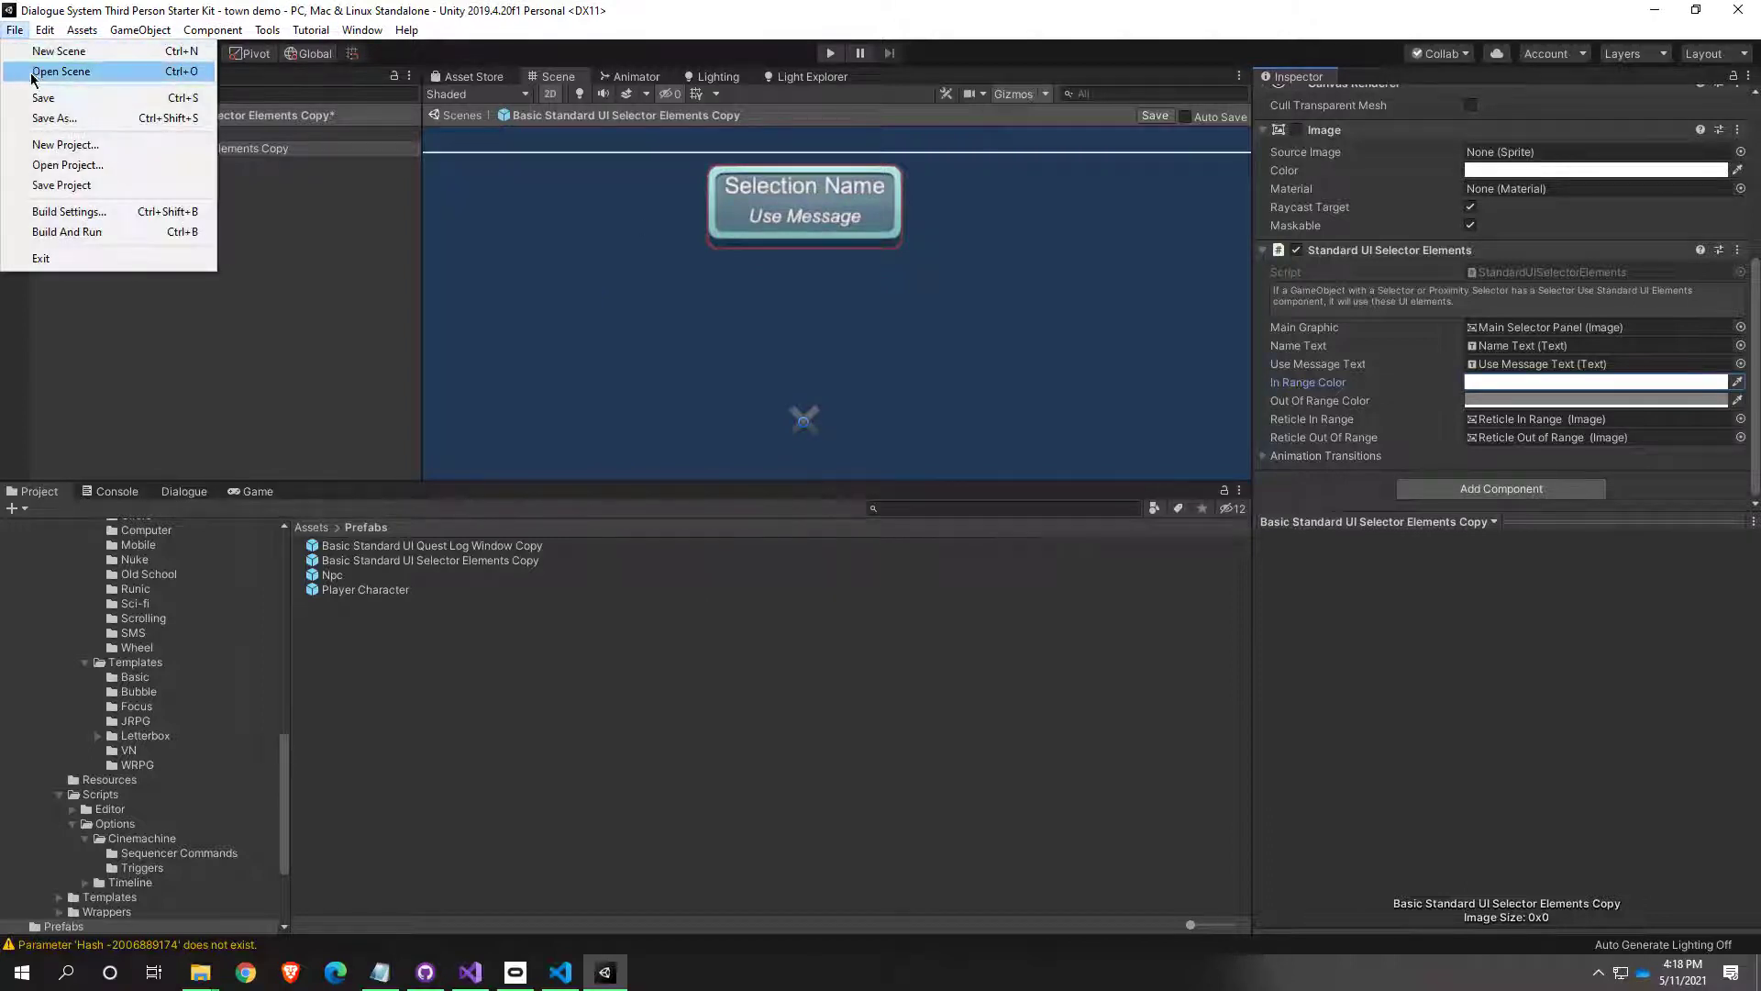
pyautogui.click(42, 96)
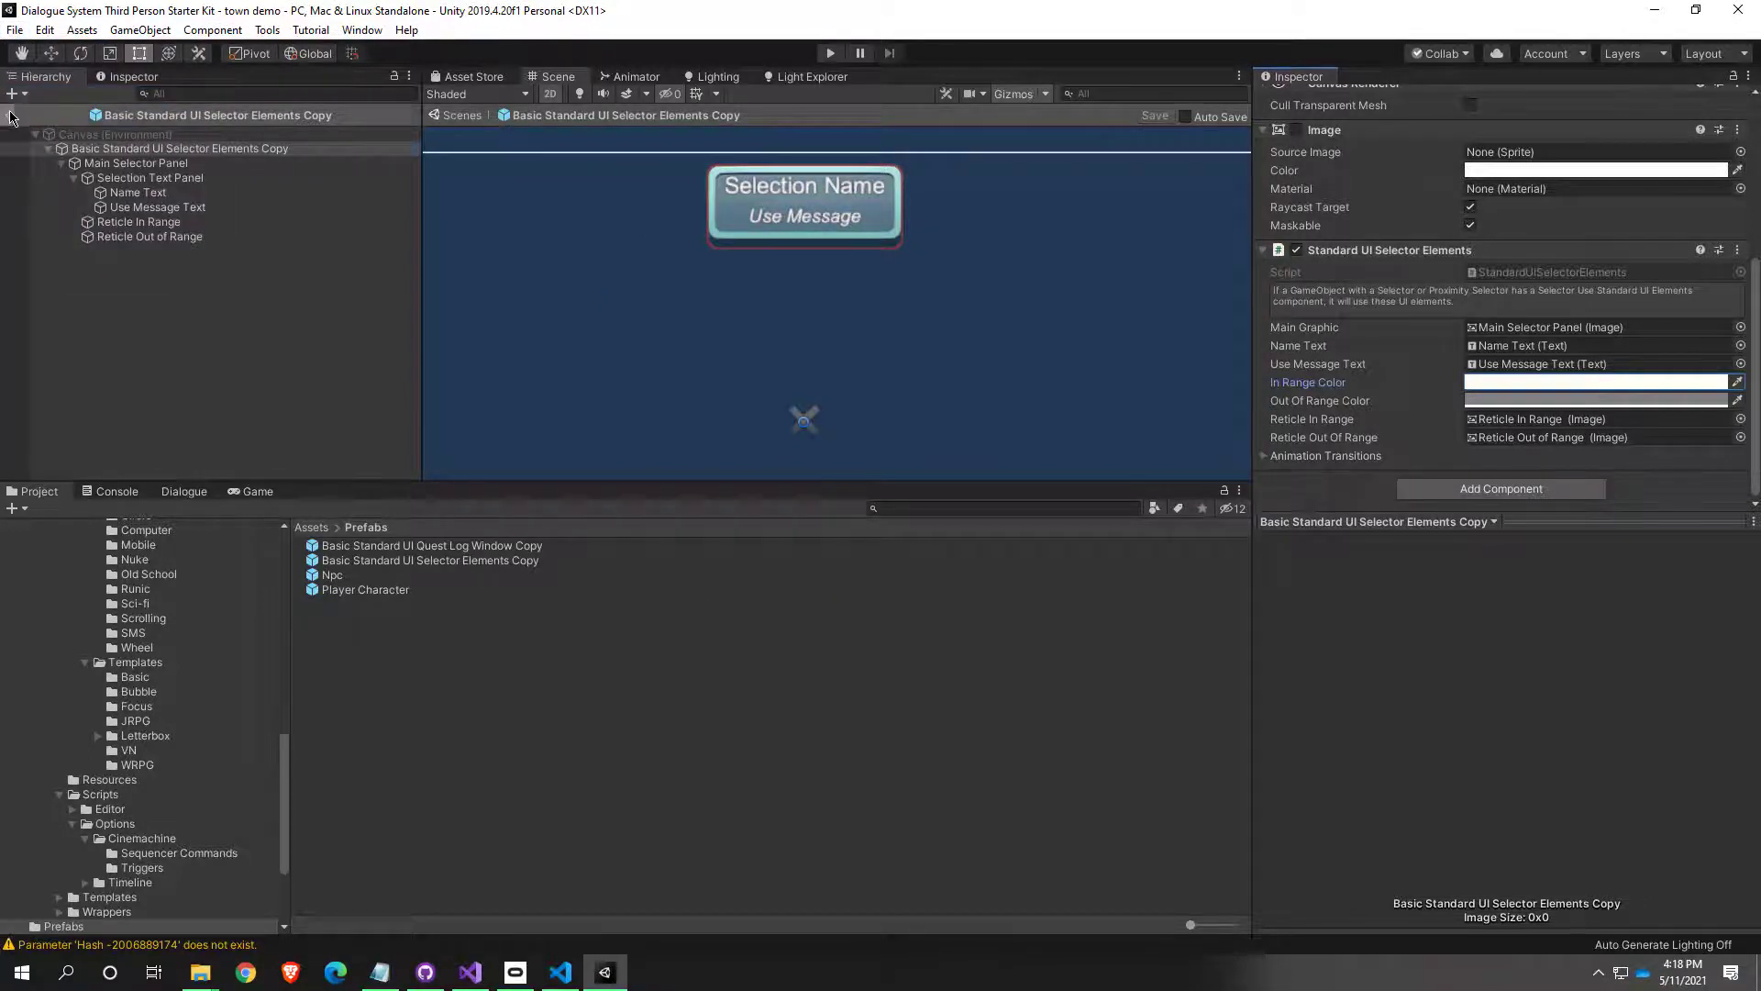
pyautogui.click(12, 116)
# Step: Play-test the scene and walk the player up to Pete to check the restyled selector prompt
pyautogui.click(828, 53)
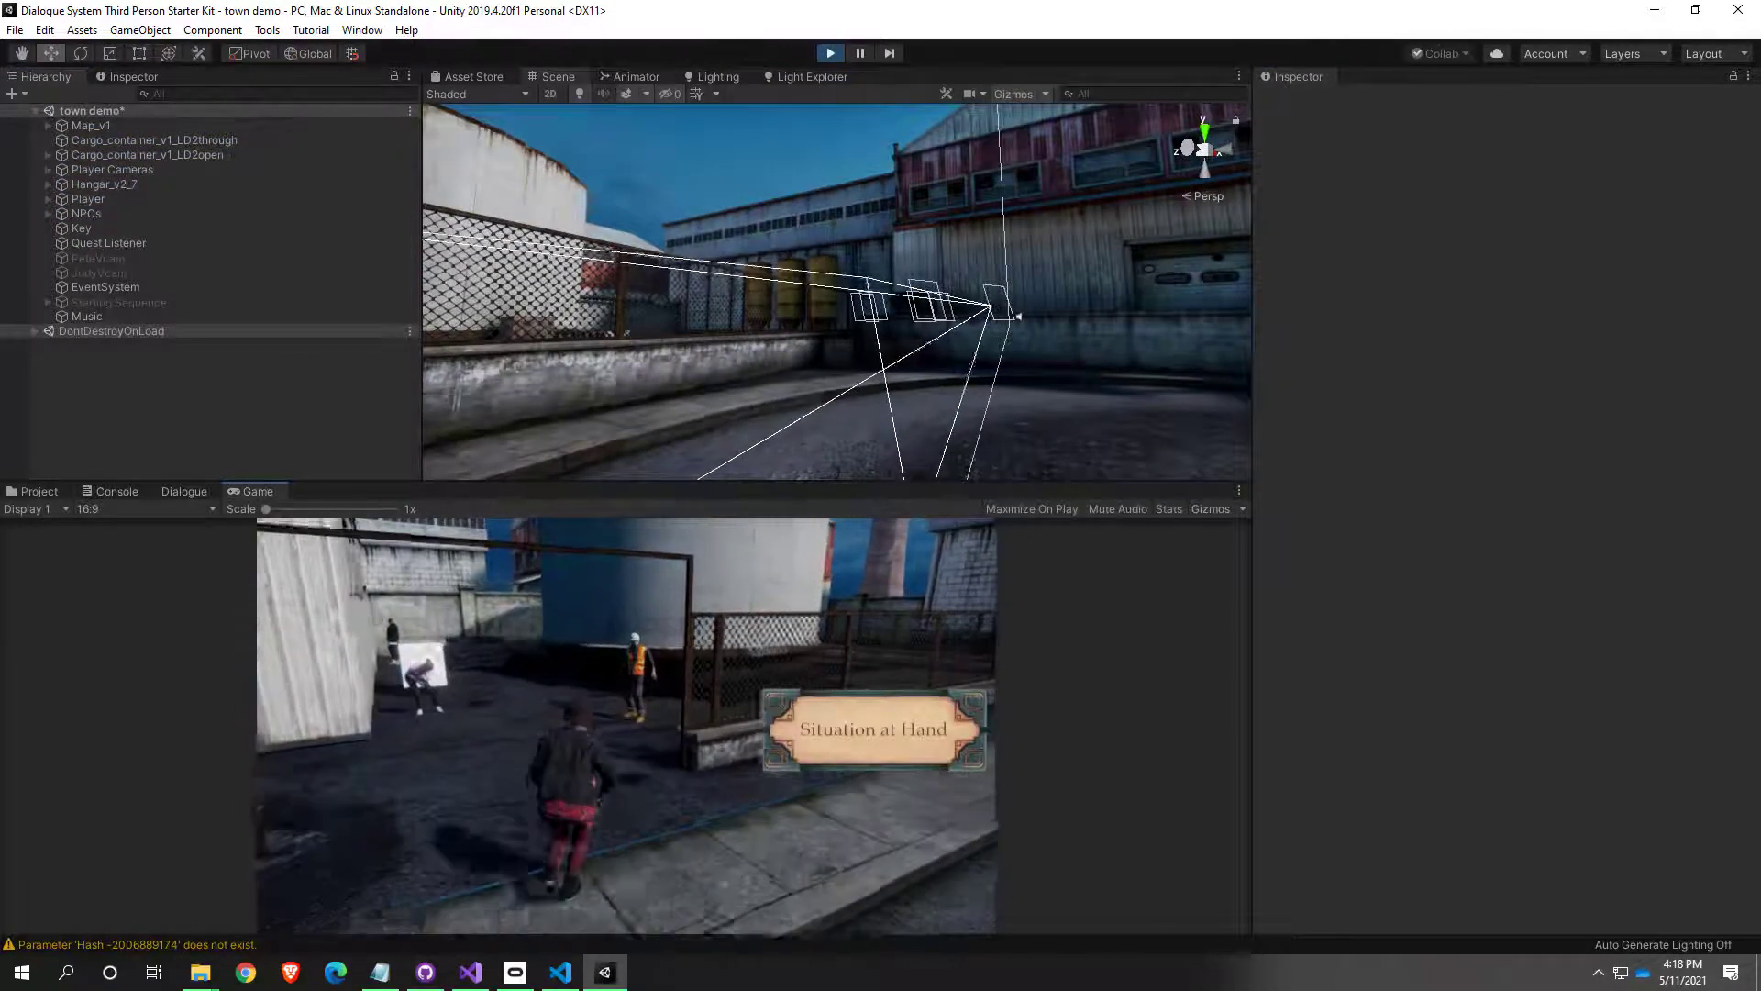
pyautogui.press('w')
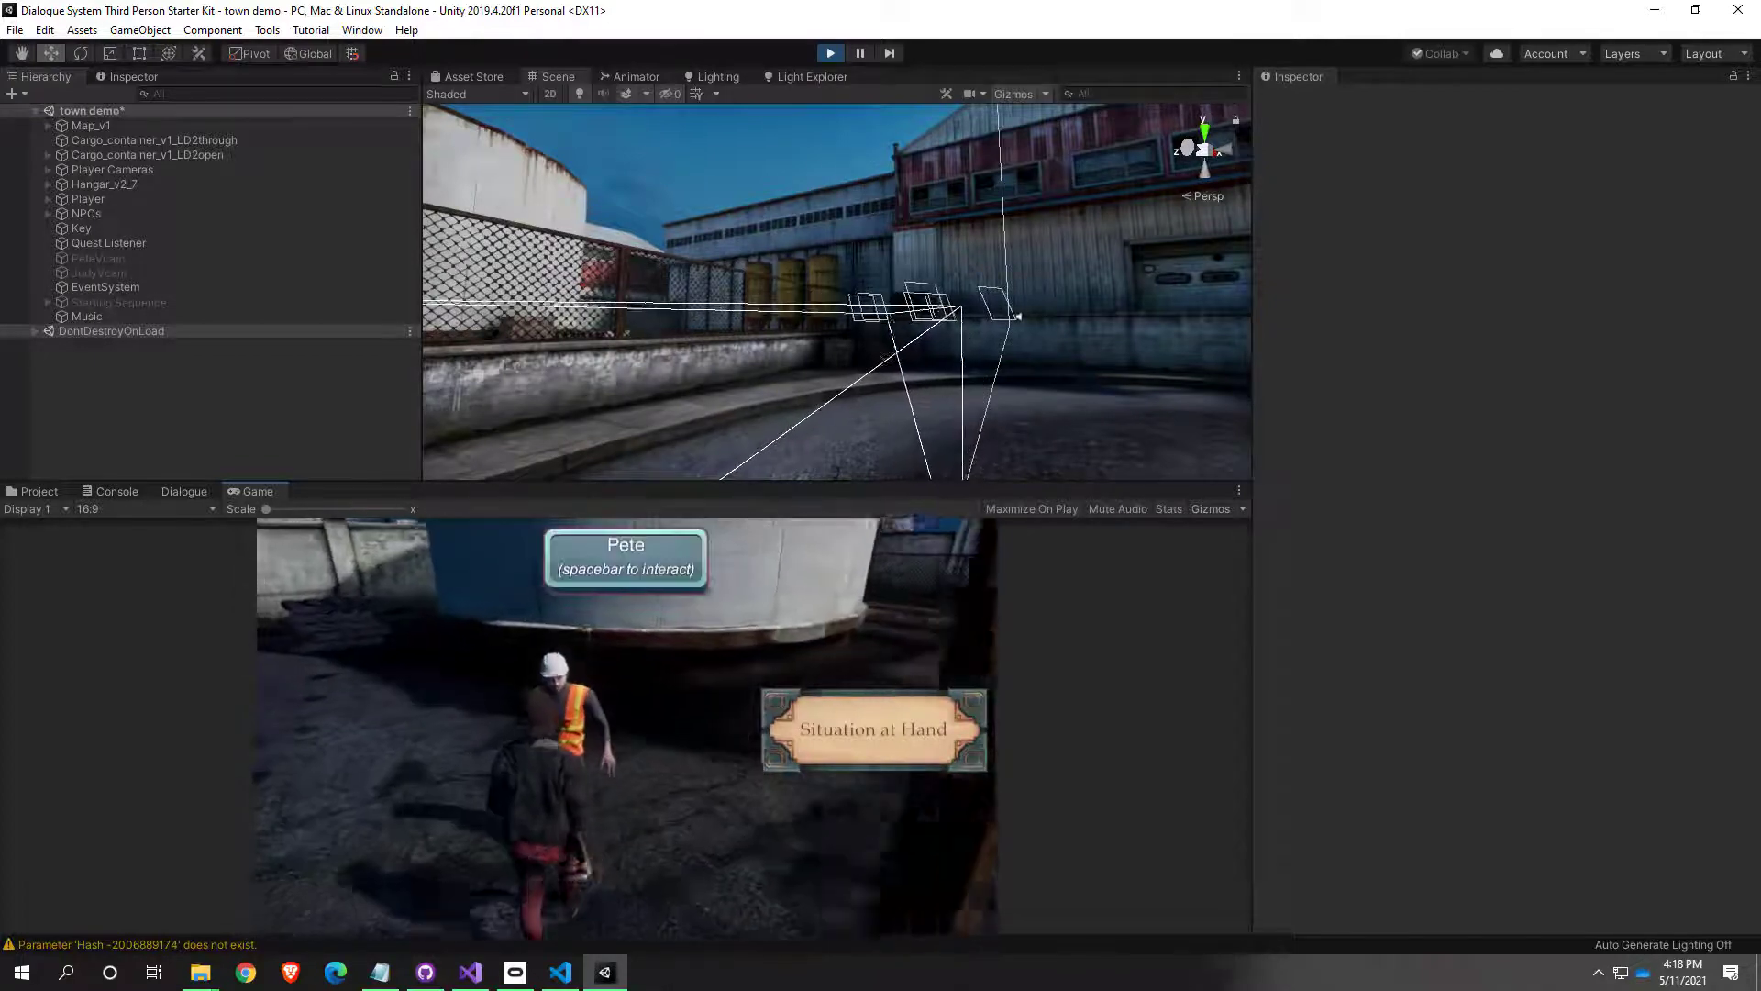
pyautogui.press('Escape')
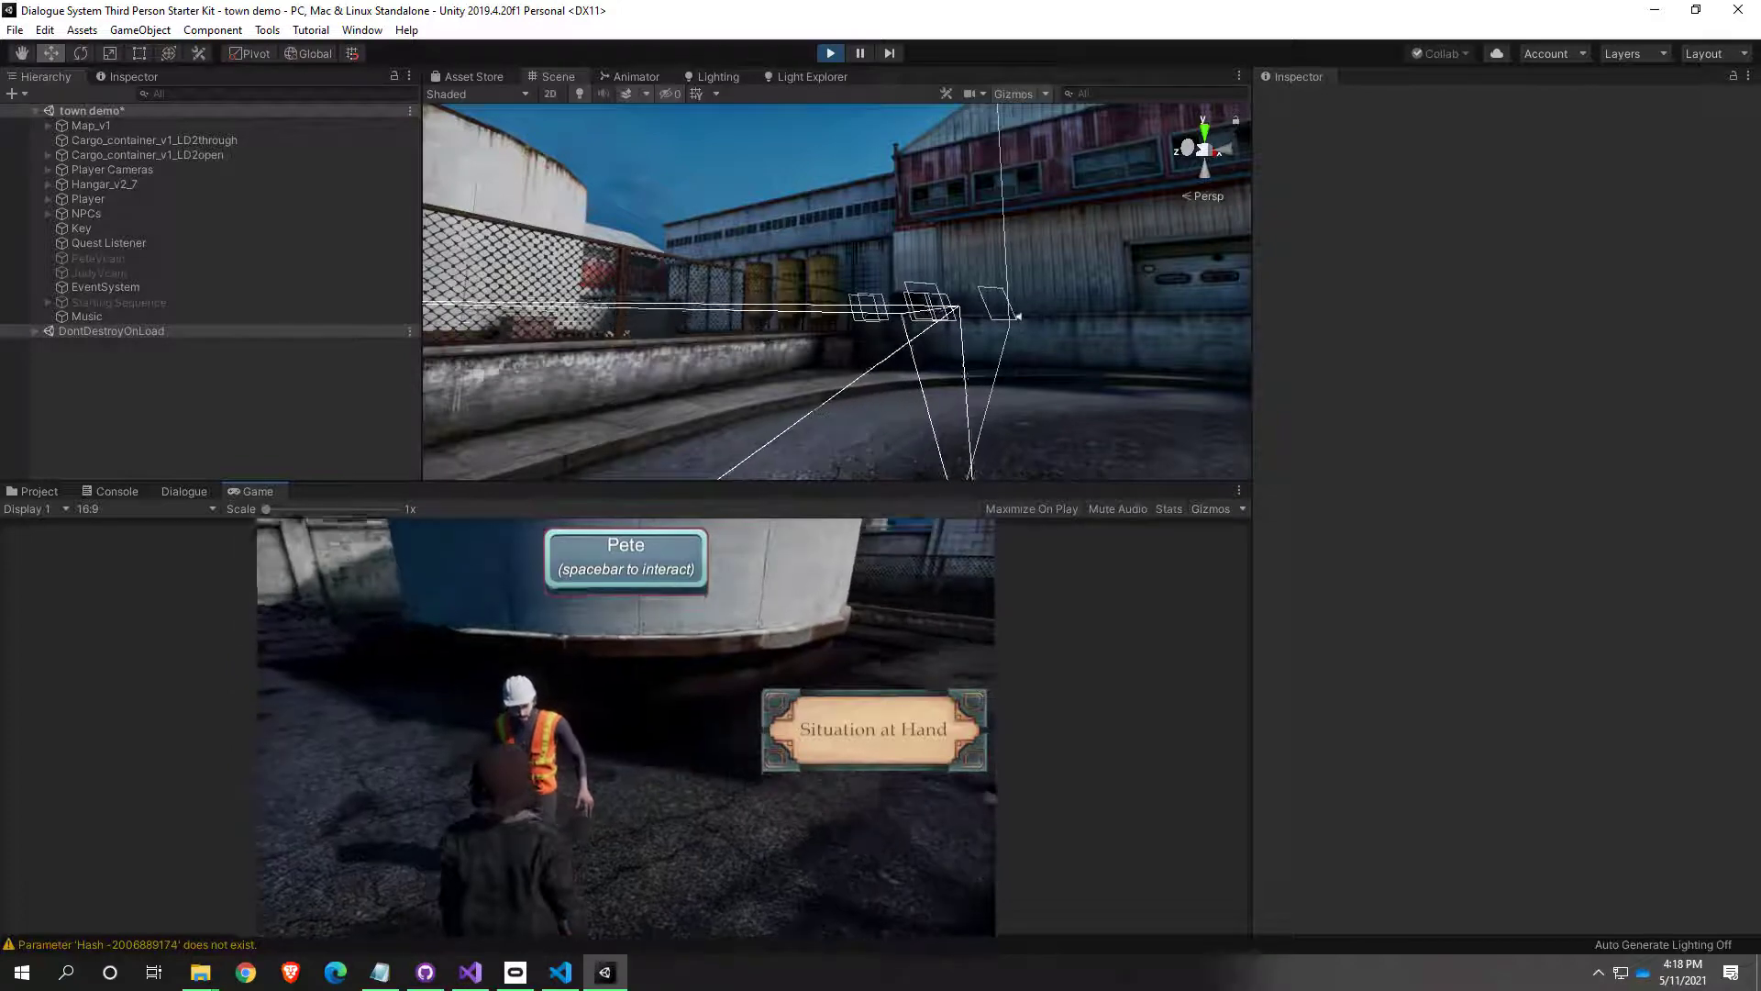
pyautogui.press('w')
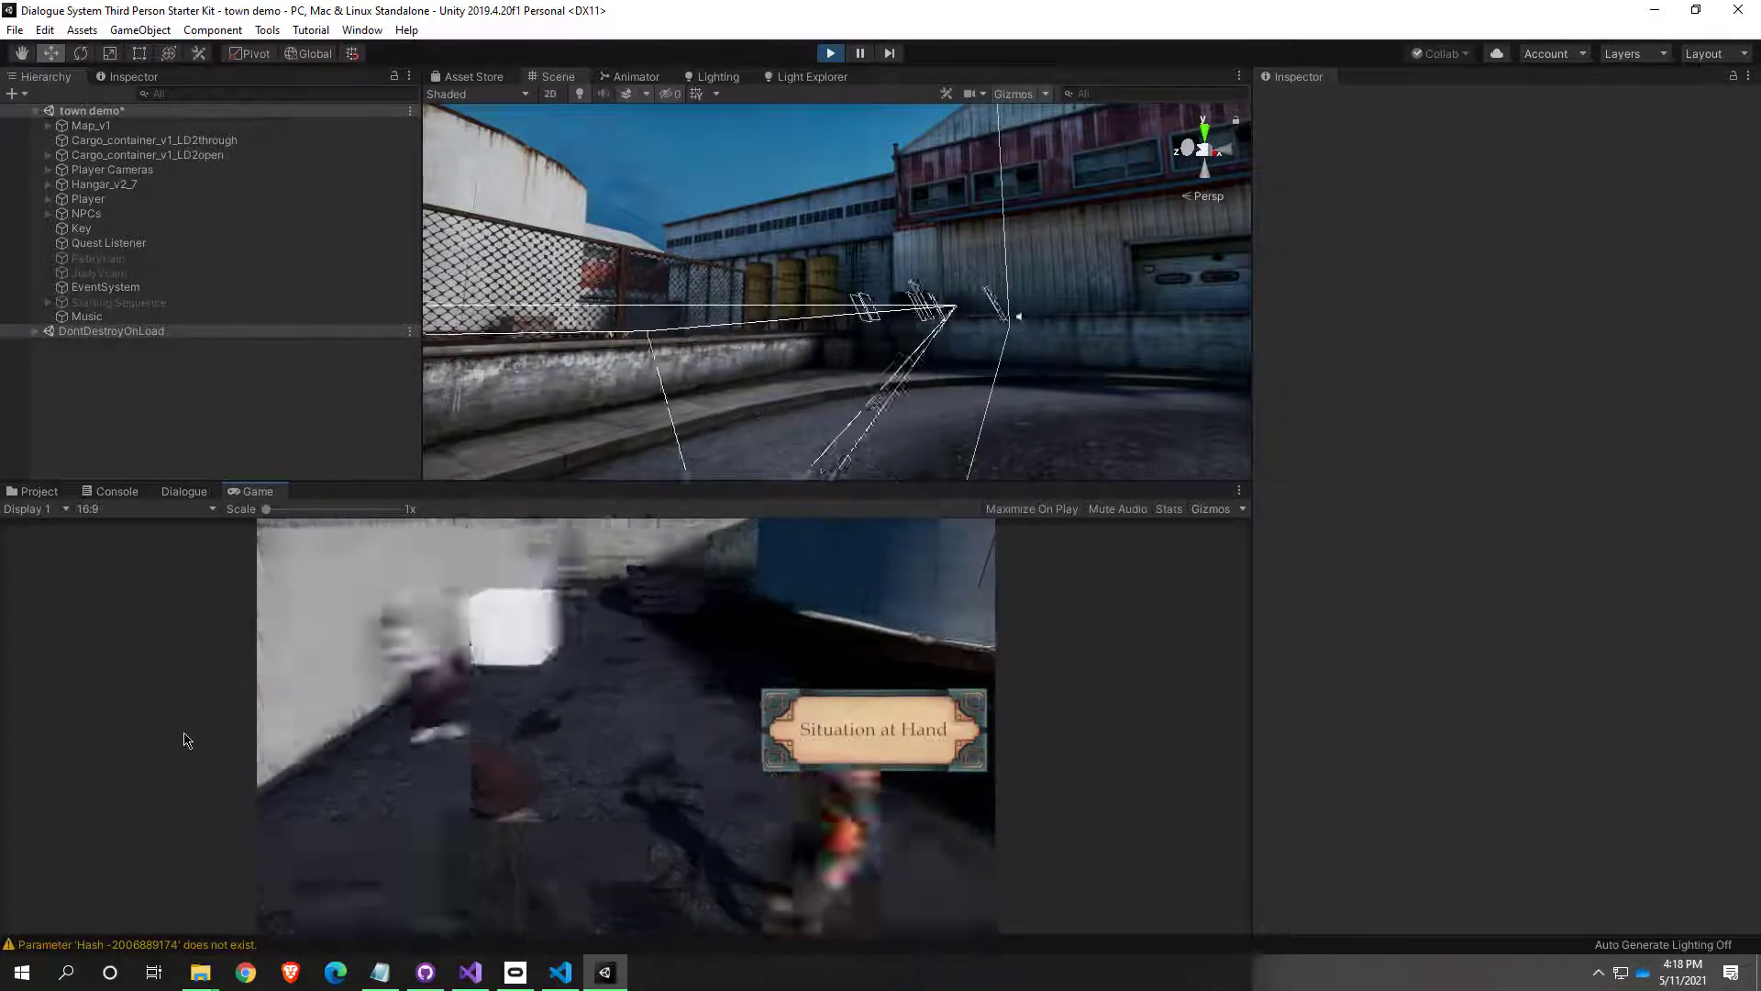